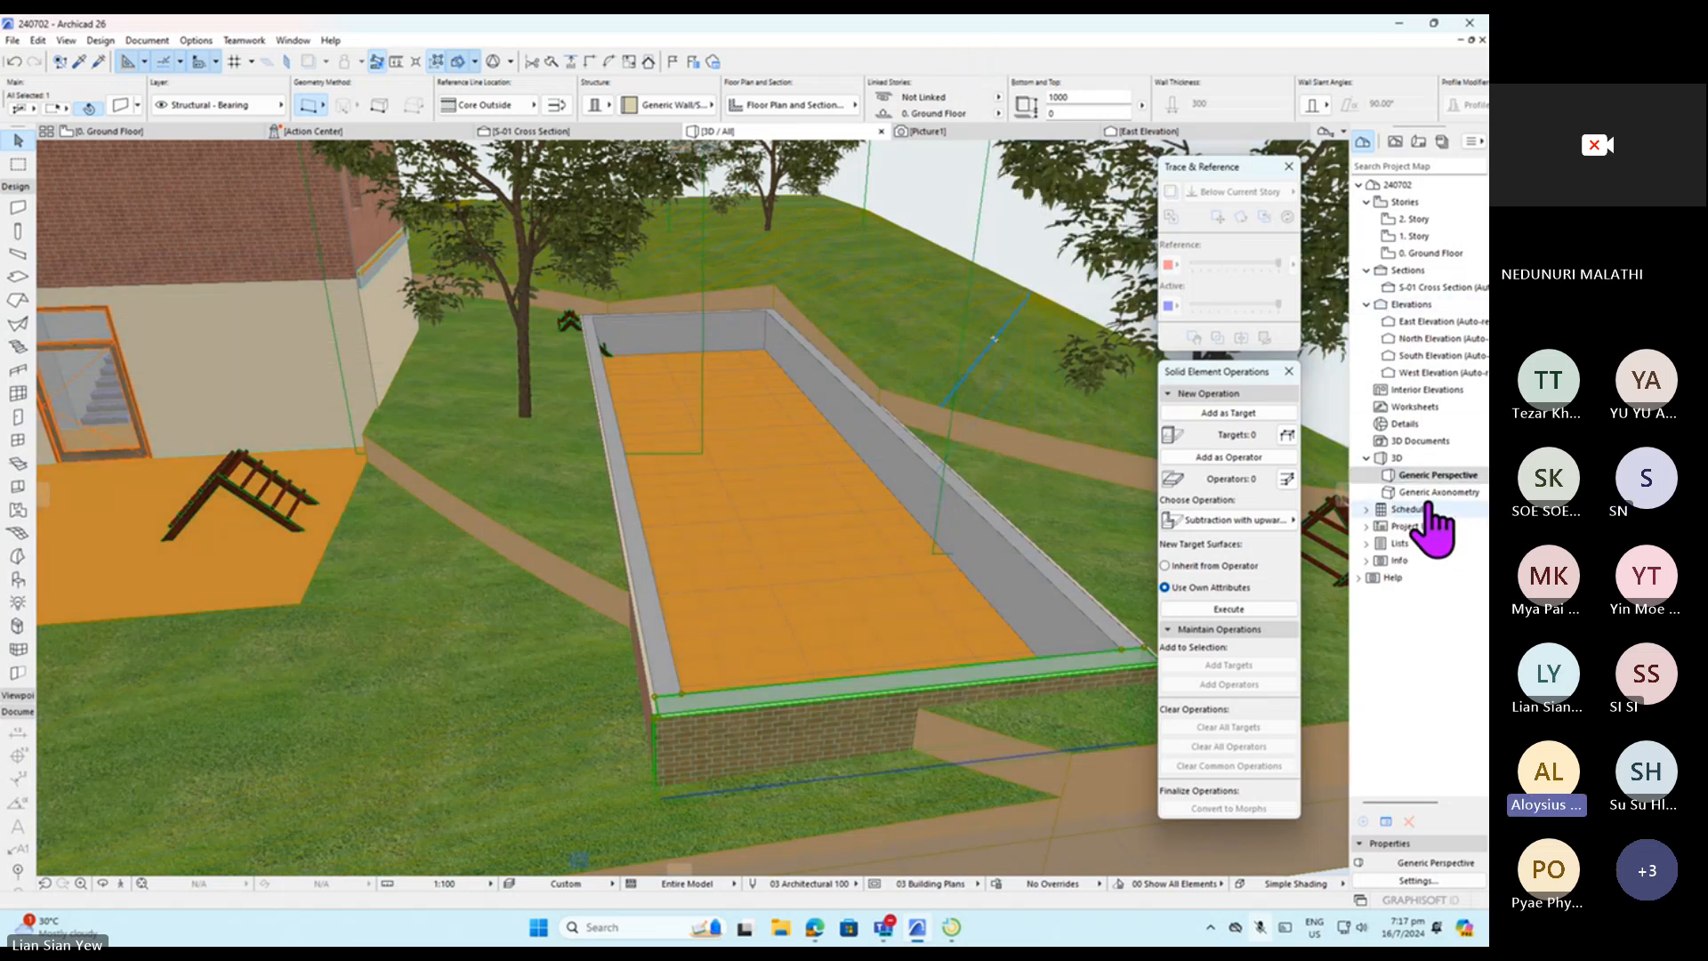
# Open the IES-03 Door Schedule from the project's element schedules.
pyautogui.click(1367, 511)
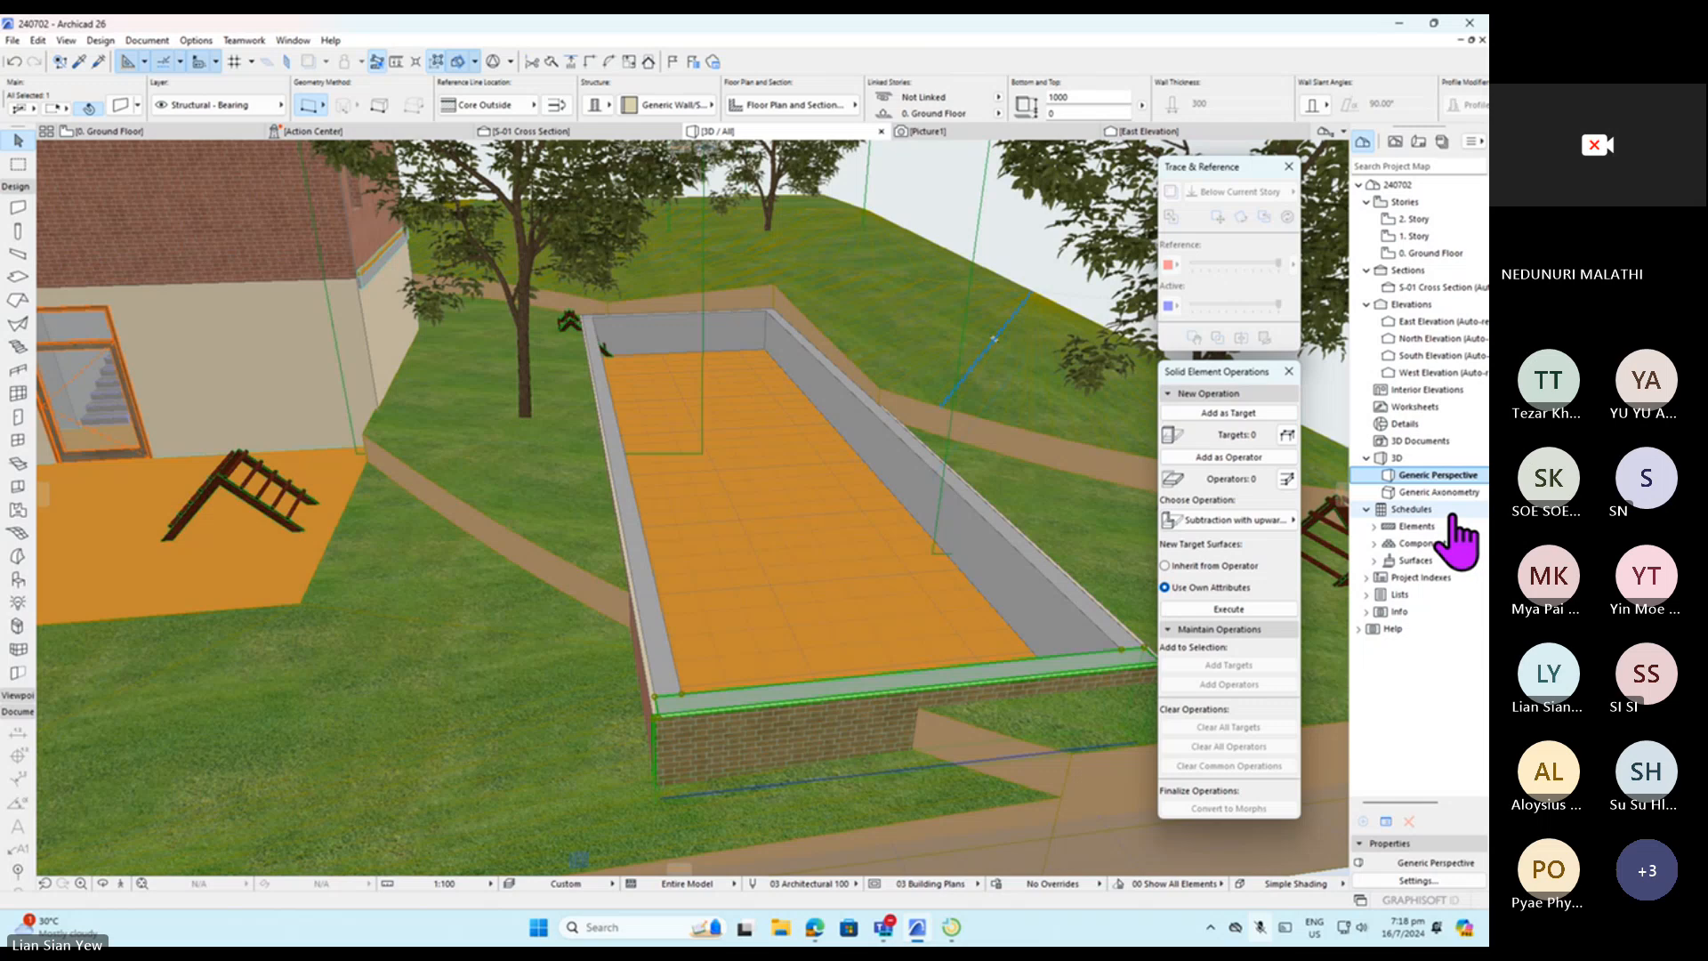
pyautogui.click(1450, 511)
pyautogui.click(1374, 527)
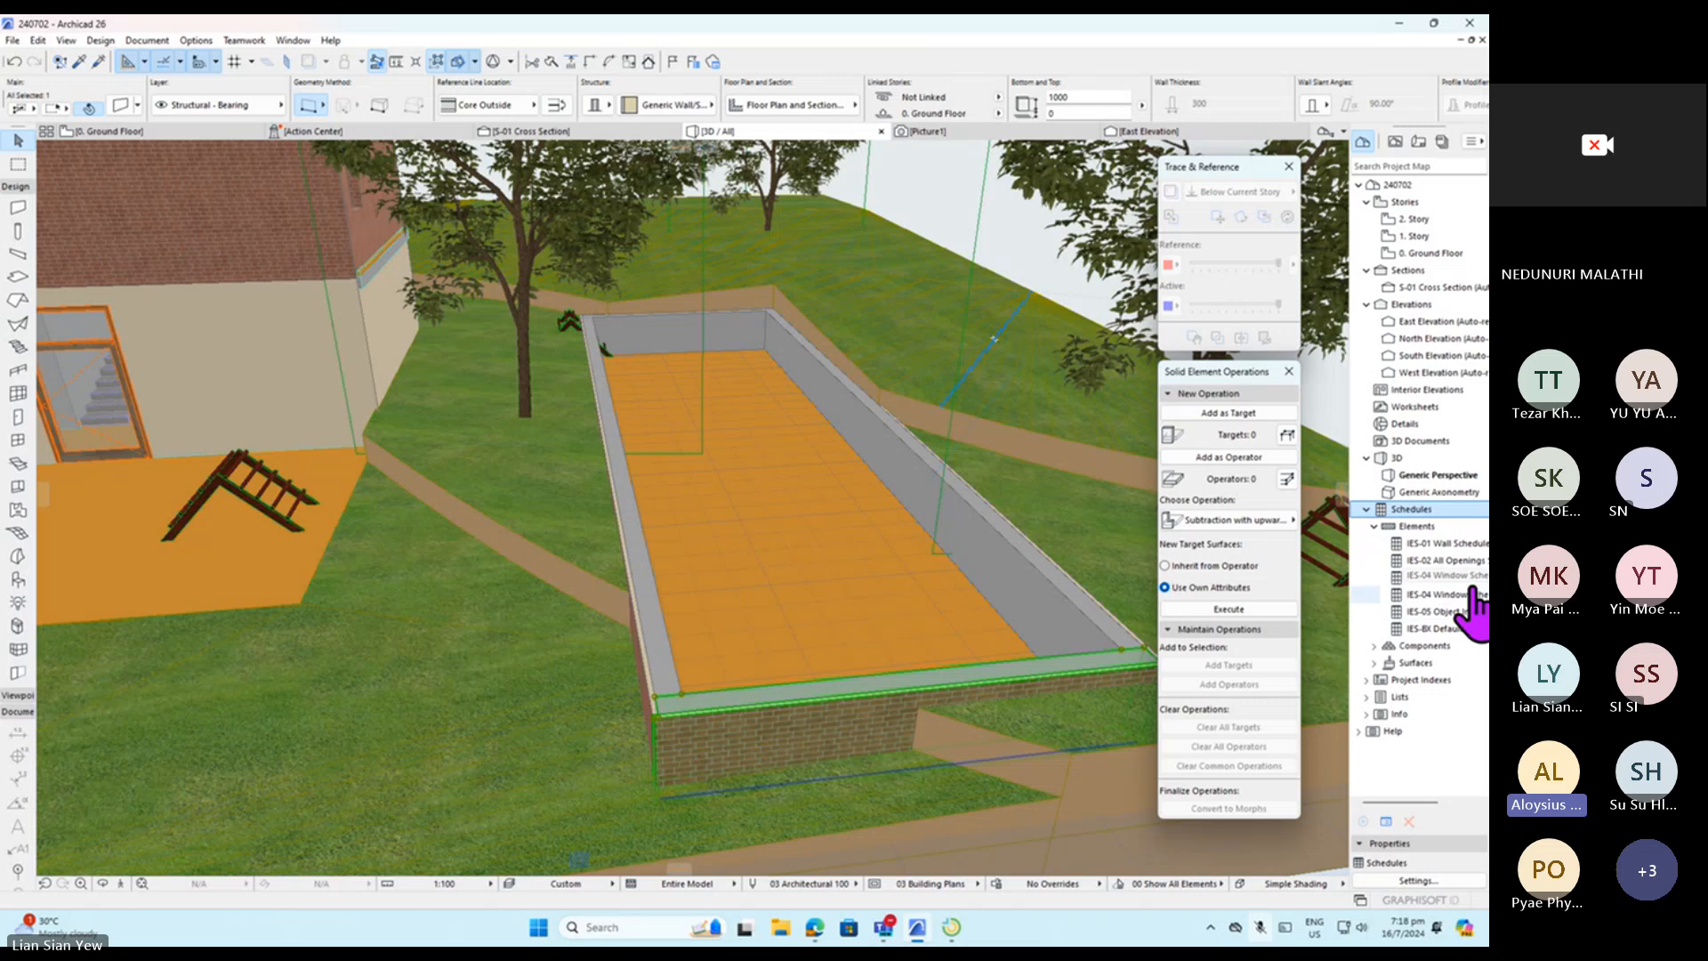
pyautogui.moveTo(1475, 598); pyautogui.dragTo(1473, 610)
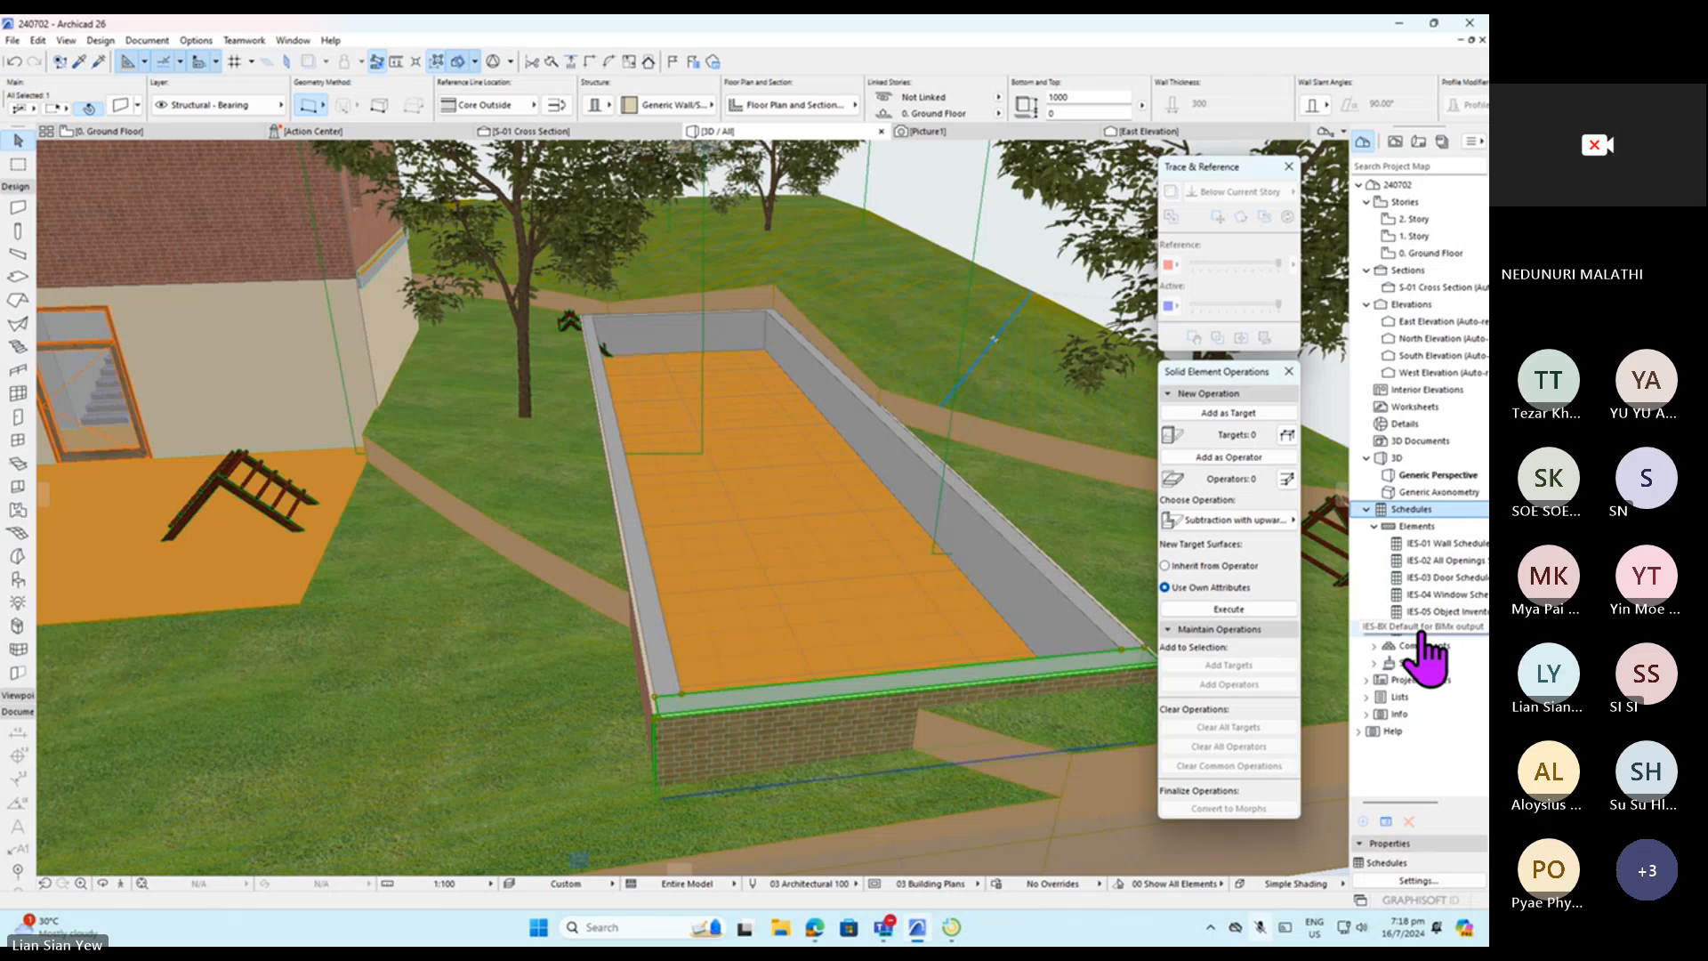
pyautogui.click(1456, 576)
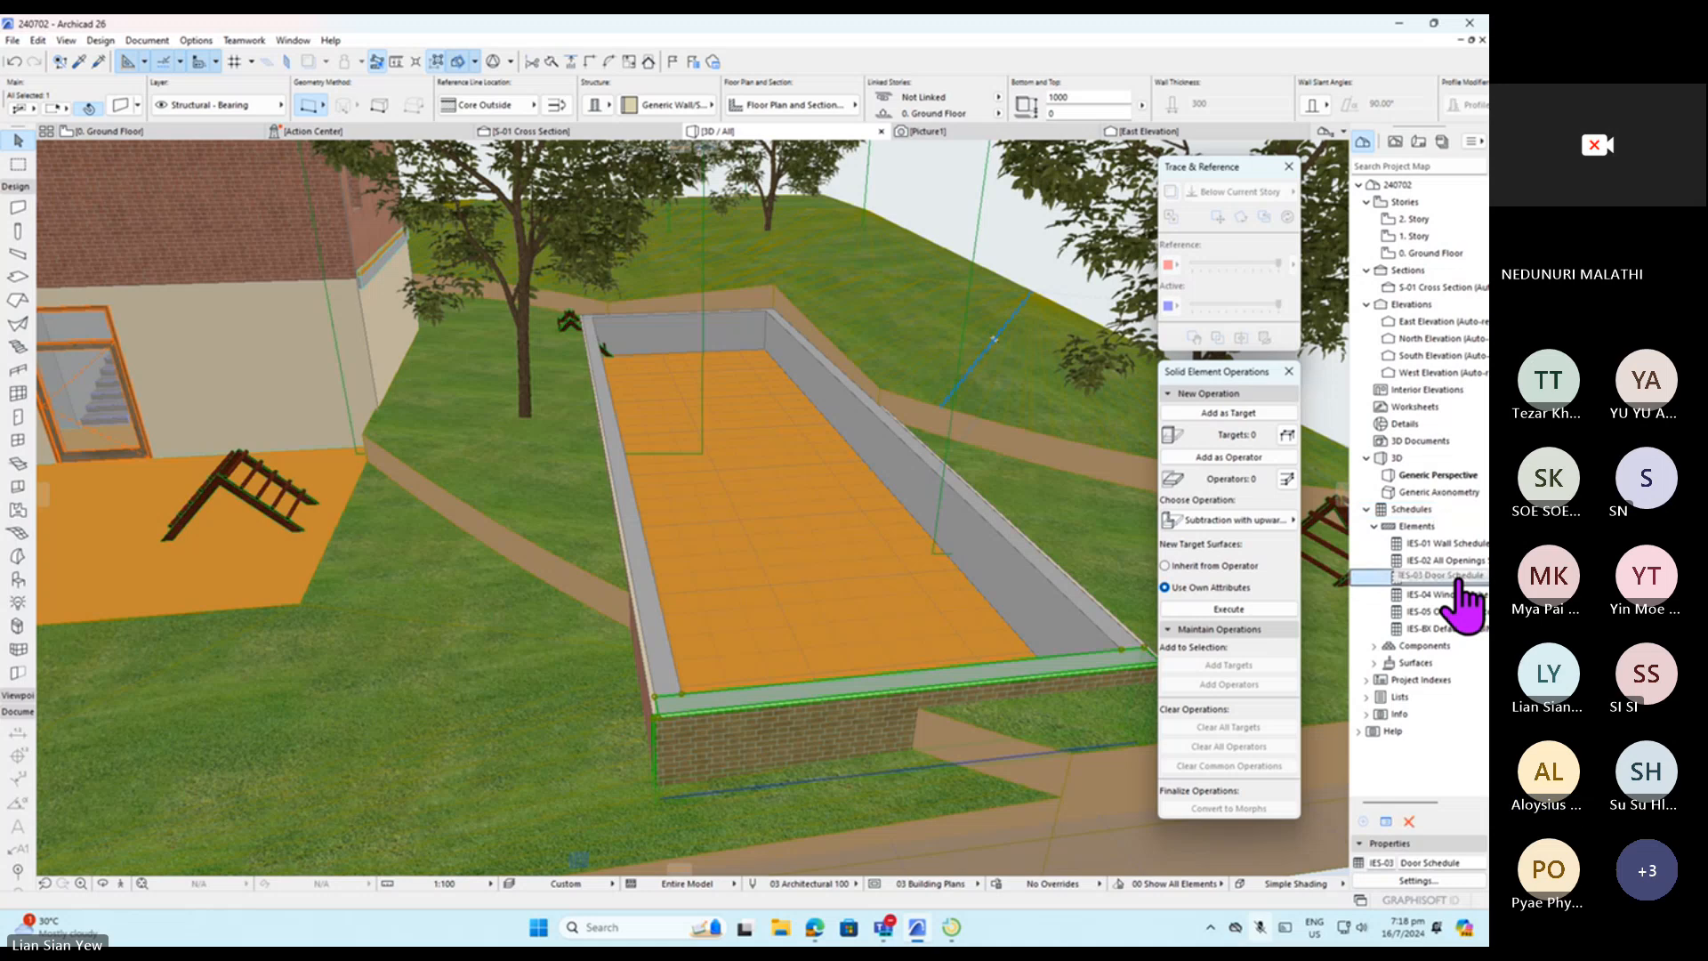
pyautogui.doubleClick(1457, 578)
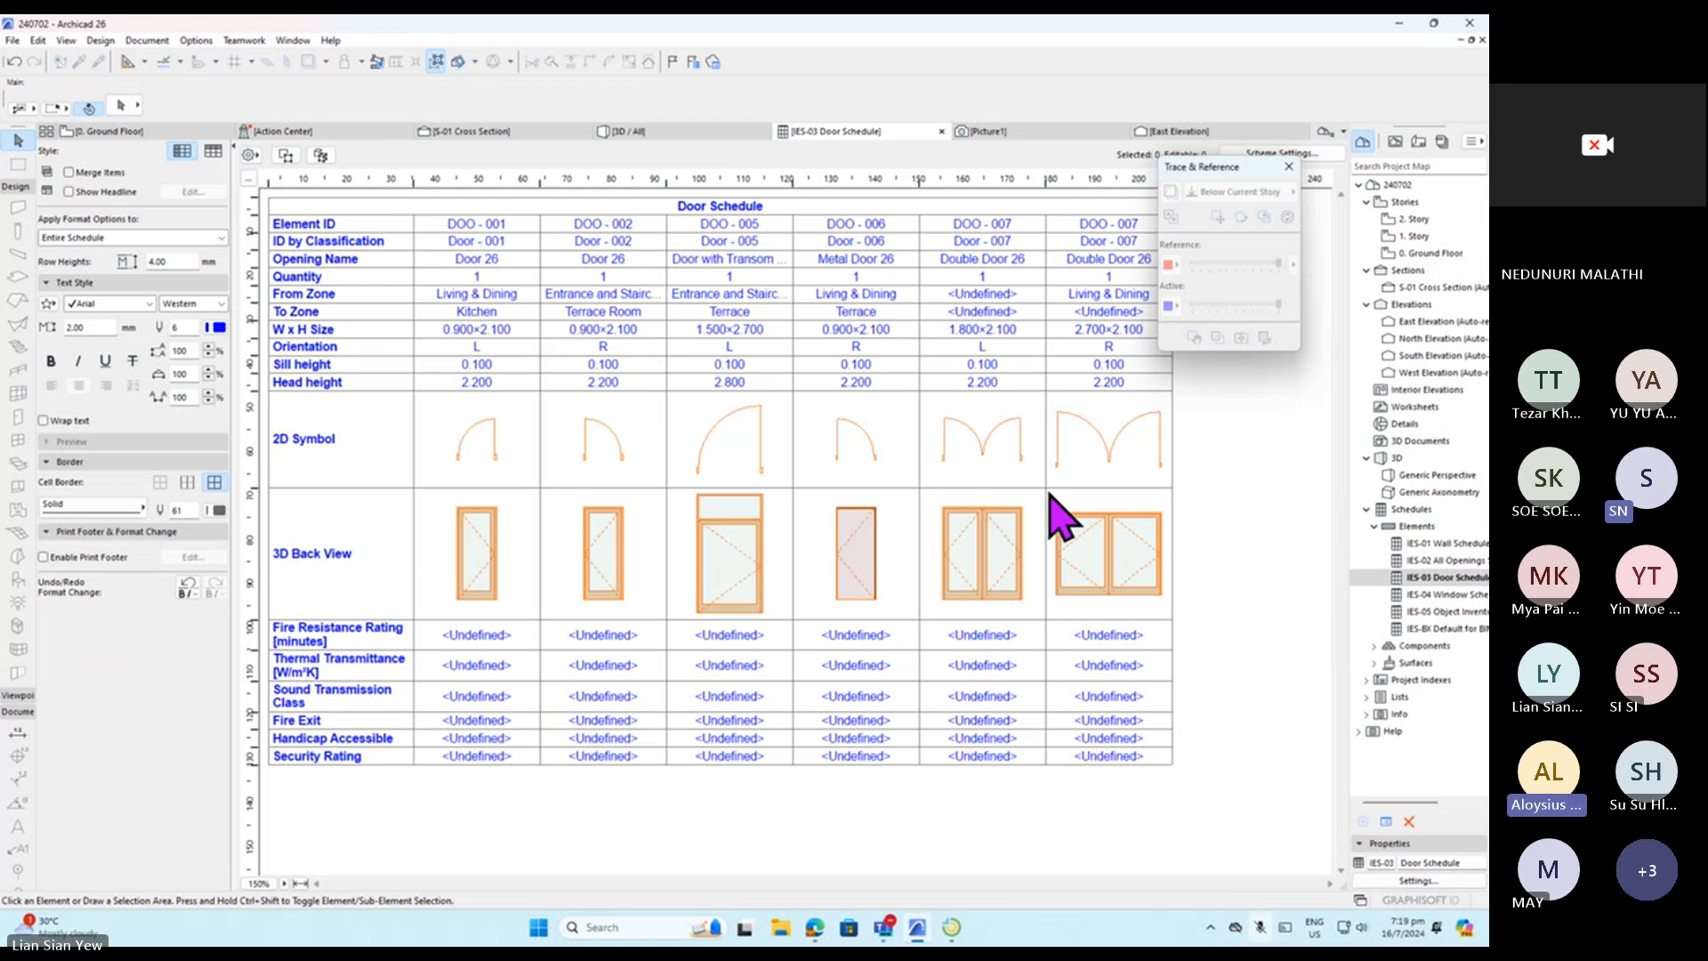
# Turn on Merge Items for the door schedule and move the Trace & Reference palette clear of the table.
pyautogui.click(74, 174)
pyautogui.moveTo(1216, 166); pyautogui.dragTo(1308, 91)
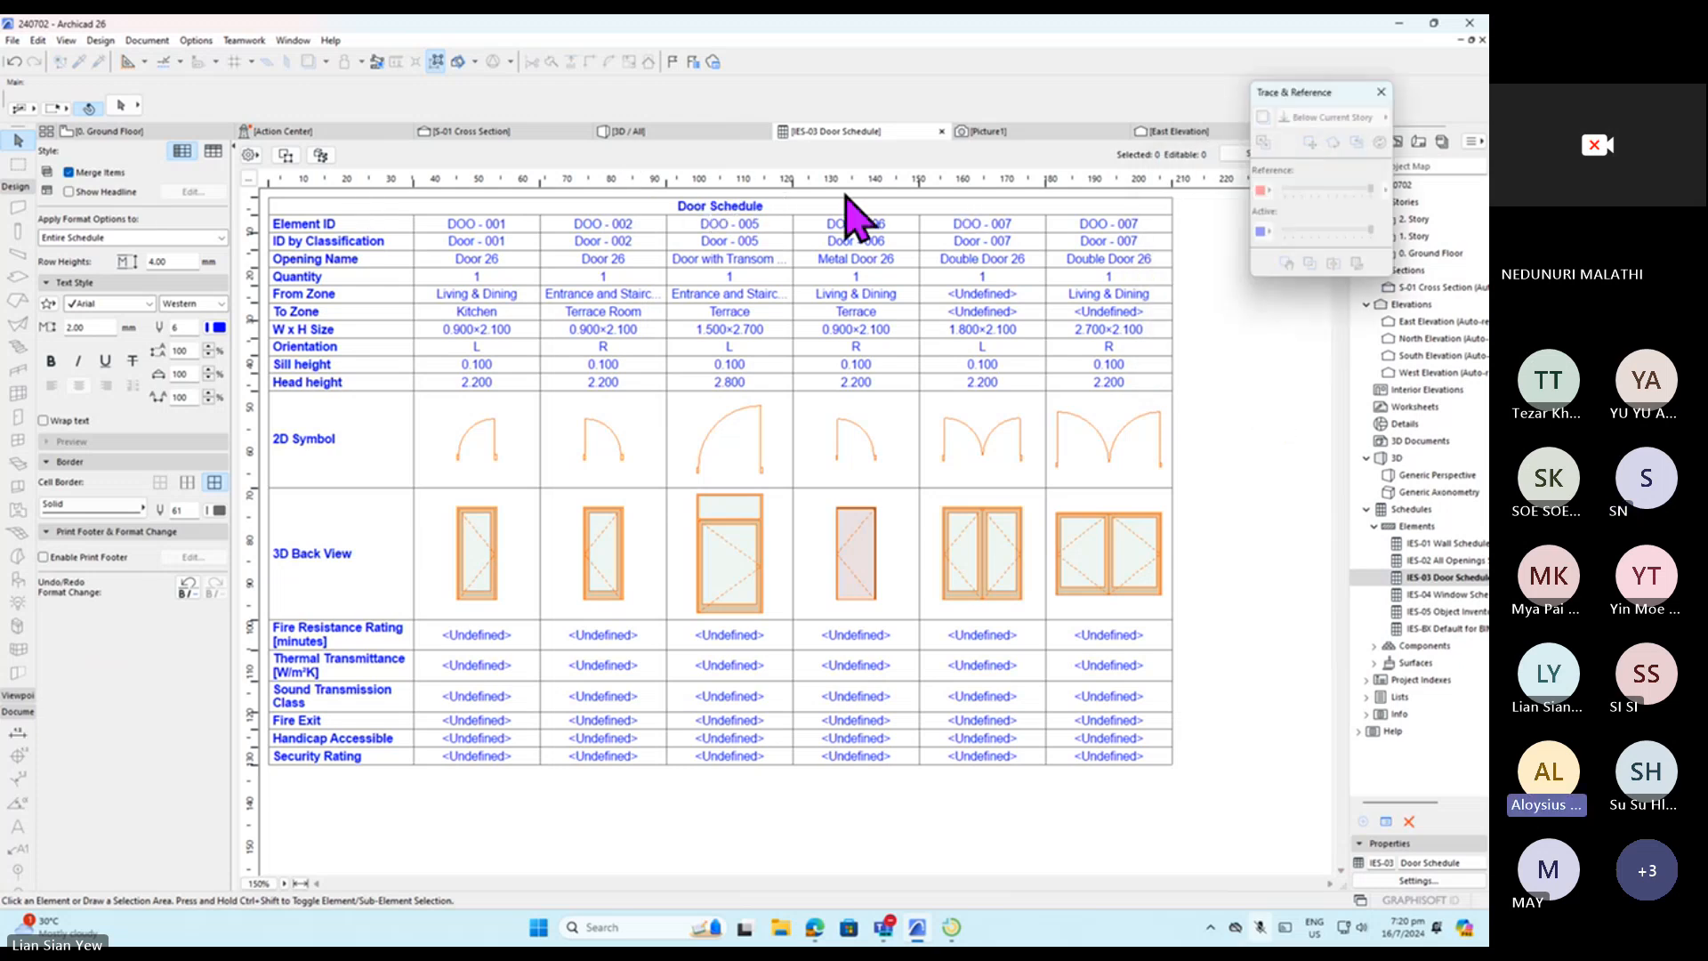
# Format the schedule's "Door Schedule" title text as italic and underlined.
pyautogui.doubleClick(726, 206)
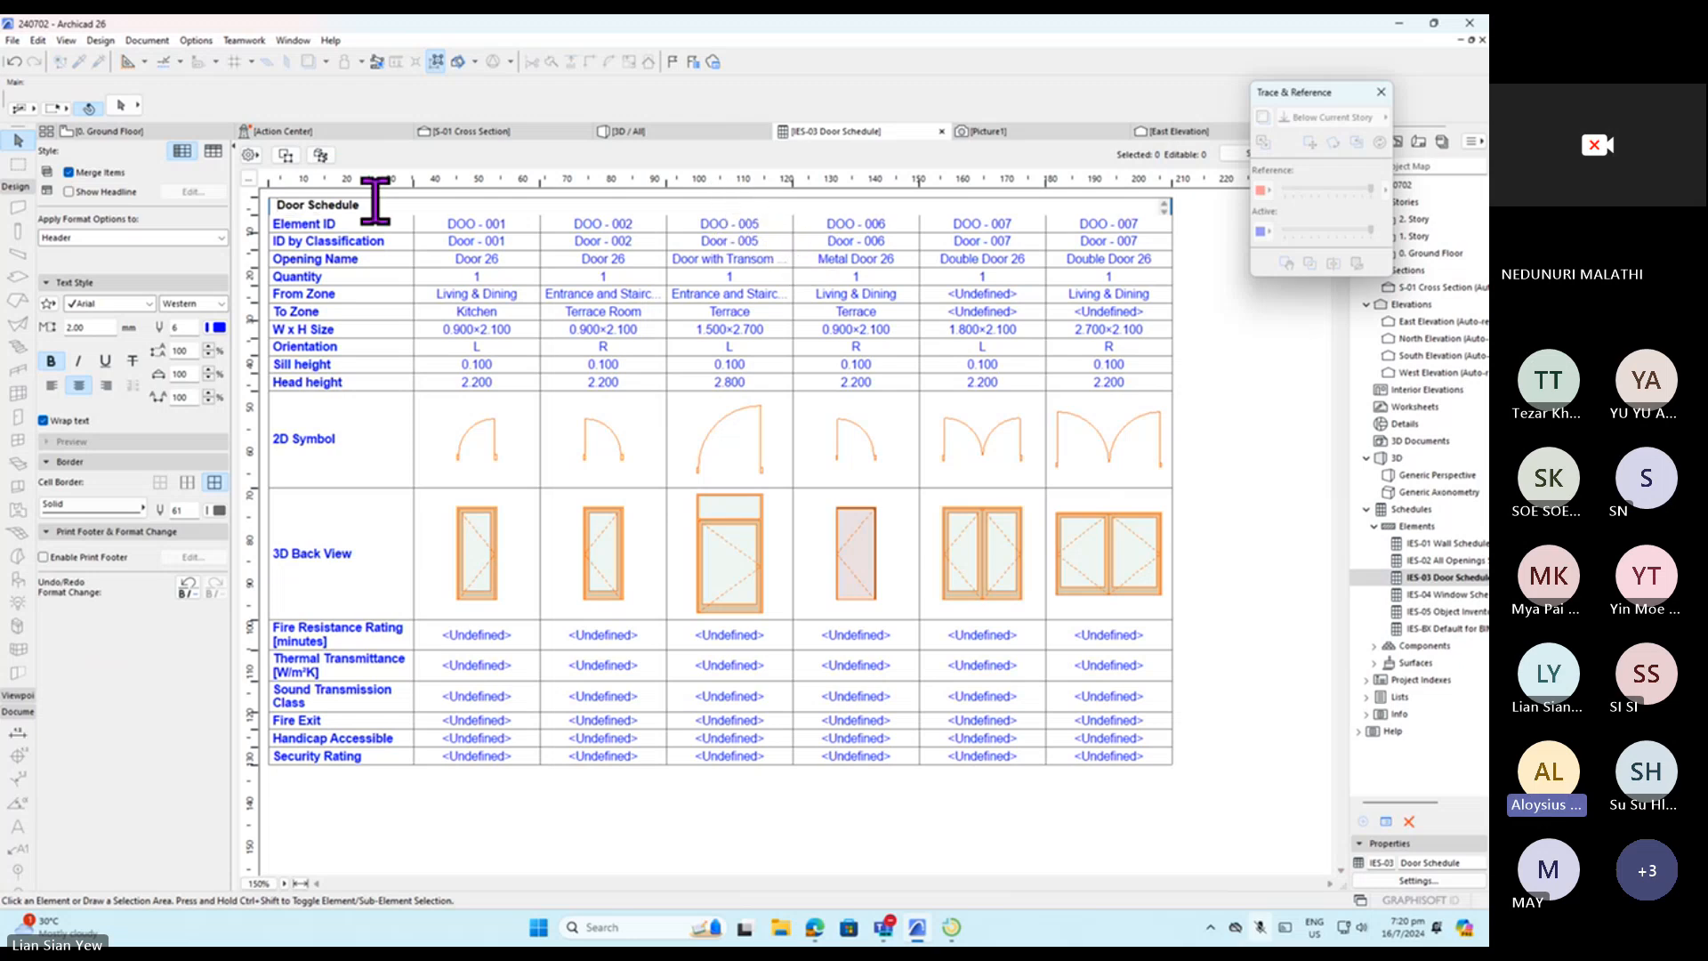
pyautogui.moveTo(354, 221); pyautogui.dragTo(252, 213)
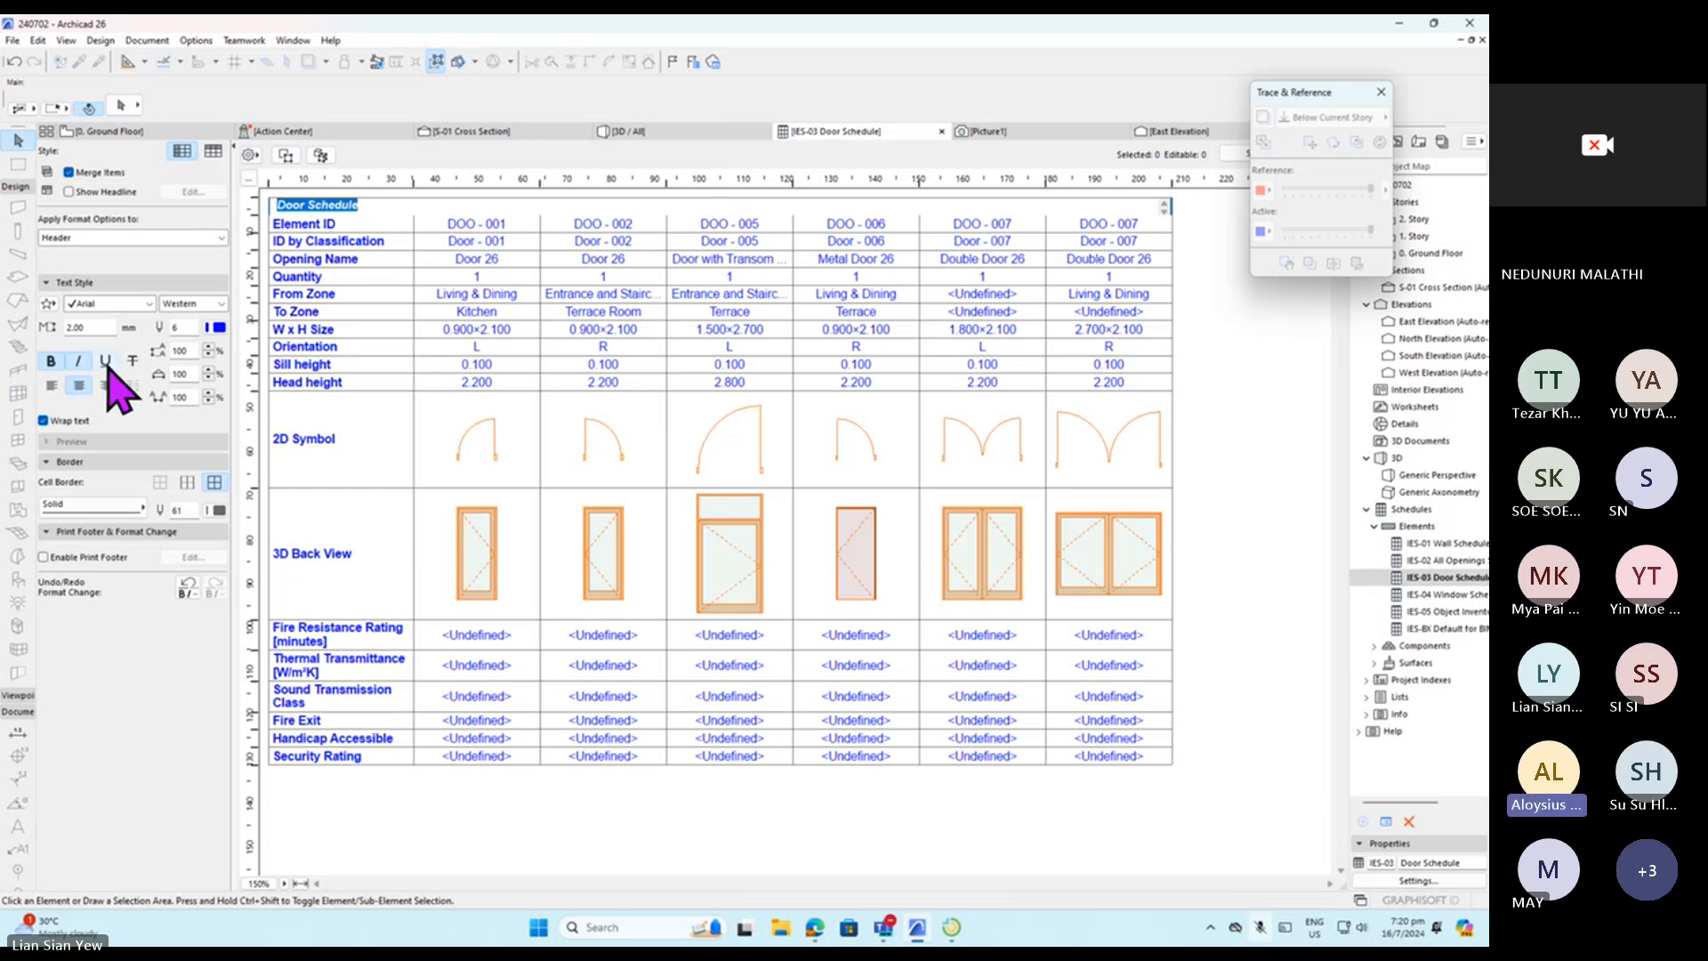
pyautogui.click(742, 841)
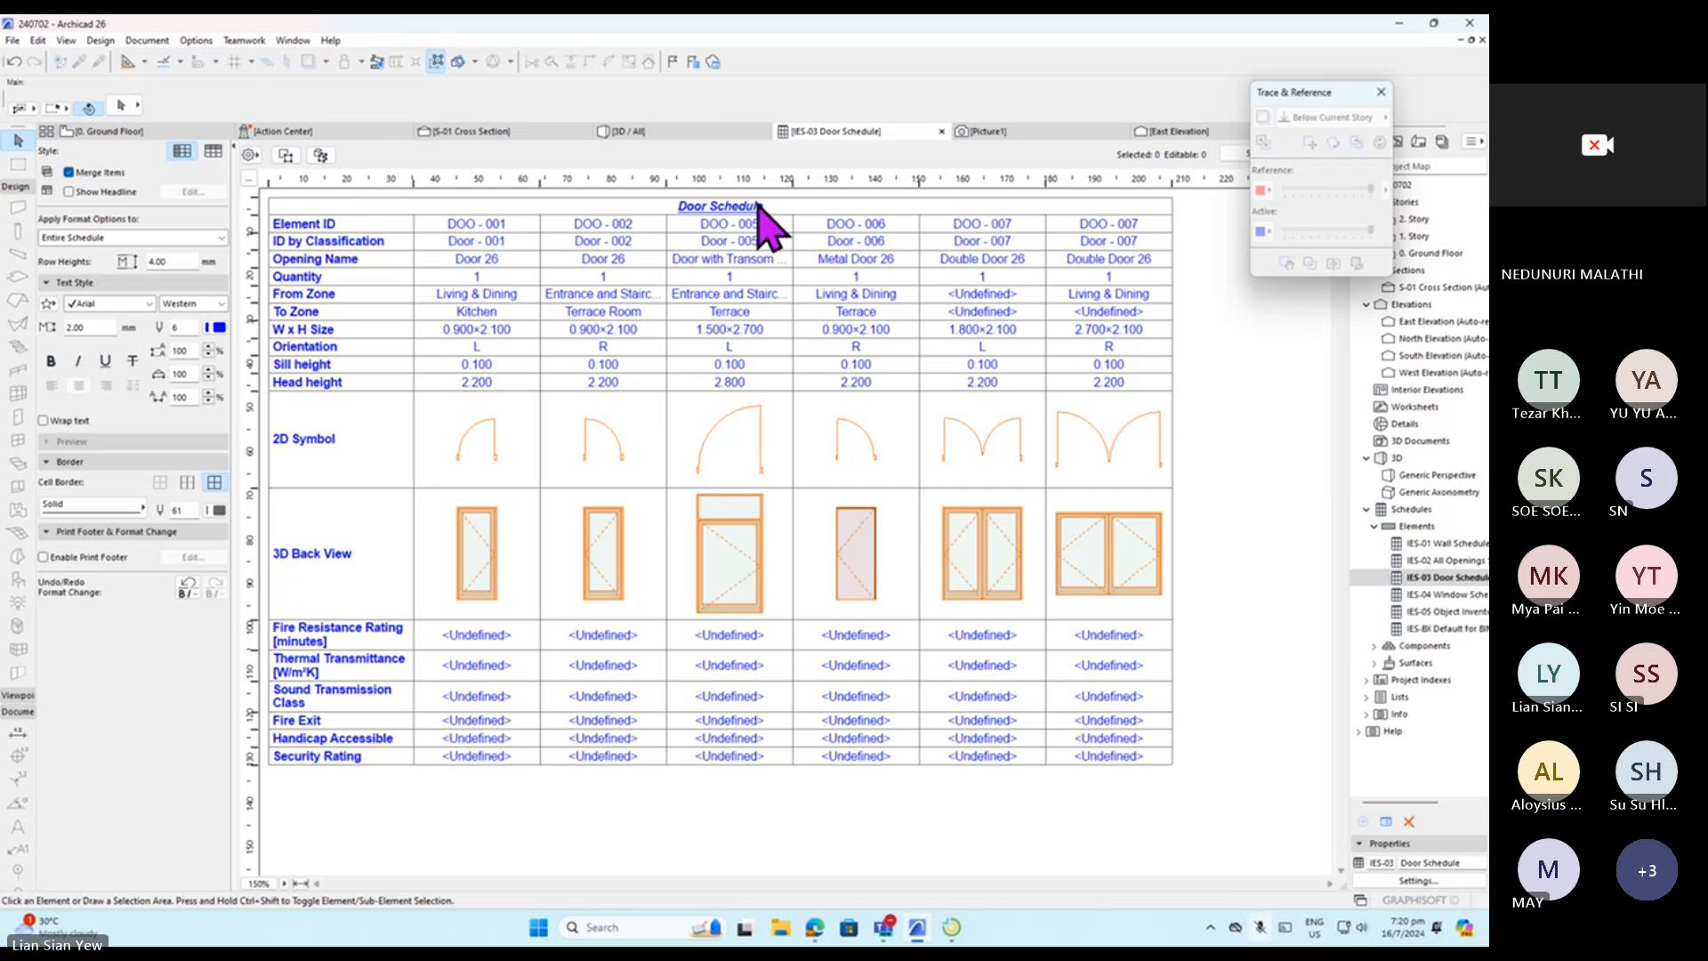
# Try to undo the title formatting and return to the IES-03 Door Schedule.
pyautogui.hotkey('ctrl', 'z')
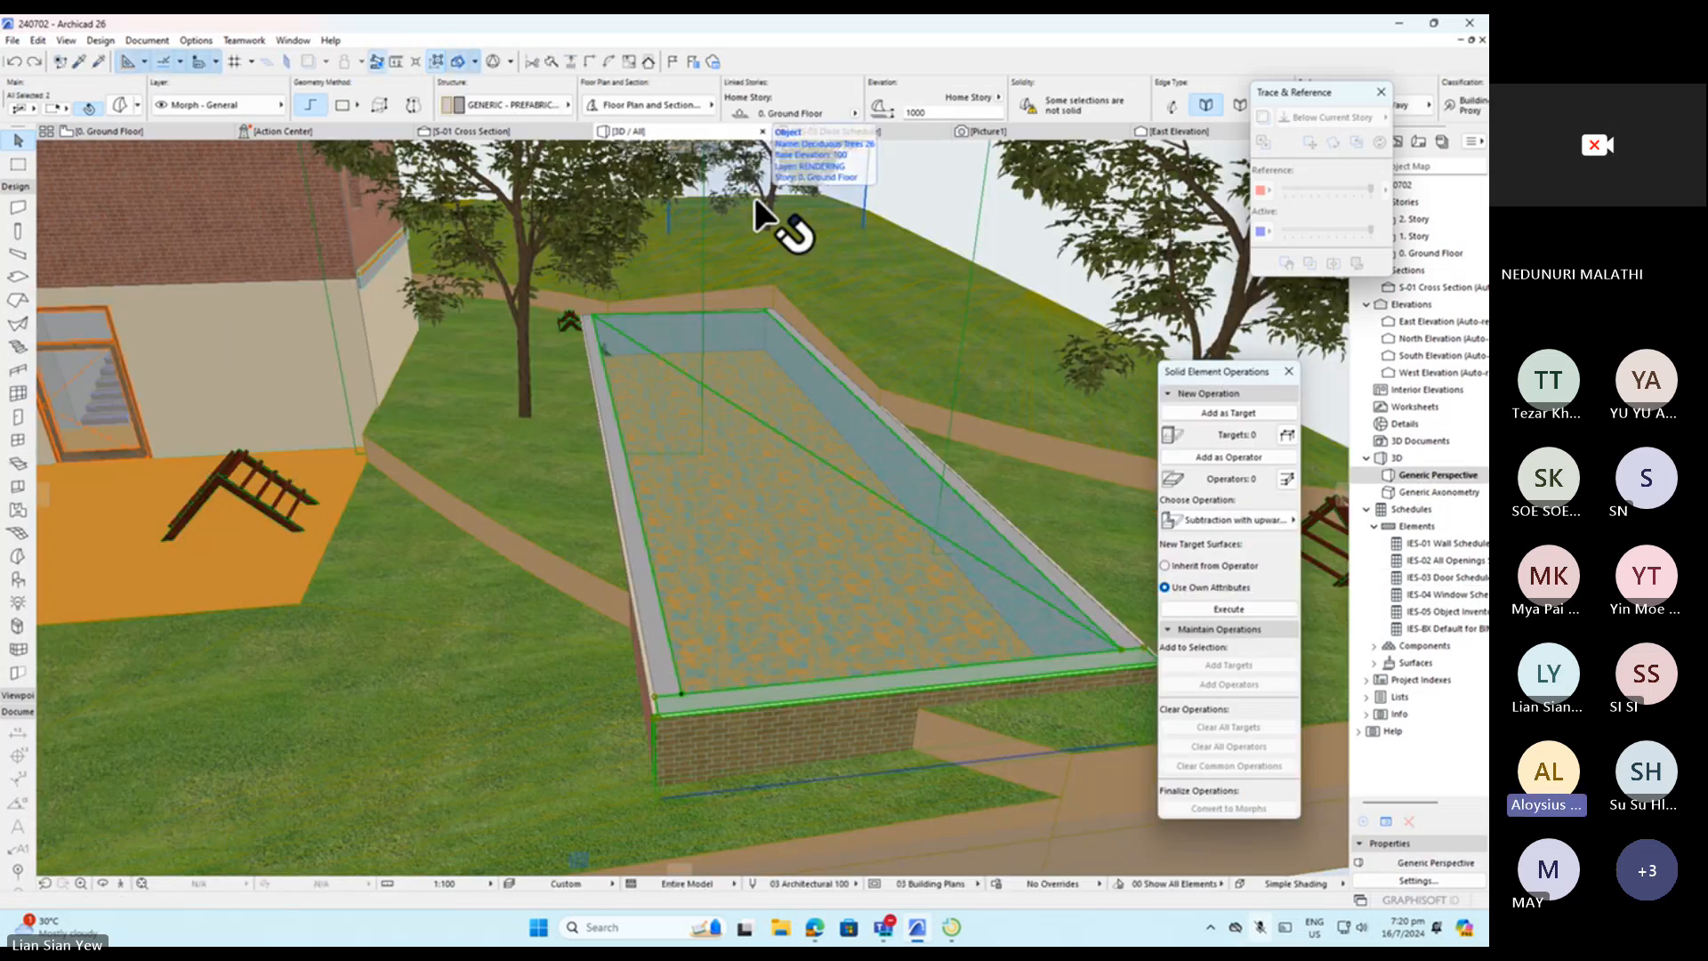
pyautogui.click(1478, 578)
pyautogui.doubleClick(1479, 580)
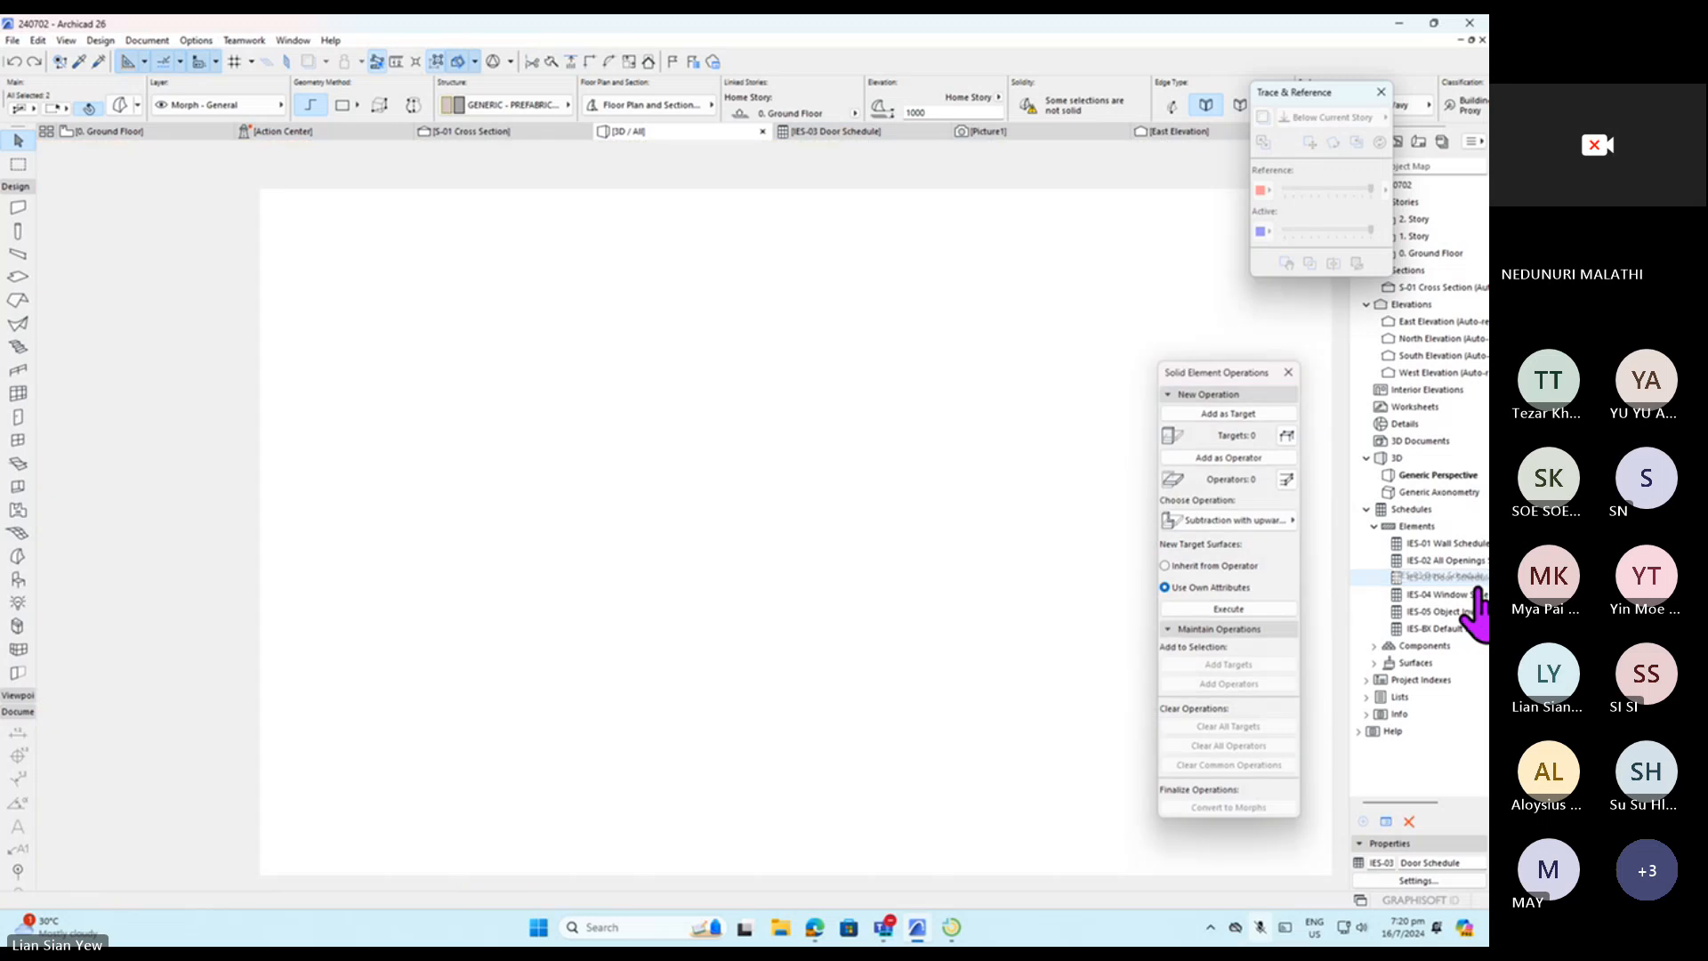
# Remove the bold, italic and underline formatting from the "Door Schedule" title.
pyautogui.doubleClick(743, 211)
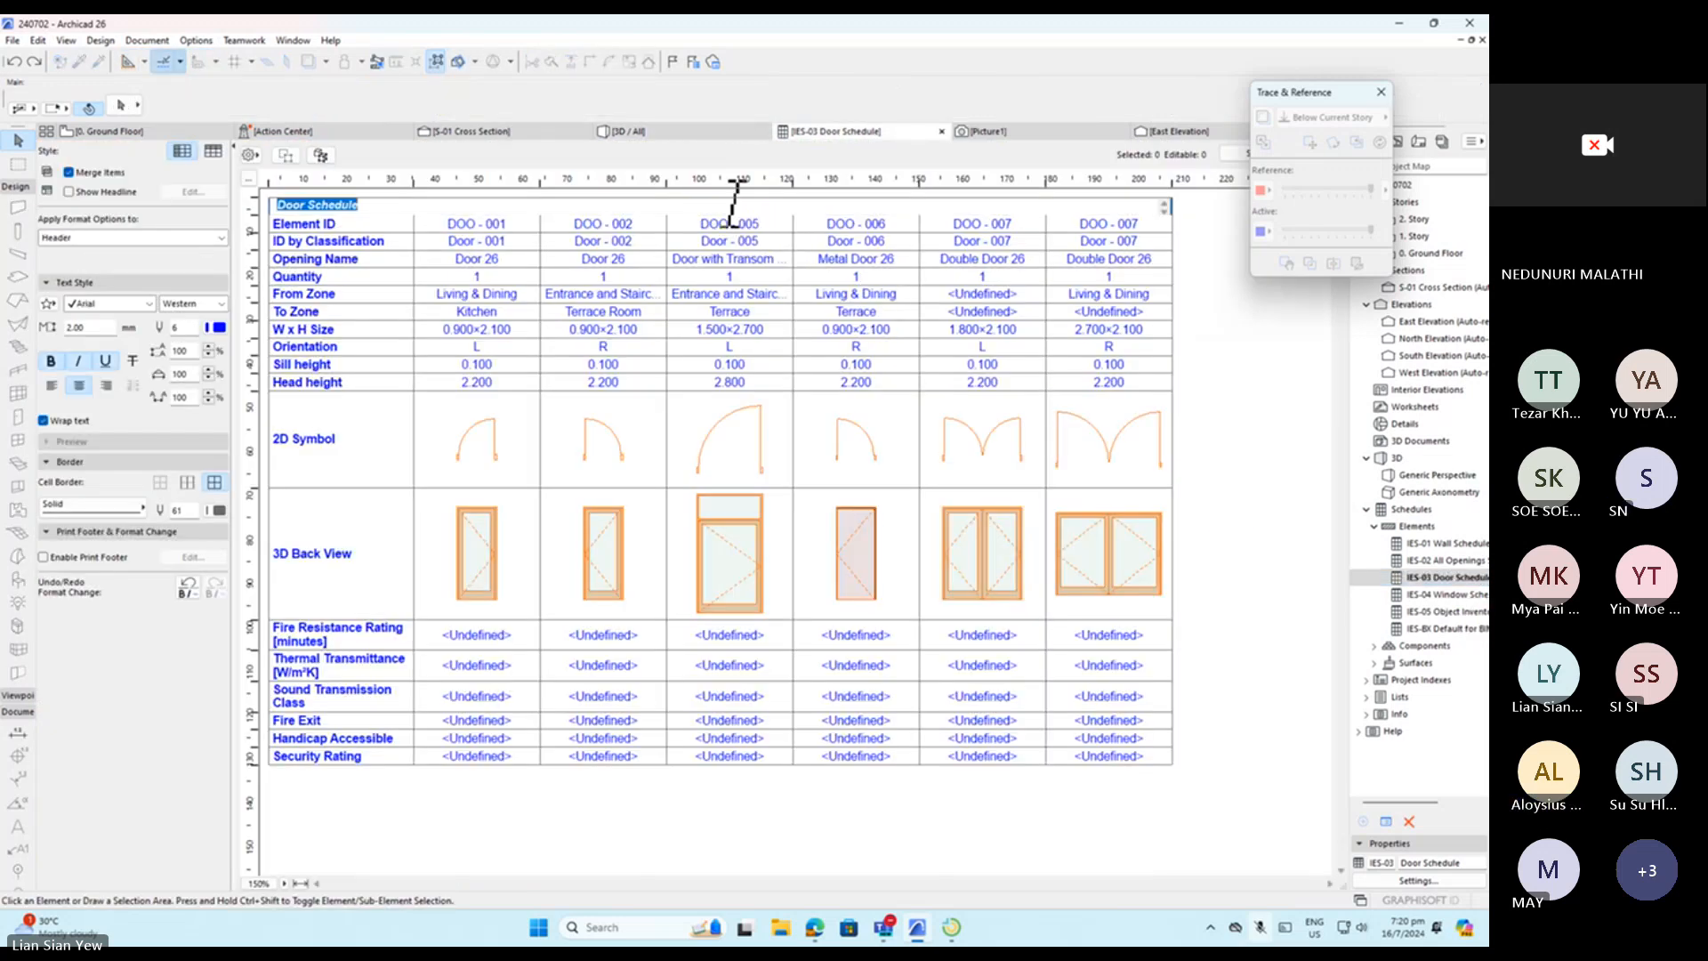
pyautogui.click(78, 361)
pyautogui.click(672, 815)
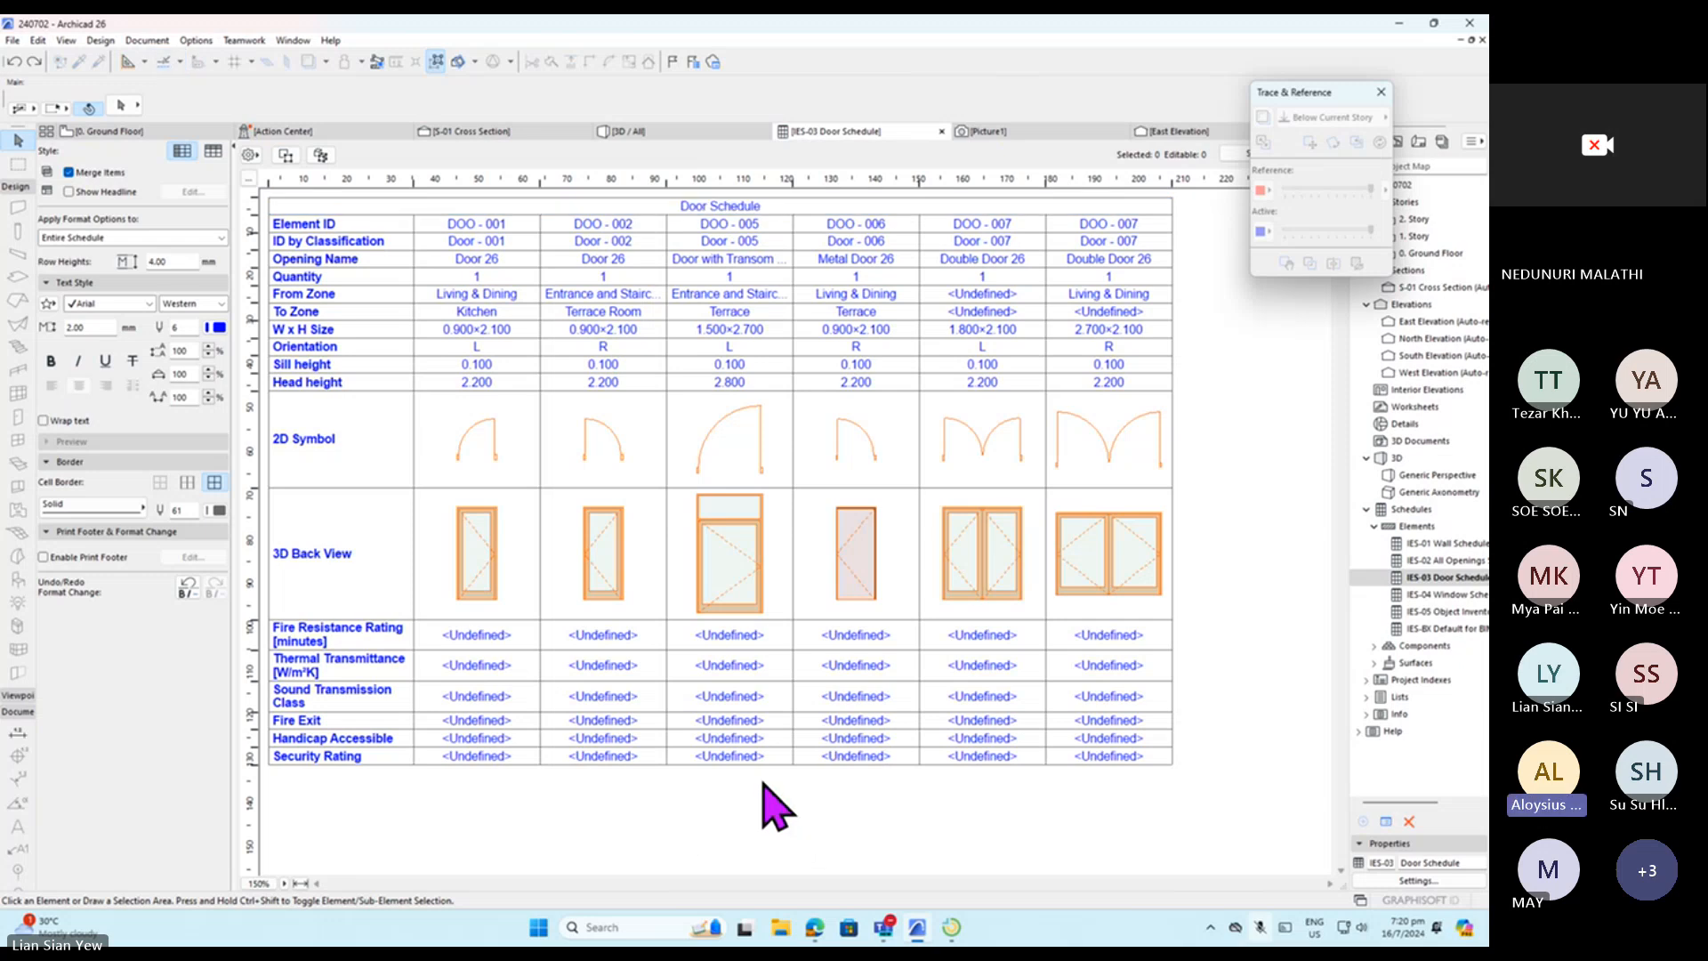
# Make the "Door Schedule" title bold, italic and underlined.
pyautogui.doubleClick(725, 207)
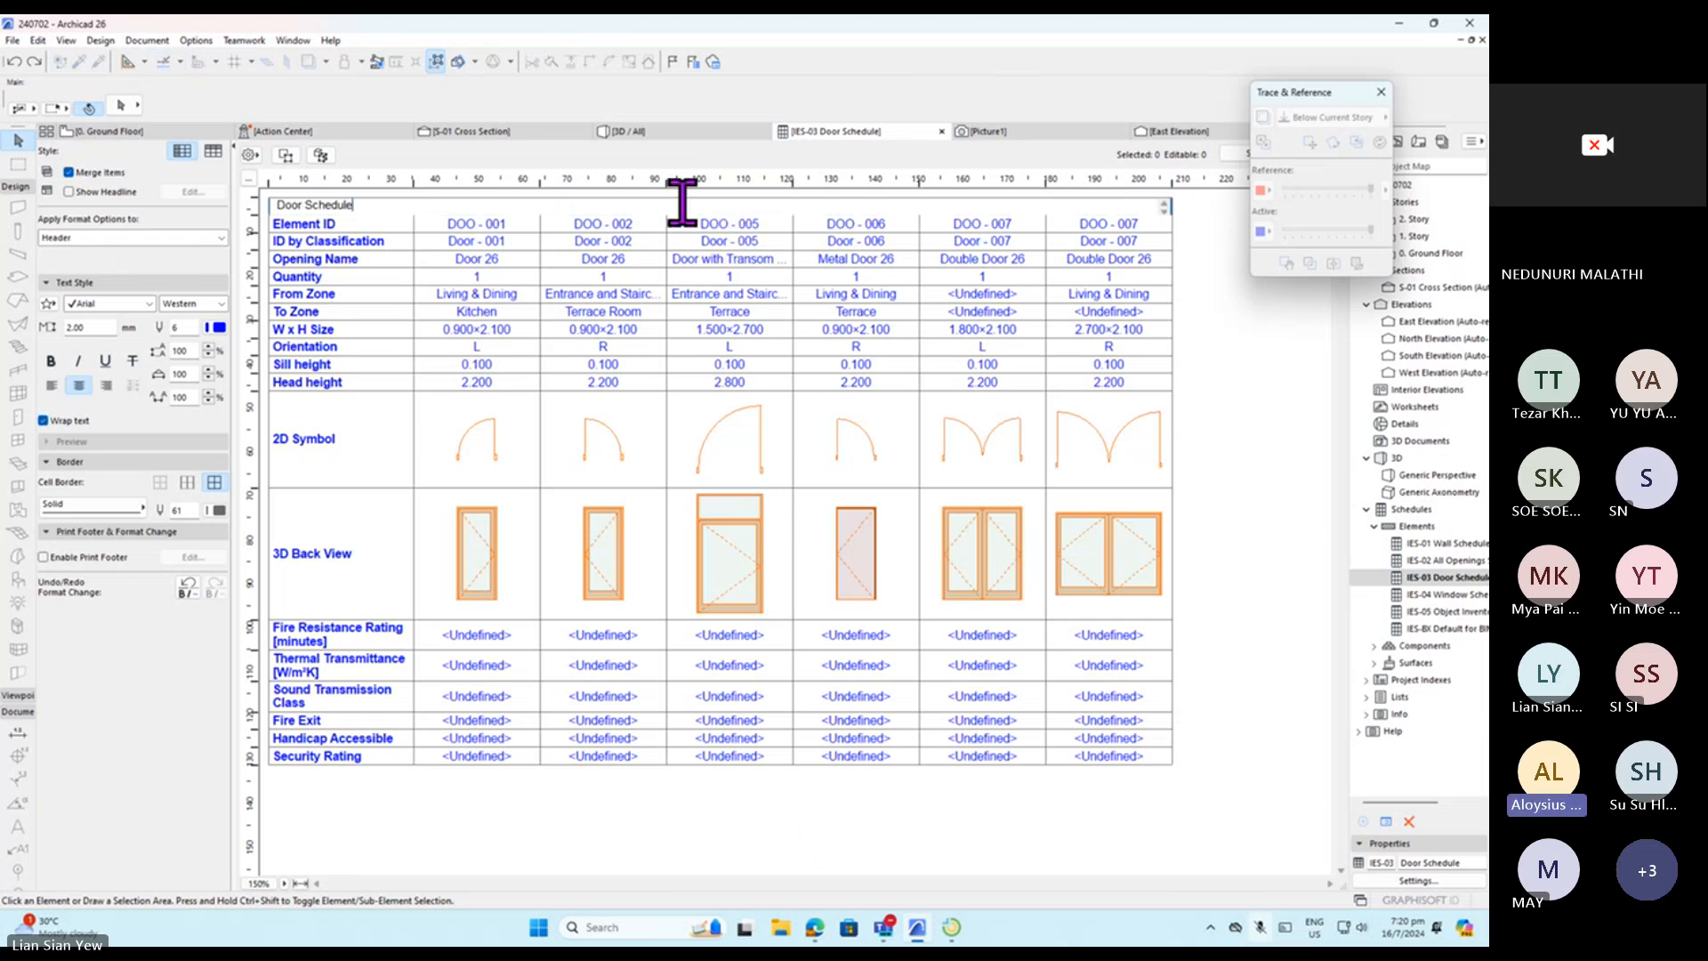
pyautogui.click(56, 361)
pyautogui.click(80, 360)
pyautogui.click(106, 362)
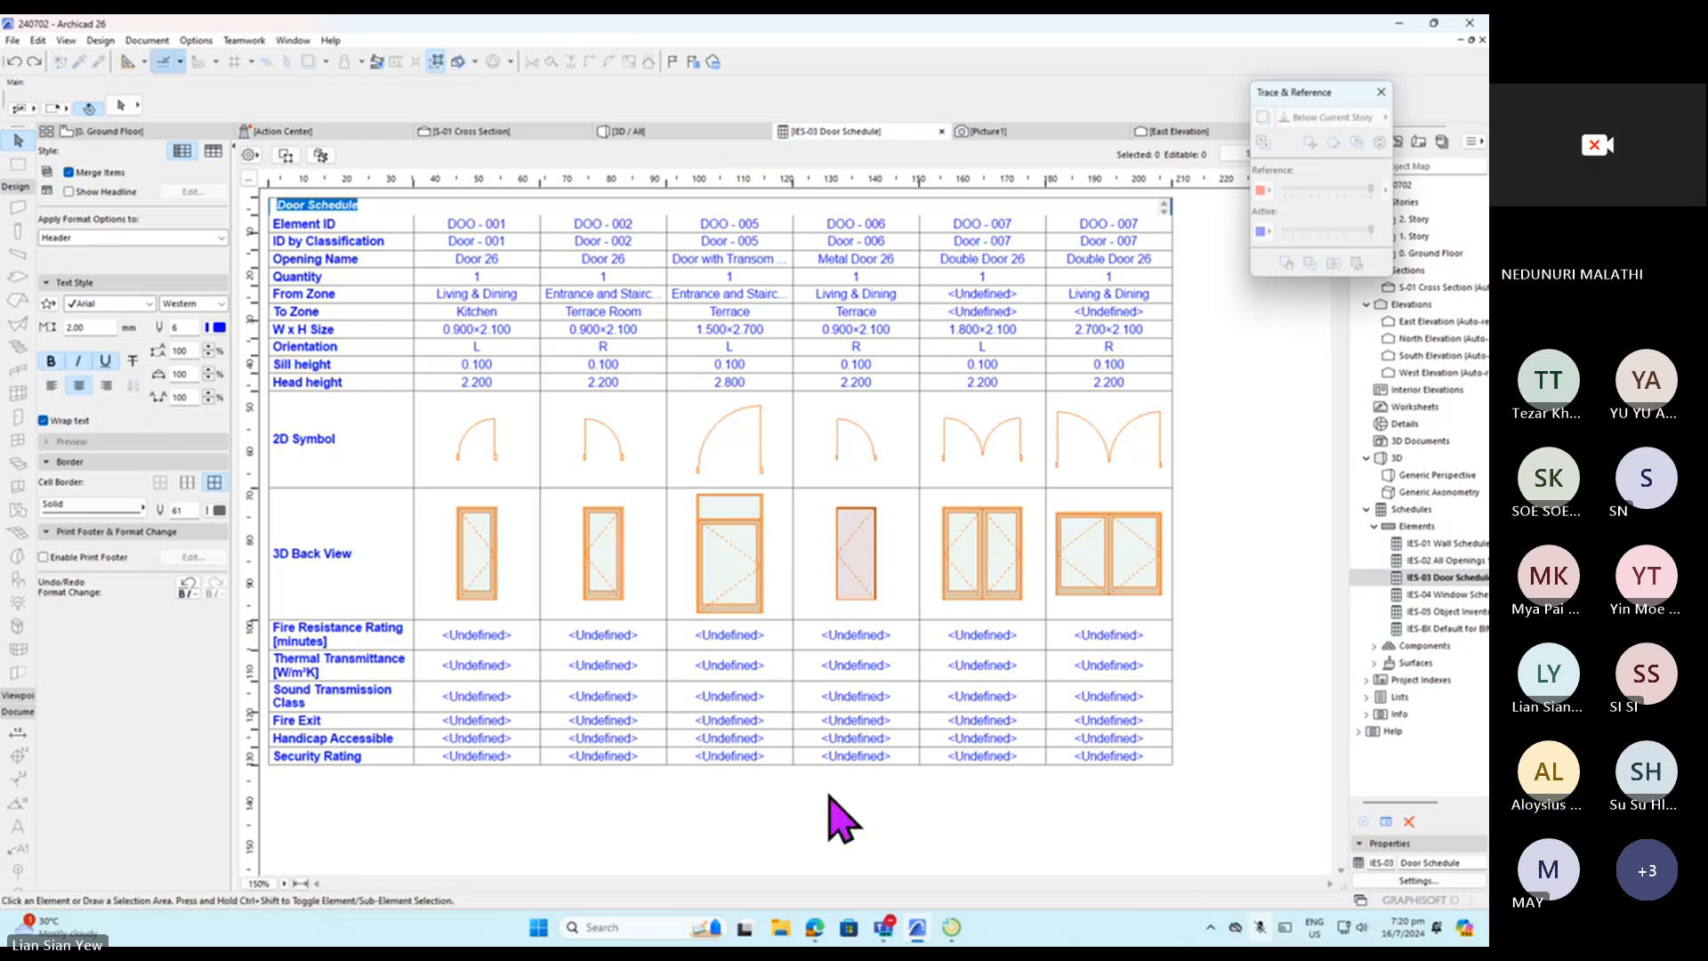
pyautogui.click(924, 851)
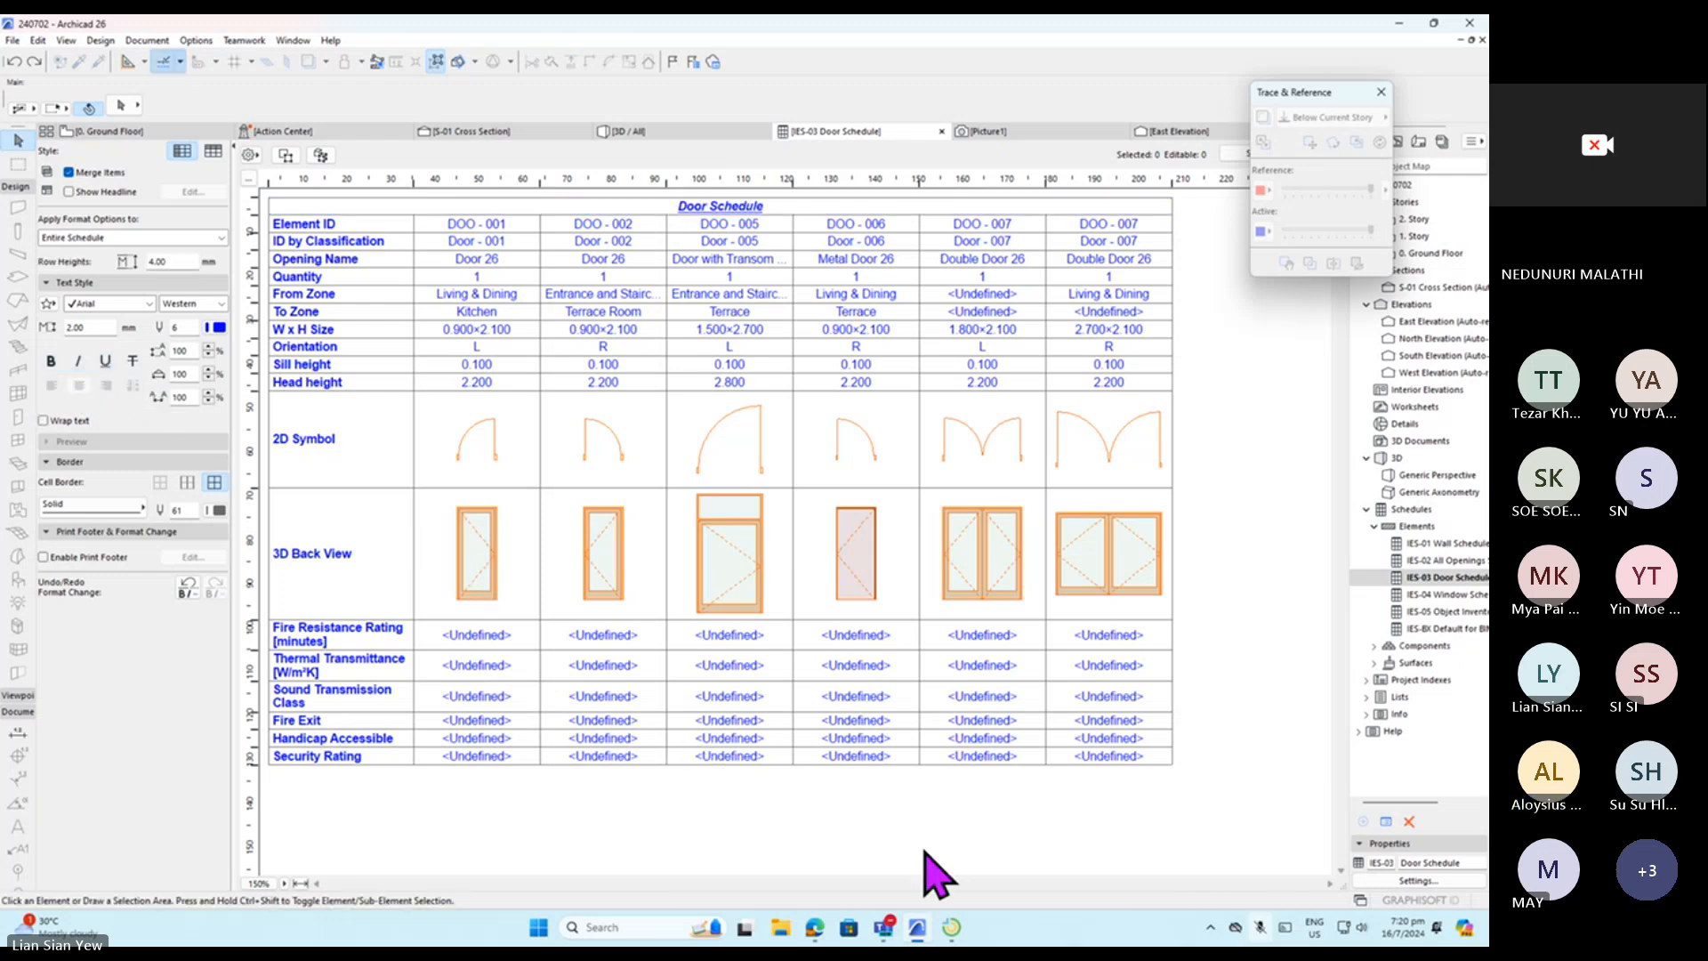
# Clear bold, italic and underline from the "Door Schedule" title so it is plain text.
pyautogui.doubleClick(783, 204)
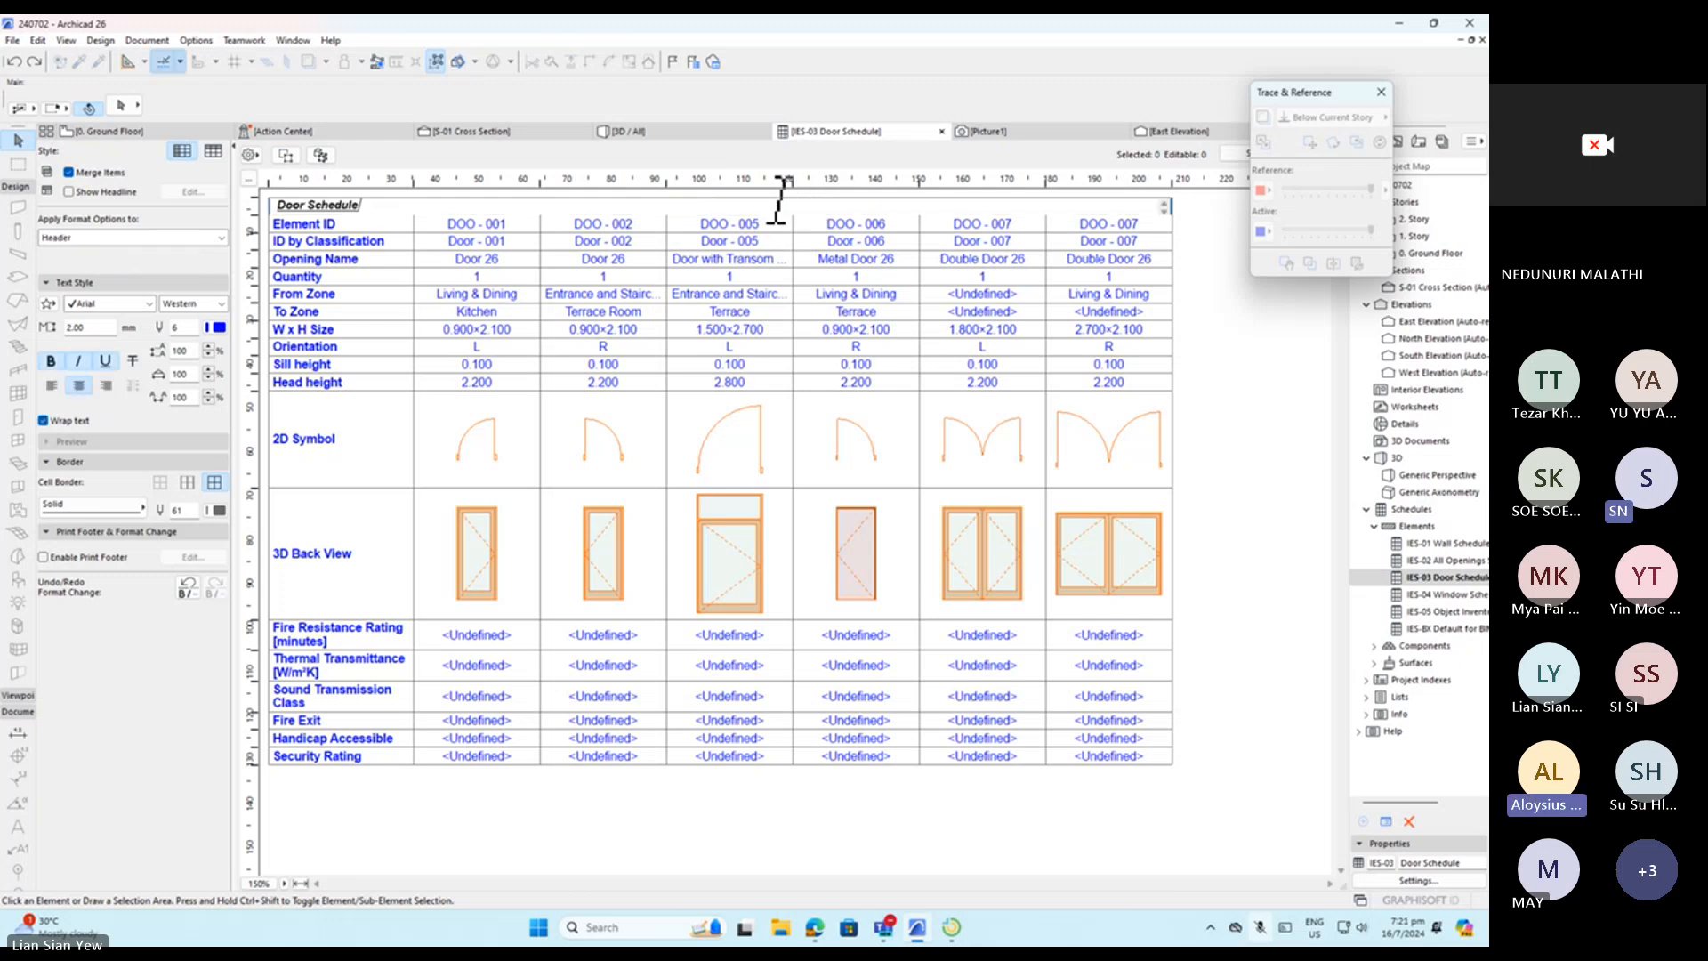
pyautogui.click(54, 364)
pyautogui.click(80, 363)
pyautogui.click(108, 363)
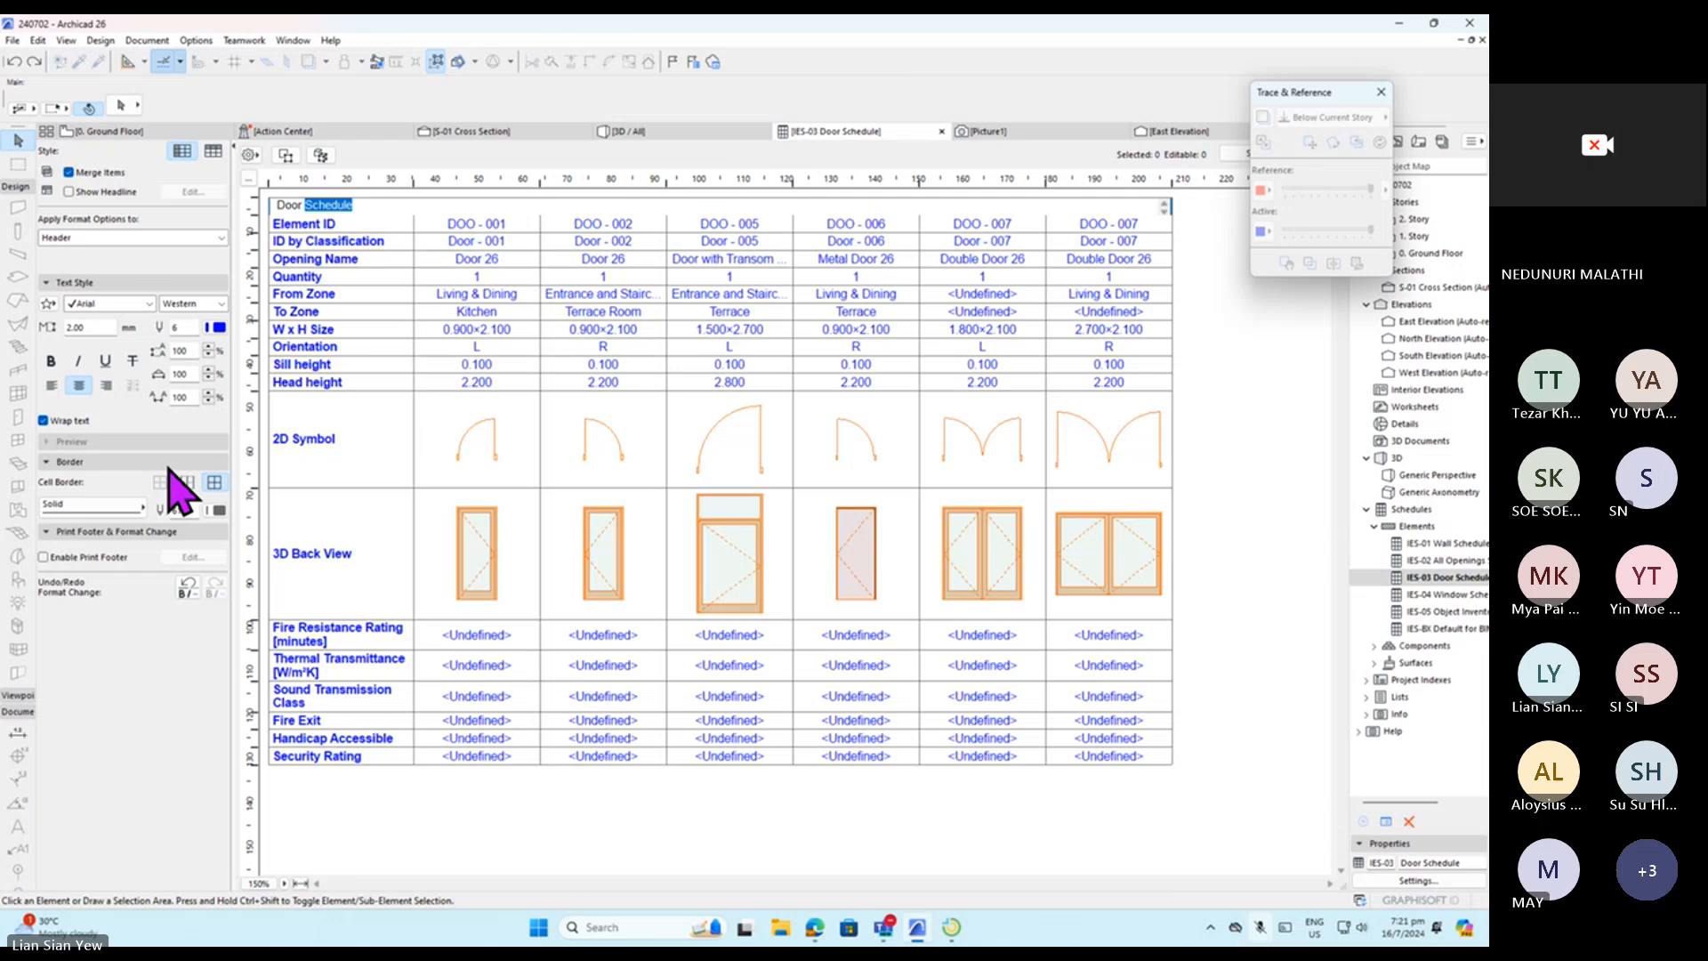
pyautogui.click(485, 858)
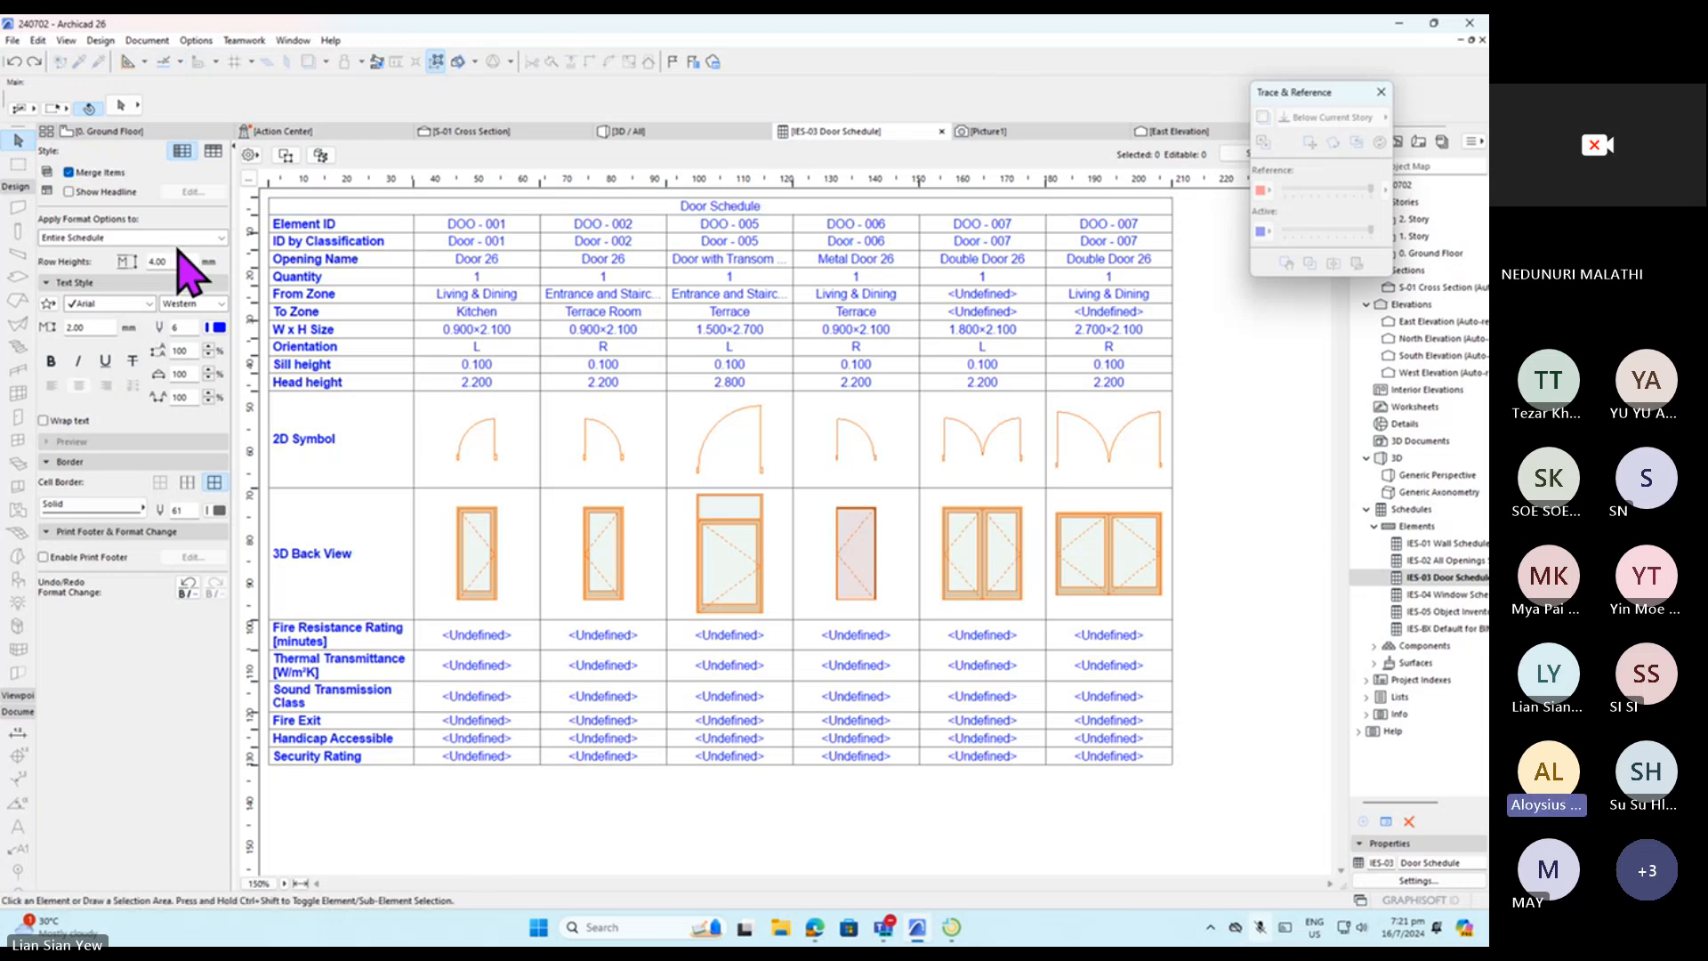
# Apply bold, italic and underline to all Header text of the door schedule.
pyautogui.click(98, 237)
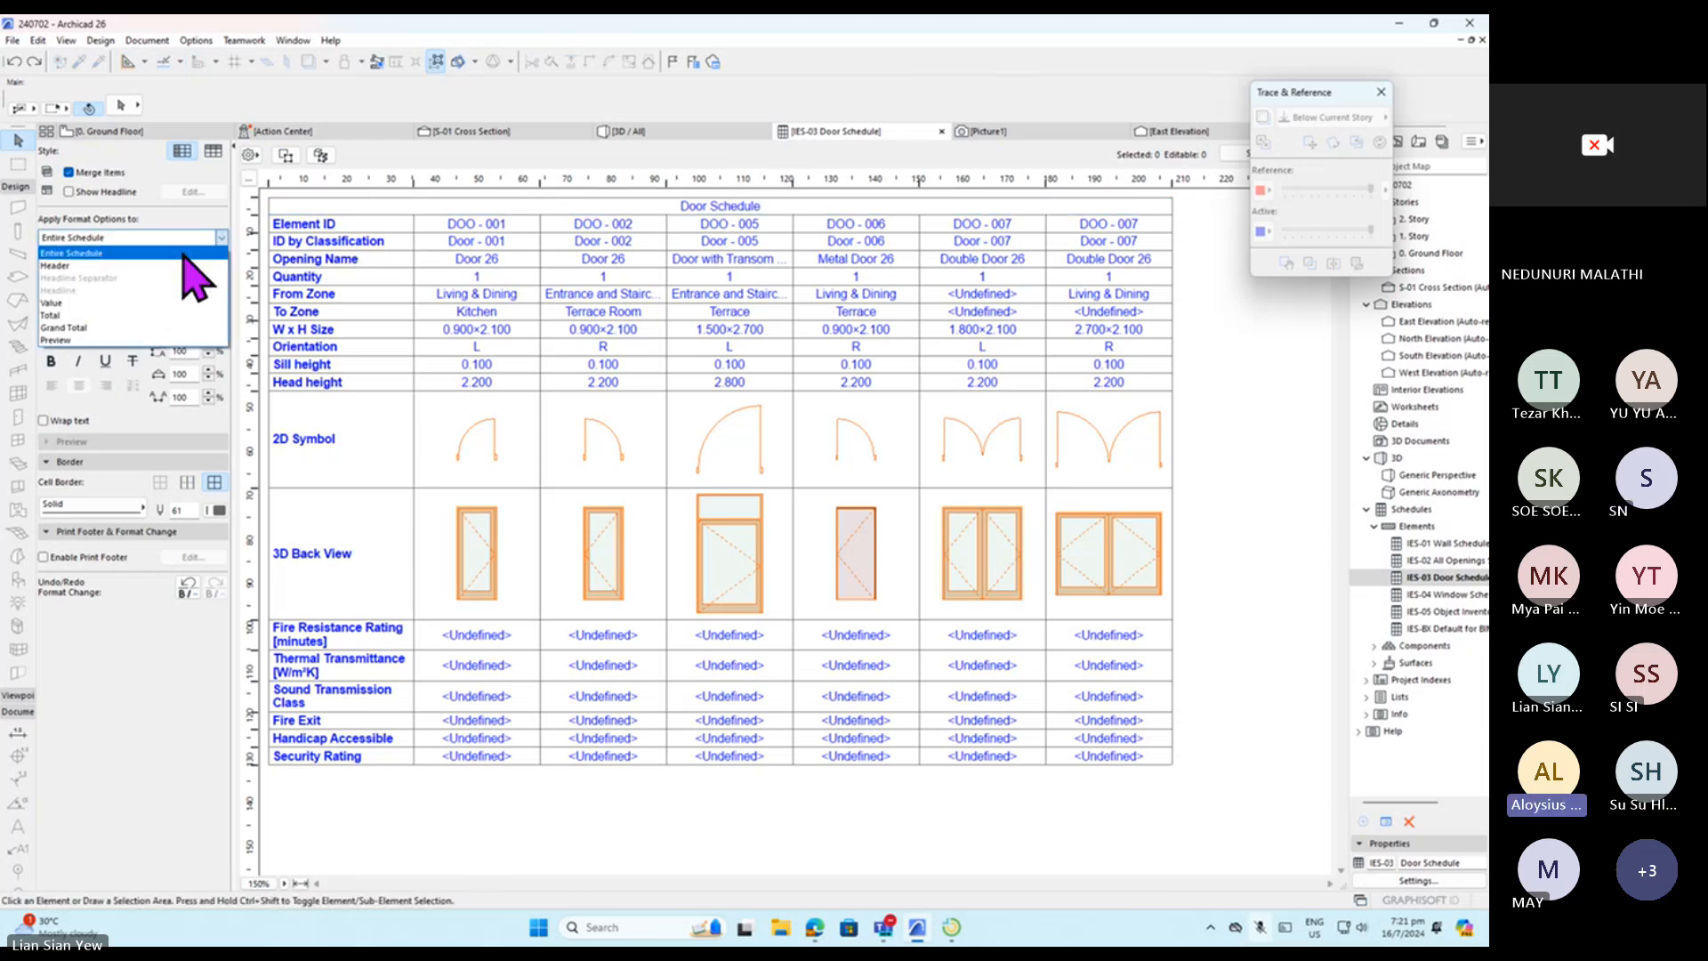
pyautogui.click(71, 265)
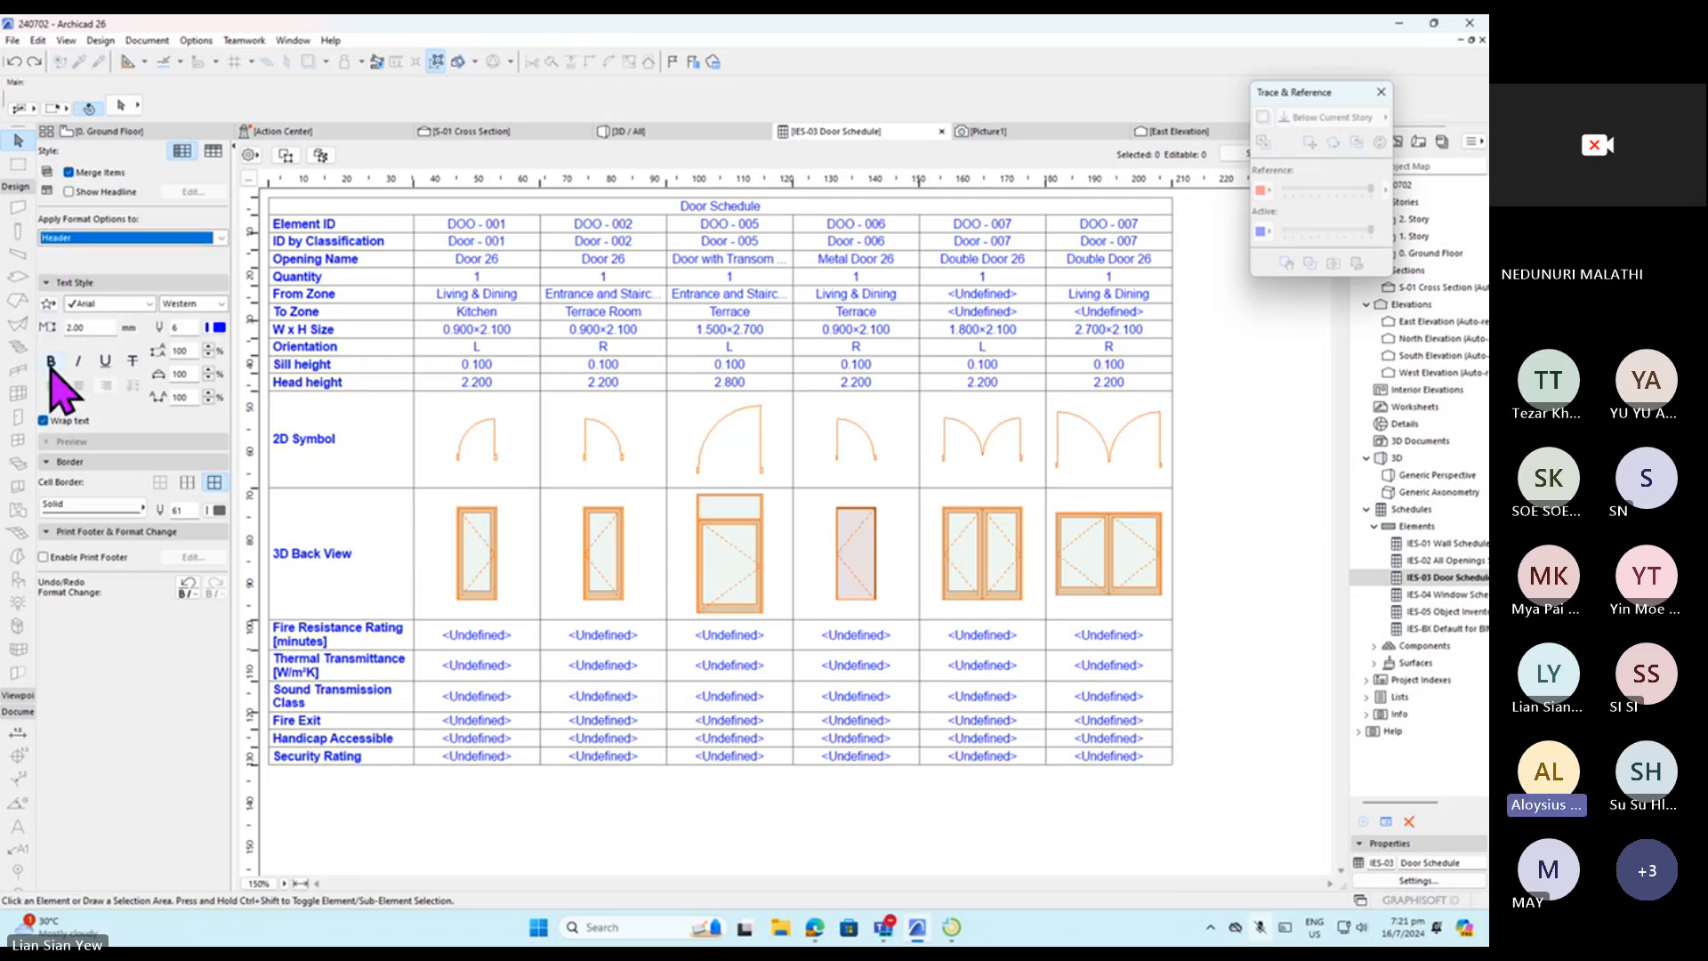
pyautogui.click(79, 361)
pyautogui.click(106, 360)
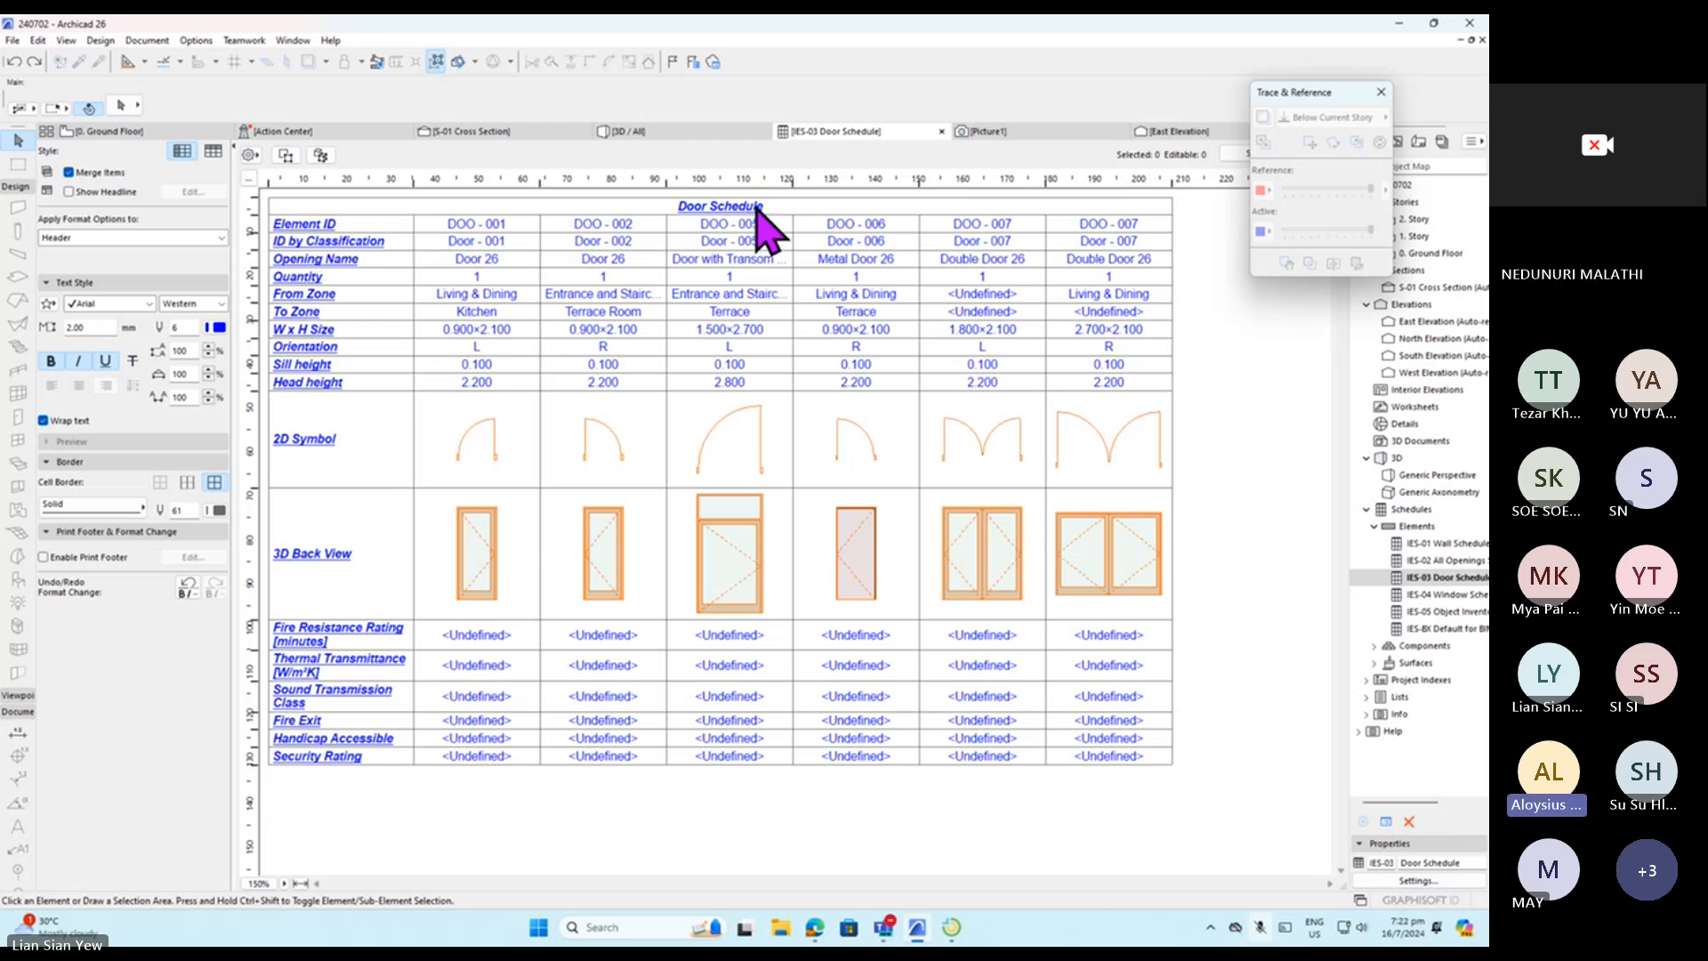
# Try red pen 68 as the header text colour and return it to blue pen 6.
pyautogui.click(216, 328)
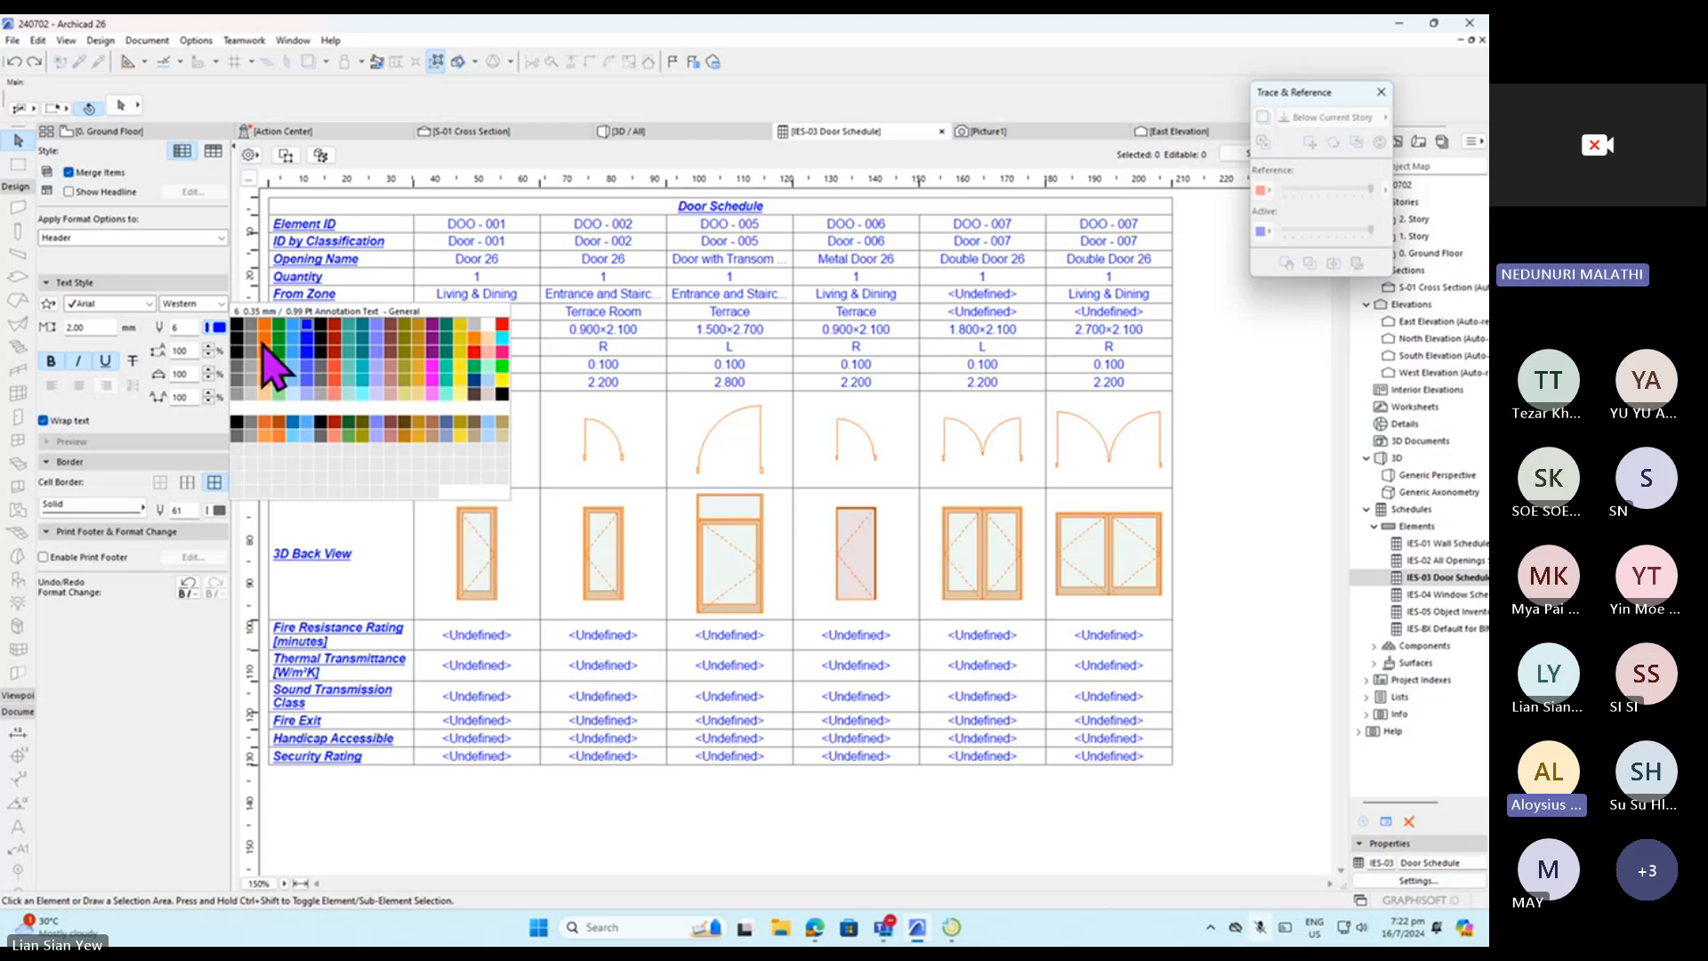
pyautogui.click(335, 373)
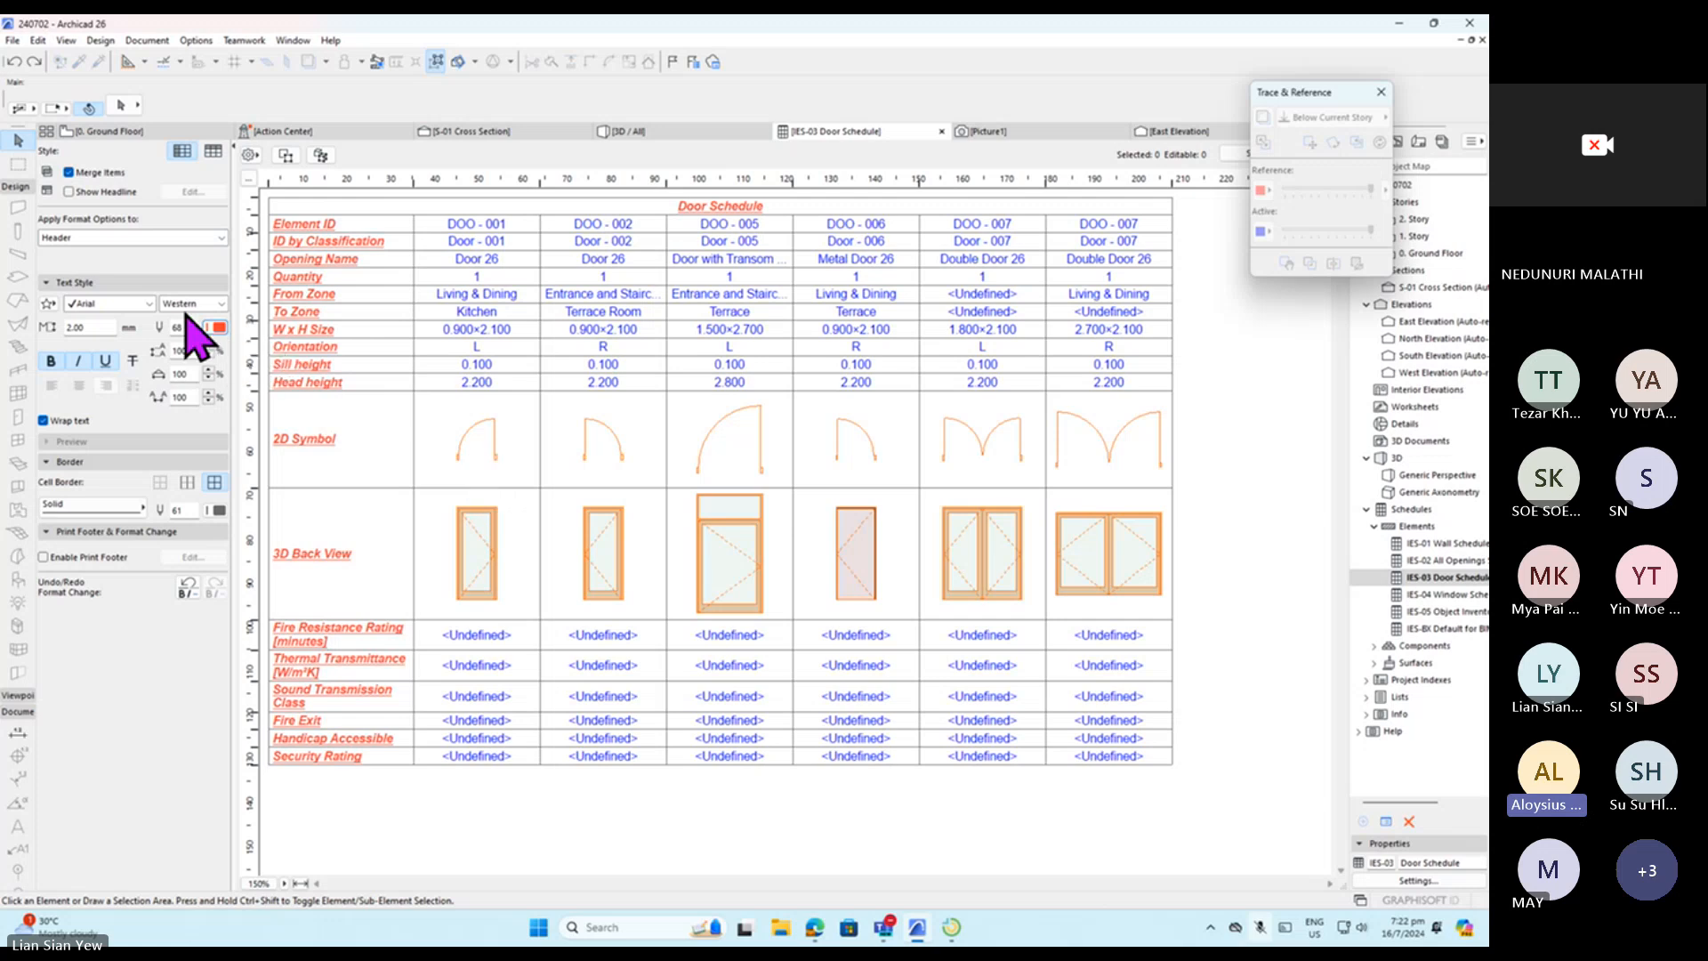
pyautogui.click(218, 327)
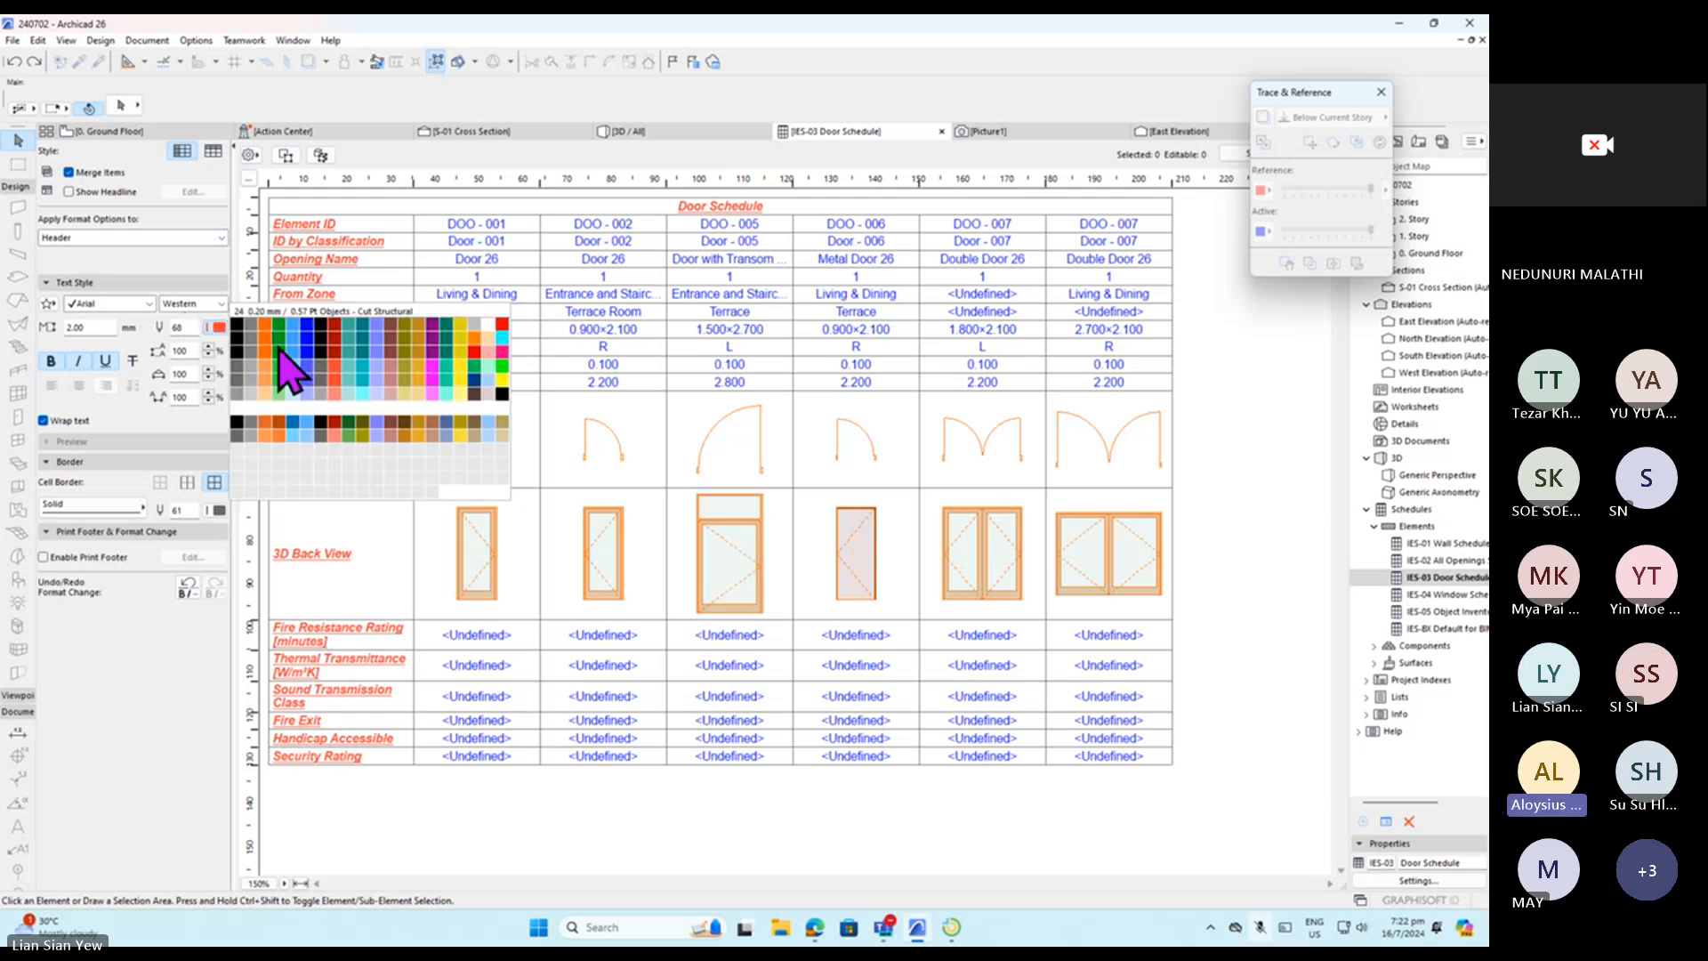
pyautogui.click(304, 330)
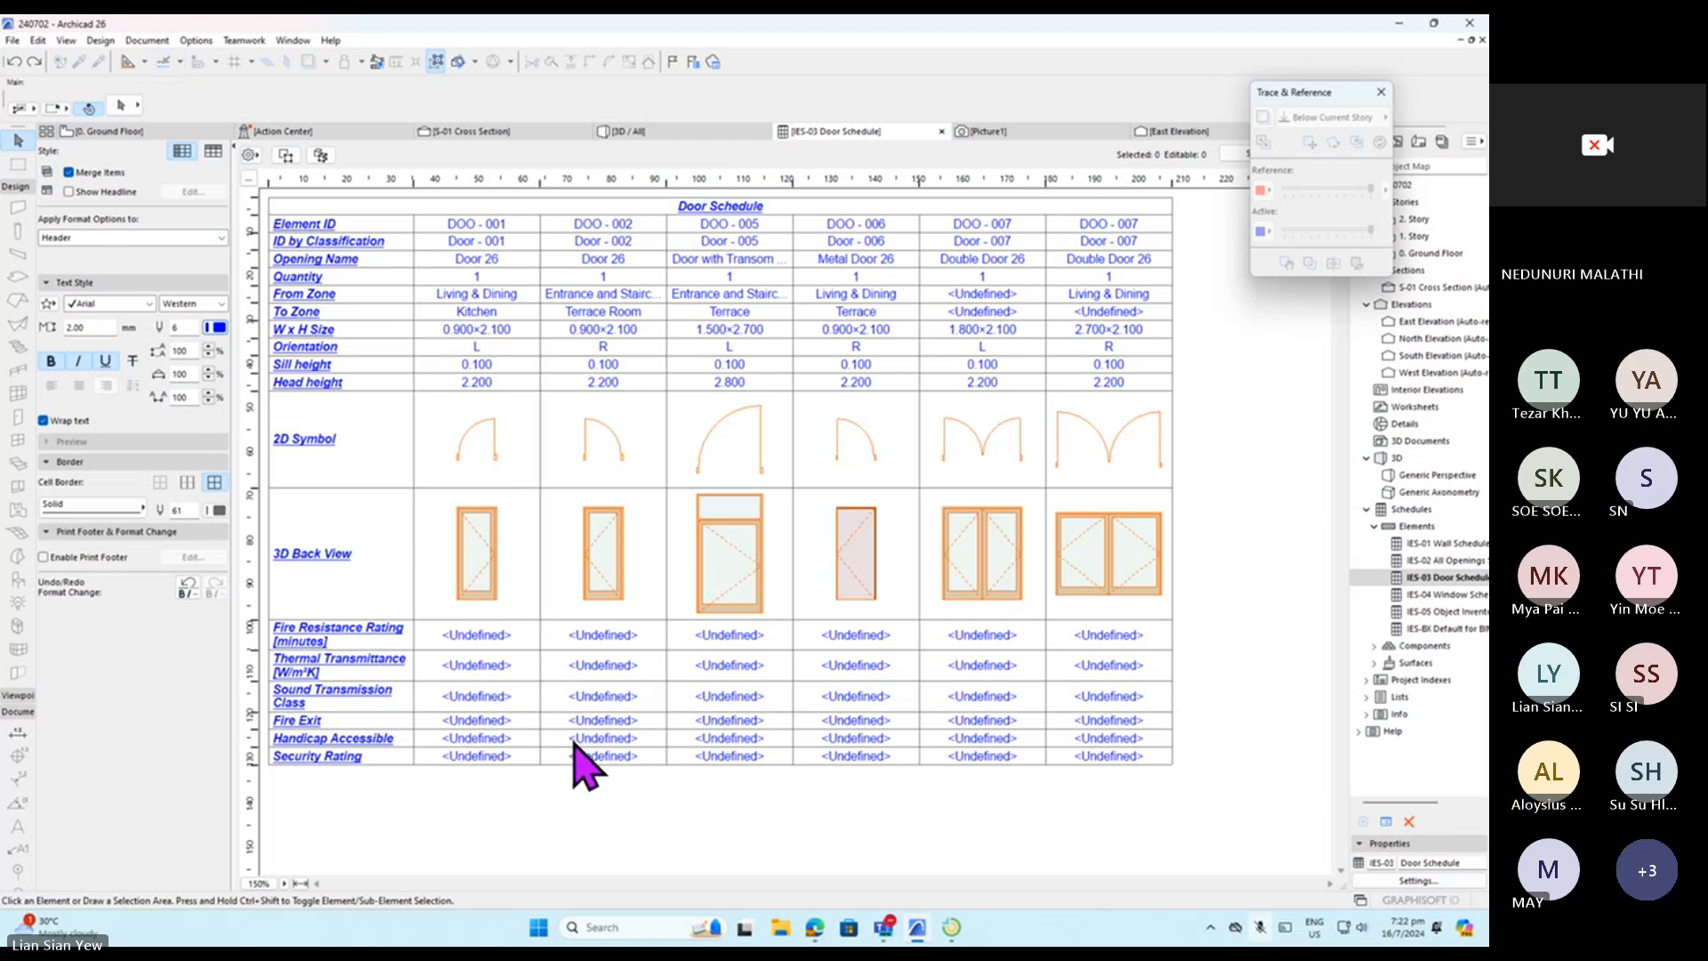
pyautogui.click(700, 833)
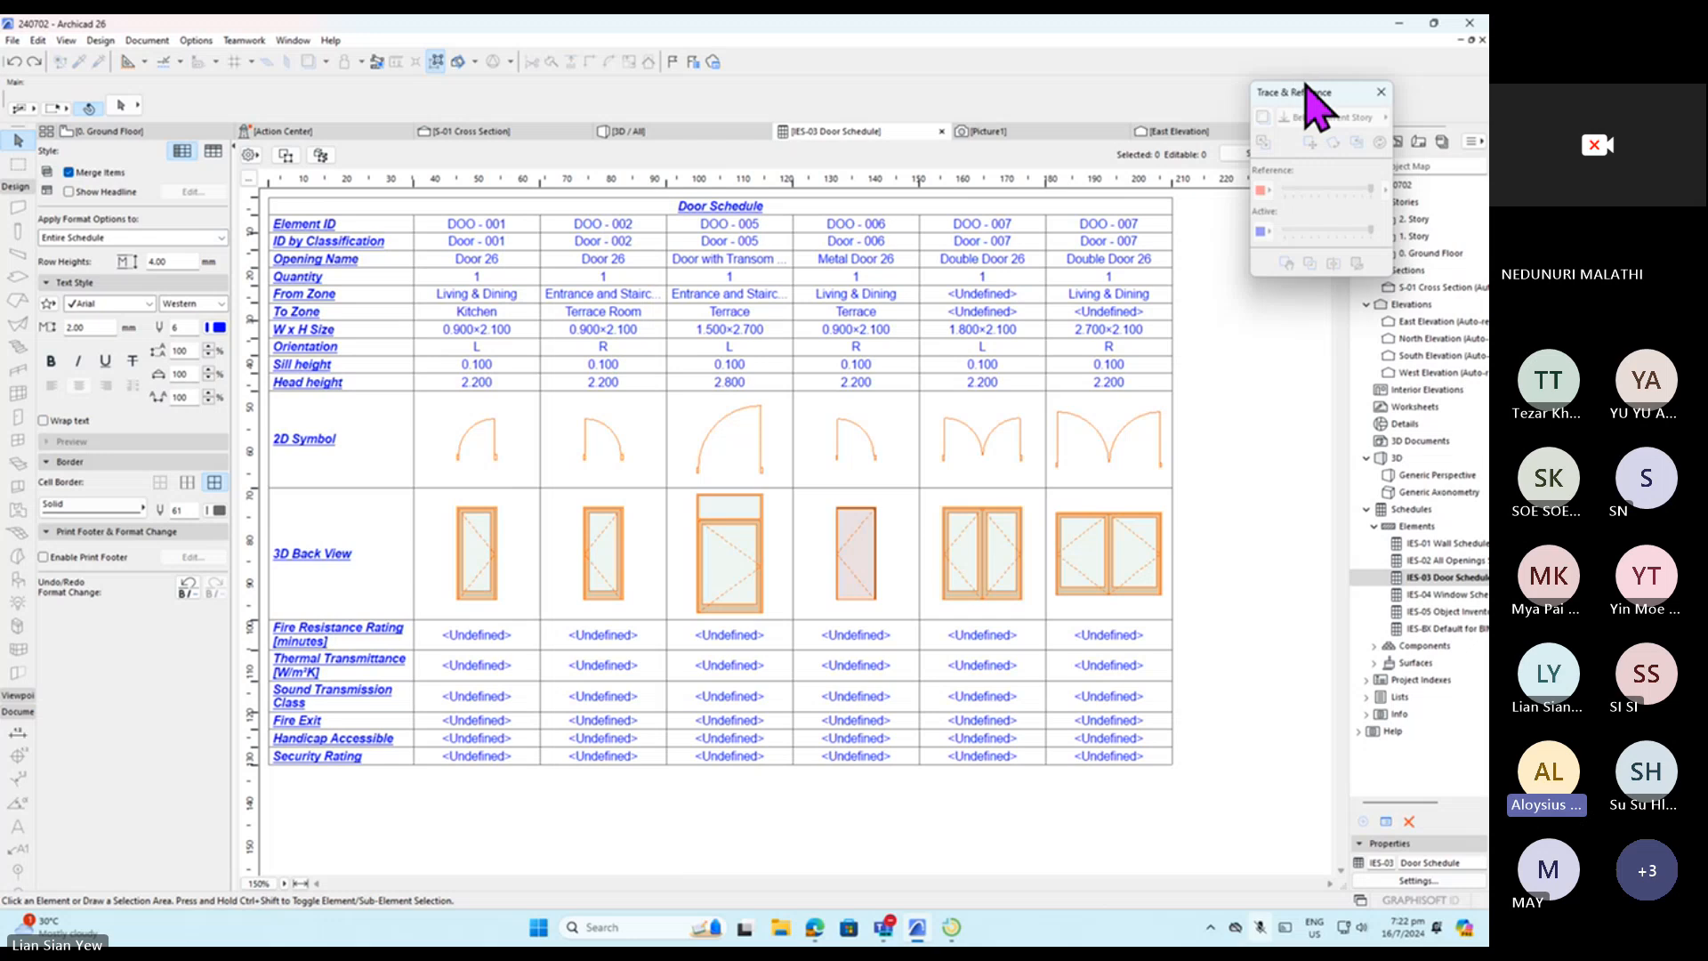
# Open the door schedule's Scheme Settings, review its field list and move the dialog to uncover the schedule's header column.
pyautogui.moveTo(1326, 94); pyautogui.dragTo(1393, 311)
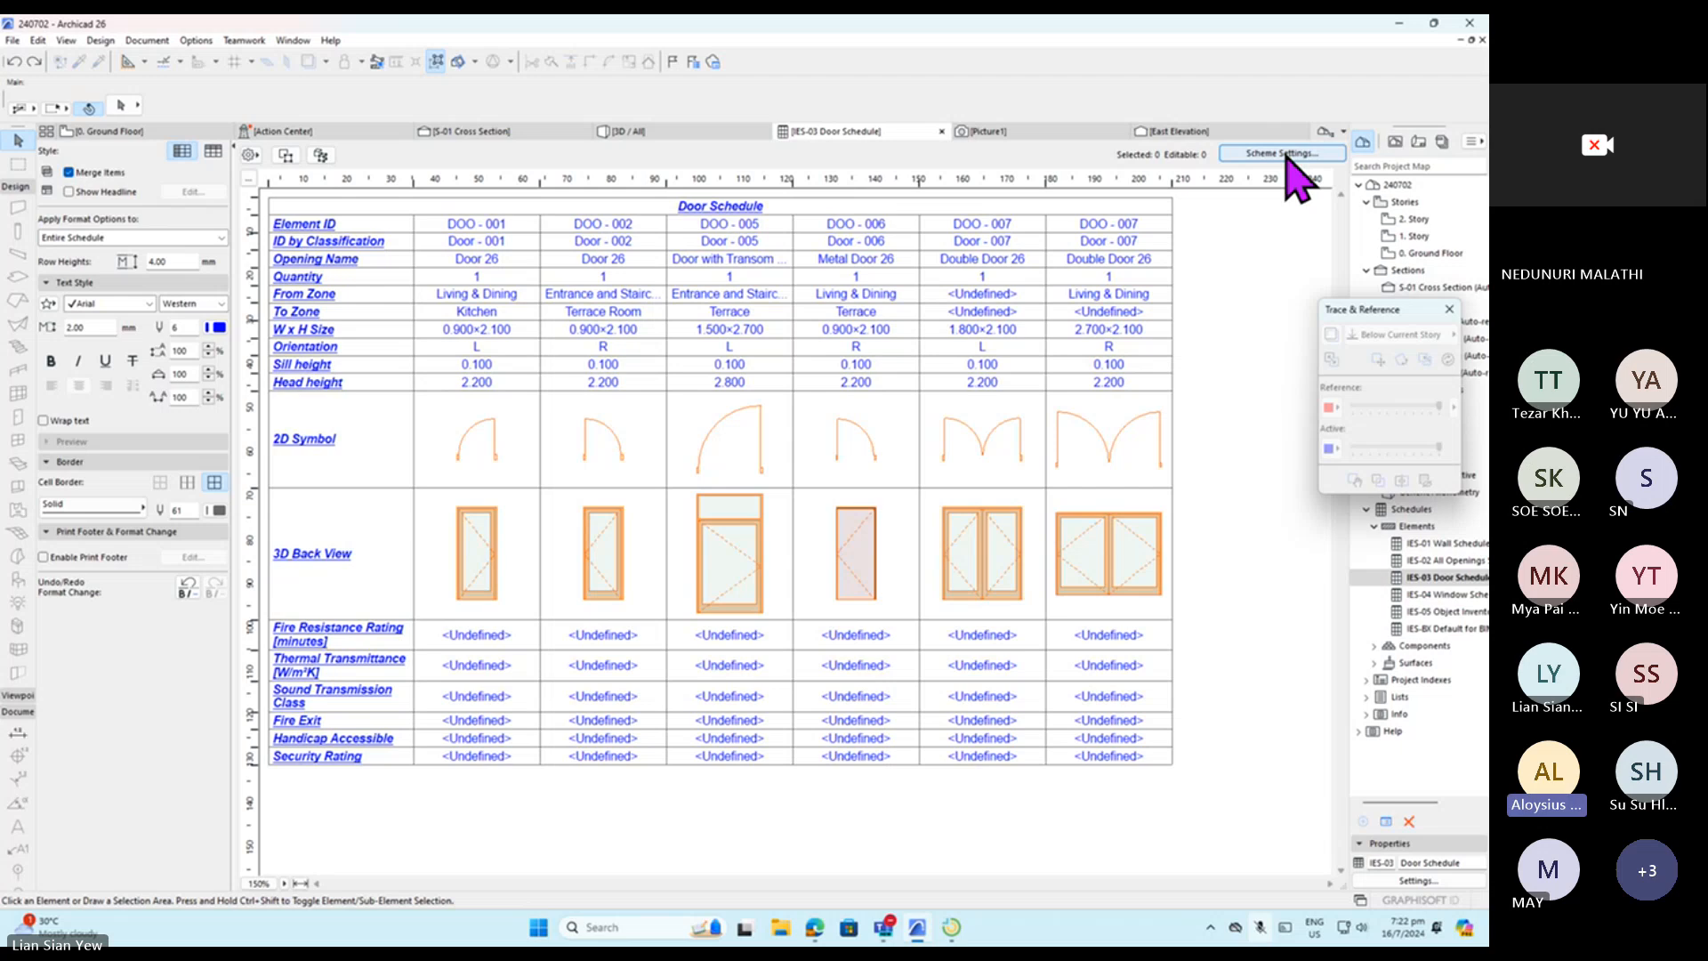
pyautogui.click(1281, 153)
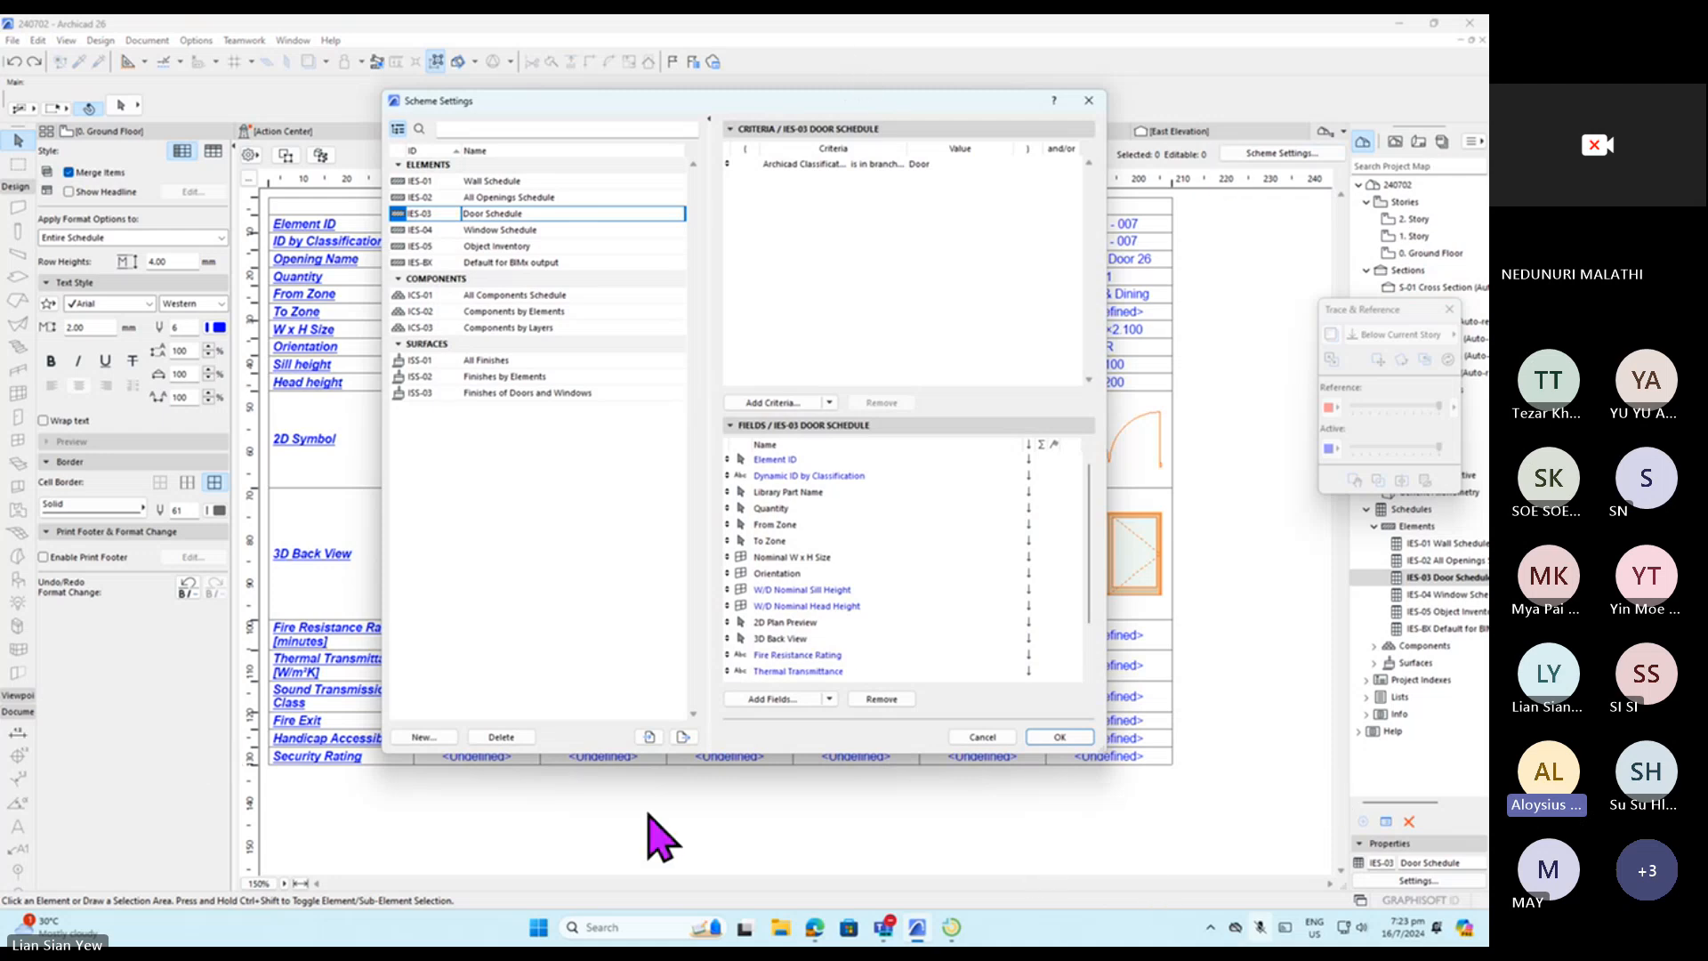
pyautogui.scroll(-2, 1096, 569)
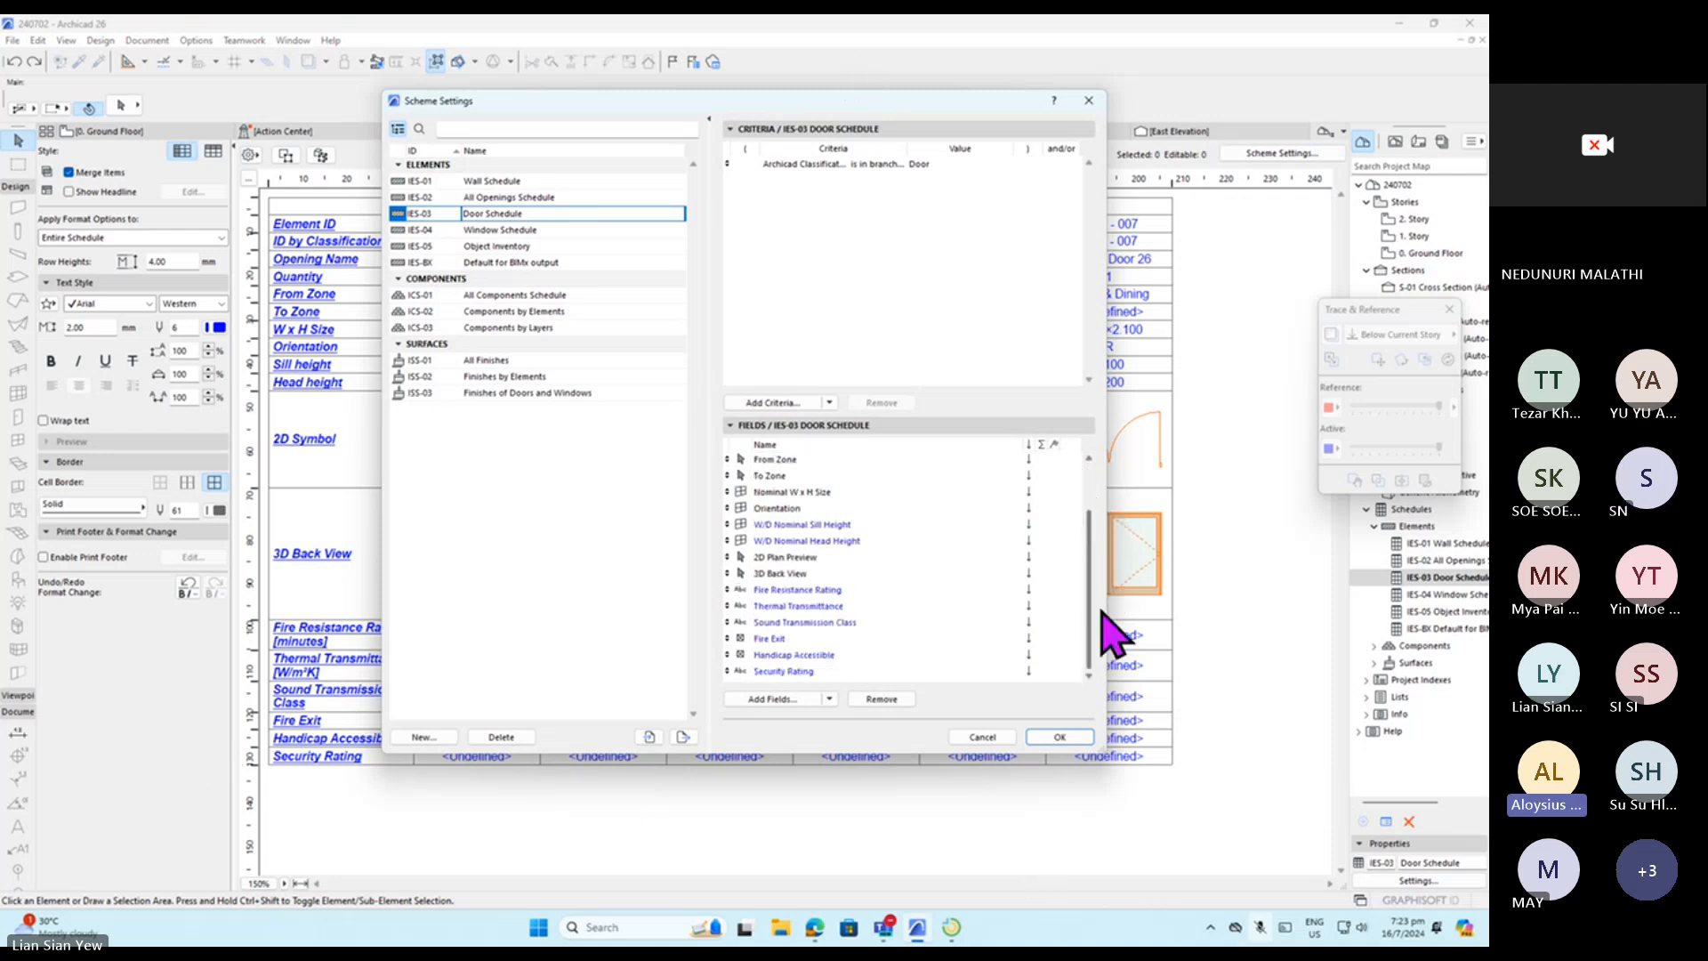
pyautogui.scroll(2, 1112, 623)
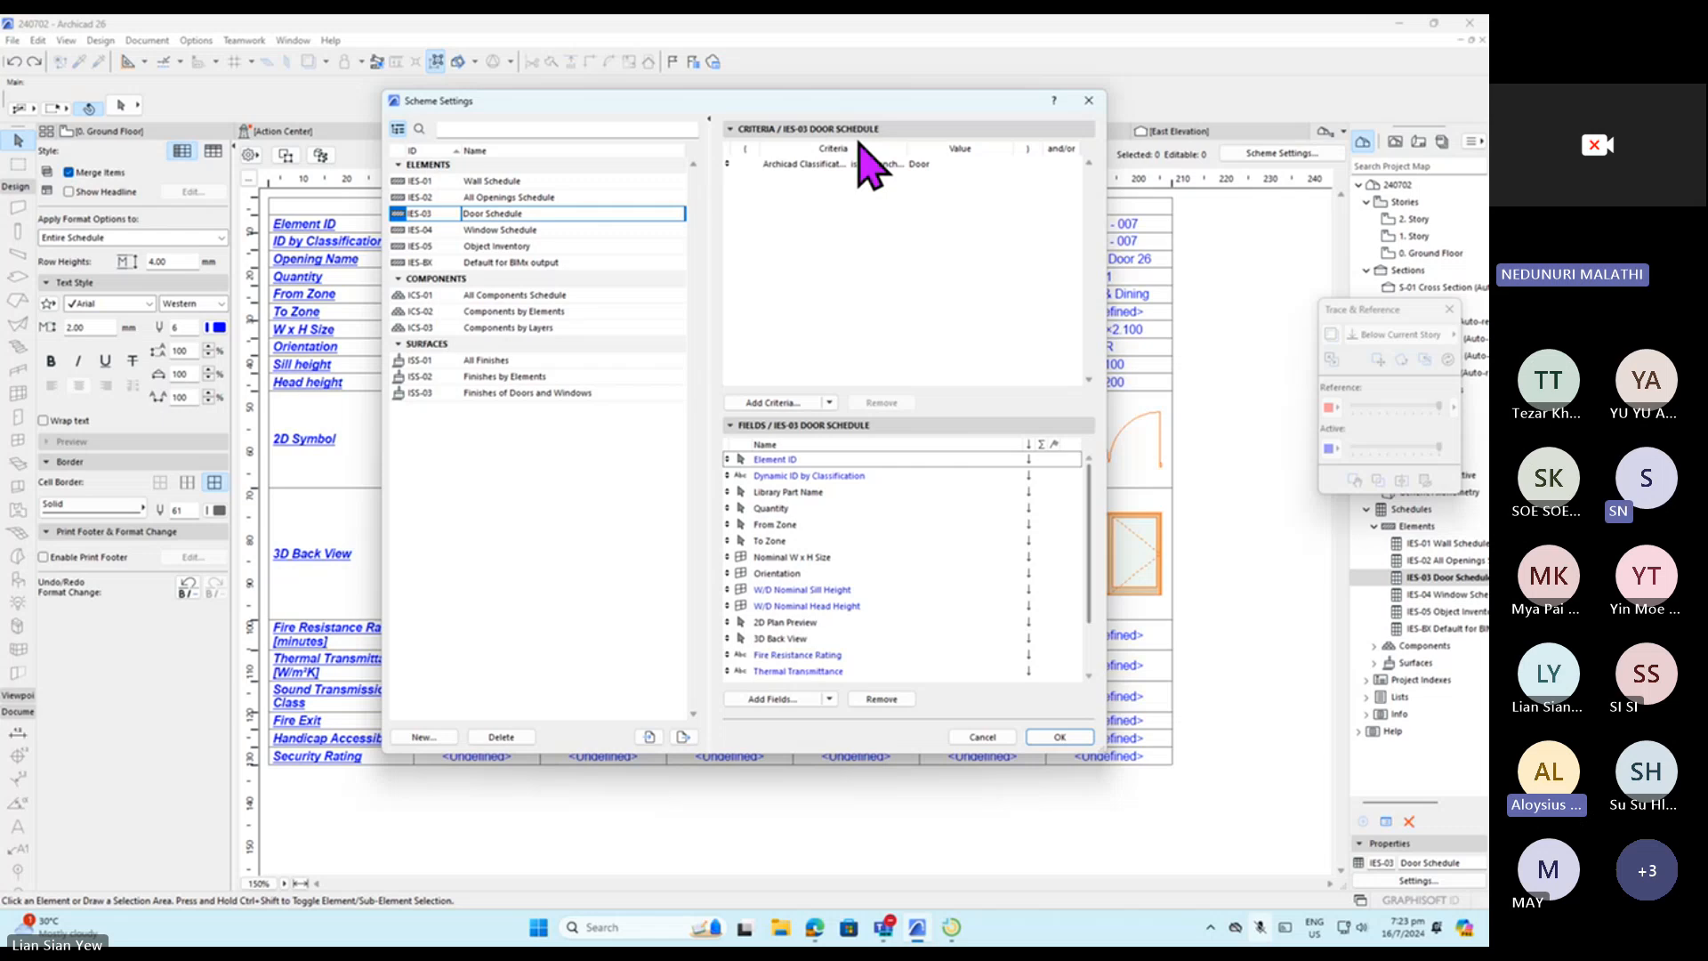
pyautogui.moveTo(856, 102); pyautogui.dragTo(1047, 75)
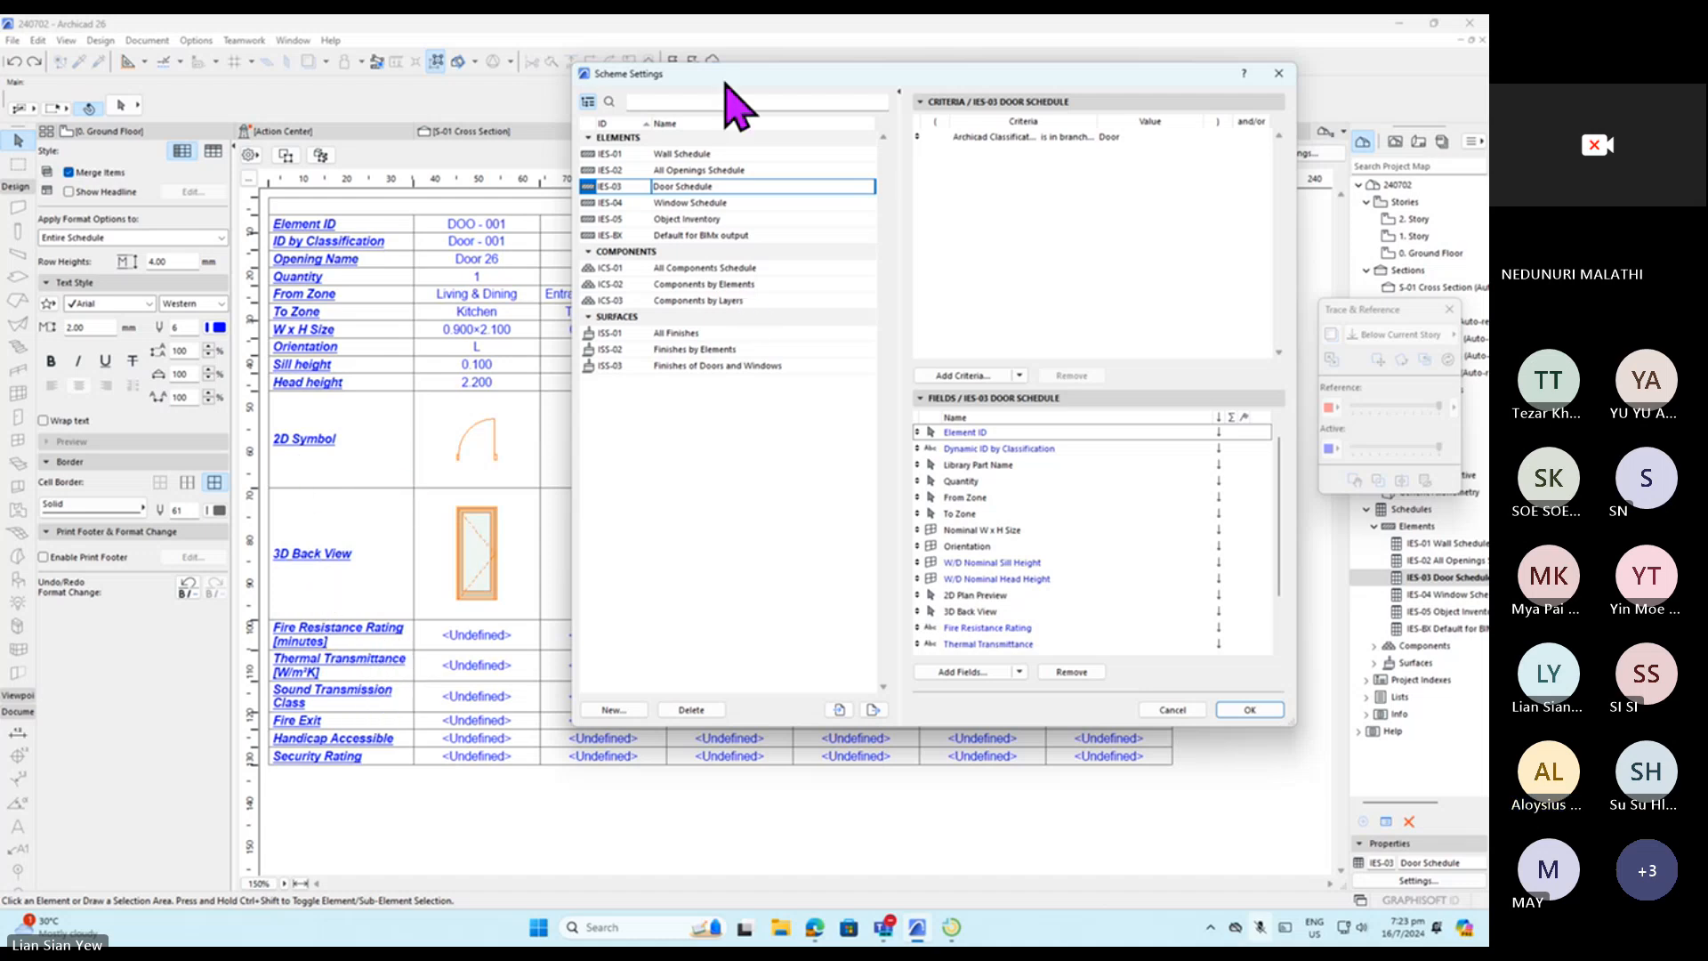
pyautogui.moveTo(789, 81); pyautogui.dragTo(732, 102)
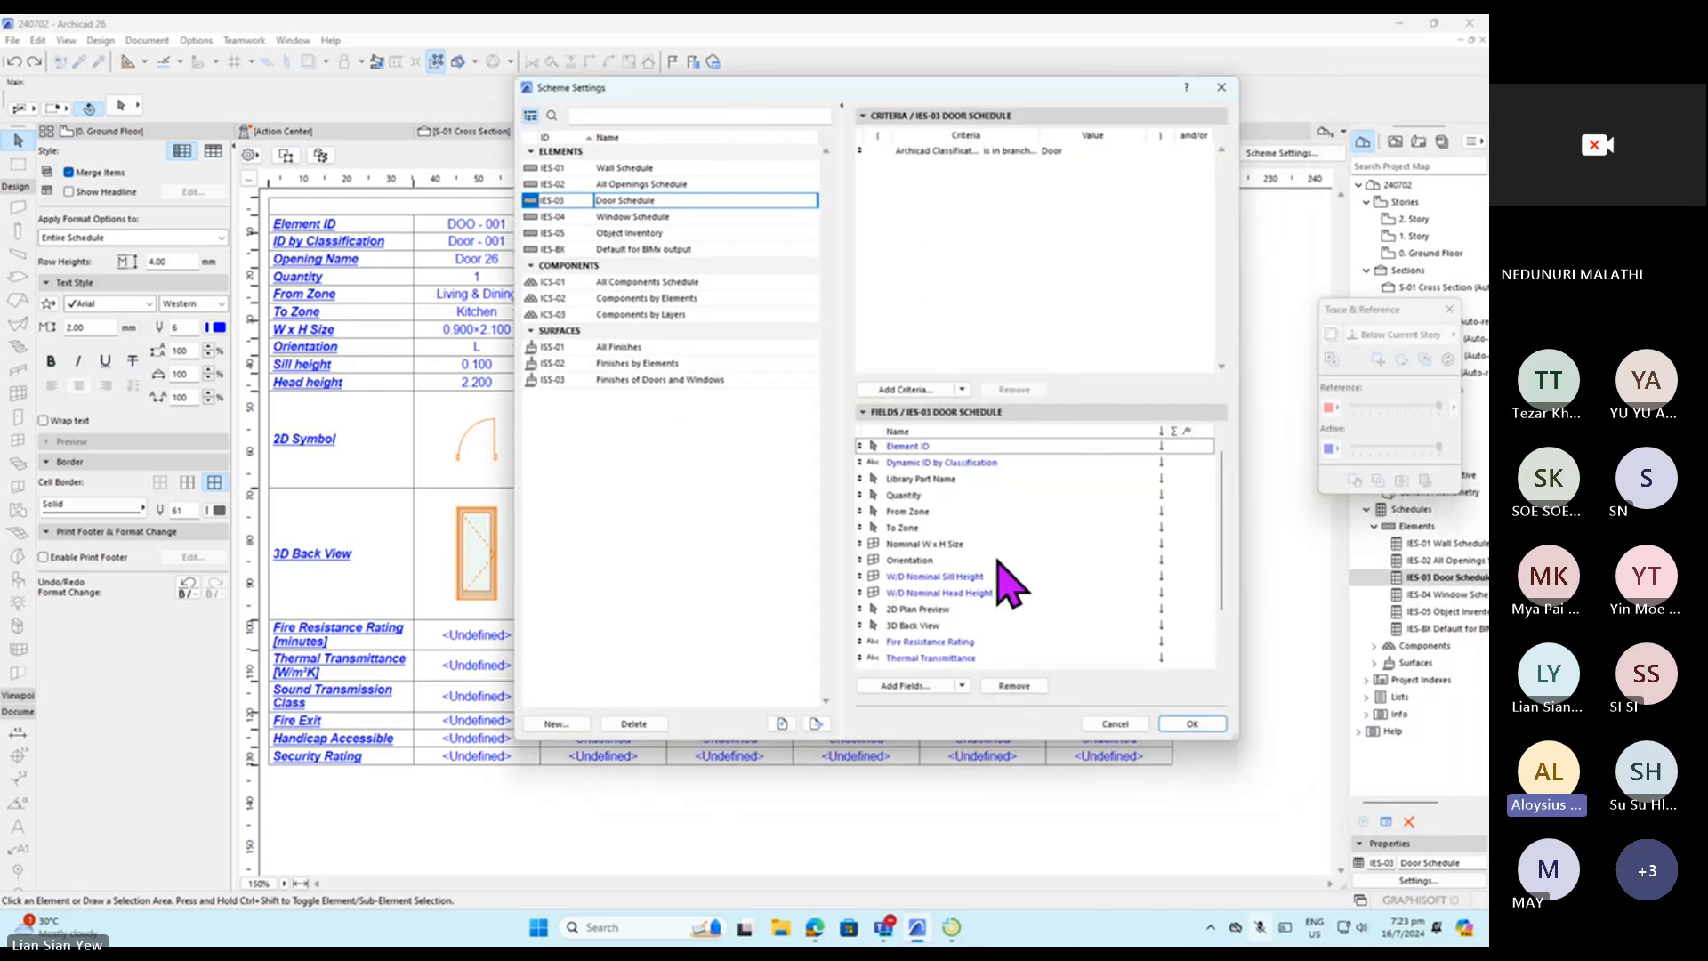
# Remove the fields from 3D Back View through Security Rating from the door schedule and apply the scheme settings.
pyautogui.click(932, 625)
pyautogui.scroll(-2, 977, 625)
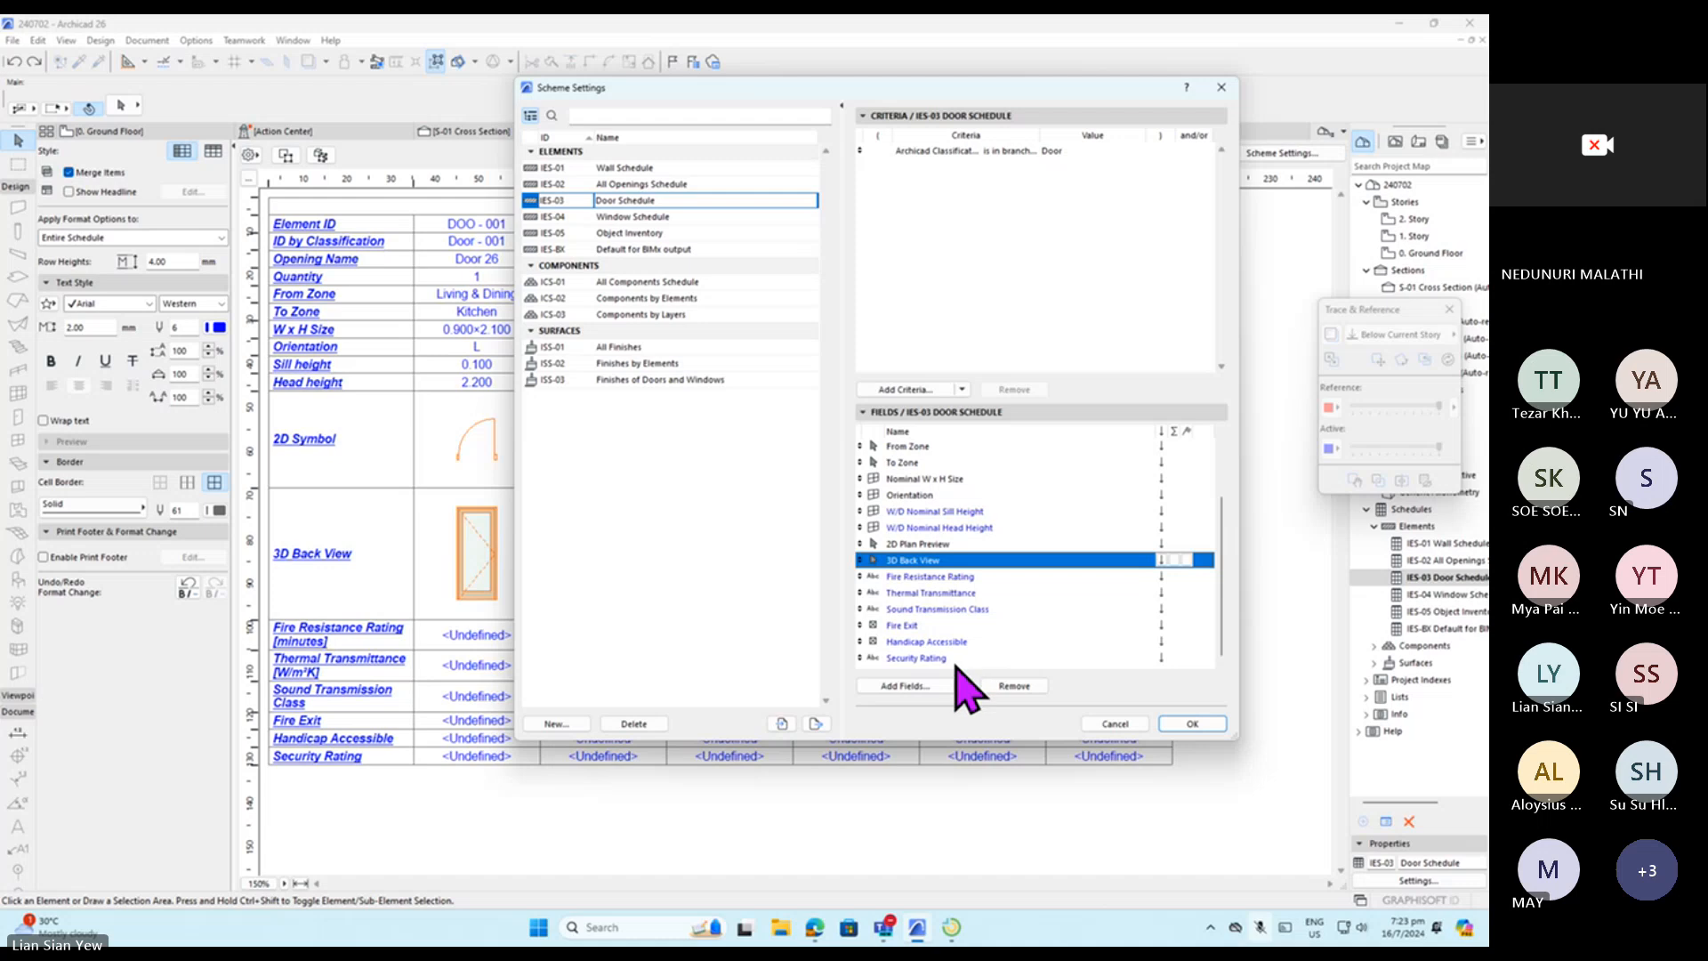
pyautogui.keyDown('shift'); pyautogui.click(957, 664); pyautogui.keyUp('shift')
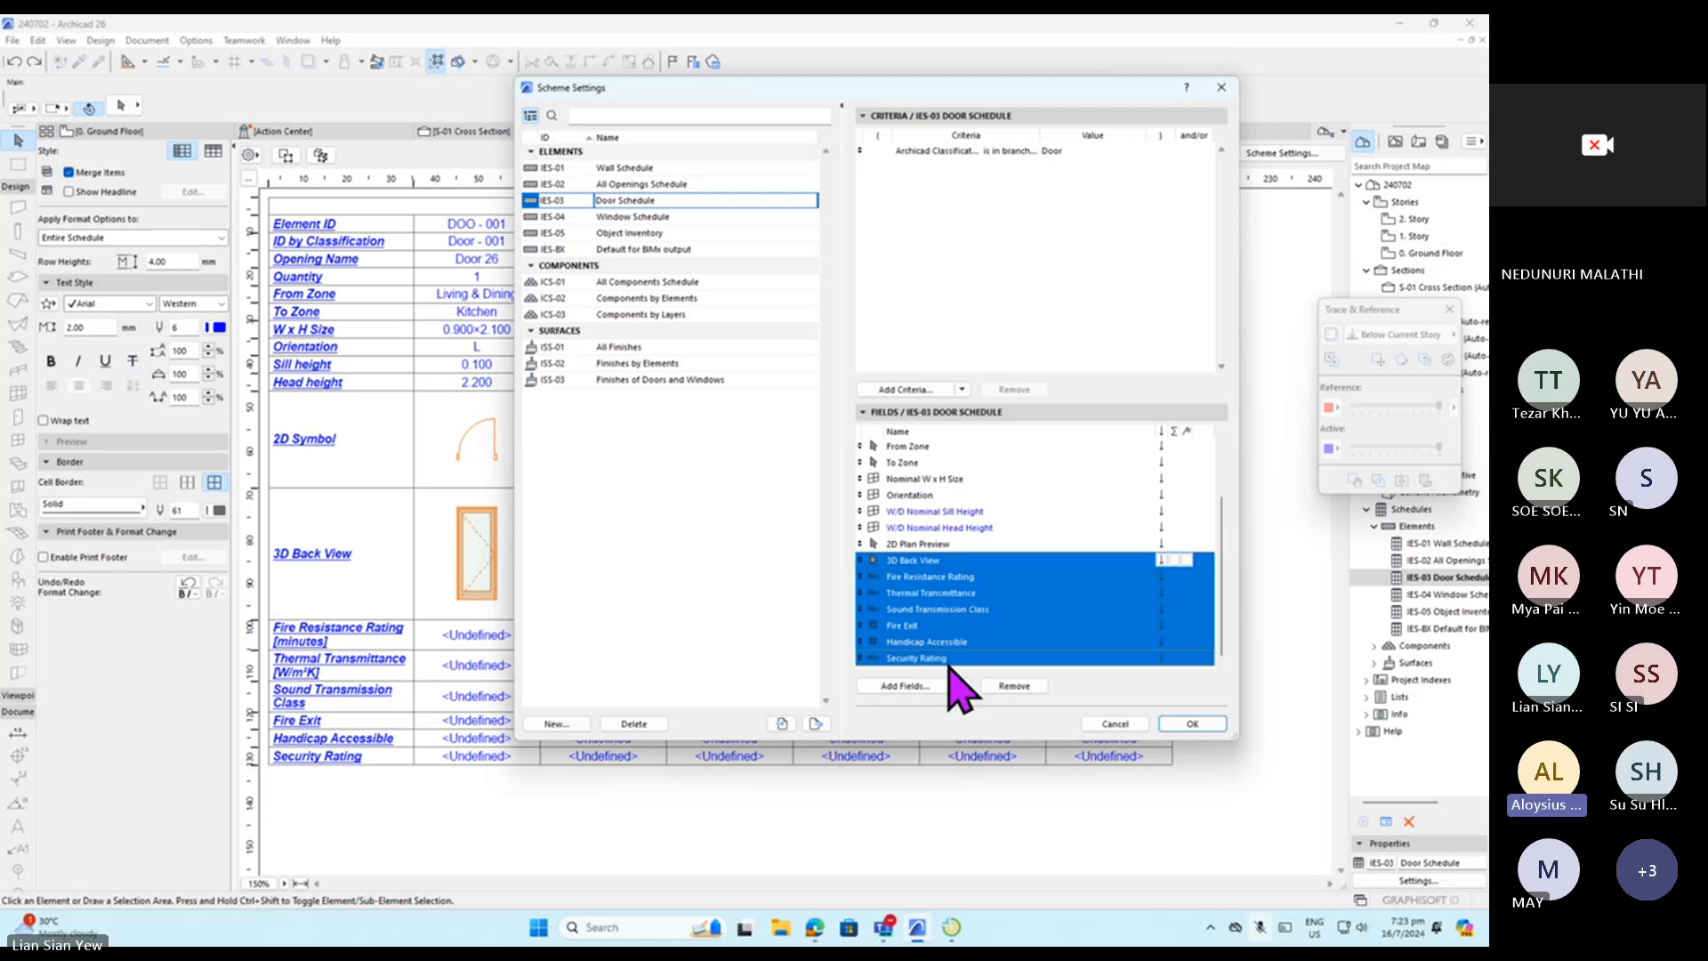
pyautogui.click(1014, 686)
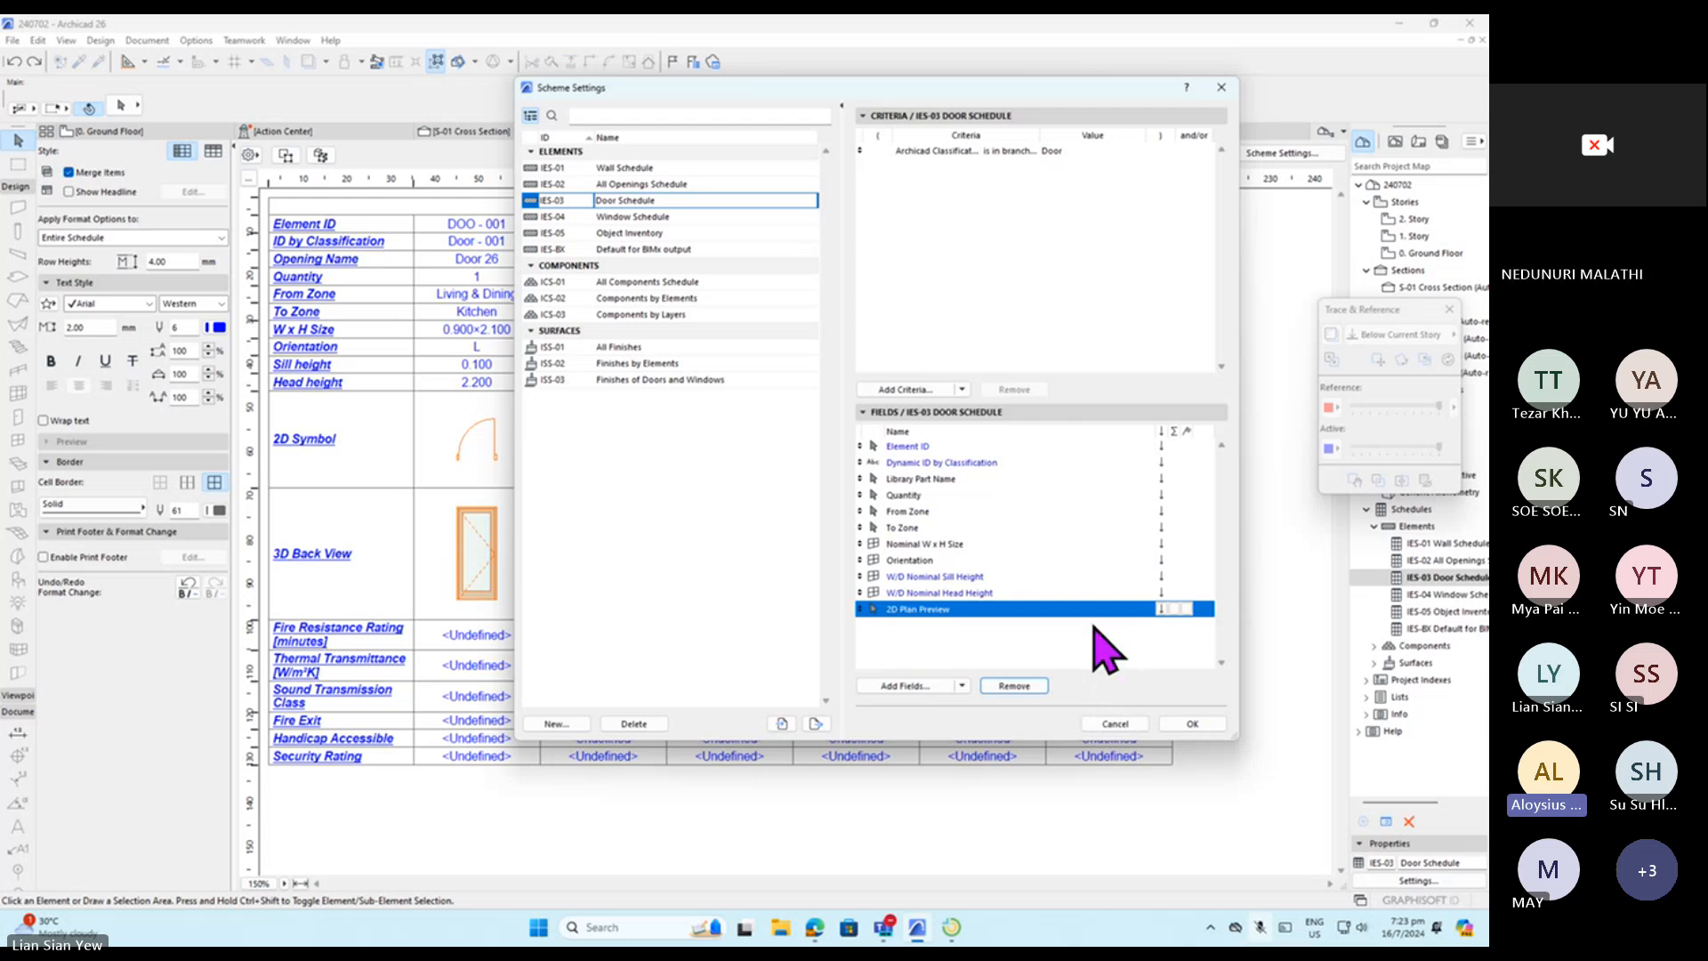
pyautogui.click(1186, 724)
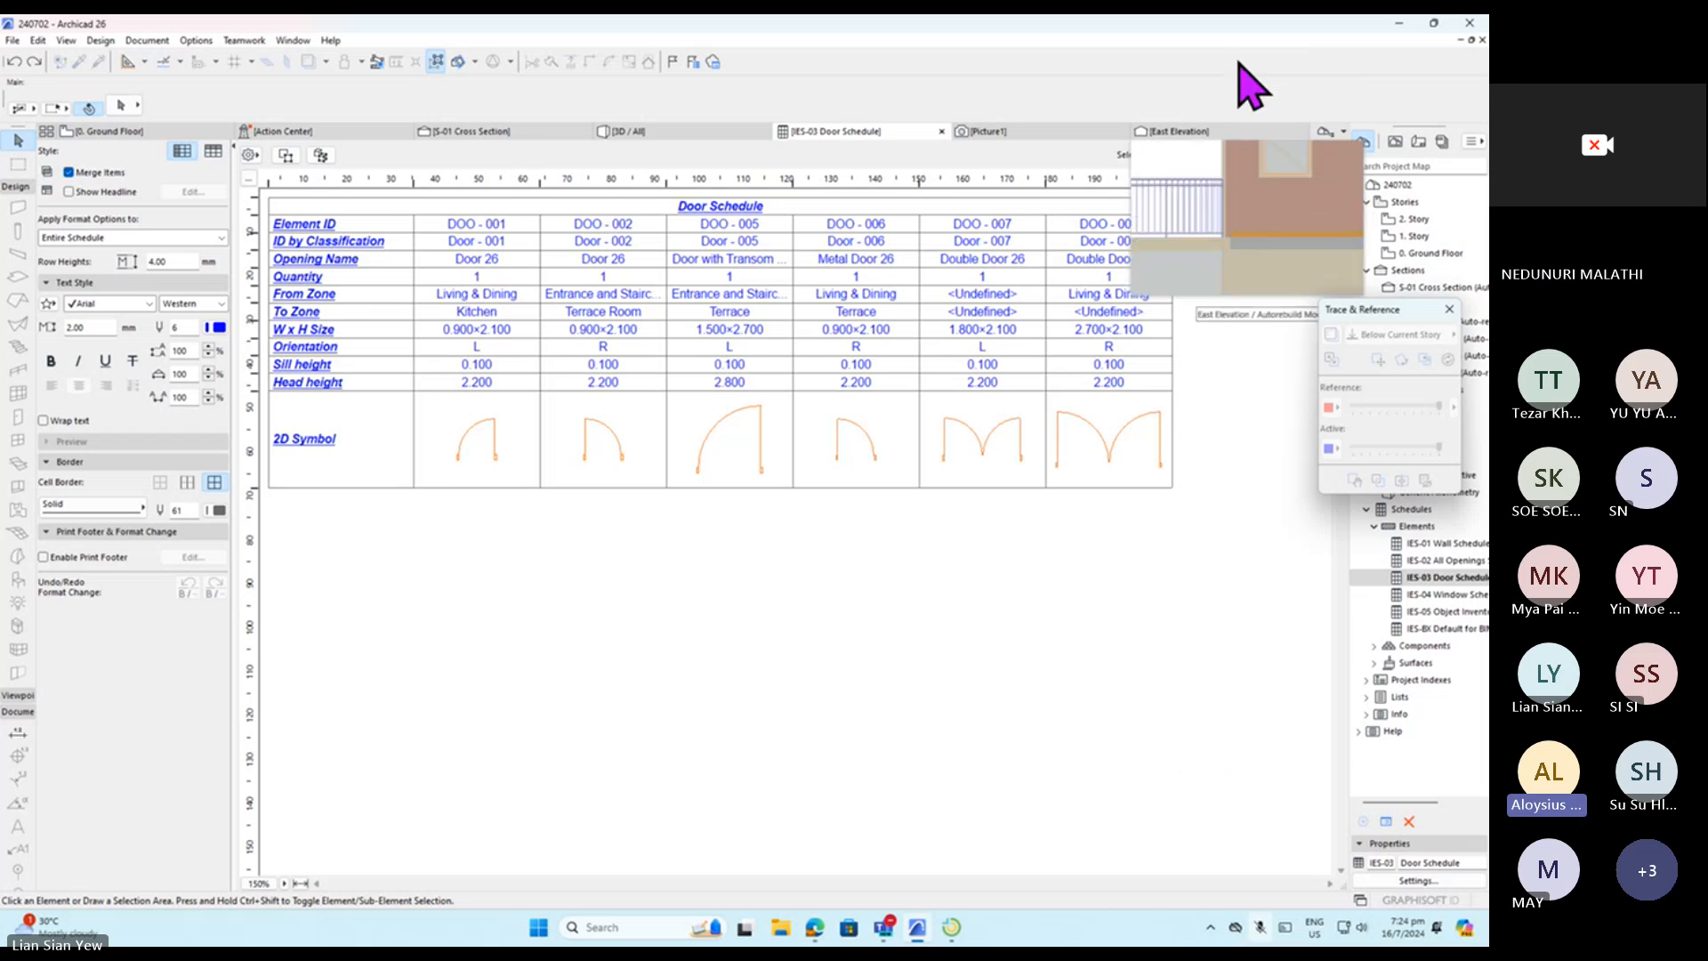
# Remove Dynamic ID by Classification, Nominal W x H Size, W/D Nominal Sill Height and W/D Nominal Head Height from the door schedule's fields and apply the change.
pyautogui.click(1276, 155)
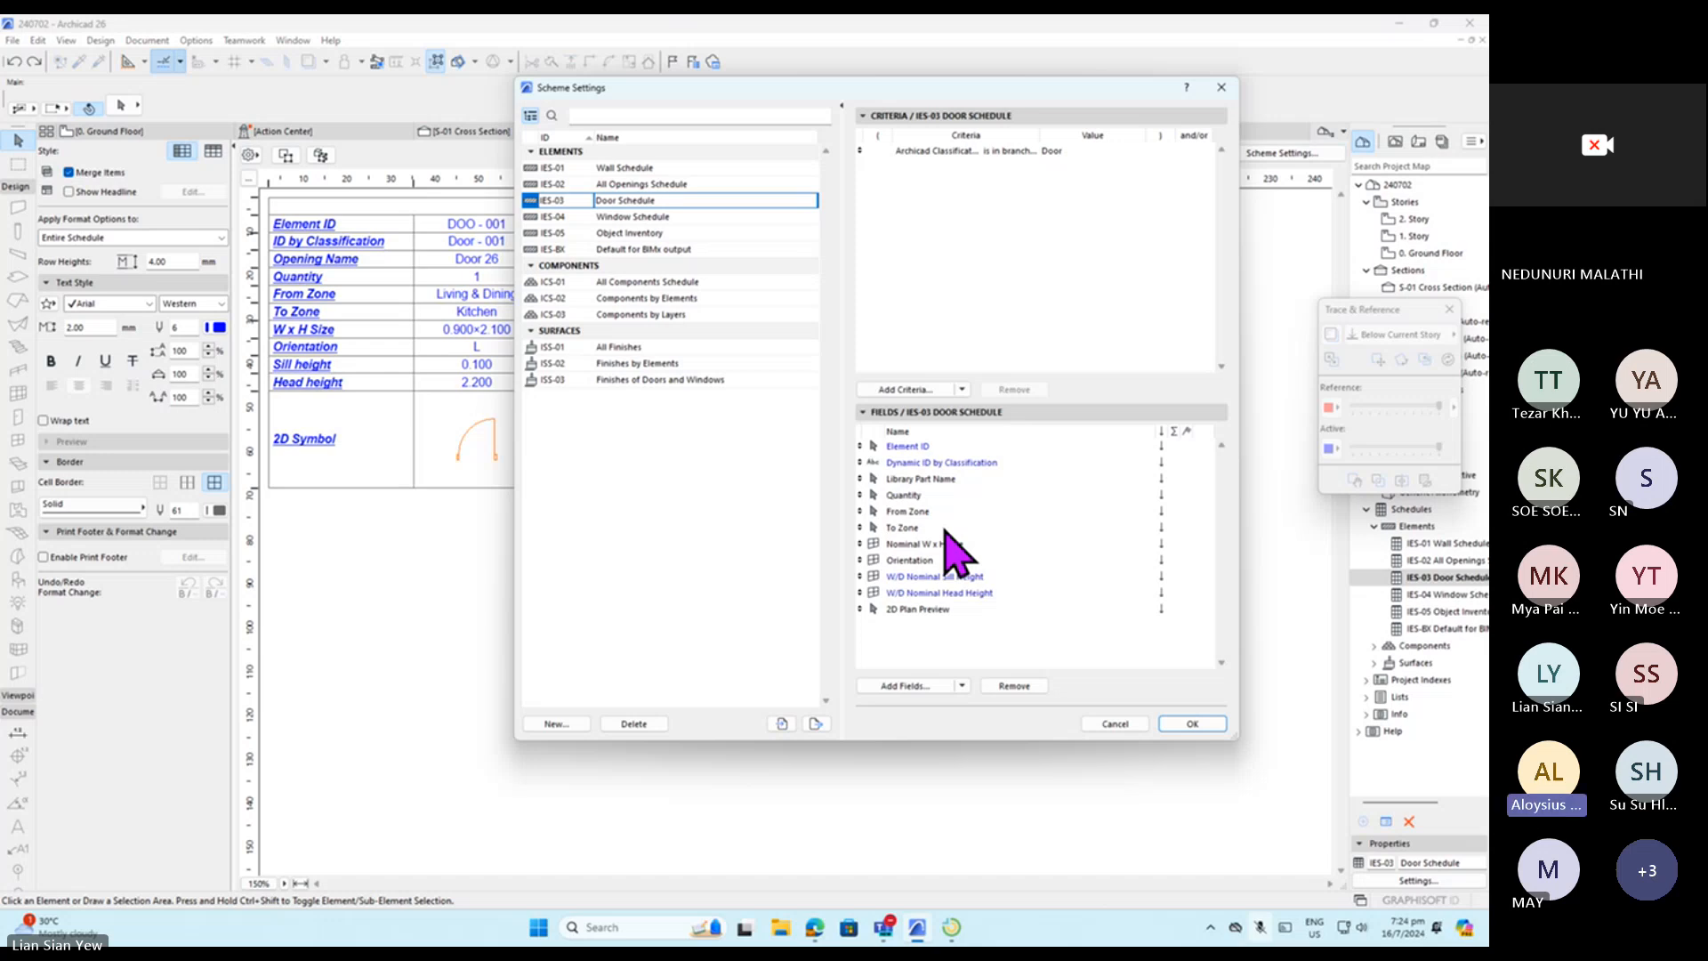
pyautogui.click(954, 577)
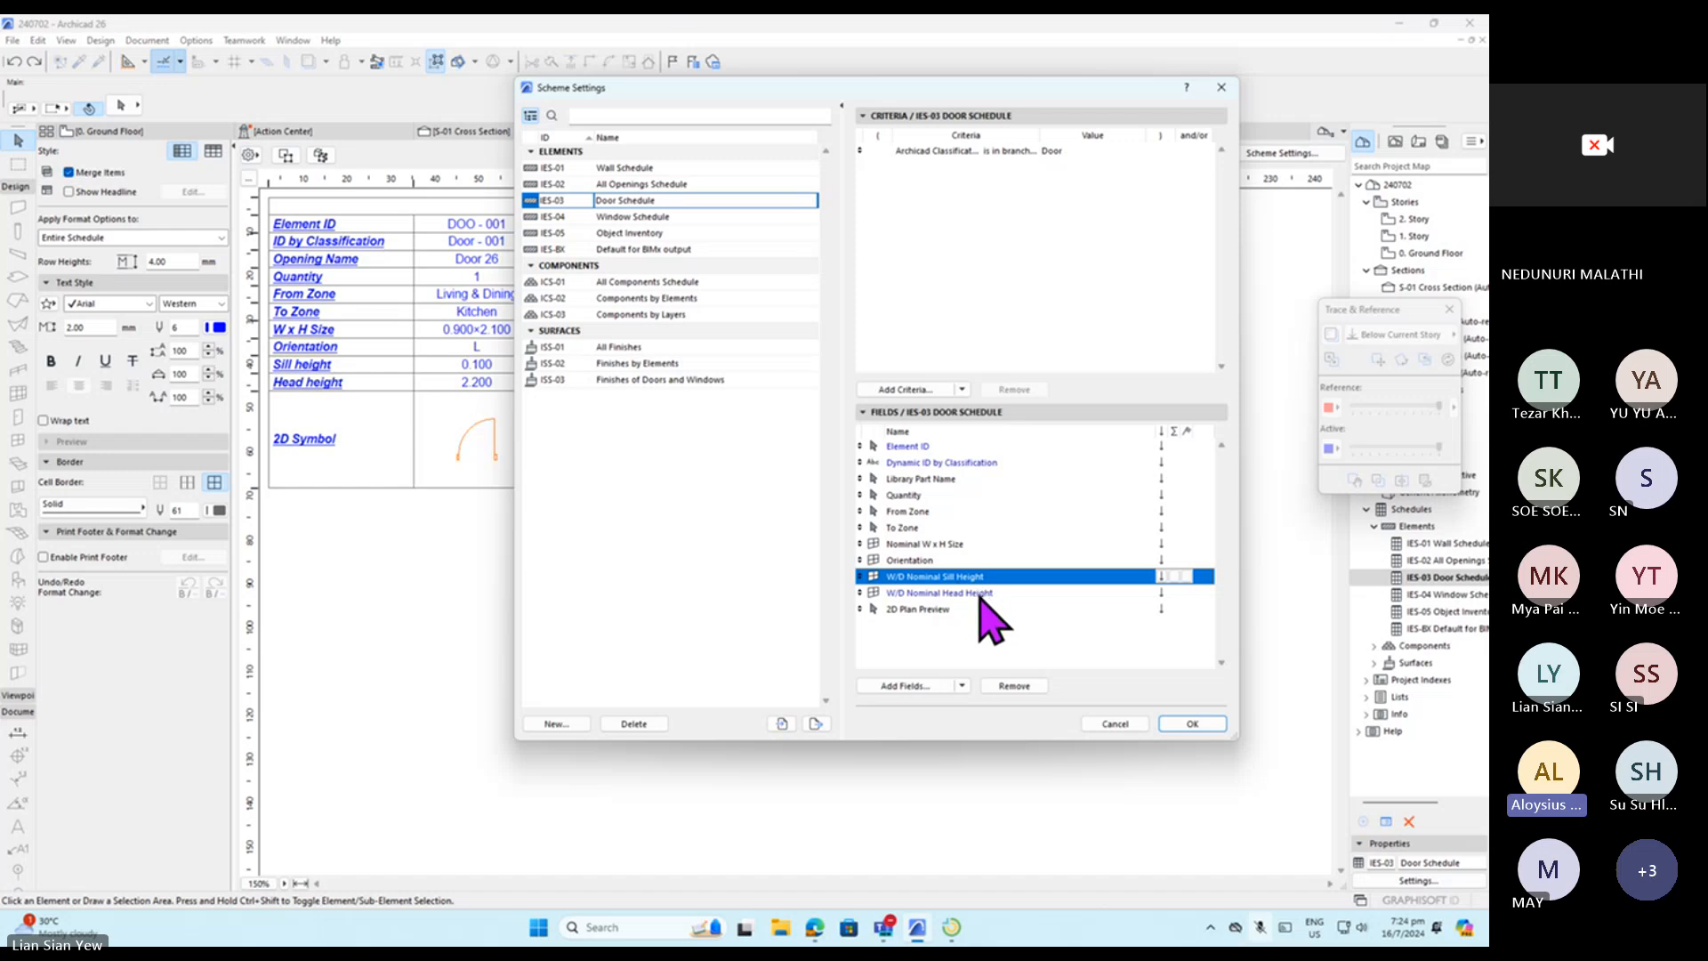
pyautogui.keyDown('shift'); pyautogui.click(979, 593); pyautogui.keyUp('shift')
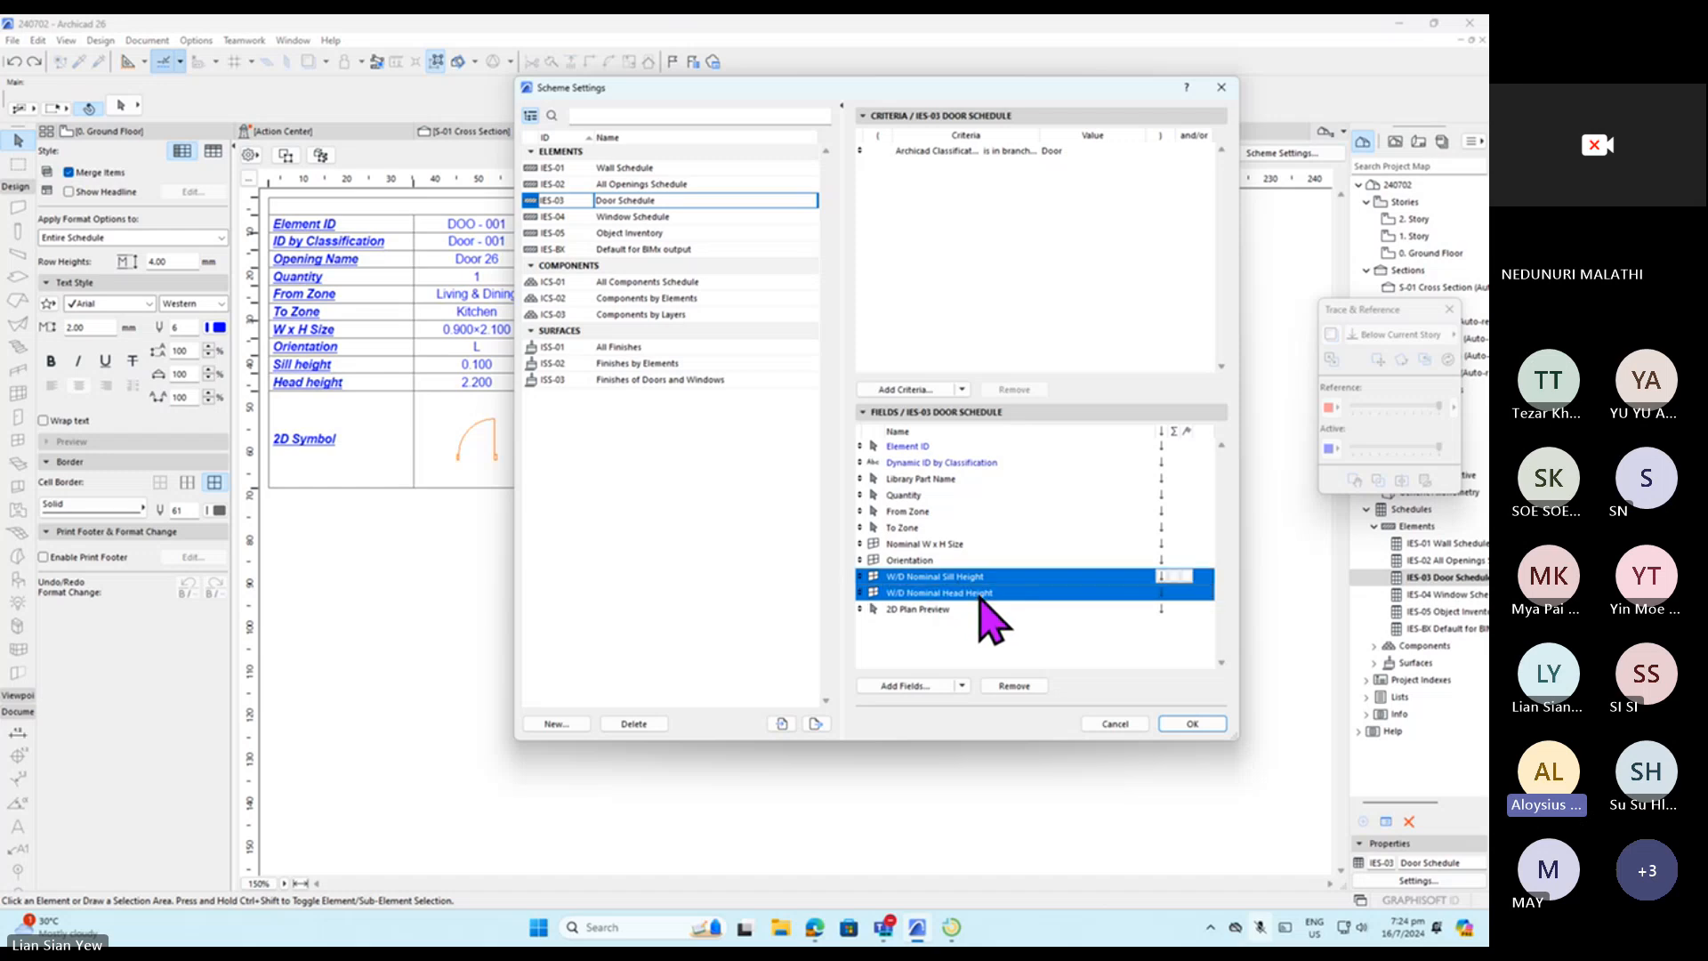
pyautogui.keyDown('ctrl'); pyautogui.click(938, 545); pyautogui.keyUp('ctrl')
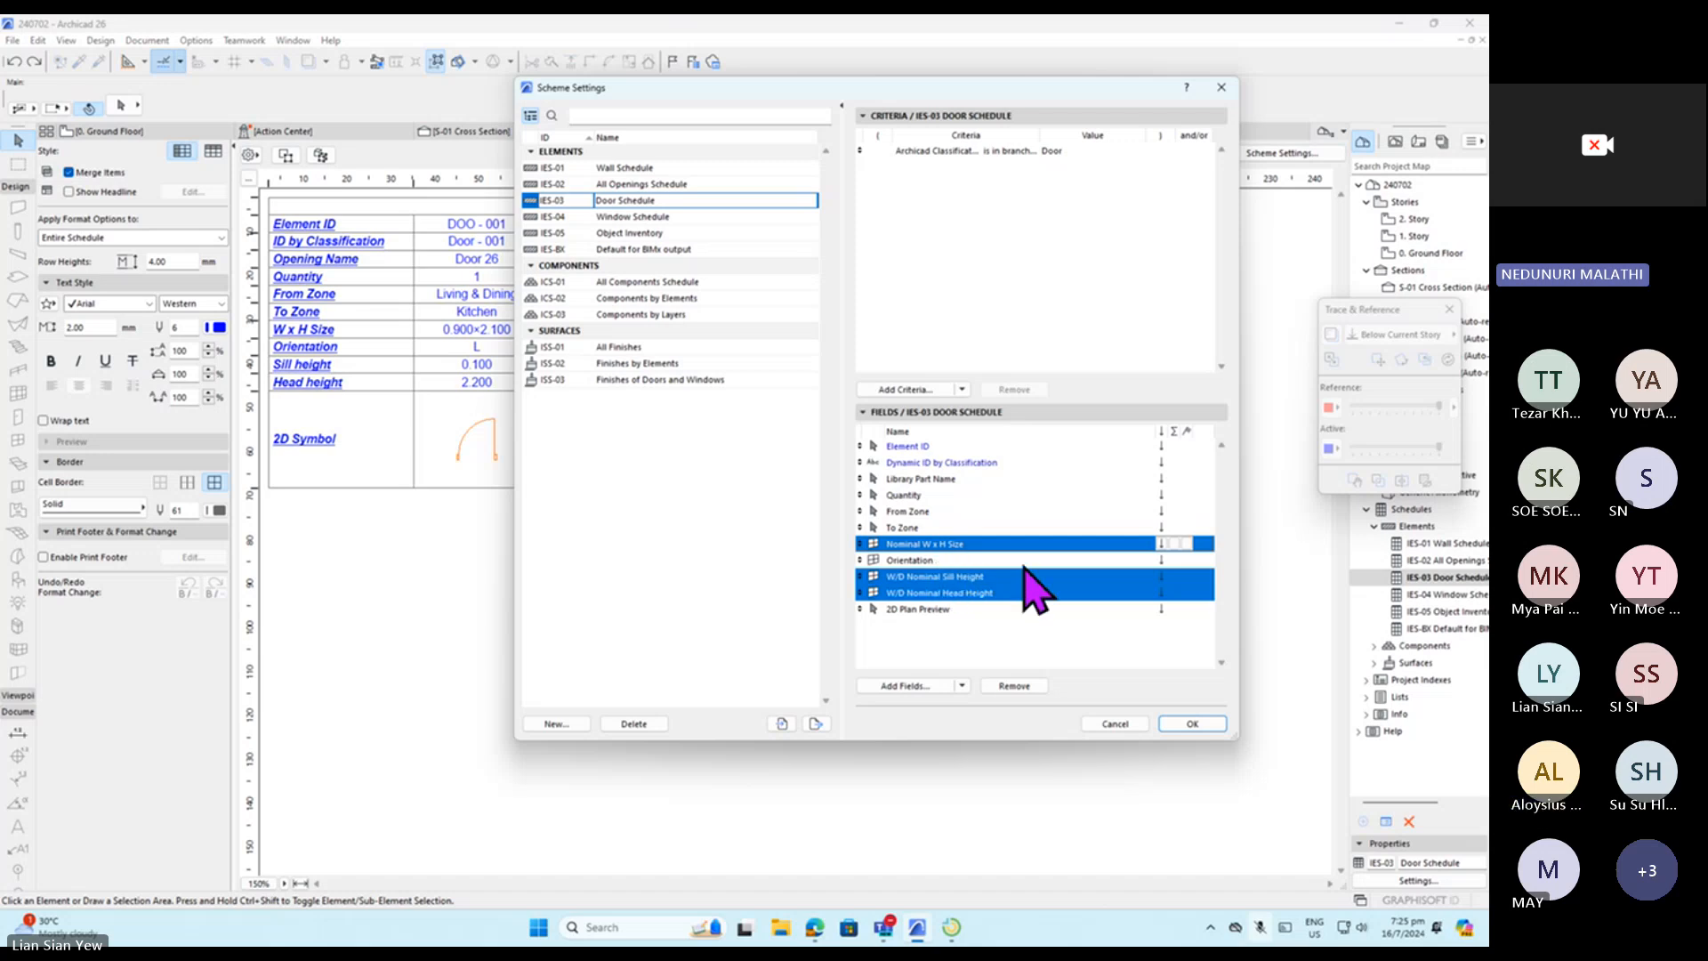
pyautogui.keyDown('ctrl'); pyautogui.click(981, 463); pyautogui.keyUp('ctrl')
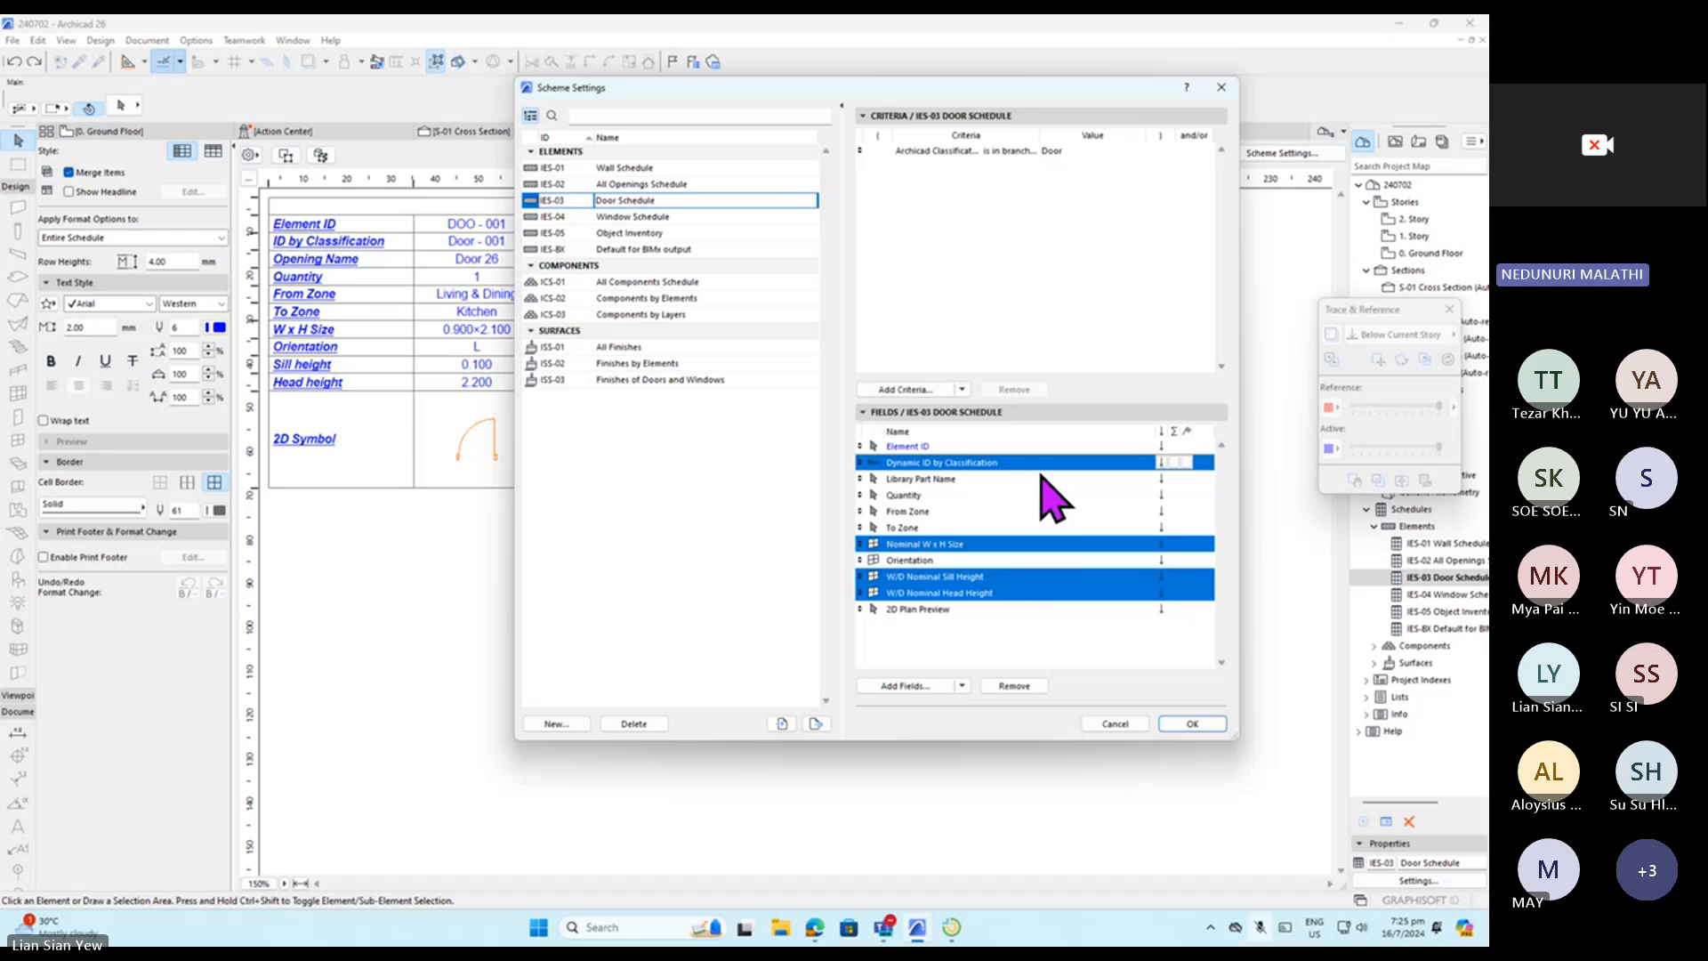
pyautogui.click(1036, 687)
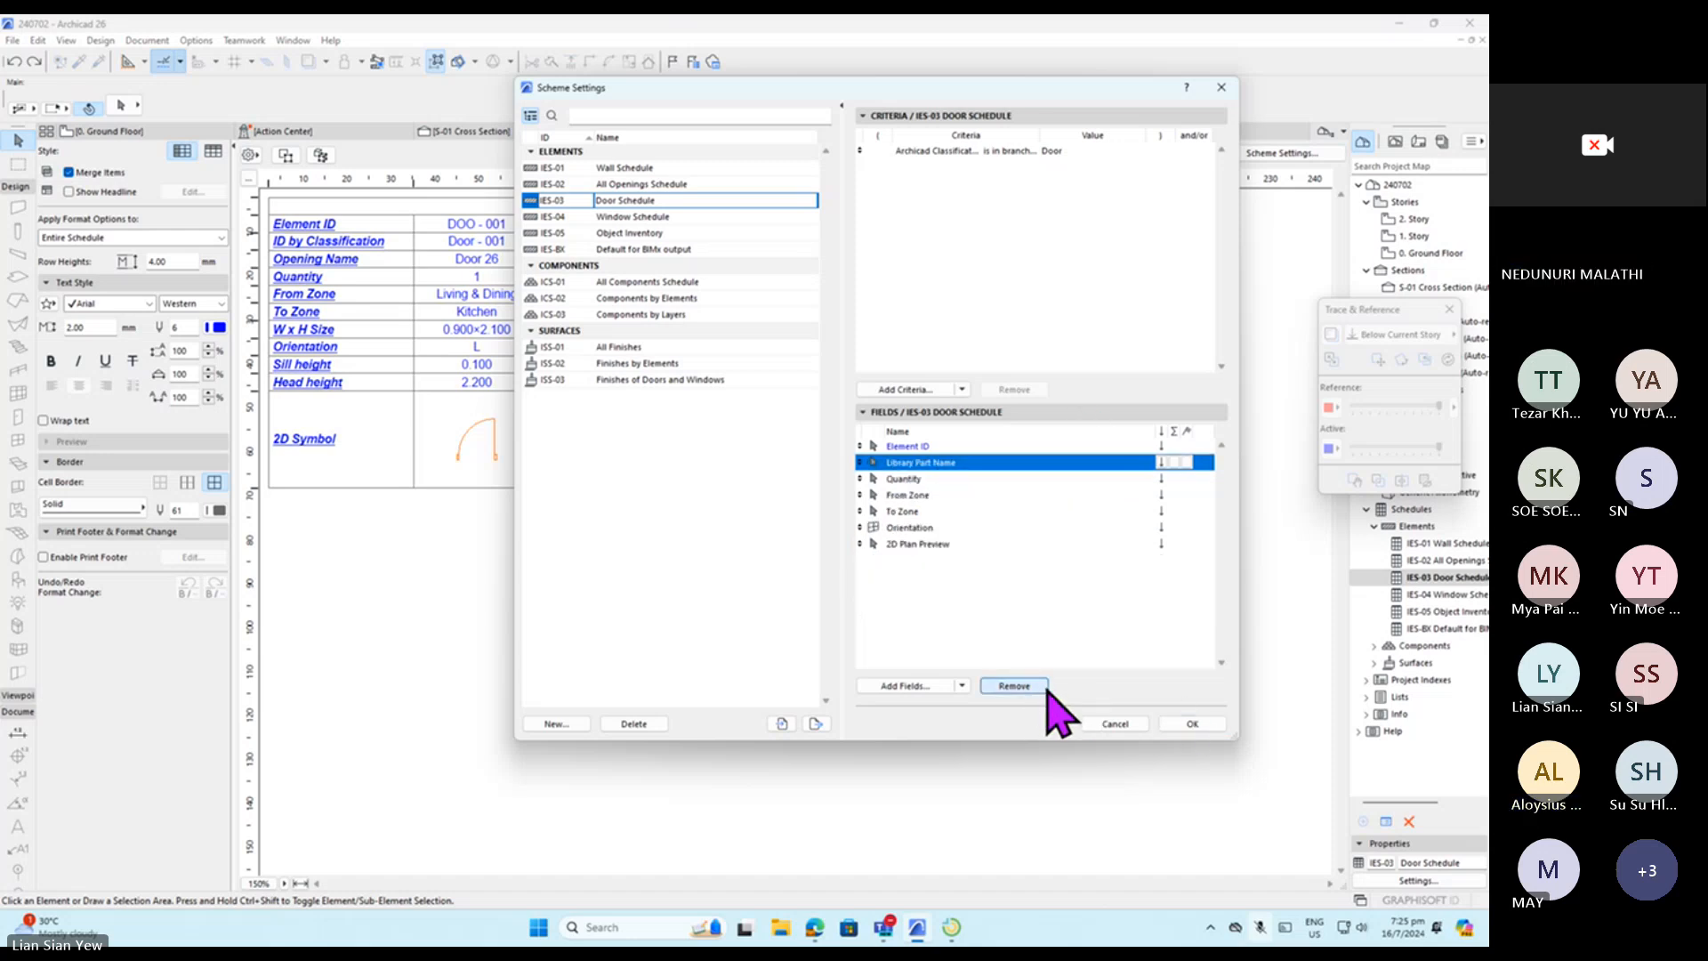
pyautogui.click(1191, 724)
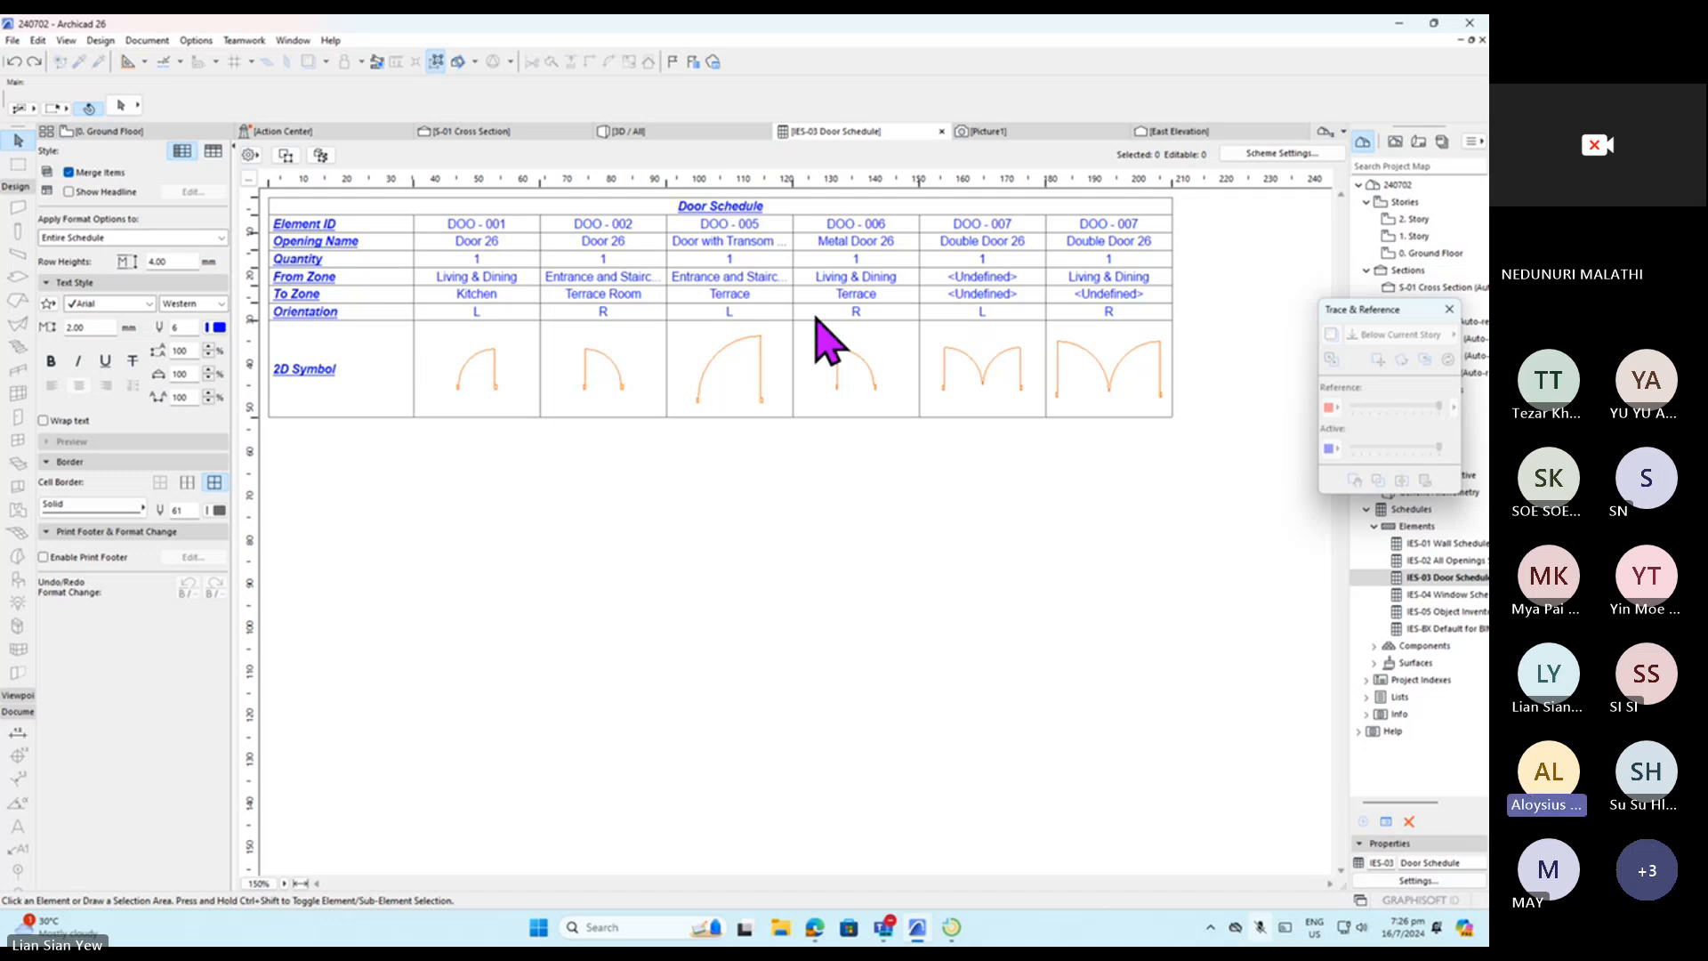
# Search the door schedule's available fields for "width" in Scheme Settings and add the General group's Width field.
pyautogui.moveTo(1248, 141)
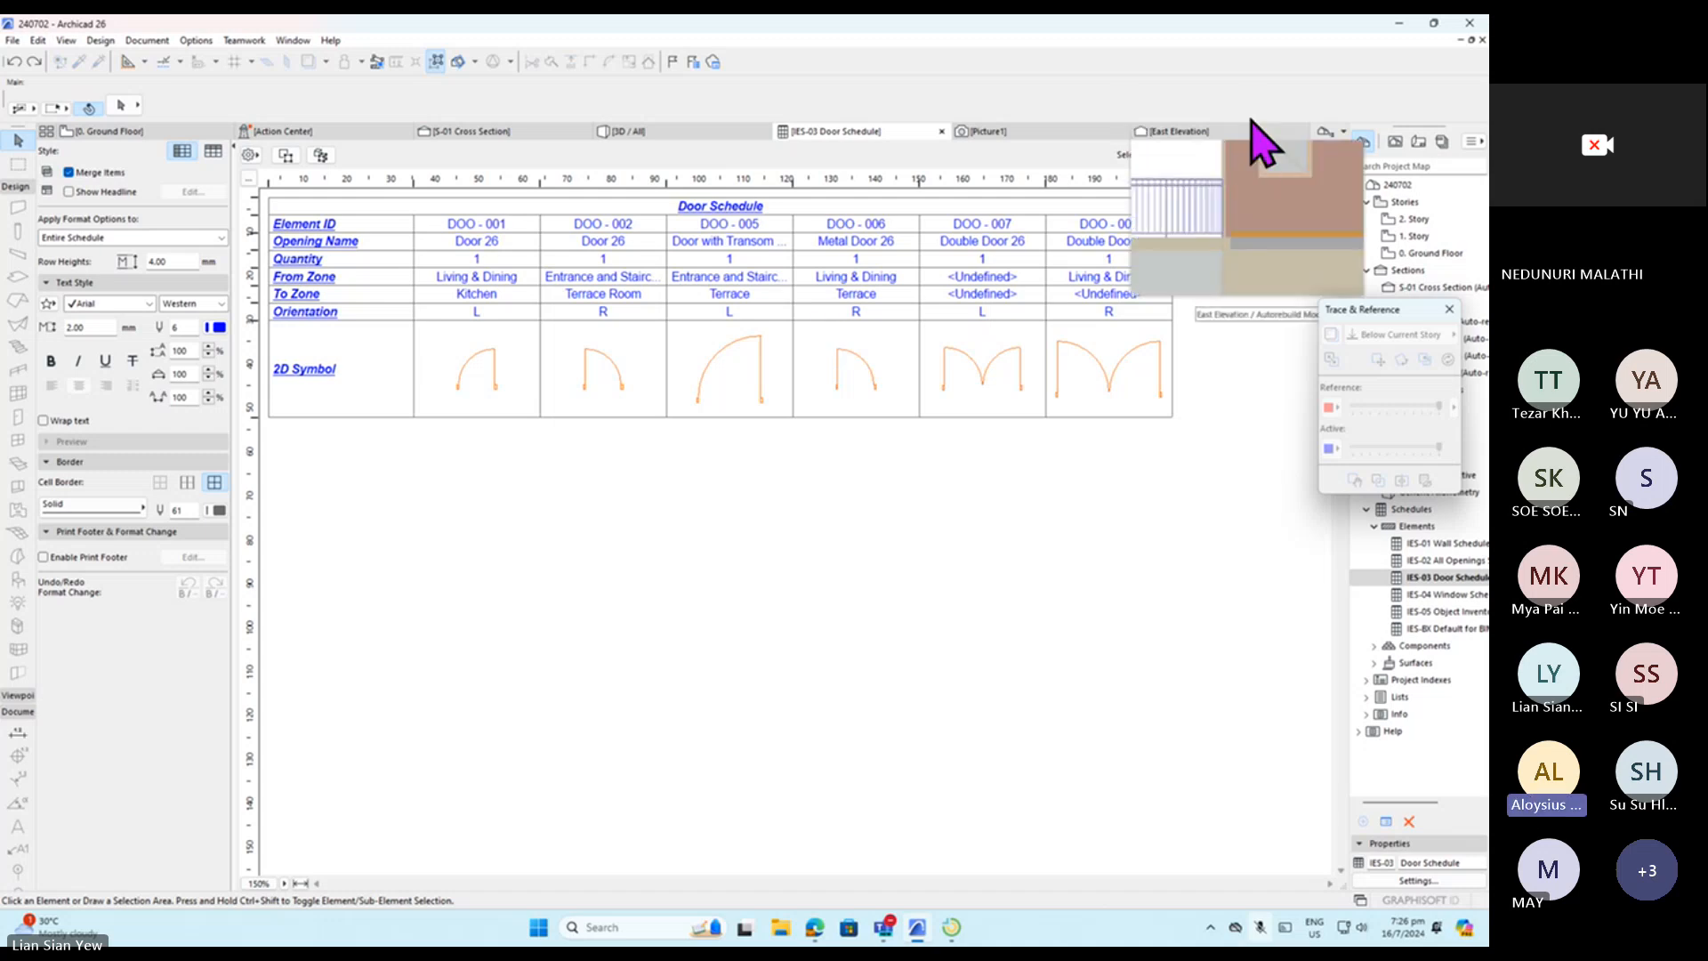
pyautogui.click(1245, 153)
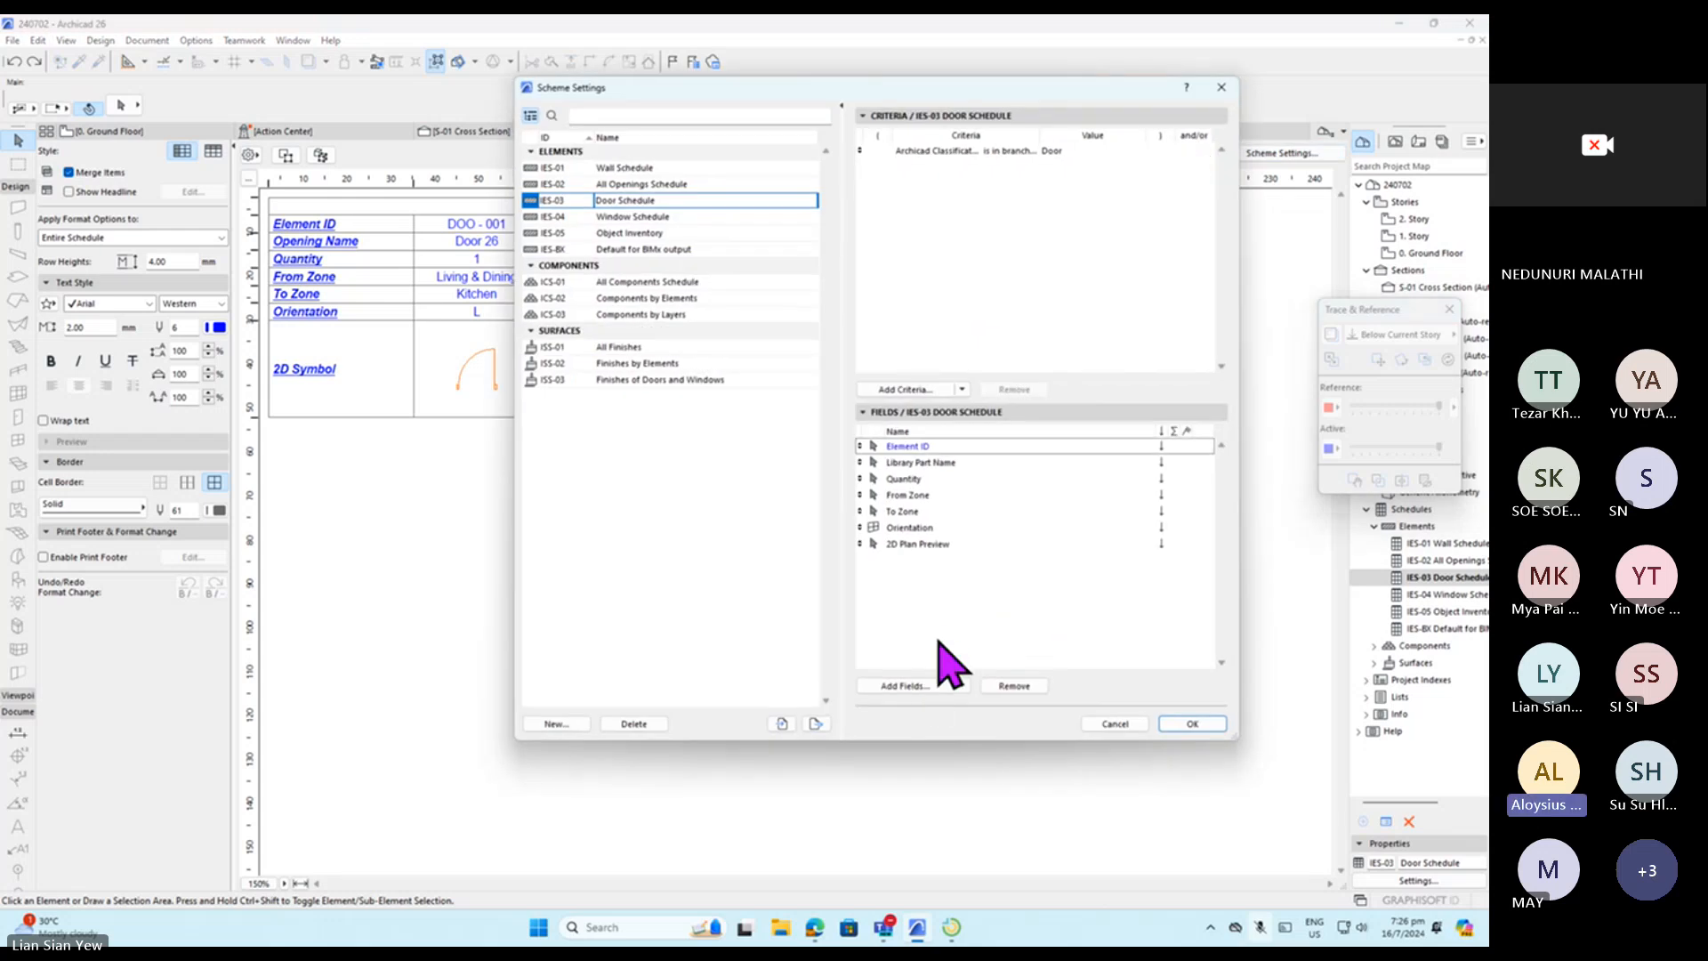
pyautogui.click(899, 686)
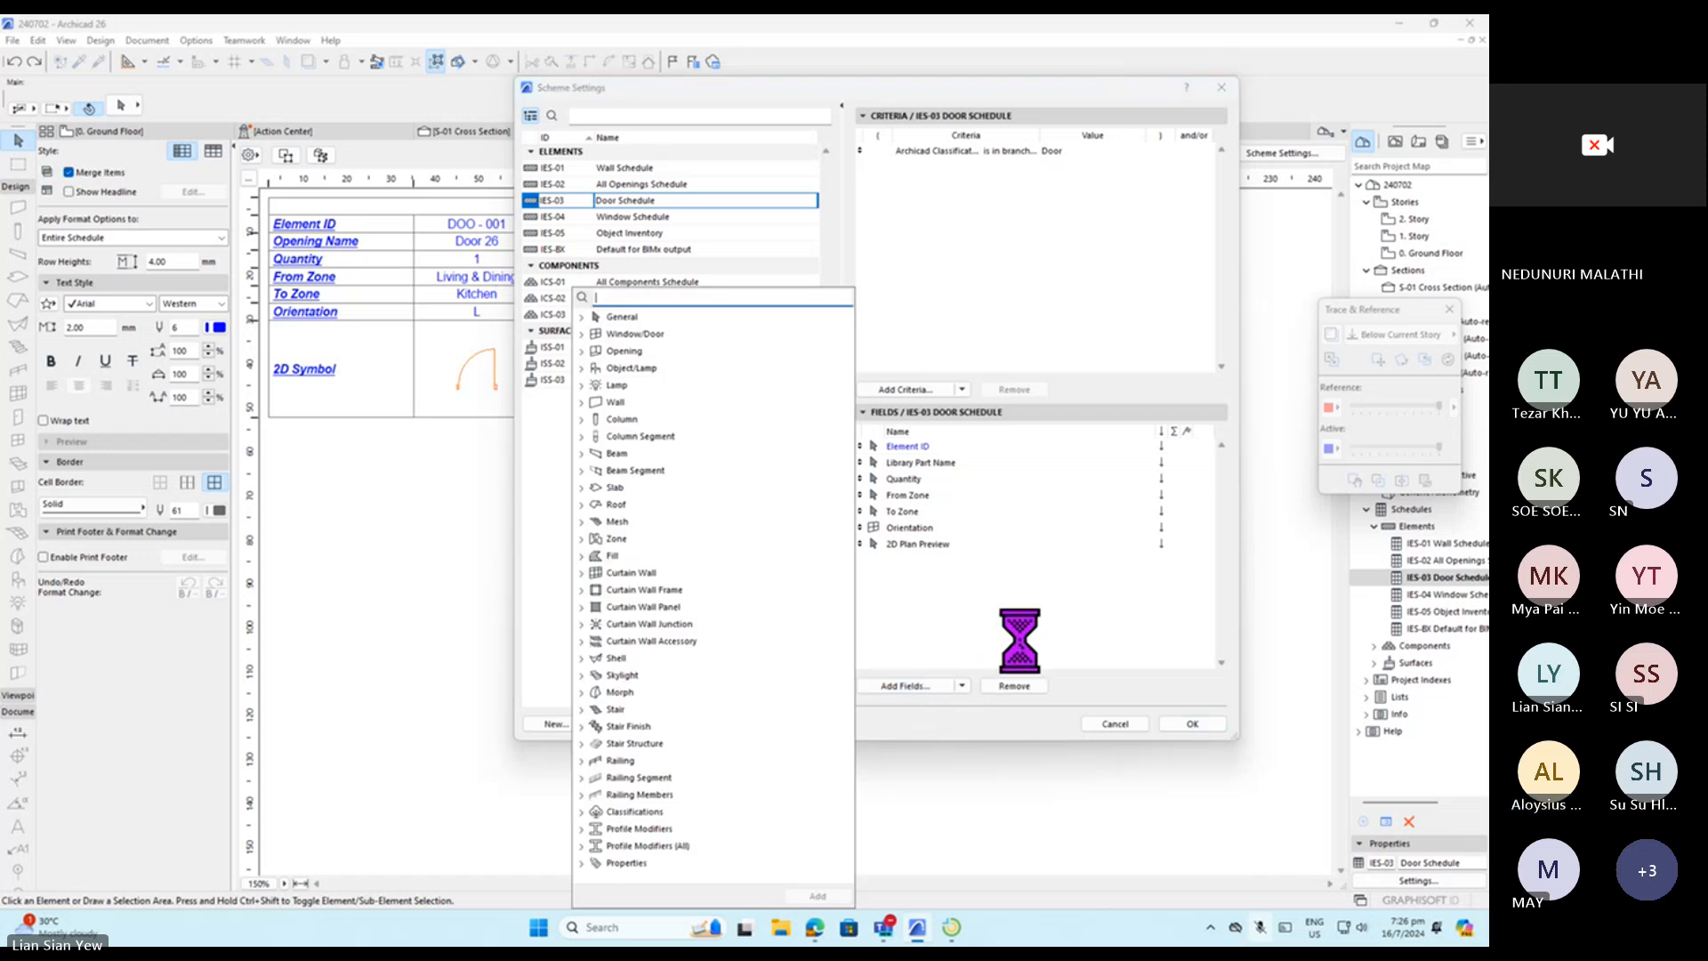
pyautogui.write('width')
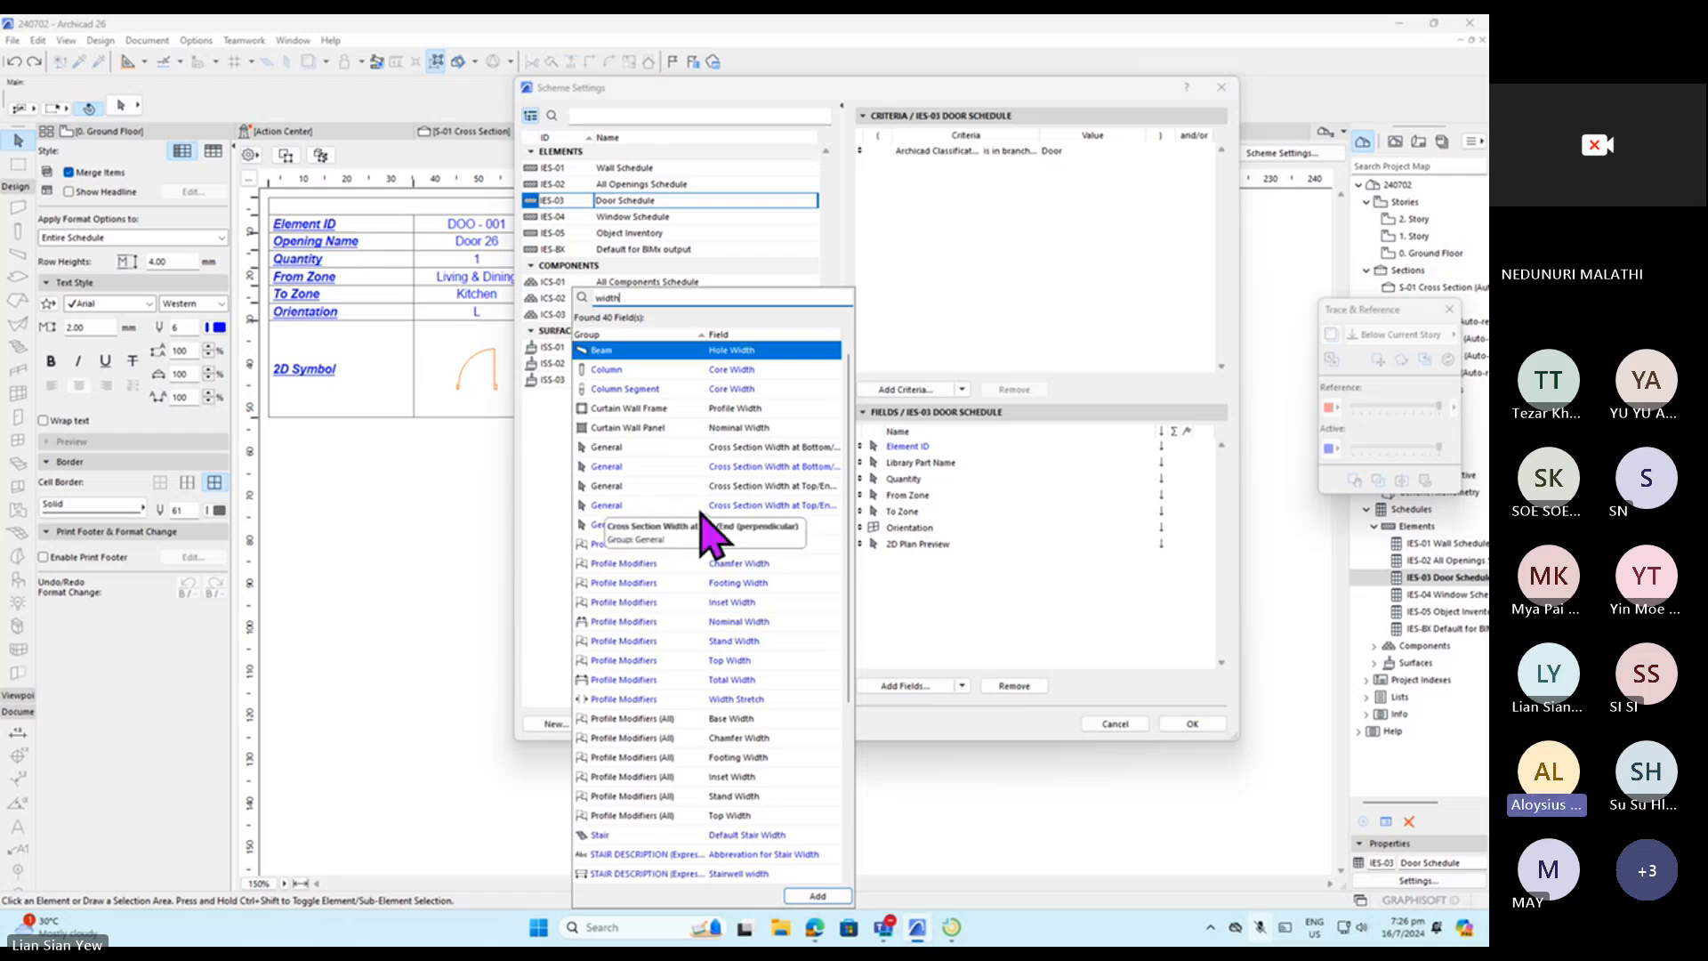
pyautogui.click(712, 526)
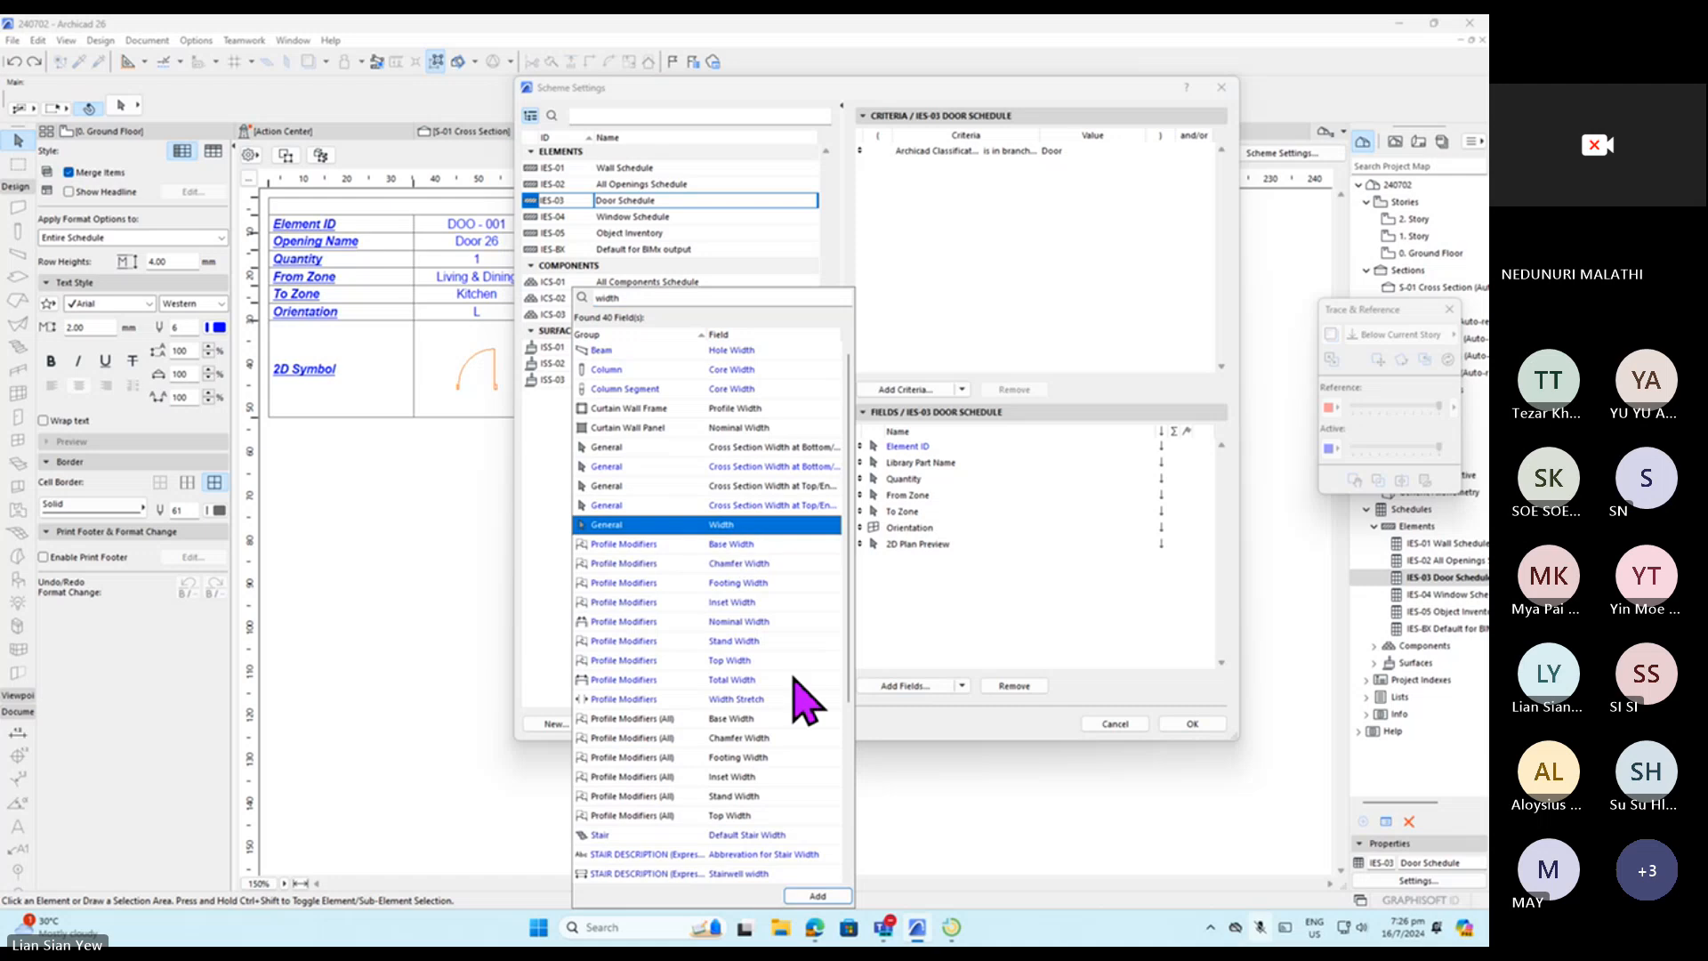
pyautogui.click(817, 895)
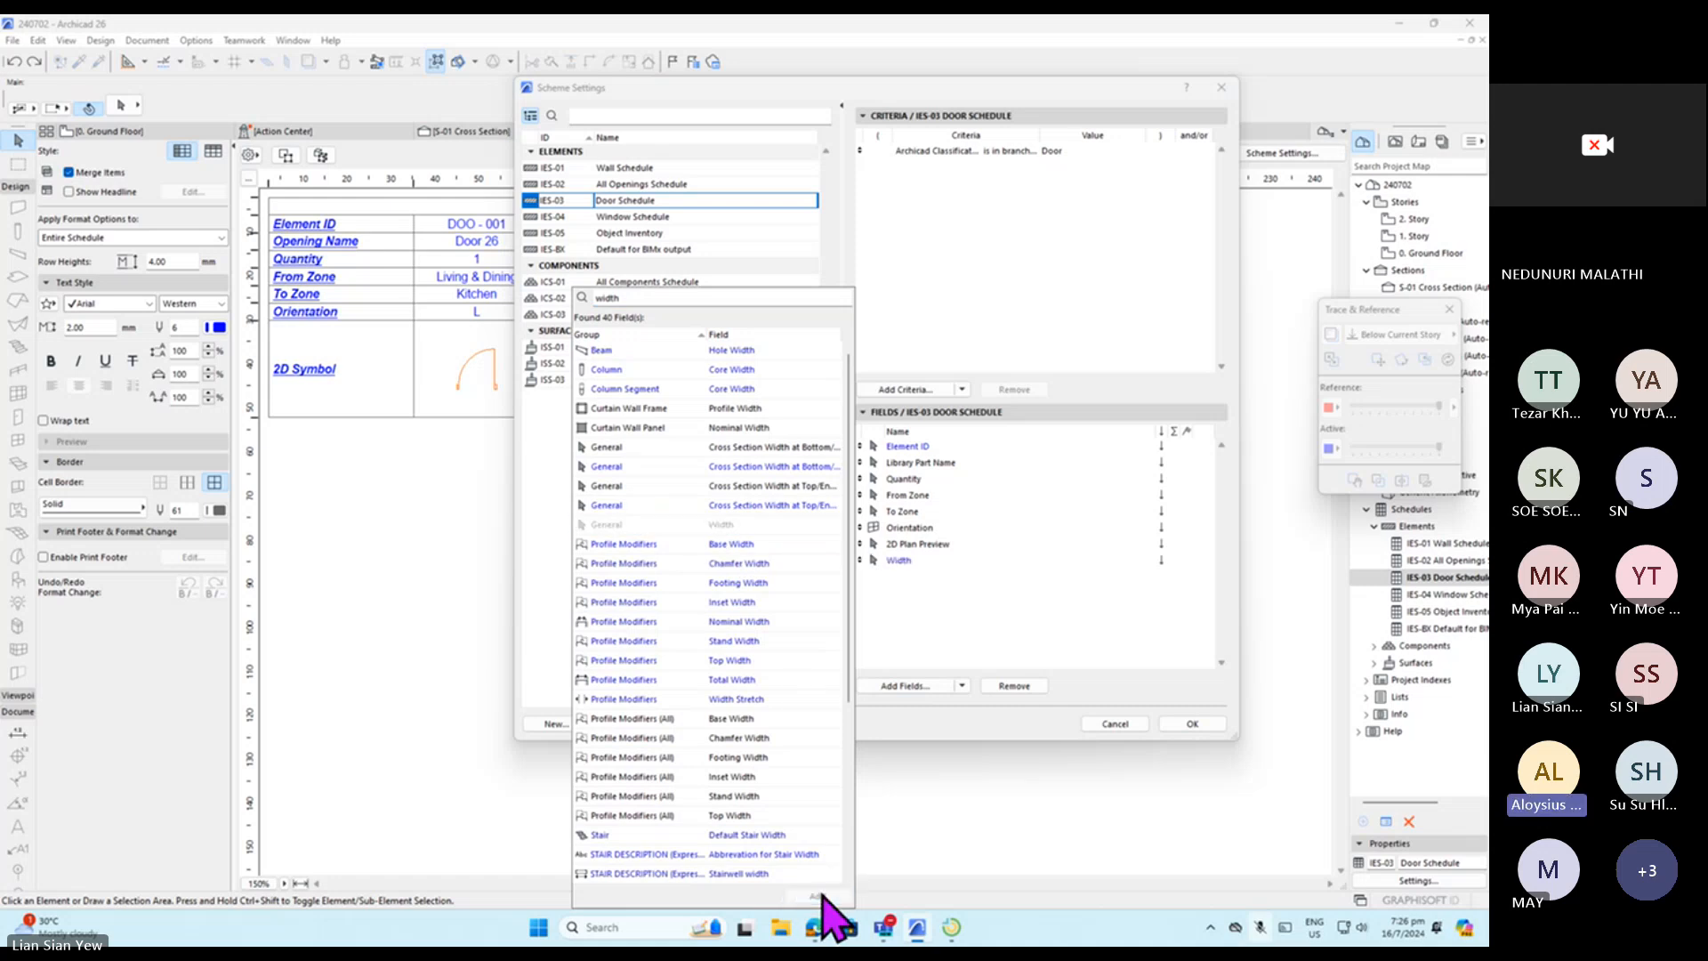
# Search the available fields for "height" and add the General group's Height field to the door schedule.
pyautogui.moveTo(656, 301); pyautogui.dragTo(494, 310)
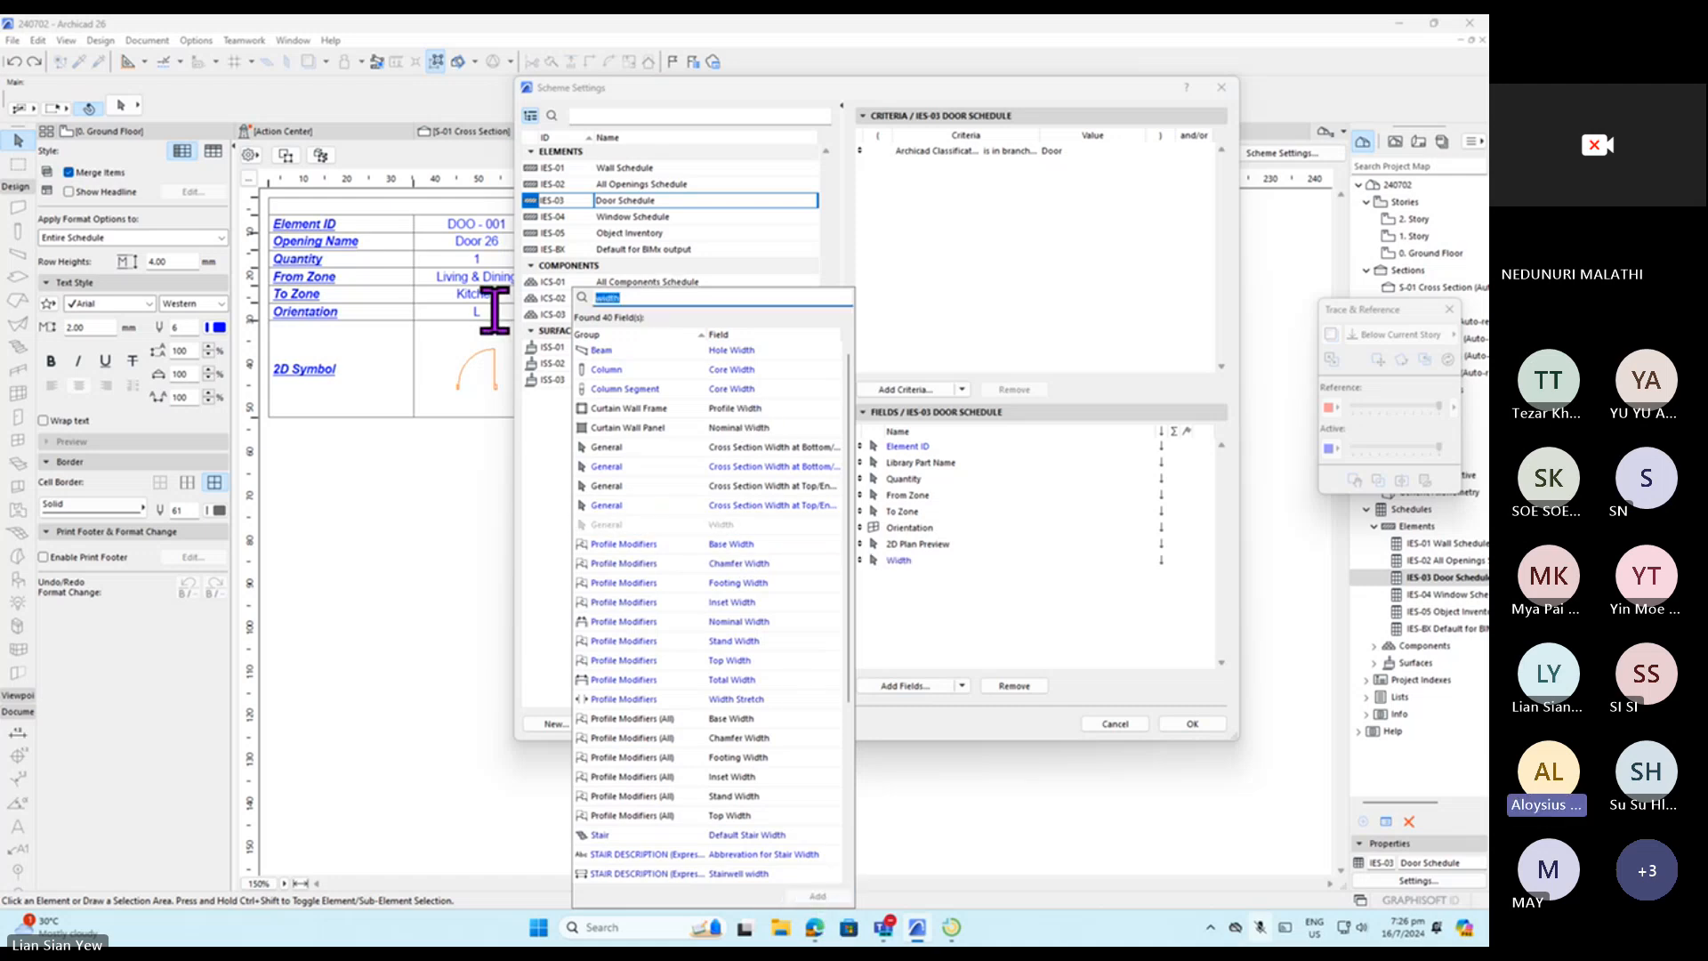
pyautogui.write('height')
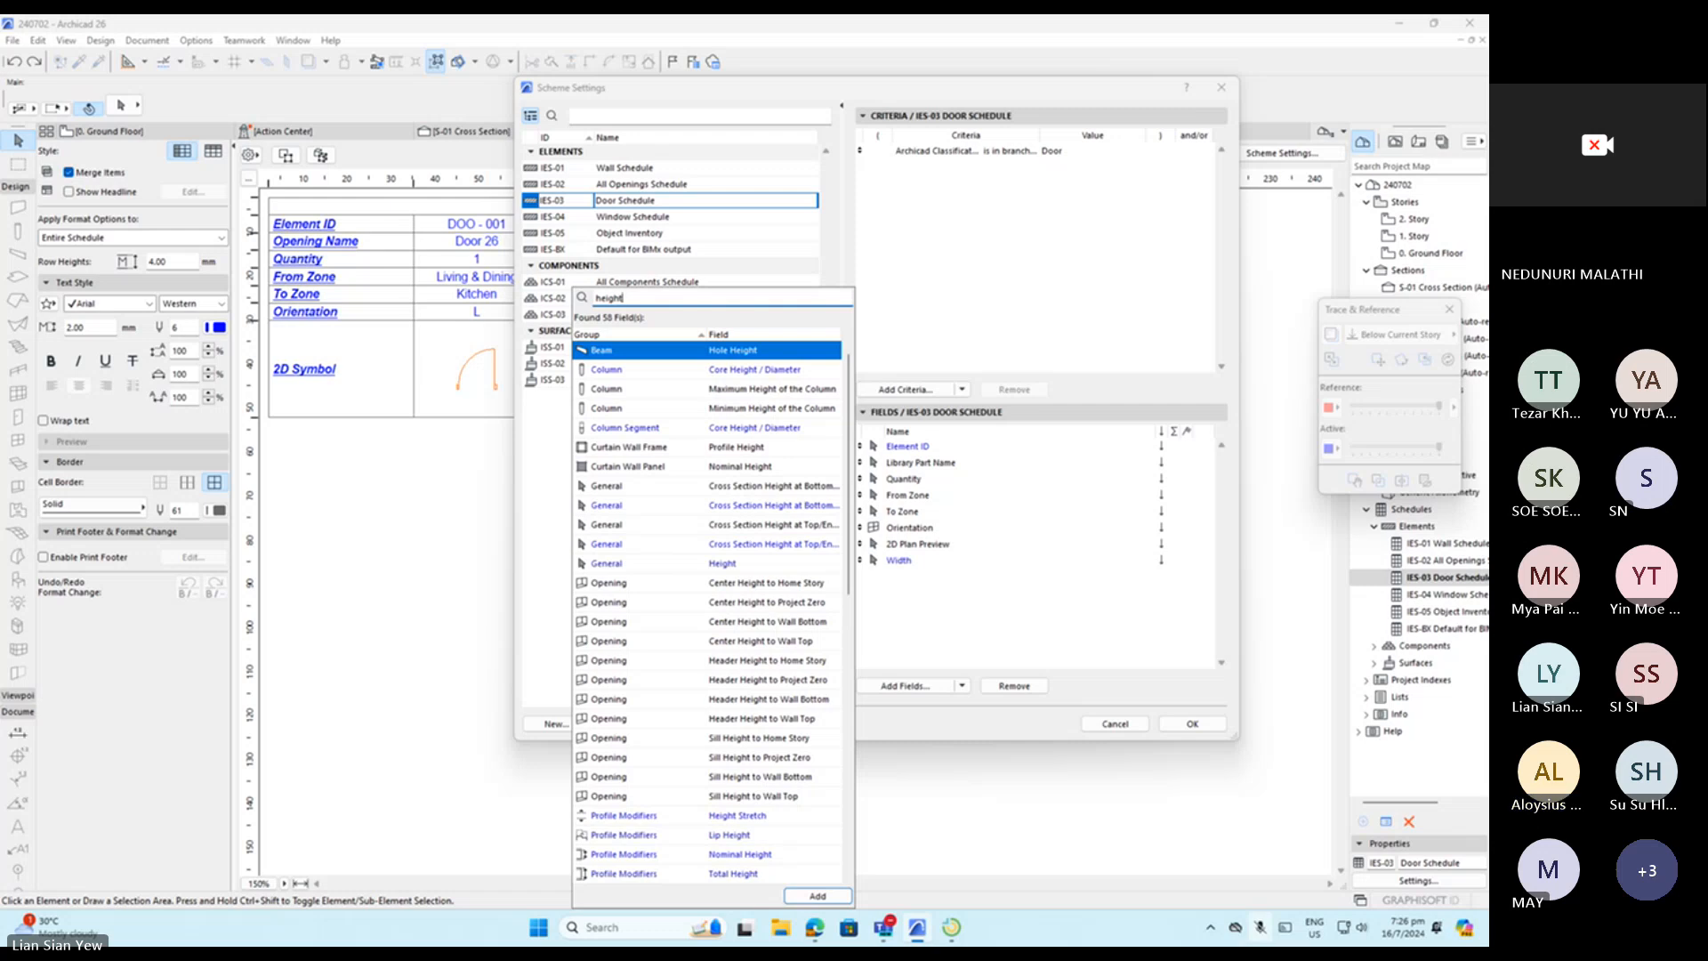
pyautogui.press('Return')
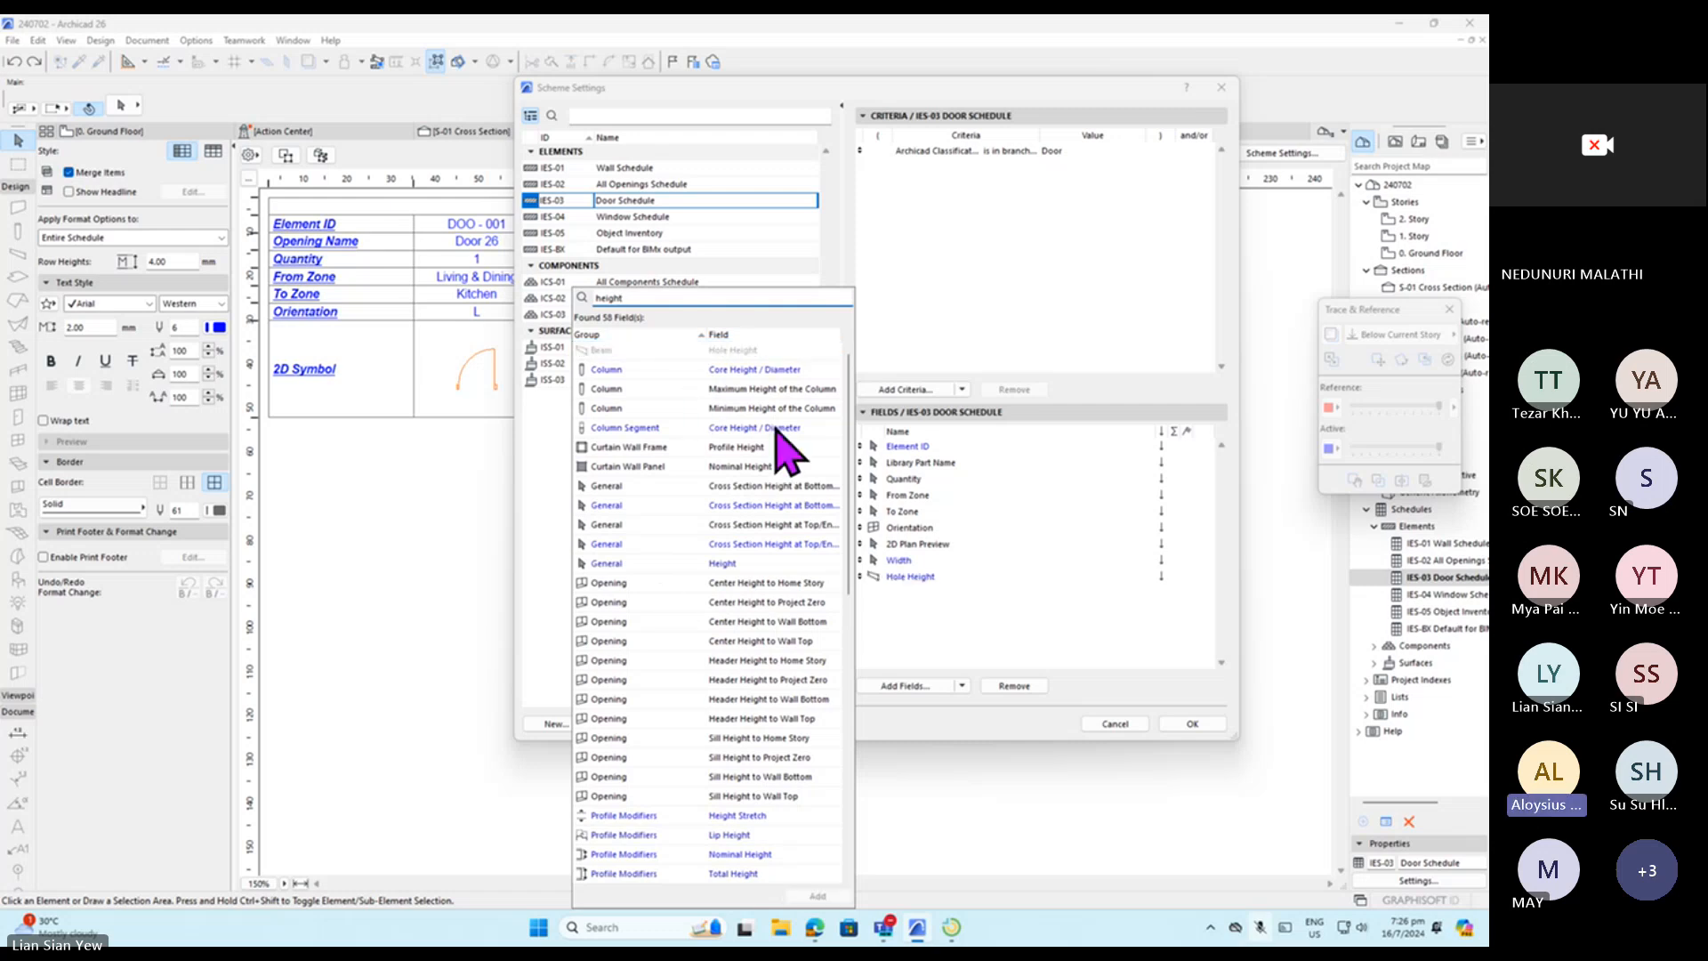
pyautogui.click(733, 564)
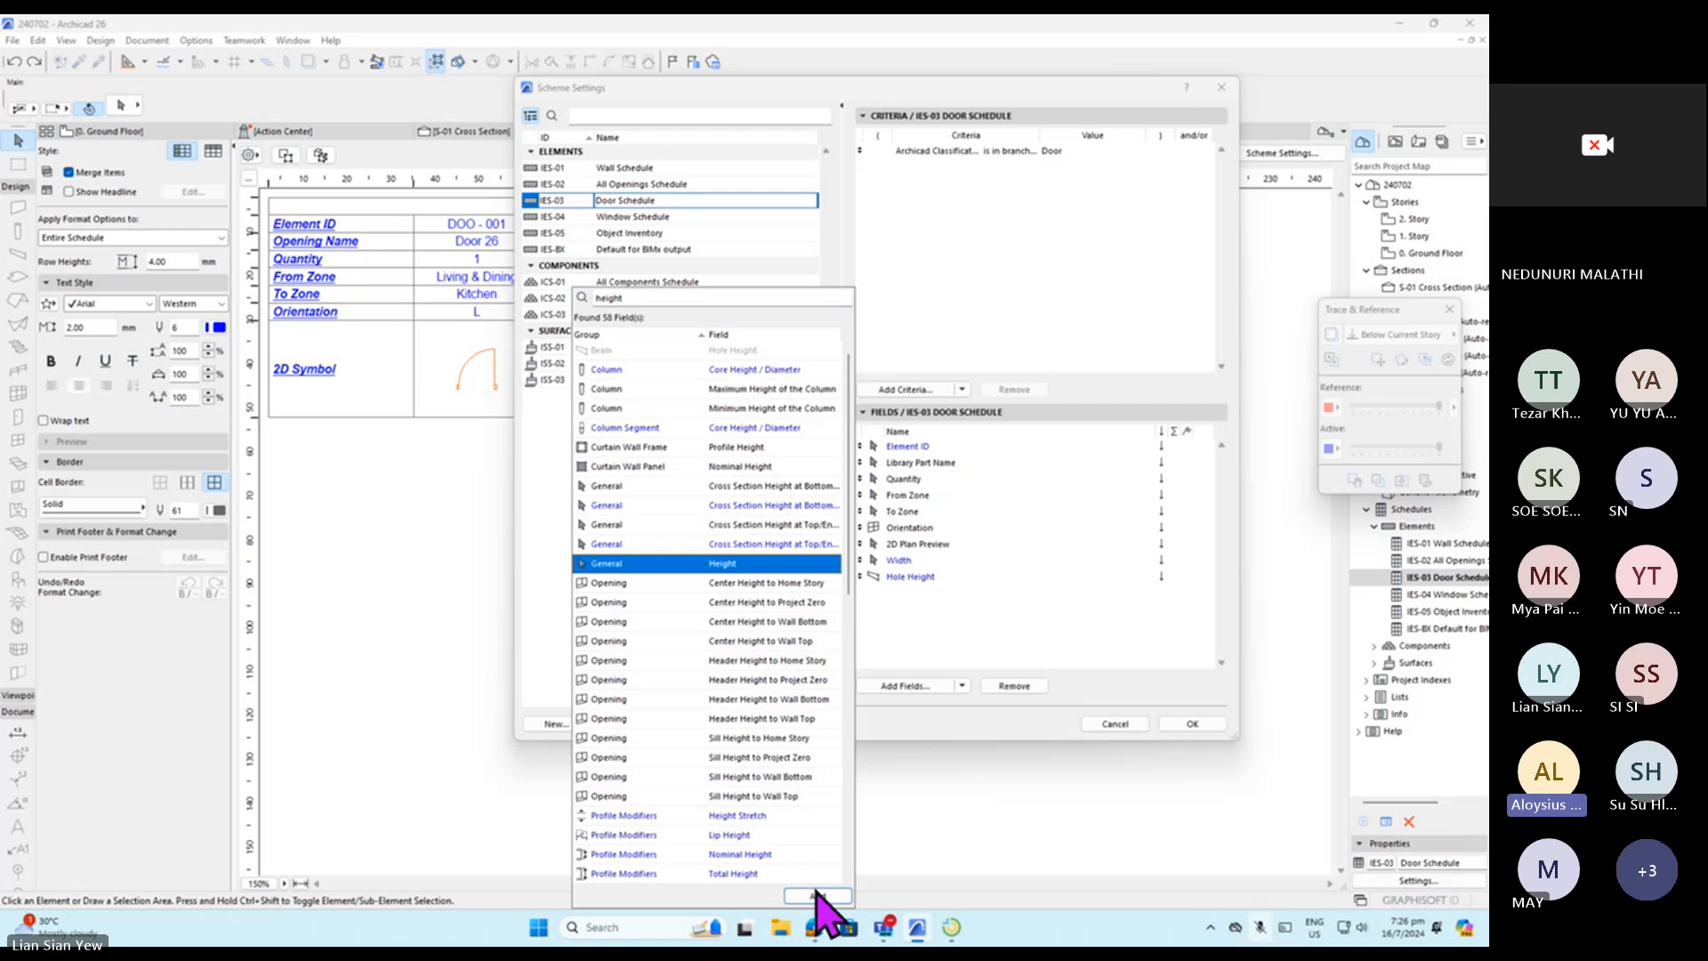
pyautogui.click(817, 896)
# Remove the Hole Height field from the door schedule's field list and apply the scheme settings.
pyautogui.click(965, 656)
pyautogui.click(943, 576)
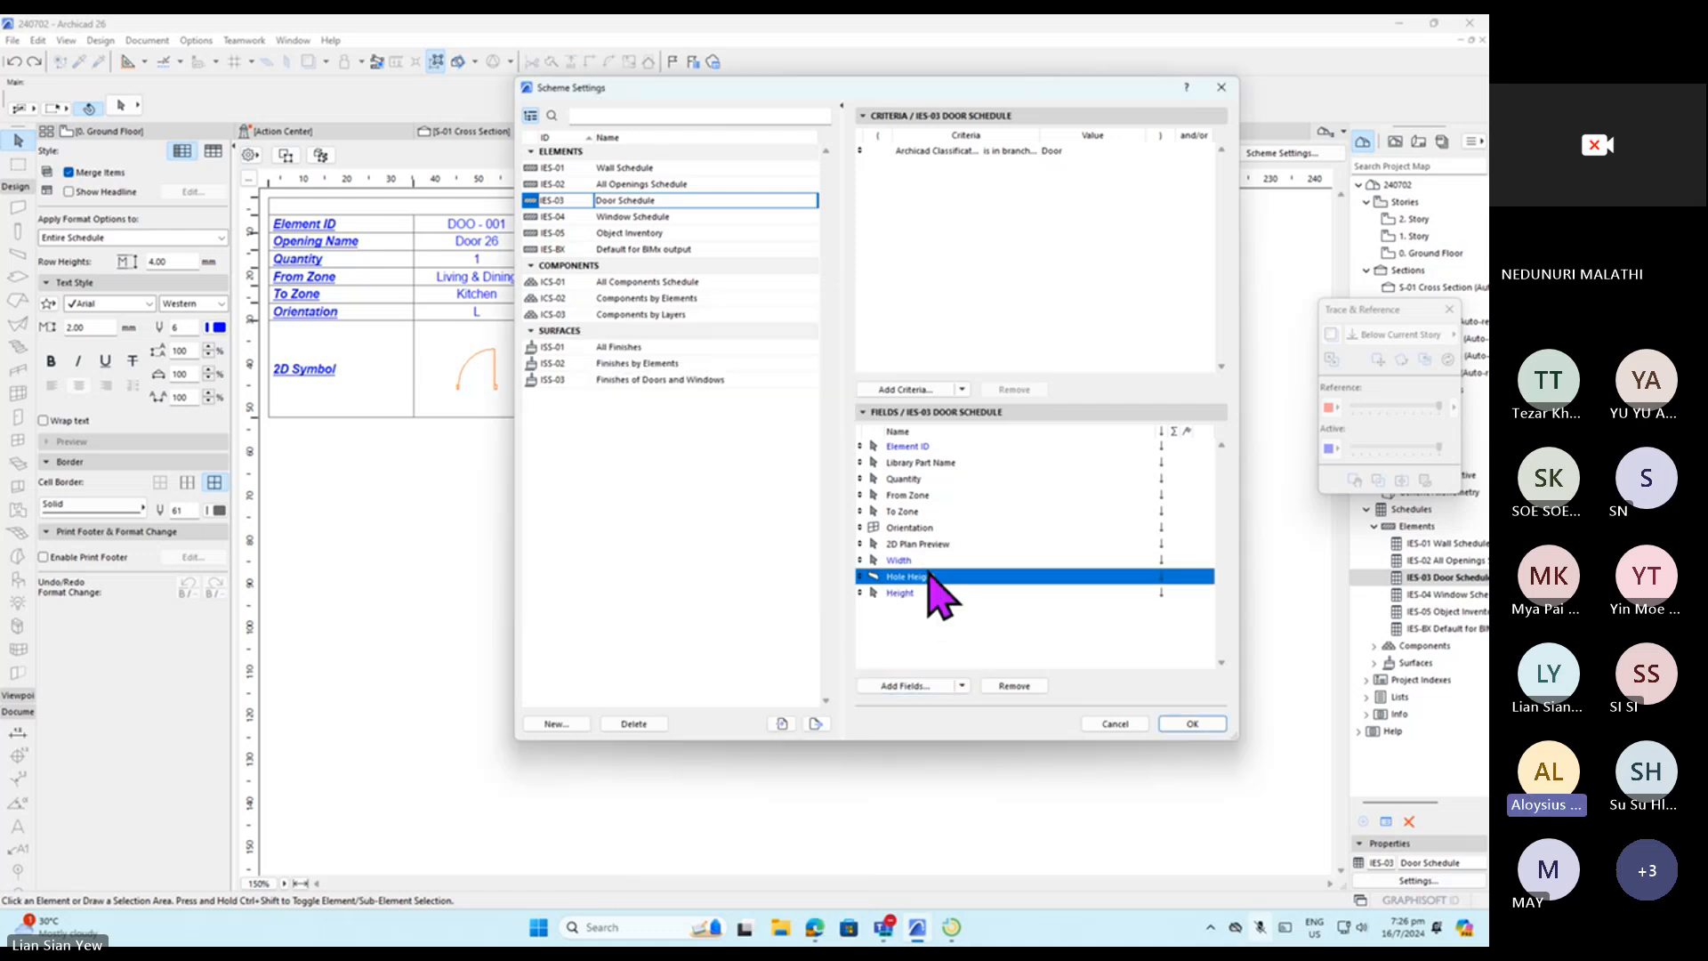
pyautogui.click(1014, 685)
pyautogui.click(1010, 628)
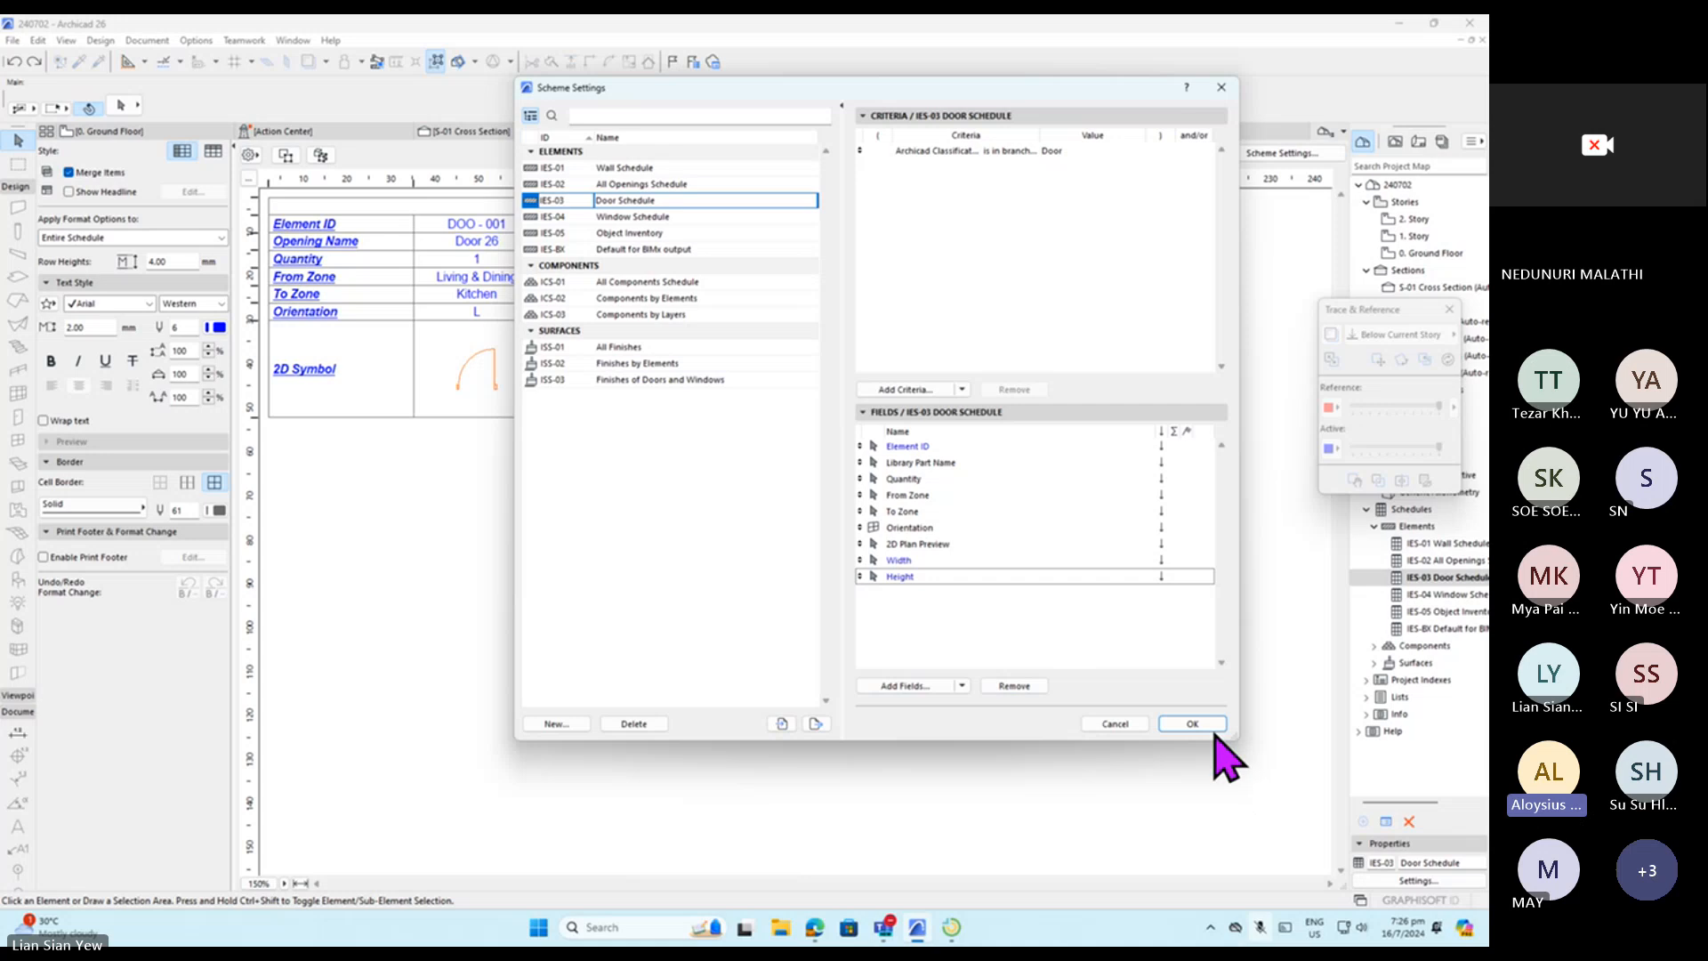
pyautogui.click(1192, 723)
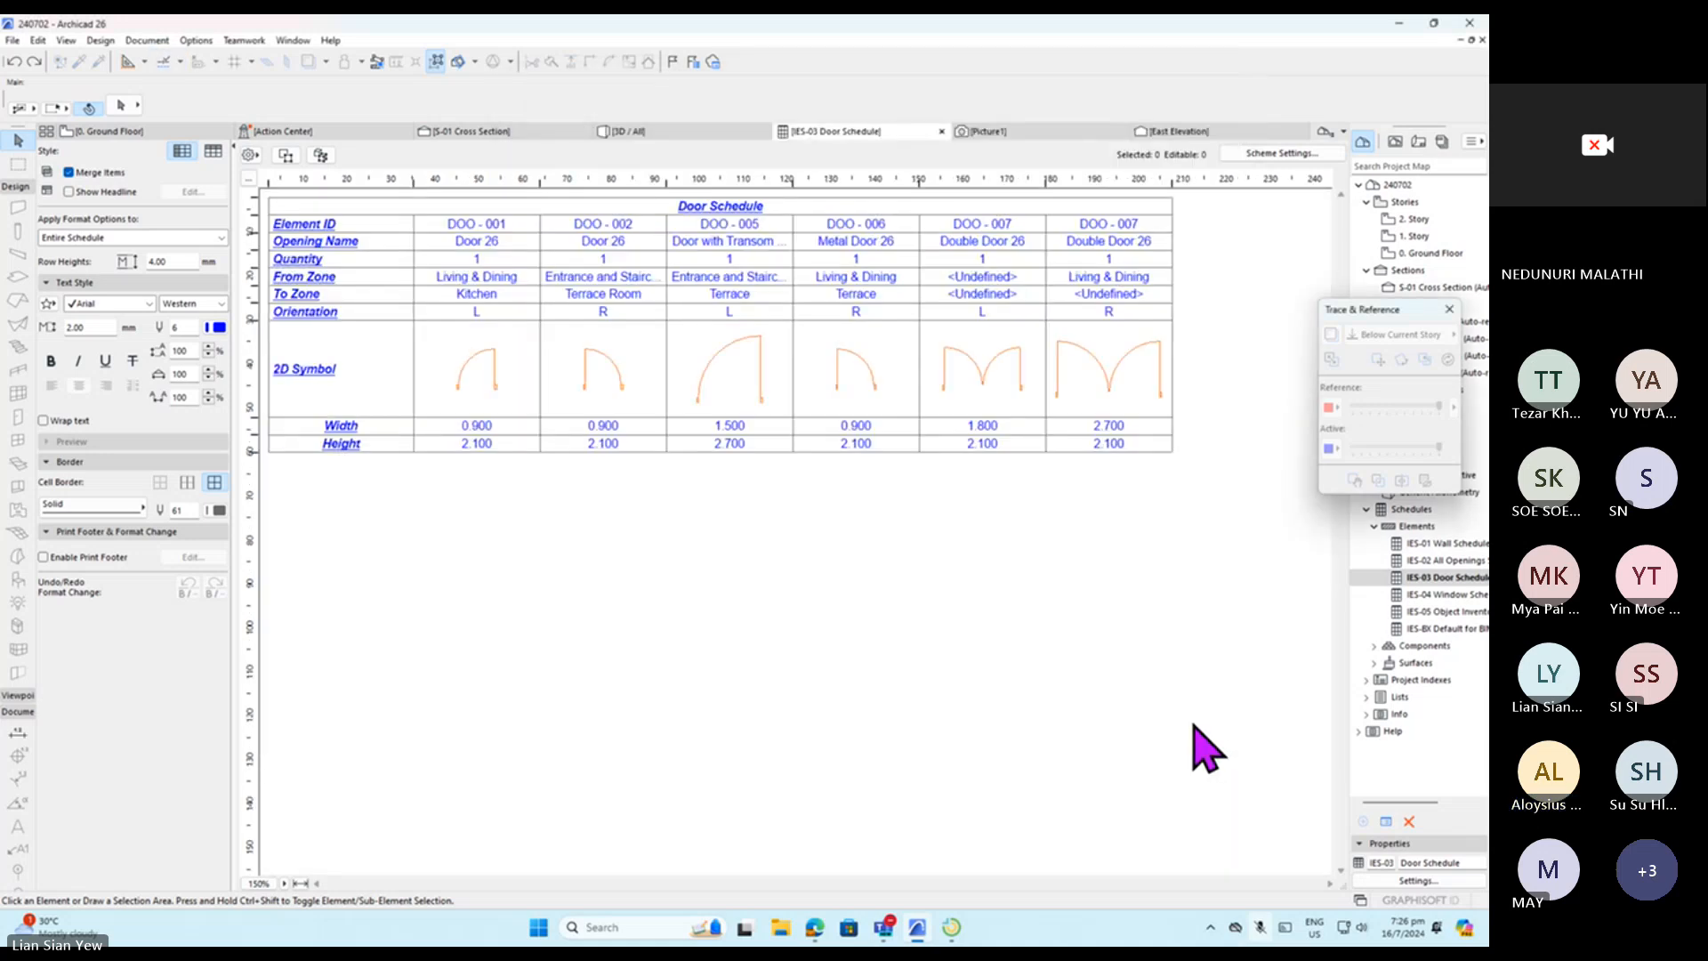
# Left-align the Width and Height header cells of the door schedule.
pyautogui.click(399, 430)
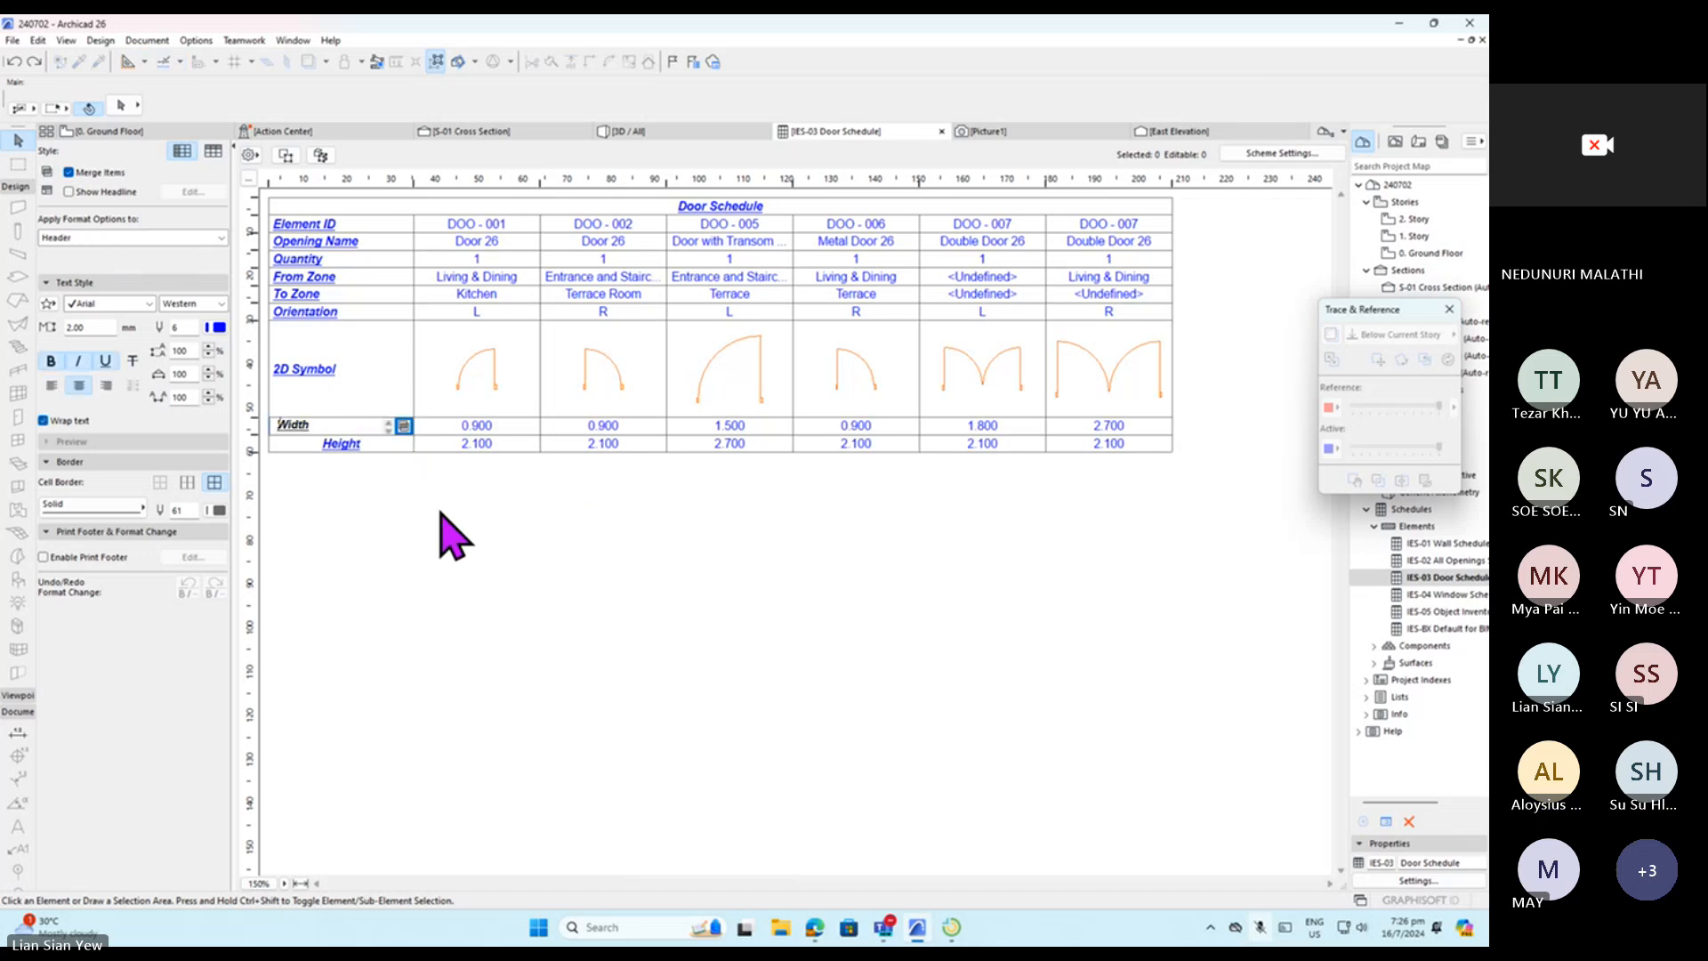
pyautogui.click(495, 557)
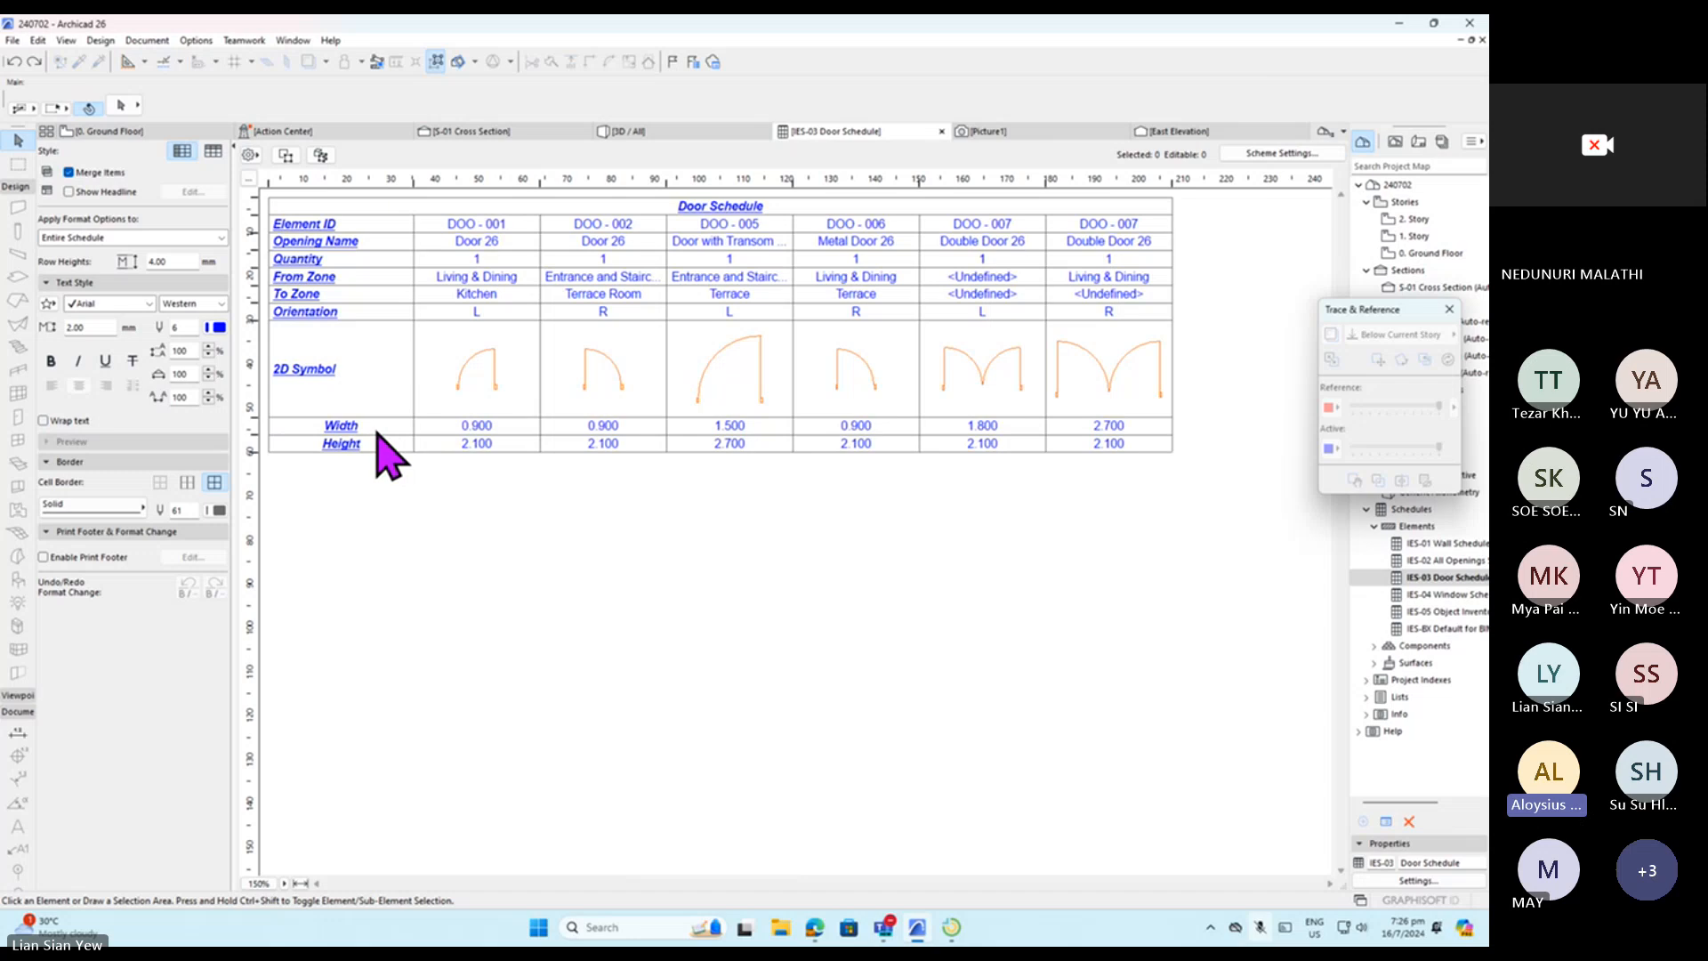
pyautogui.click(396, 426)
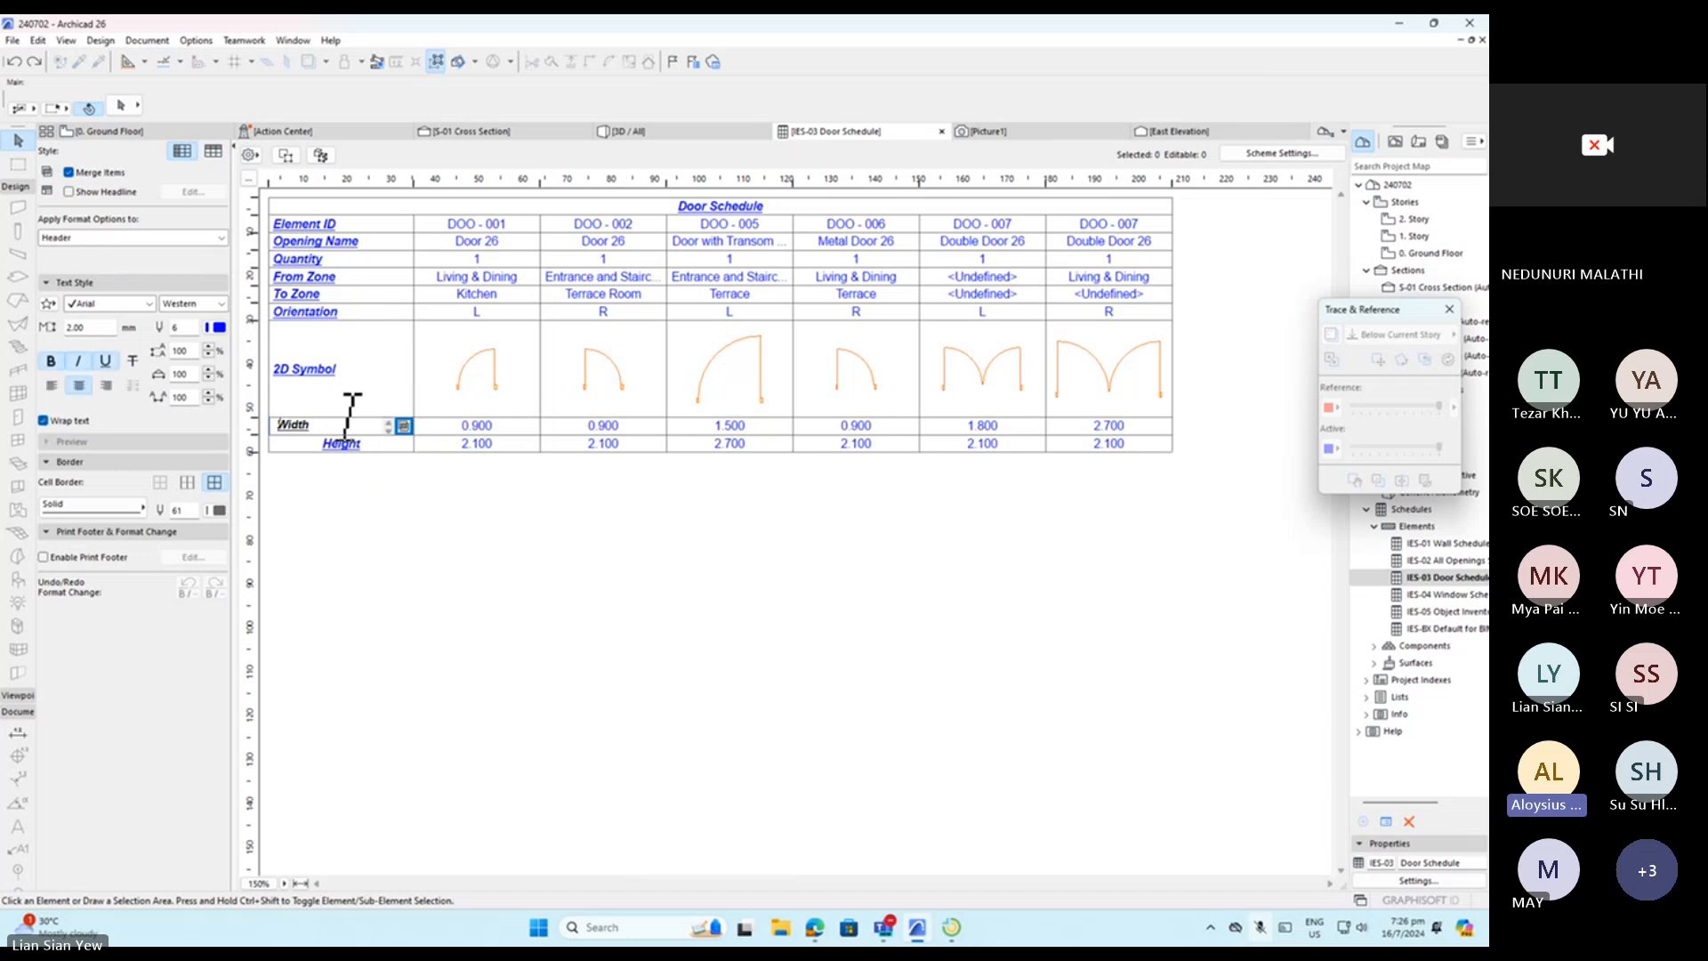
pyautogui.click(49, 384)
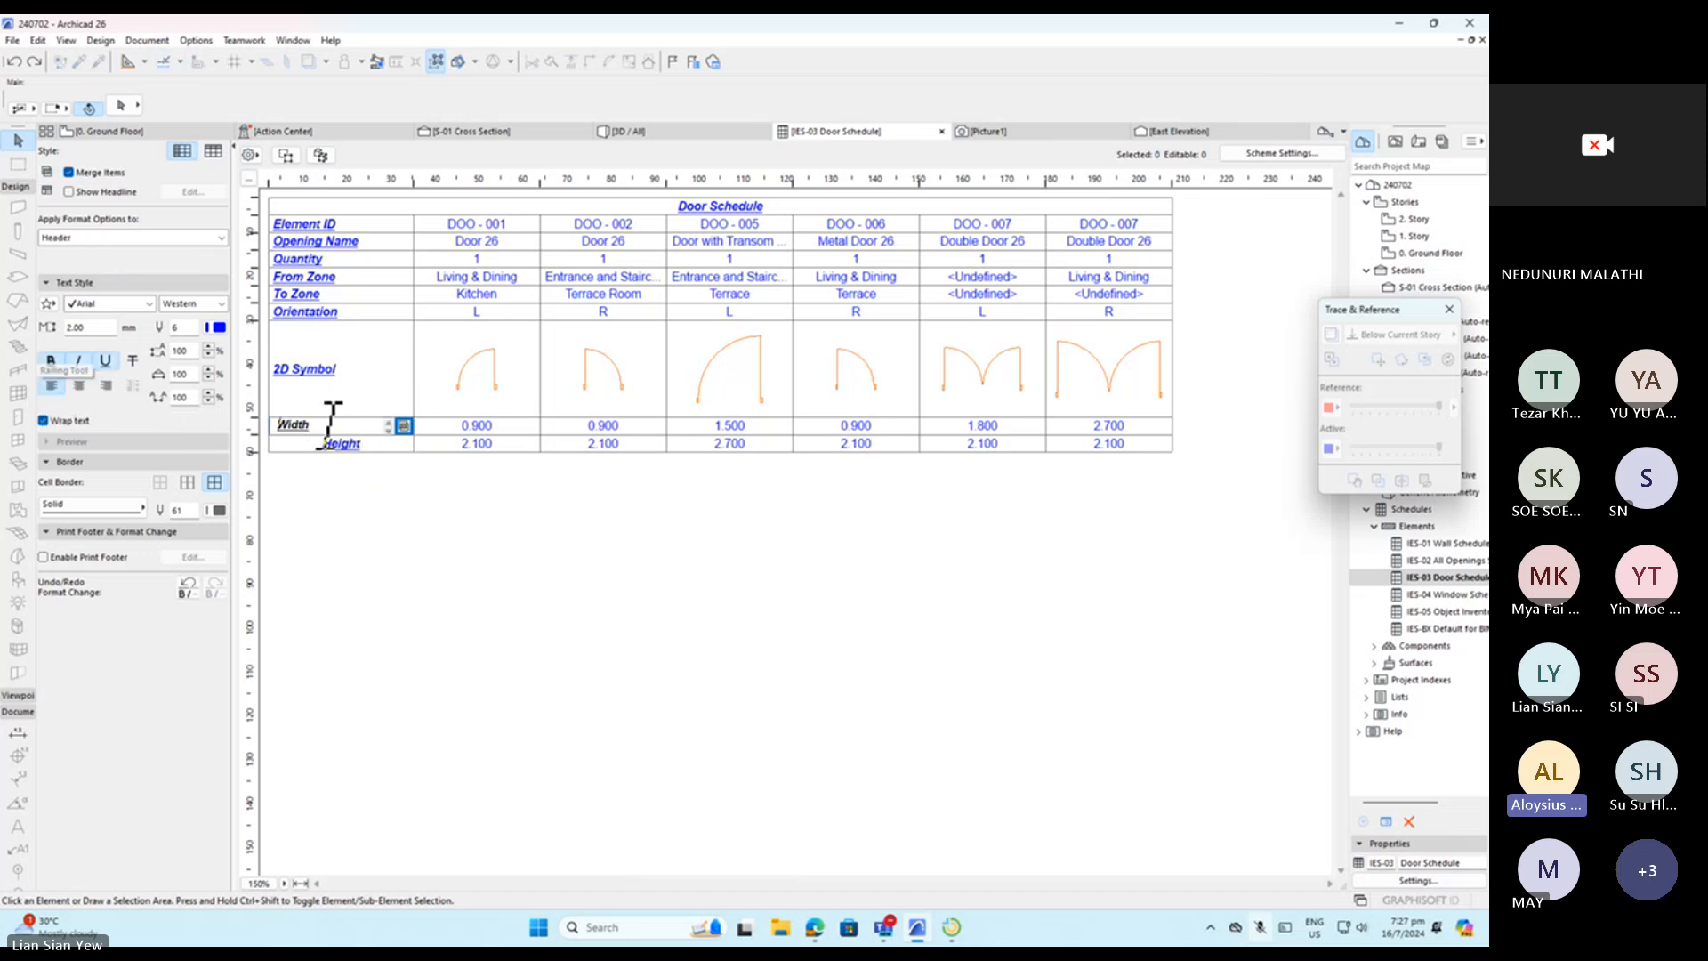
pyautogui.click(384, 441)
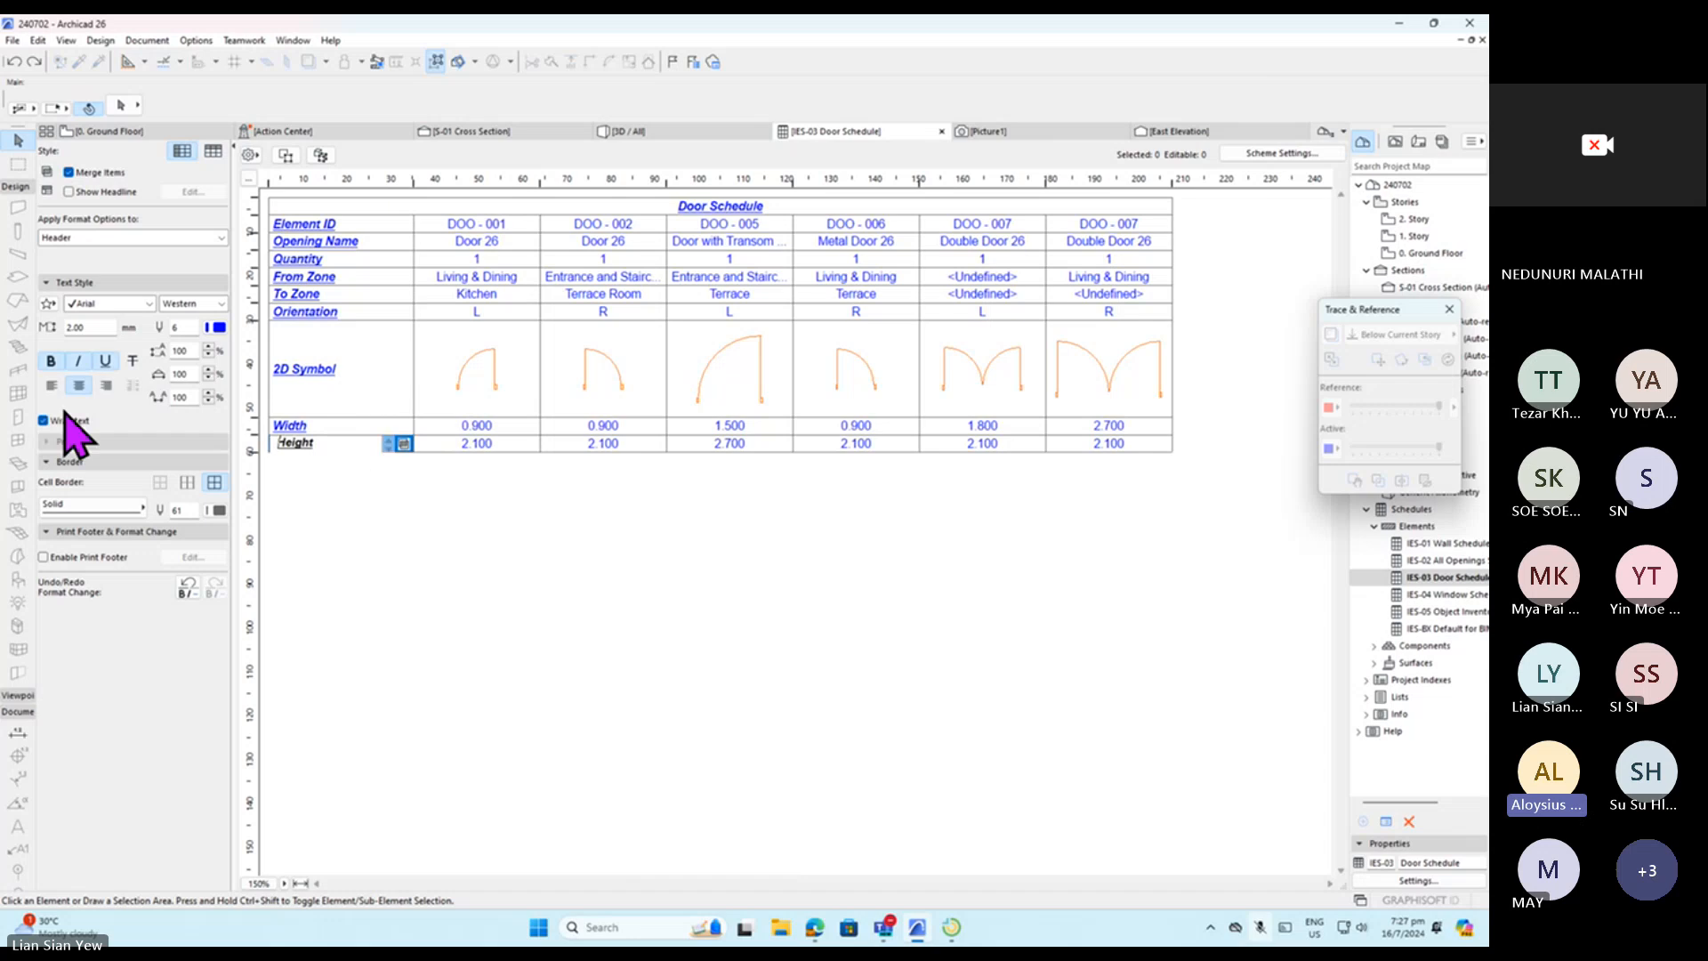
pyautogui.click(364, 516)
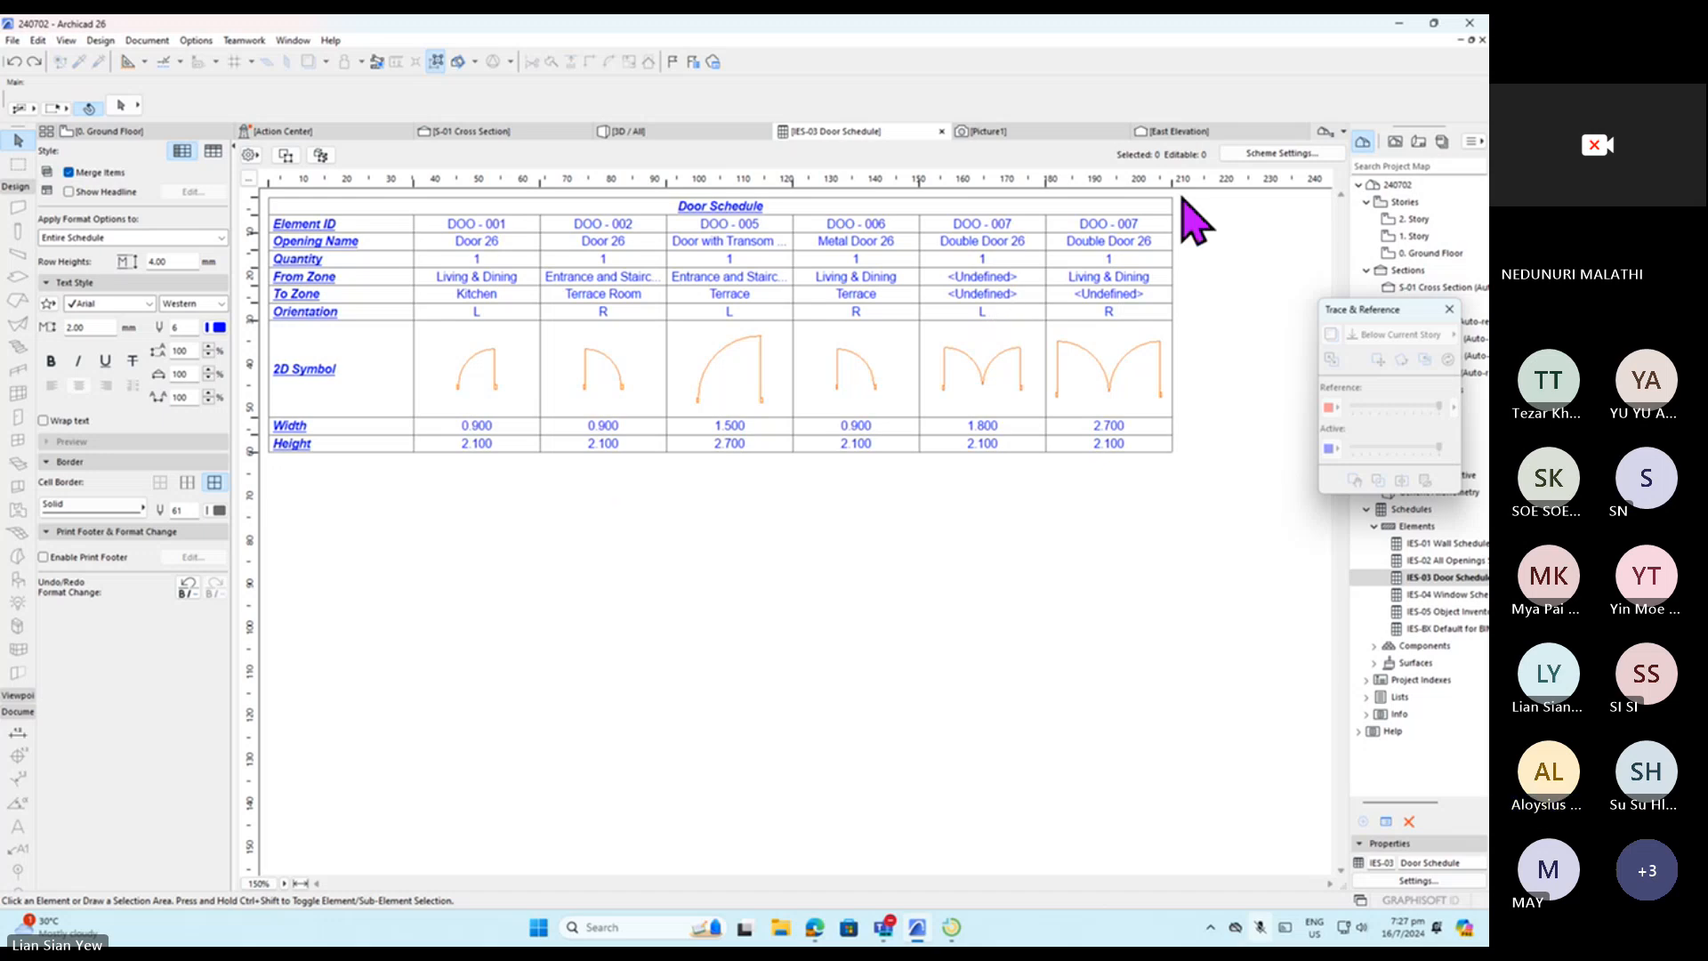
# Add the Window/Door group's View from Opening Side field to the door schedule, apply the scheme settings and left-align its header cell.
pyautogui.click(1241, 153)
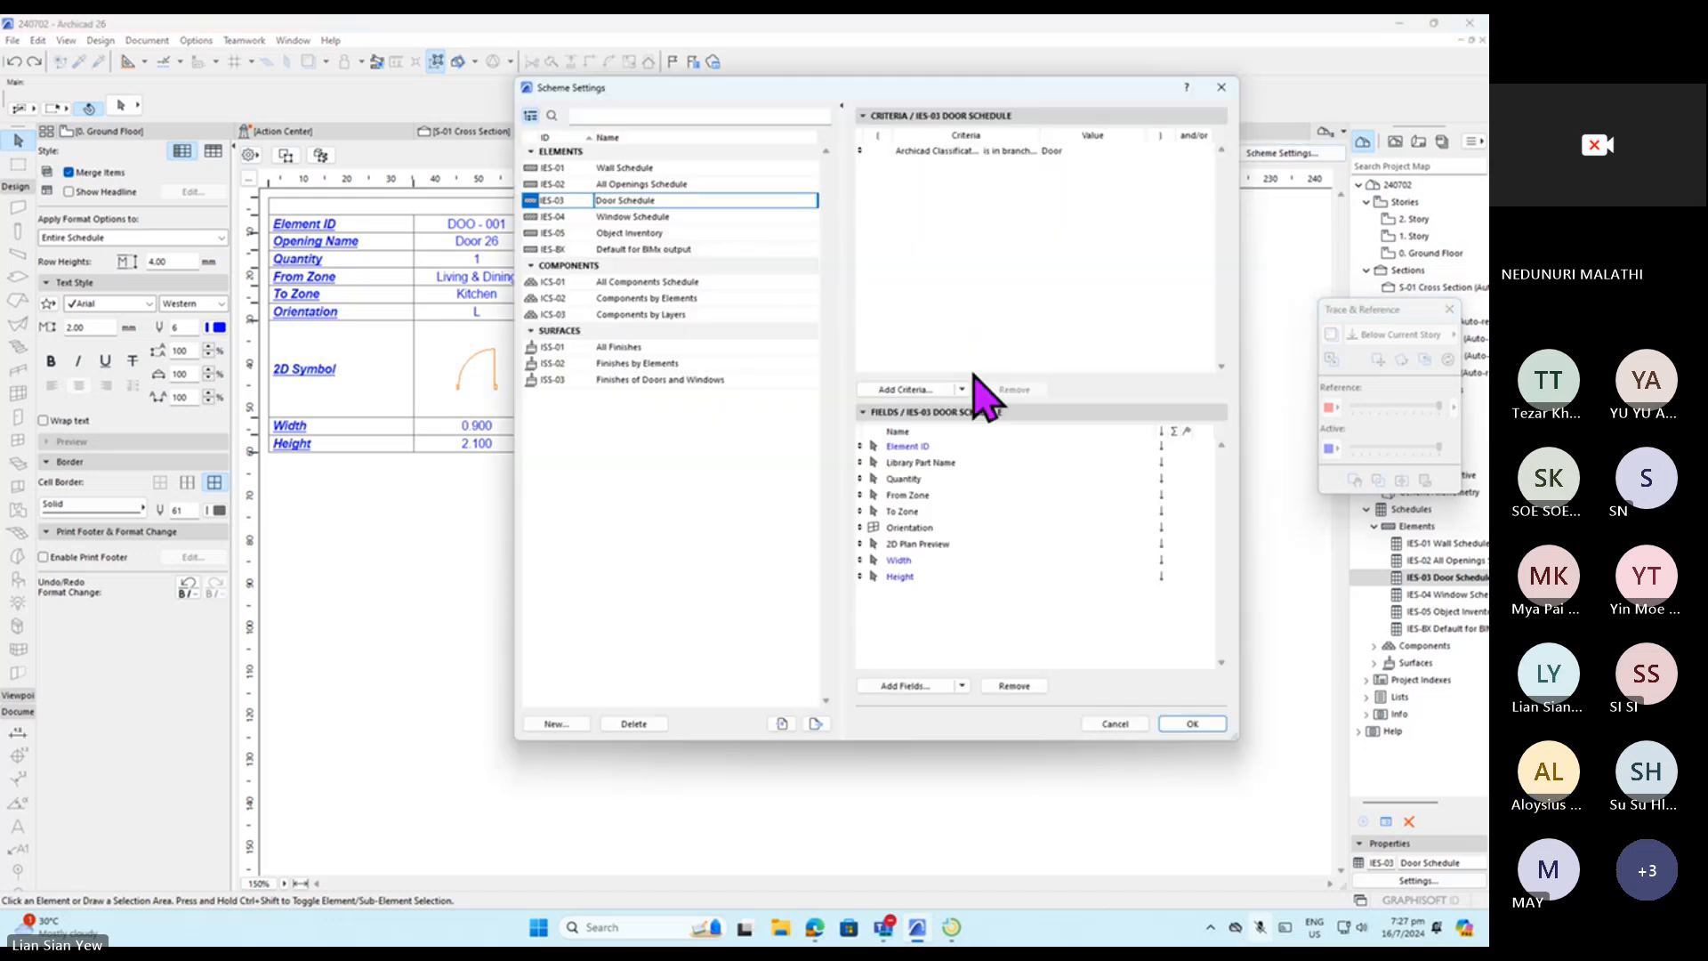
pyautogui.click(899, 686)
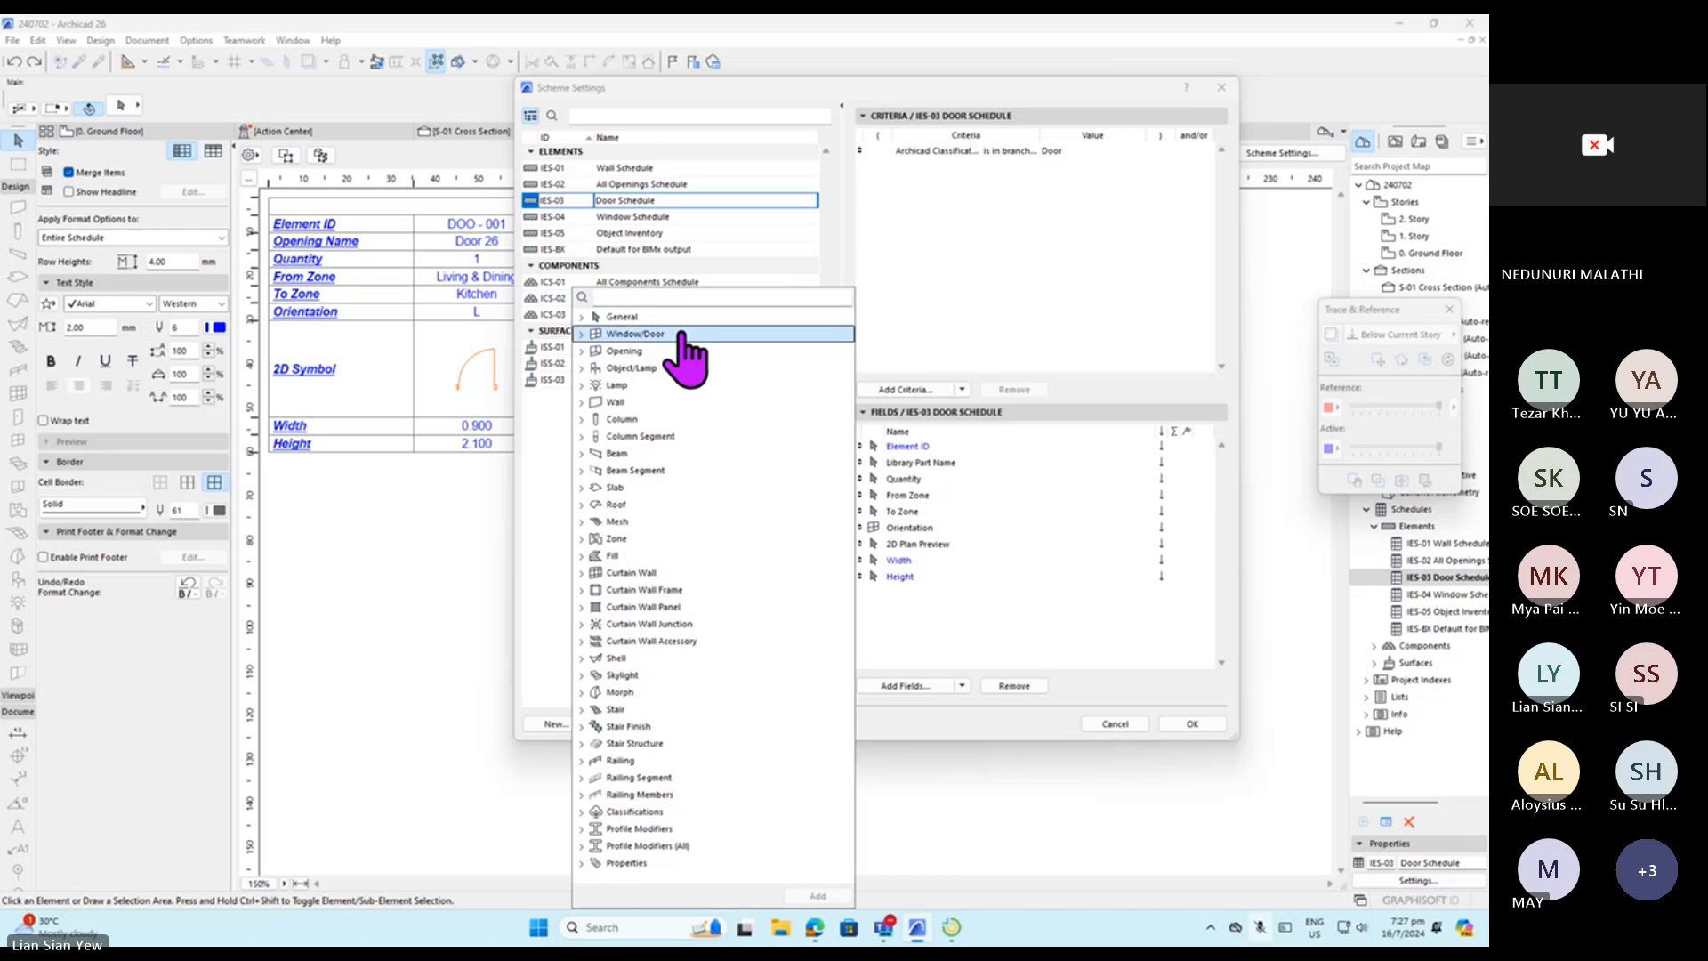
pyautogui.click(582, 333)
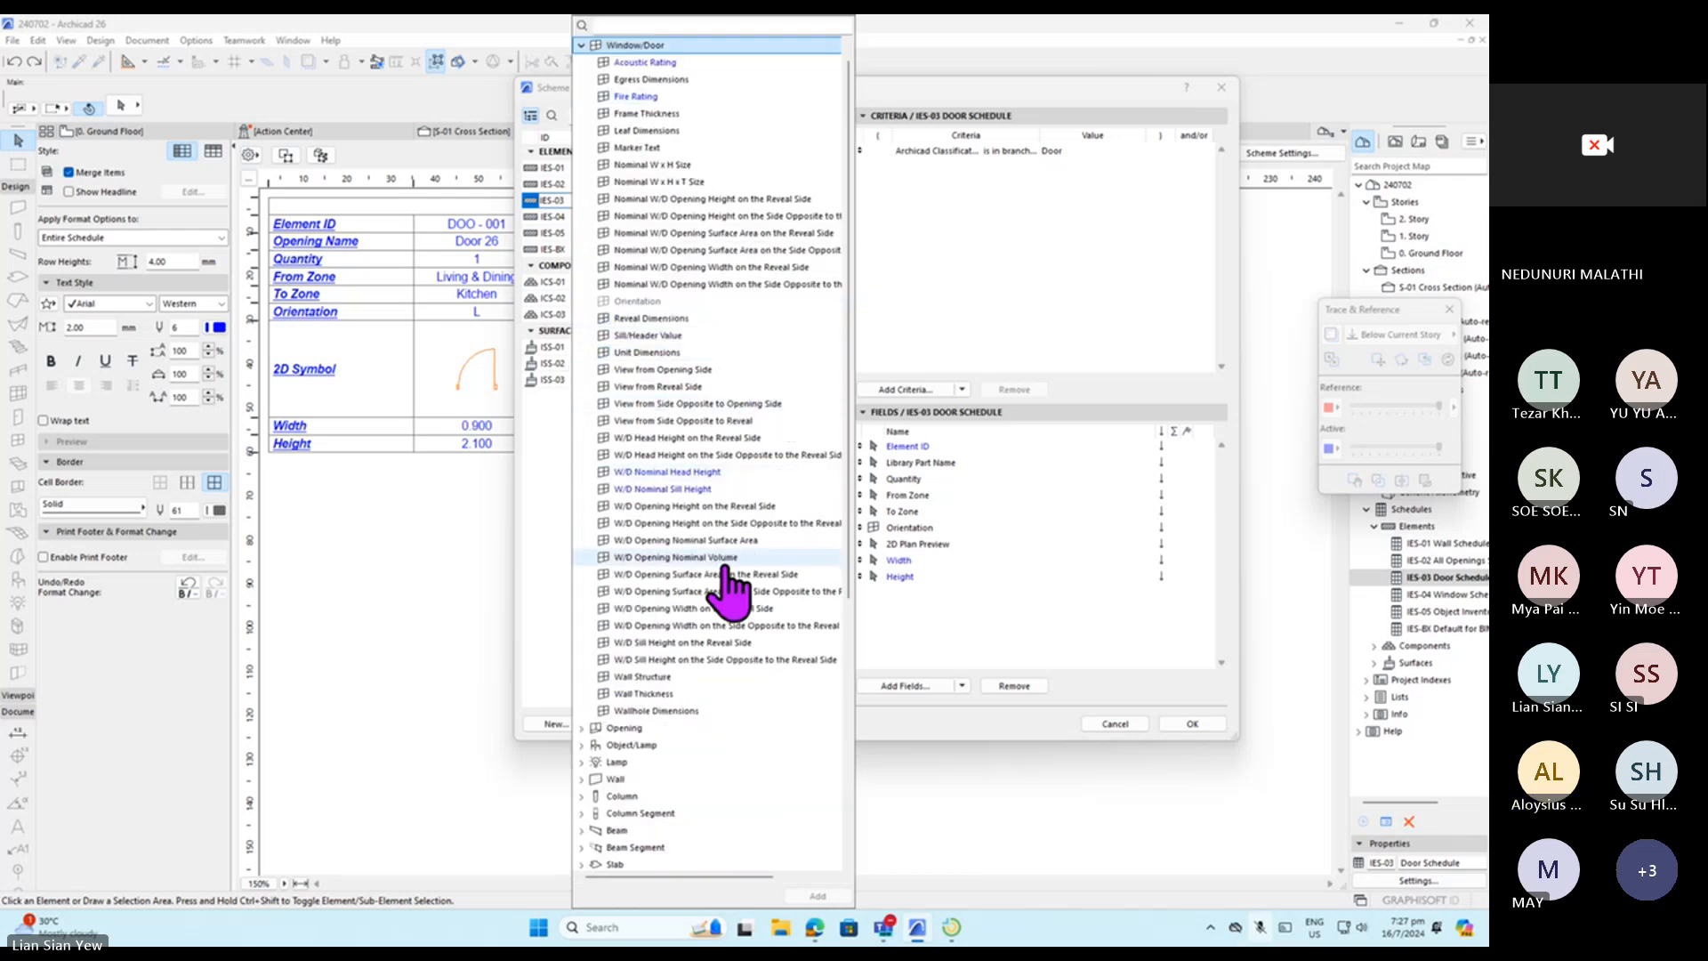
pyautogui.scroll(1, 727, 633)
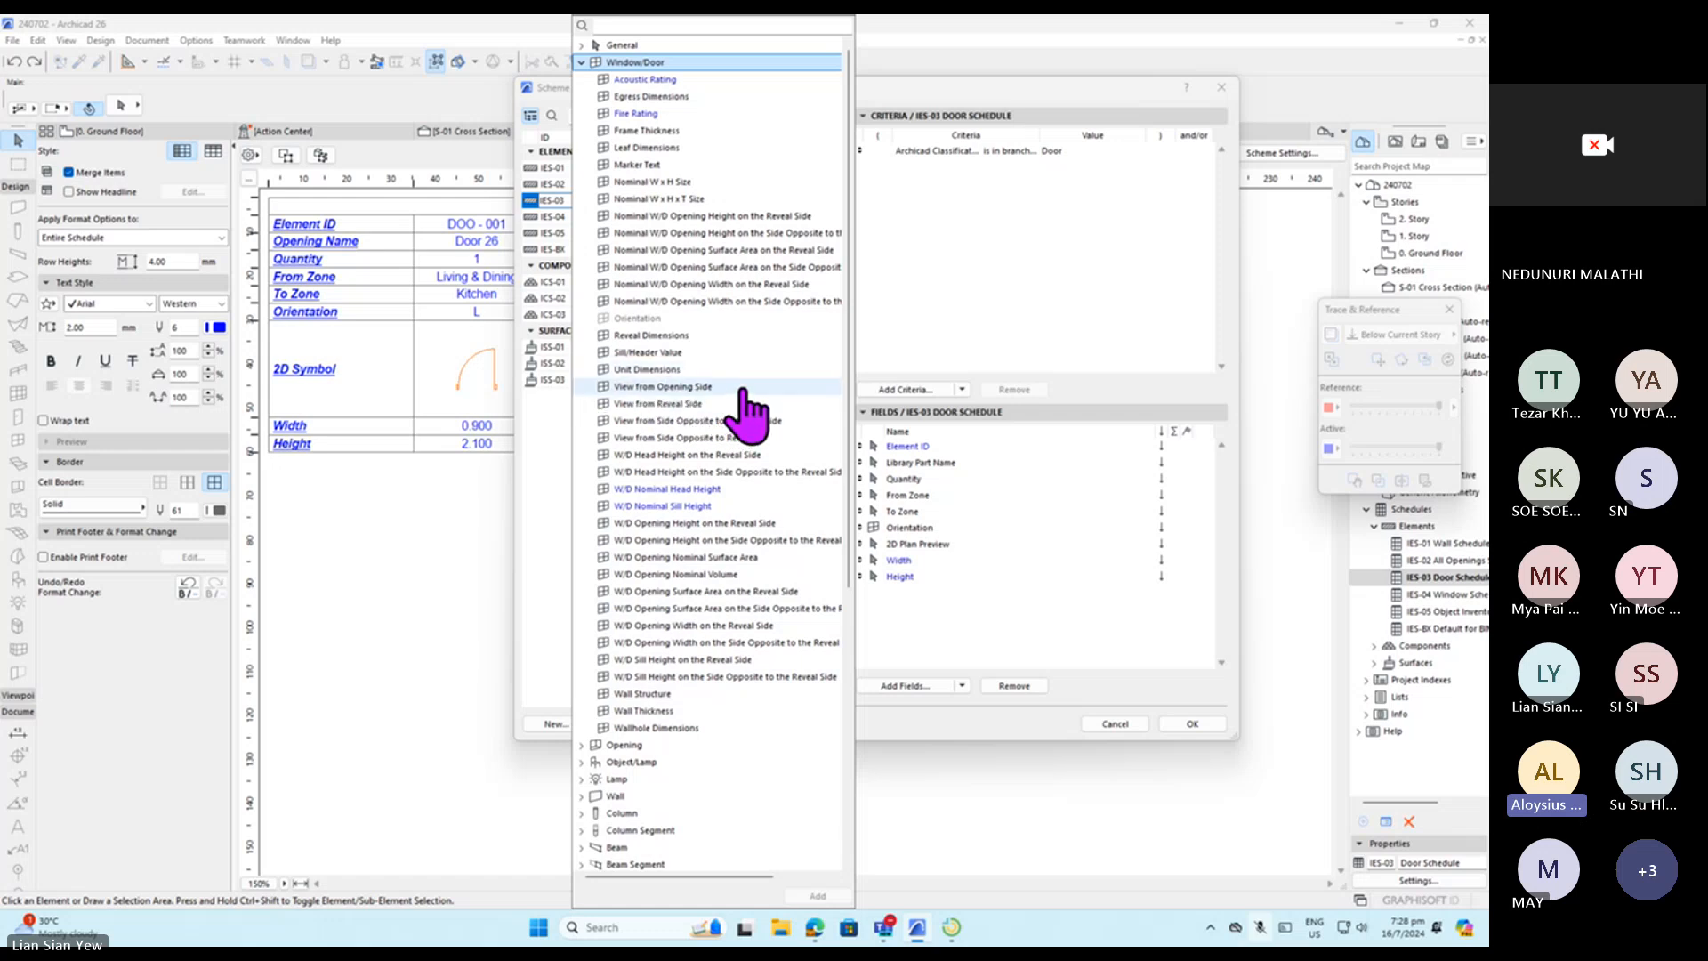
pyautogui.click(709, 388)
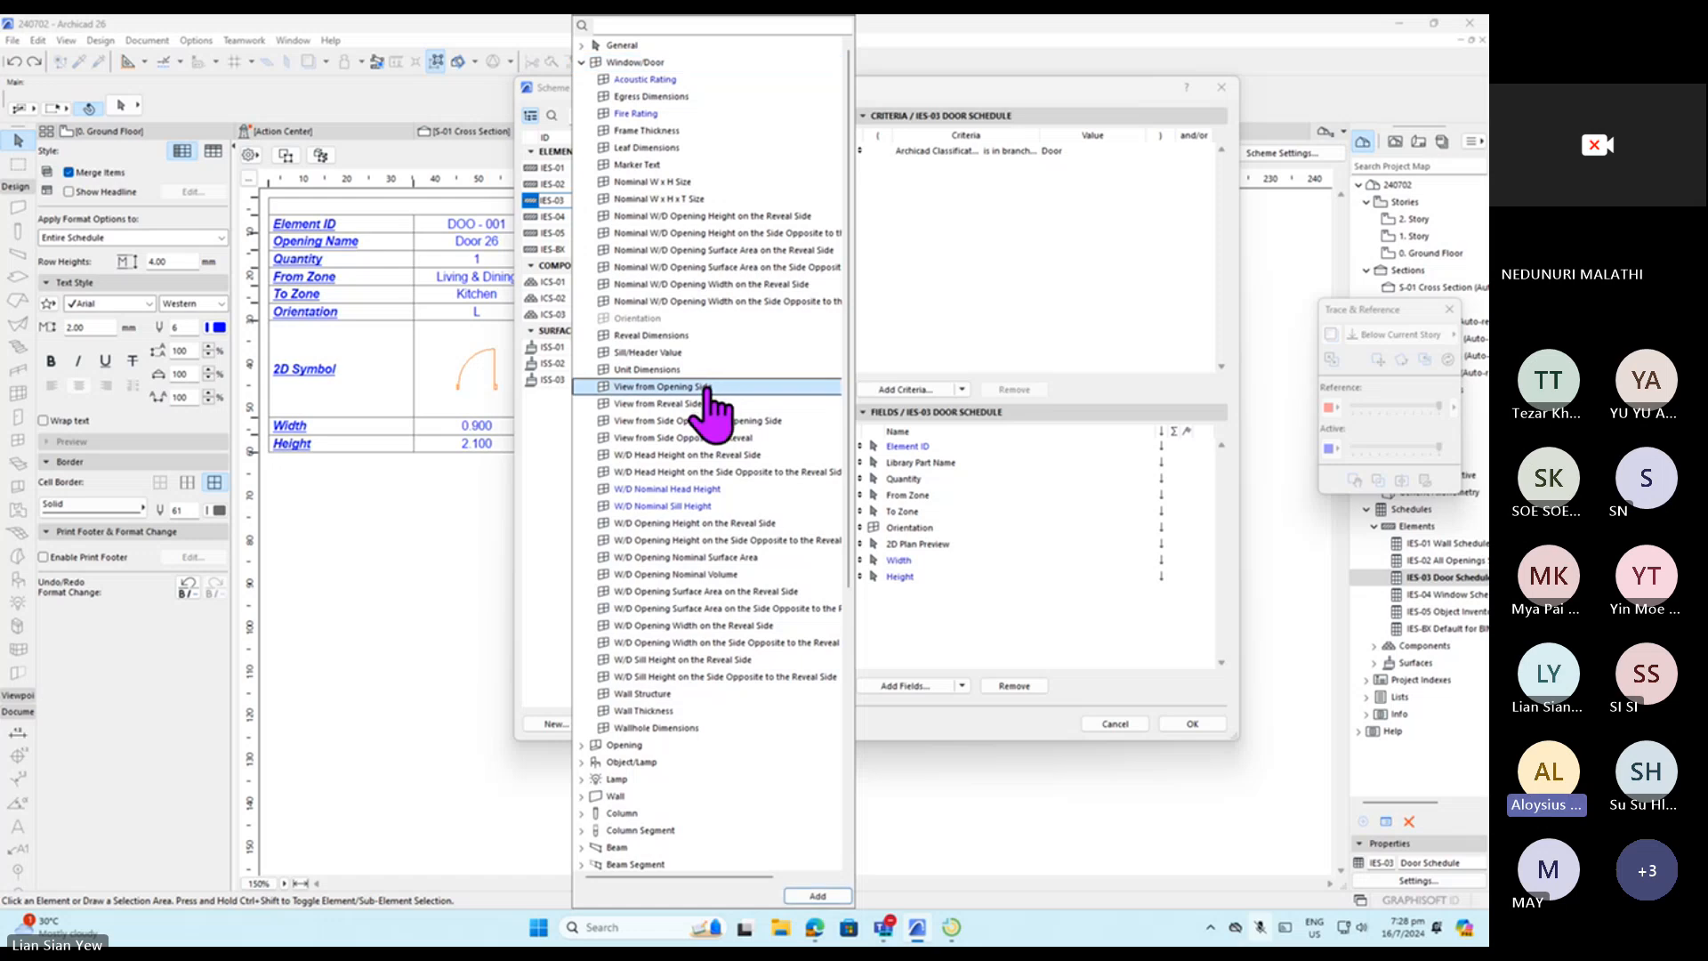
pyautogui.click(823, 896)
pyautogui.click(946, 635)
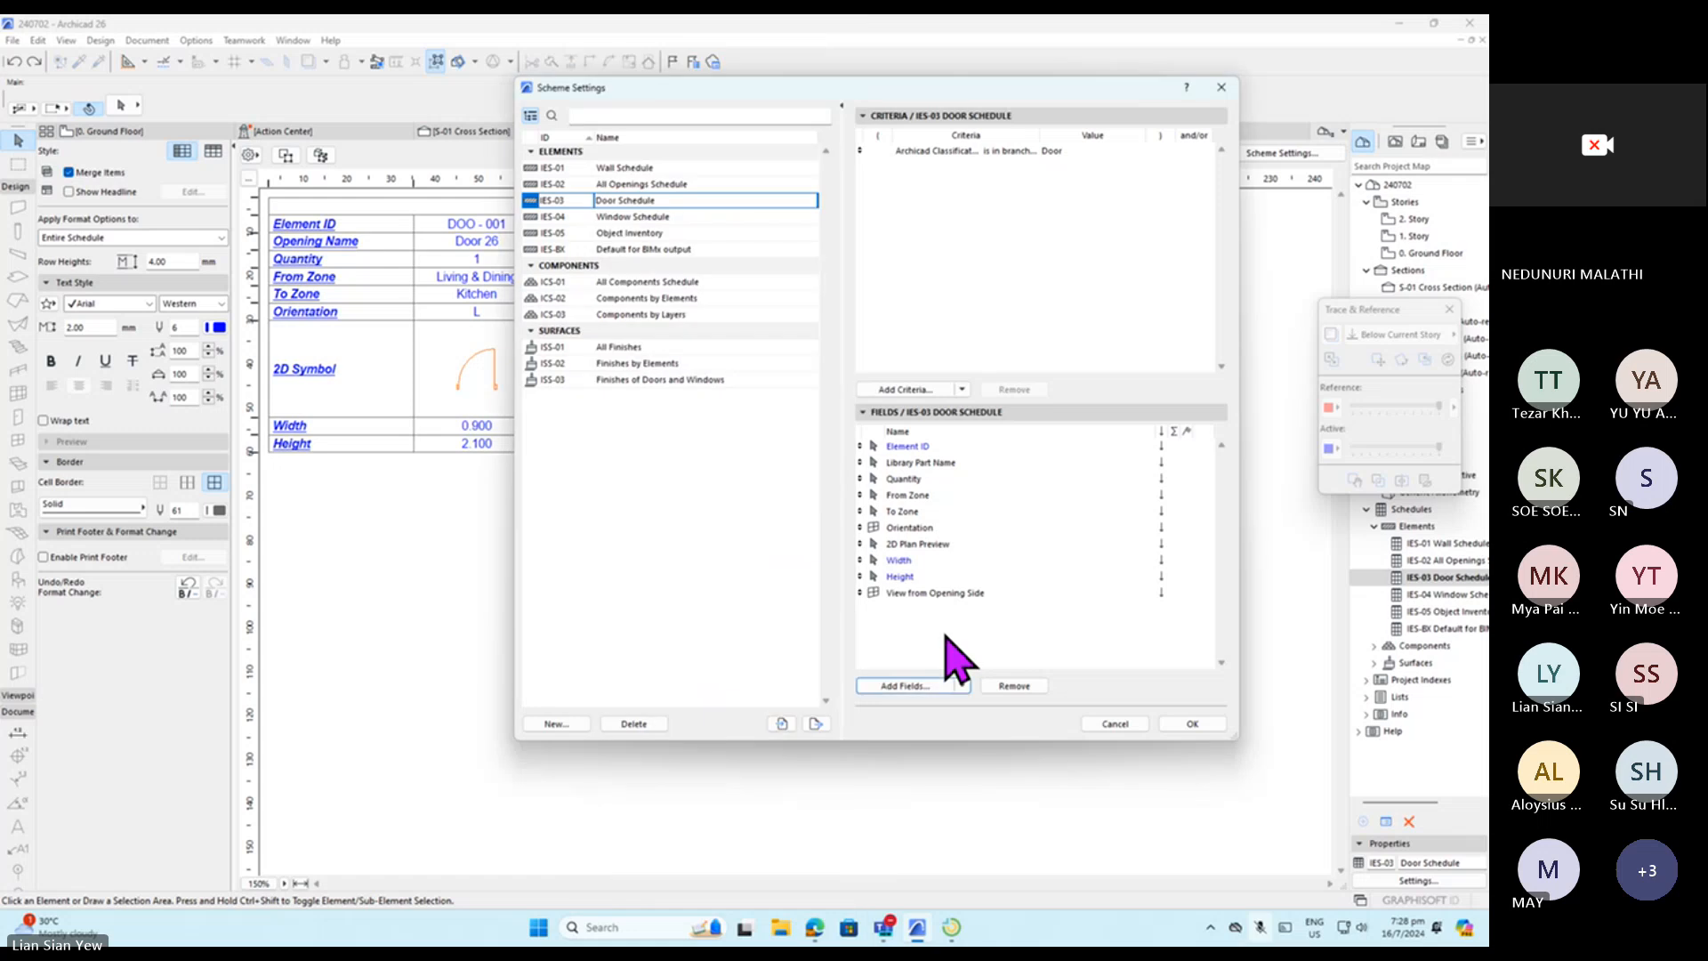
pyautogui.click(938, 593)
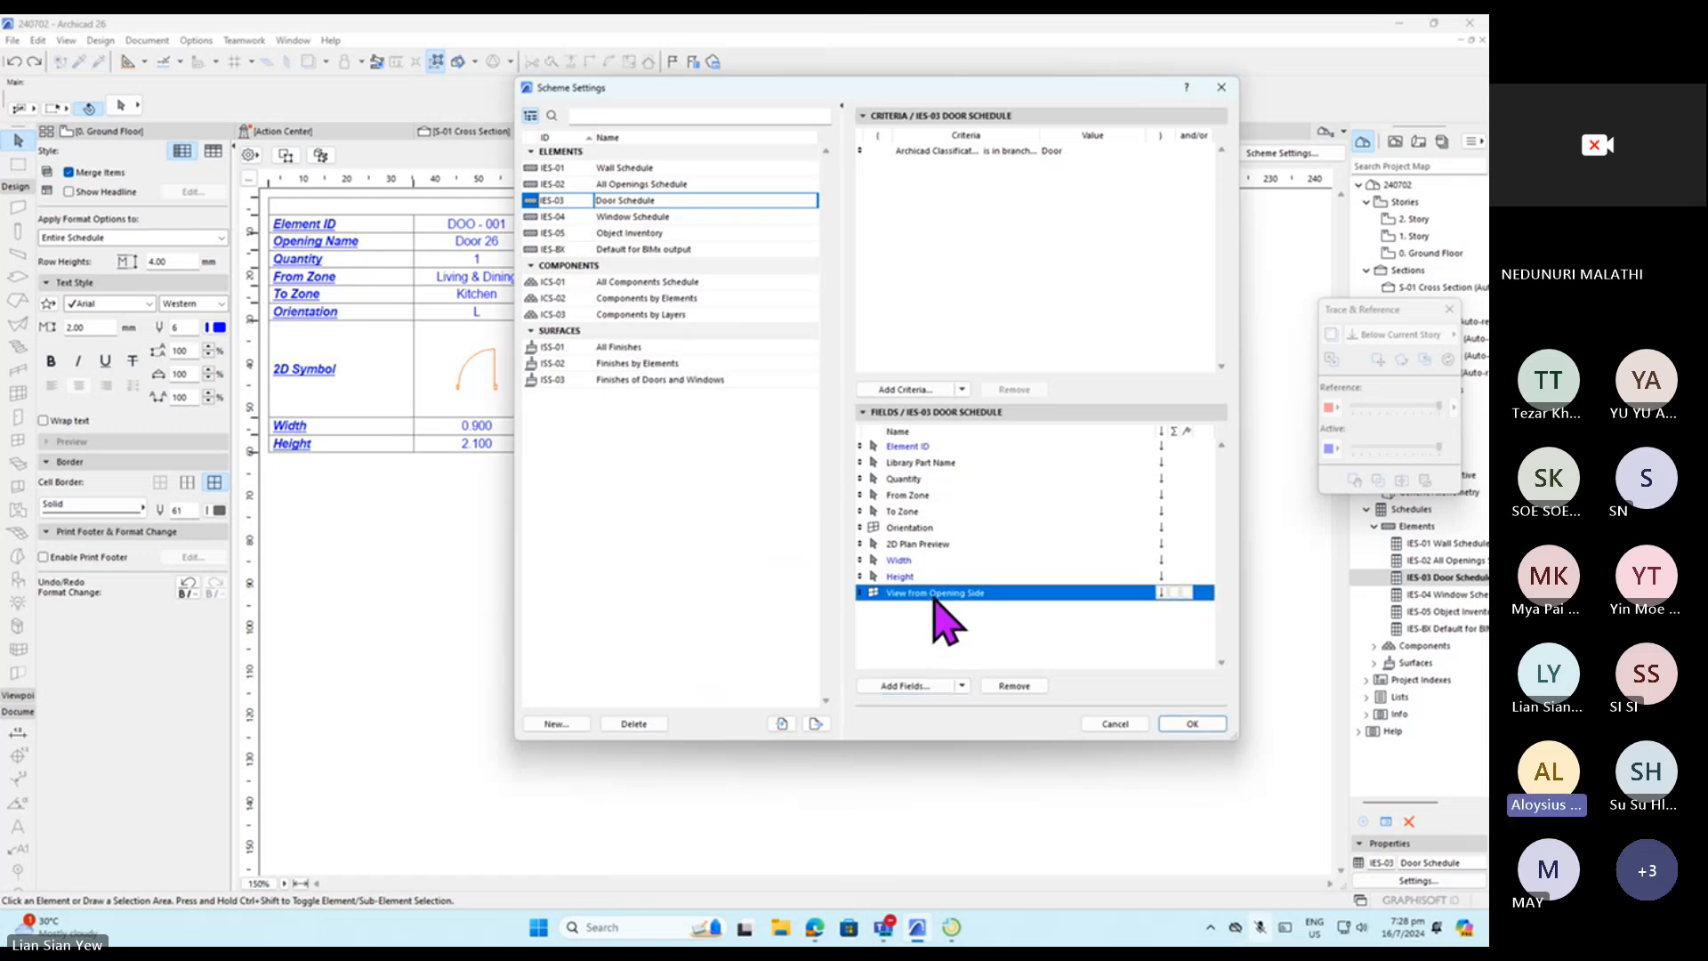
pyautogui.click(1187, 723)
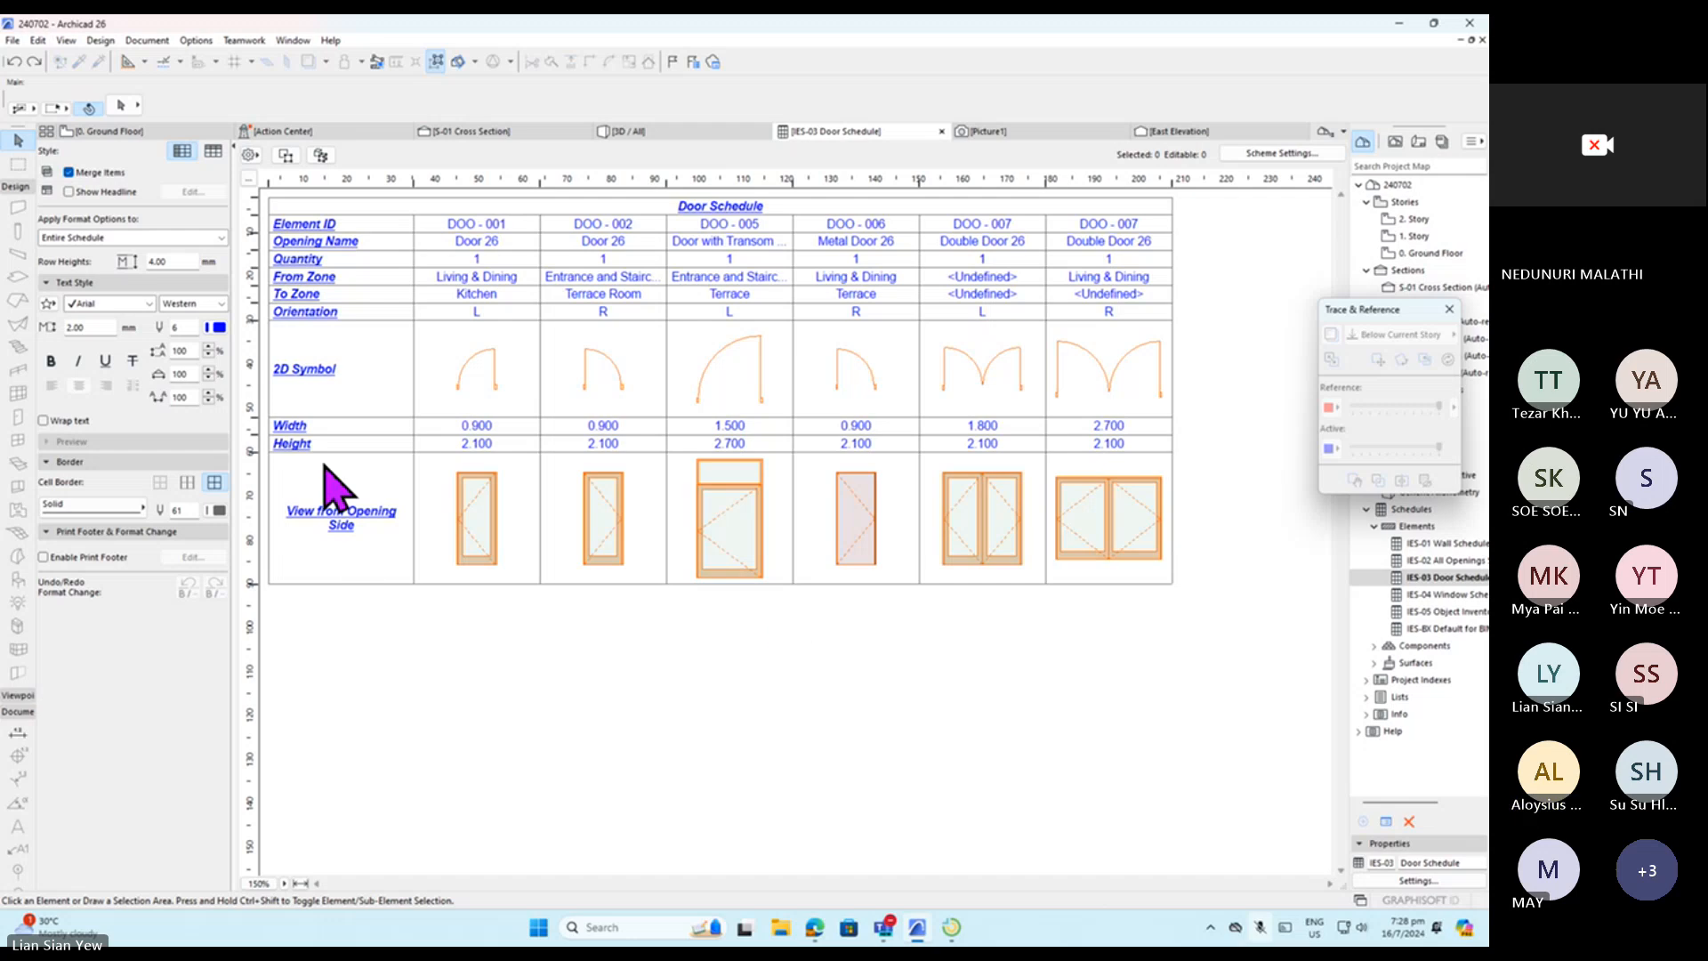
pyautogui.click(385, 569)
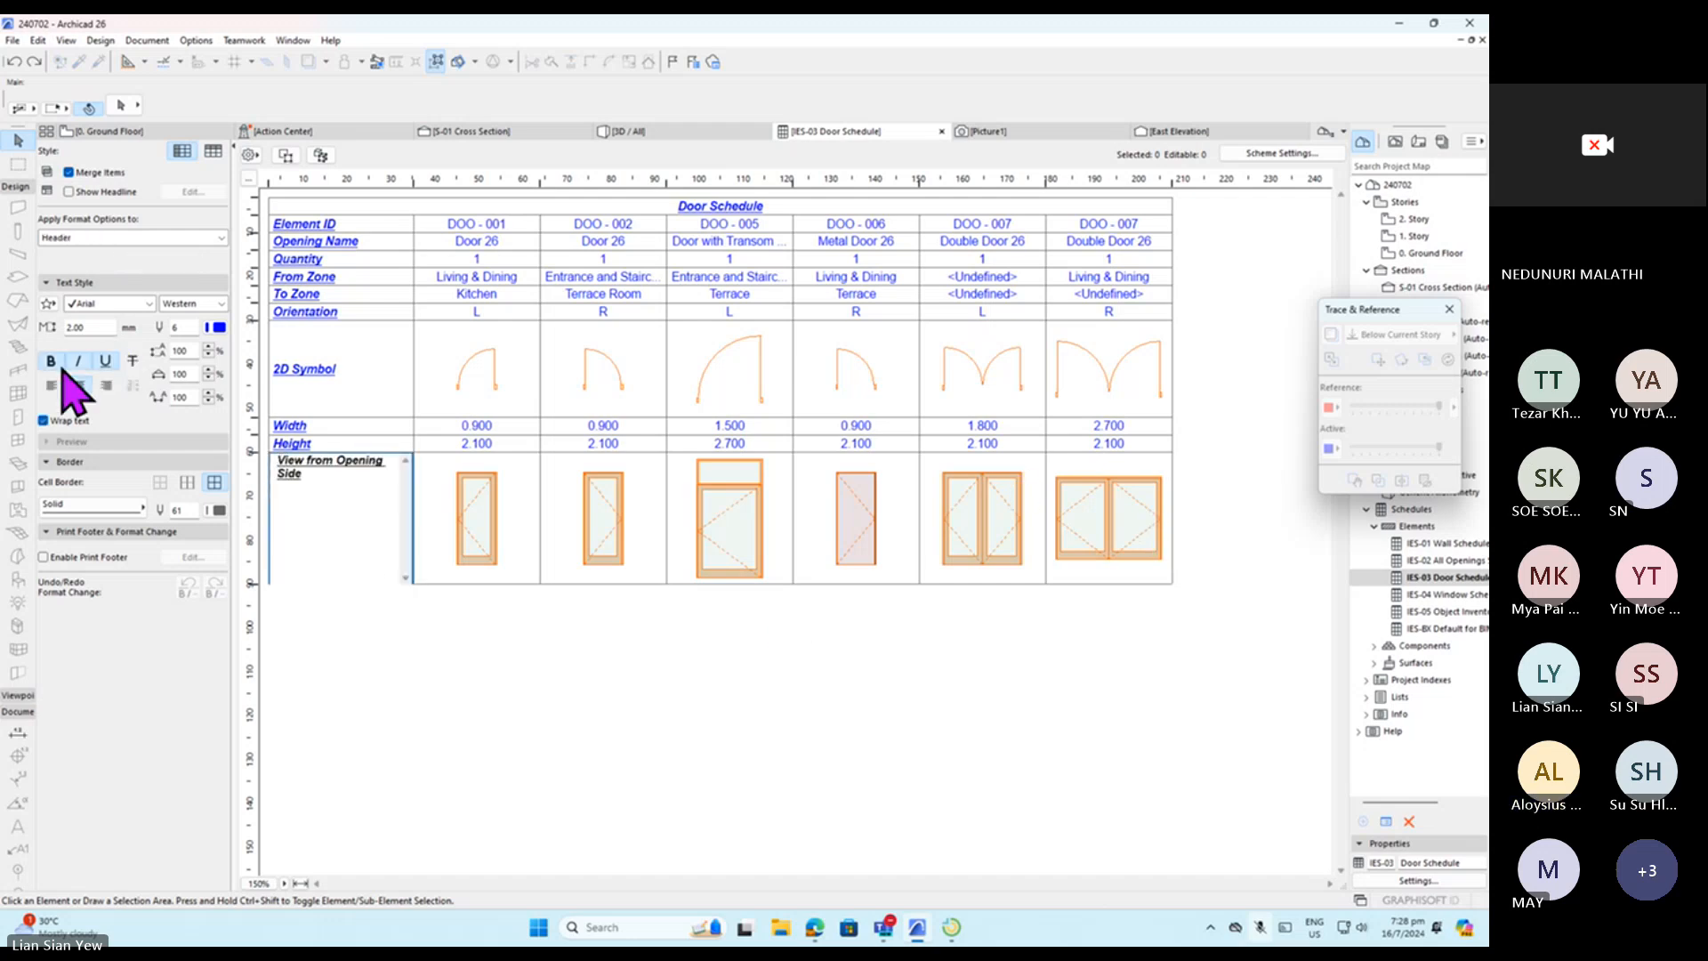
pyautogui.click(516, 639)
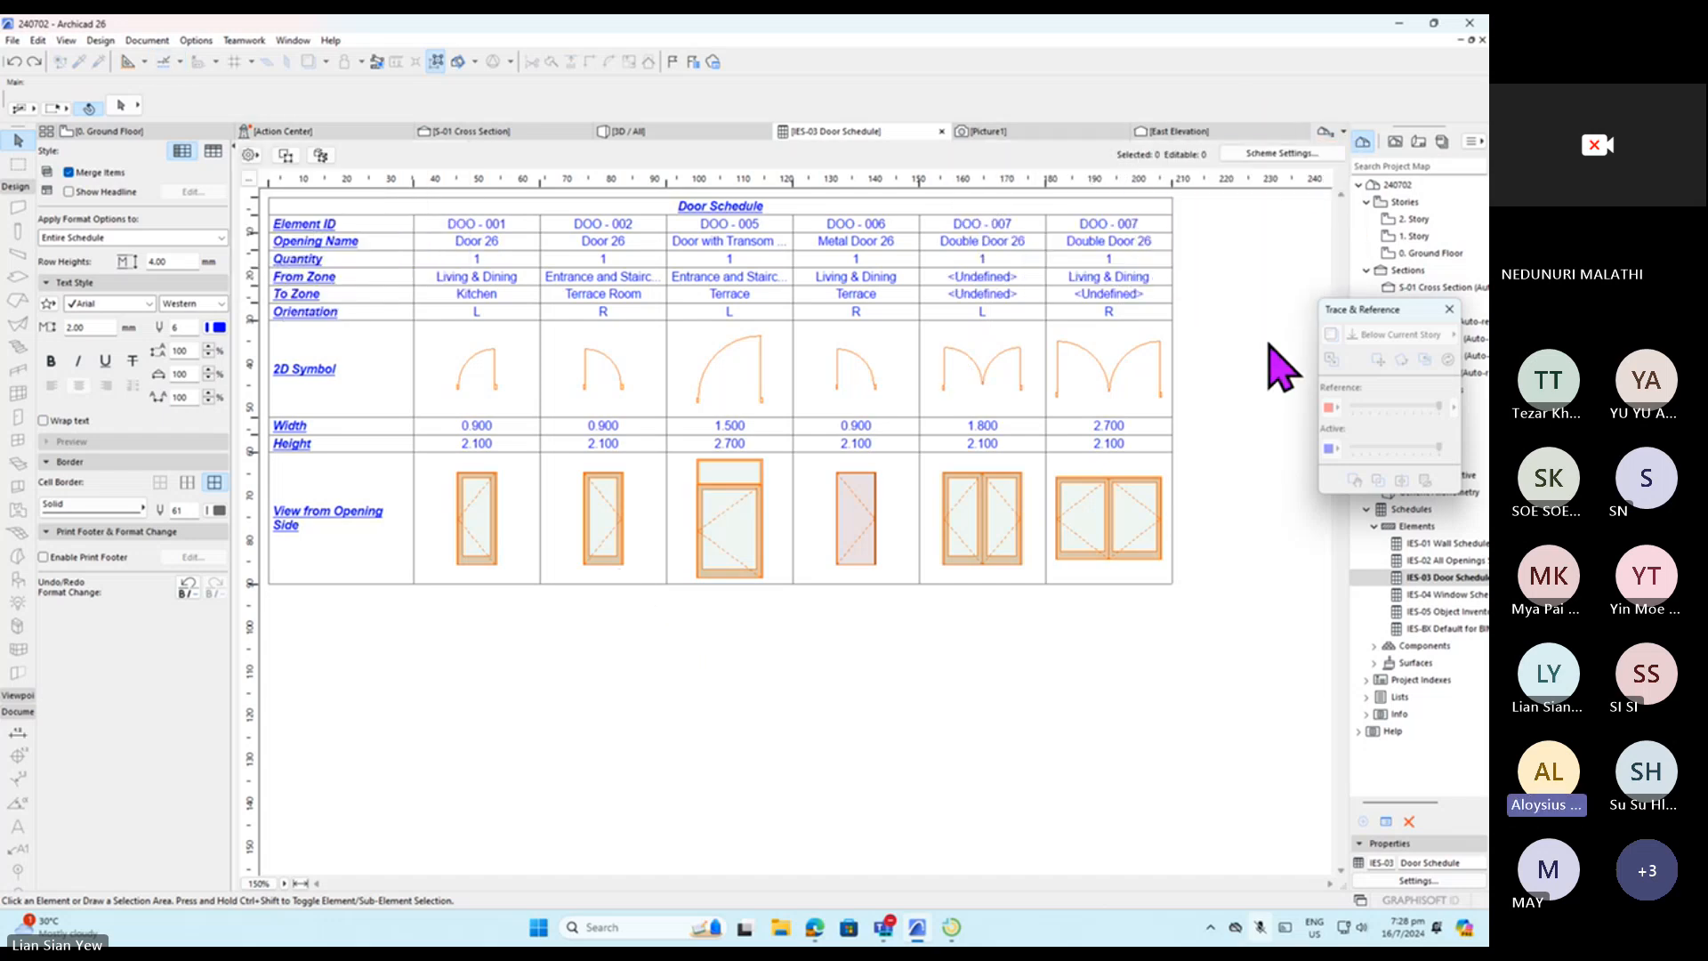
# Move the Width and Height fields together above 2D Plan Preview in the door schedule's field order and apply the scheme settings.
pyautogui.click(1295, 158)
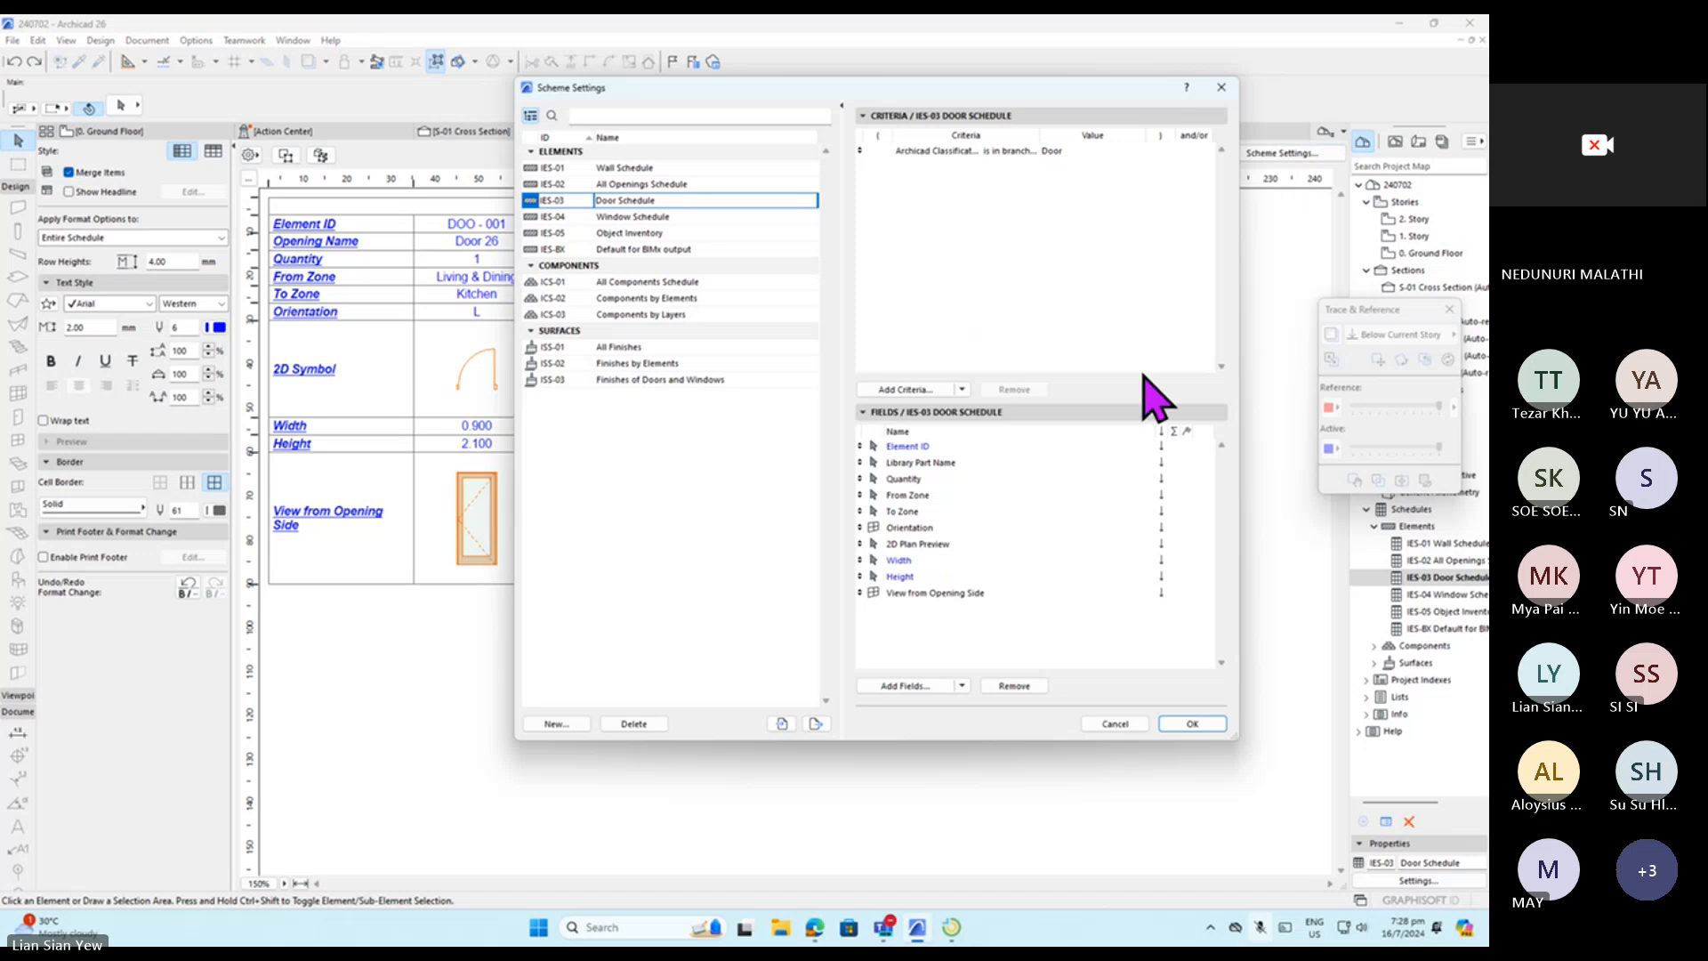
pyautogui.click(927, 560)
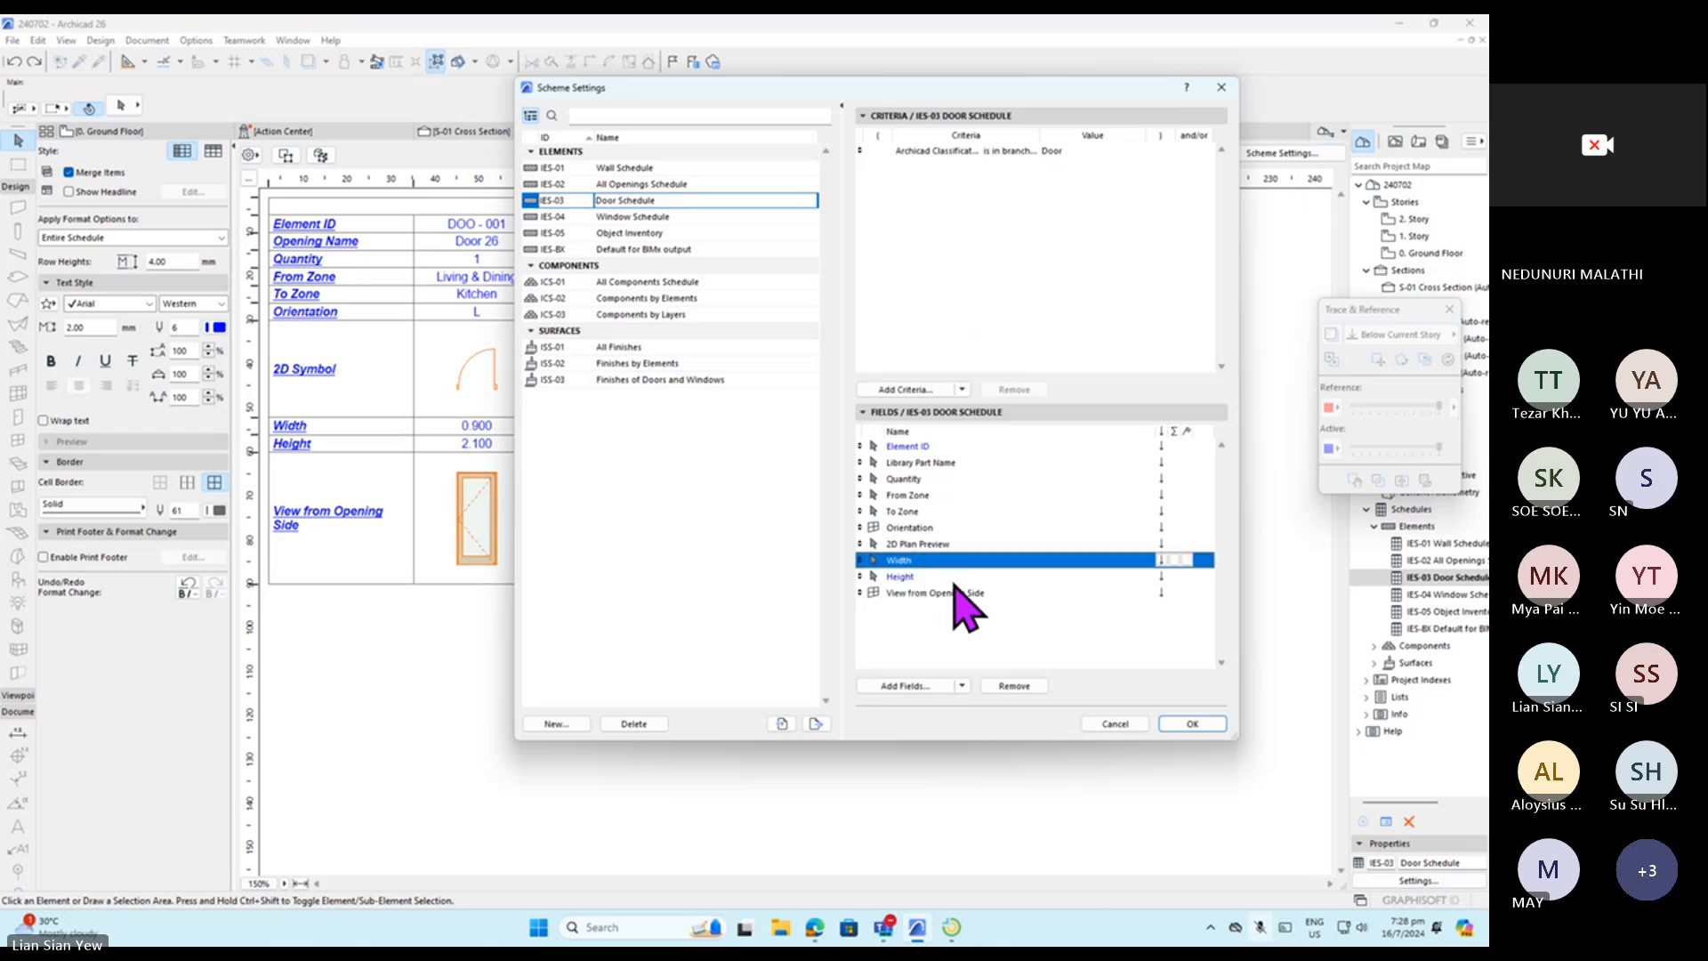
pyautogui.keyDown('shift'); pyautogui.click(952, 578); pyautogui.keyUp('shift')
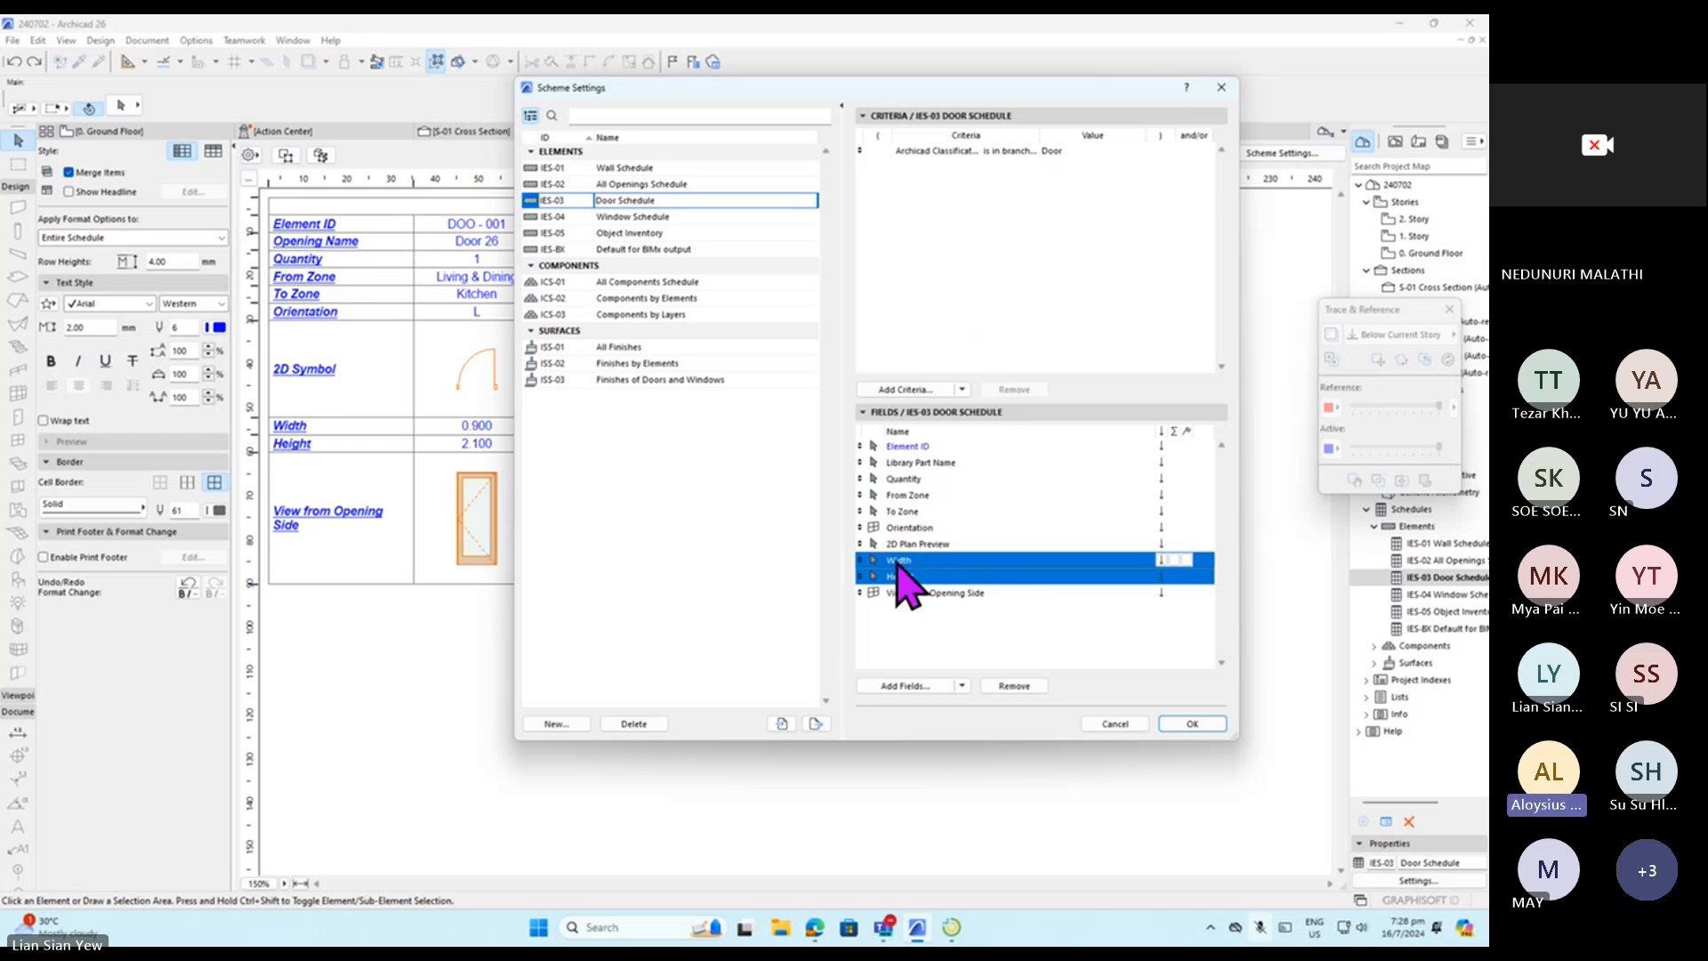
pyautogui.moveTo(897, 566); pyautogui.dragTo(976, 536)
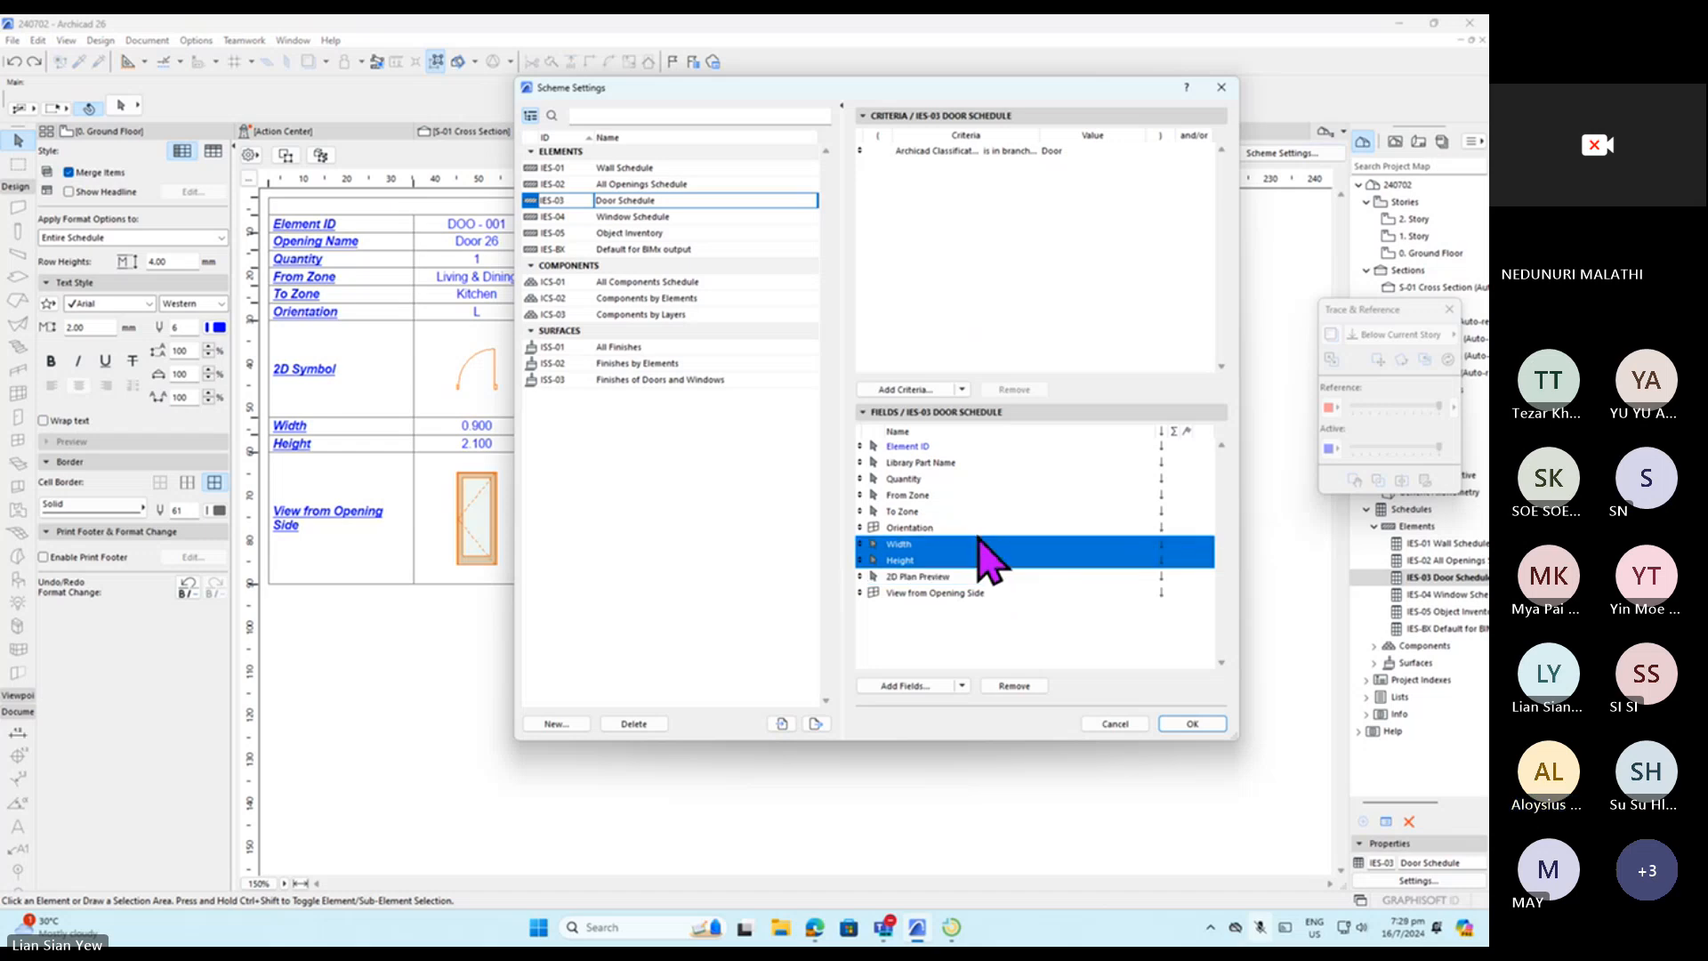
pyautogui.click(968, 621)
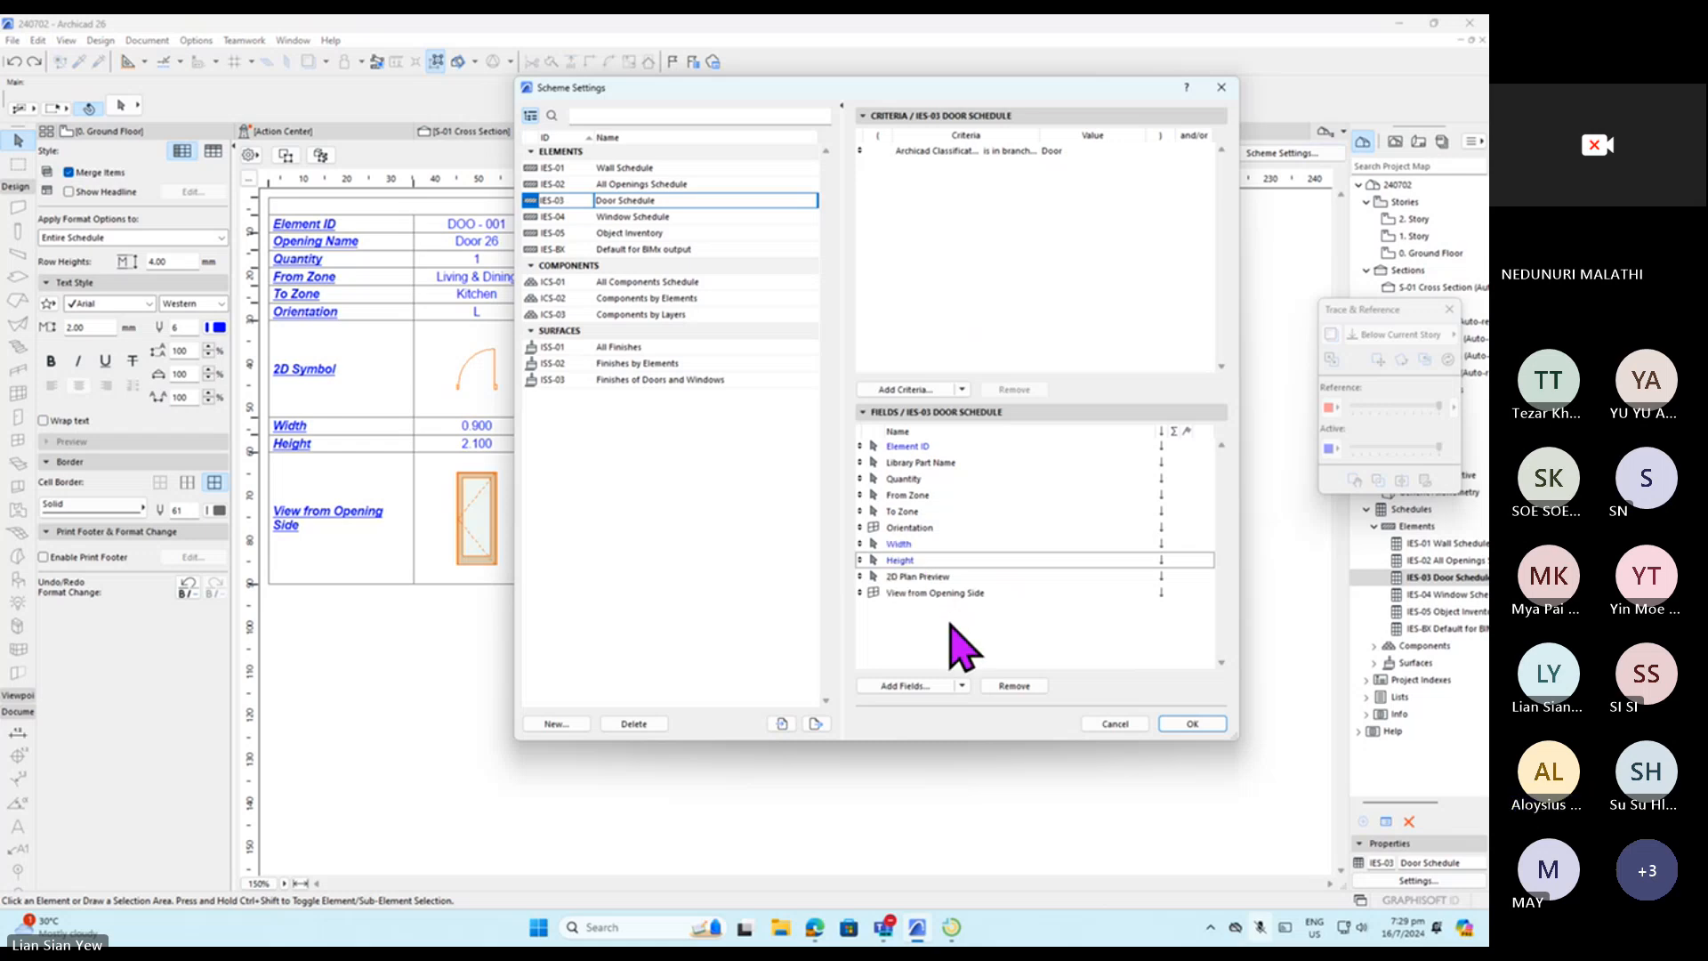
pyautogui.click(1192, 722)
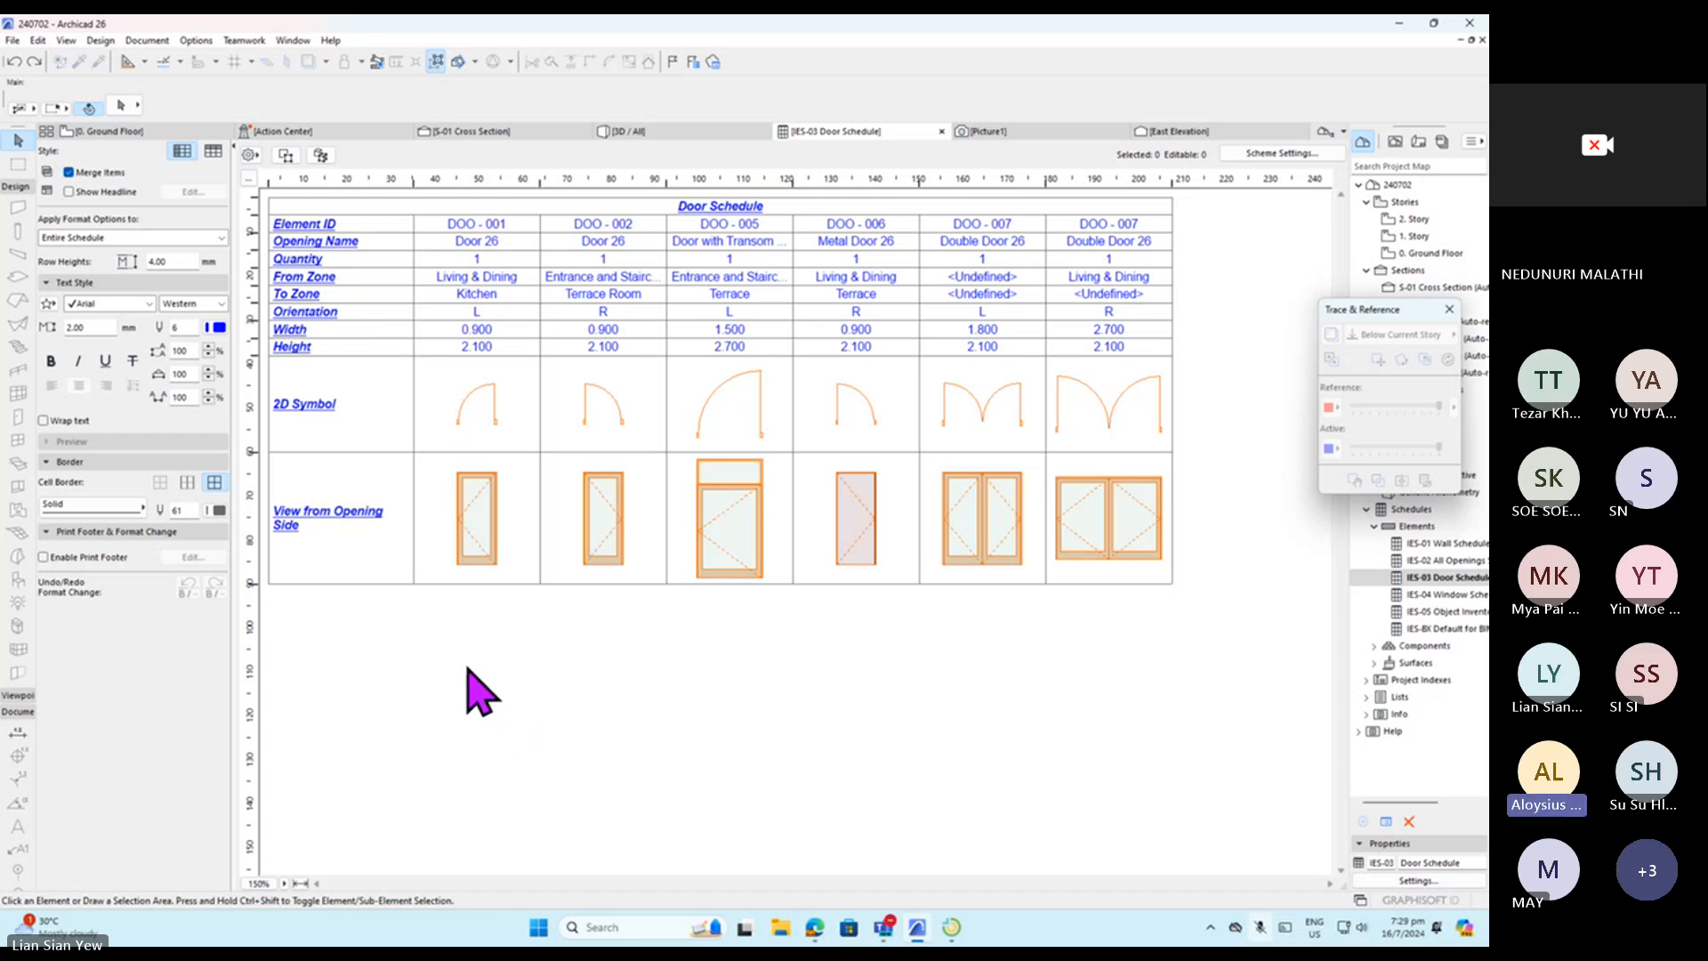
# Try the entire schedule with no cell borders and with partial borders, and restore borders on all sides.
pyautogui.click(160, 482)
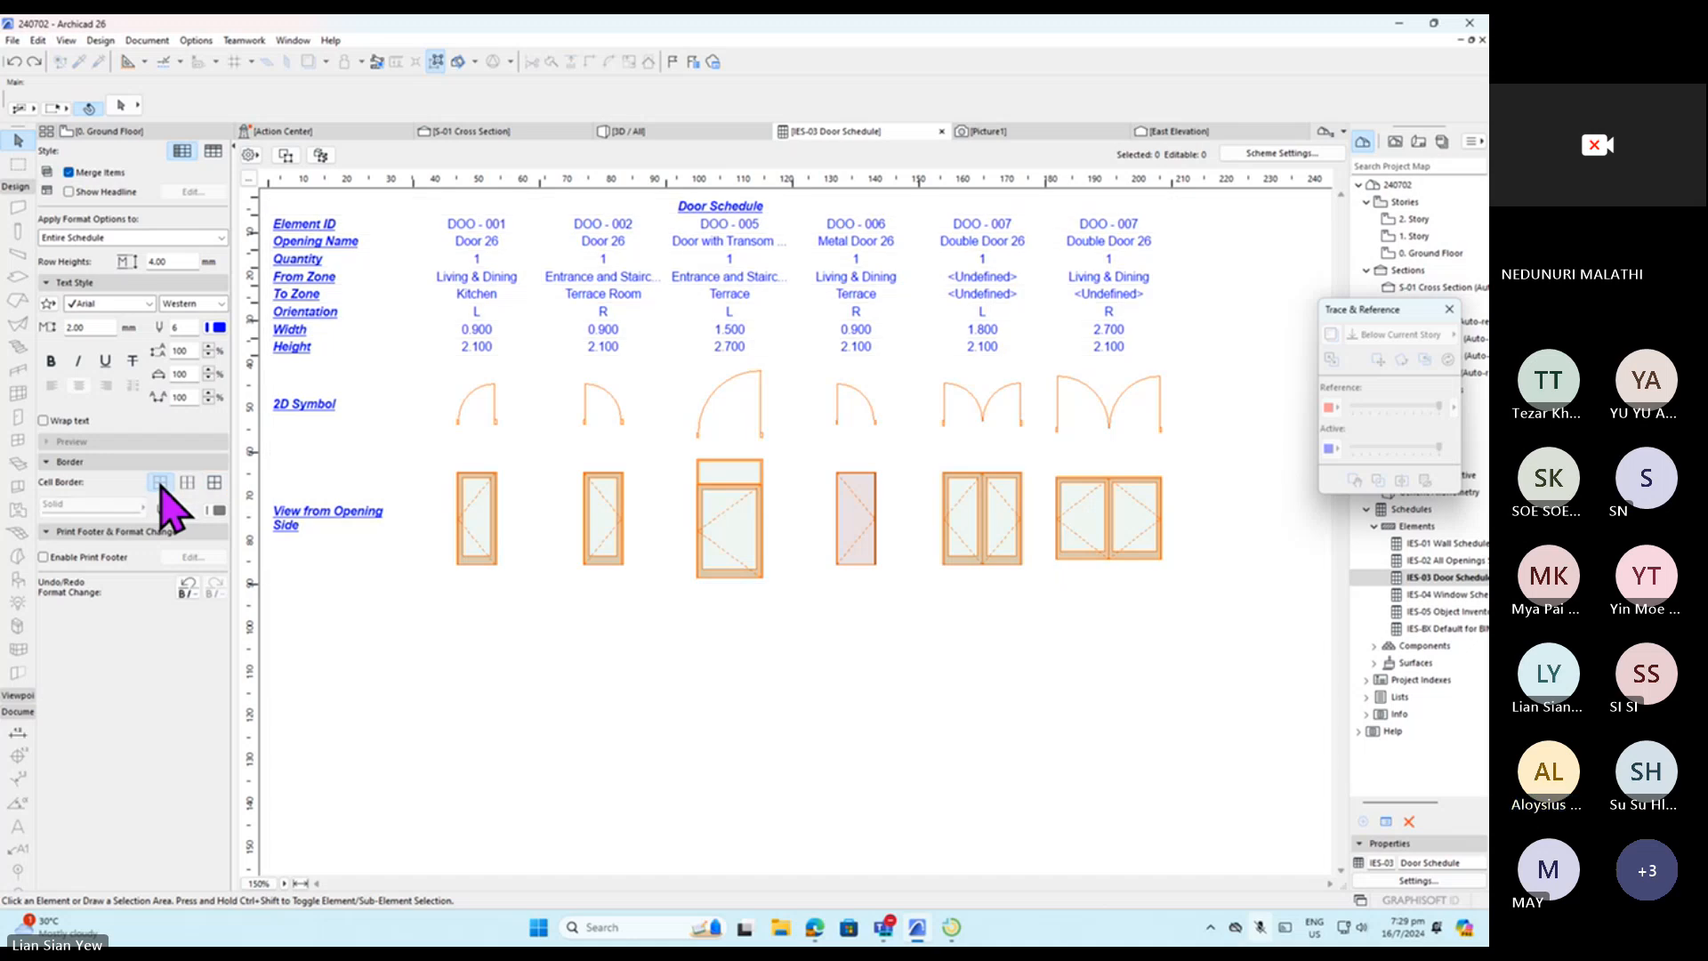
pyautogui.click(187, 482)
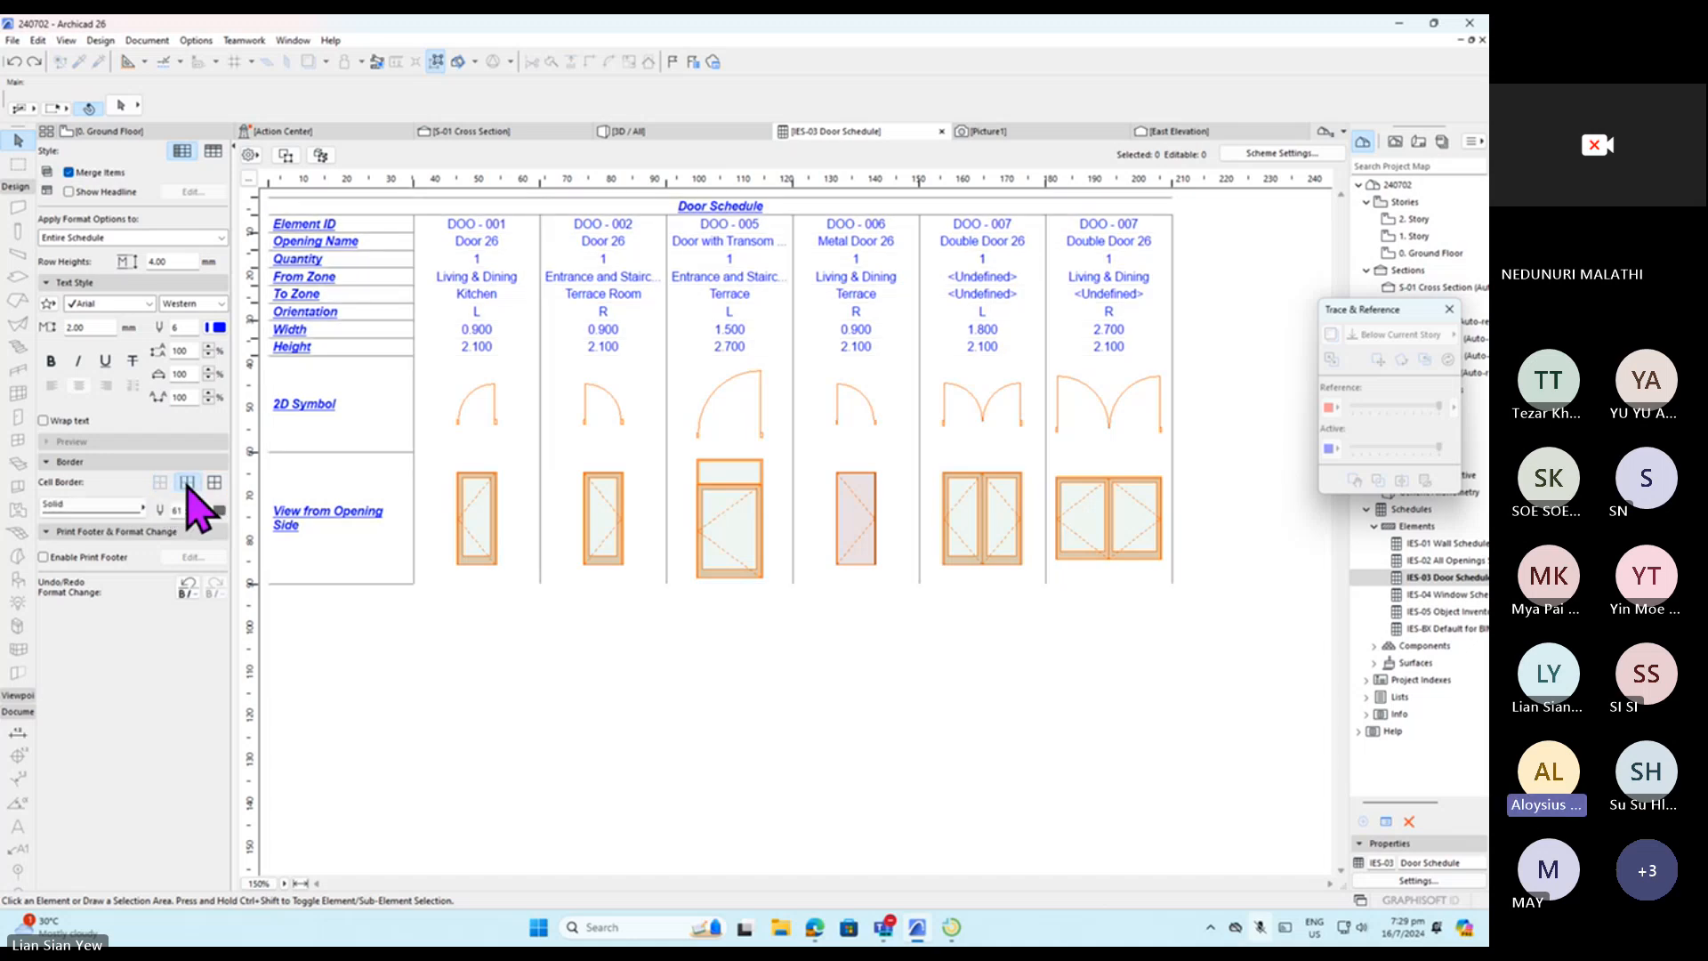
pyautogui.click(214, 485)
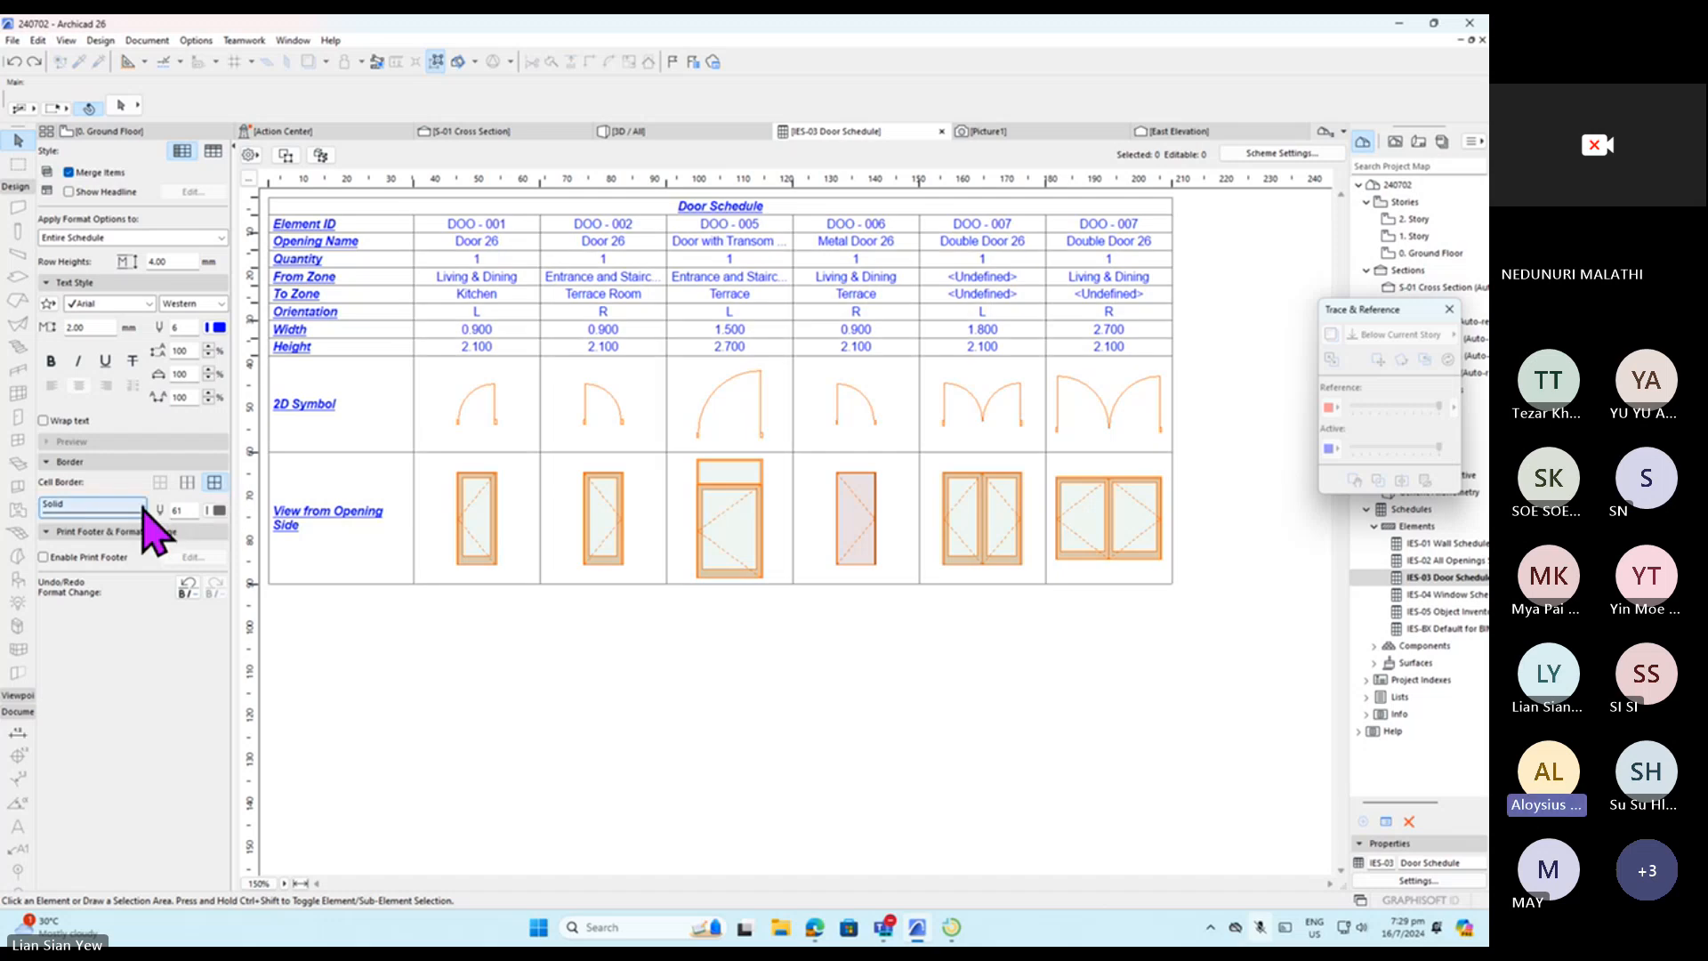
# Try the Dashed Double line type on the schedule's cell borders and return it to Solid.
pyautogui.click(143, 505)
pyautogui.click(229, 552)
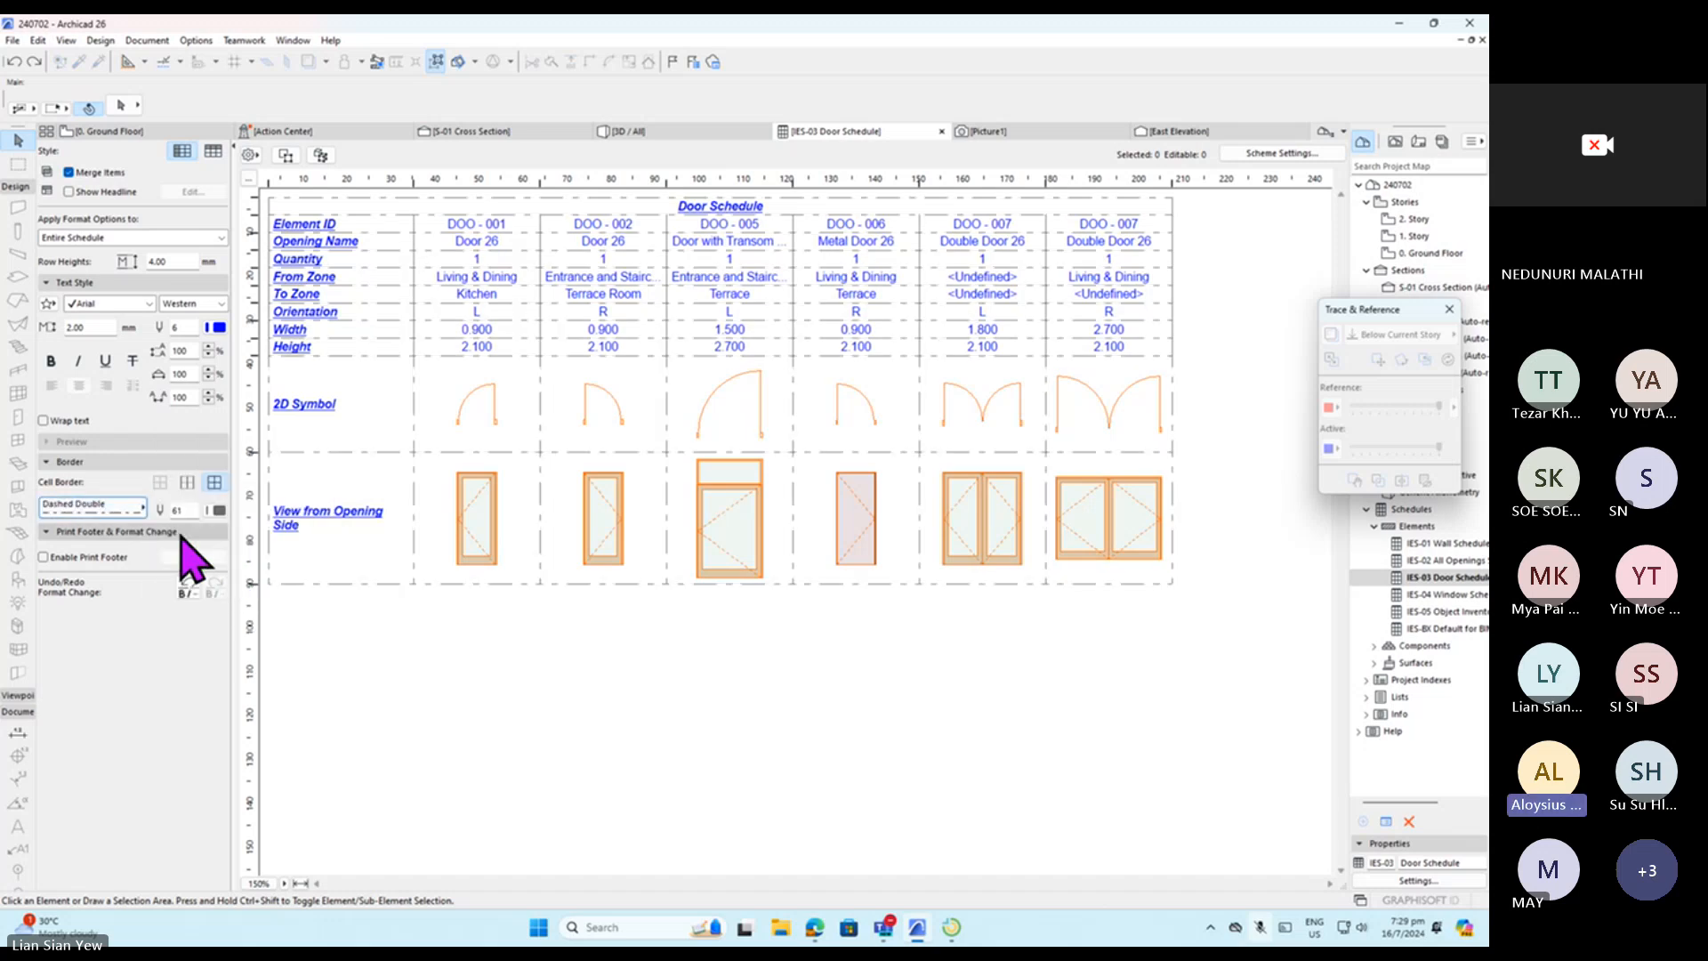
pyautogui.click(140, 516)
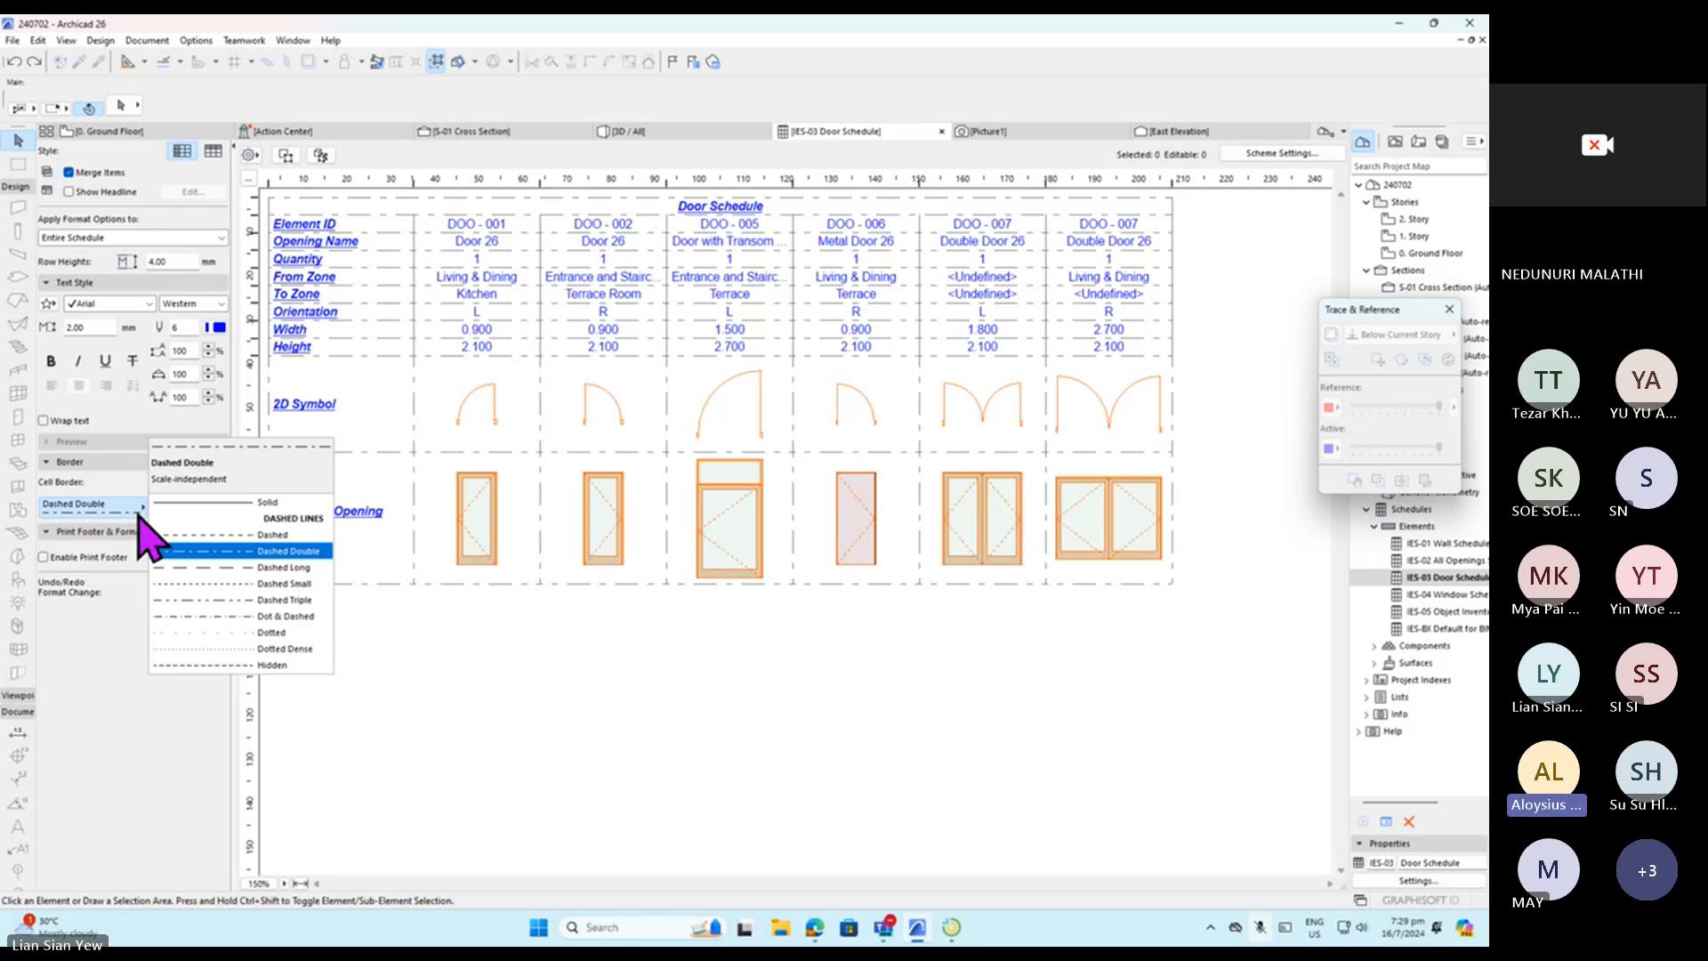
pyautogui.click(205, 503)
# Try red pen 20 on the schedule's cell borders, and set the border pen to 2.
pyautogui.click(216, 510)
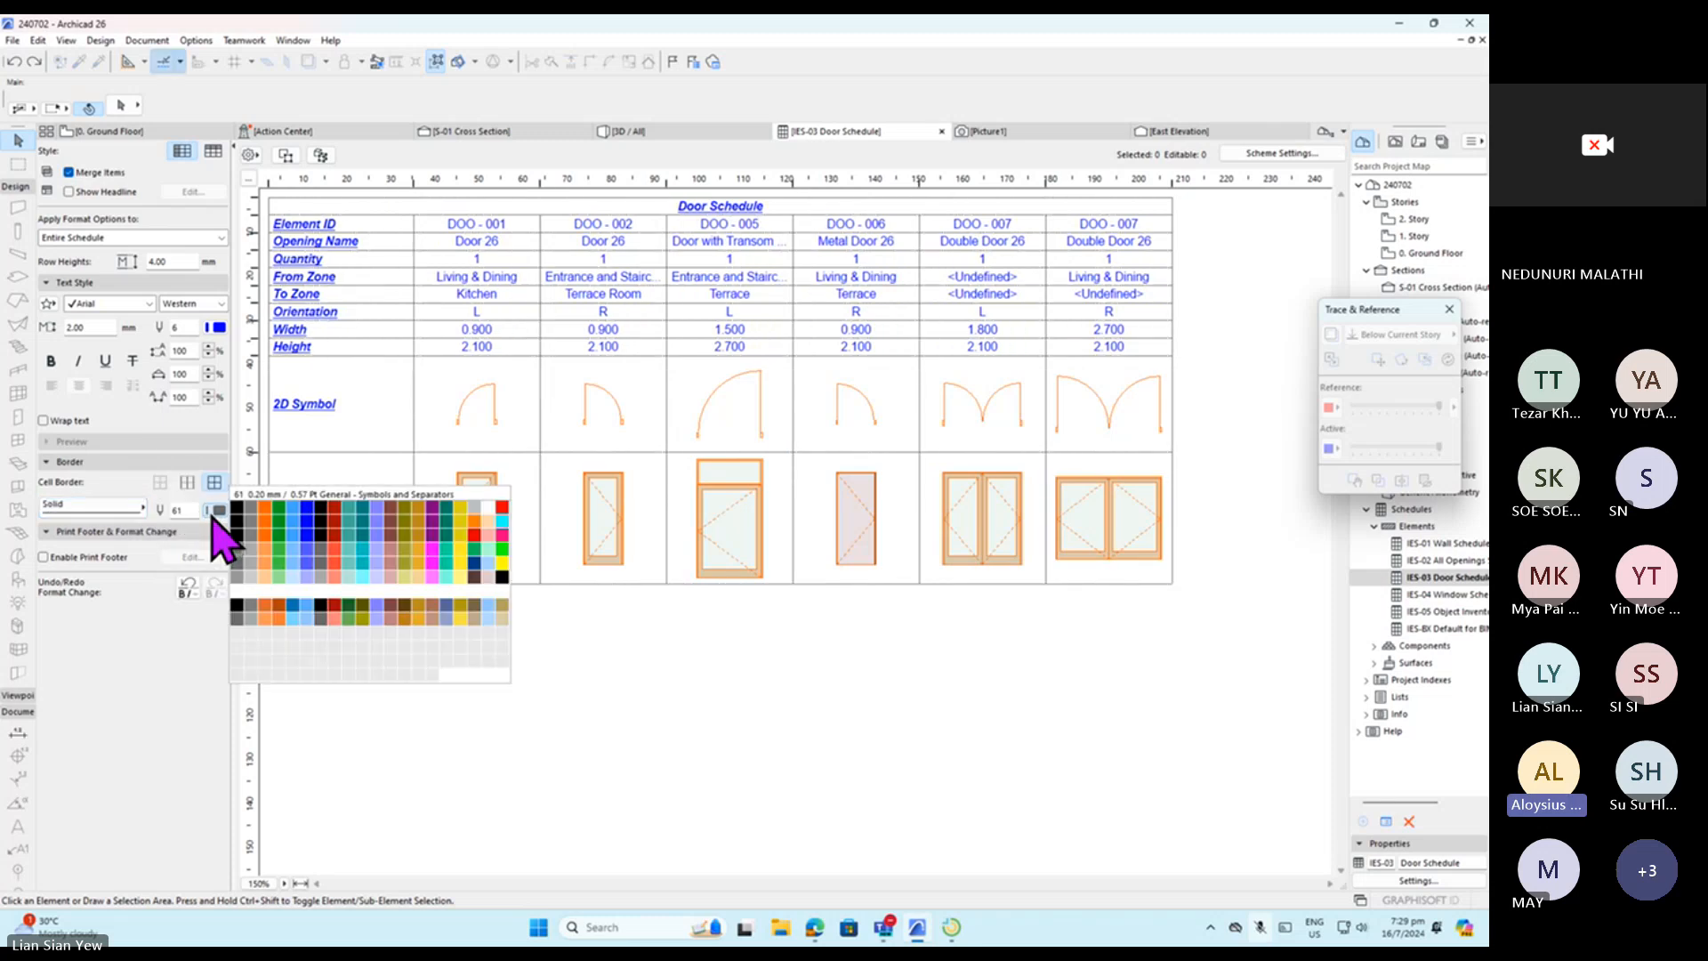
pyautogui.click(502, 507)
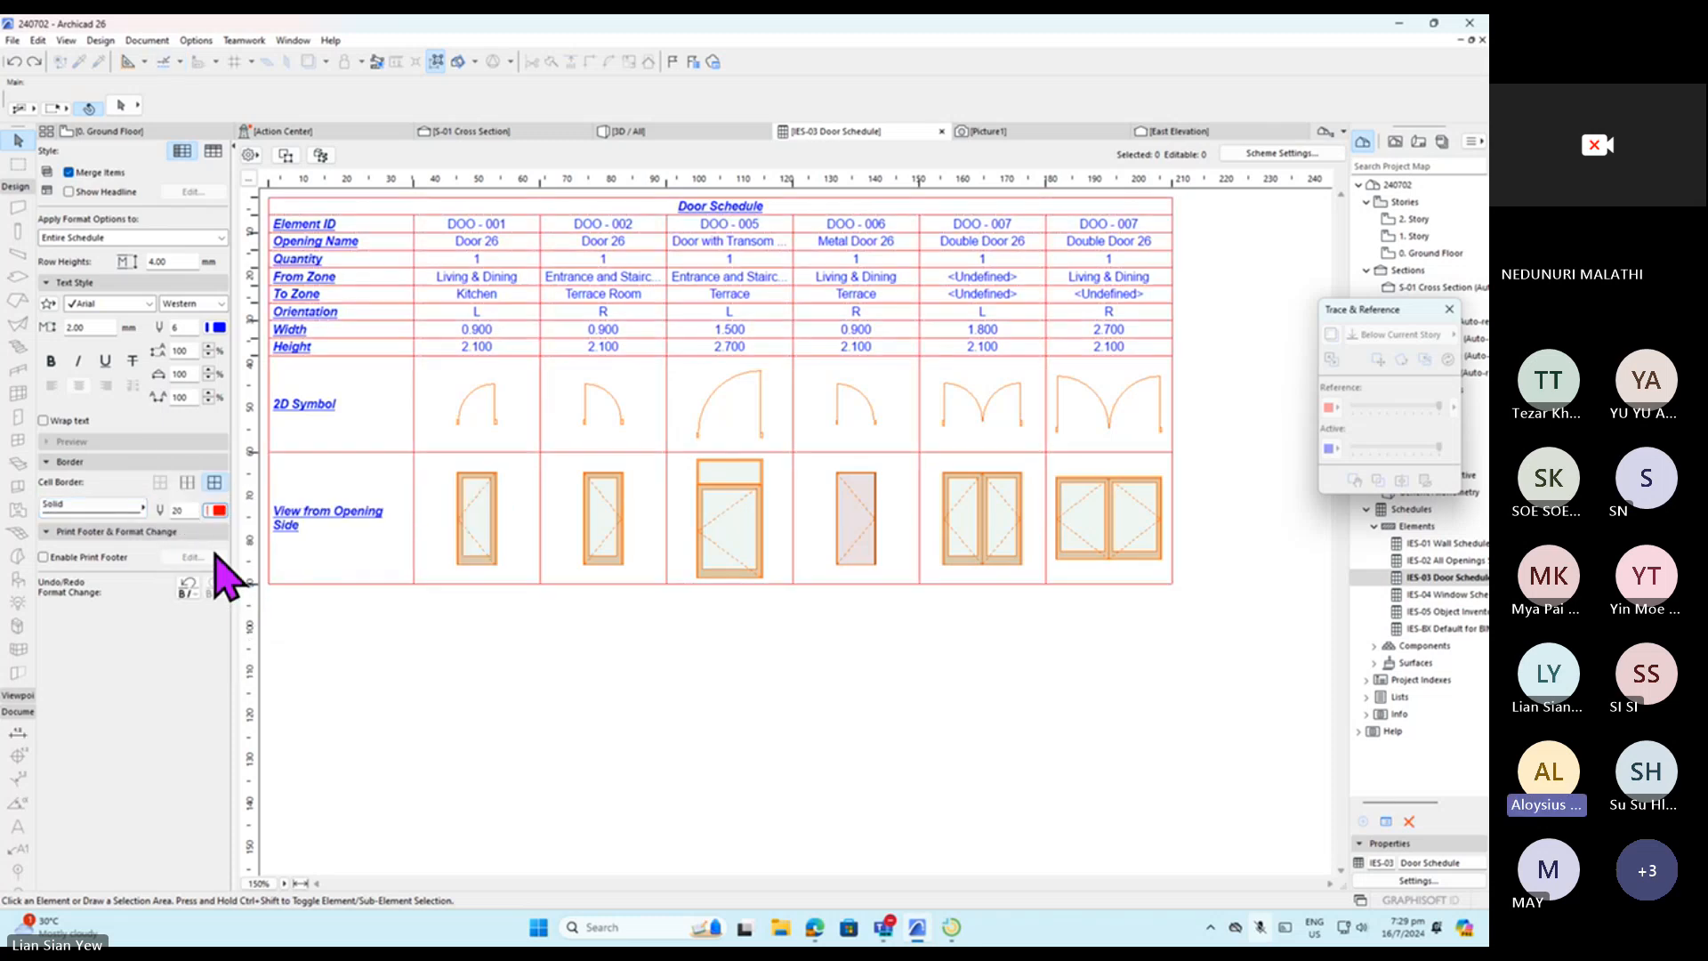
pyautogui.click(215, 512)
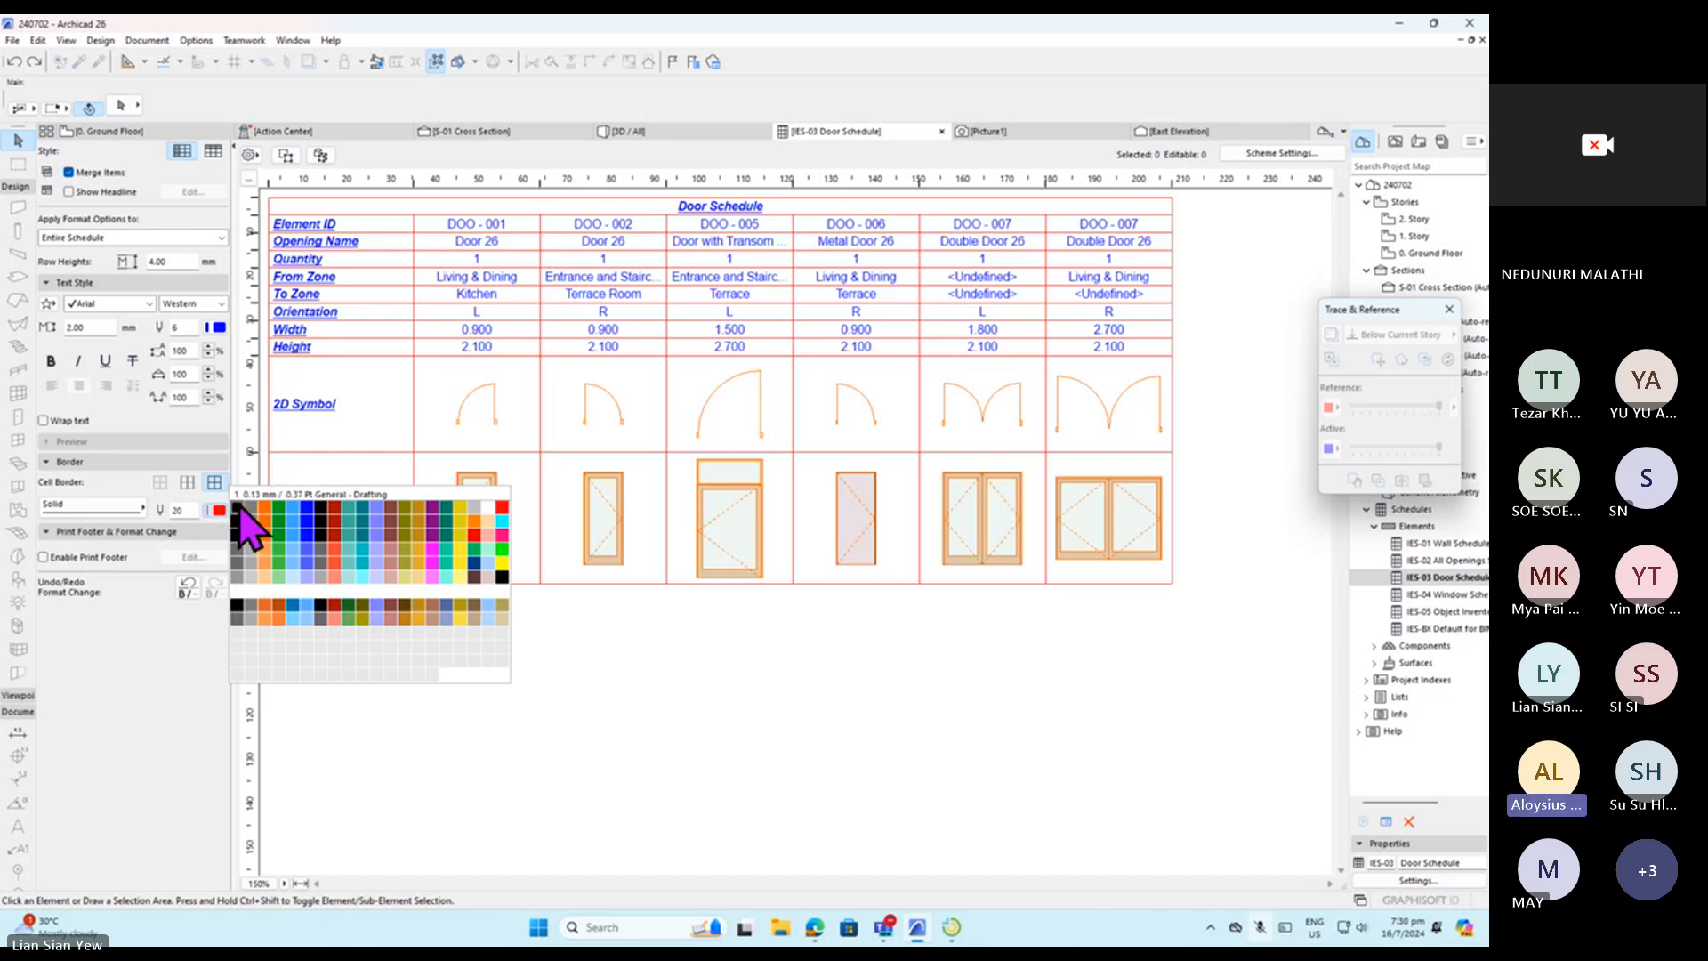
pyautogui.click(237, 513)
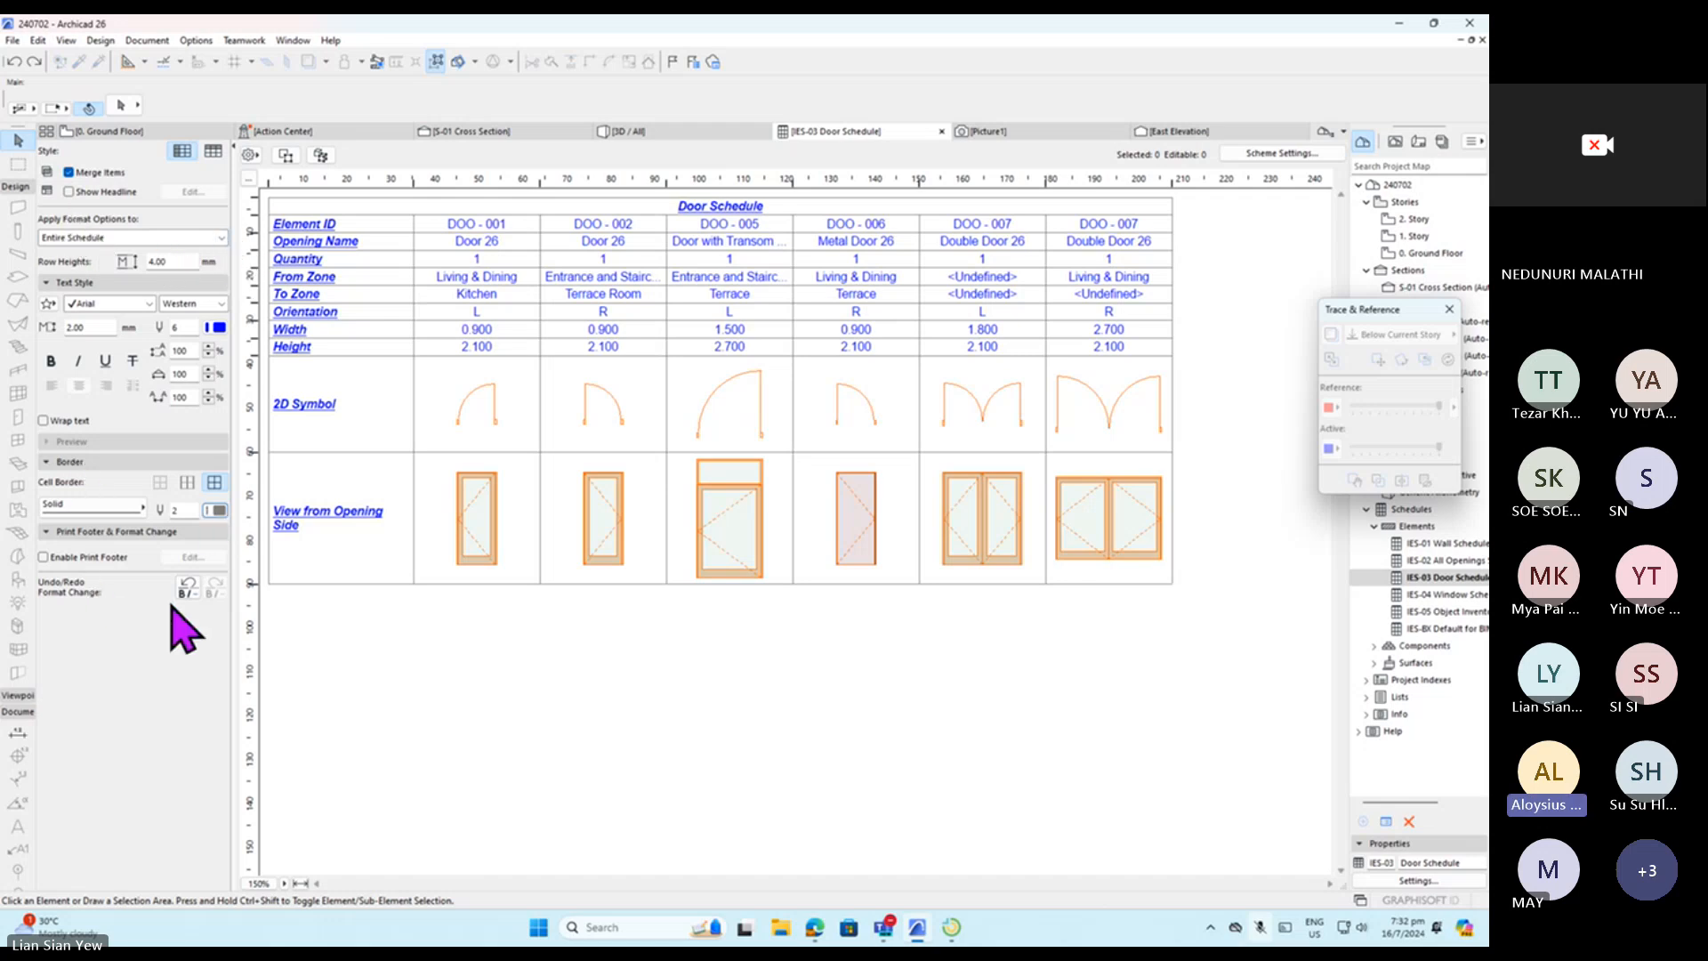
pyautogui.click(1301, 157)
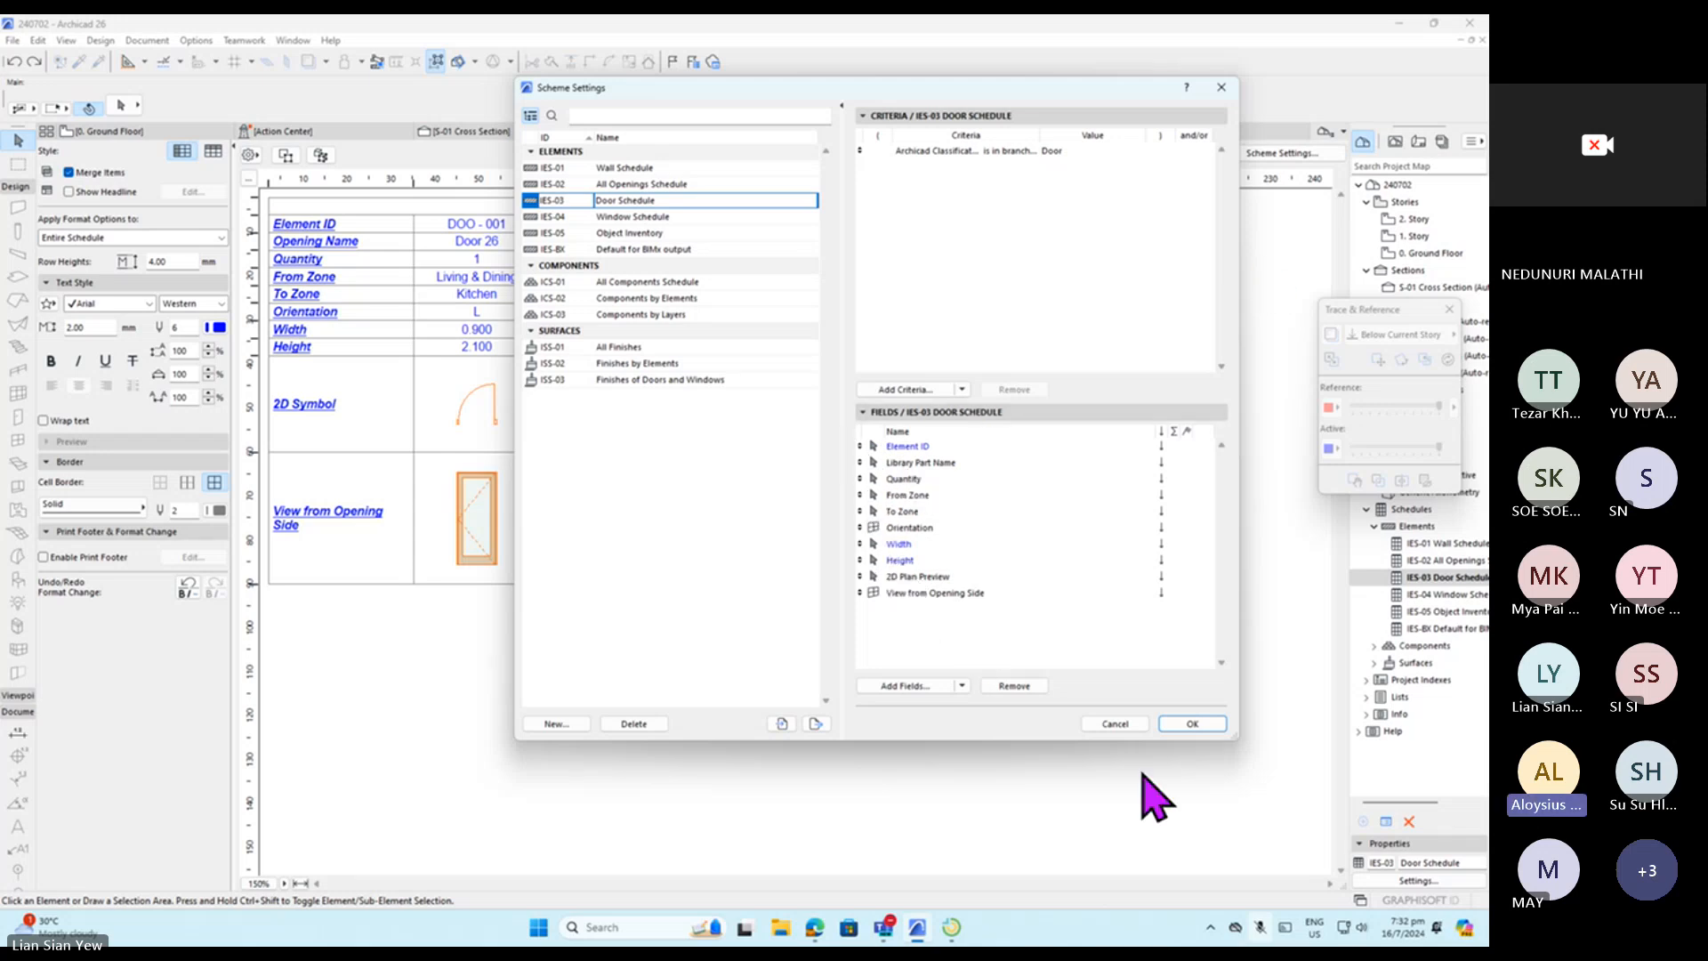
pyautogui.click(1190, 724)
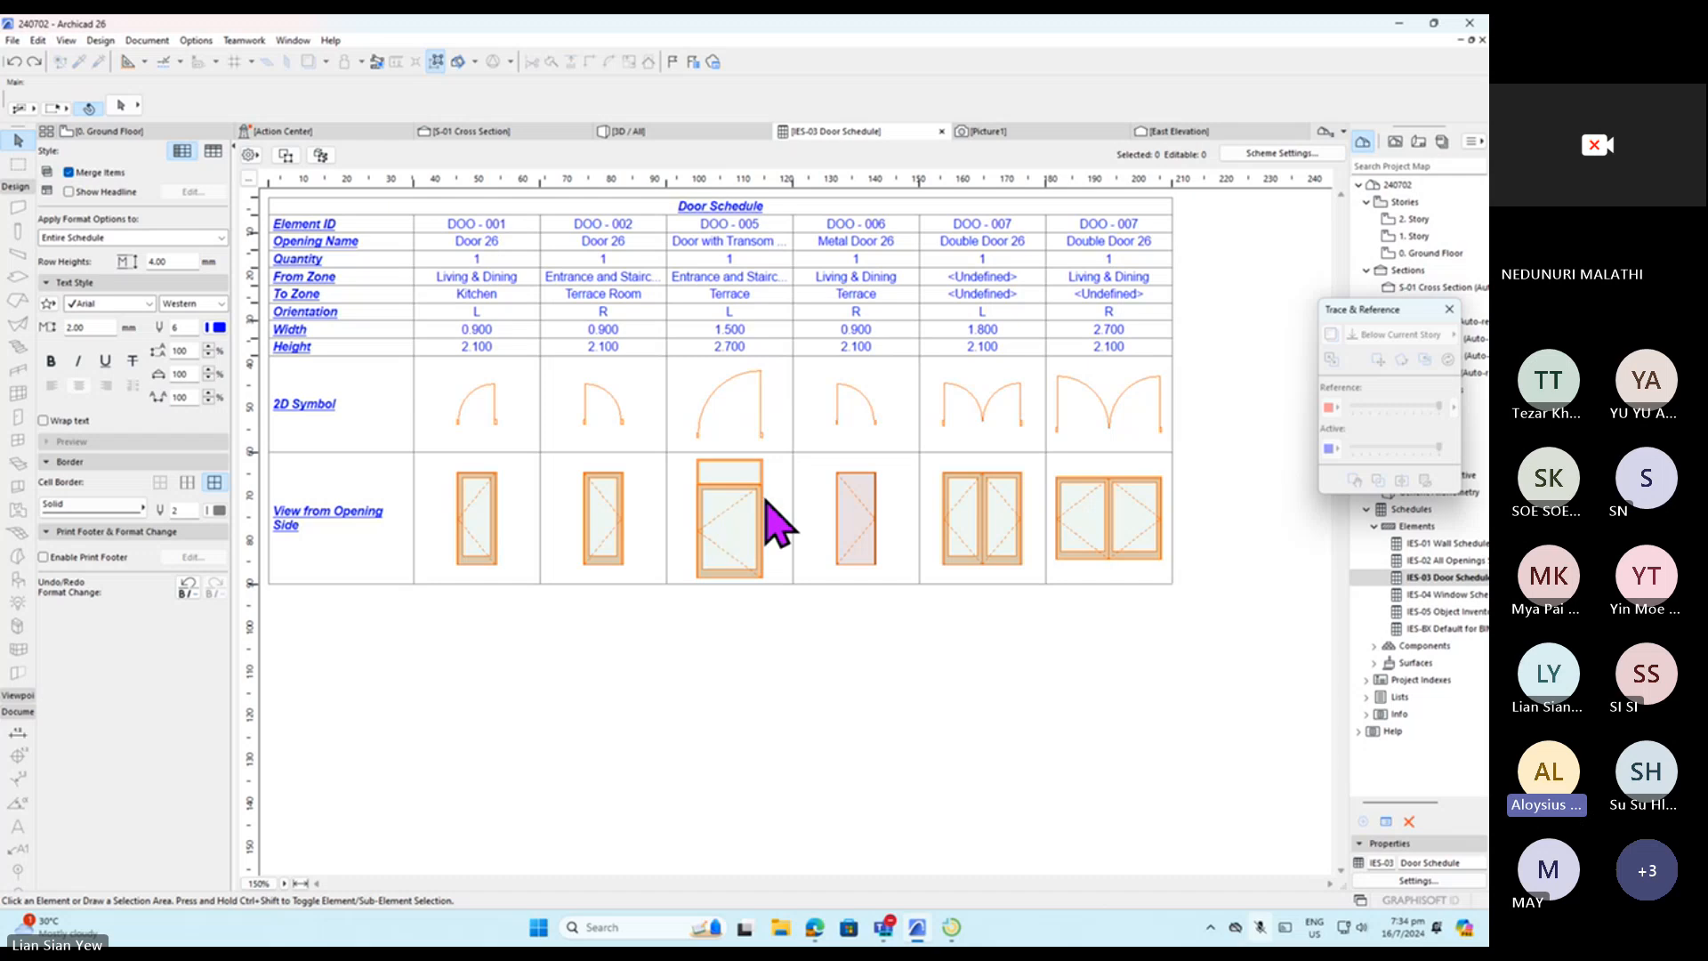
# Set the width of door DOO-005 to 3000 in the door schedule.
pyautogui.click(763, 346)
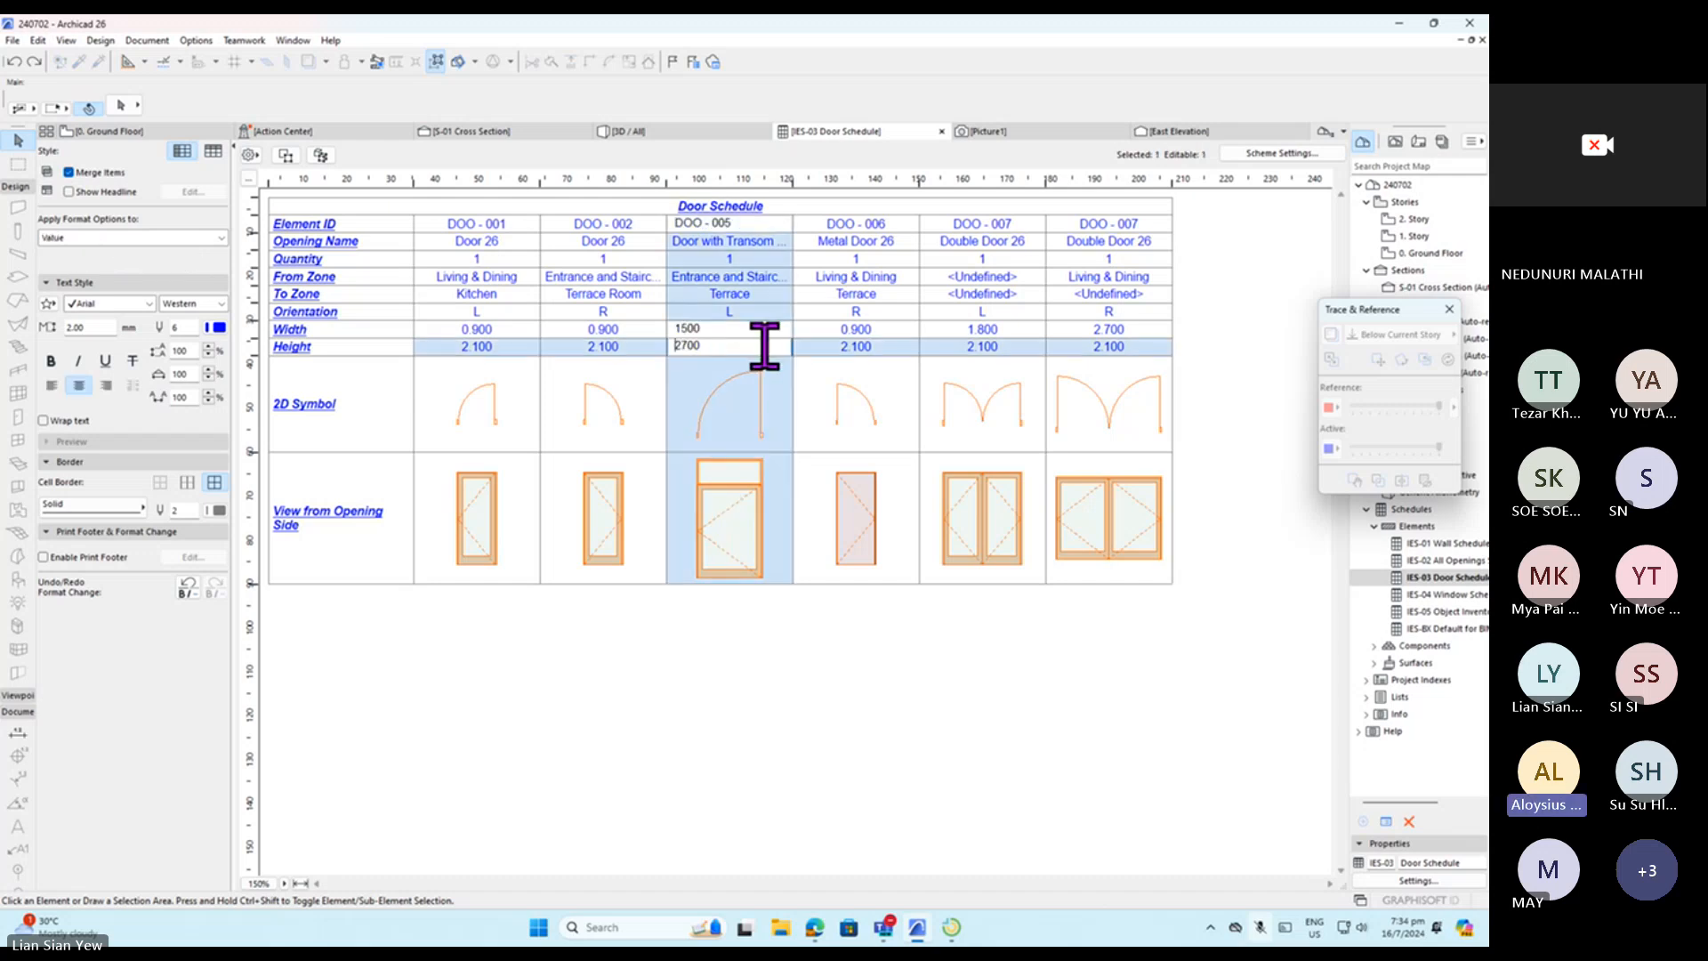
pyautogui.click(712, 330)
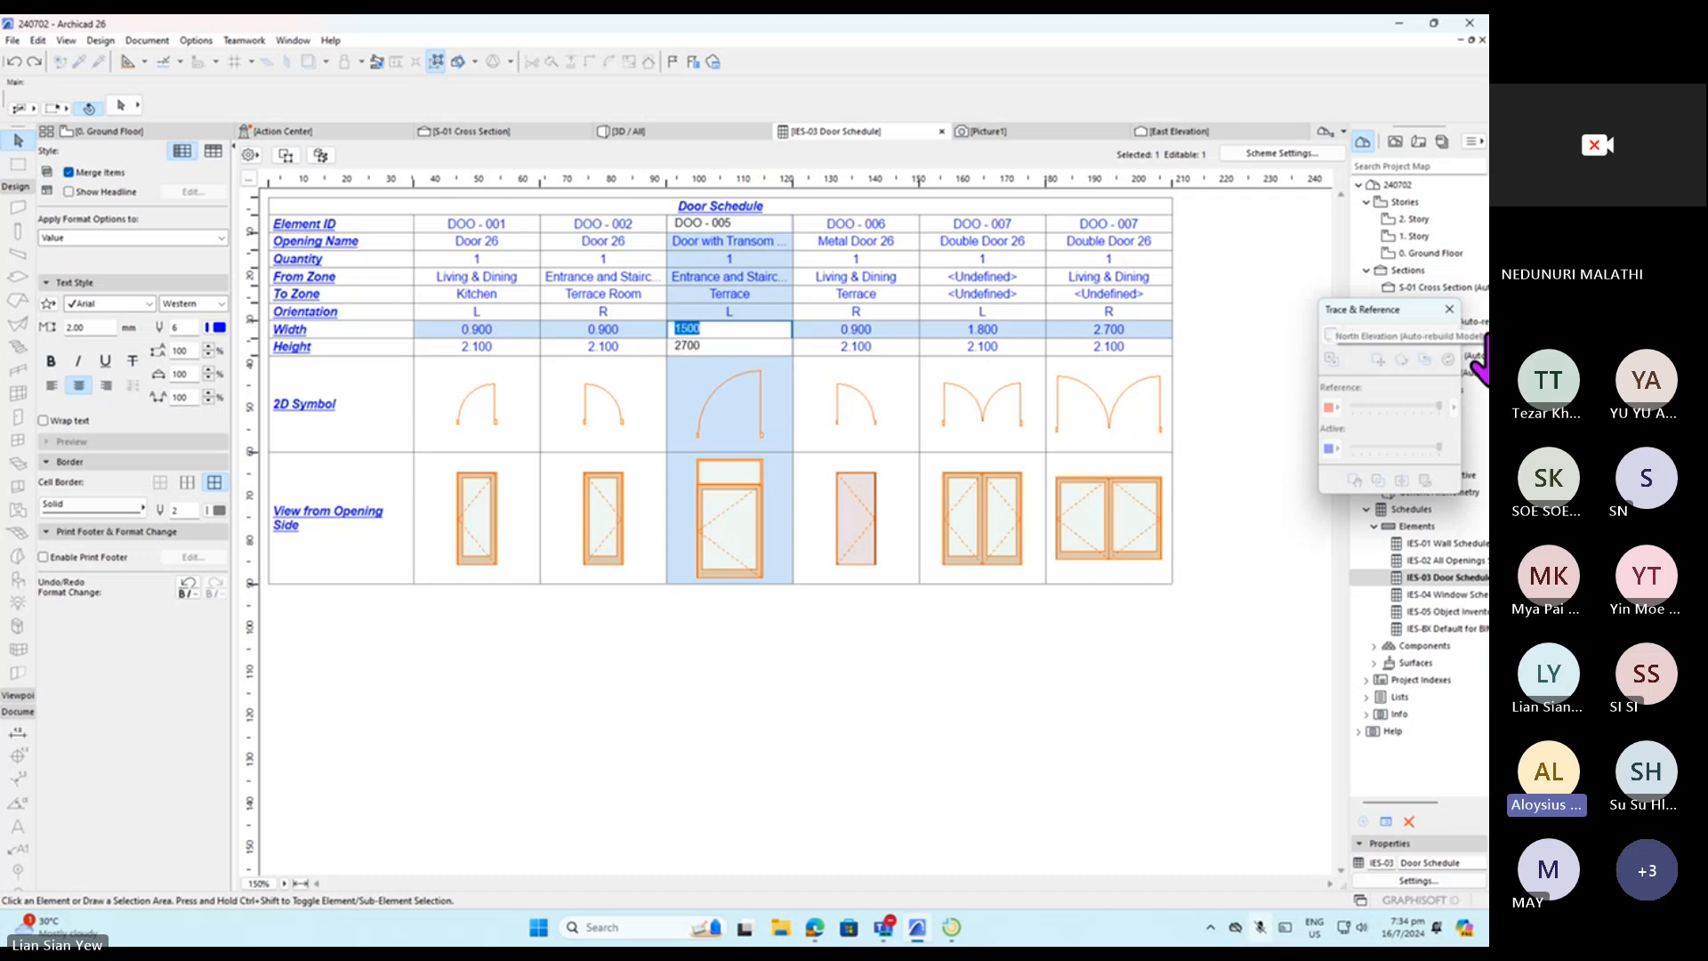
pyautogui.write('3000')
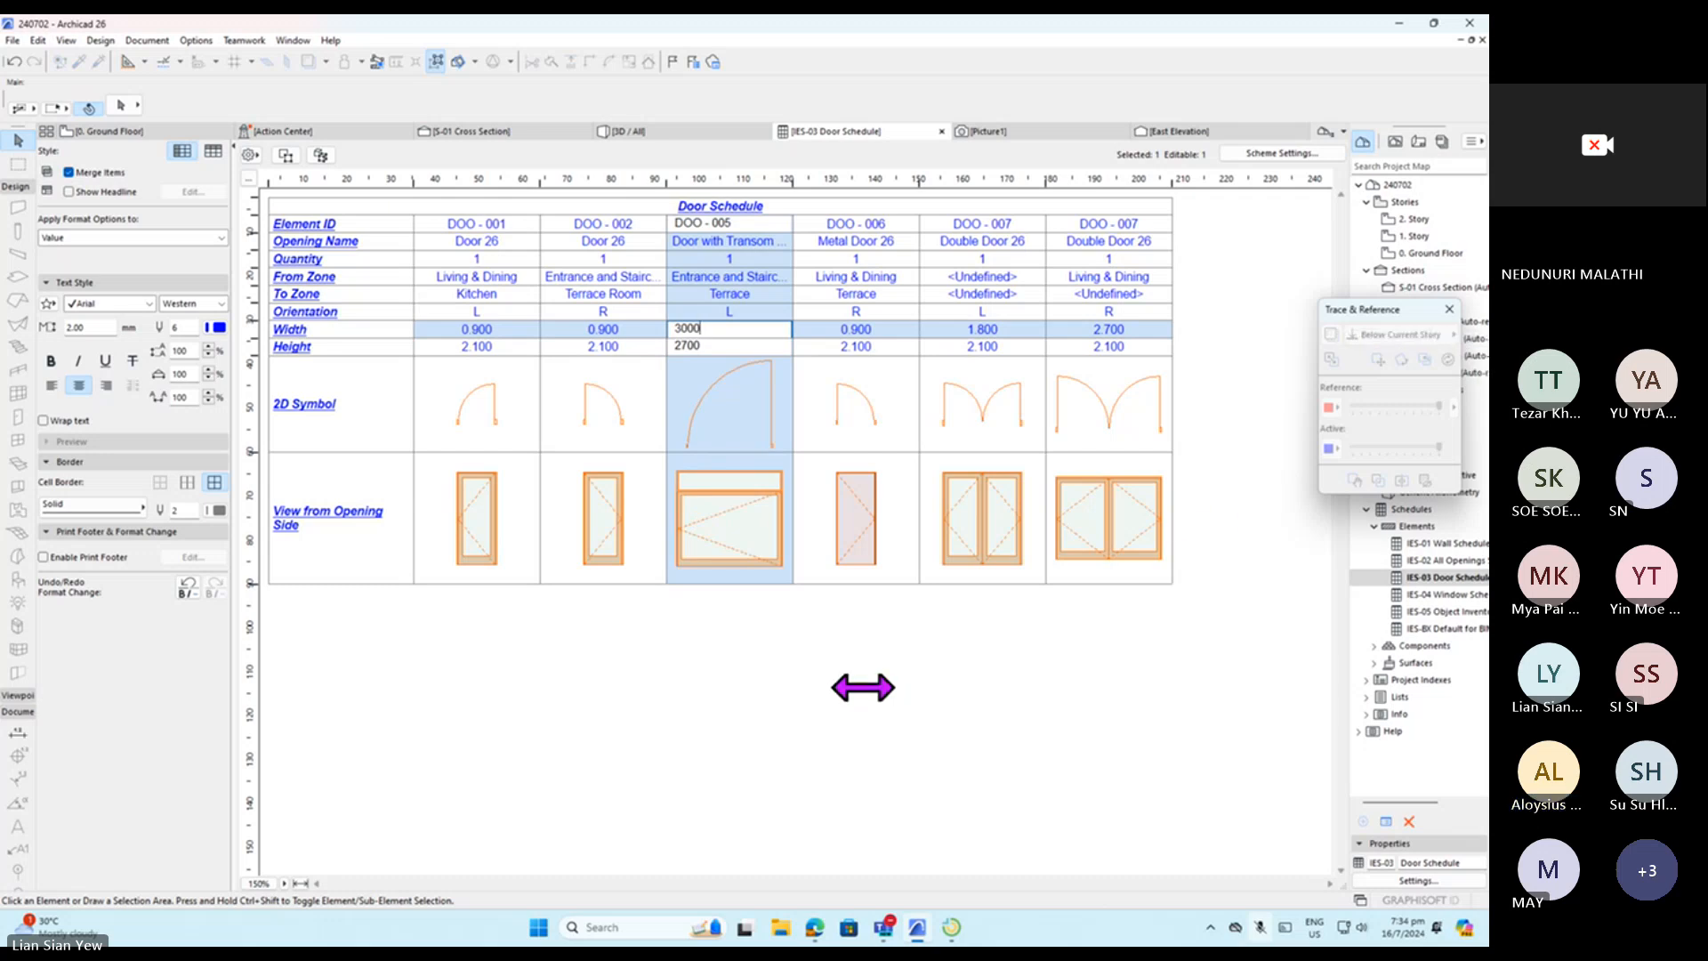
# Select the Door with Transom 26 in the 3D view and move it along its wall towards the outer corner of the building.
pyautogui.moveTo(404, 134)
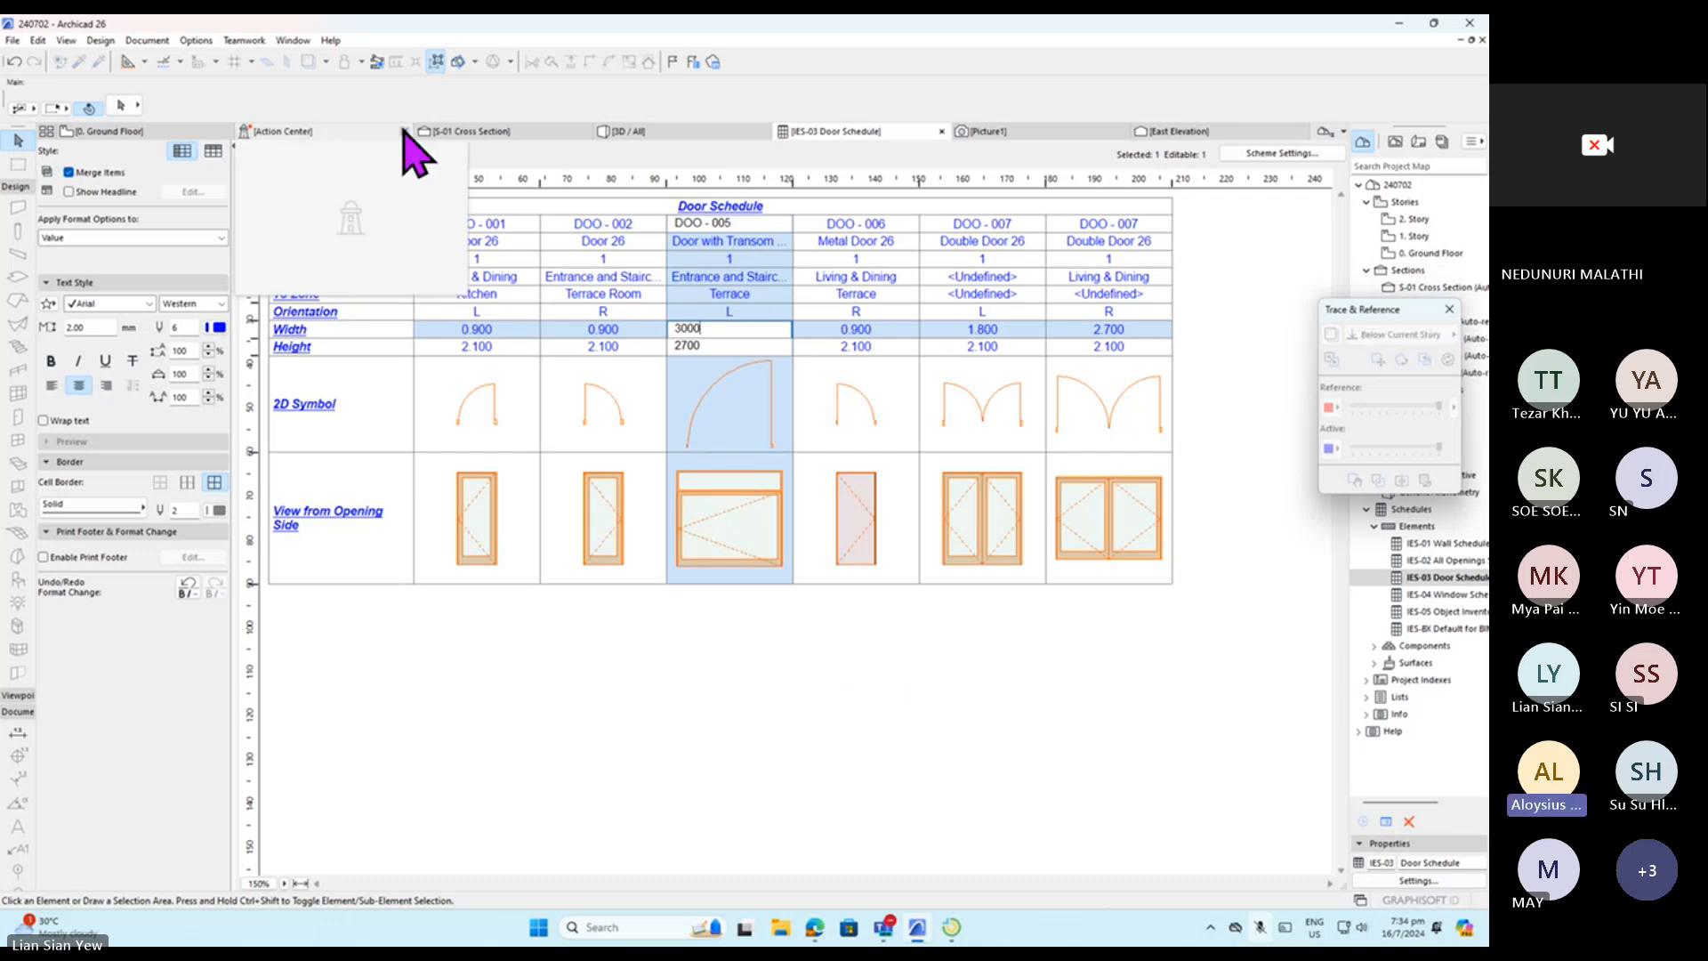
pyautogui.click(683, 135)
pyautogui.scroll(-3, 1041, 614)
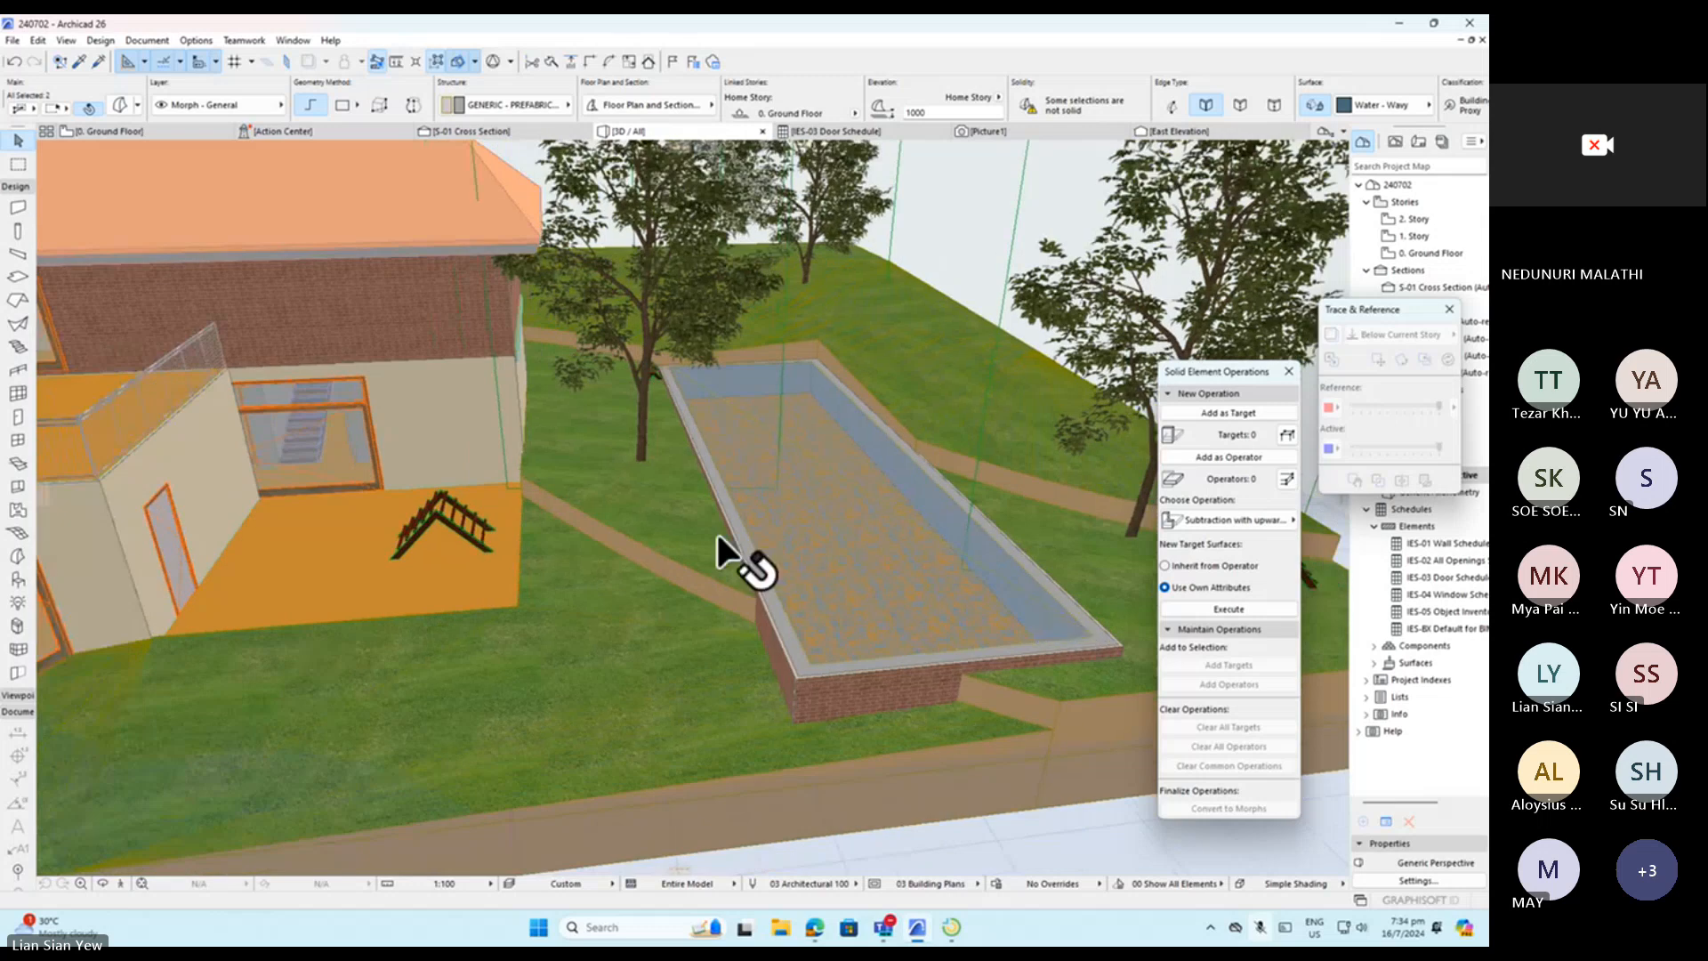
pyautogui.scroll(3, 311, 355)
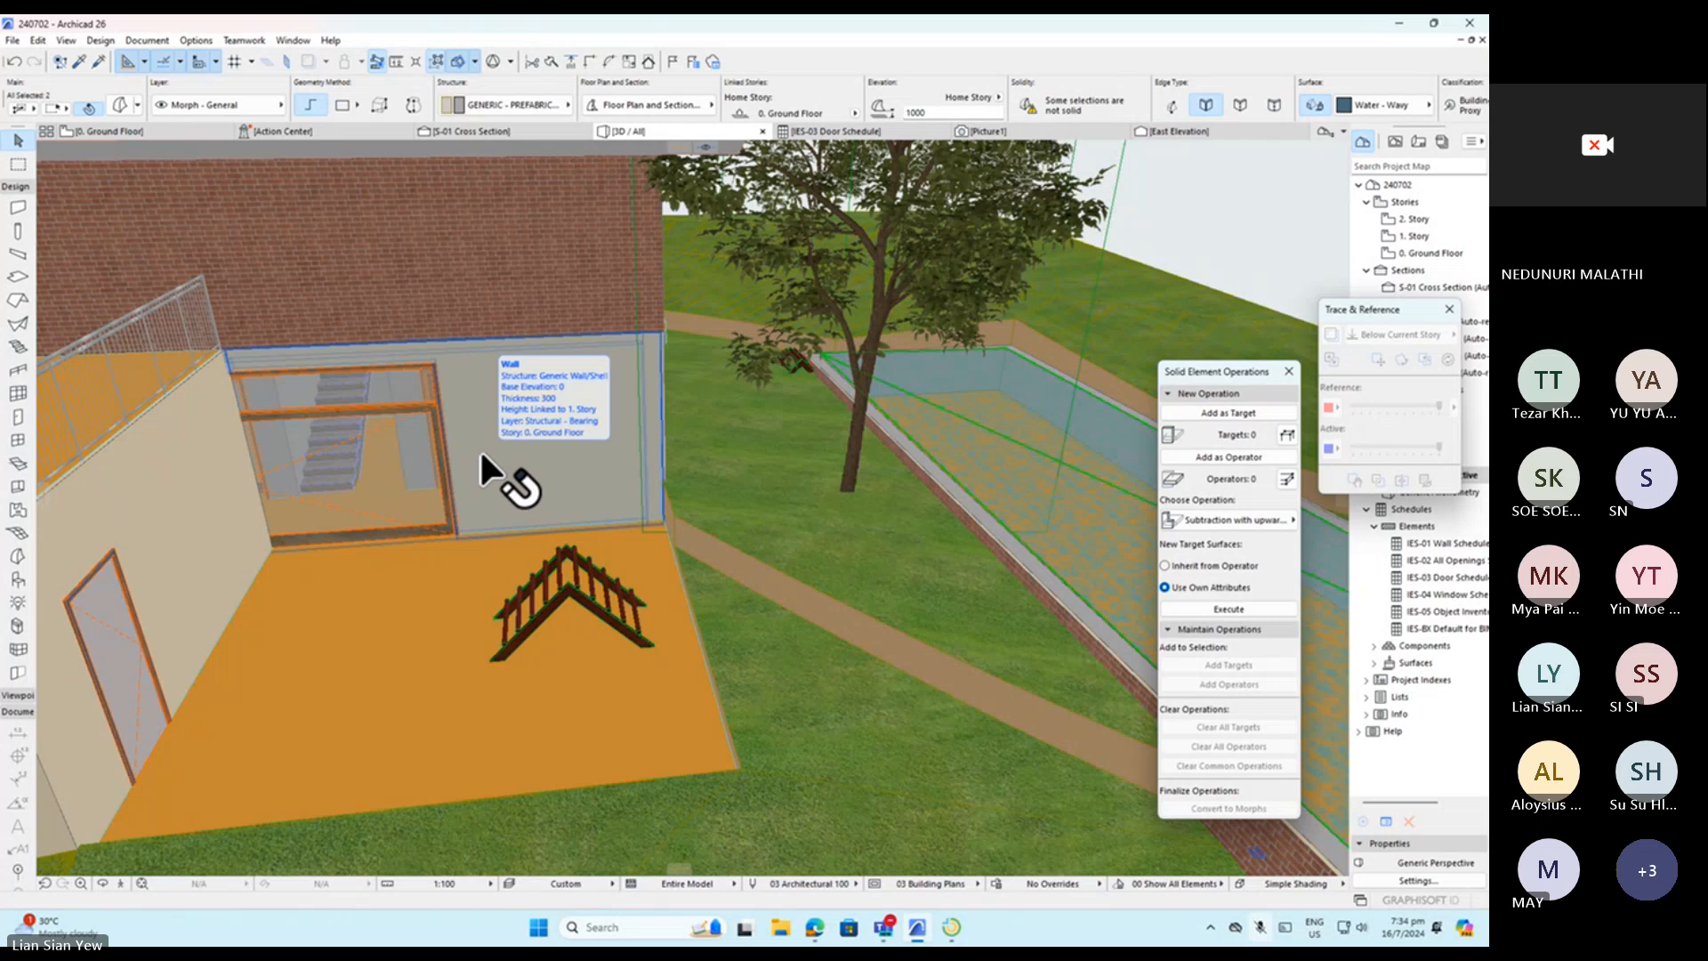
pyautogui.click(442, 488)
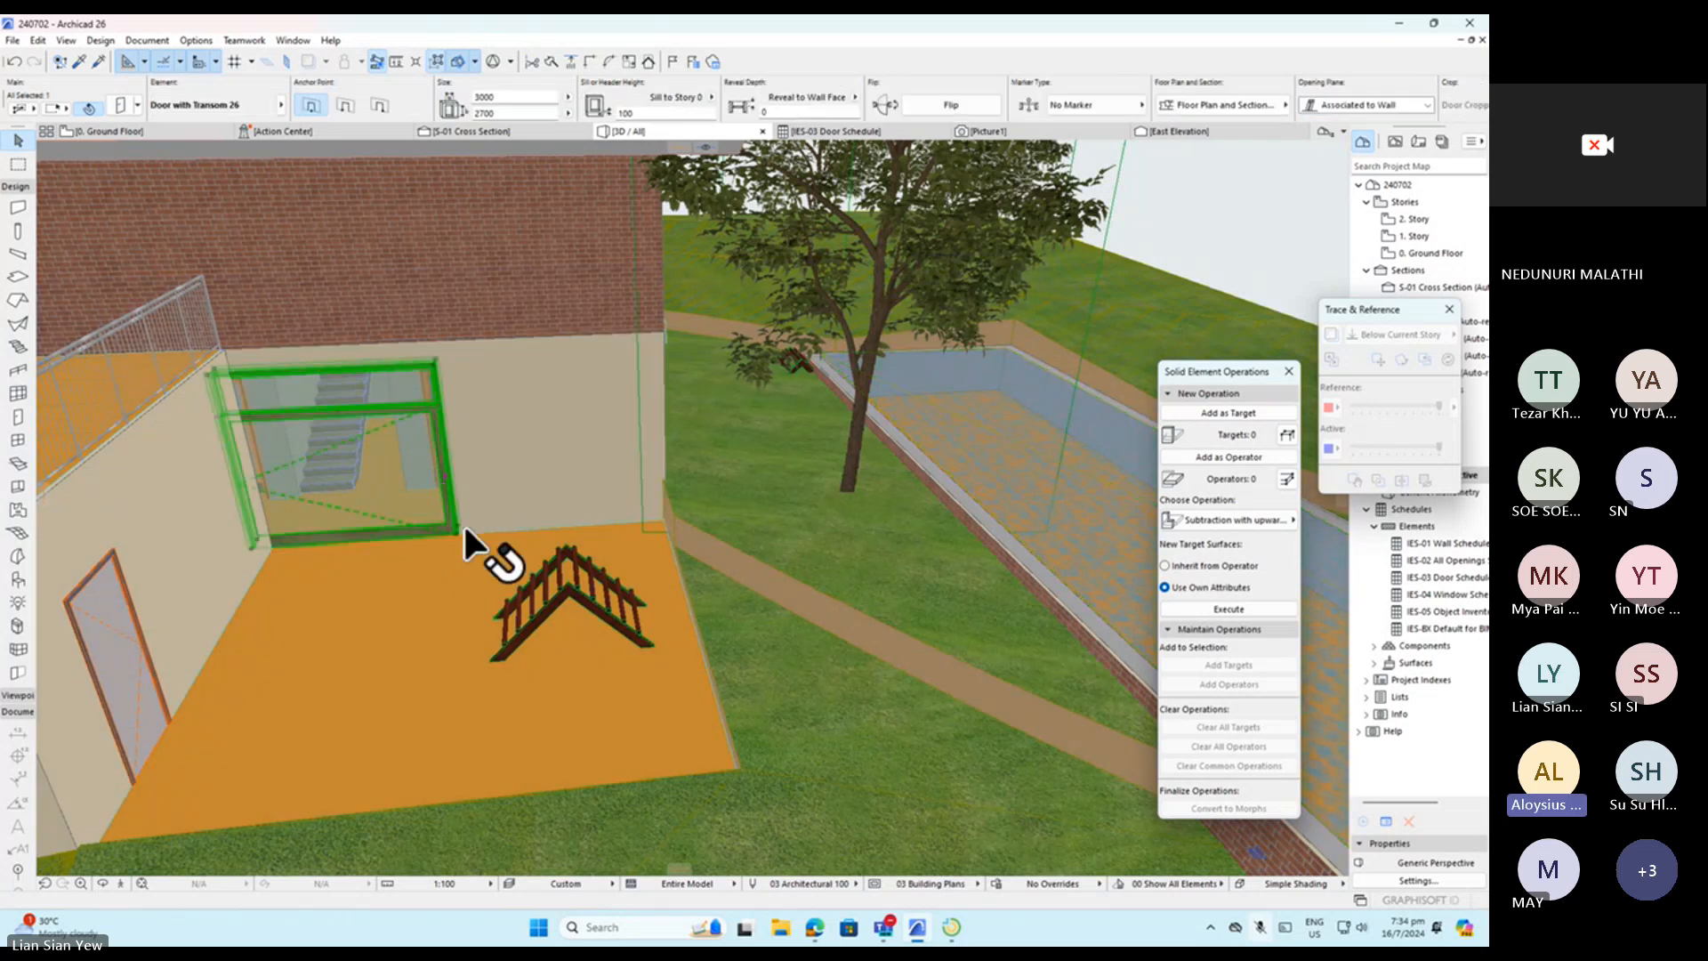
pyautogui.click(520, 512)
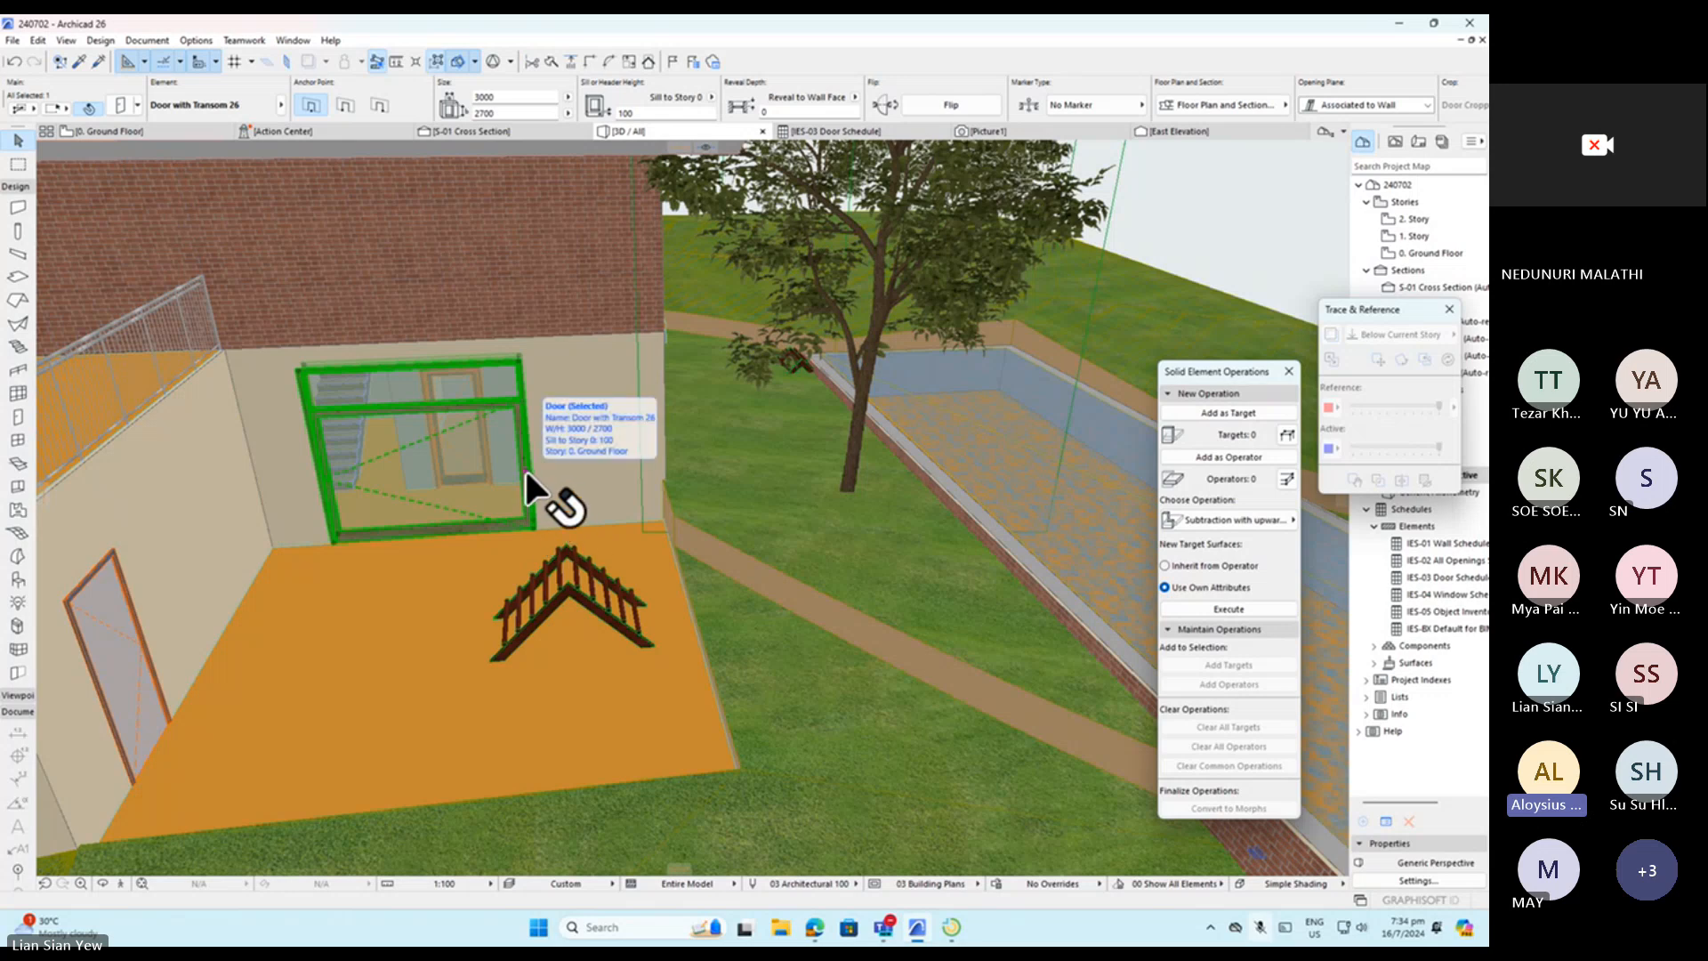
pyautogui.click(525, 467)
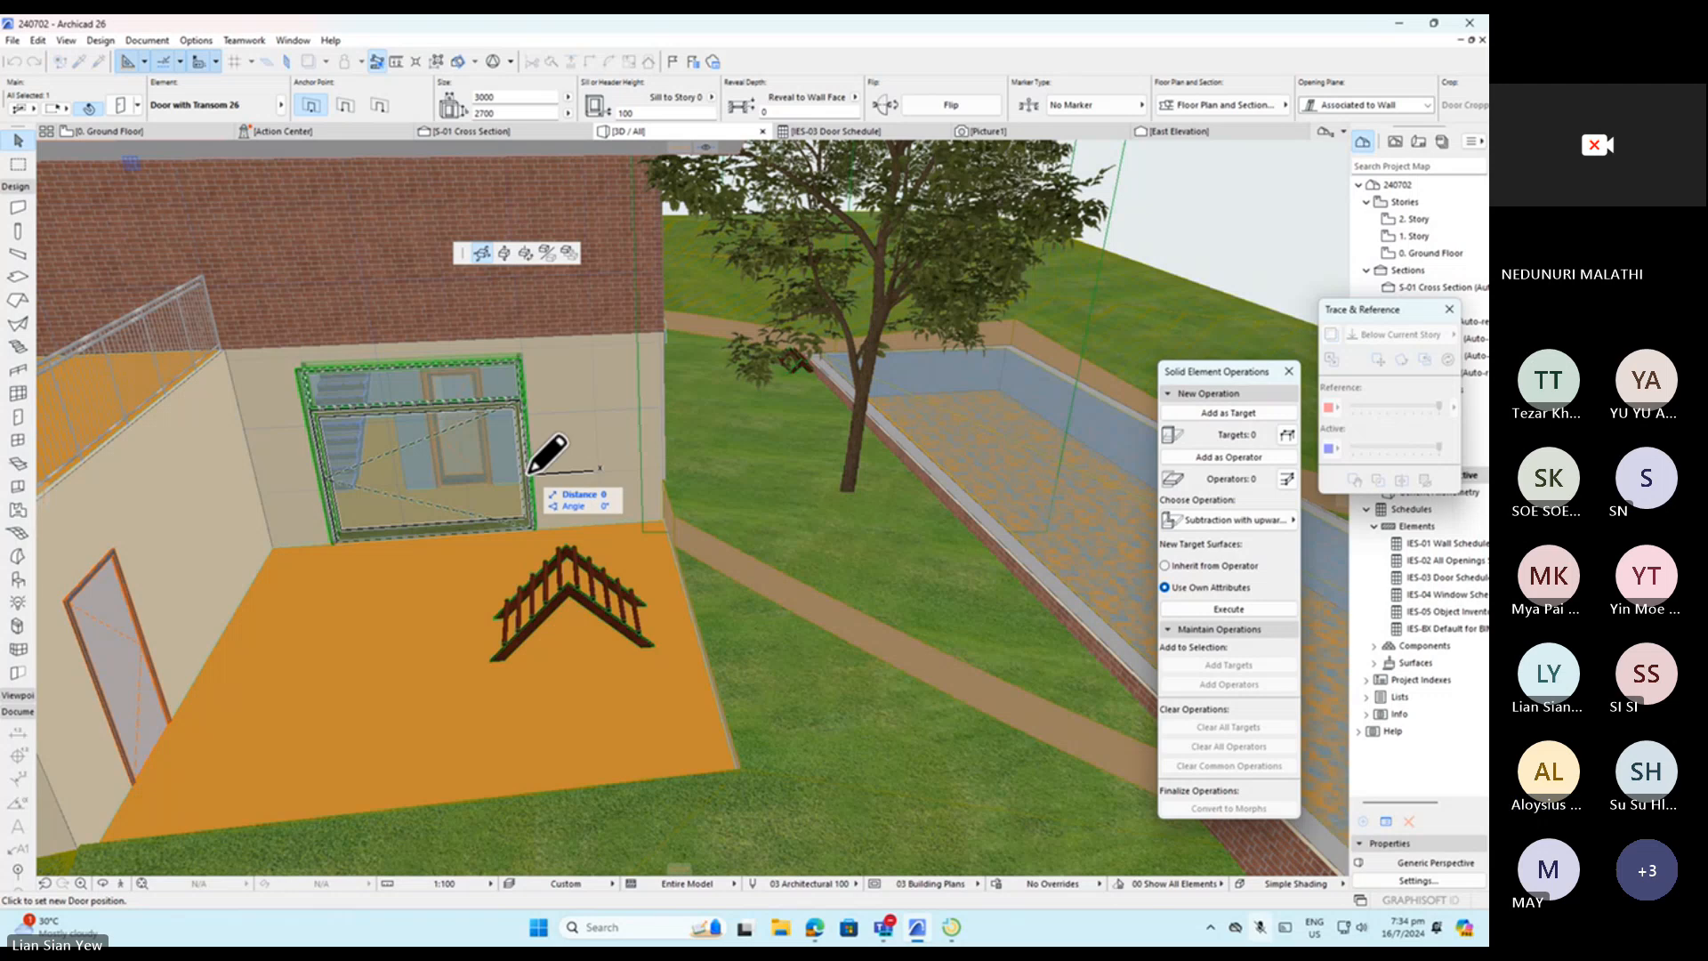
pyautogui.press('Escape')
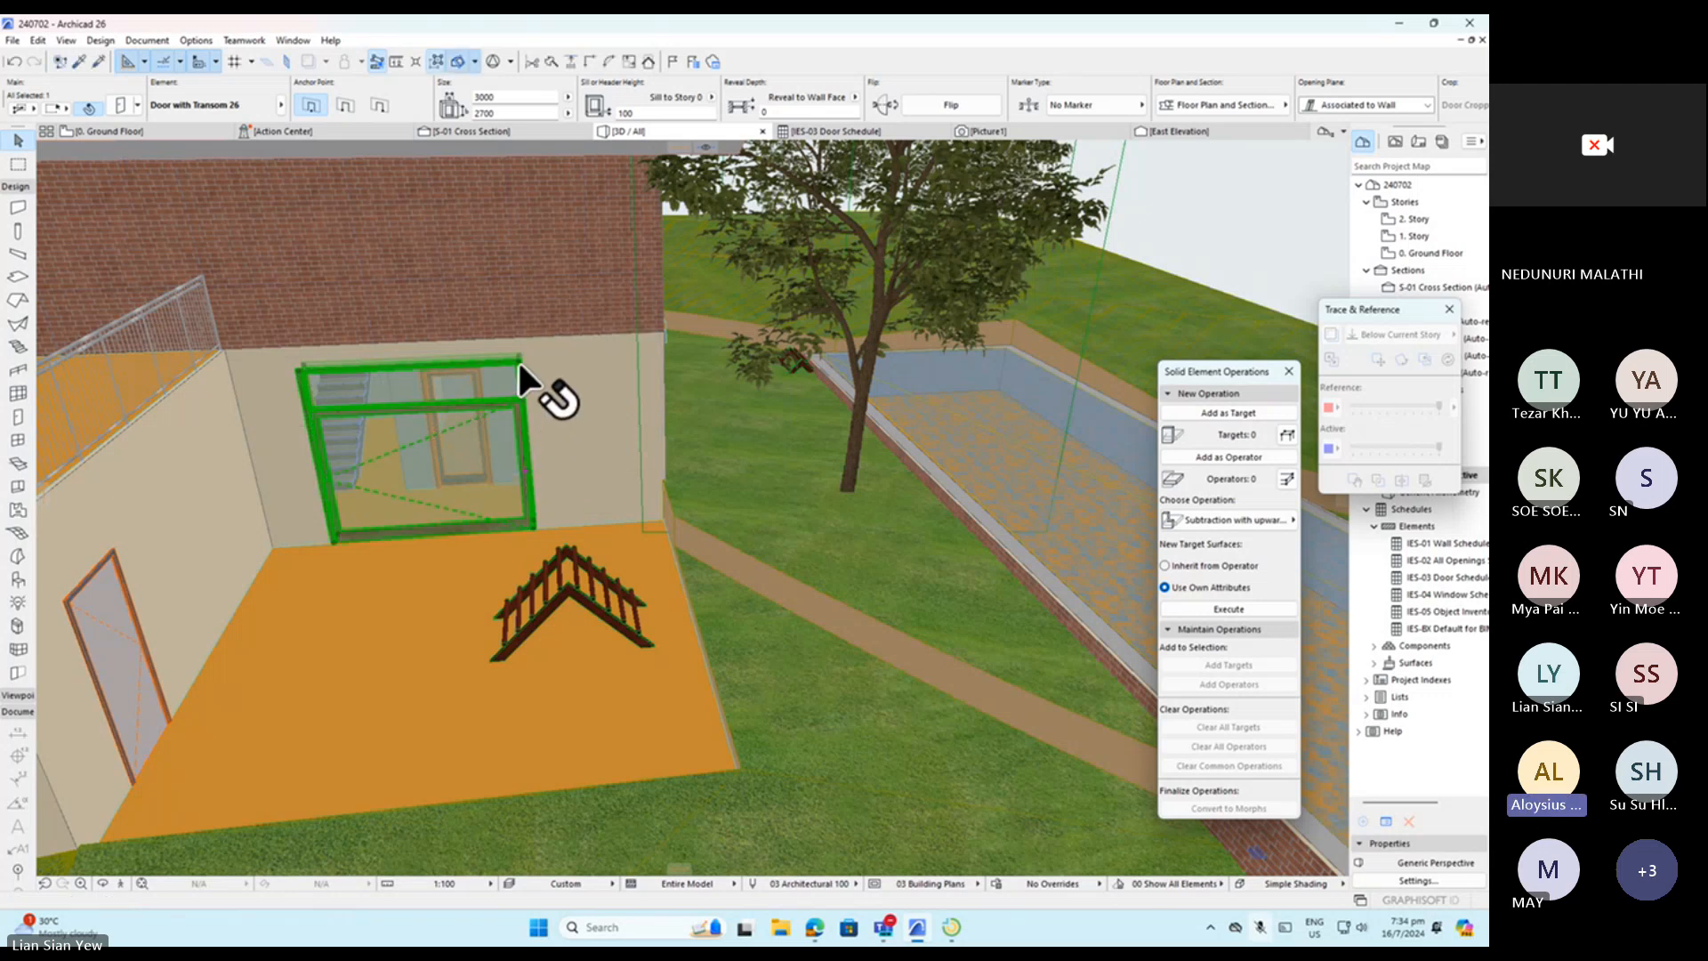
pyautogui.scroll(3, 518, 360)
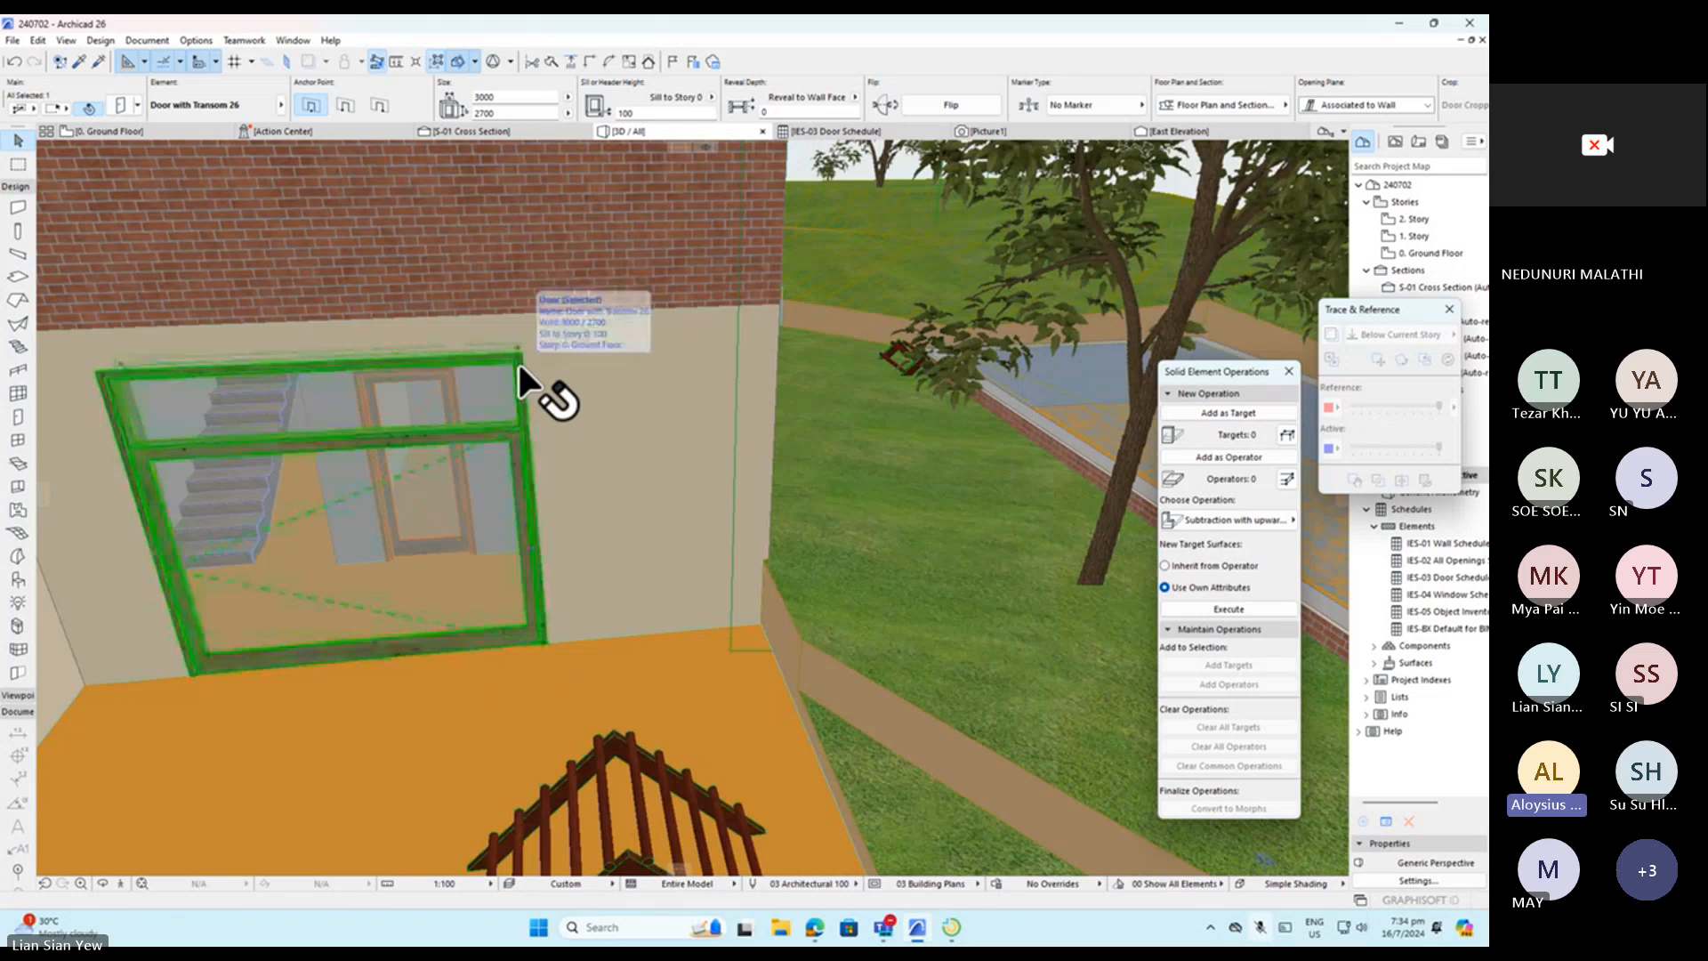
pyautogui.click(518, 360)
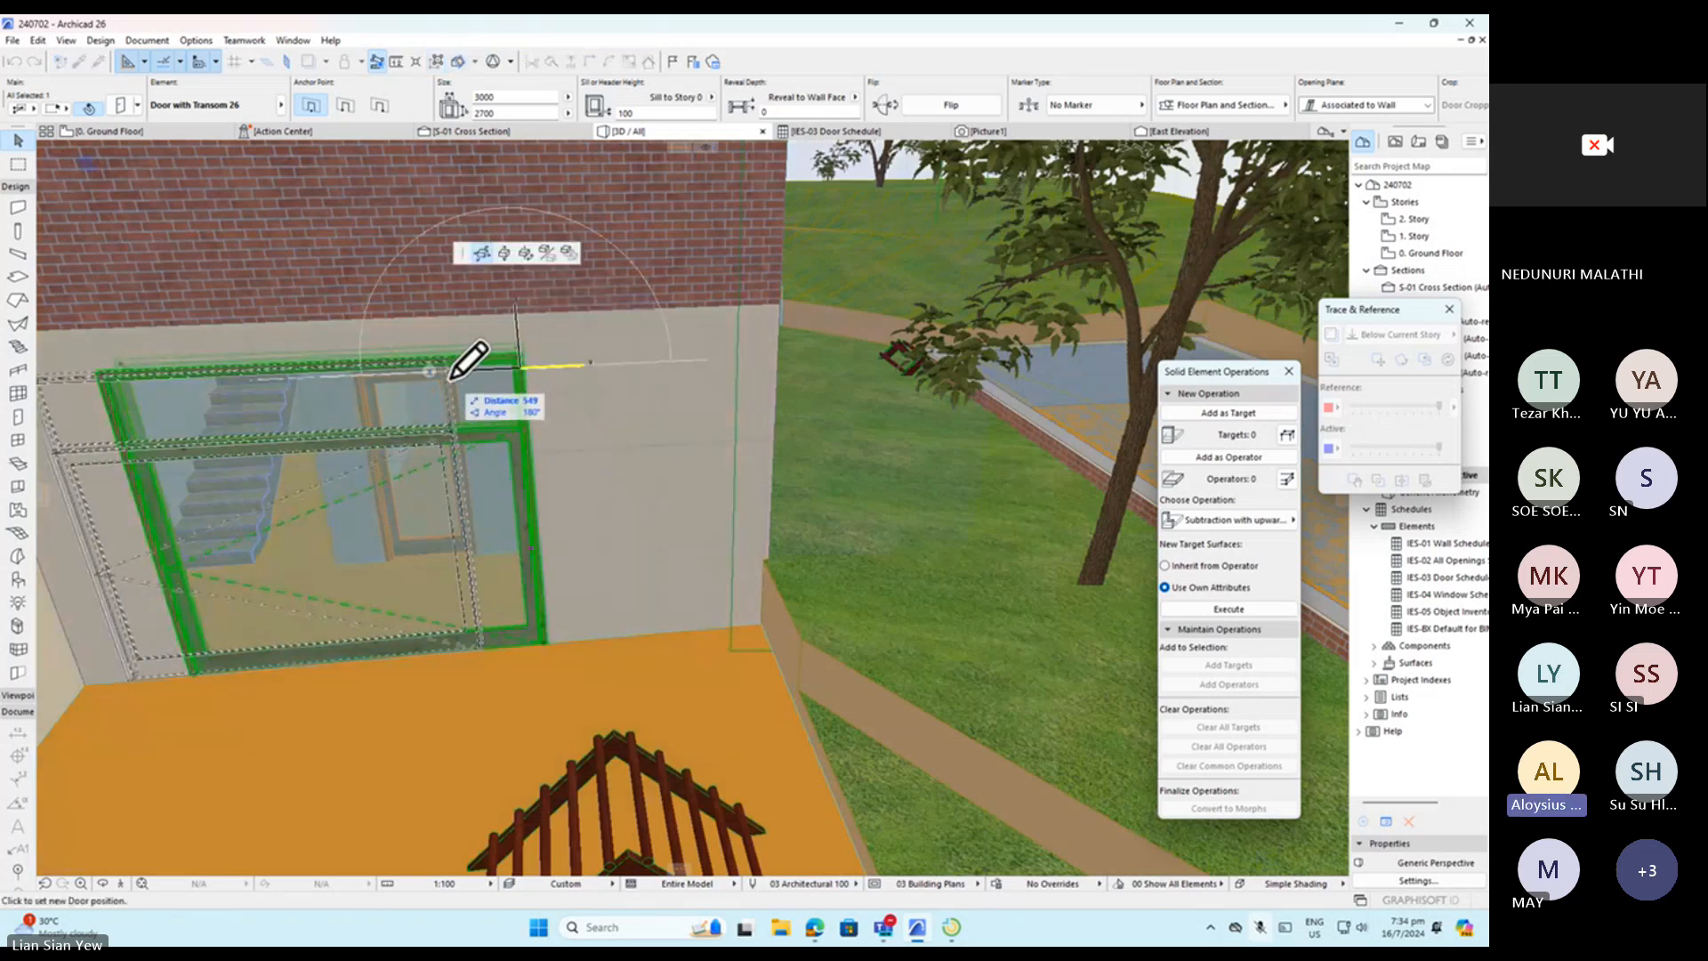
pyautogui.click(545, 353)
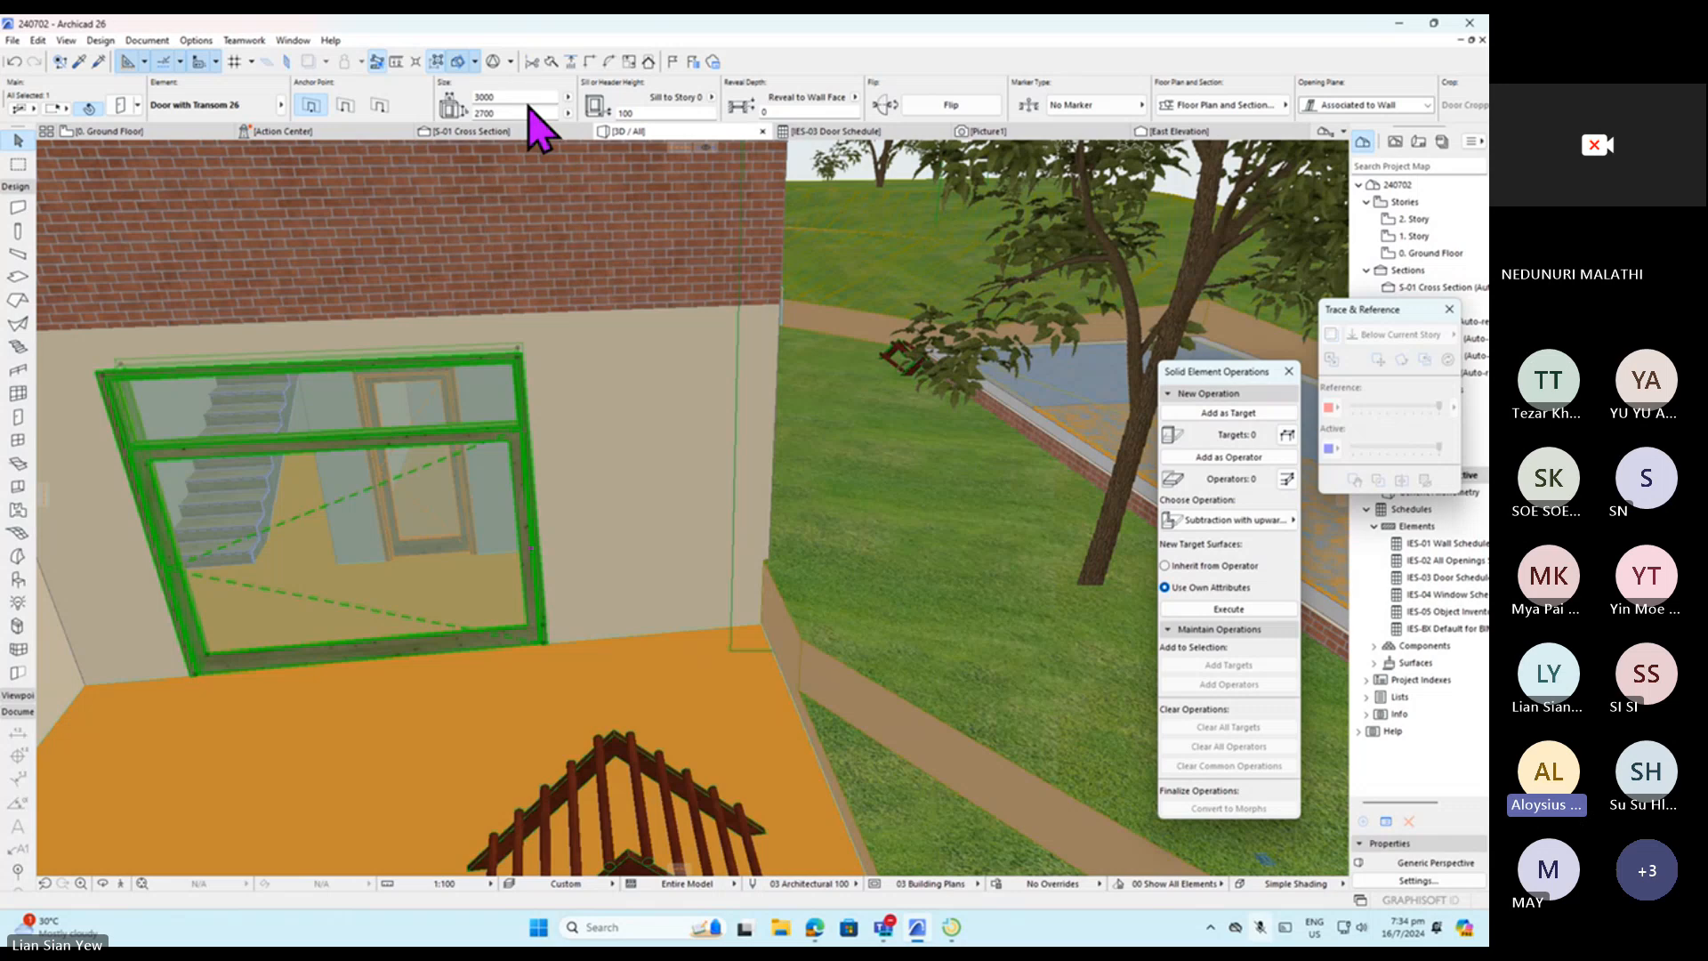
# Set the width of the selected Door with Transom 26 to 1500.
pyautogui.click(521, 96)
pyautogui.write('1500')
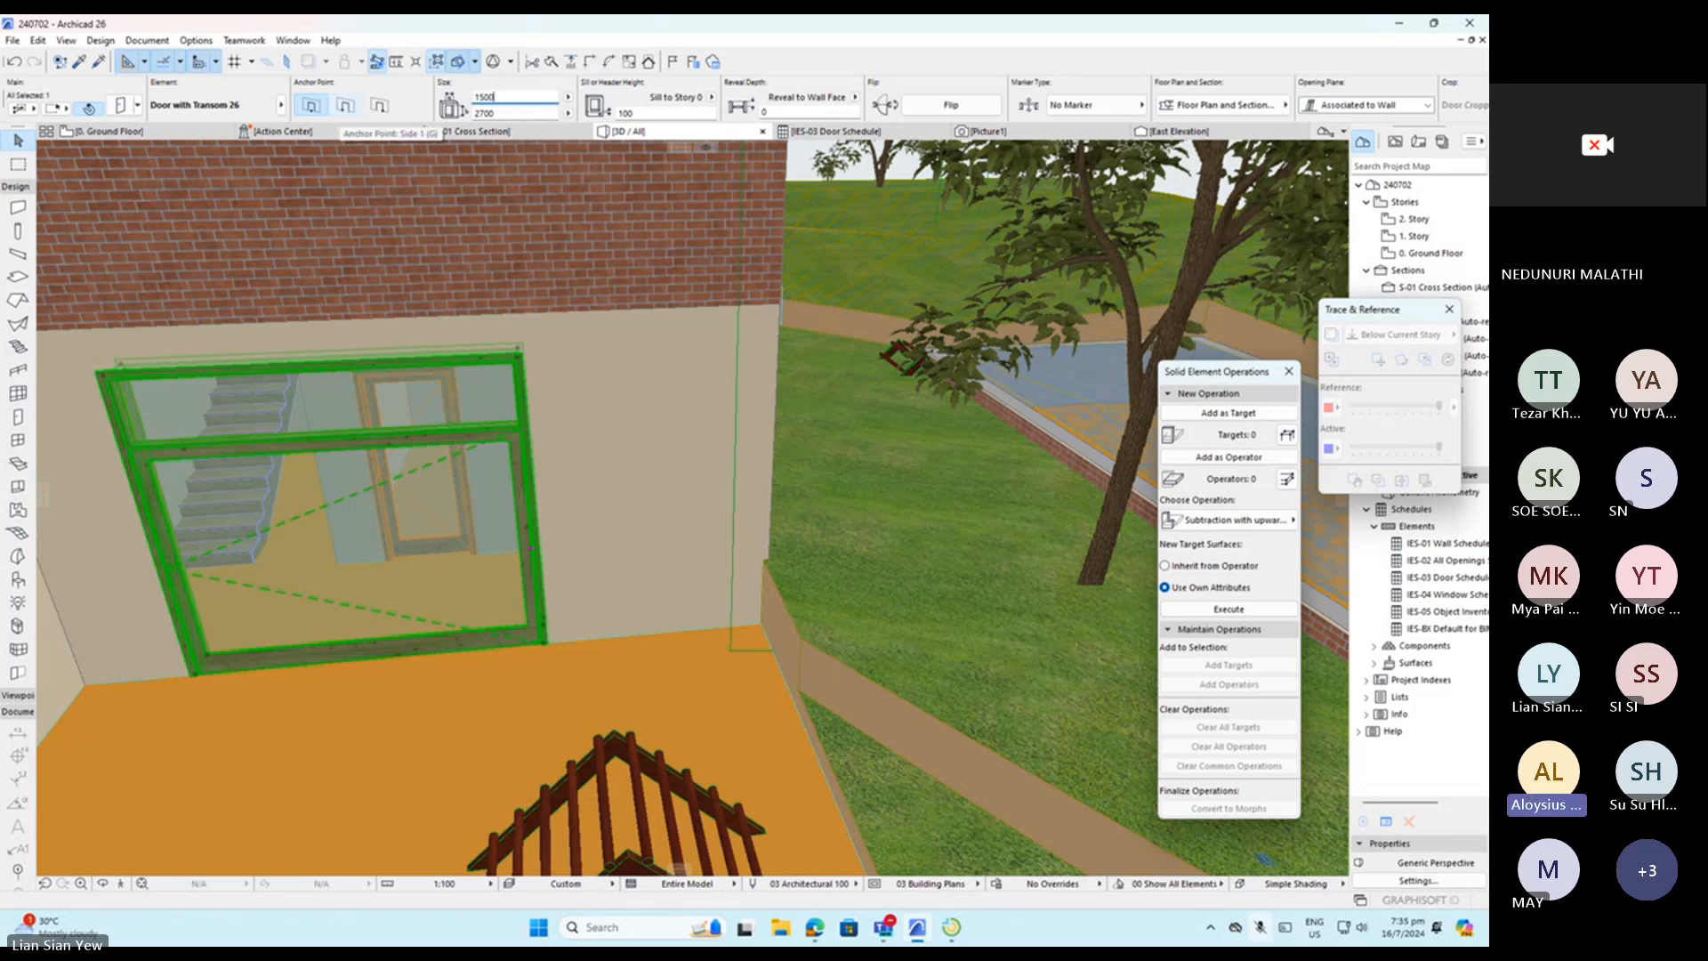
pyautogui.press('Return')
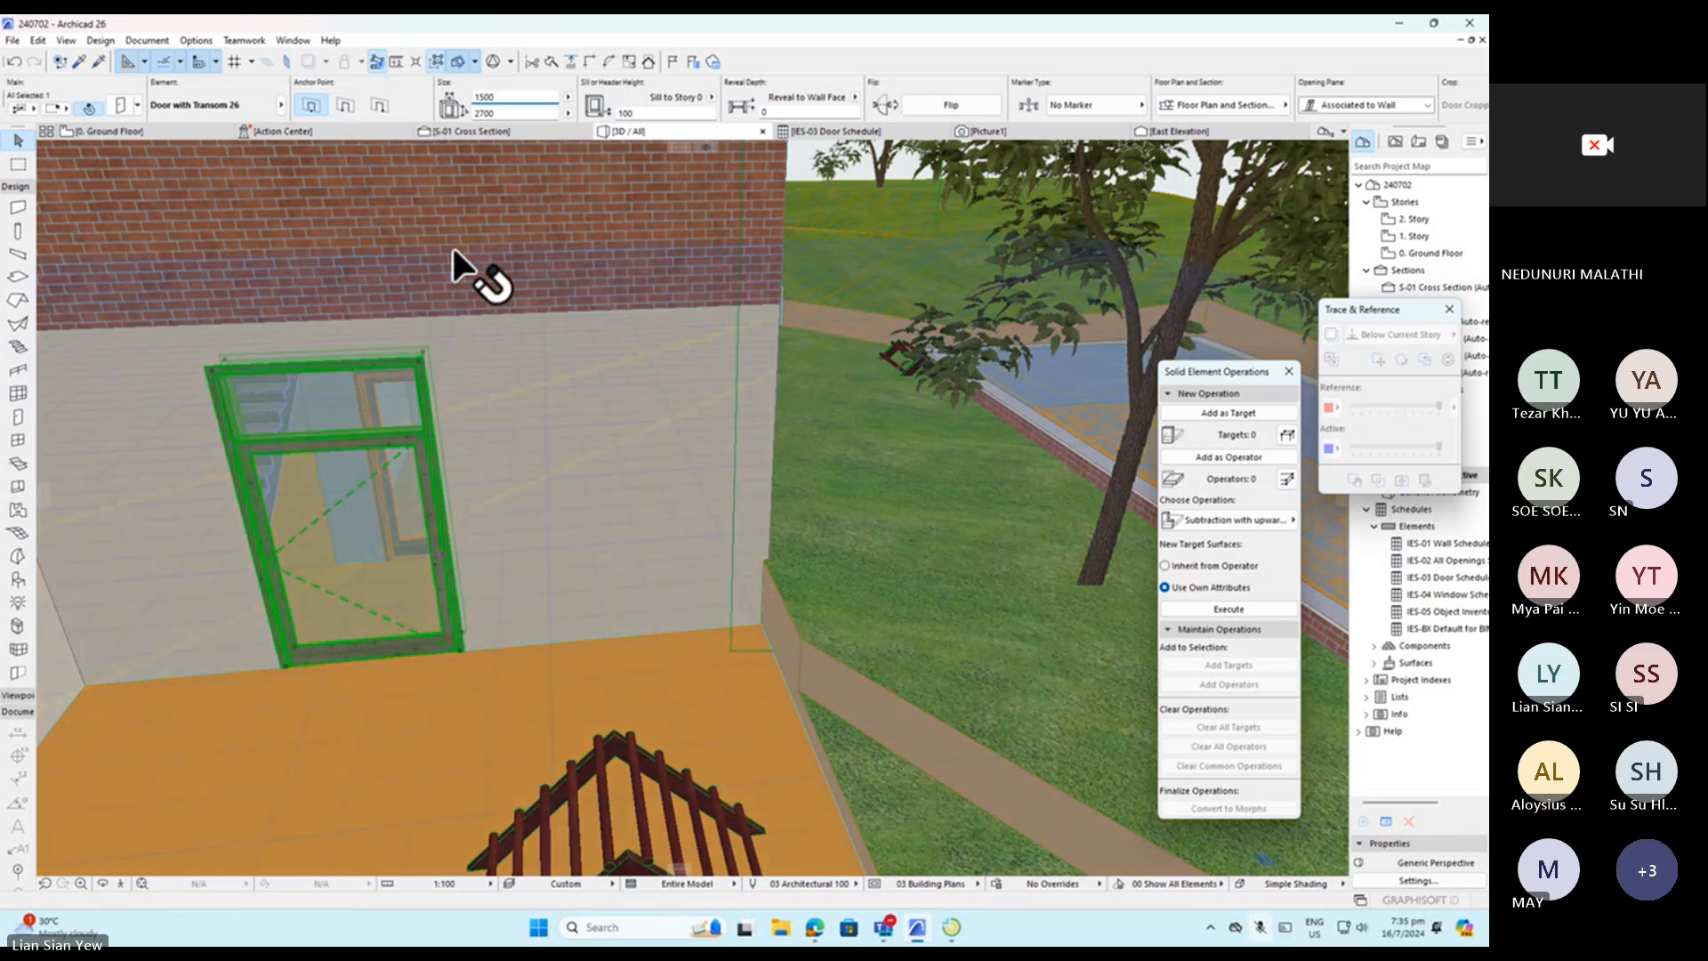
# Set the selected door's width to 1000 in its door selection settings.
pyautogui.hotkey('ctrl', 't')
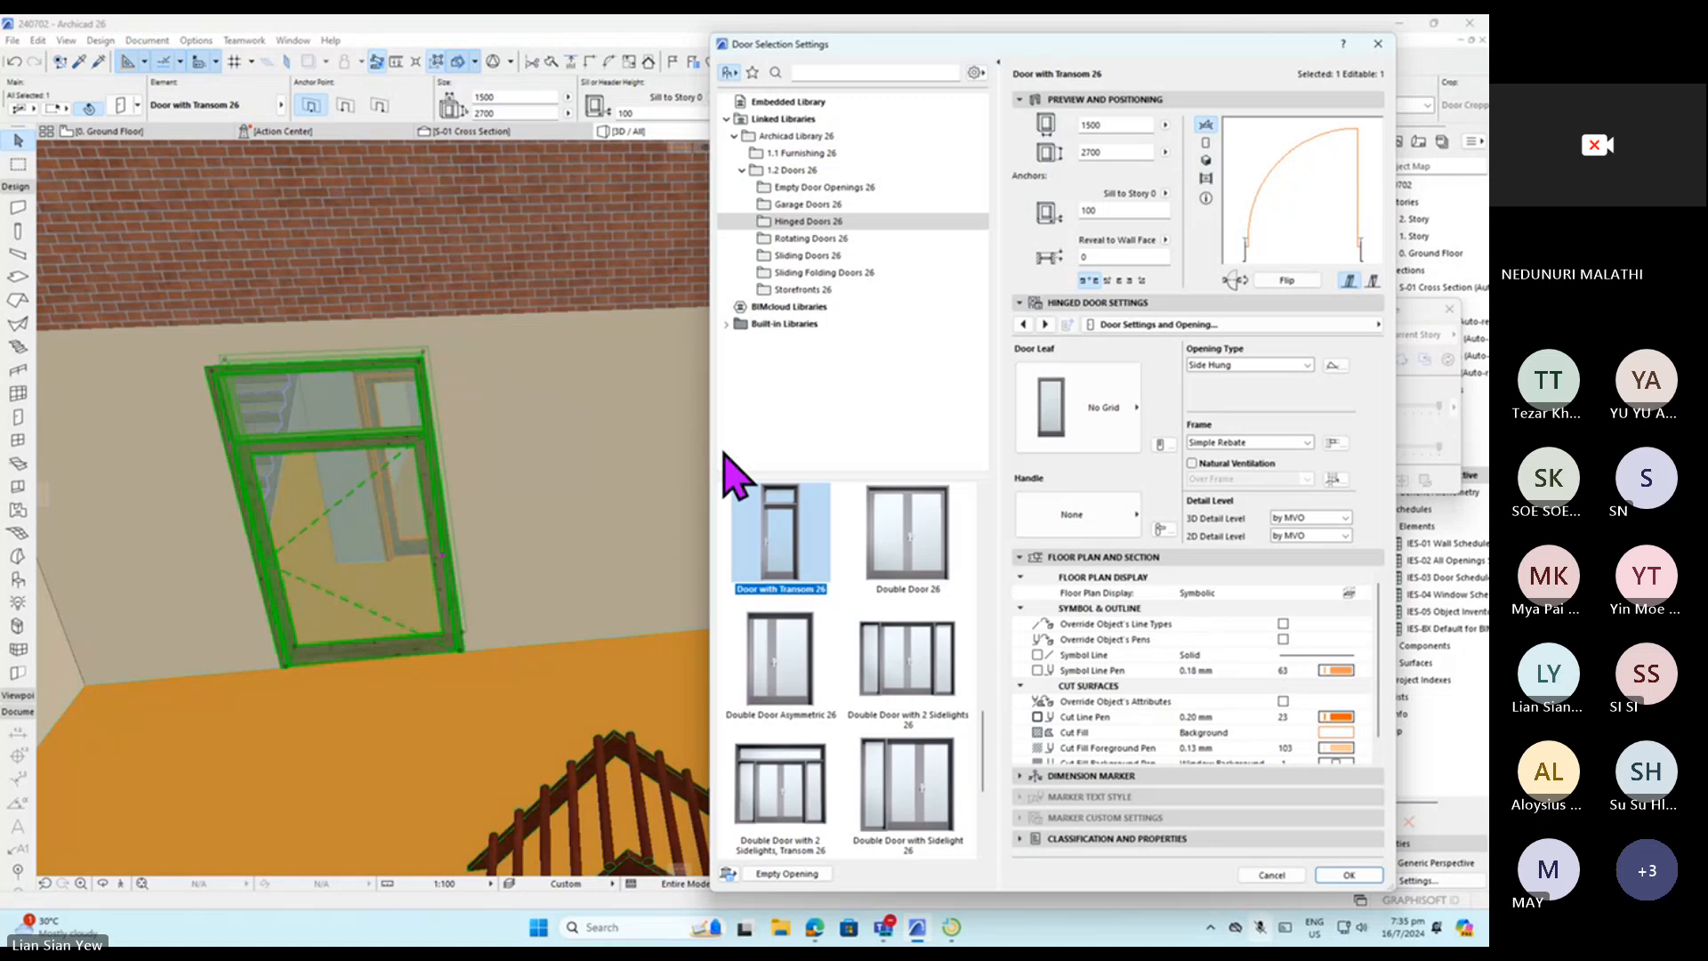
pyautogui.doubleClick(1123, 125)
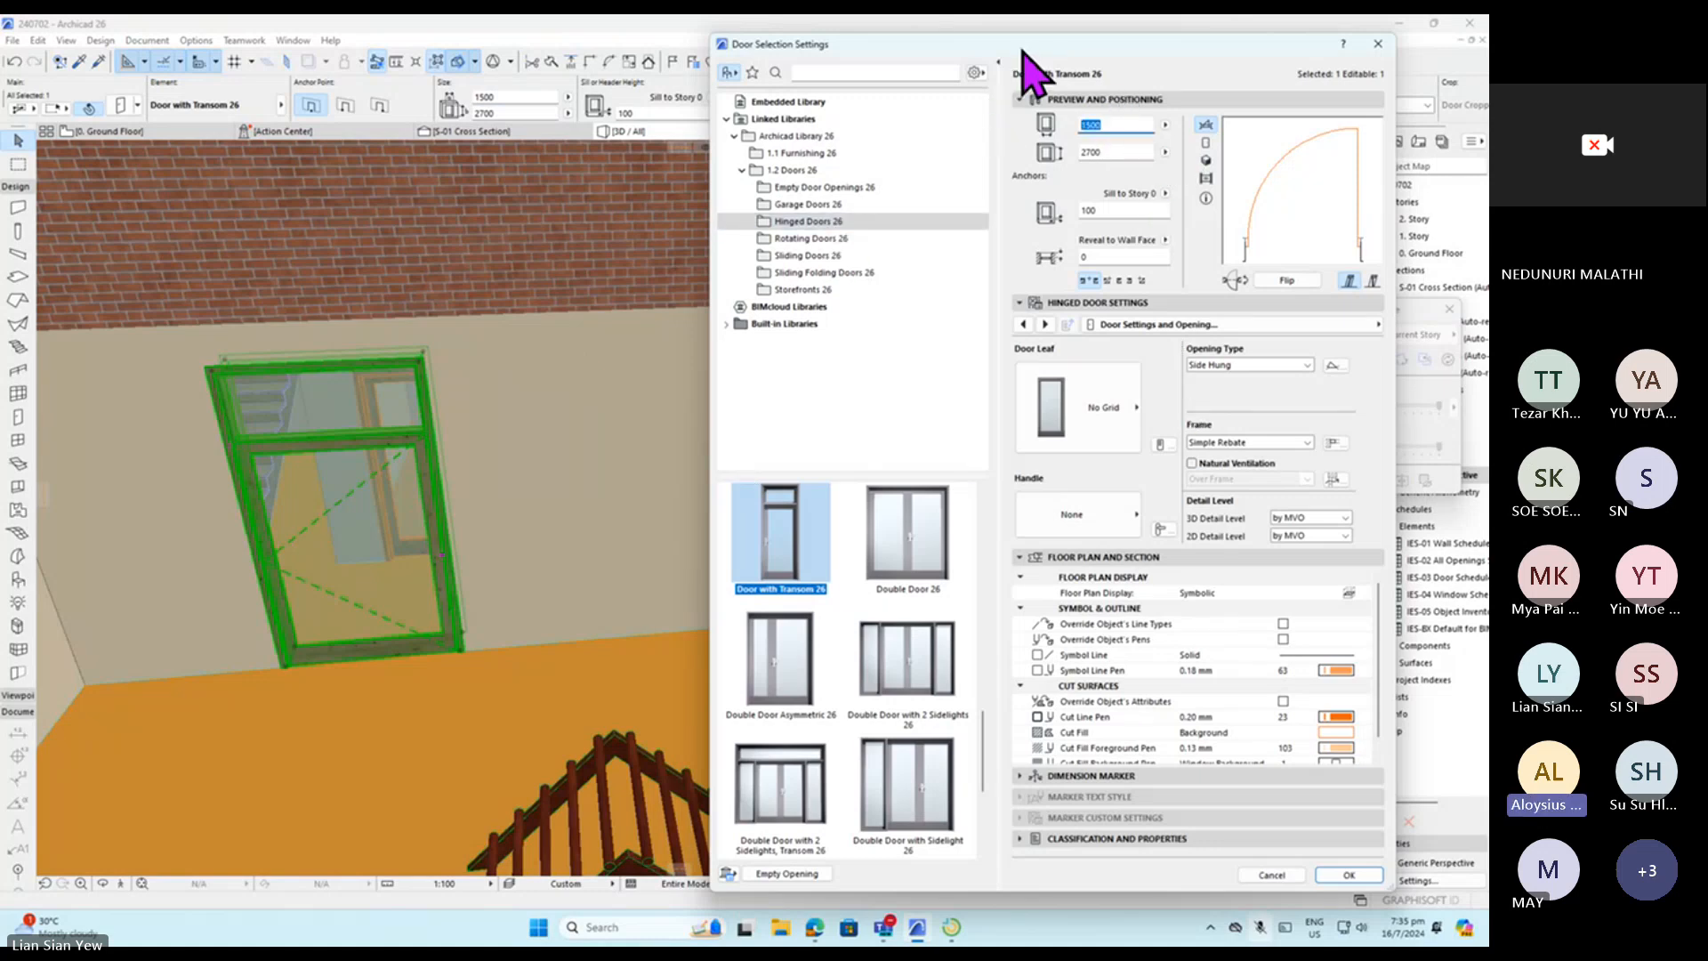
pyautogui.write('1000')
pyautogui.press('Return')
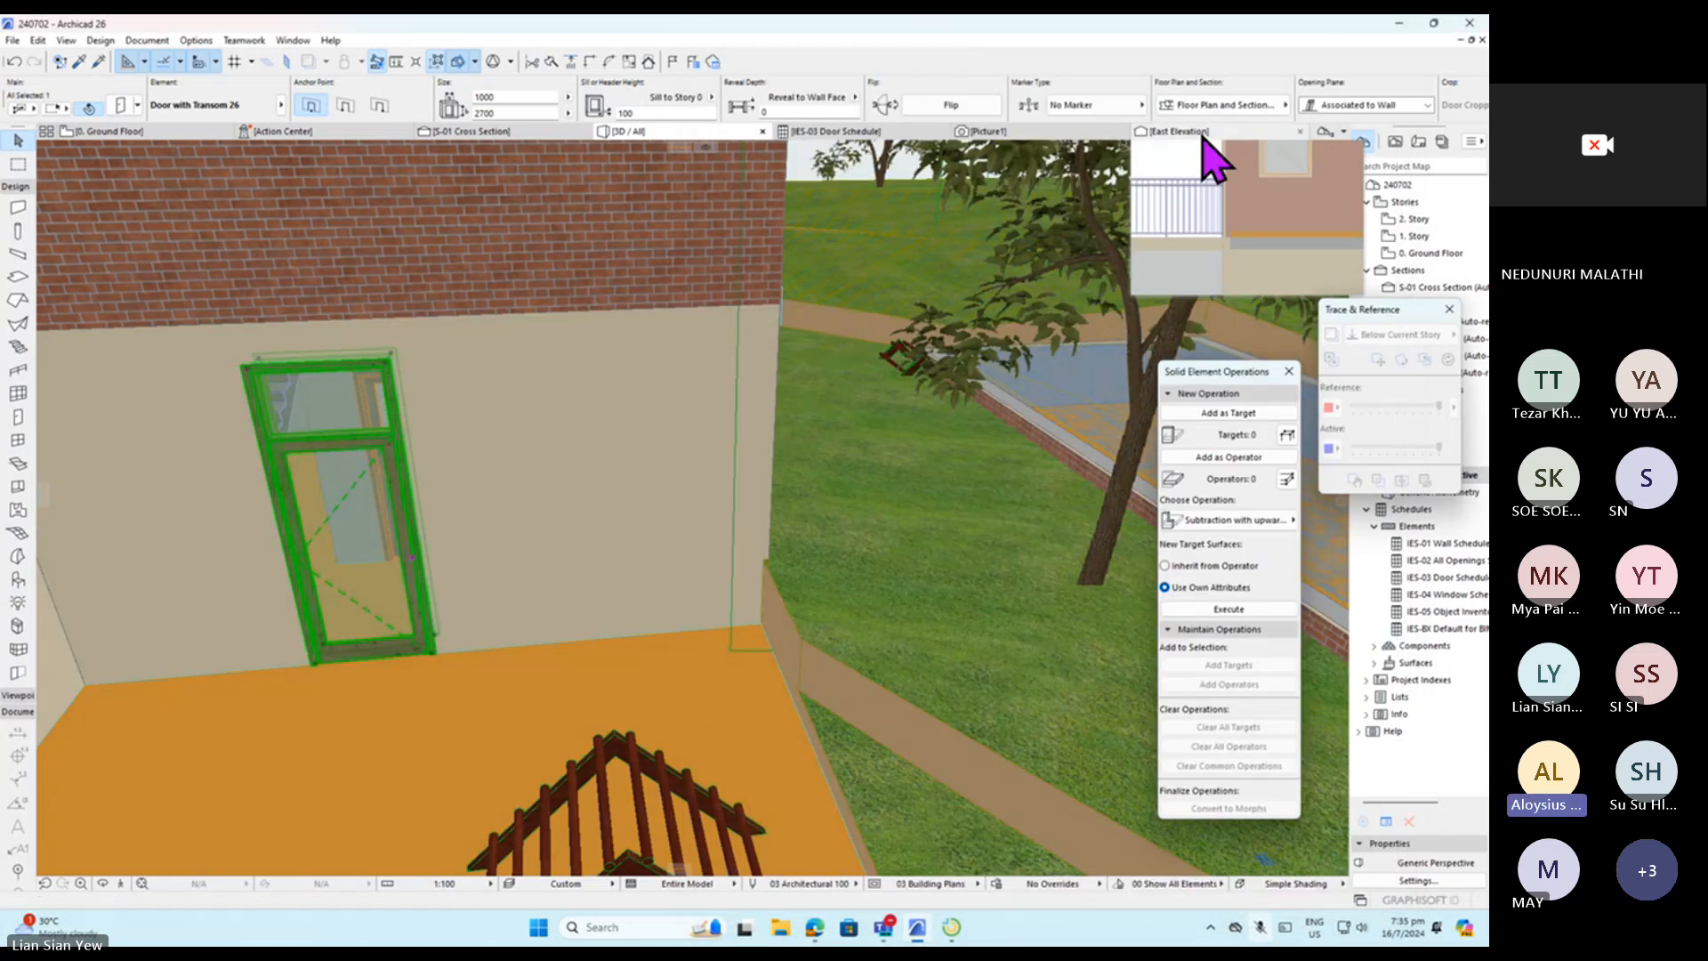
# Check the resized door's entry in the IES-03 Door Schedule, moving the Trace & Reference palette clear of the scheme settings.
pyautogui.click(859, 133)
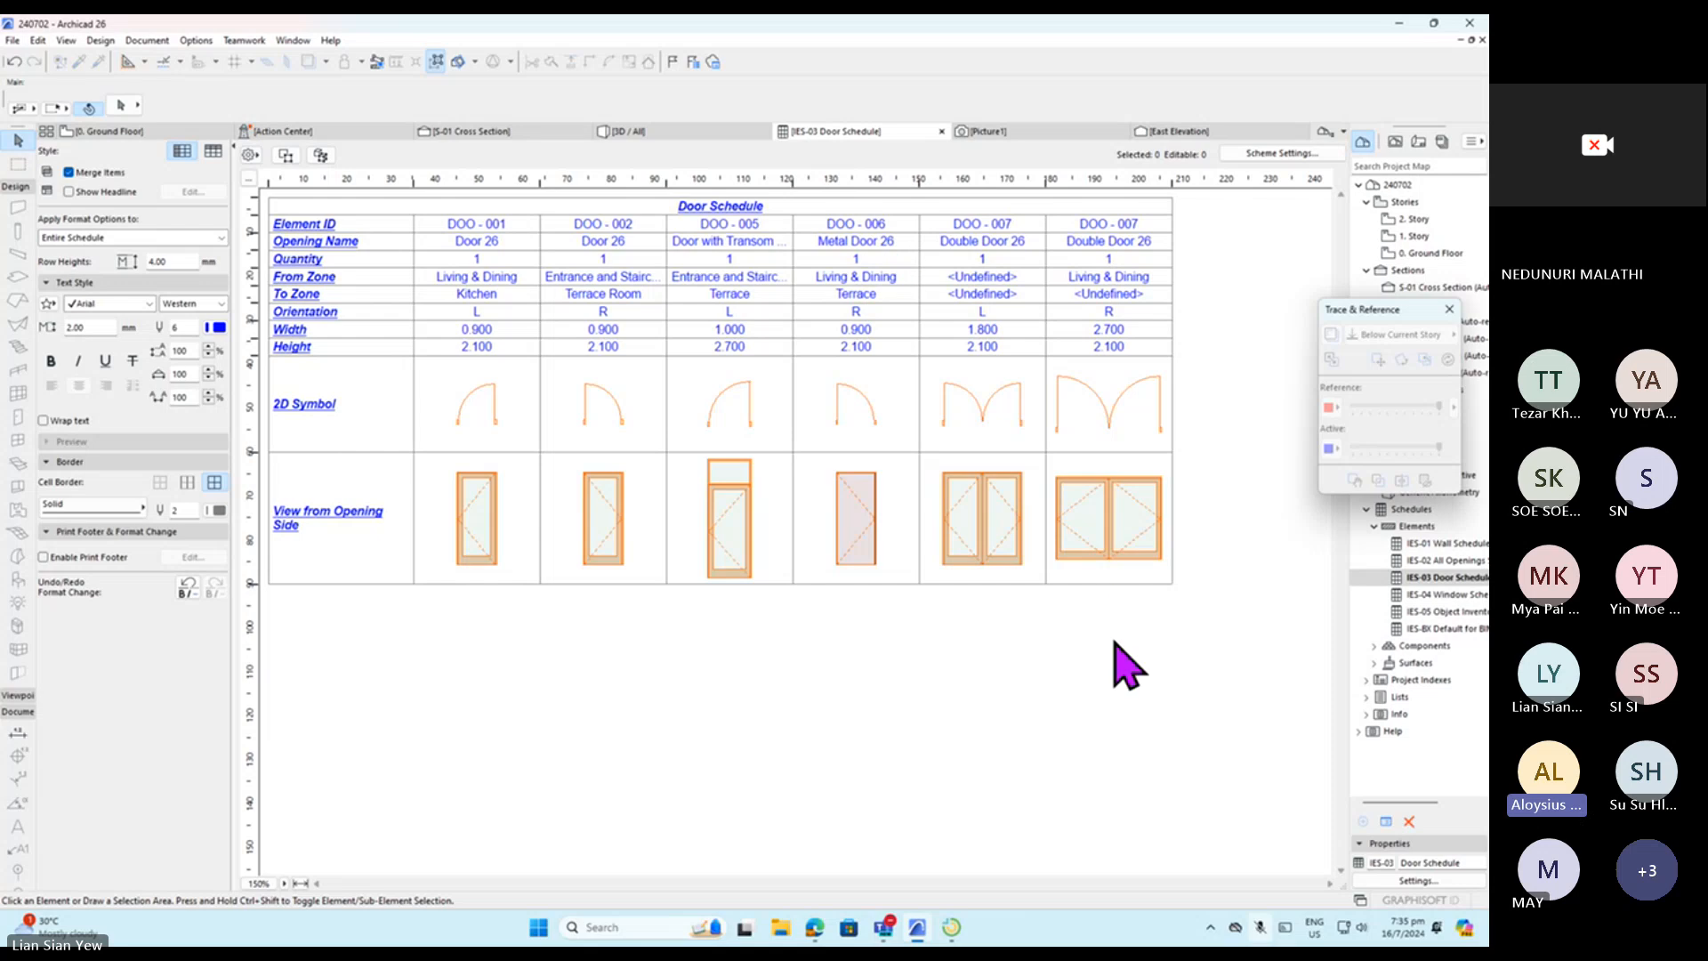
pyautogui.moveTo(1382, 313); pyautogui.dragTo(1303, 151)
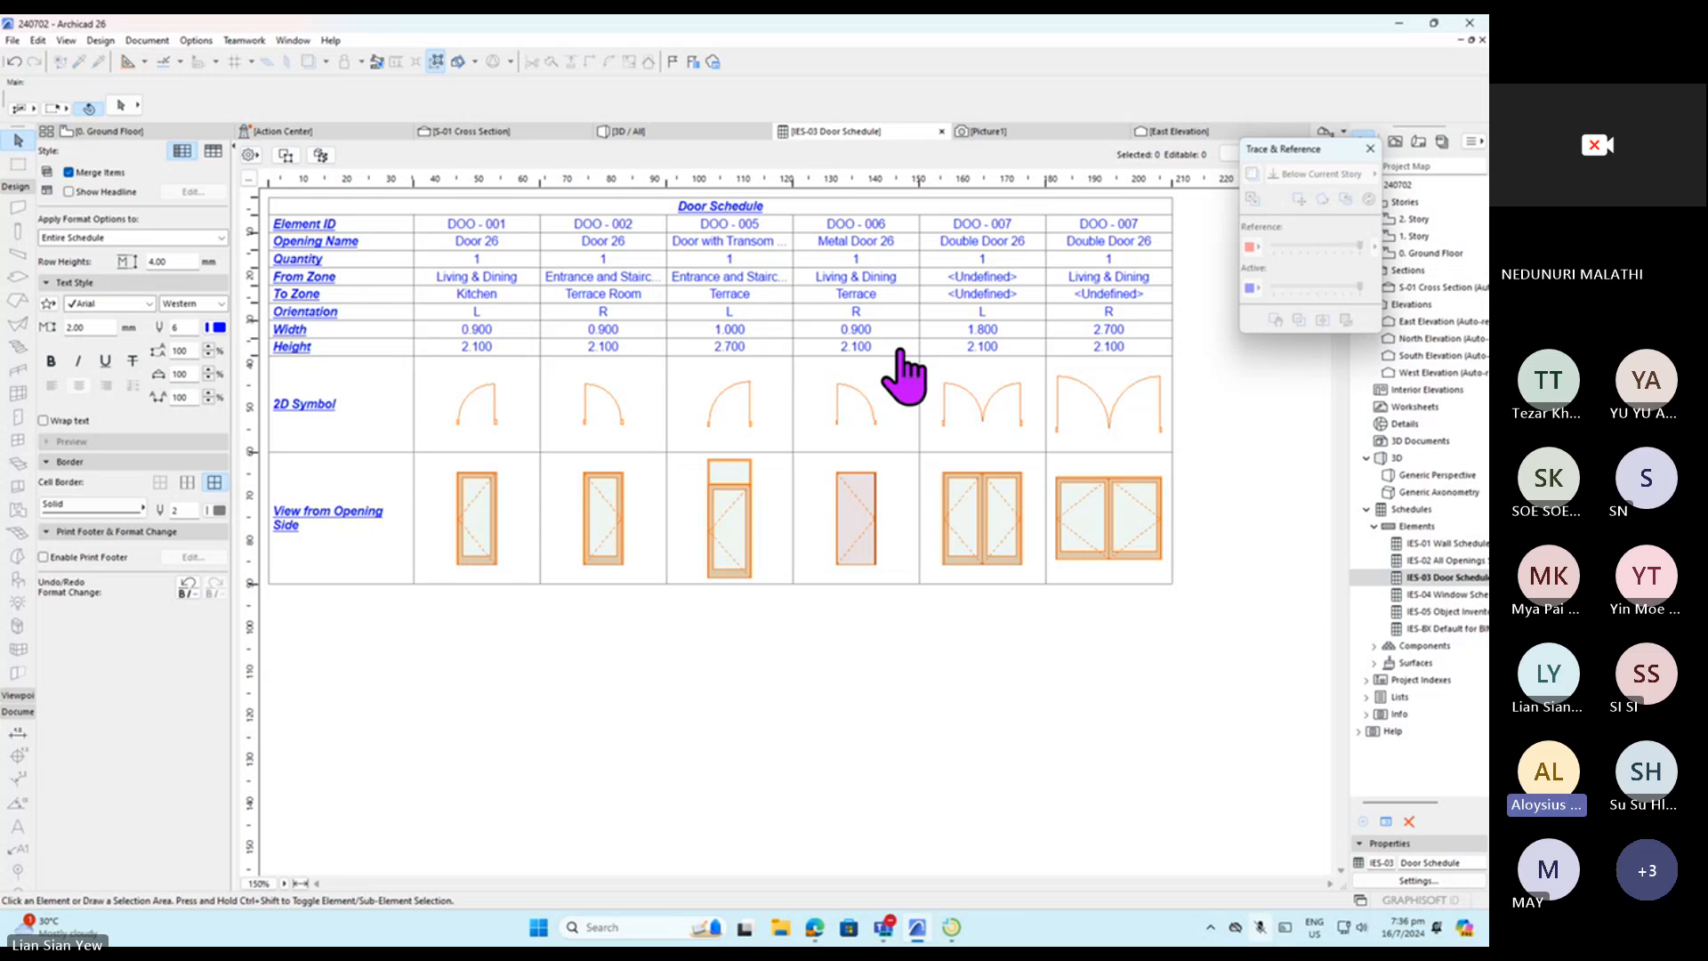
pyautogui.moveTo(1307, 150); pyautogui.dragTo(1314, 275)
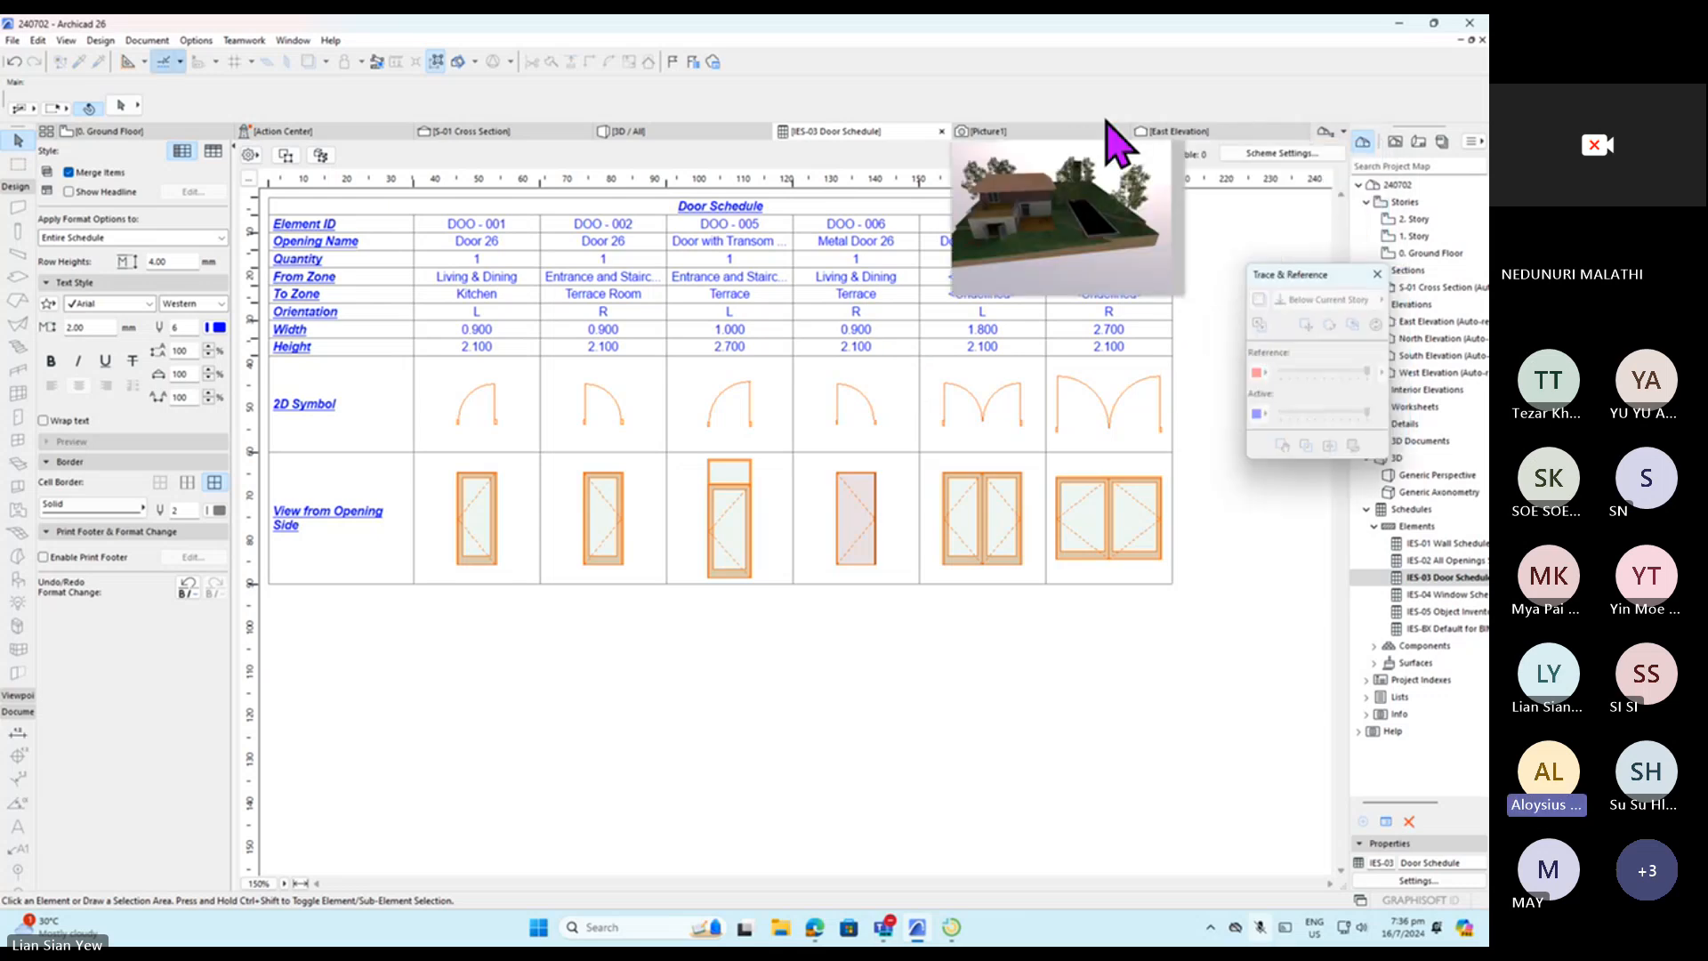
pyautogui.moveTo(1277, 143)
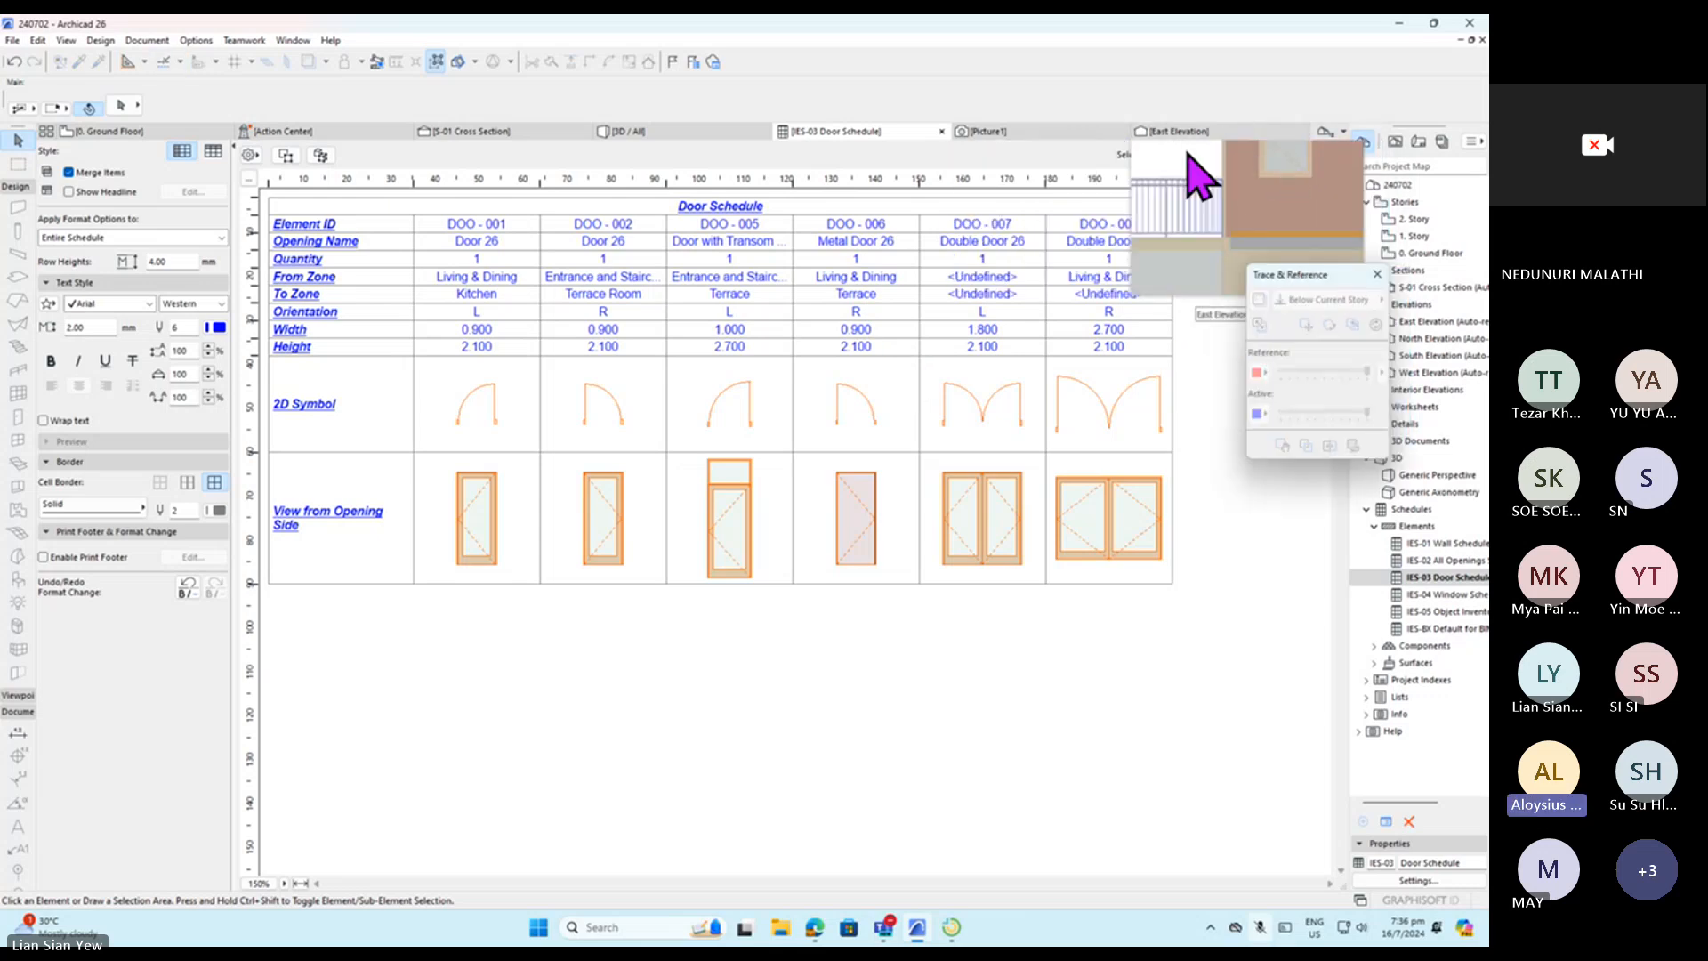
pyautogui.click(1298, 178)
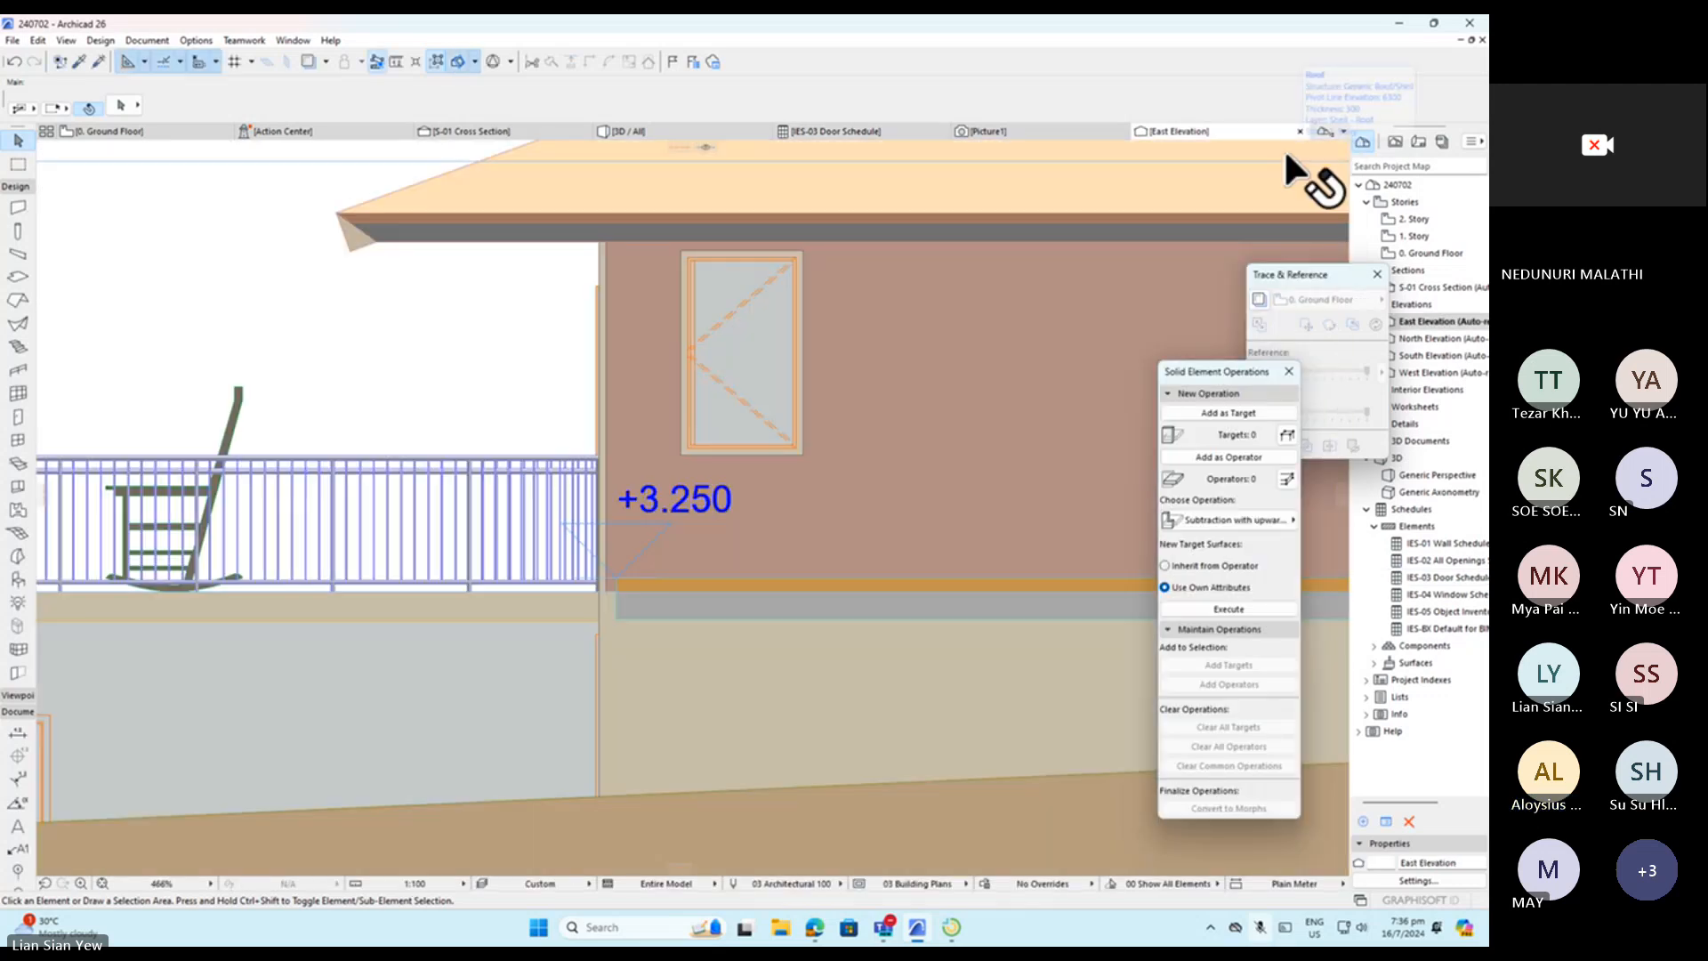
pyautogui.doubleClick(1440, 577)
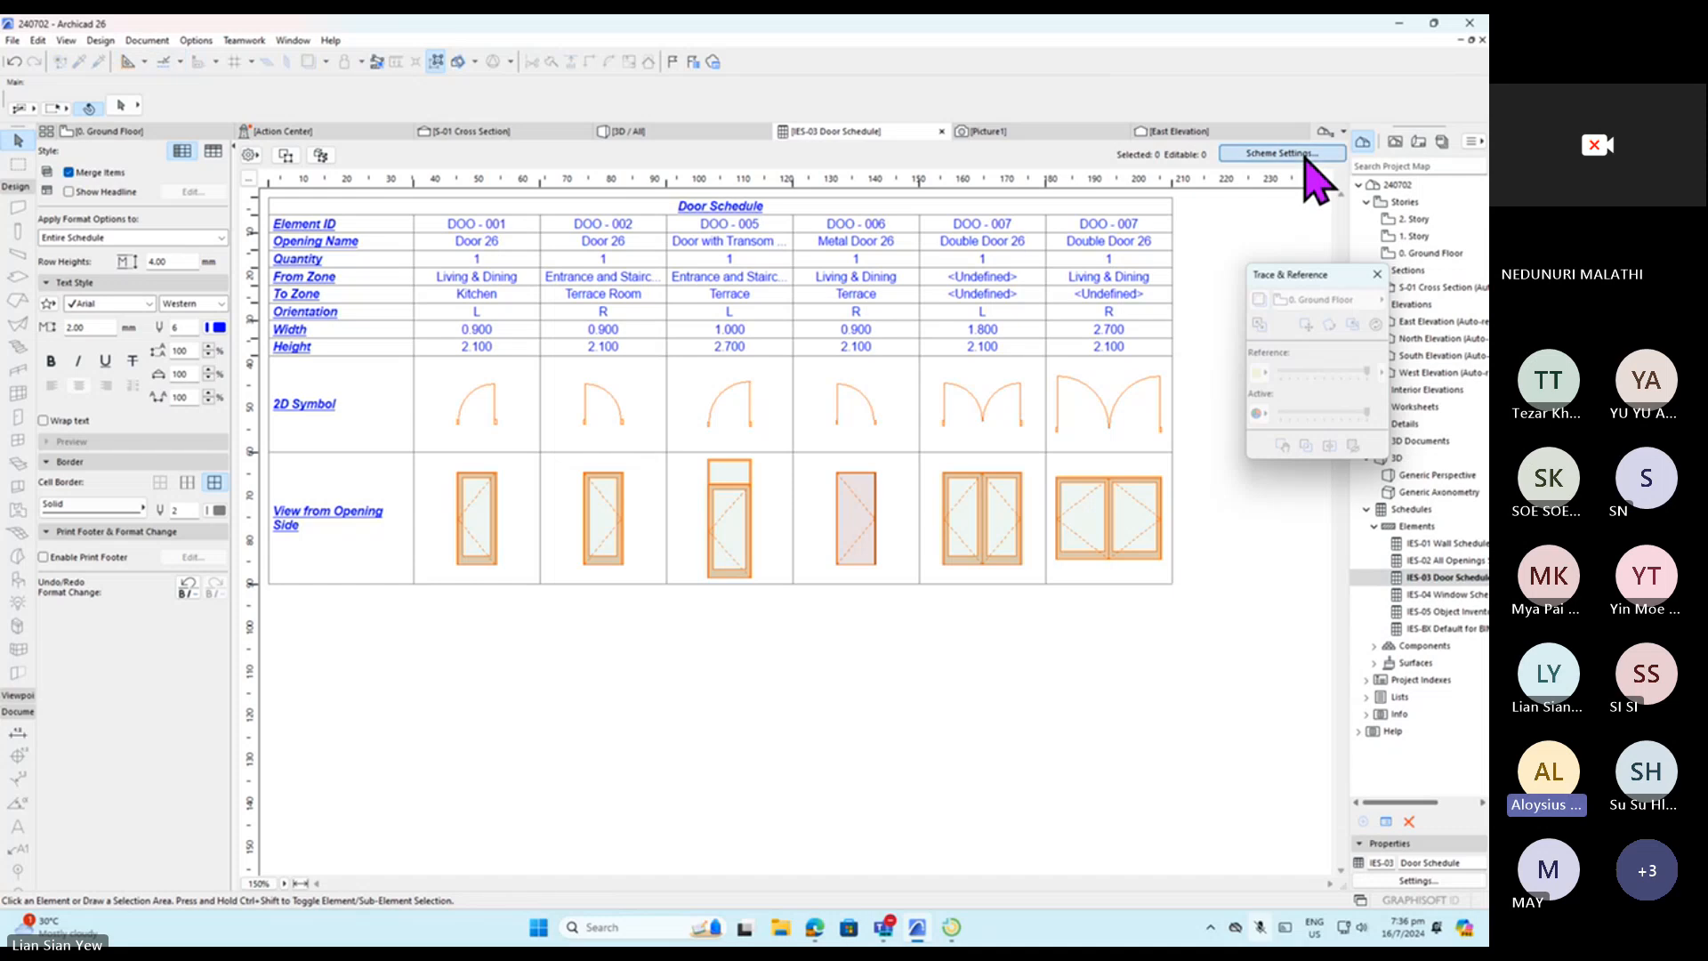
# Create a new schedule scheme of the Components type named Concrete in the scheme settings.
pyautogui.click(1305, 155)
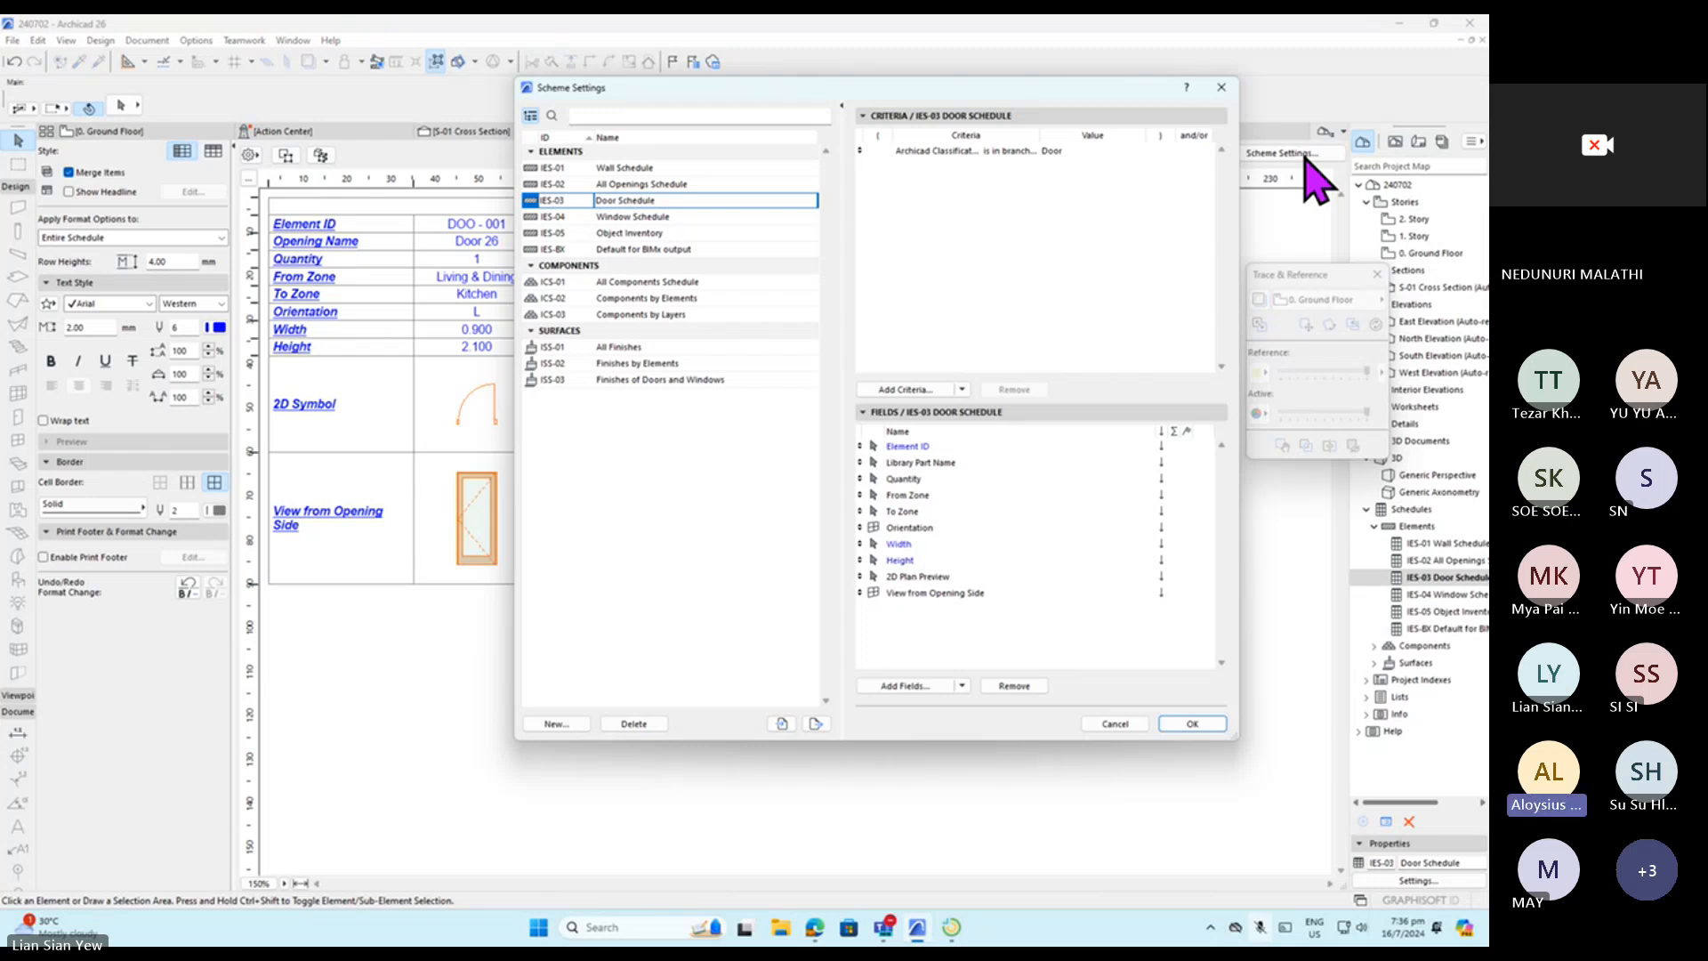
pyautogui.click(557, 723)
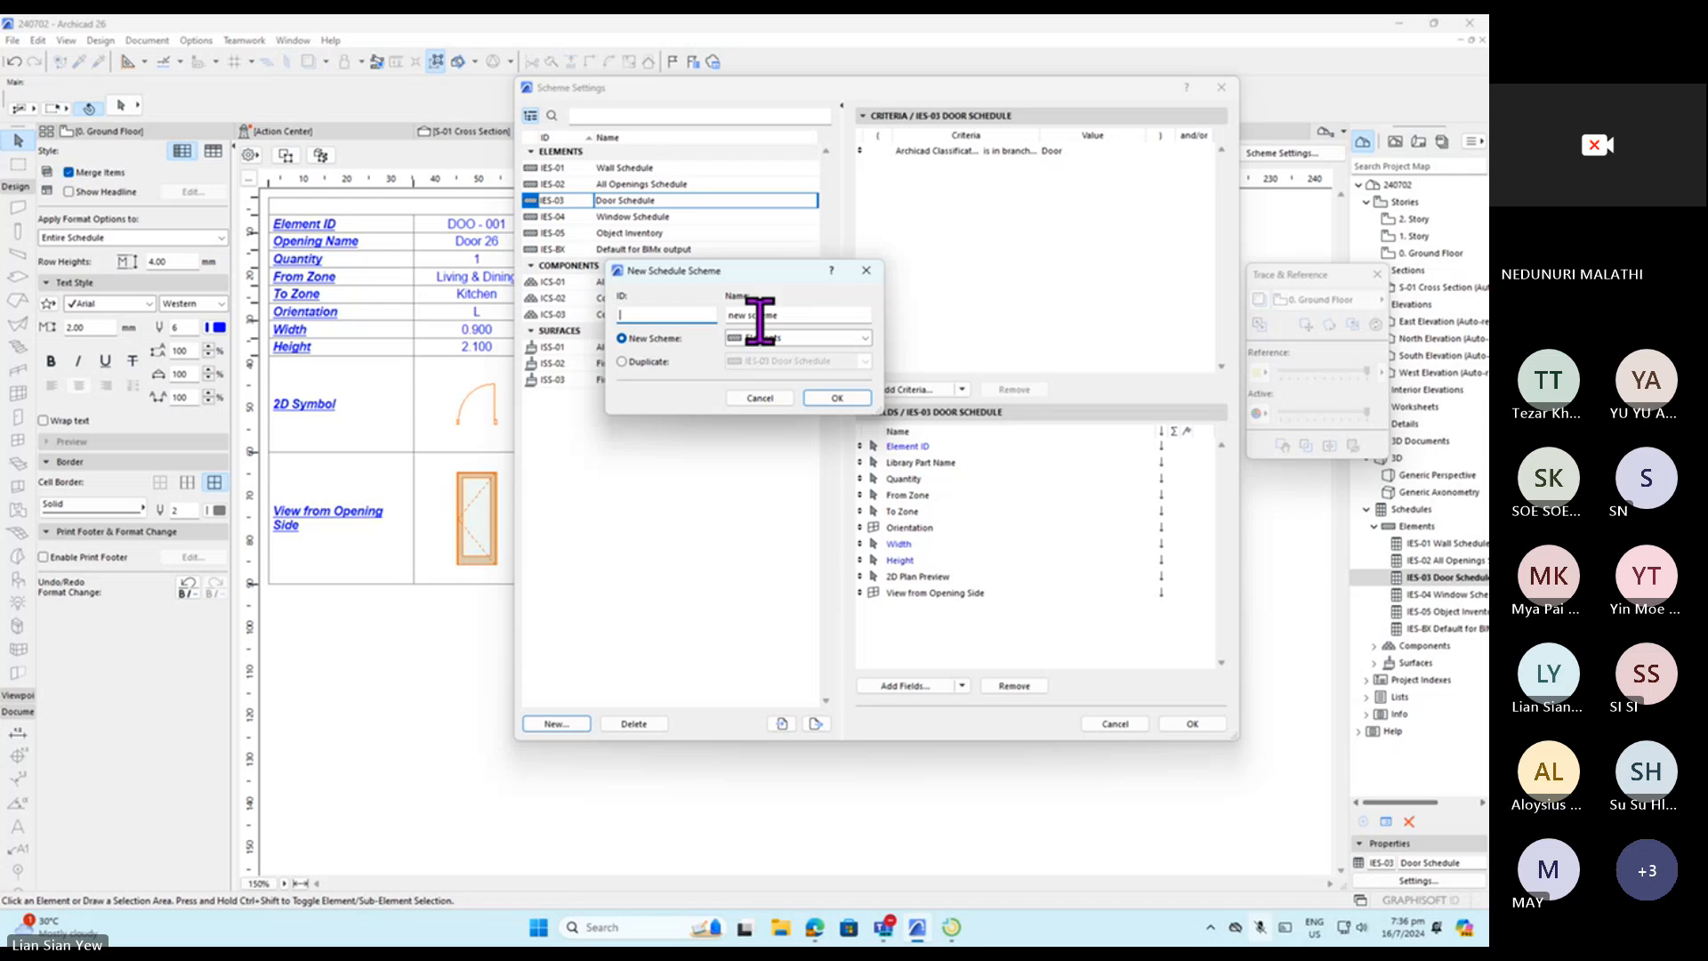
pyautogui.click(805, 317)
pyautogui.moveTo(831, 314); pyautogui.dragTo(610, 318)
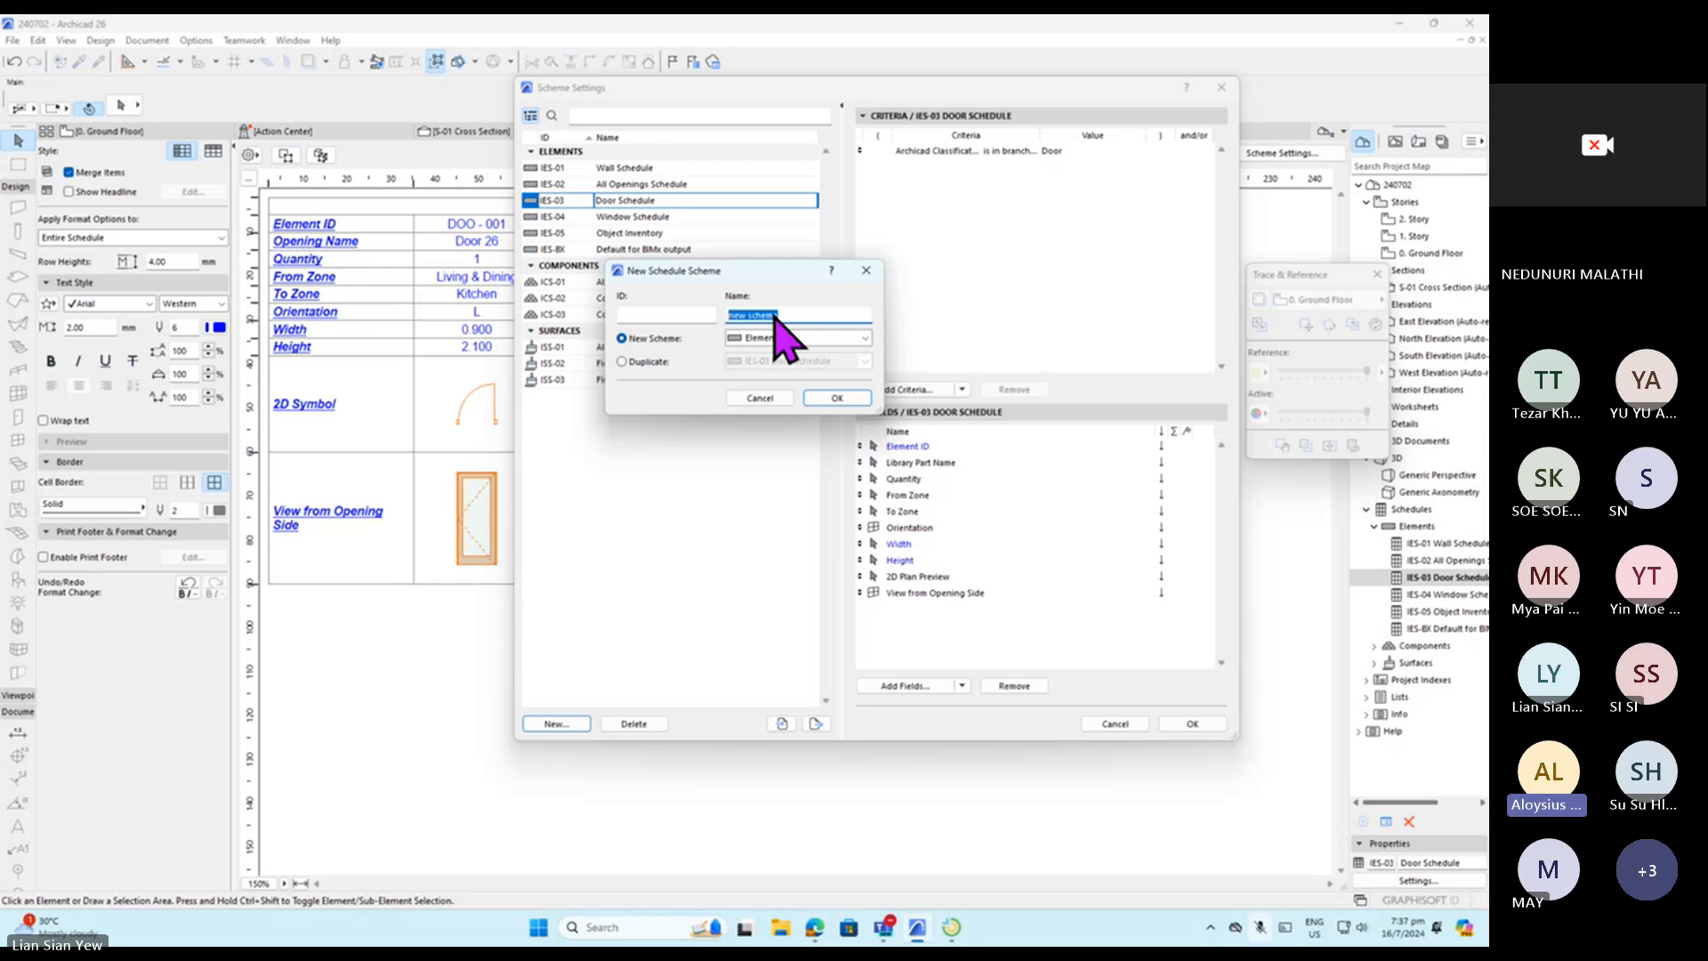
pyautogui.write('Concrete')
pyautogui.moveTo(729, 271); pyautogui.dragTo(920, 247)
pyautogui.click(998, 319)
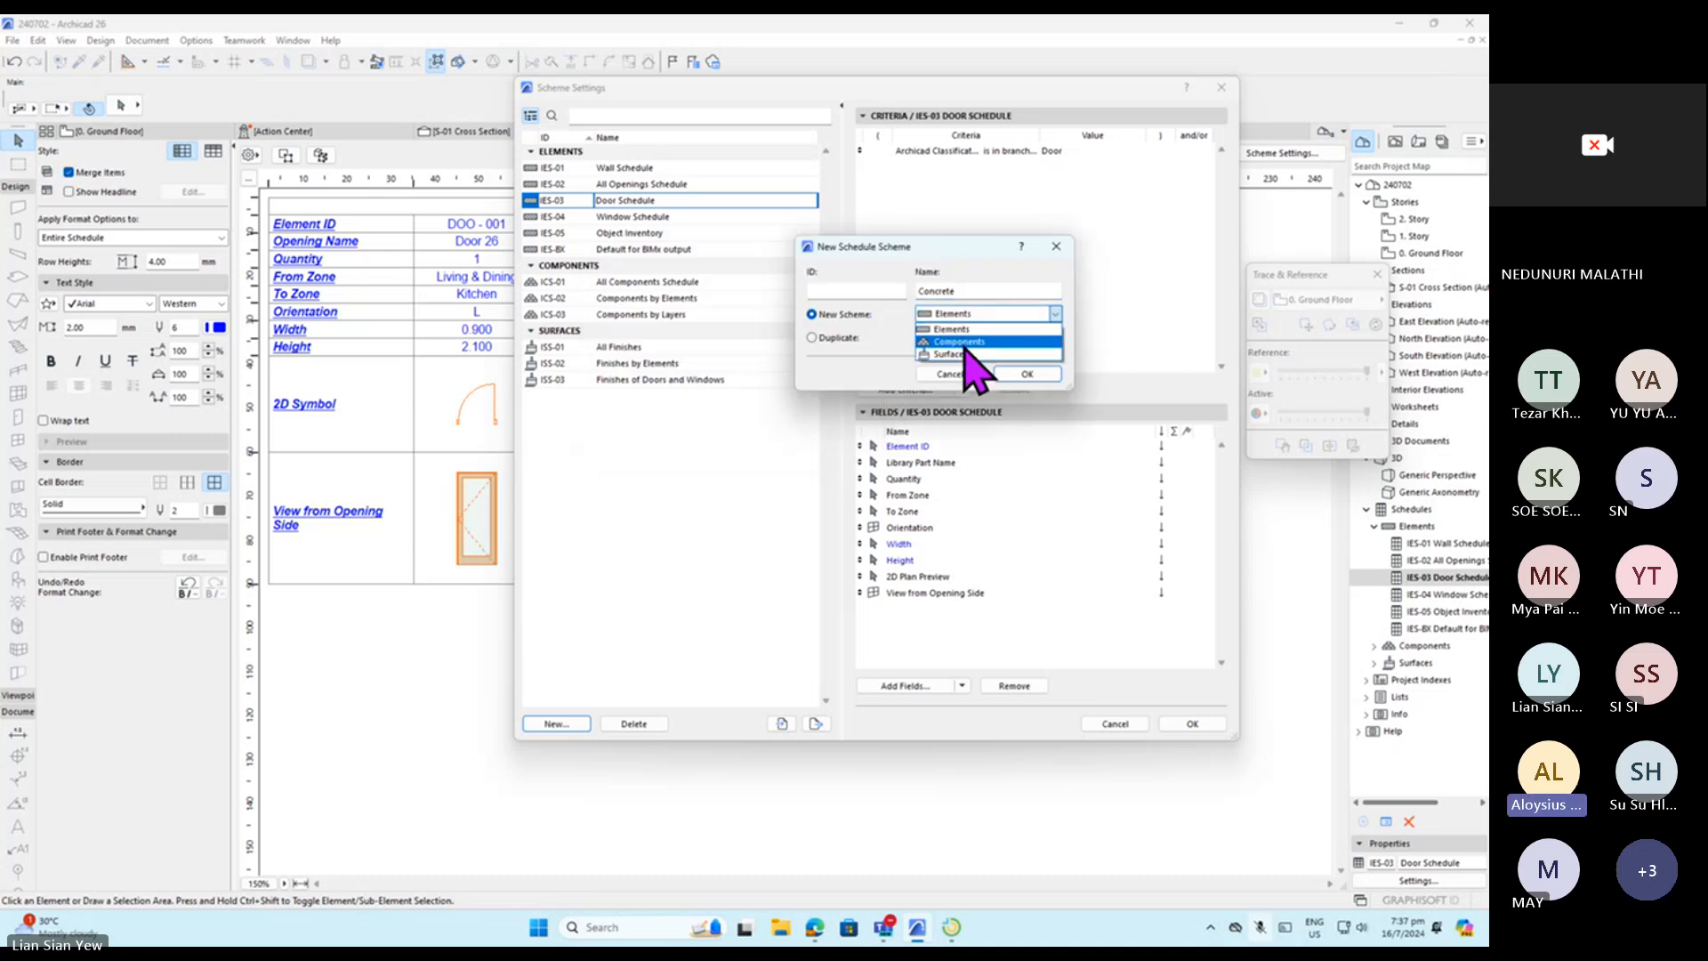
pyautogui.click(966, 343)
pyautogui.click(1032, 315)
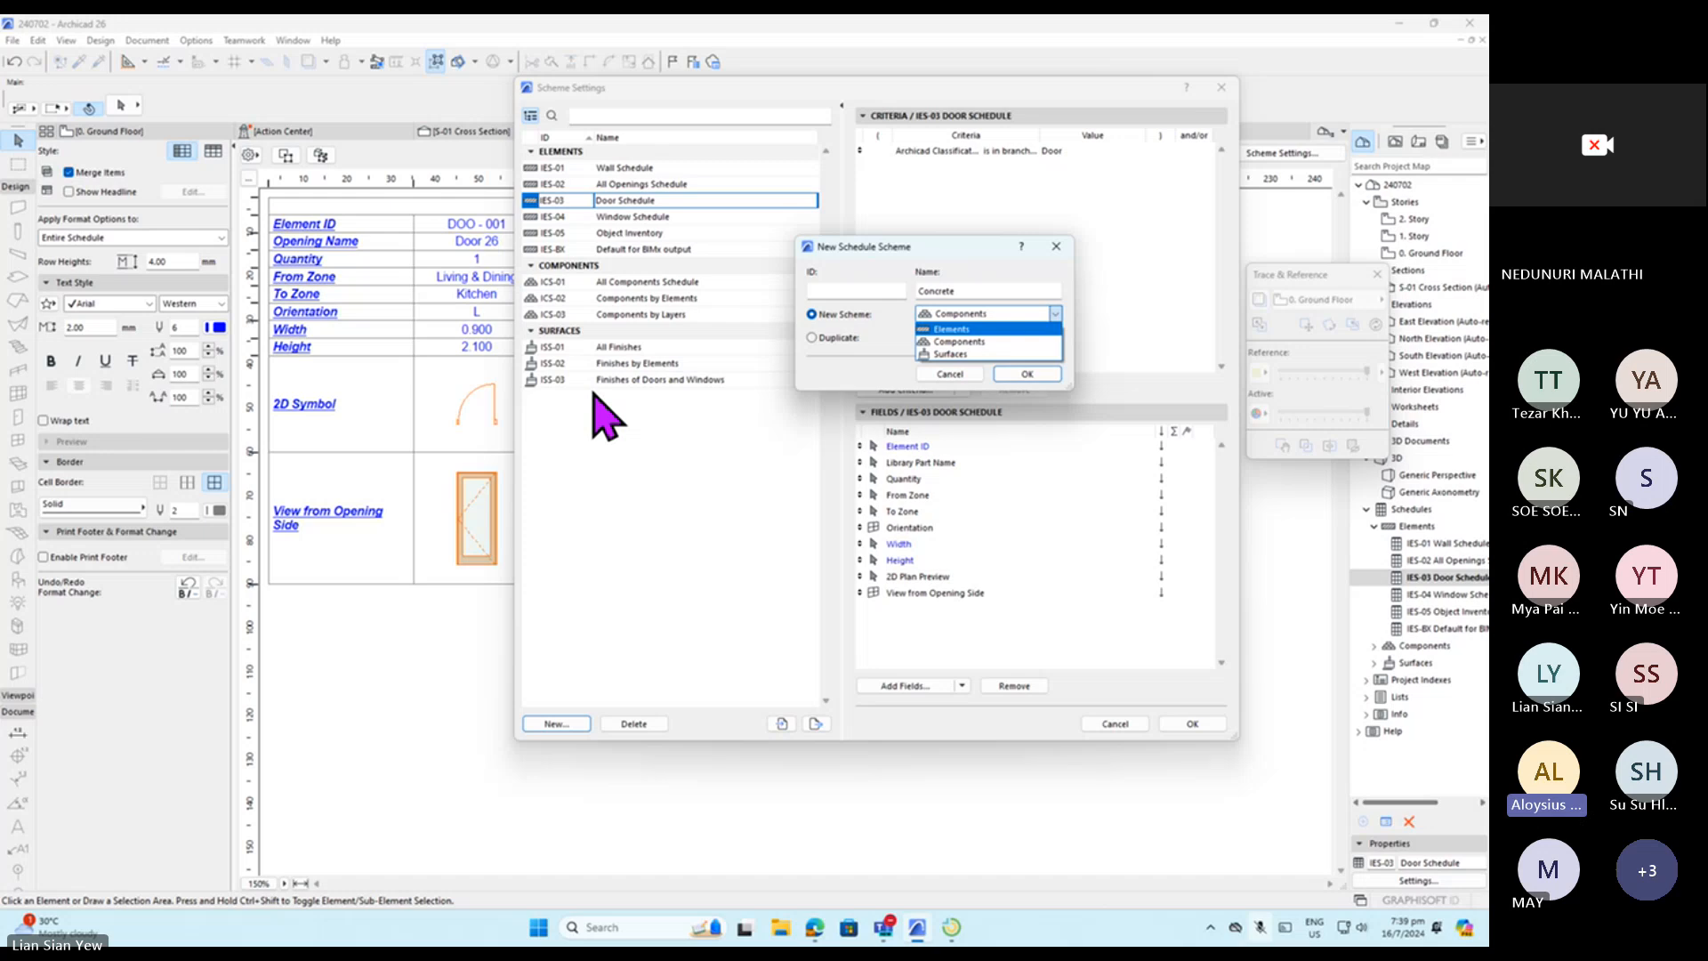
pyautogui.click(968, 342)
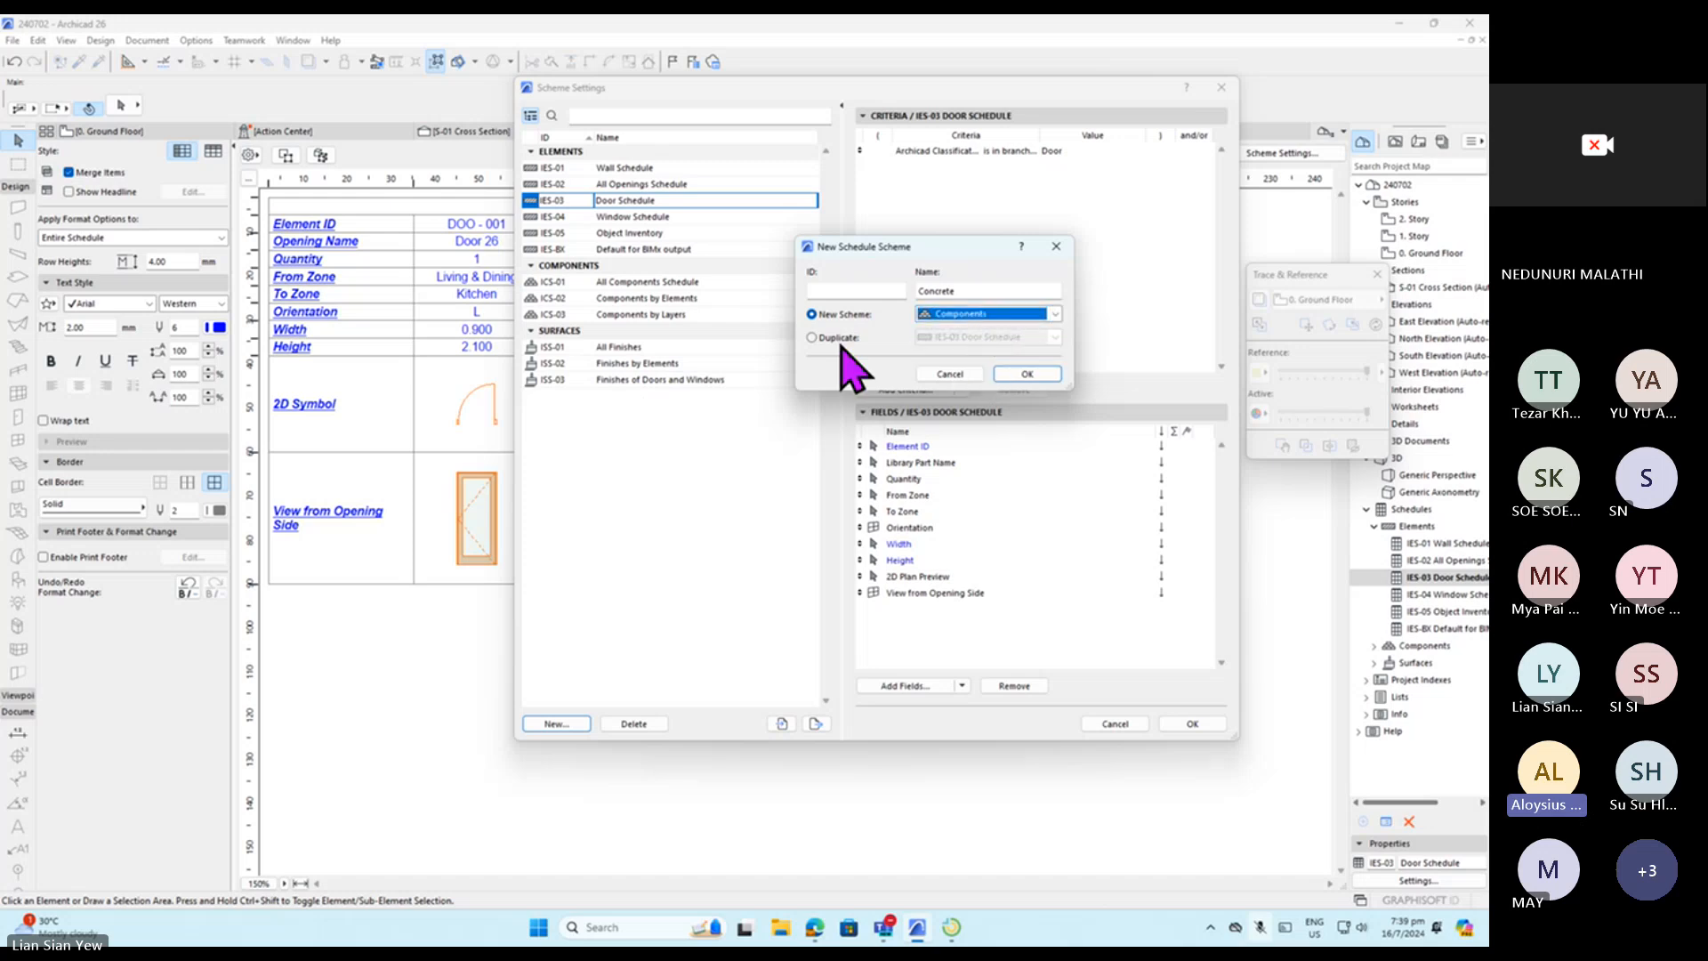
pyautogui.click(1027, 375)
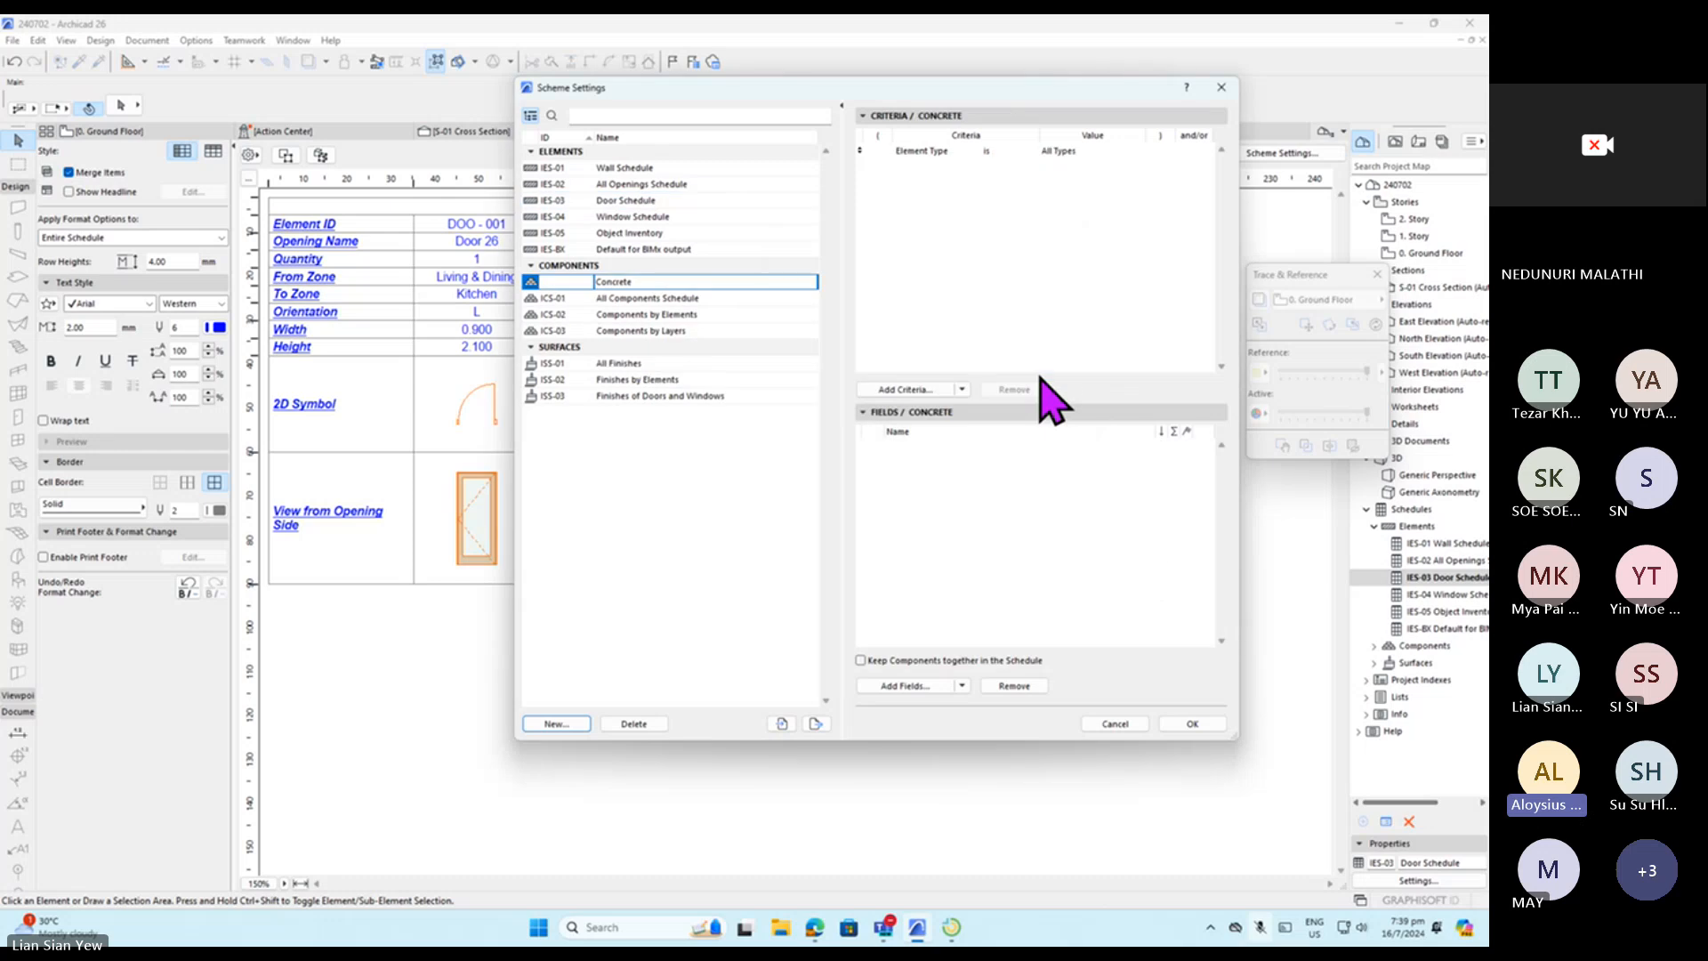
# Compare the criteria of the Concrete scheme with those of the Door, Window and All Openings schedules.
pyautogui.click(669, 574)
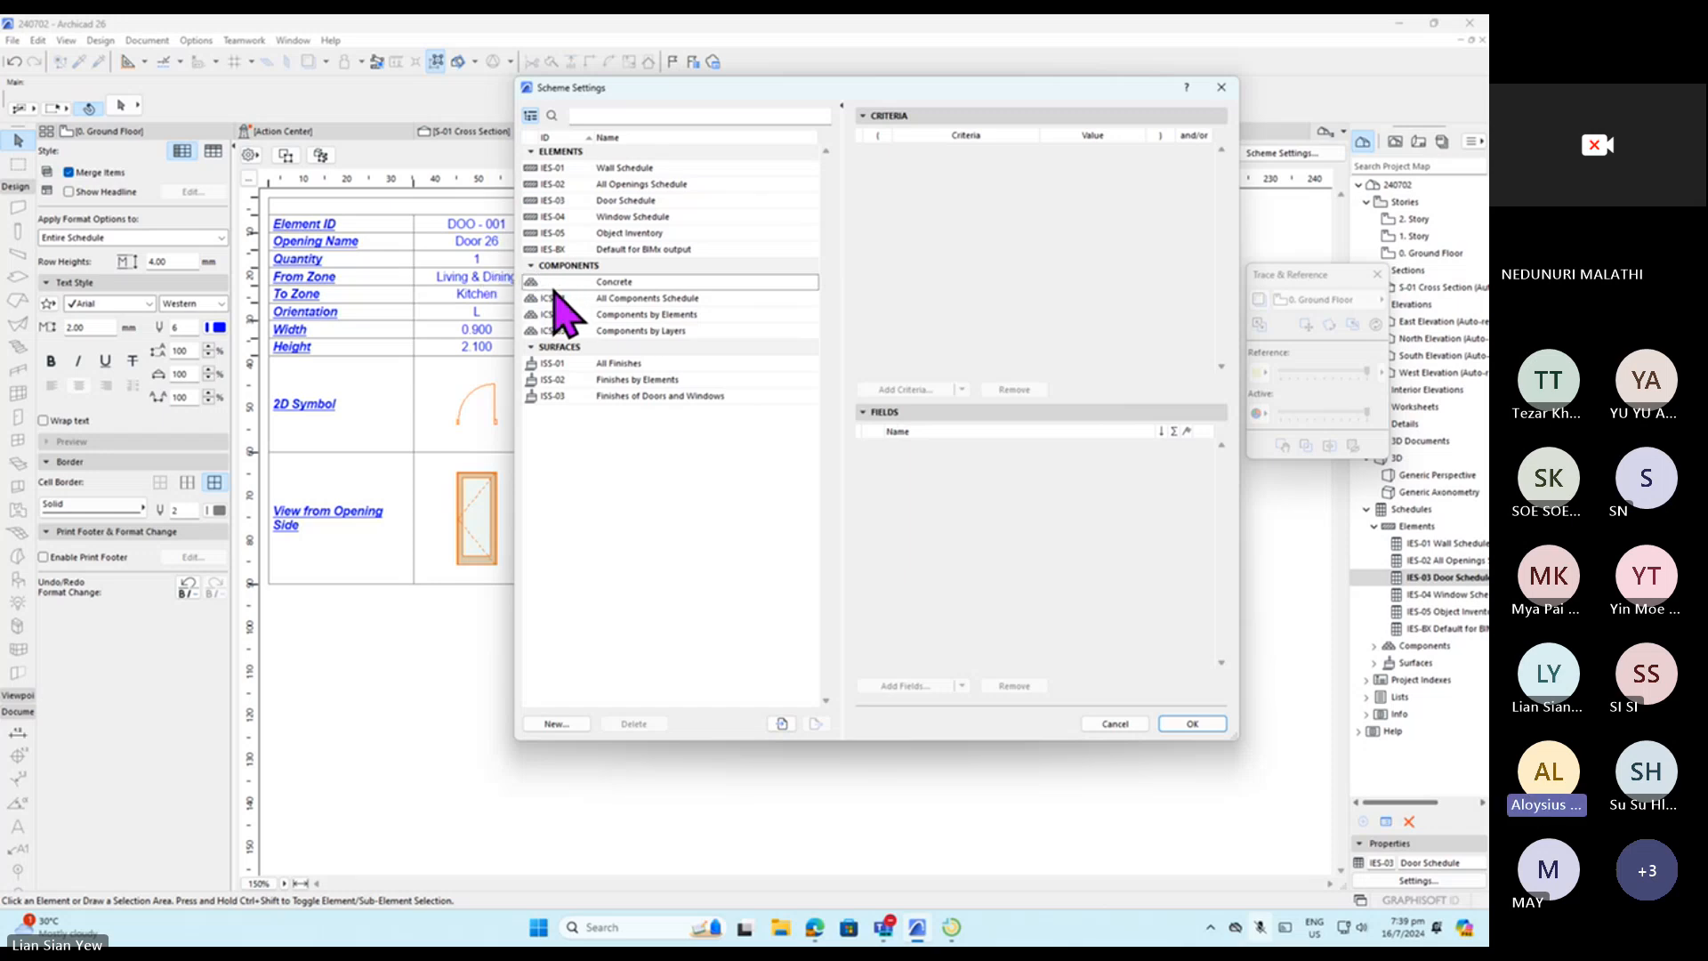
pyautogui.click(649, 281)
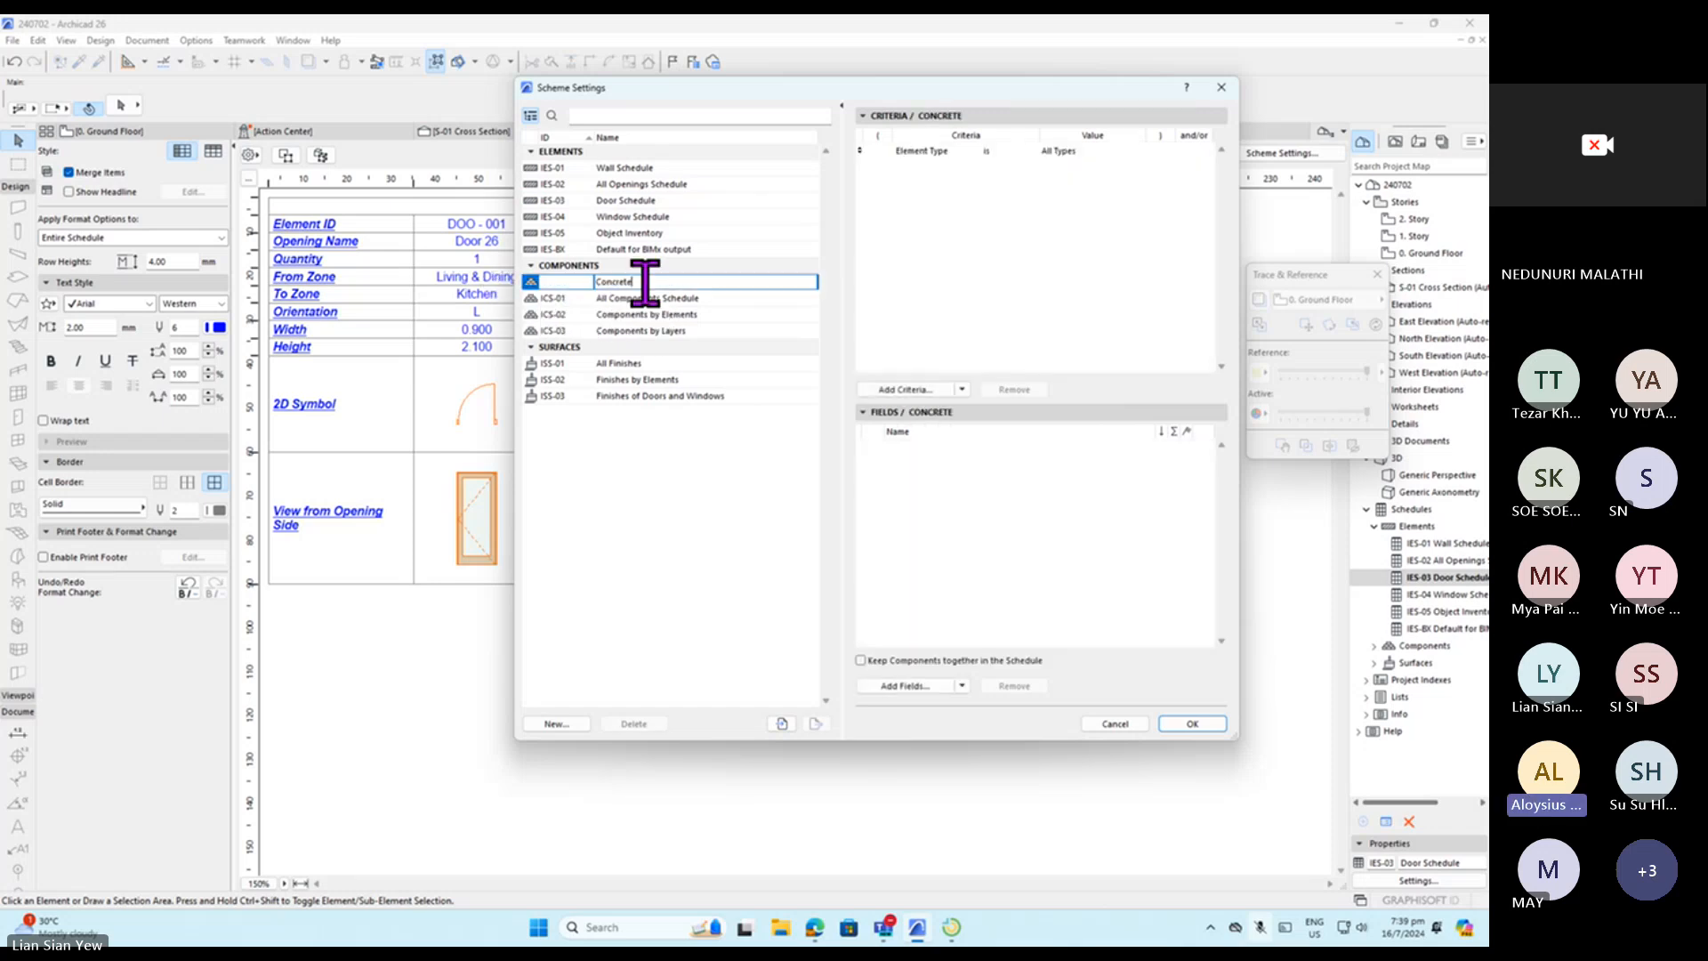
pyautogui.click(741, 549)
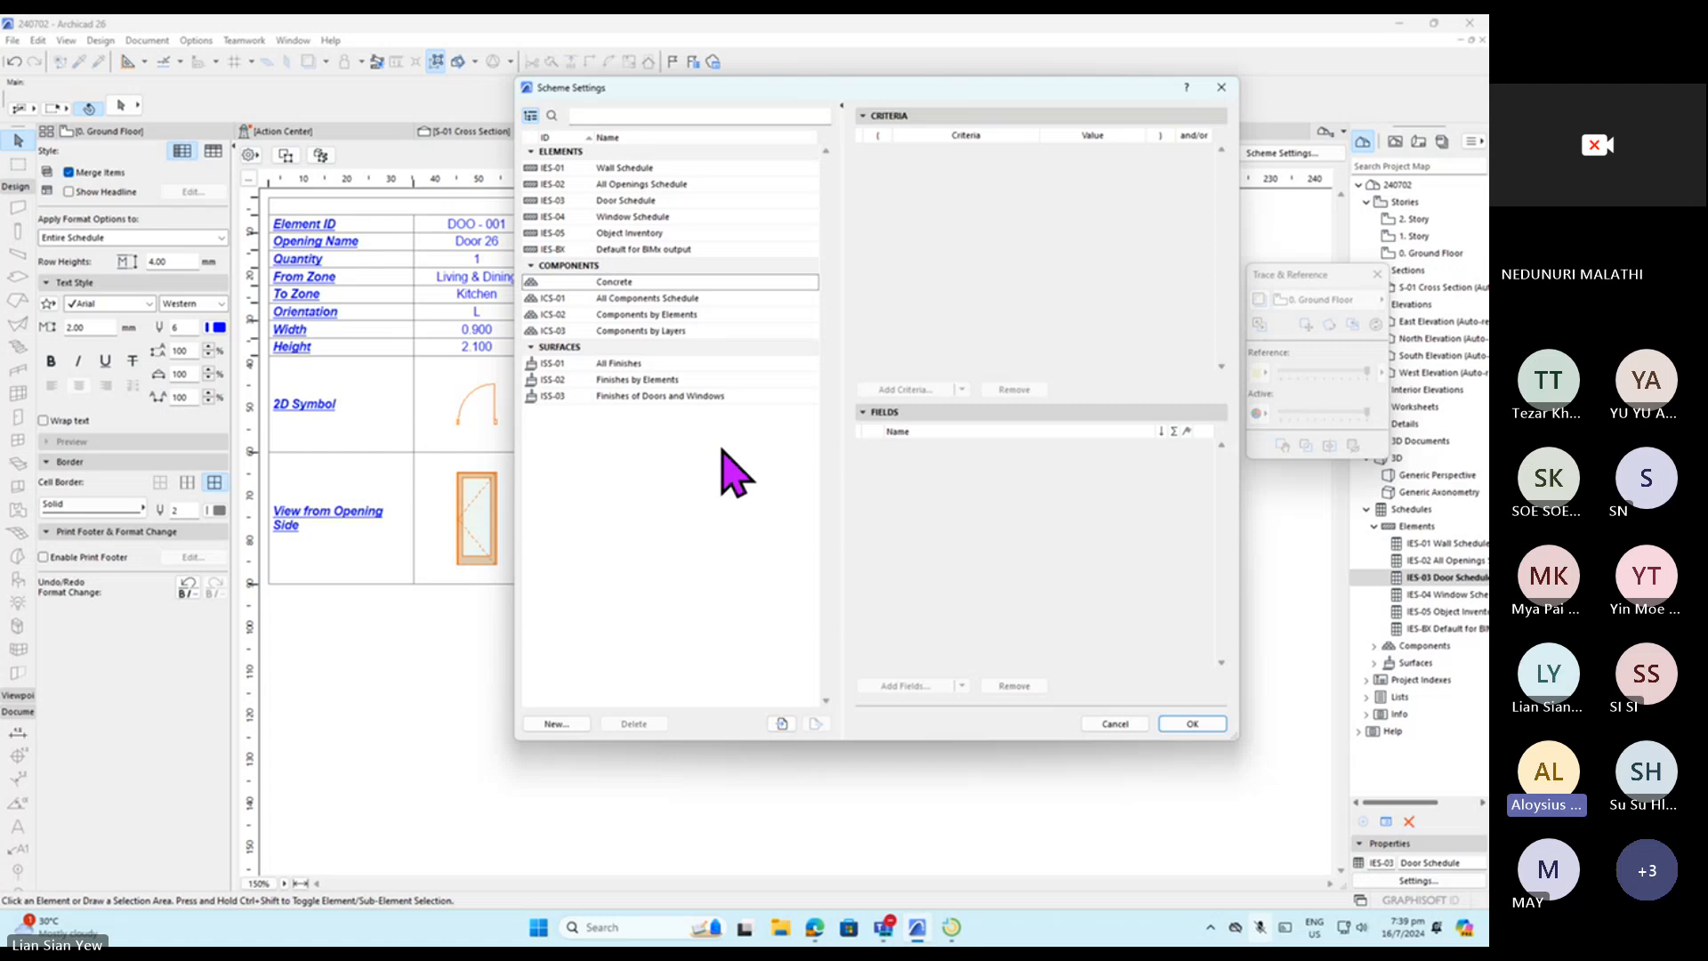
pyautogui.click(689, 282)
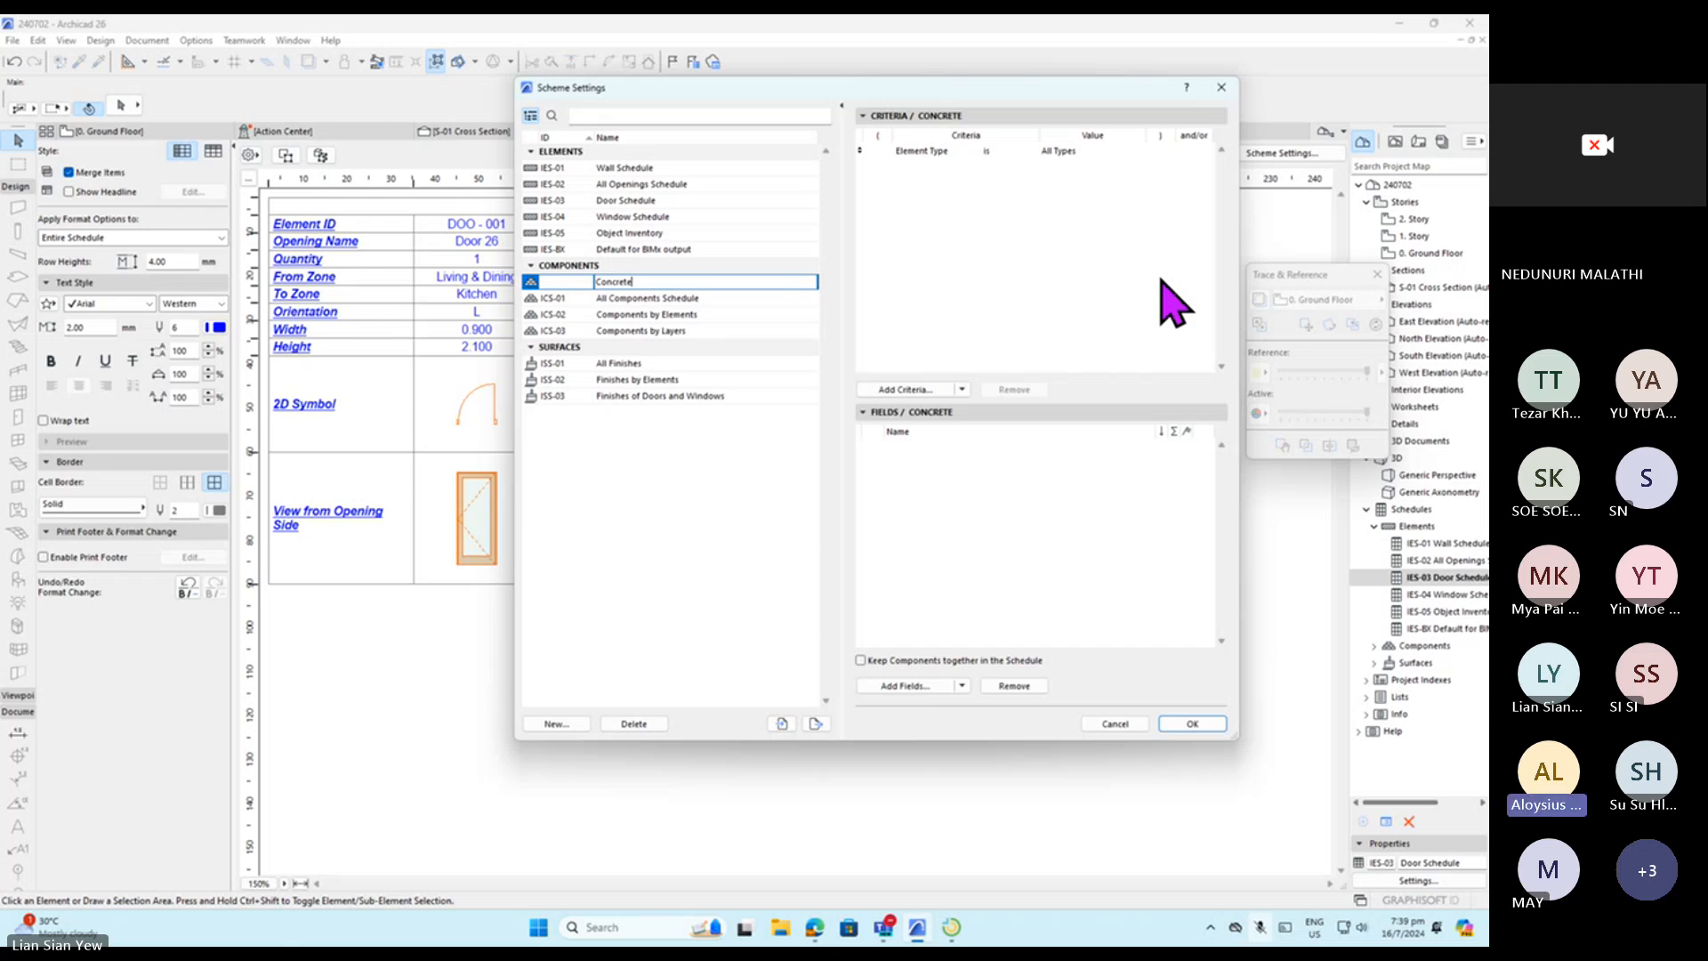
pyautogui.click(714, 201)
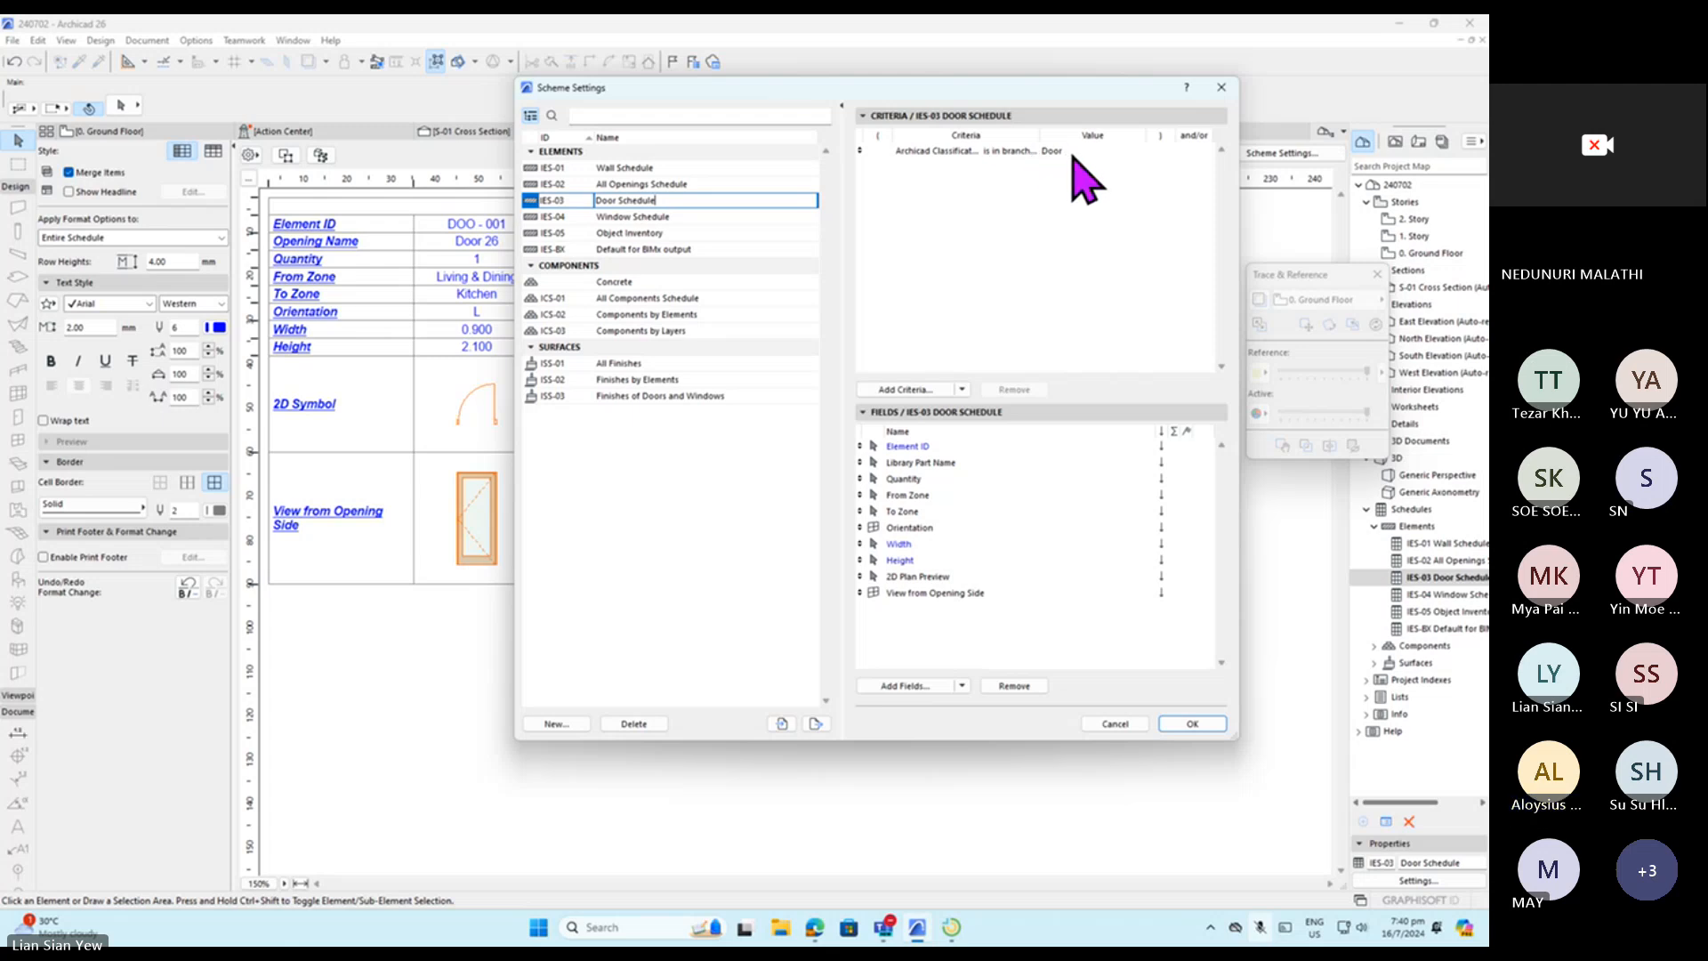
pyautogui.click(732, 216)
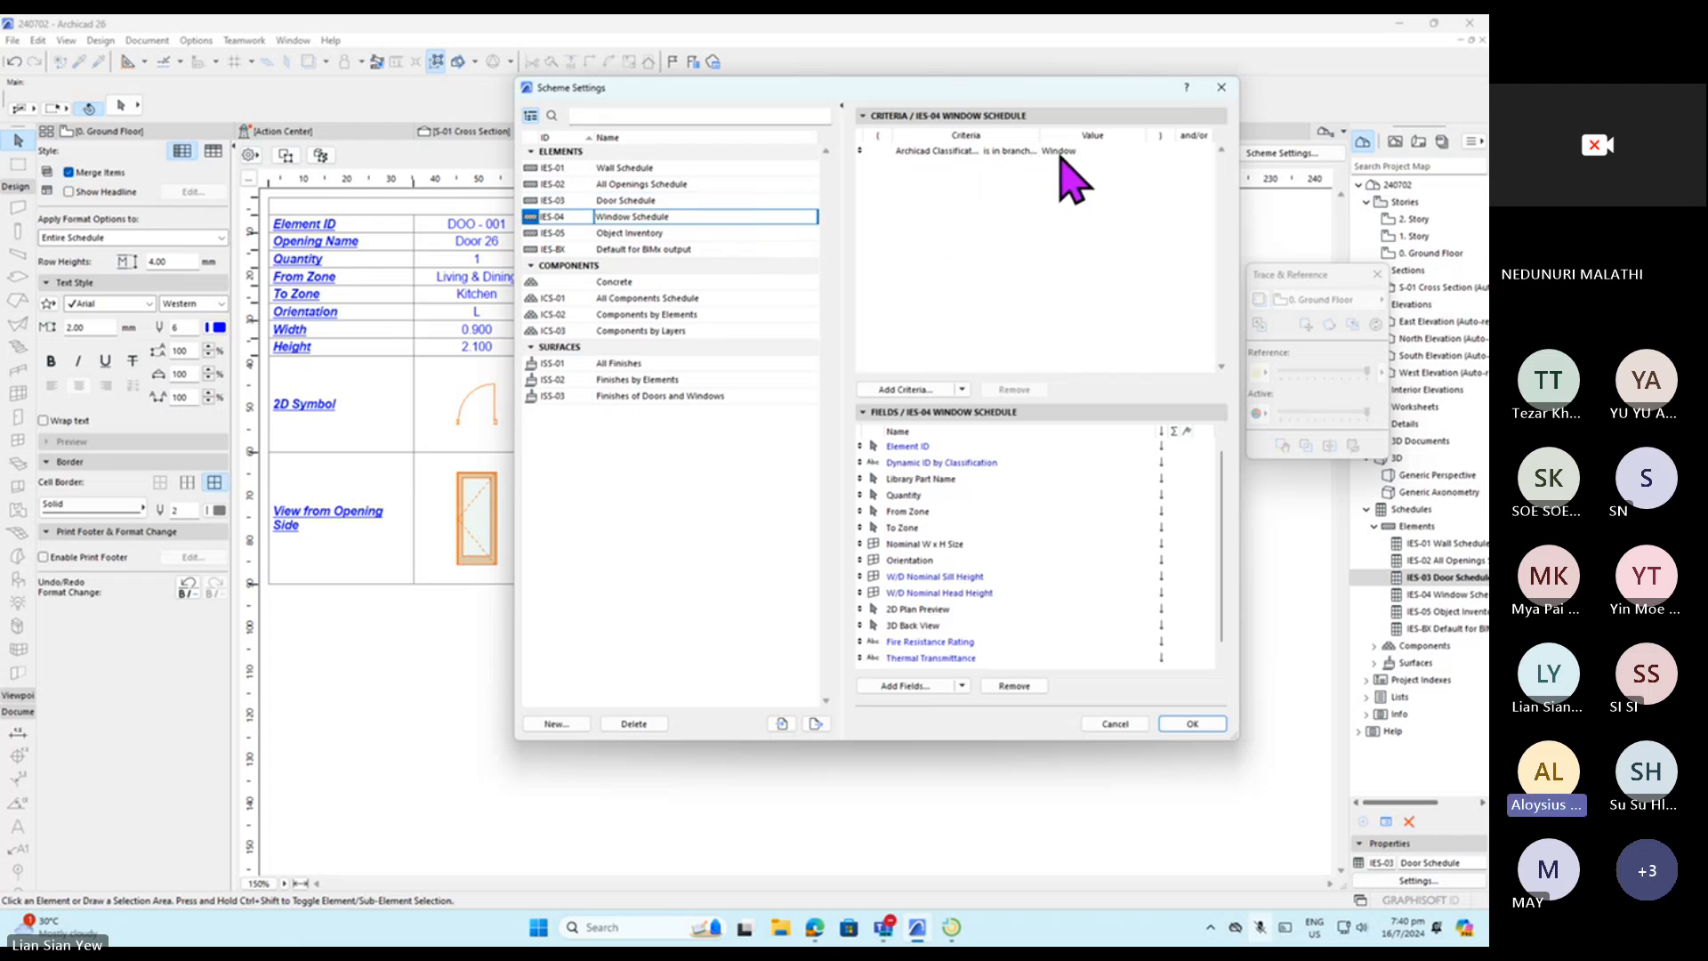
pyautogui.click(987, 151)
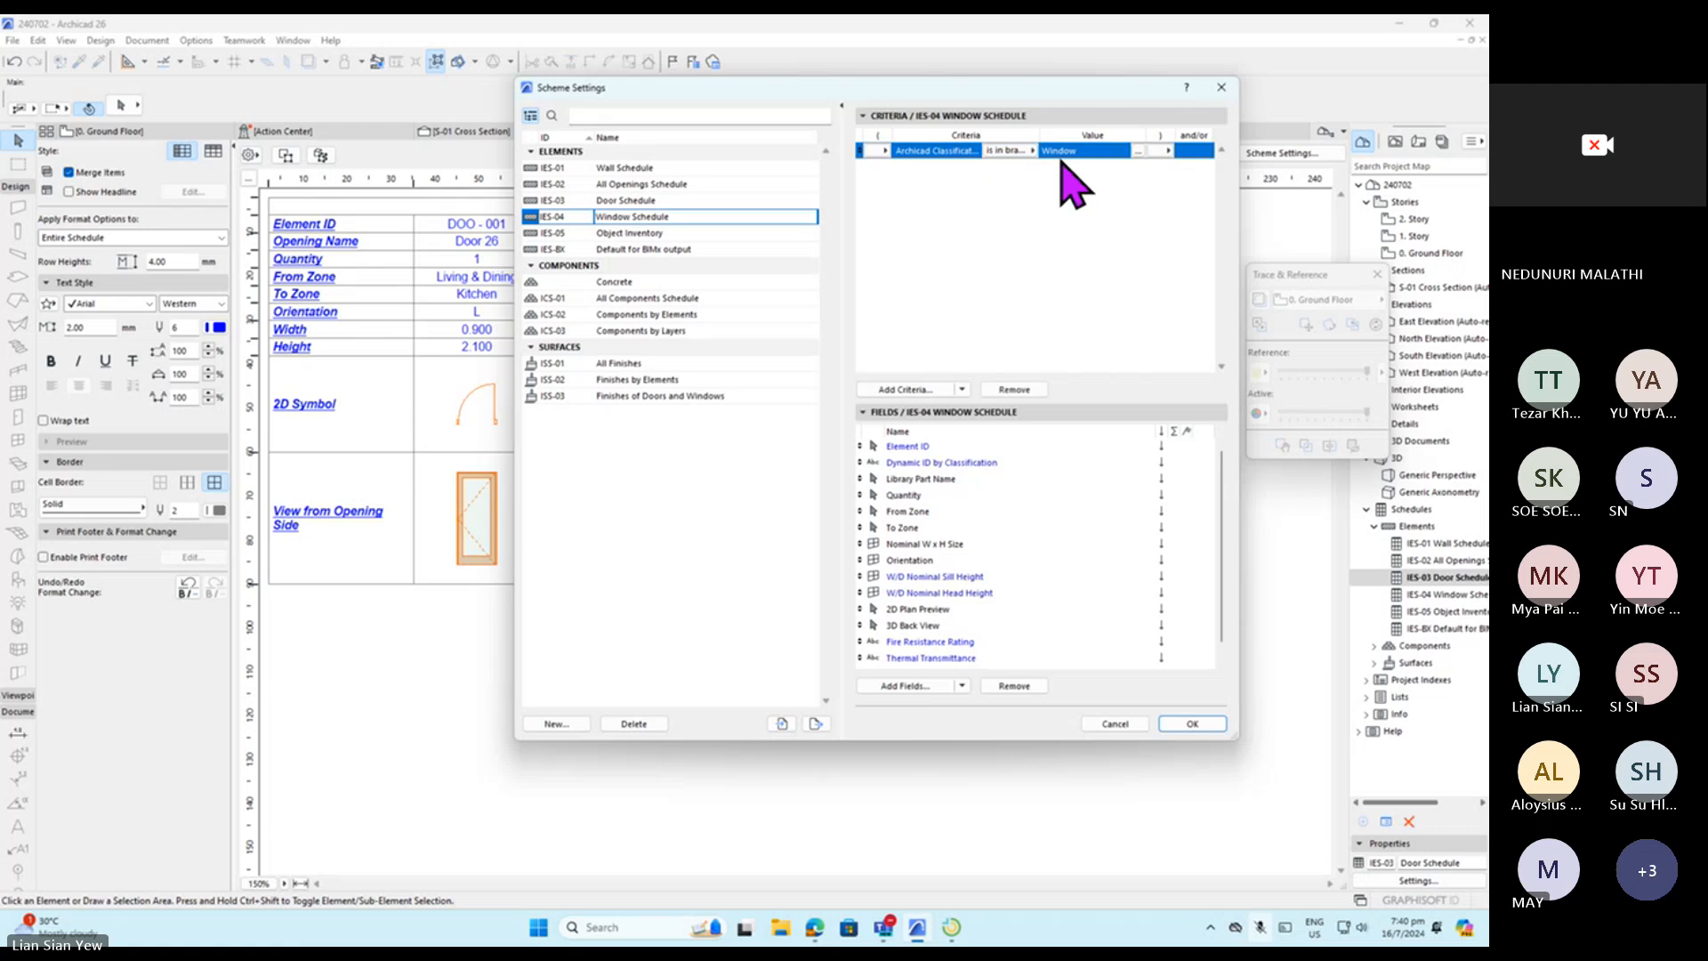
pyautogui.click(1128, 171)
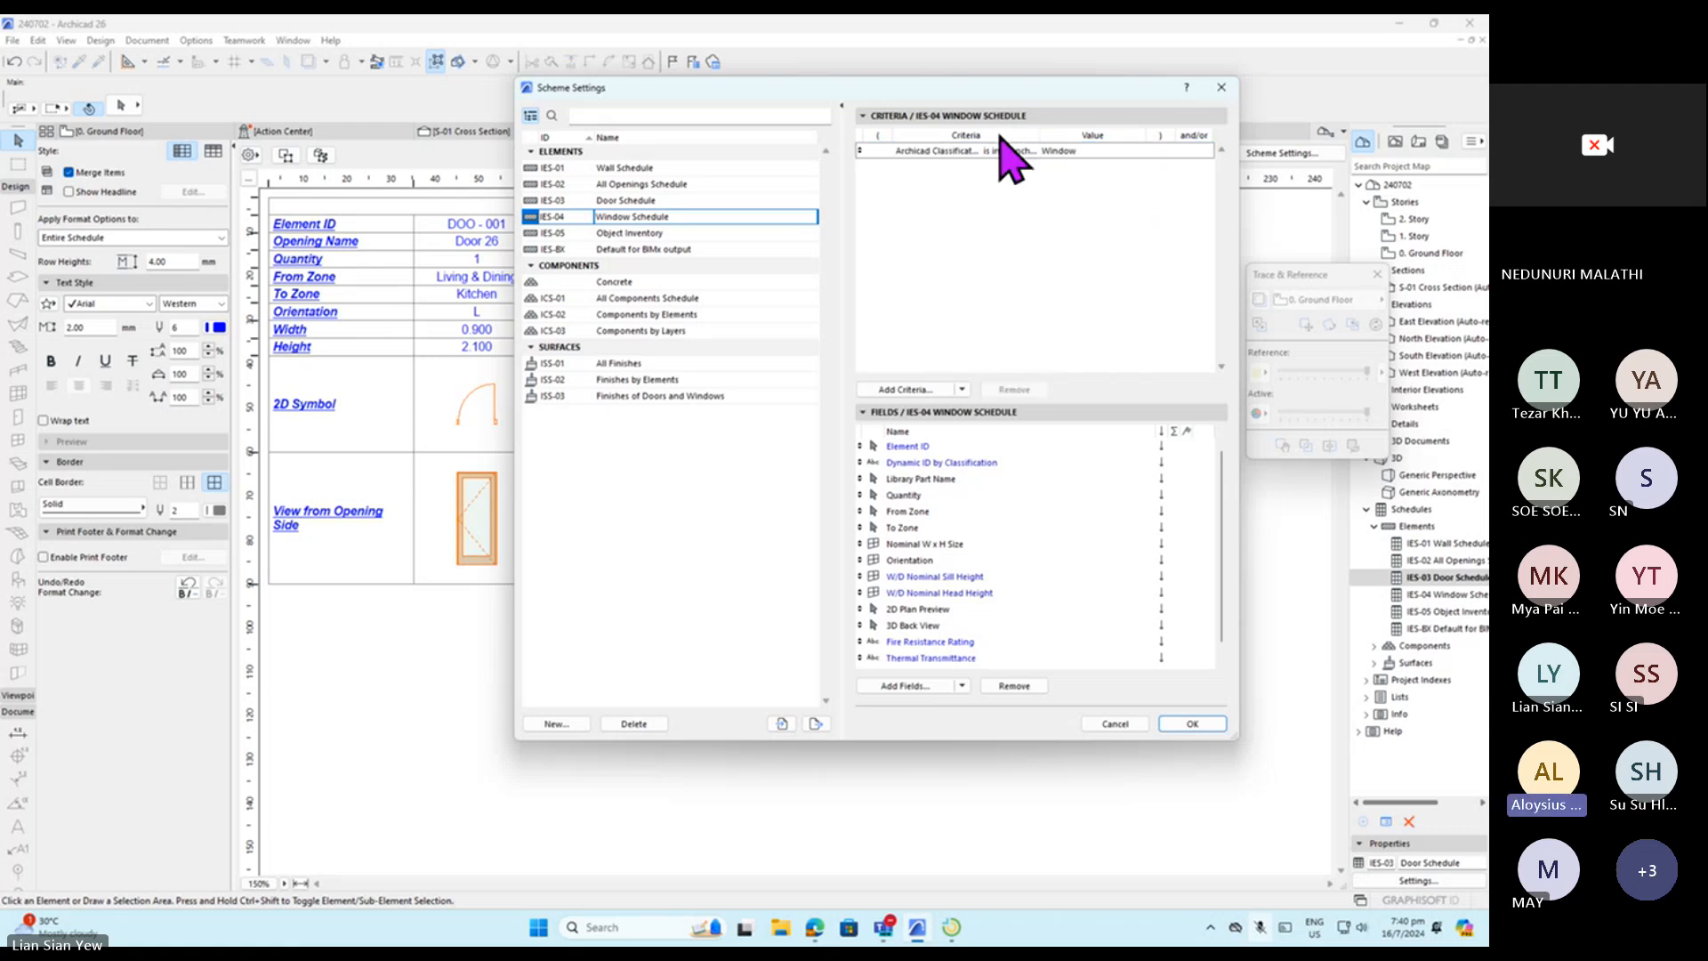
pyautogui.click(733, 173)
pyautogui.click(732, 183)
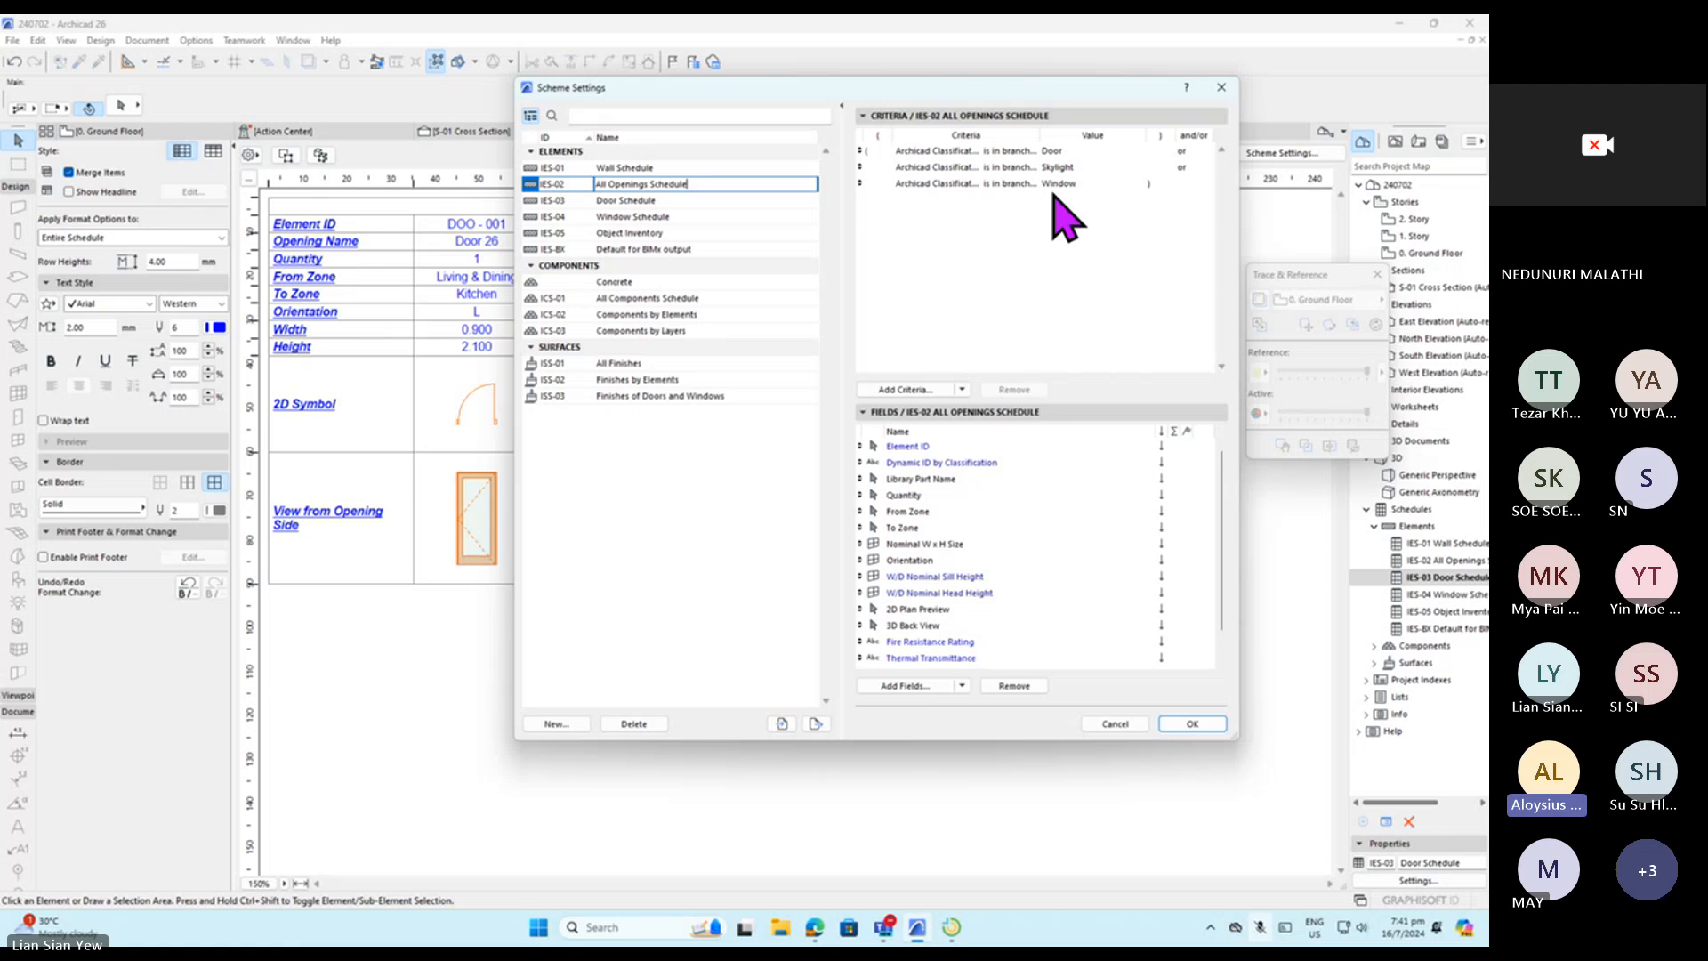
# Look through the element types offered for the Element Type criterion of the Concrete scheme.
pyautogui.click(726, 281)
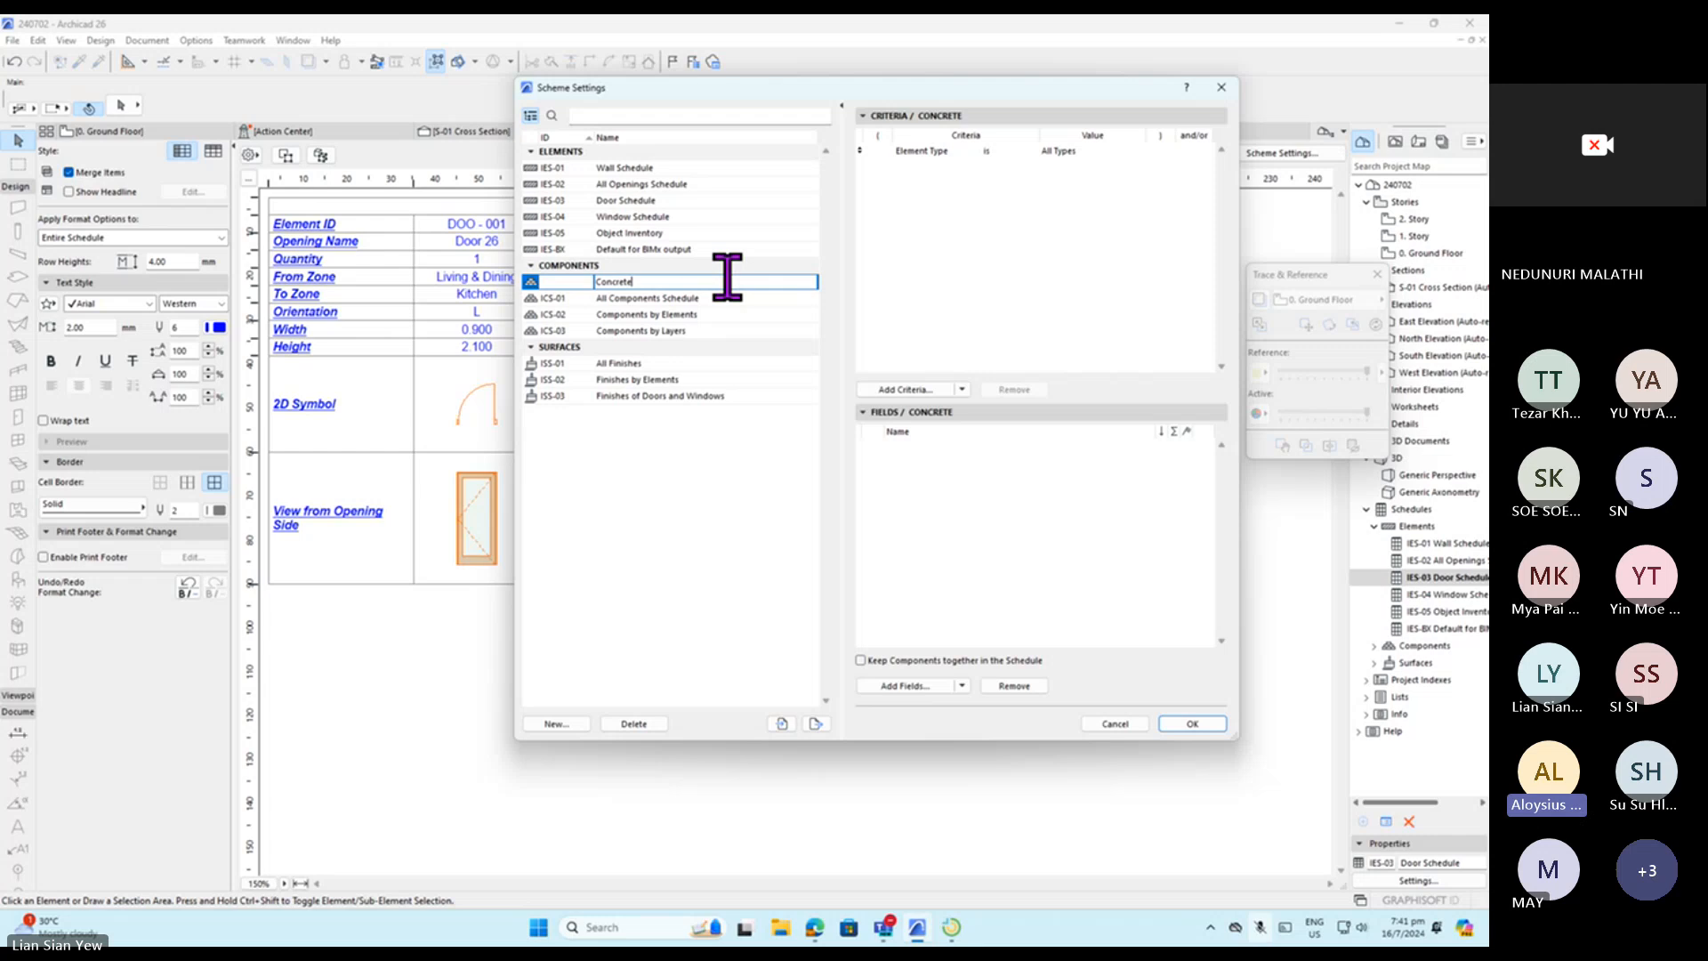
pyautogui.click(1091, 153)
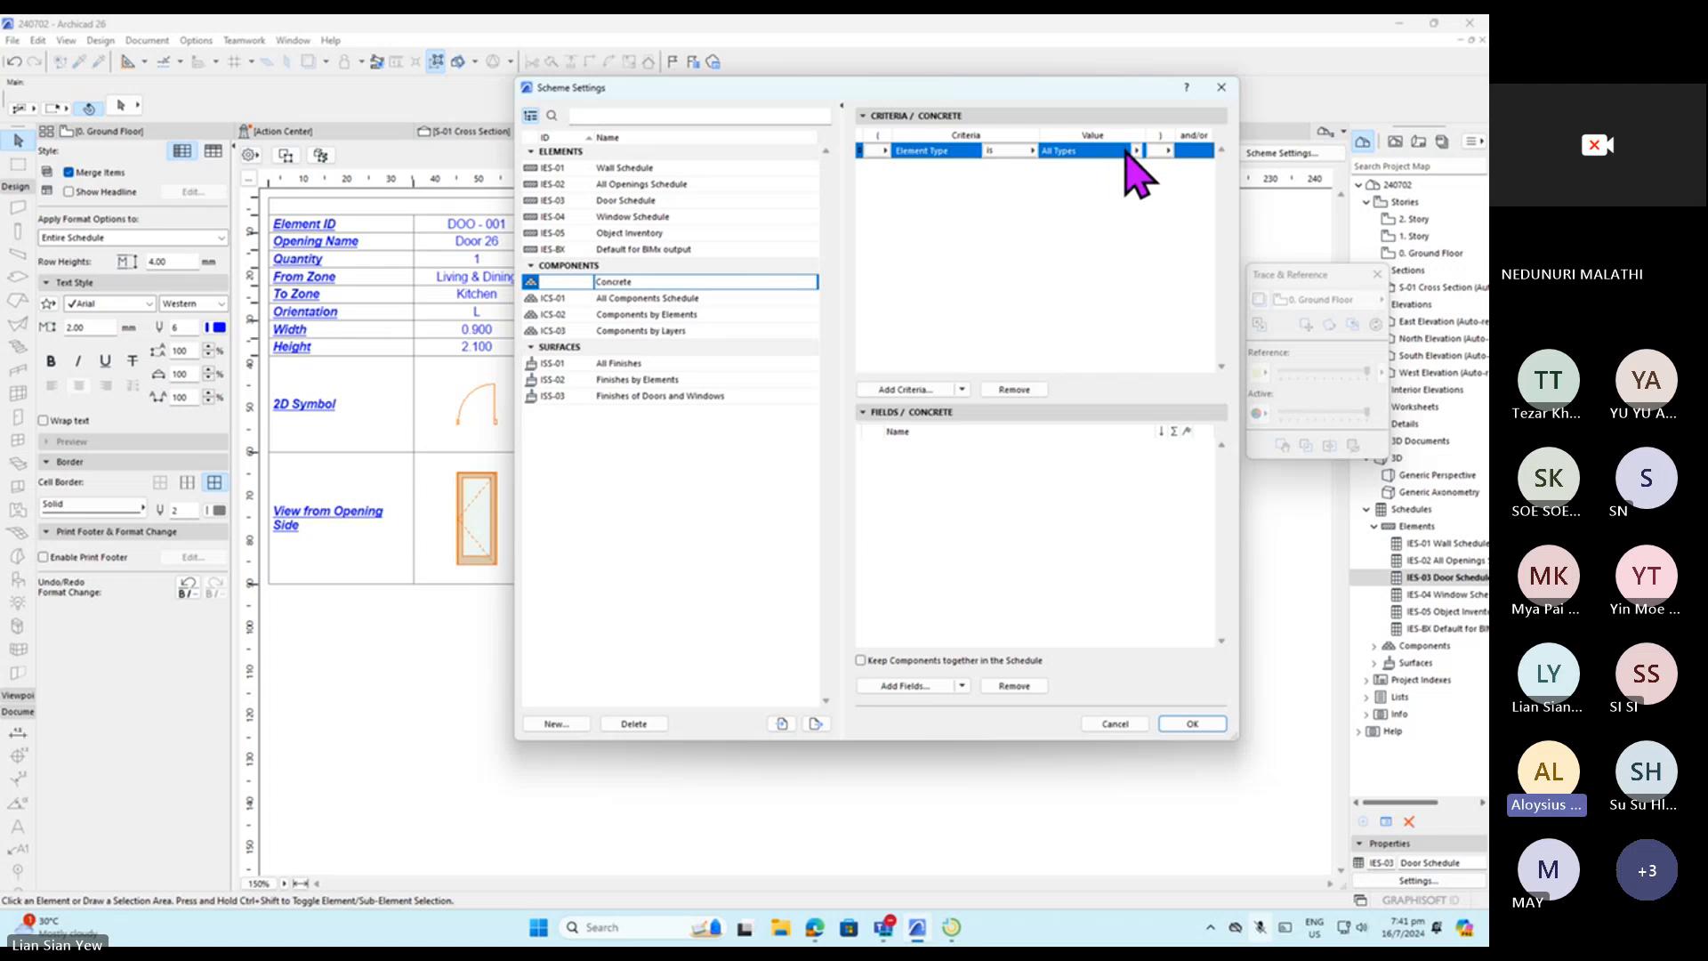
pyautogui.click(1136, 151)
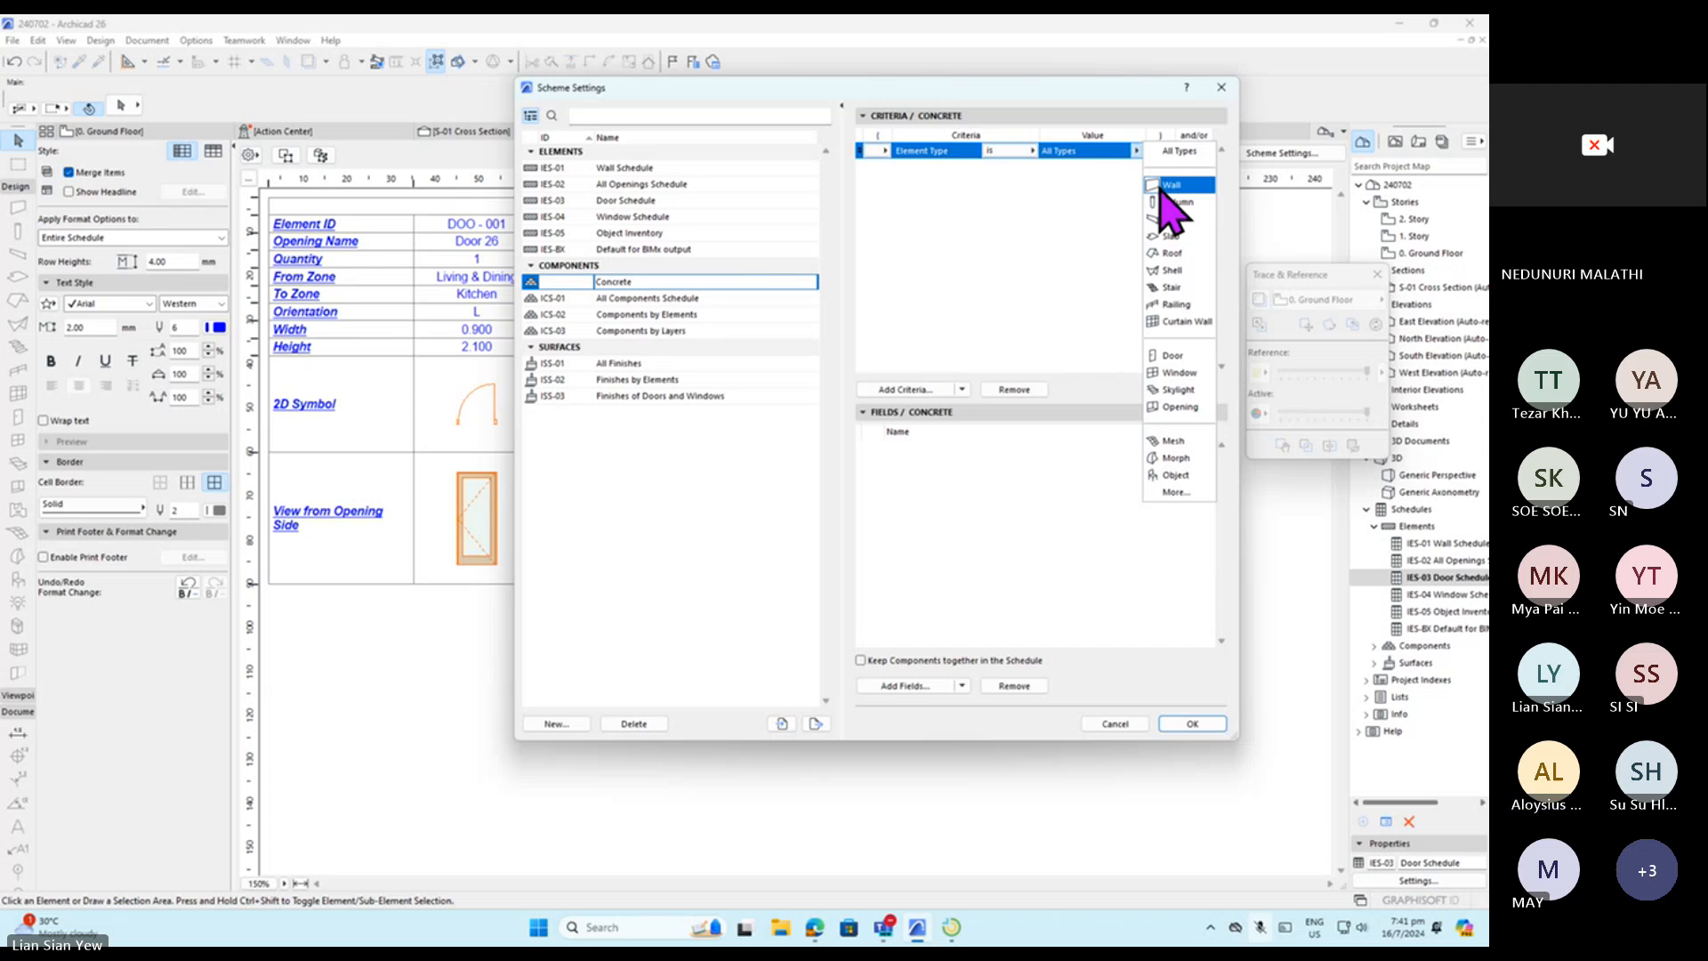
pyautogui.click(958, 148)
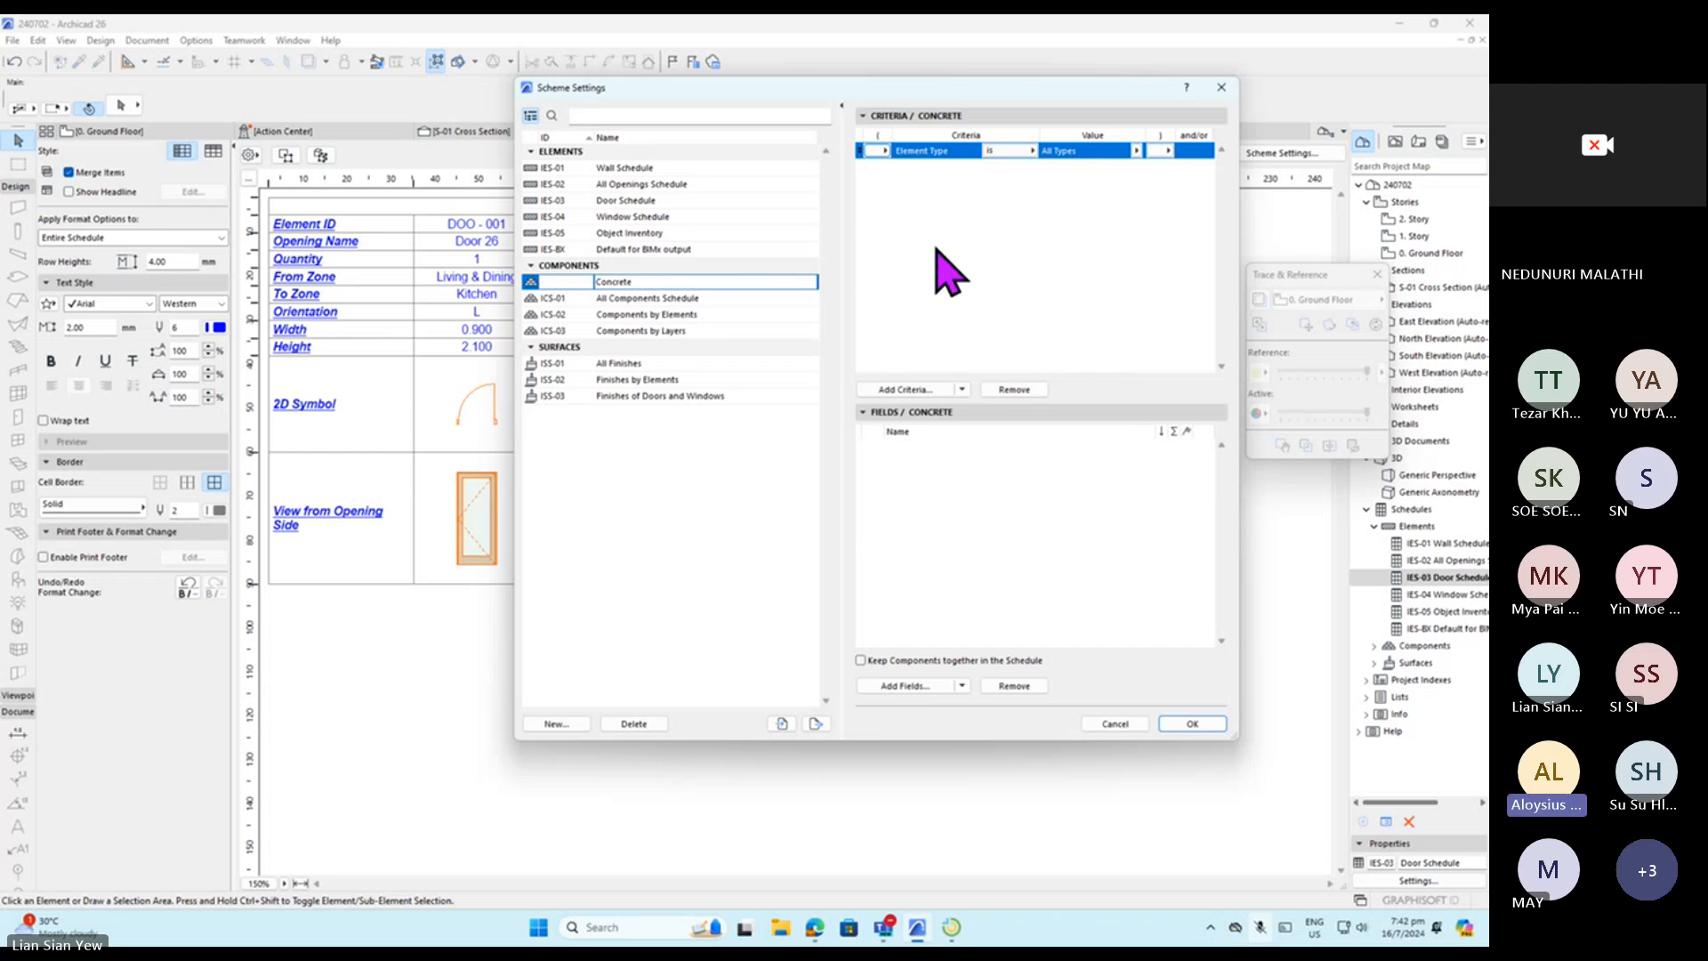
# Find the Building Material parameter by searching for "building material" and add it as a criterion of the Concrete scheme.
pyautogui.click(931, 394)
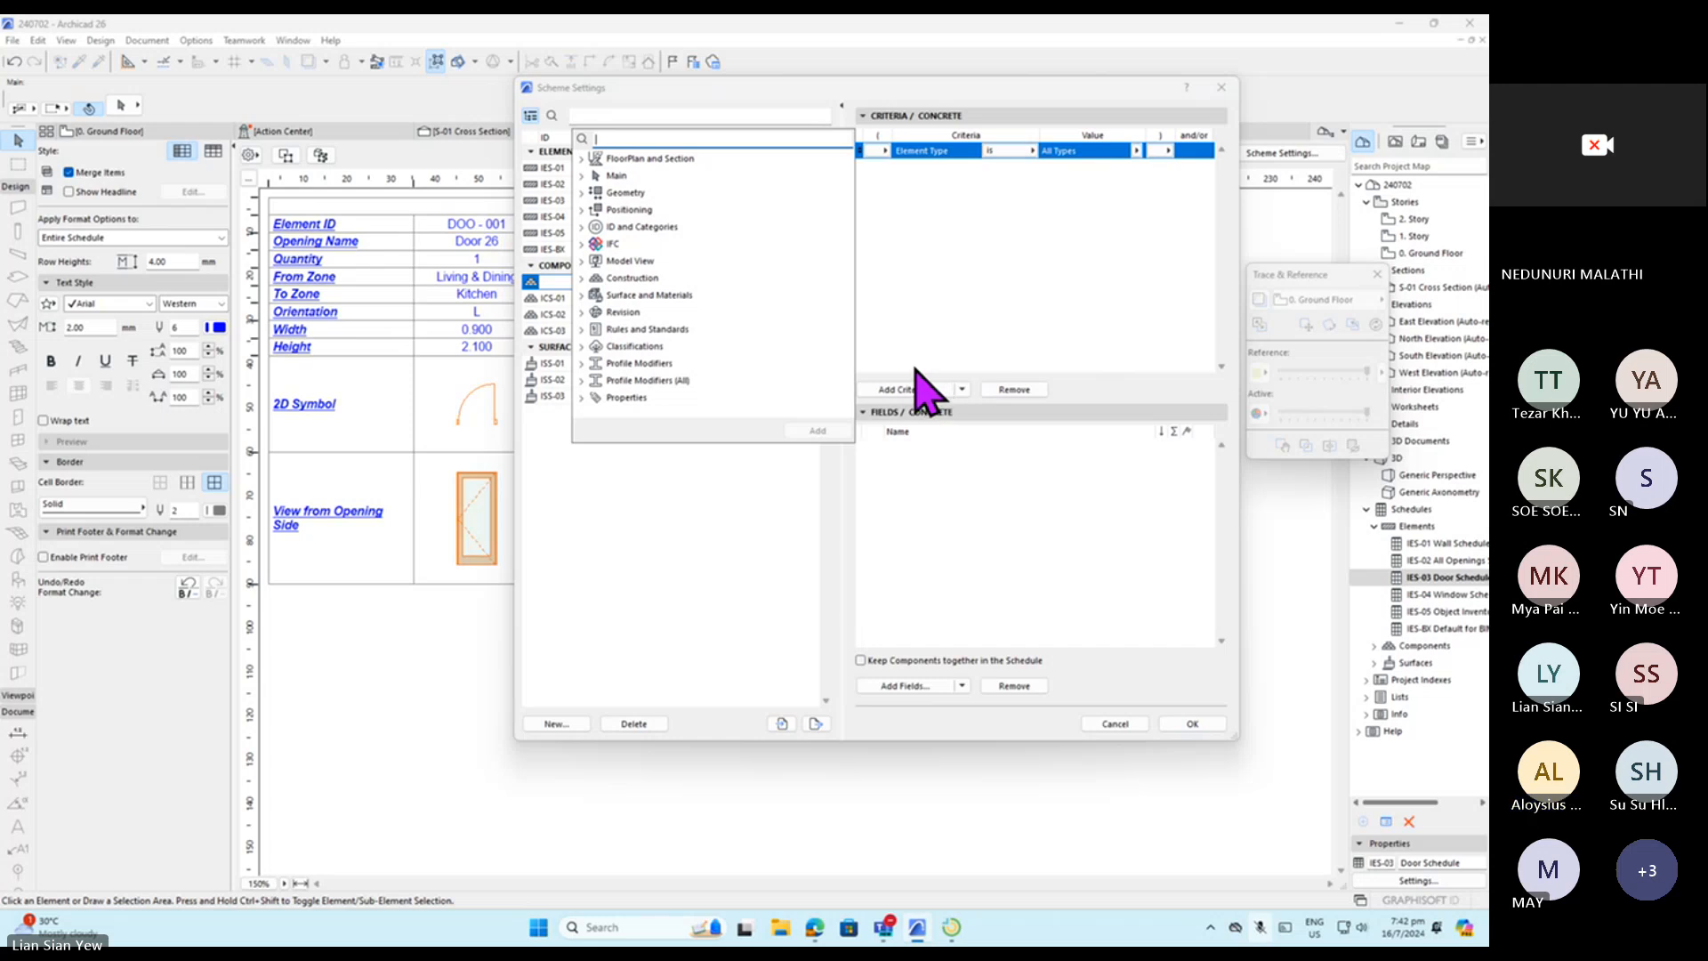
pyautogui.click(584, 297)
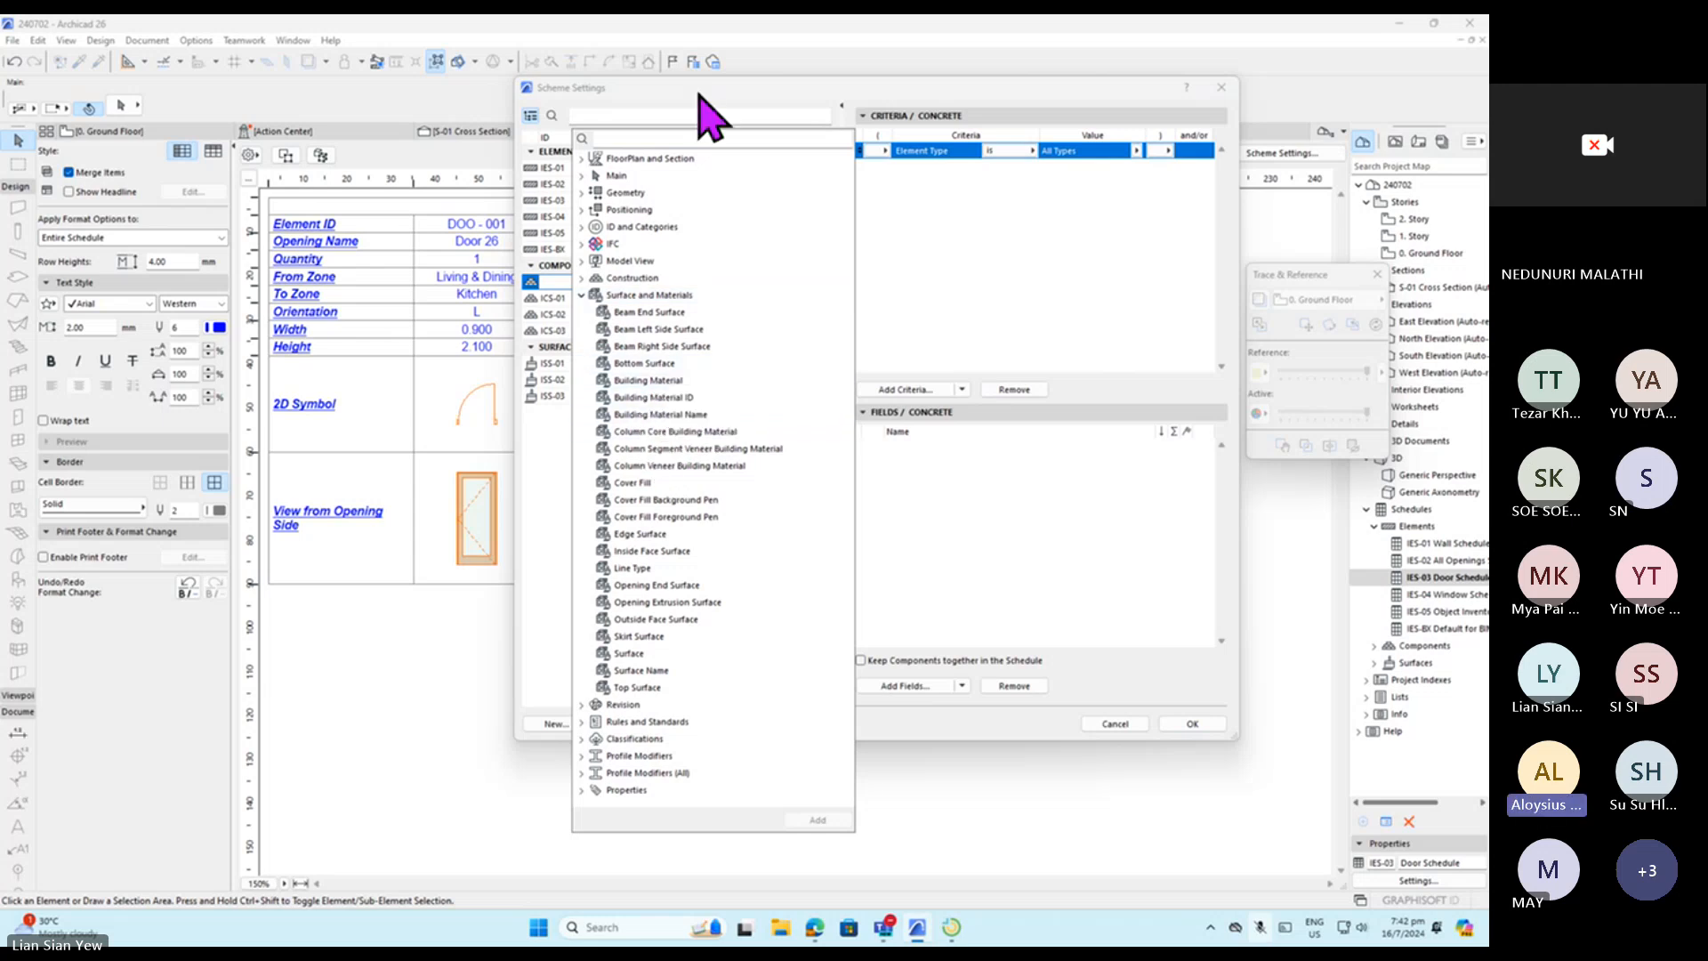
pyautogui.click(683, 141)
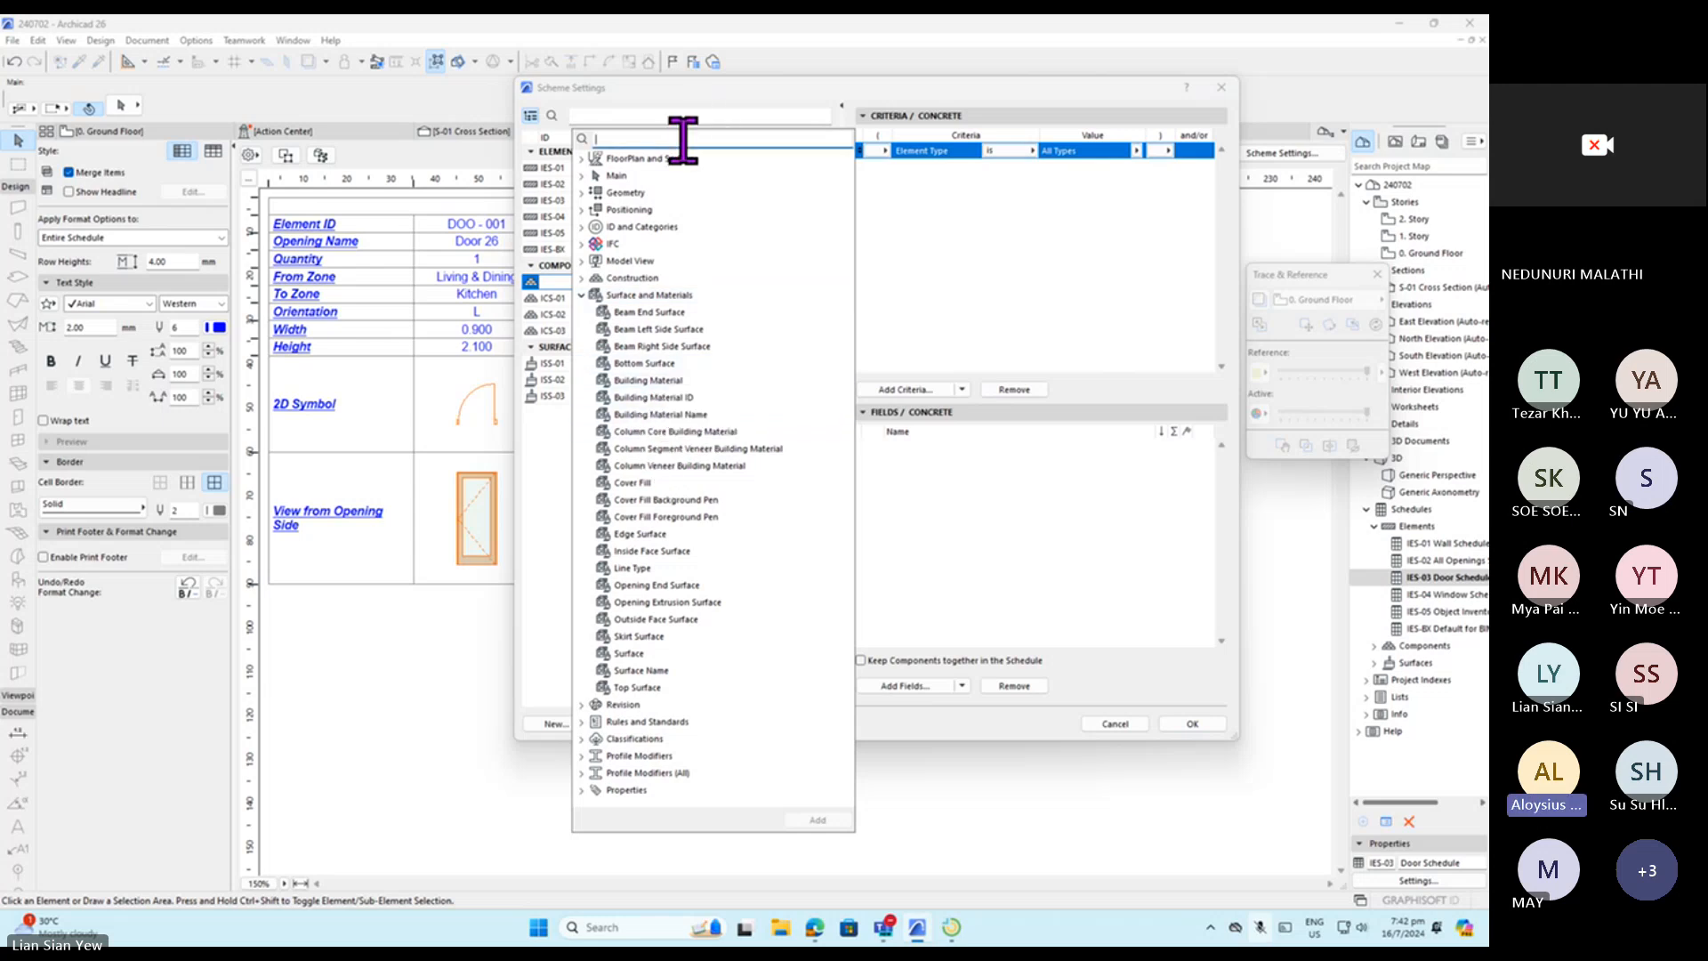
pyautogui.click(582, 294)
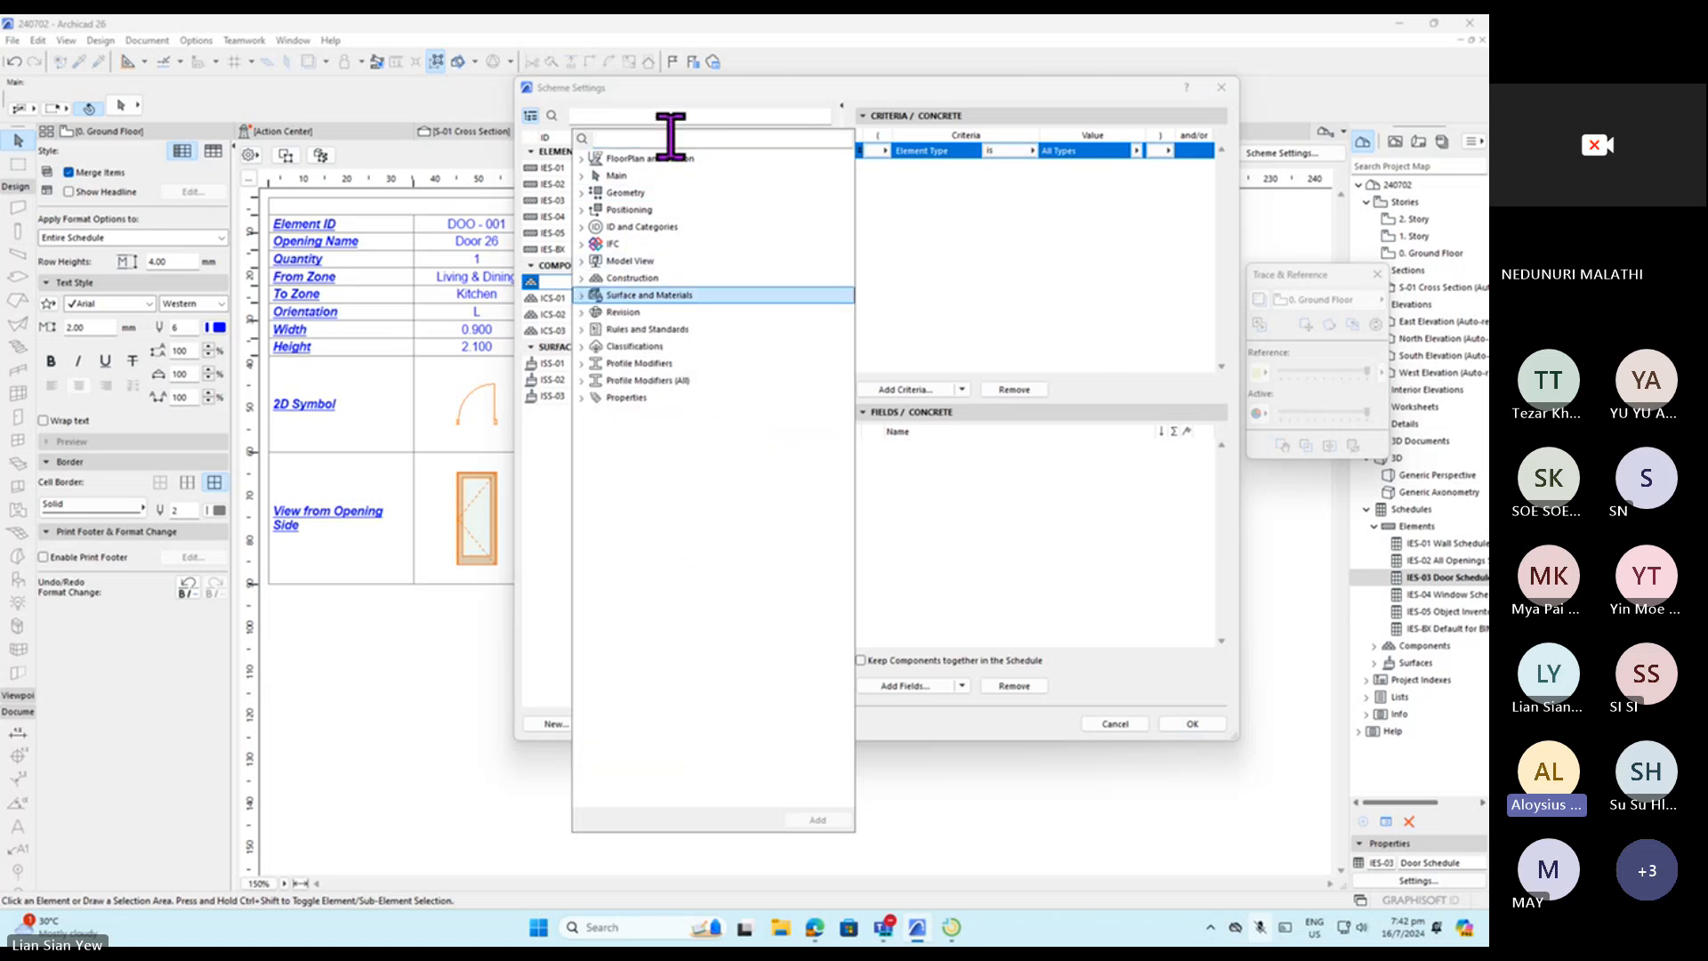
pyautogui.click(678, 139)
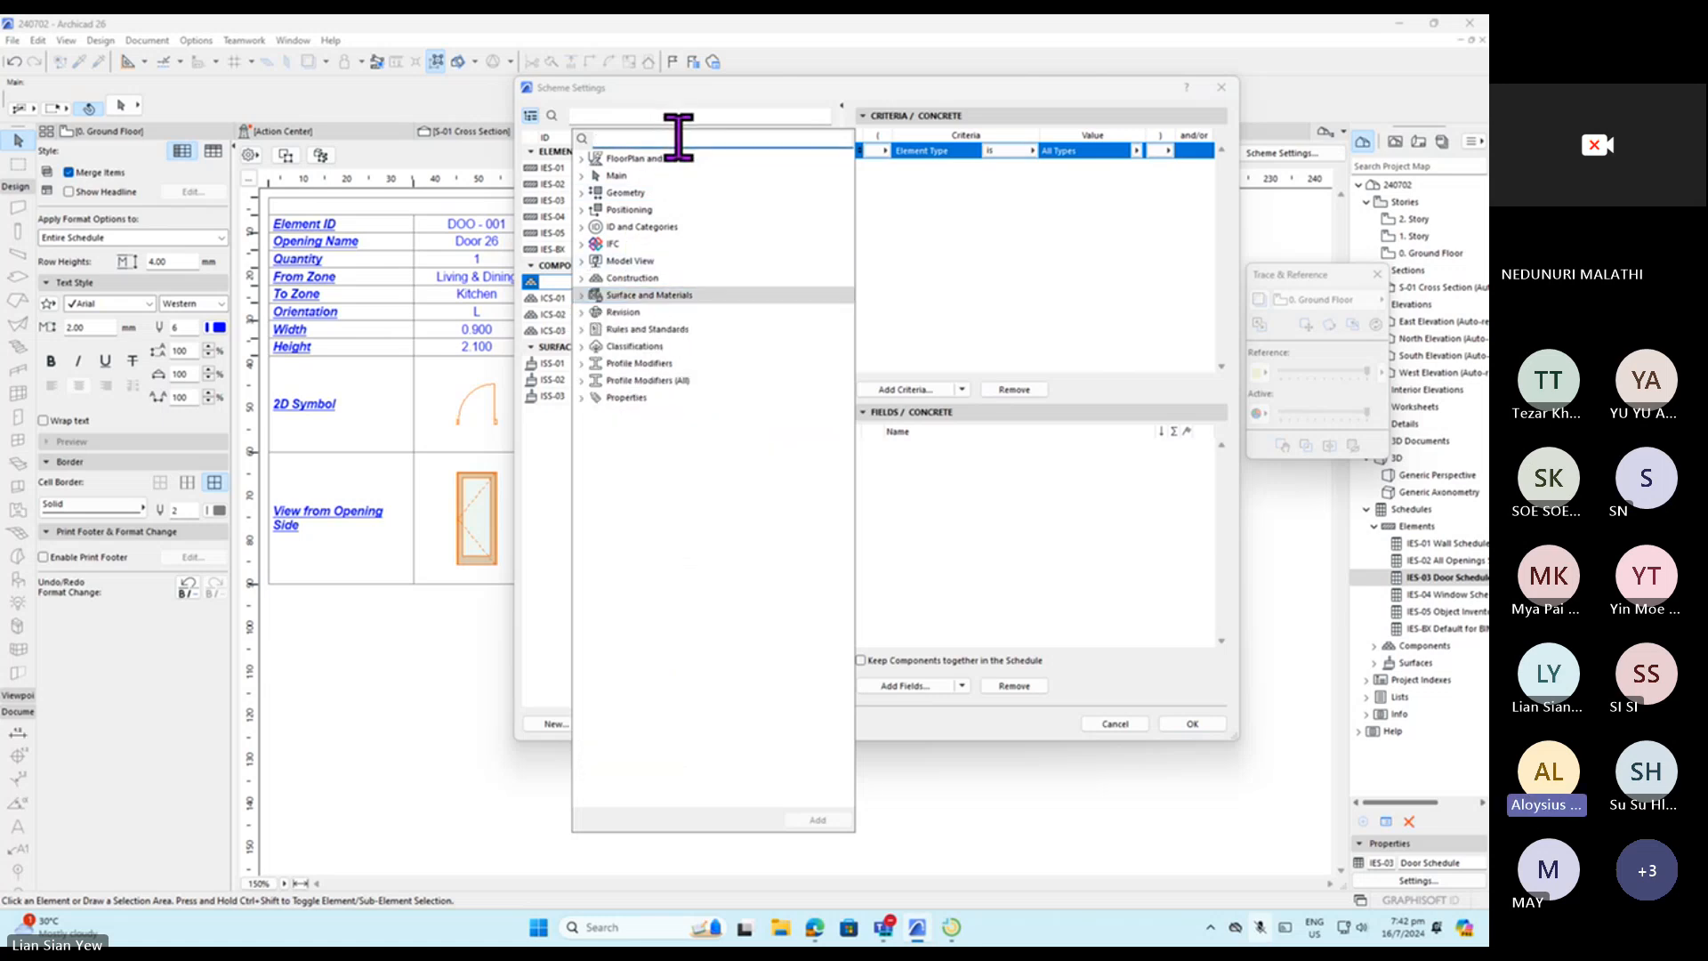
pyautogui.write('build')
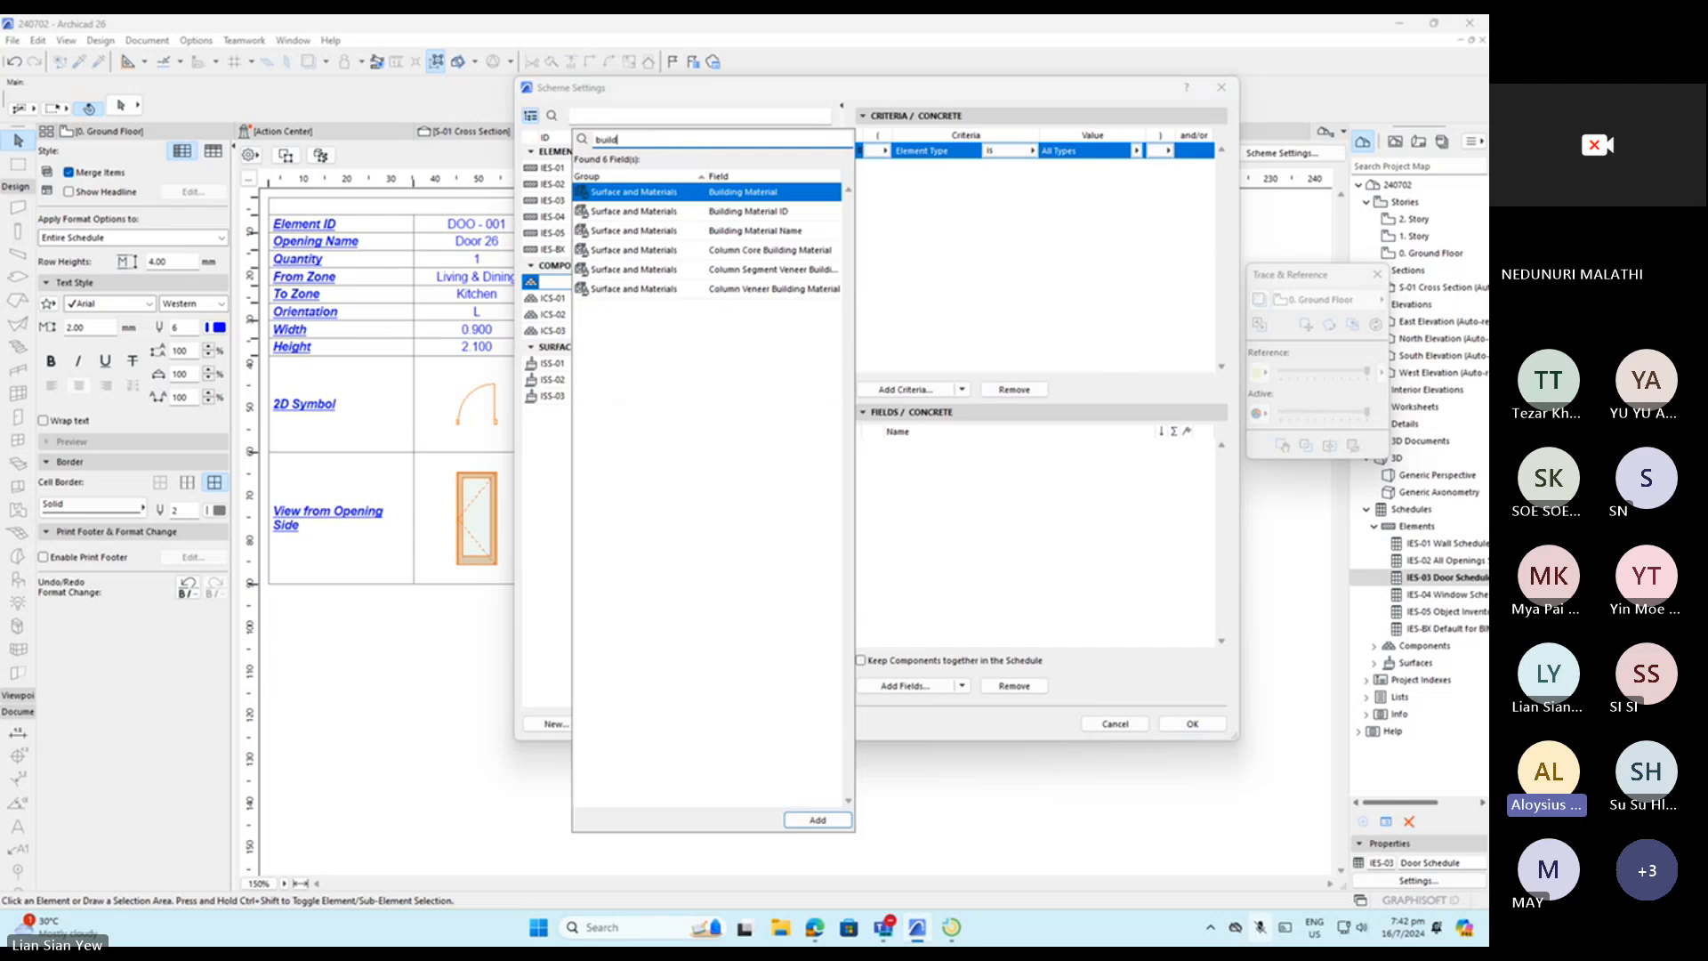
pyautogui.write('ing material')
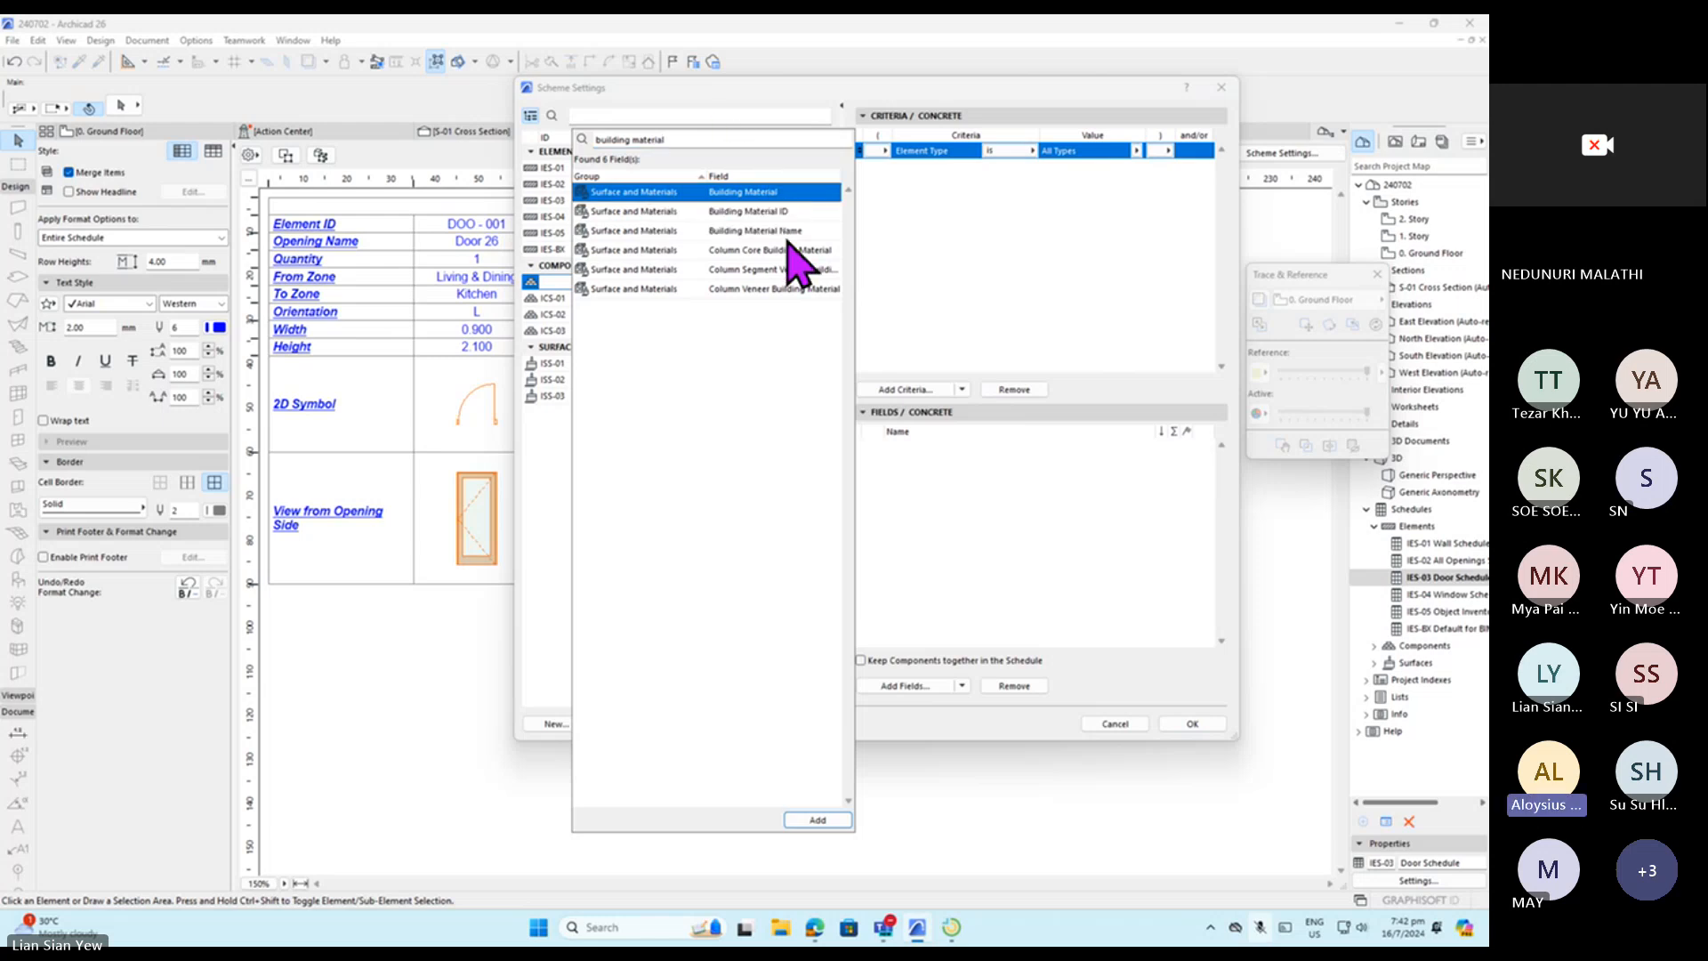
pyautogui.click(817, 820)
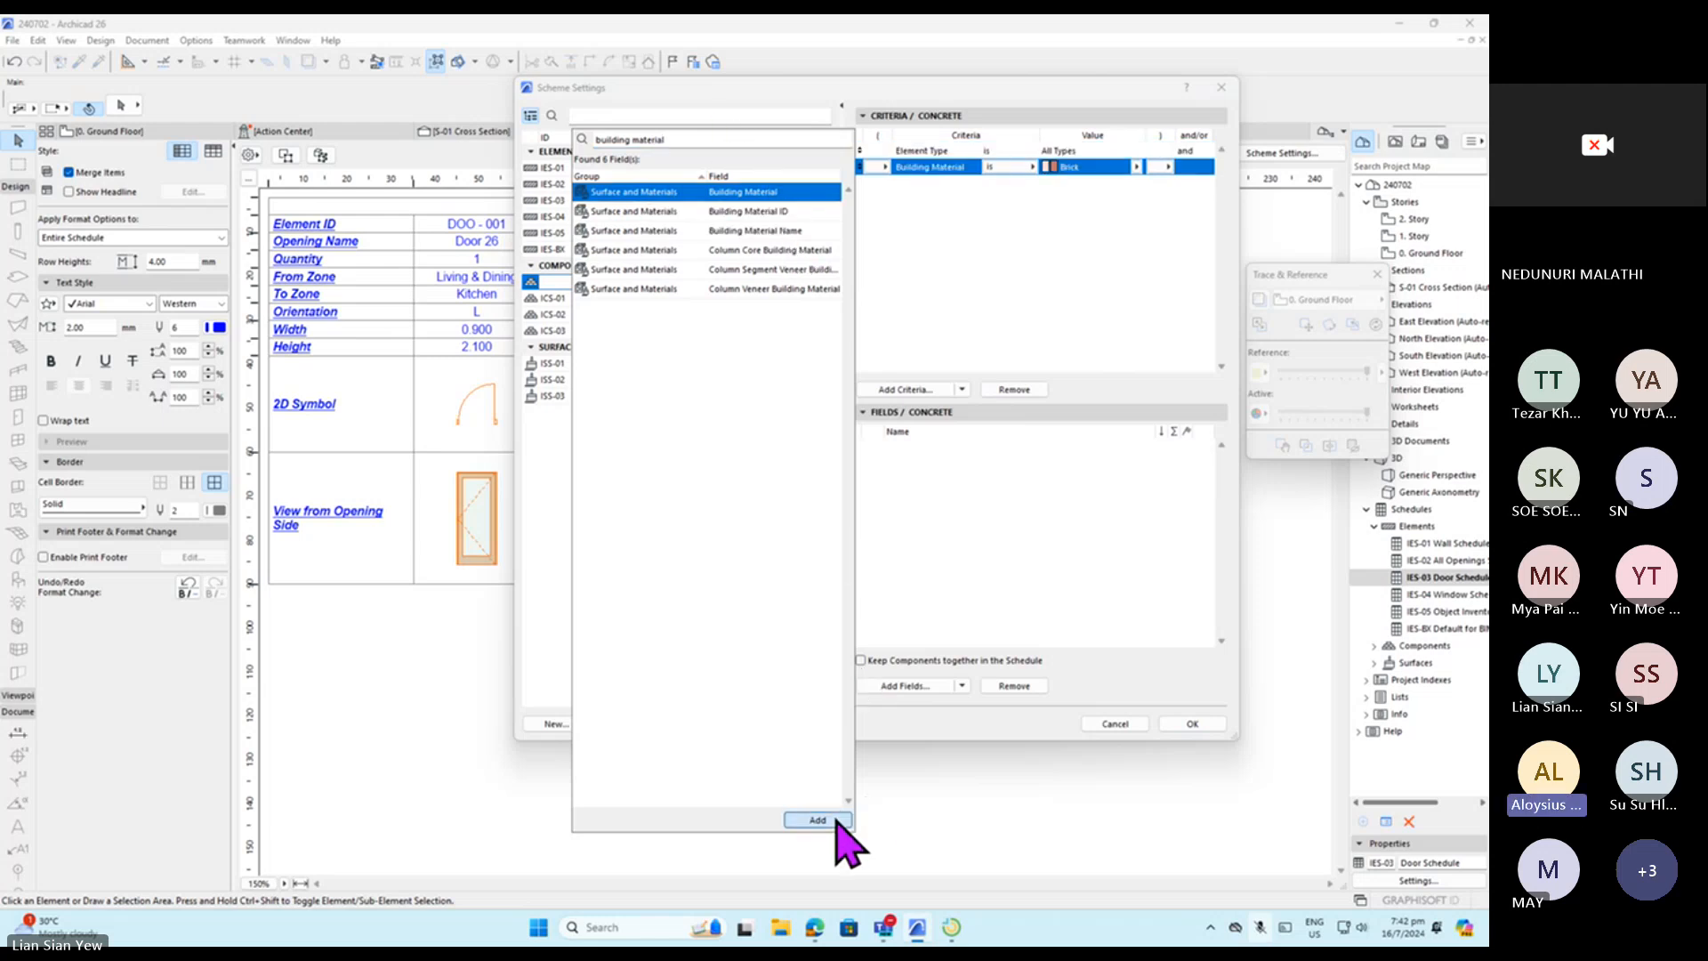
pyautogui.click(1028, 307)
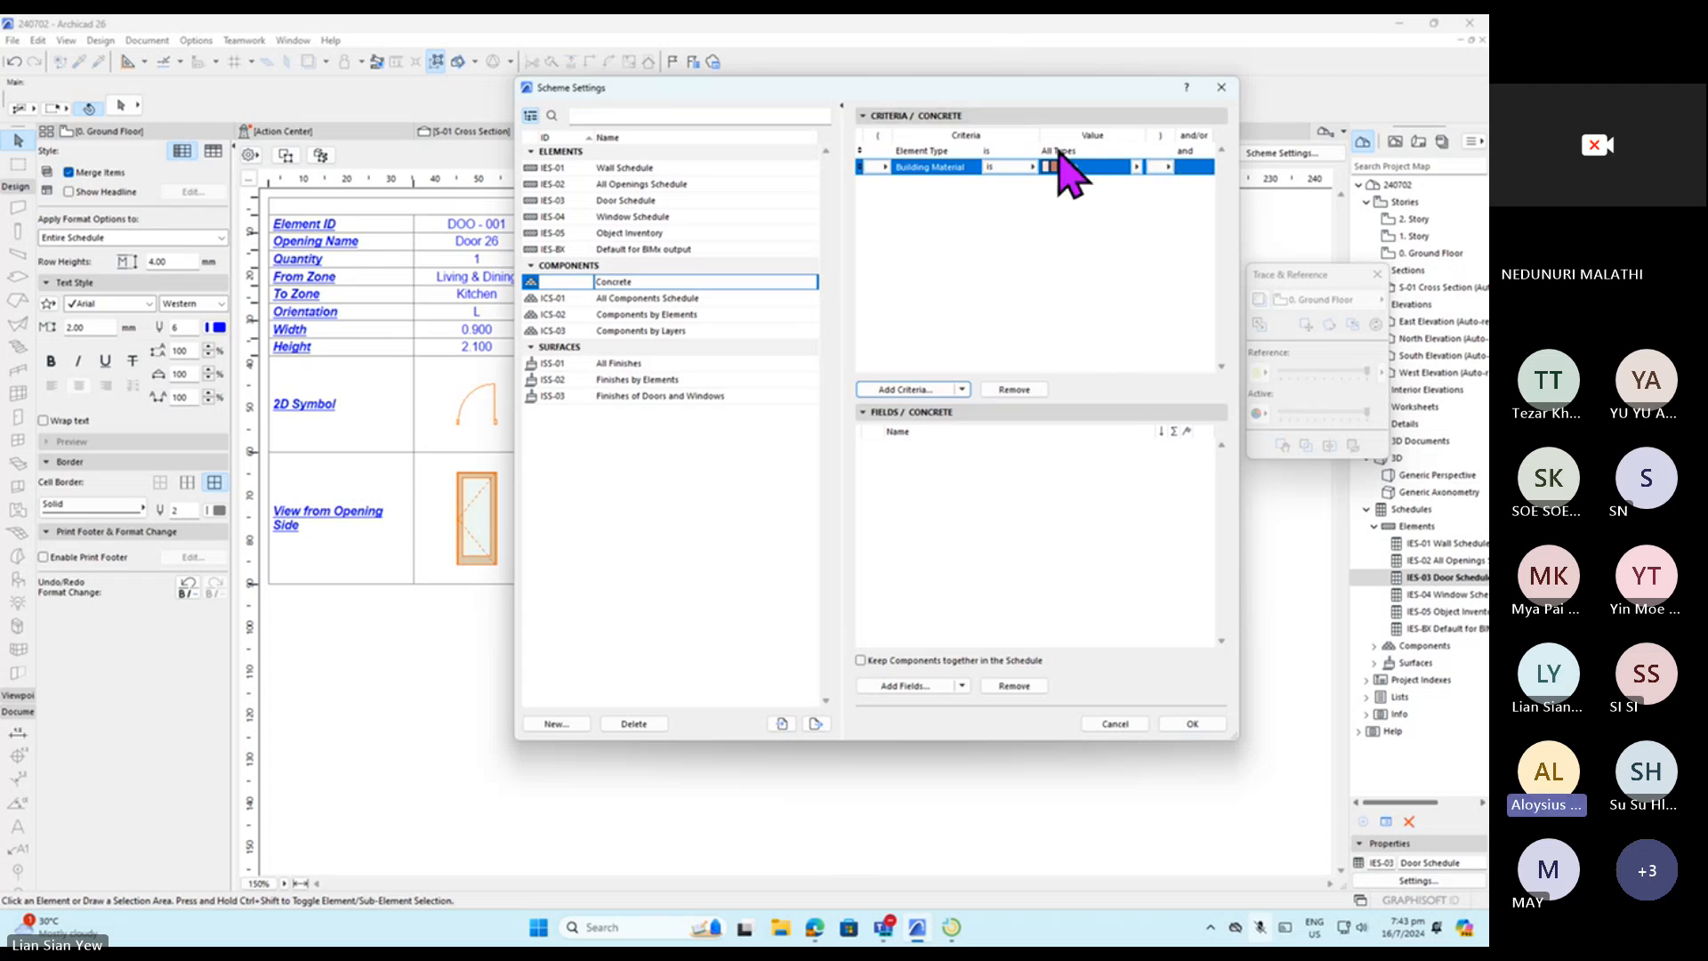
# Set the Building Material criterion's value to Concrete from the External Filler materials.
pyautogui.click(1136, 167)
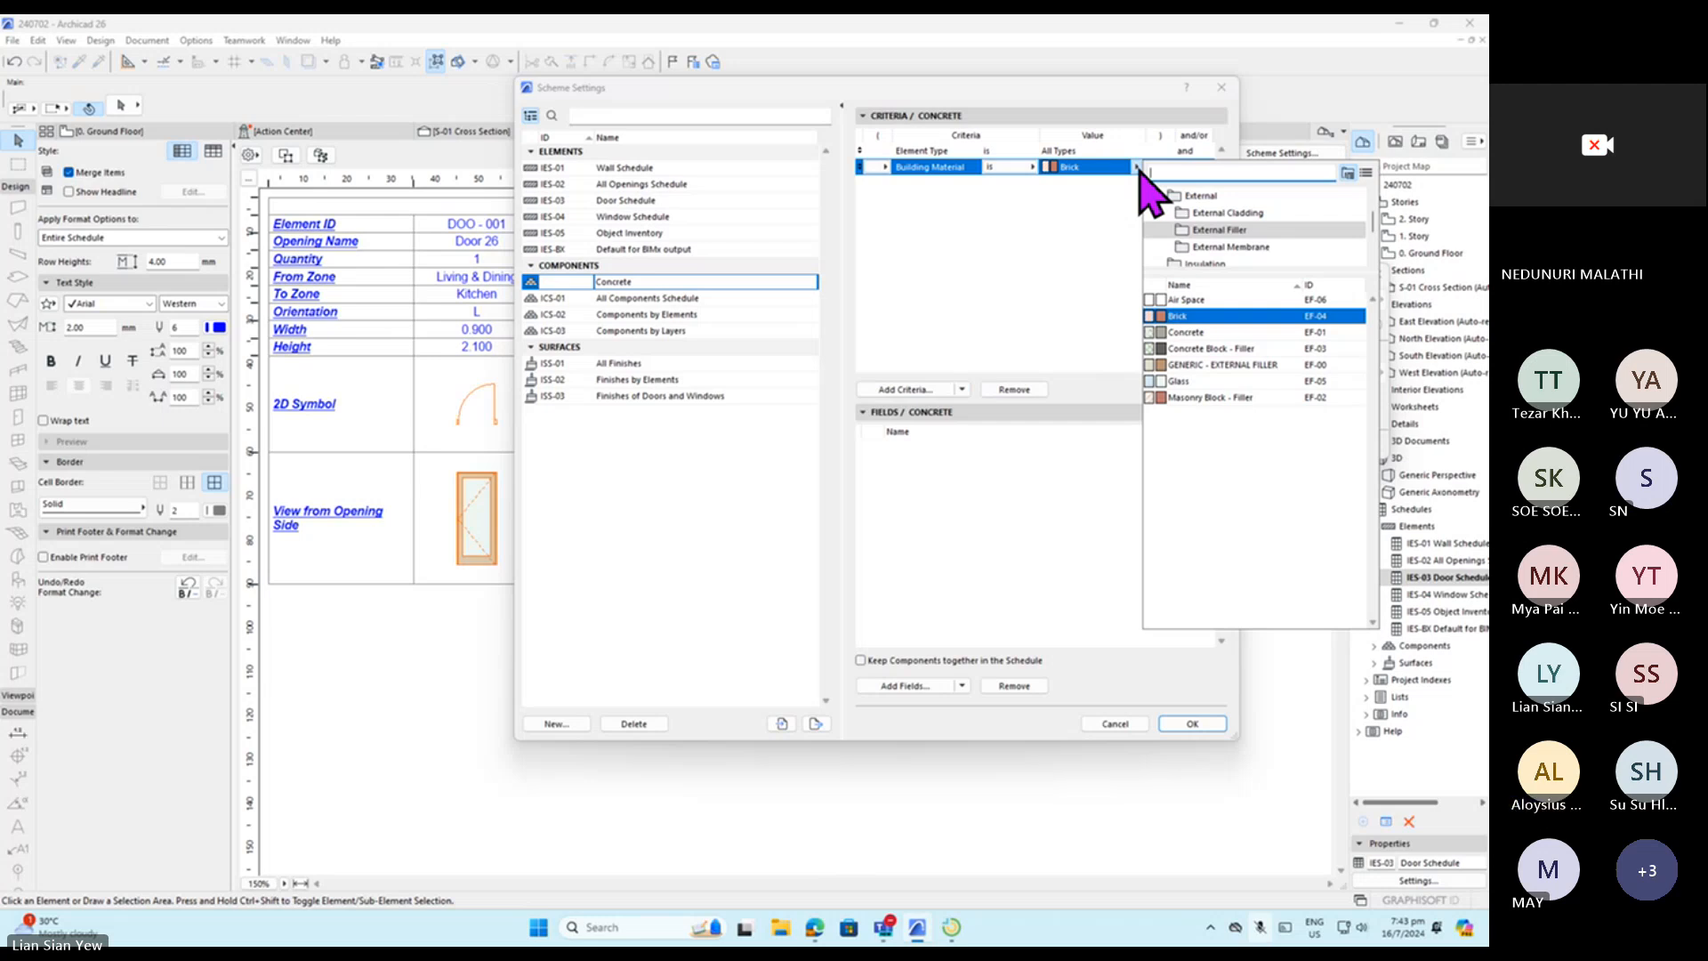
pyautogui.keyDown('ctrl'); pyautogui.click(1232, 334); pyautogui.keyUp('ctrl')
pyautogui.click(1232, 333)
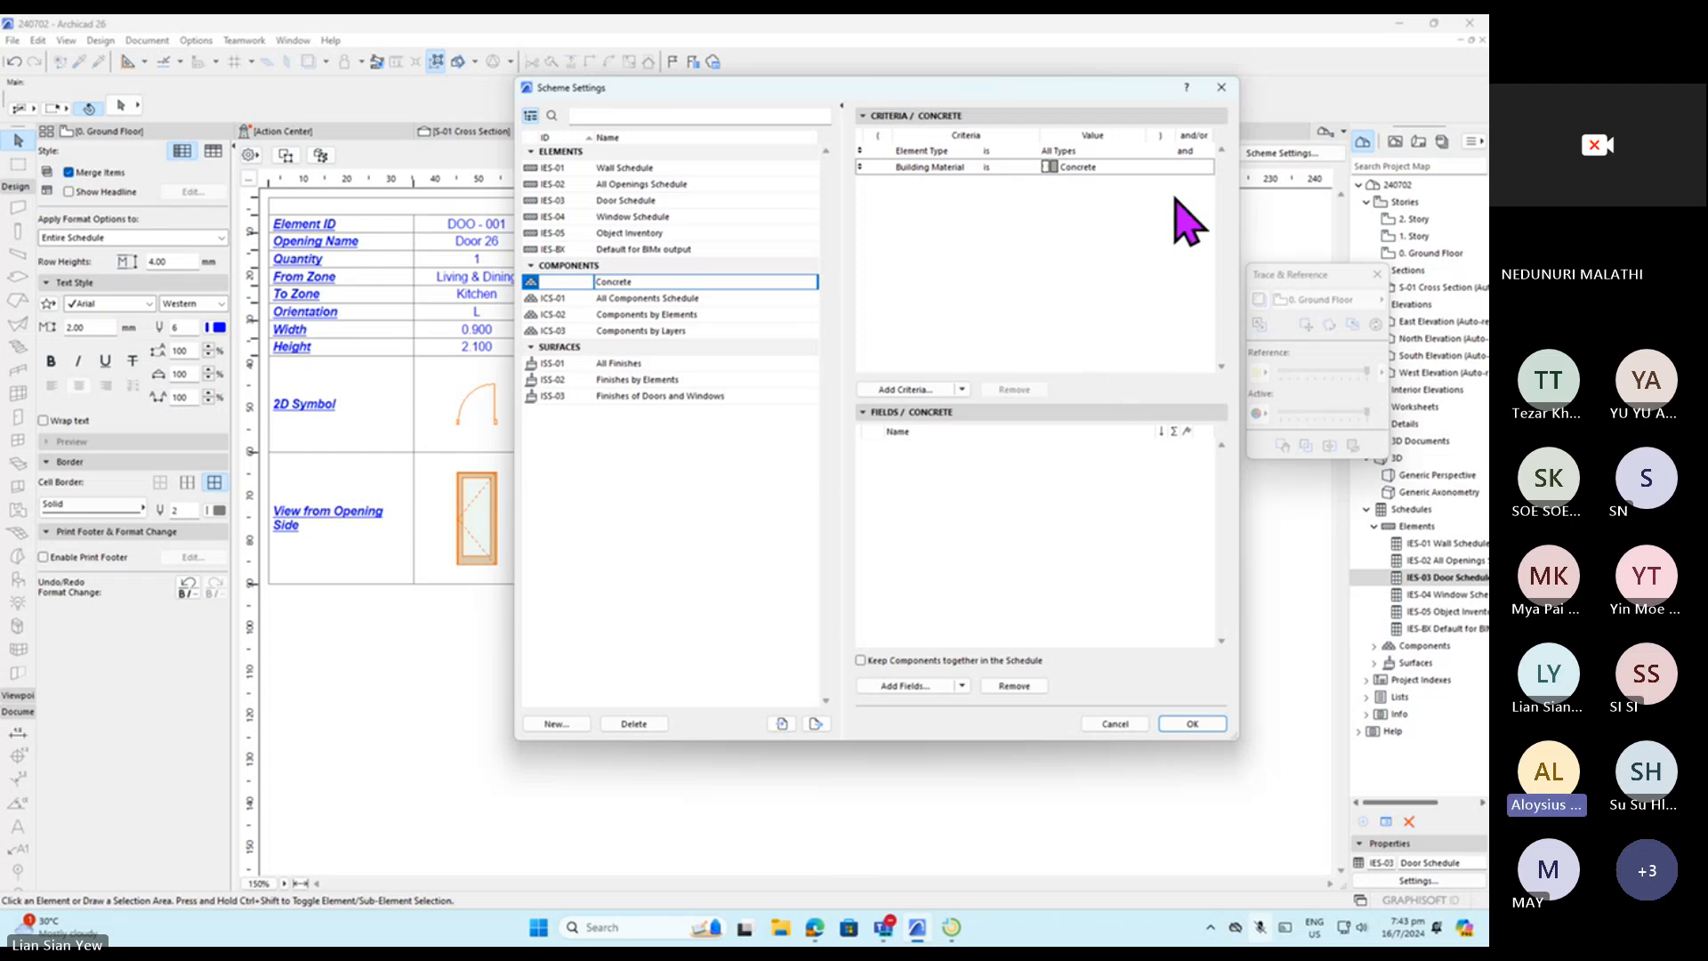
pyautogui.click(1192, 167)
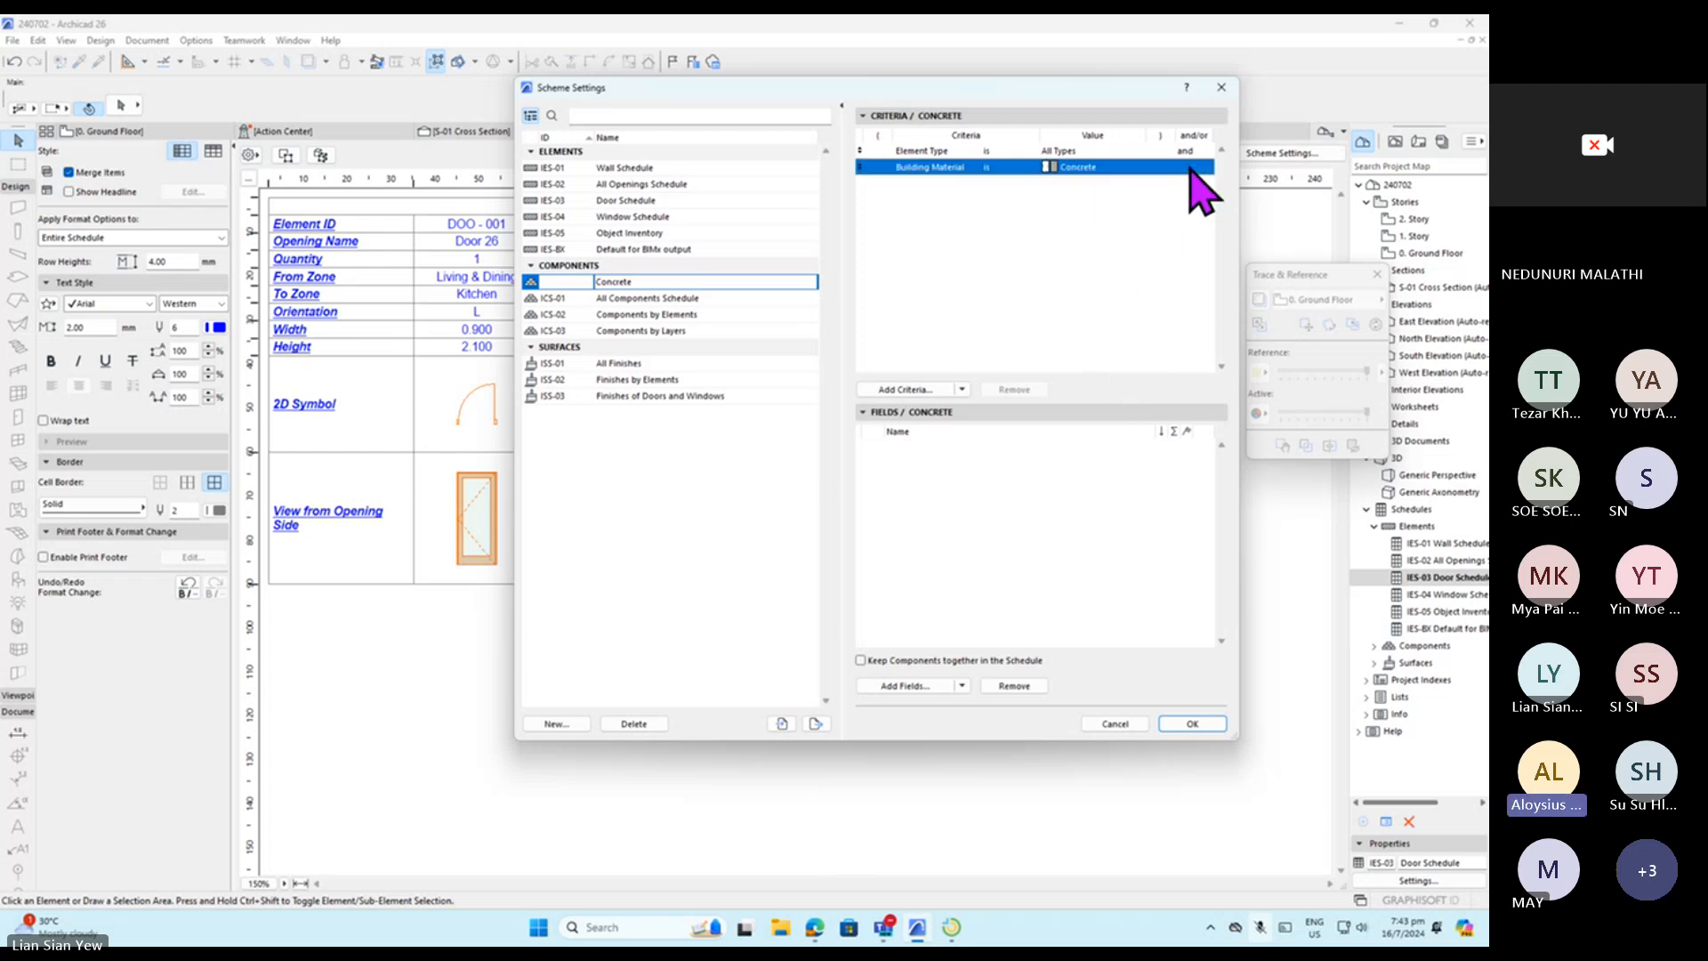
pyautogui.click(1190, 171)
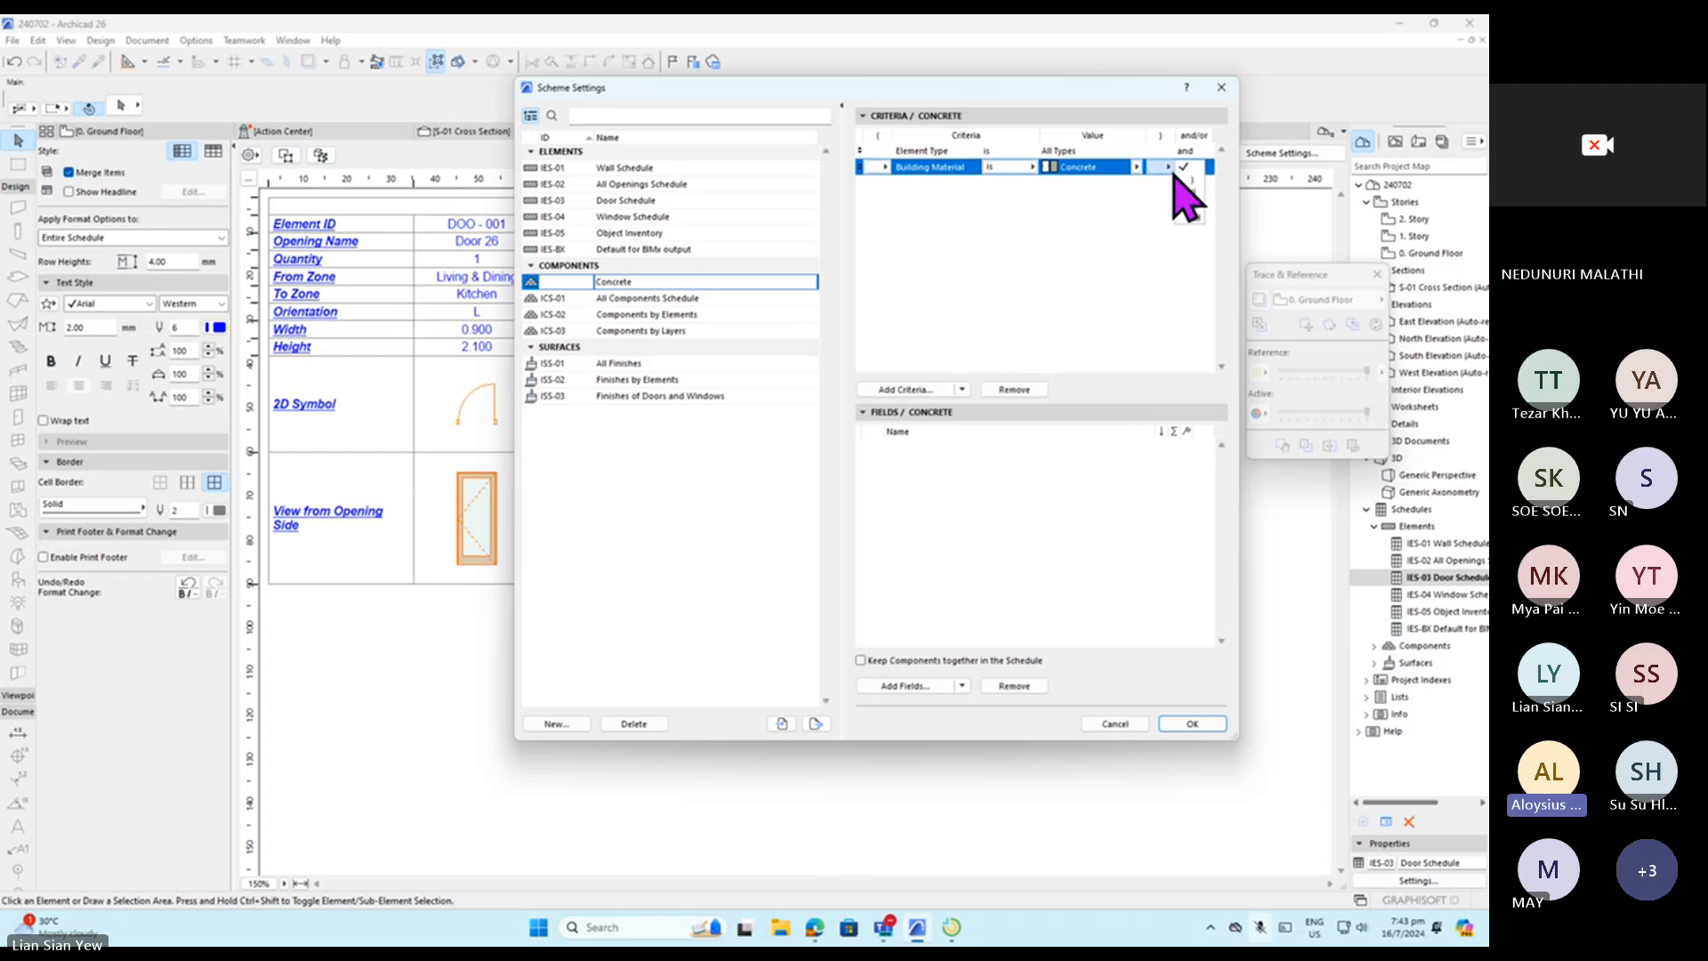
pyautogui.click(1201, 225)
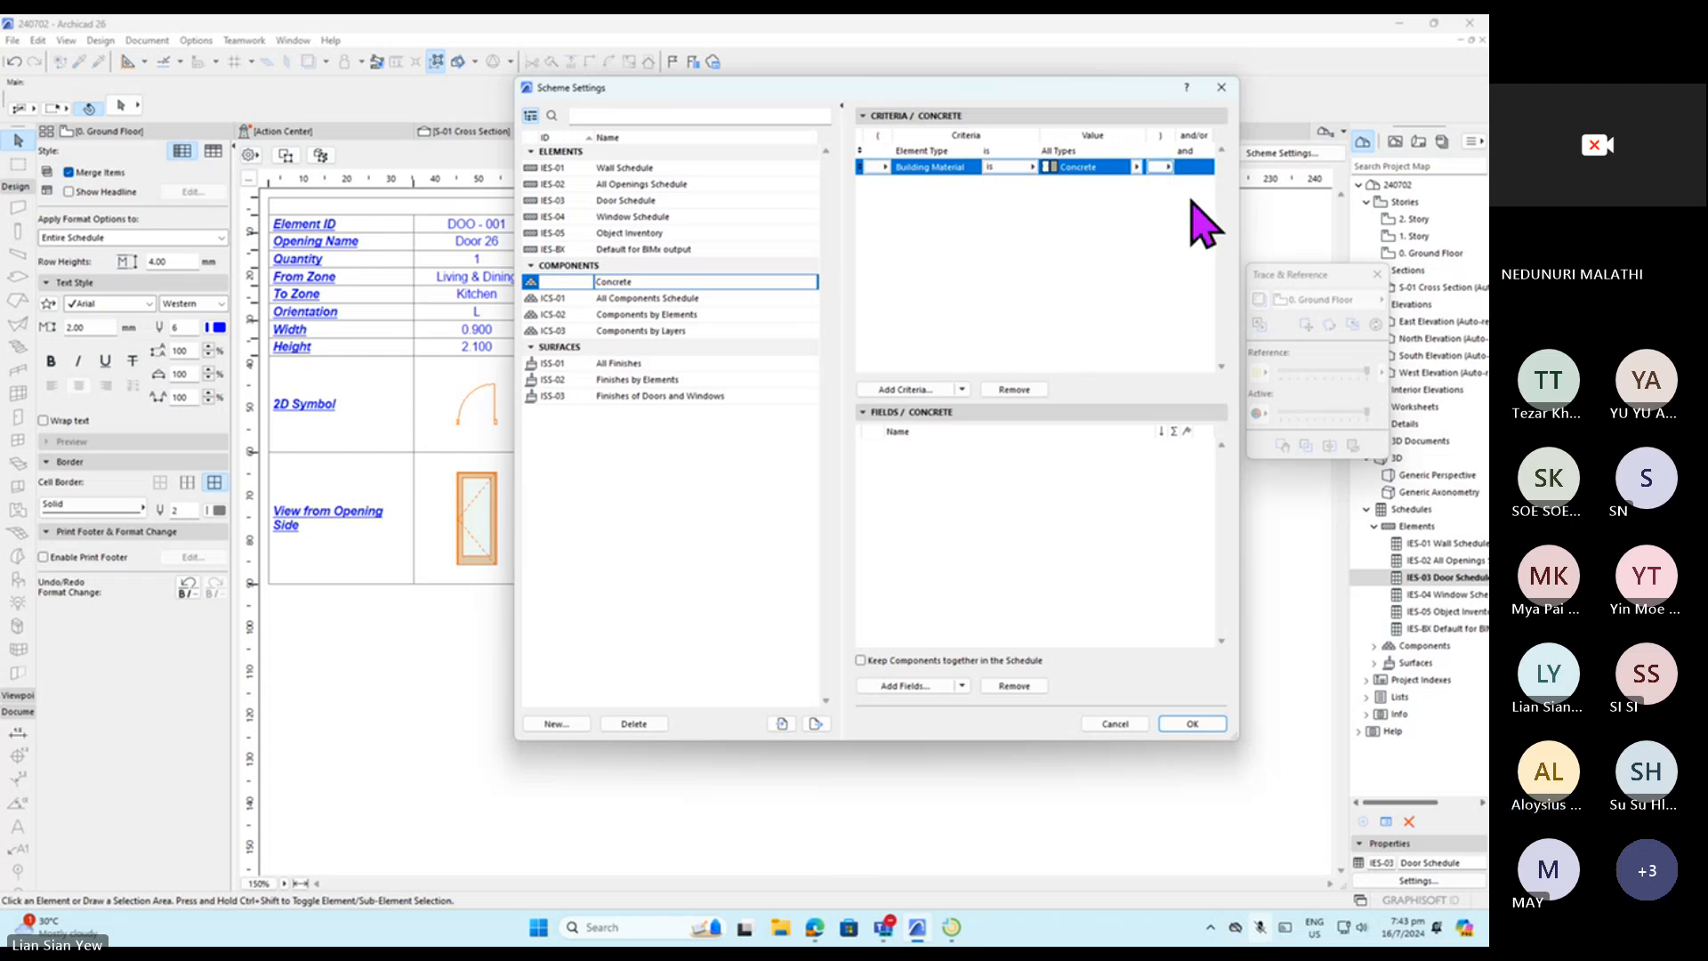
# Add a second Building Material criterion to the Concrete scheme from the Surface and Materials group.
pyautogui.click(897, 391)
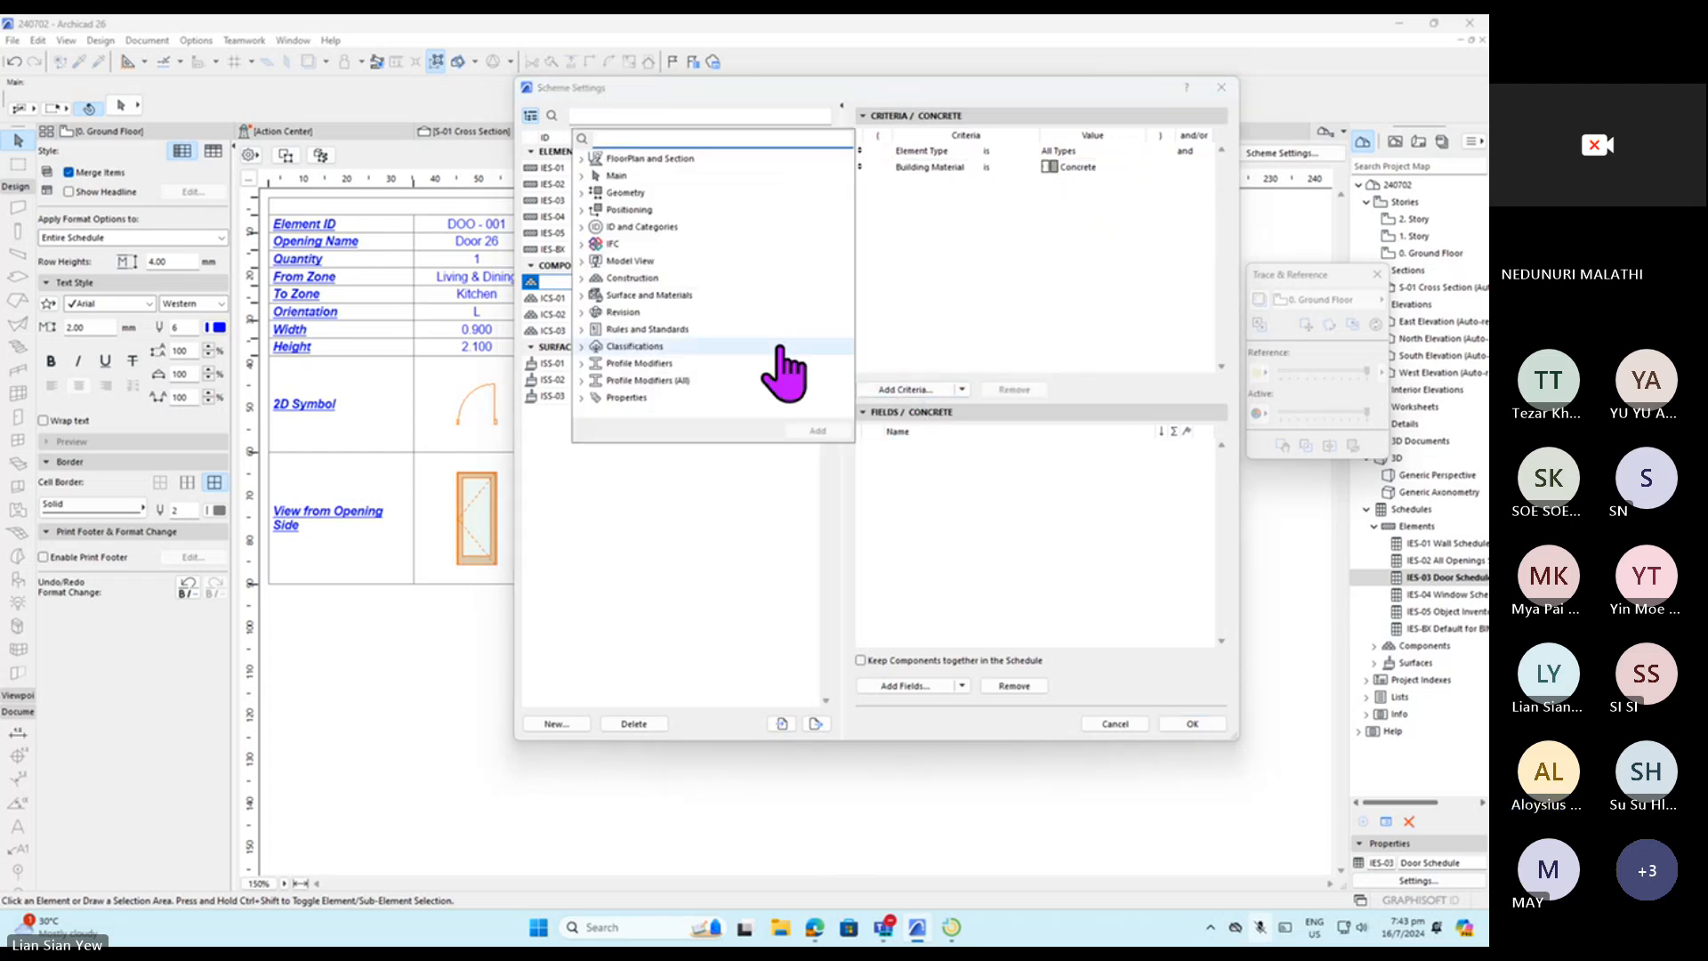
pyautogui.click(590, 296)
pyautogui.click(583, 296)
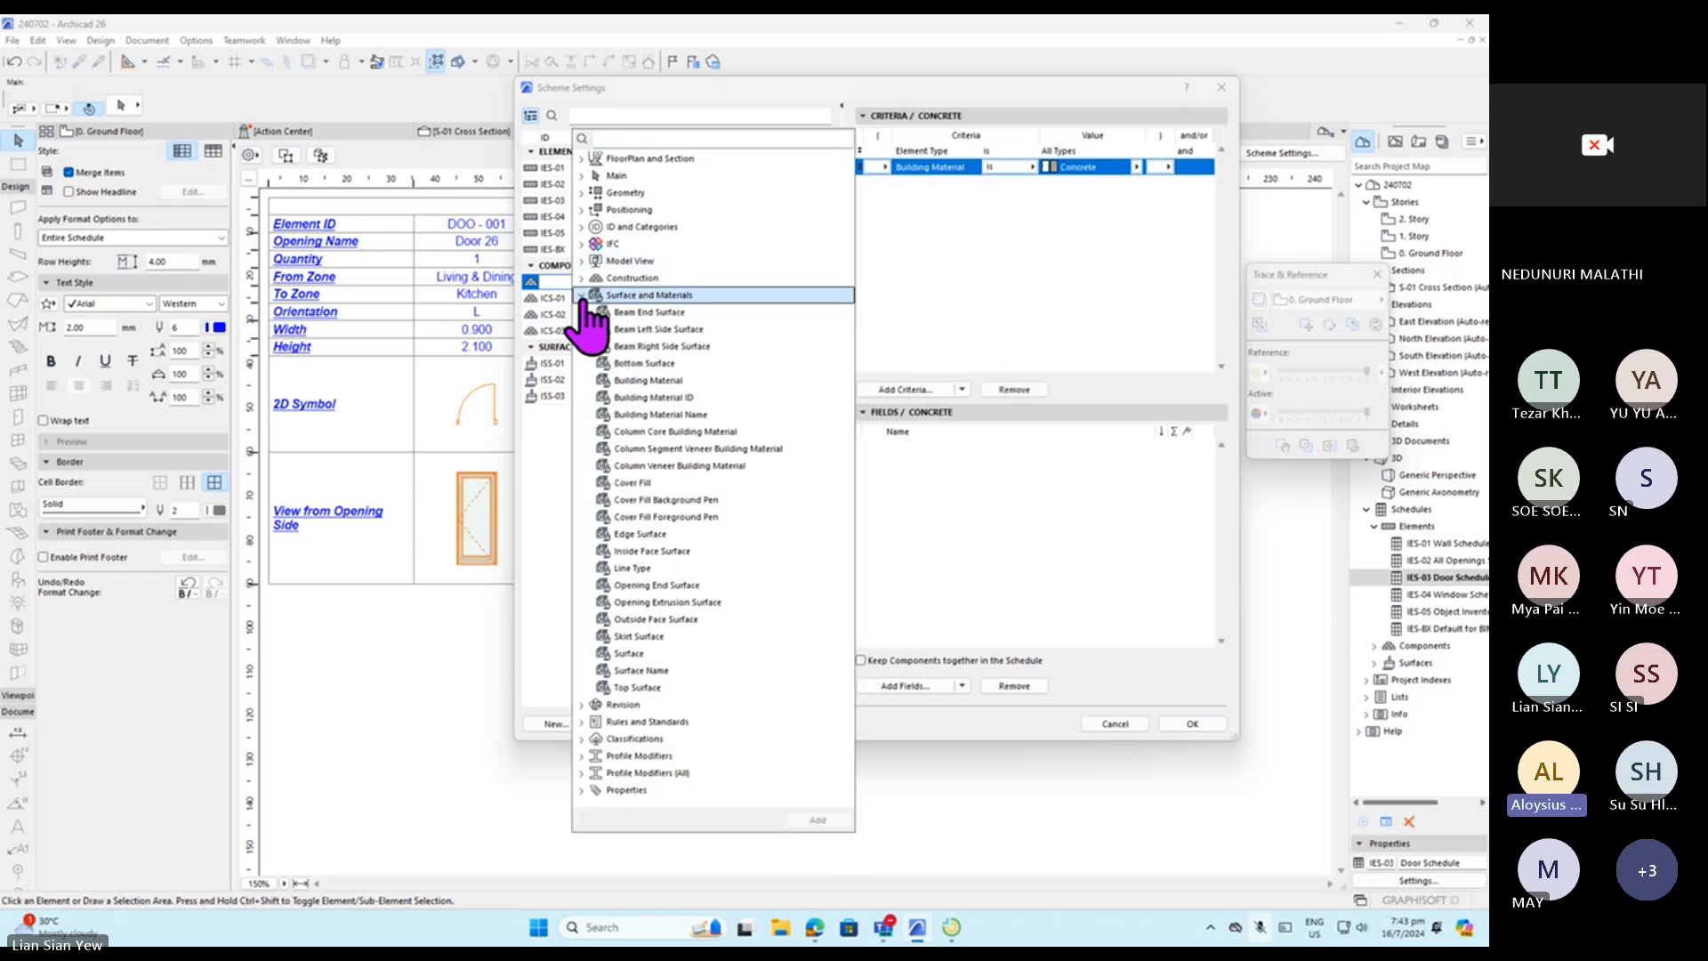
pyautogui.click(739, 381)
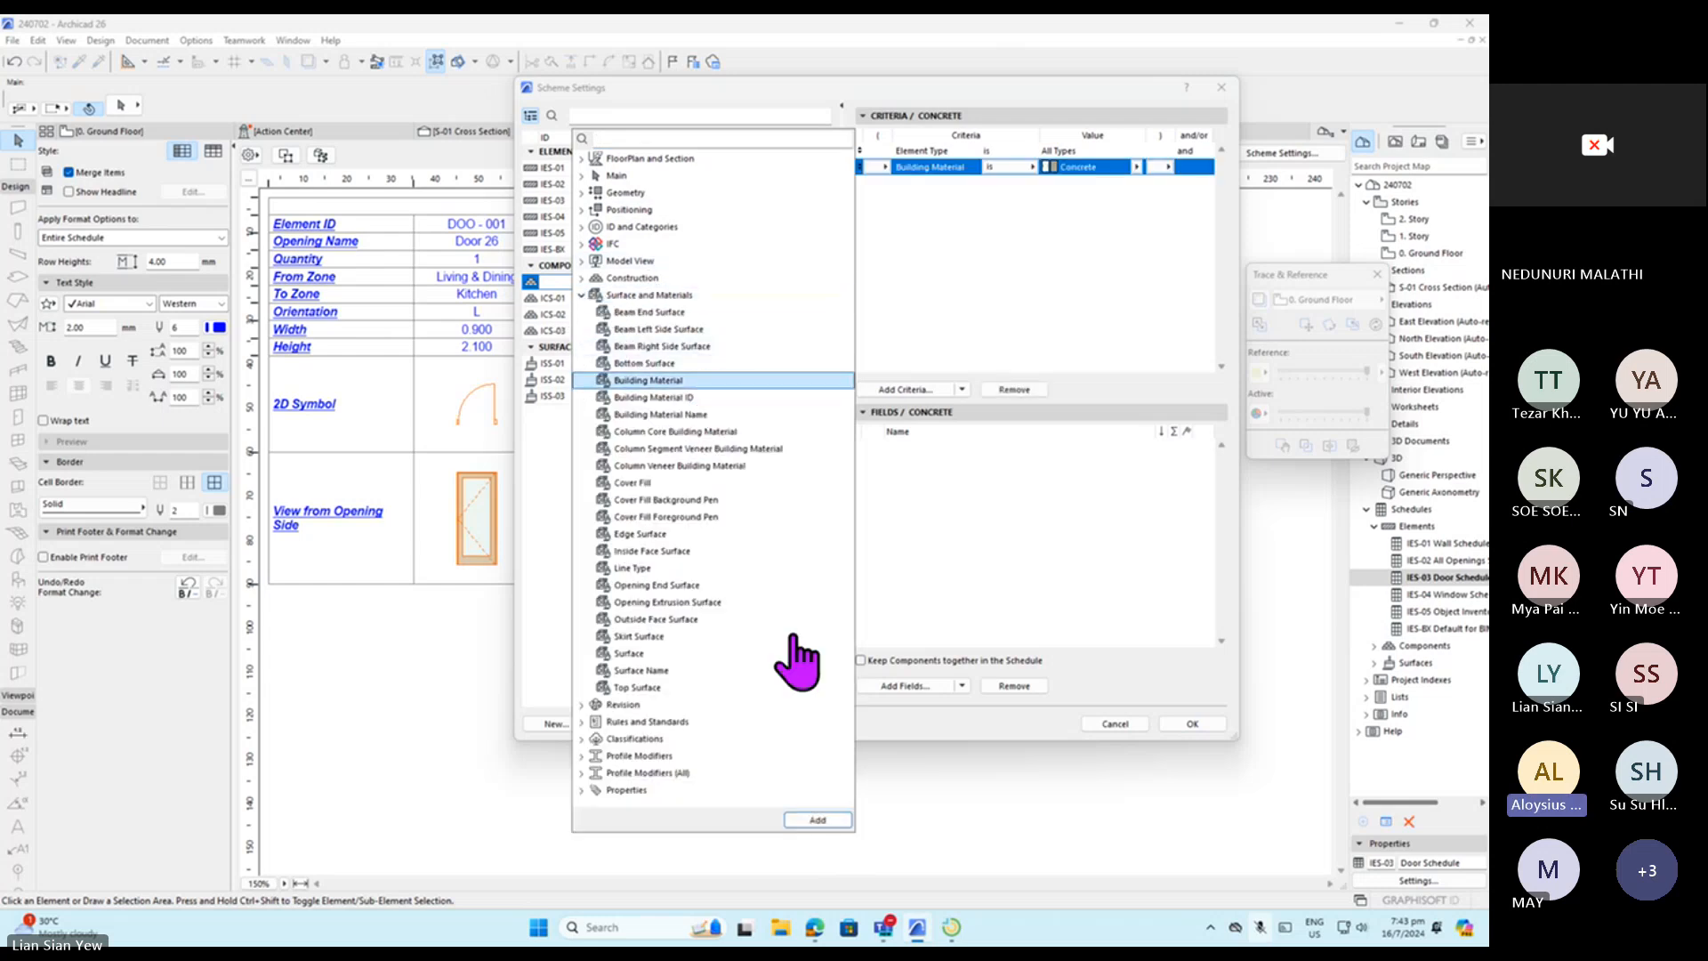
pyautogui.click(818, 820)
pyautogui.click(1020, 299)
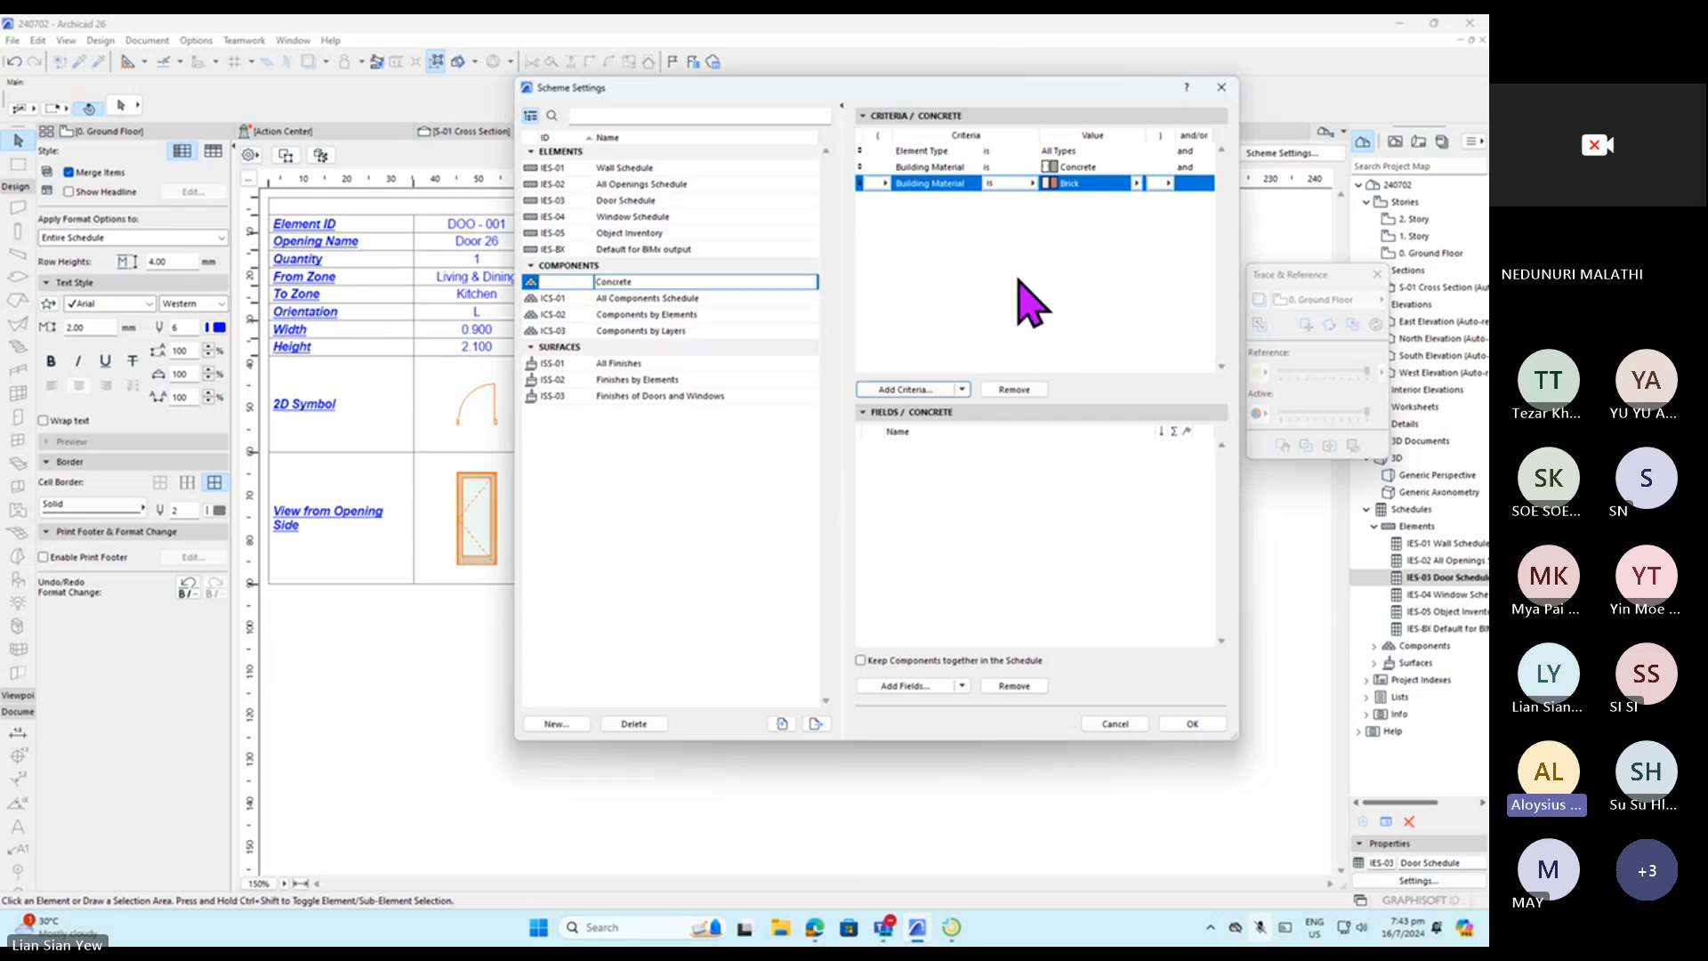
# Set the second Building Material criterion to Concrete Block - Filler and join the two material criteria with "or".
pyautogui.click(1136, 183)
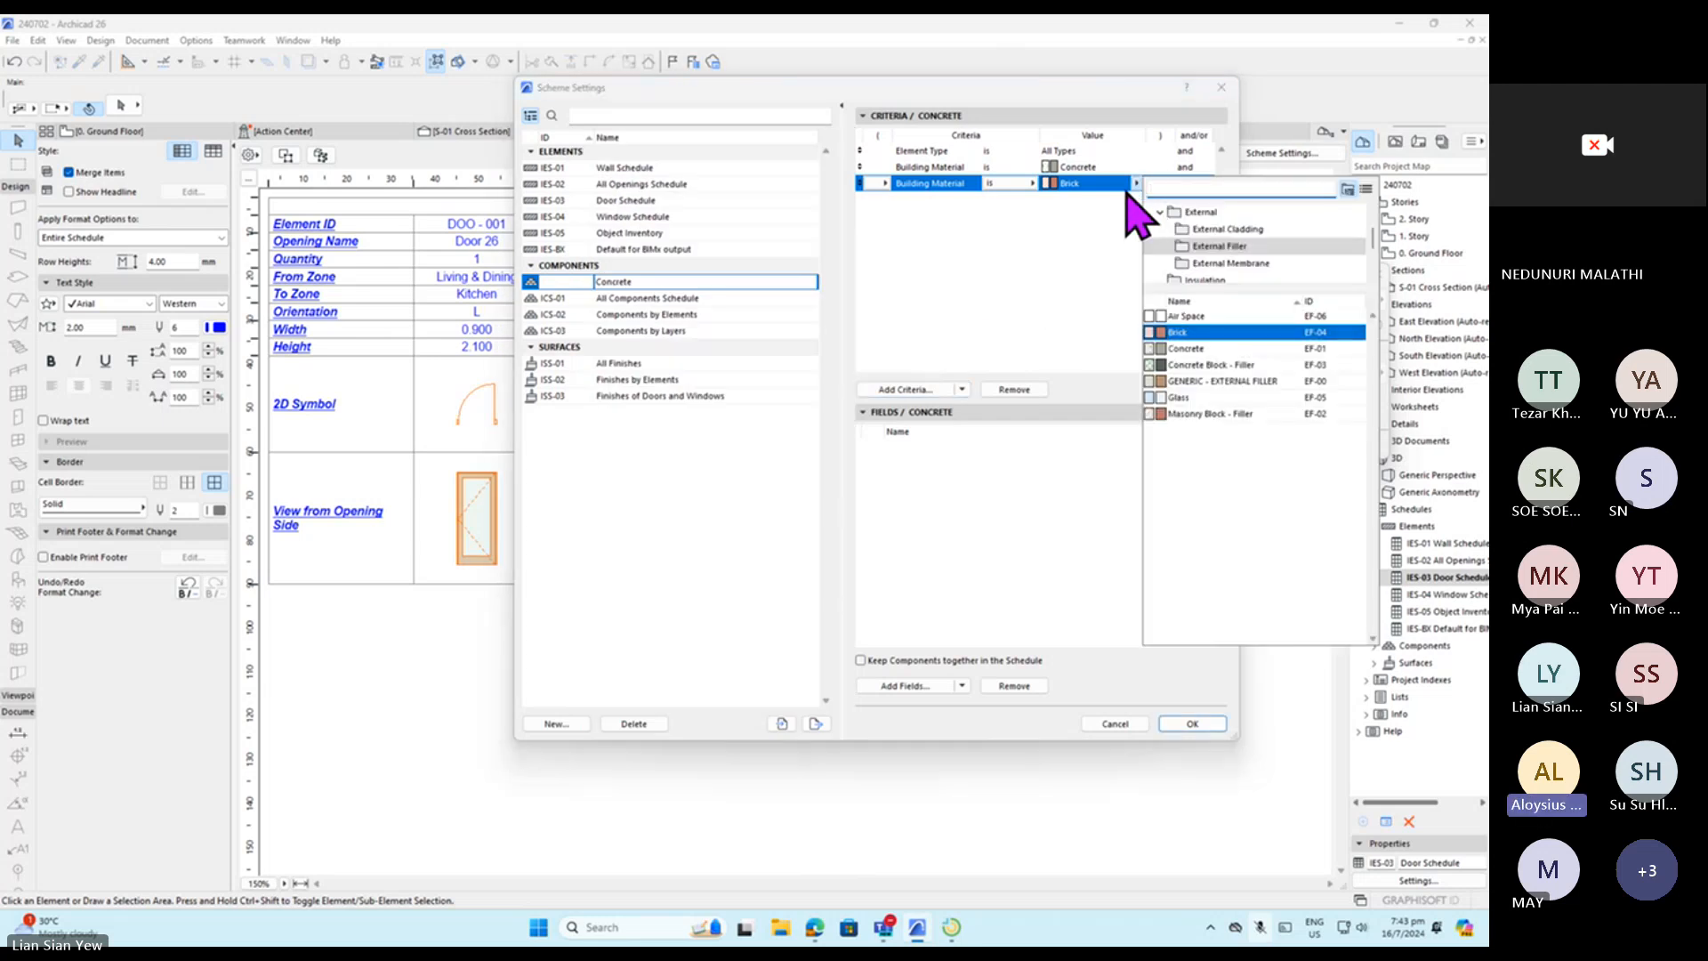
pyautogui.keyDown('ctrl'); pyautogui.click(1307, 348); pyautogui.keyUp('ctrl')
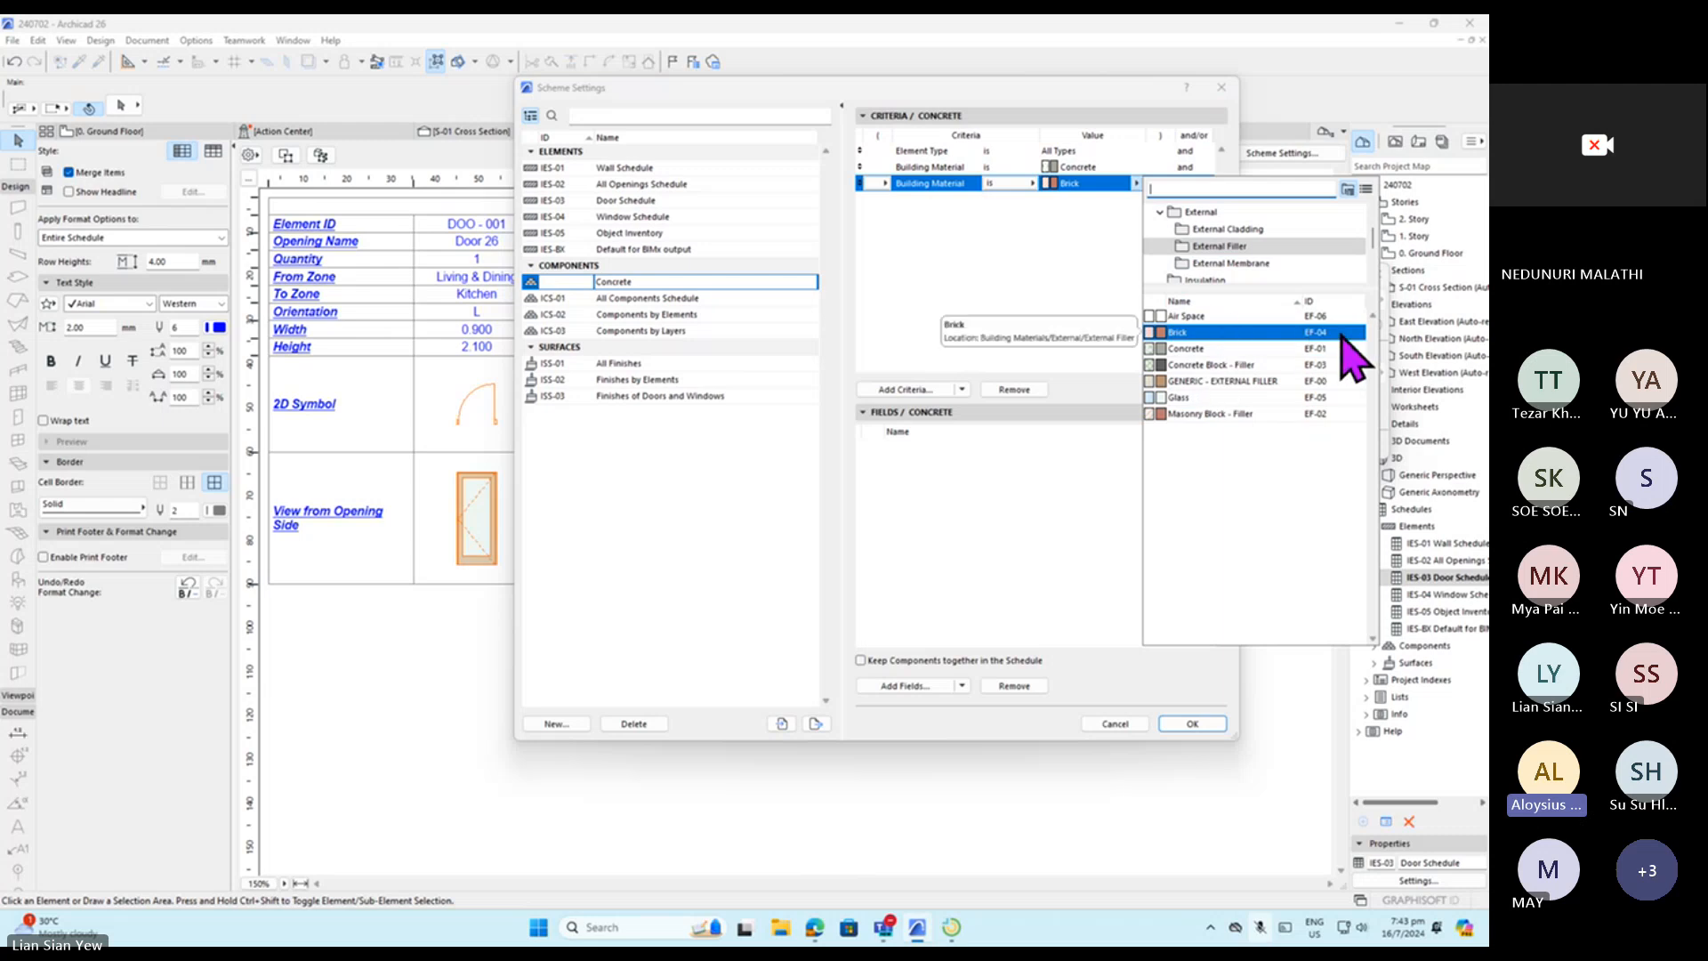
pyautogui.click(1232, 365)
pyautogui.click(1152, 359)
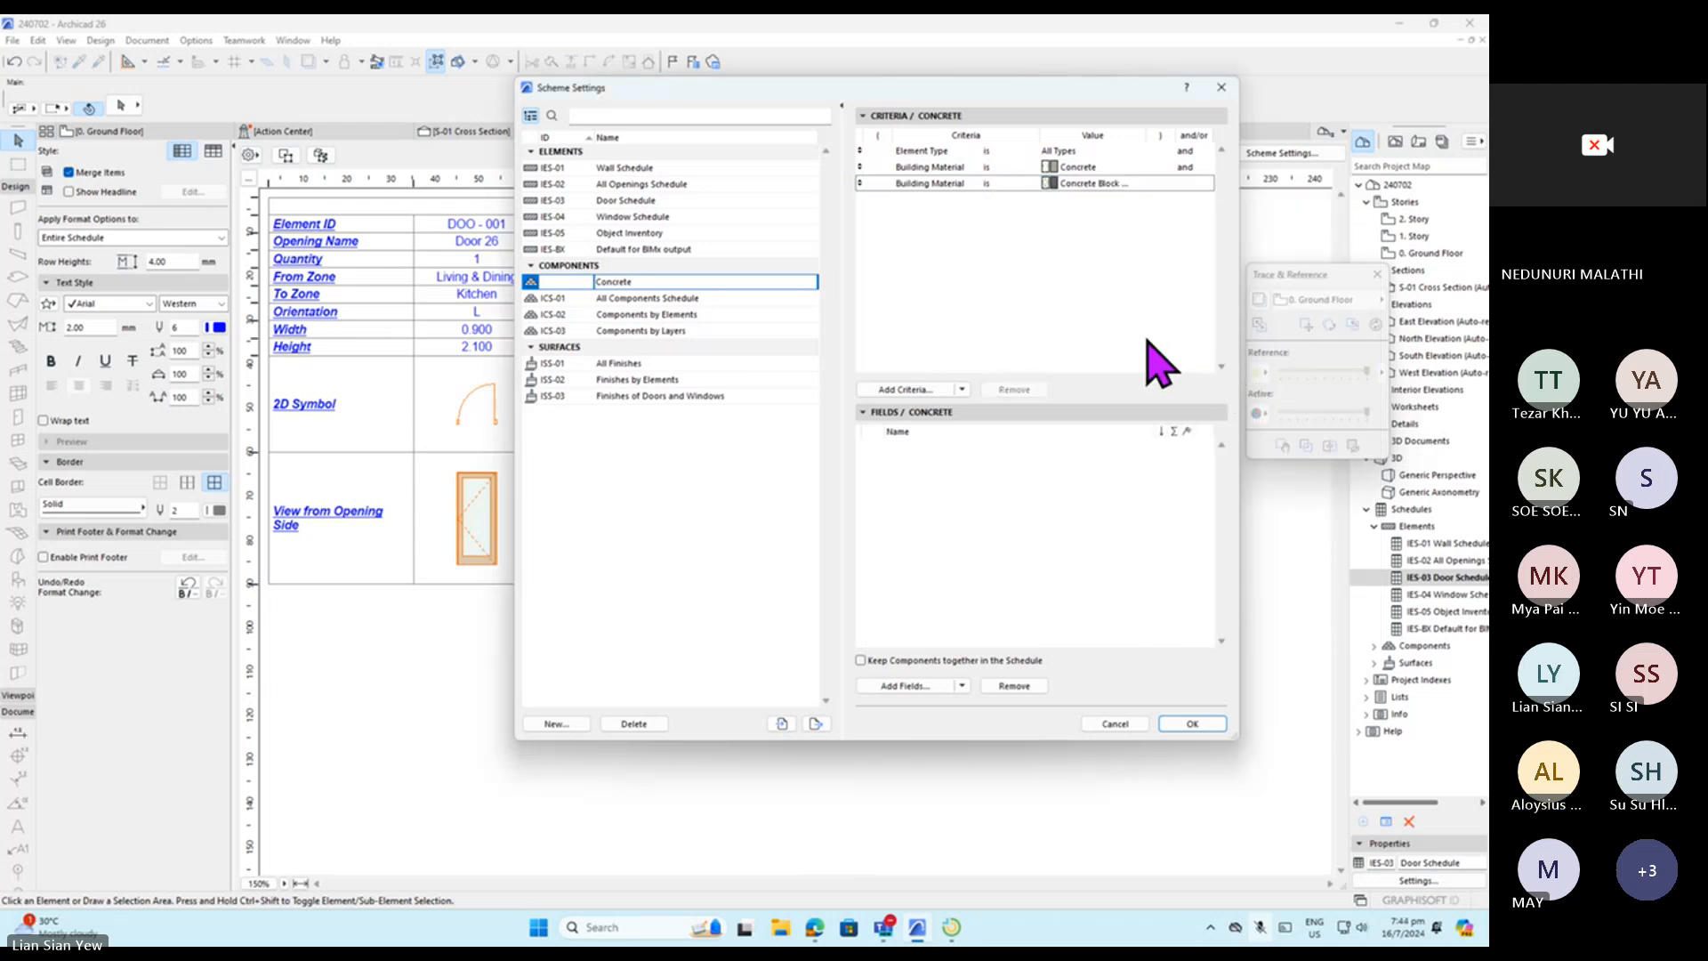
pyautogui.click(1192, 168)
pyautogui.click(1195, 168)
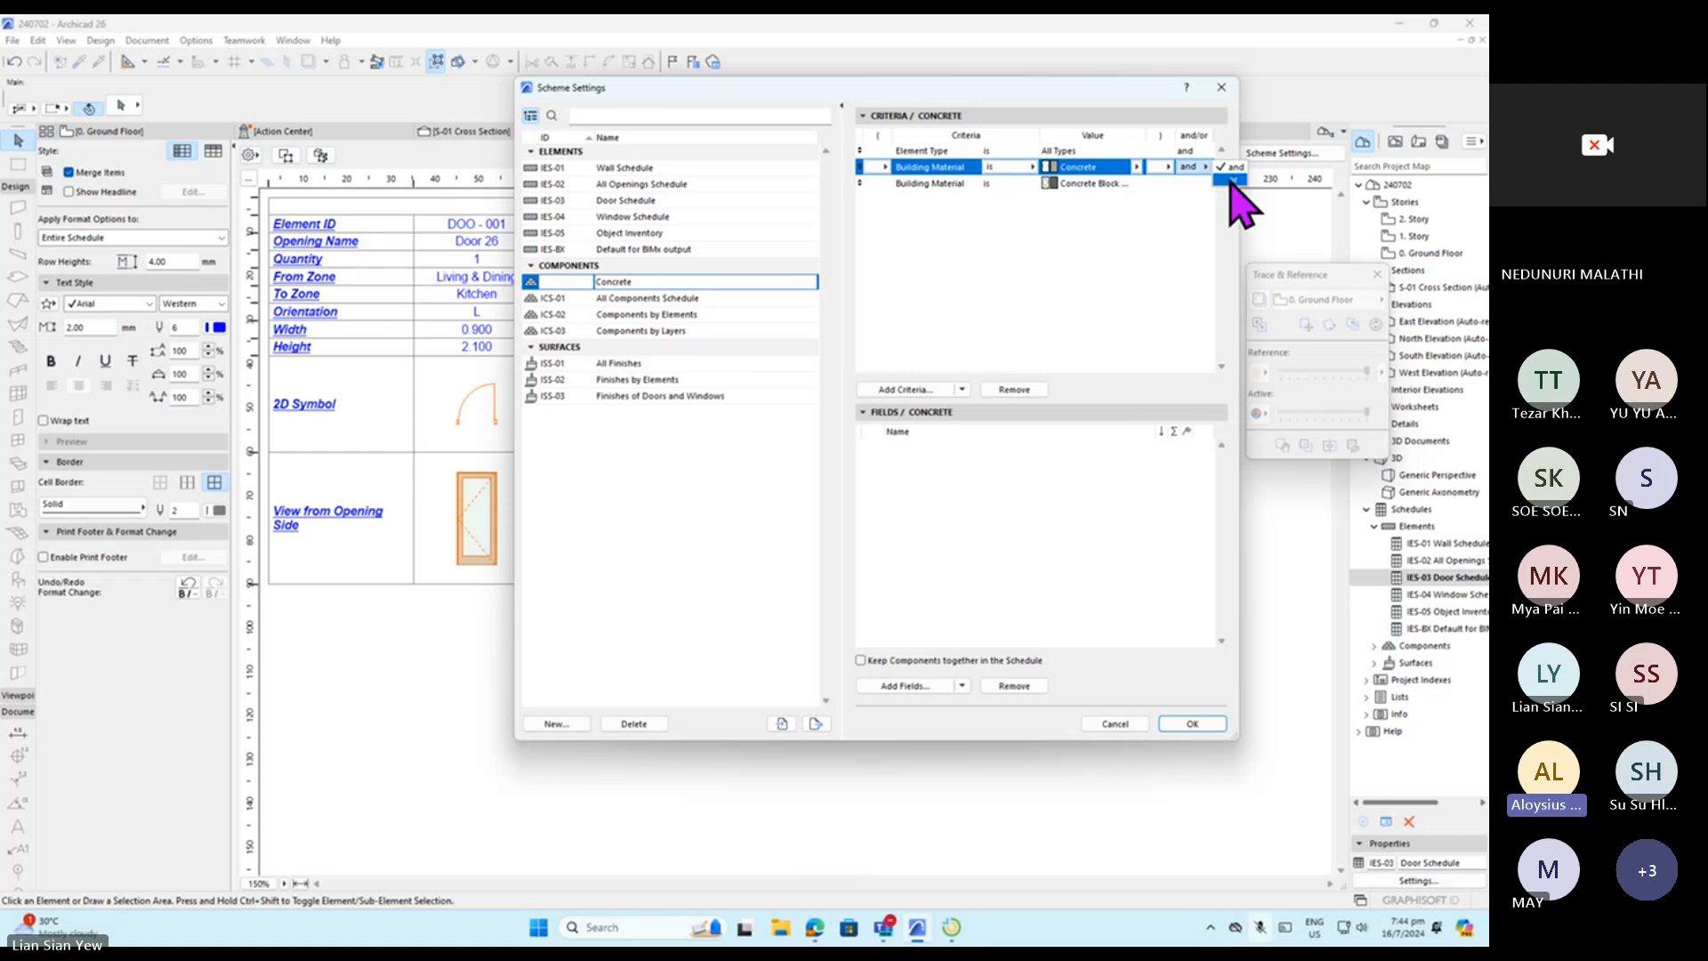
pyautogui.click(1223, 202)
pyautogui.click(1183, 242)
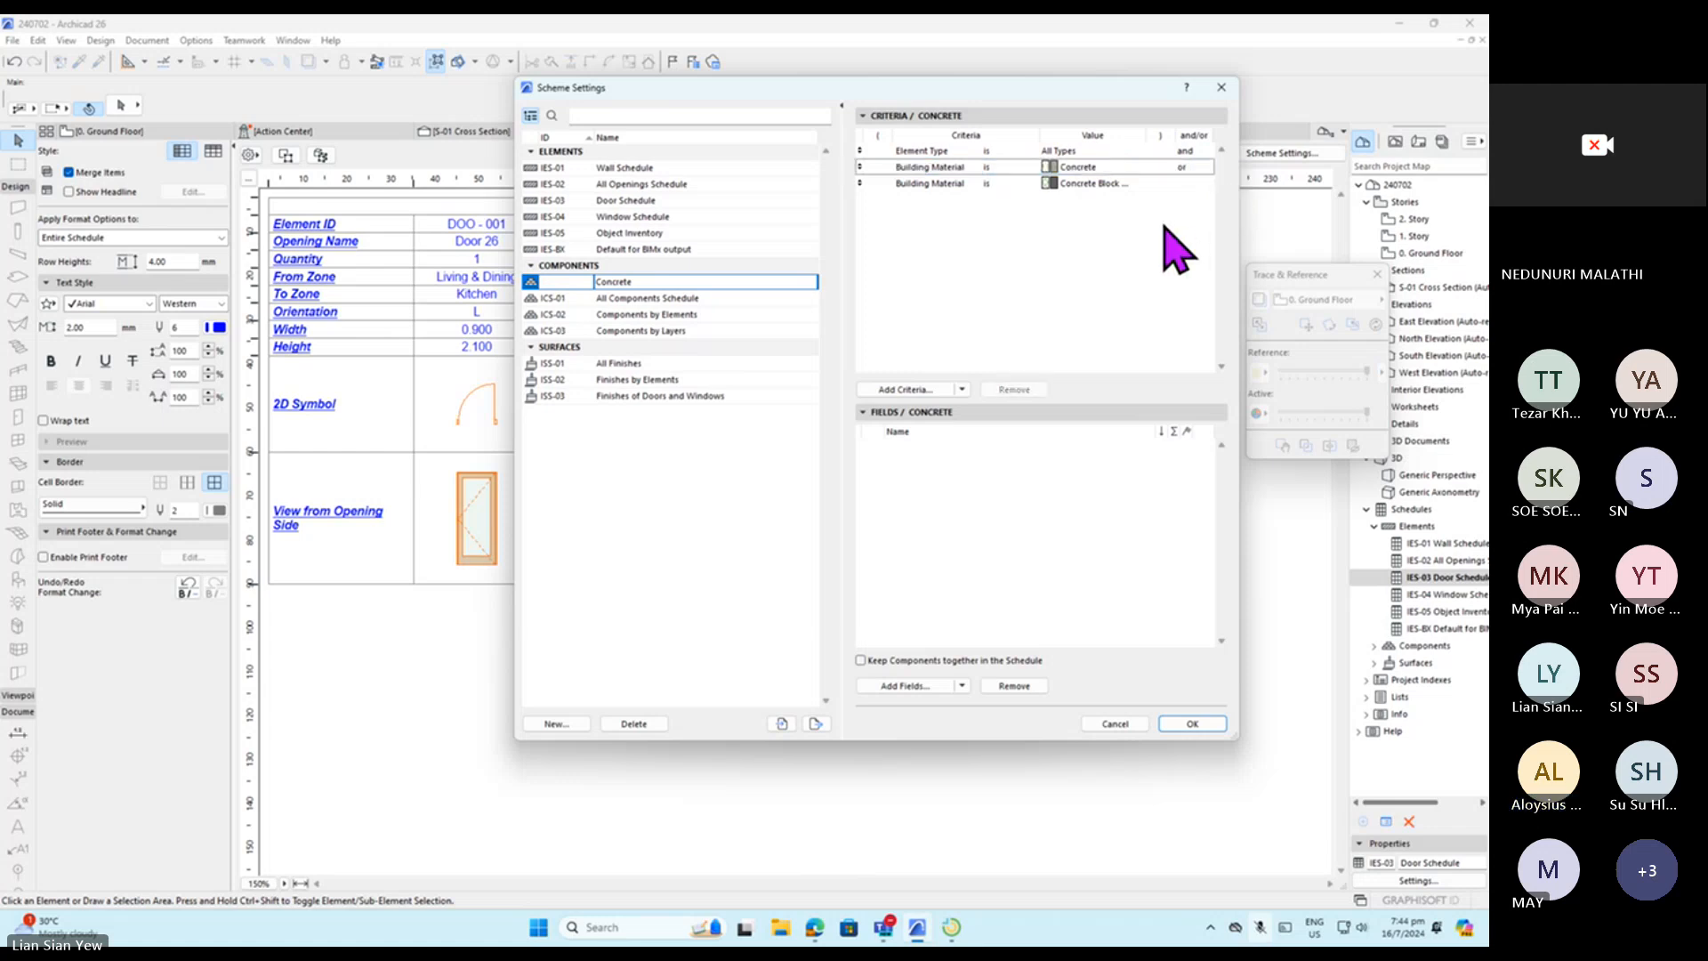
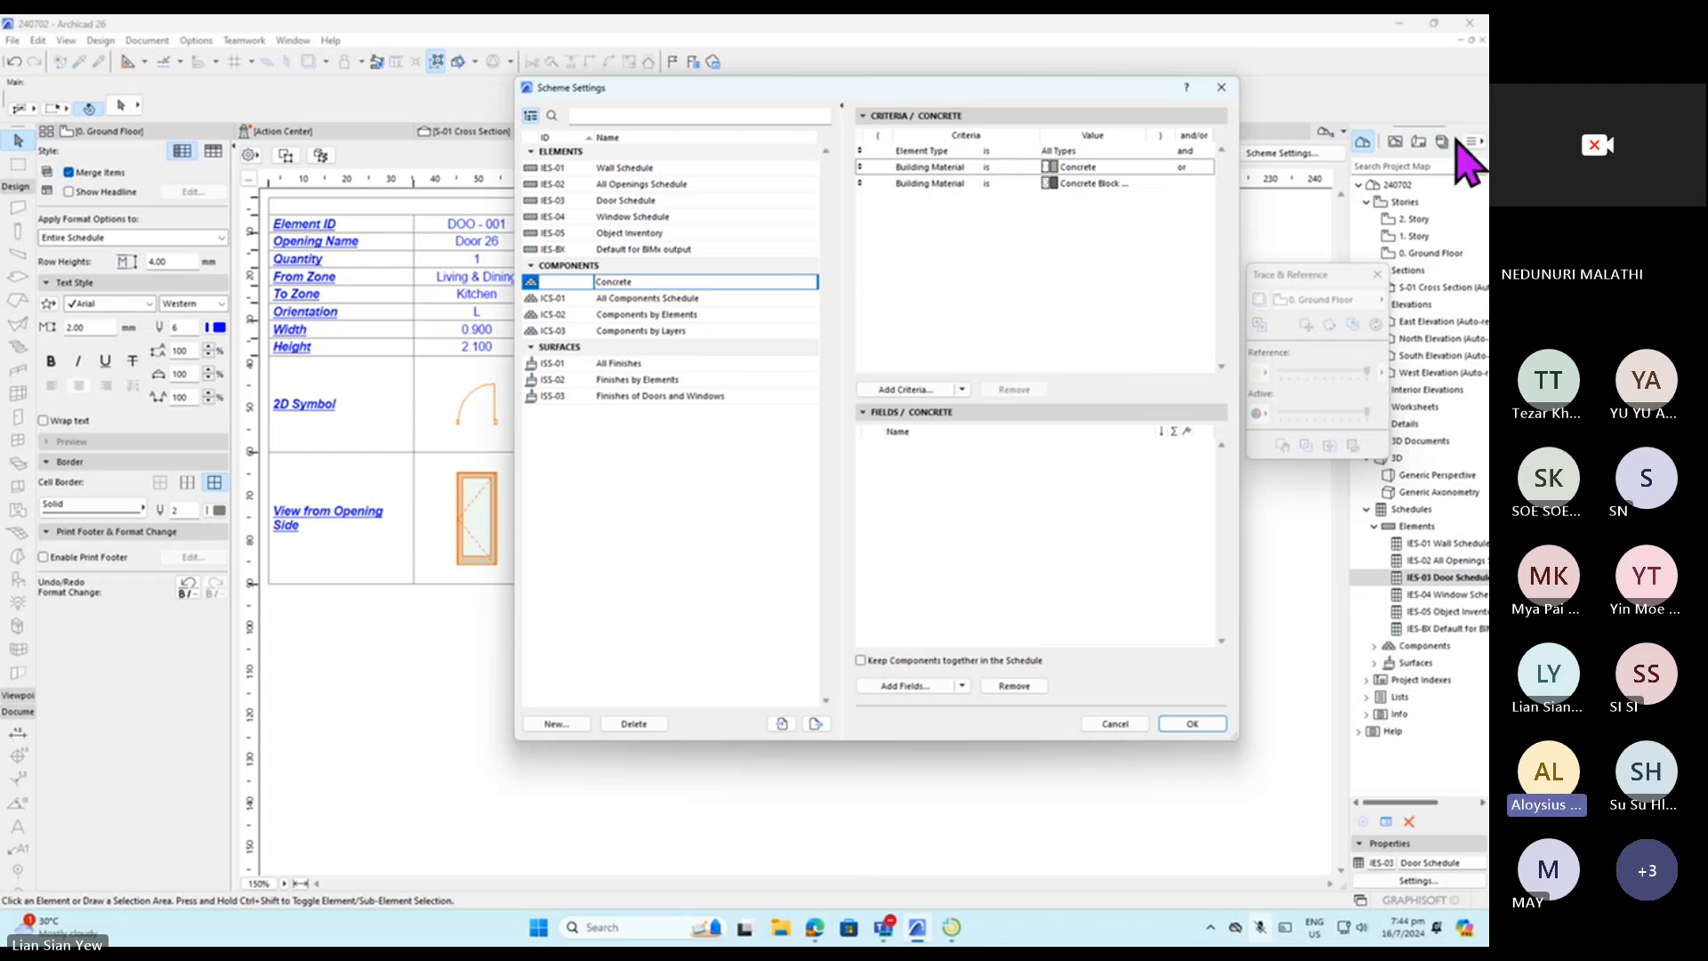
pyautogui.click(903, 689)
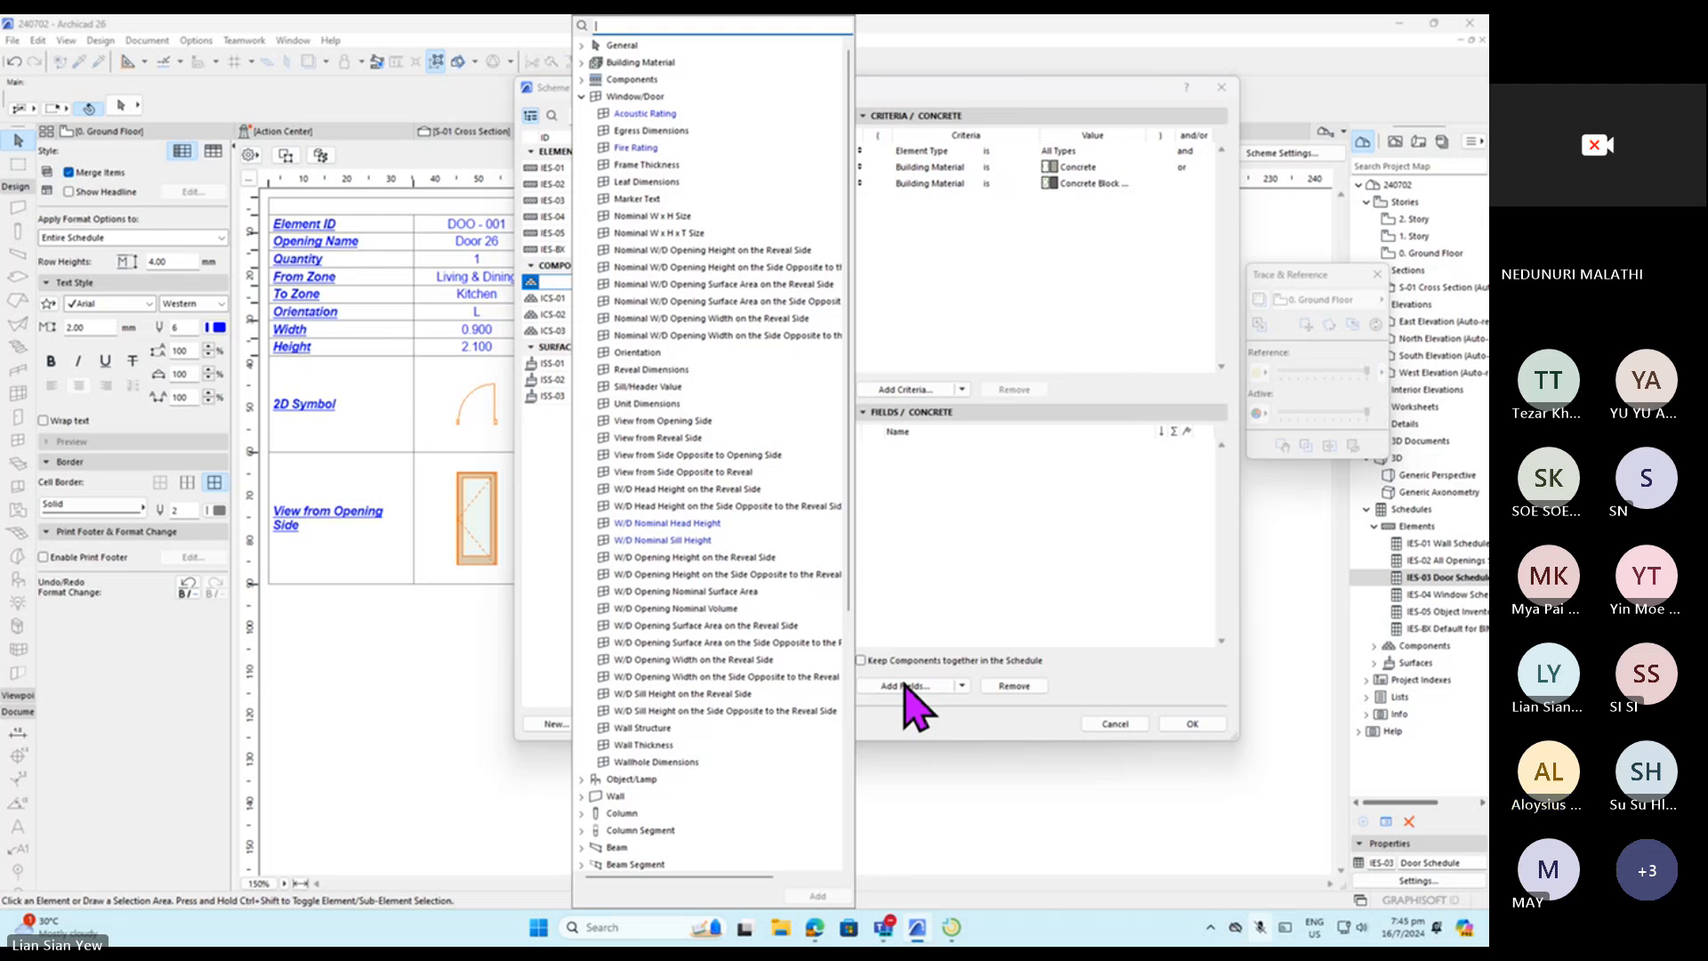
pyautogui.write('hom')
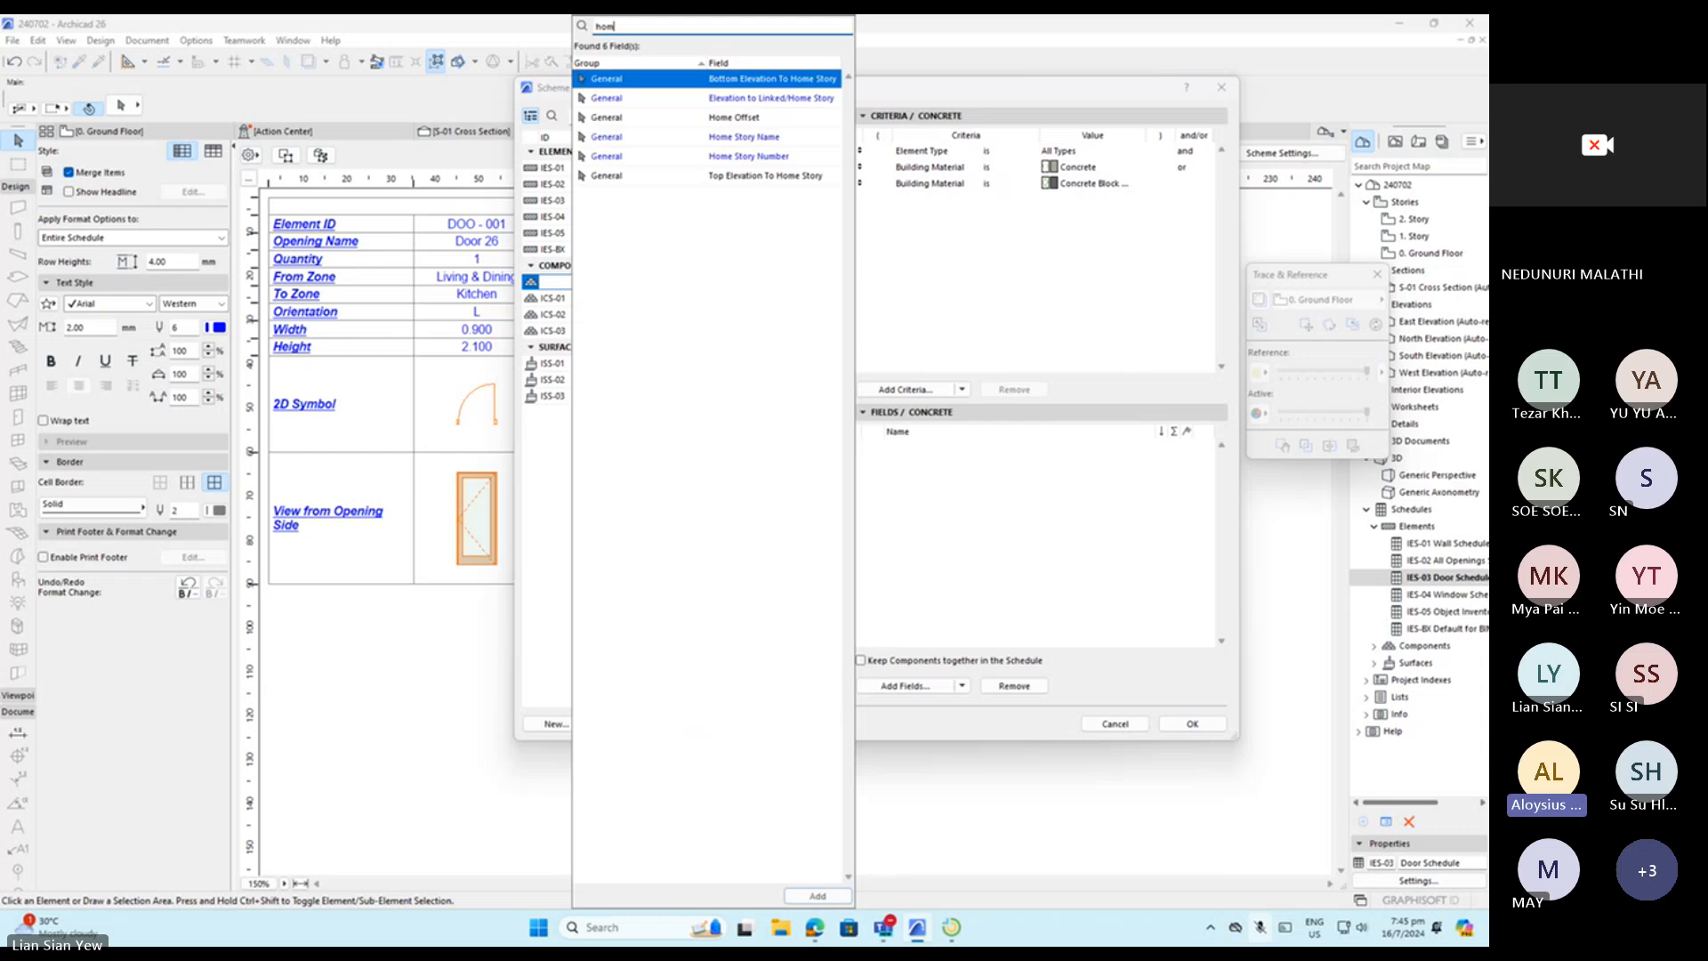
pyautogui.write('e st')
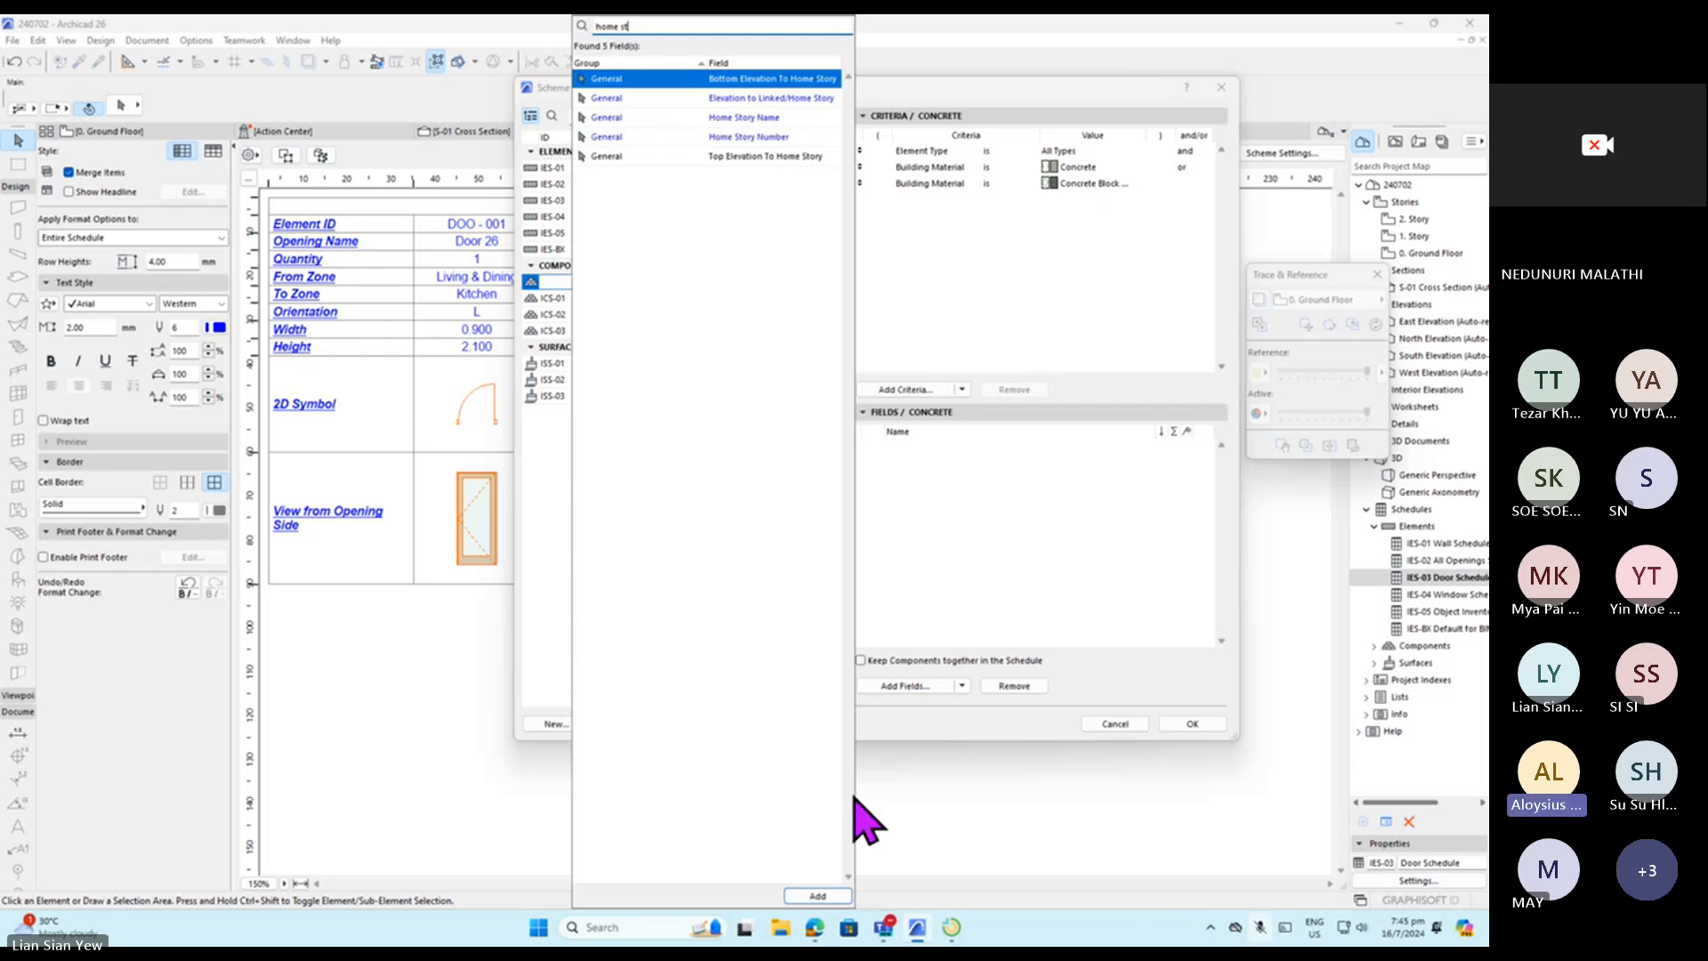
pyautogui.click(816, 894)
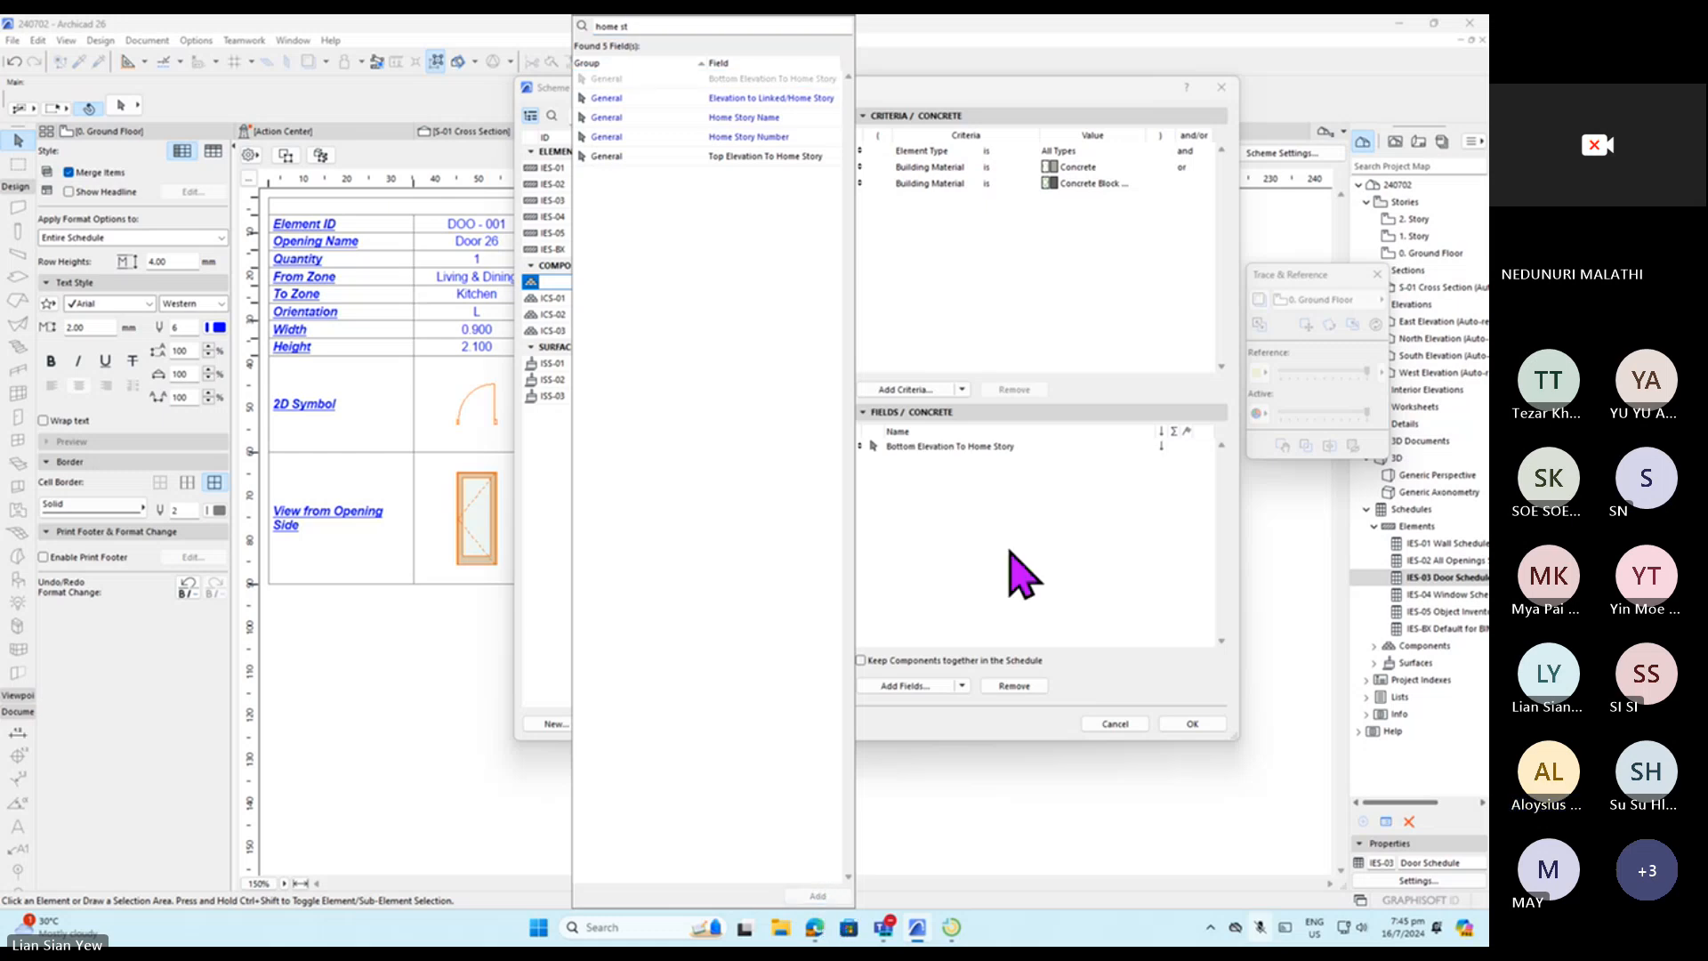
pyautogui.click(1001, 448)
pyautogui.click(969, 447)
pyautogui.click(1032, 686)
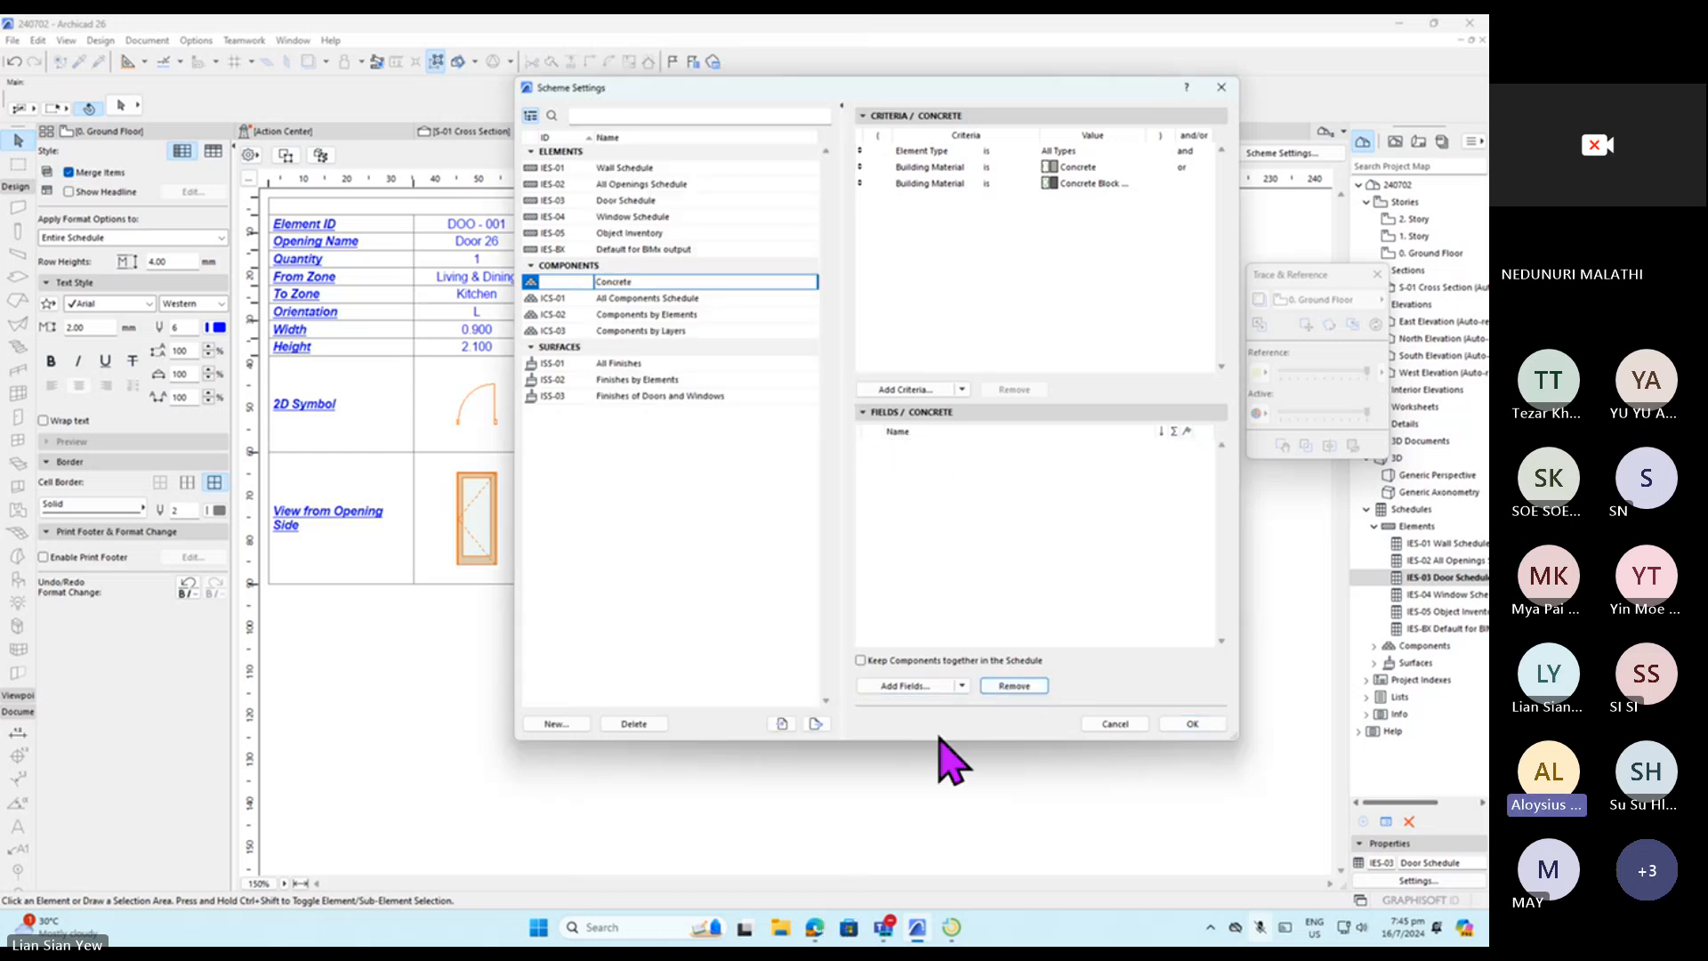
# Find the Home Story Name field by searching for "home sto" and add it to the Concrete scheme.
pyautogui.click(911, 694)
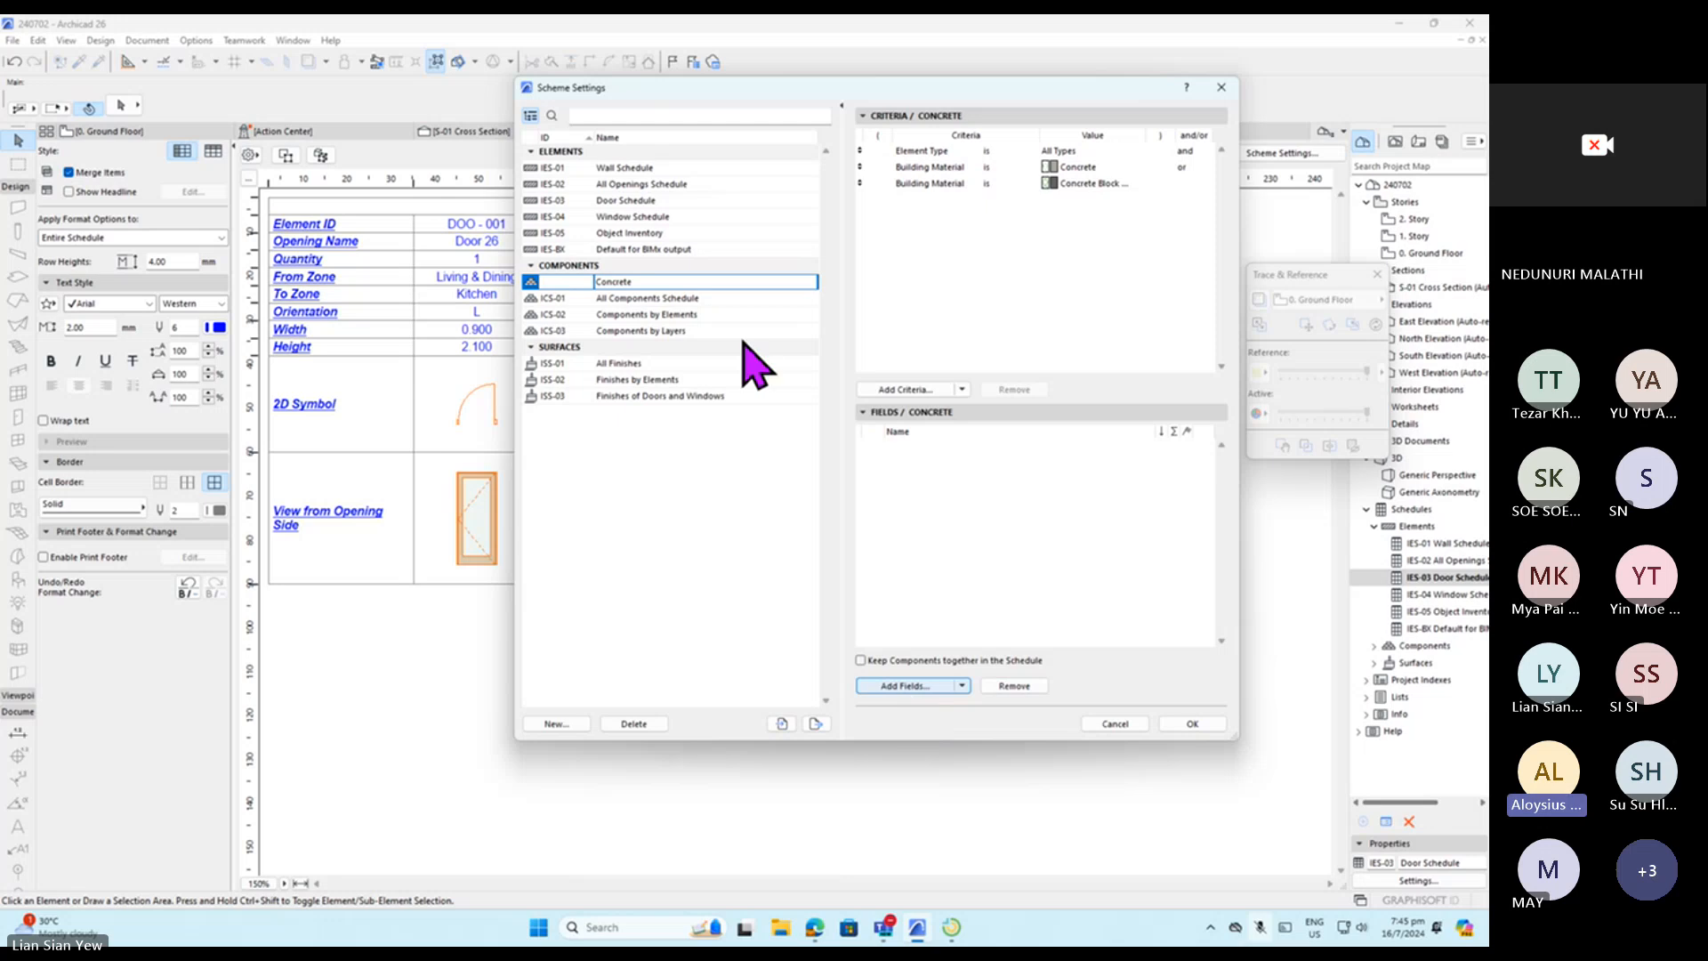
pyautogui.write('home sto')
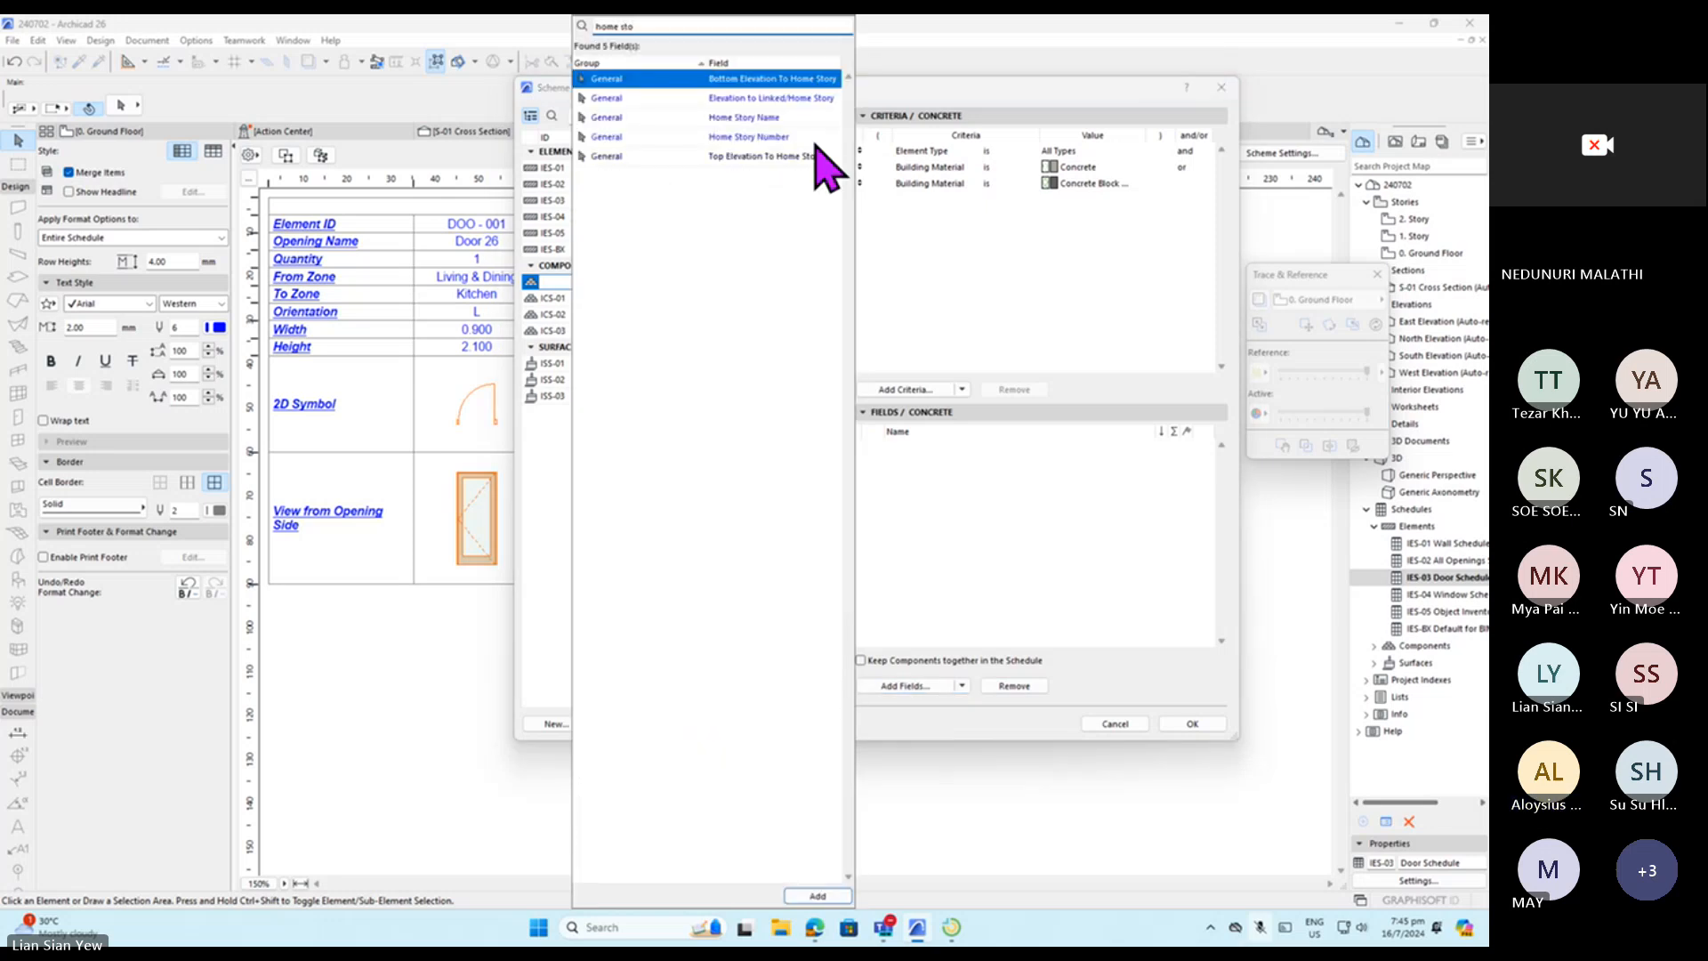
pyautogui.click(761, 118)
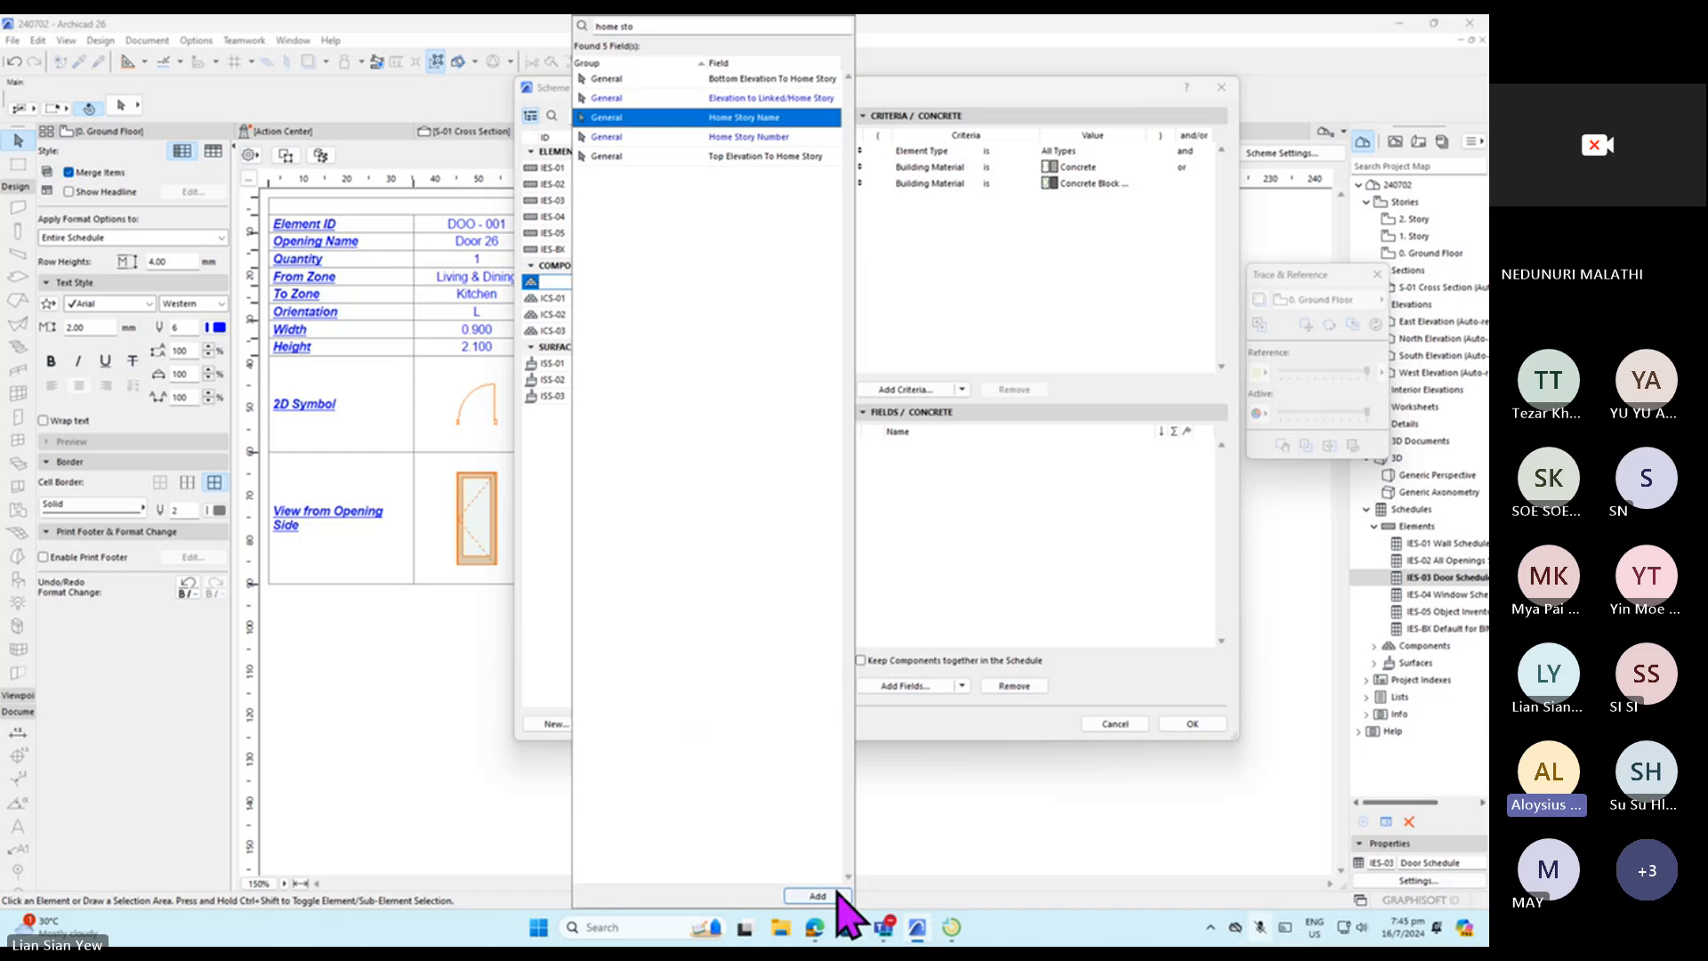
pyautogui.doubleClick(744, 120)
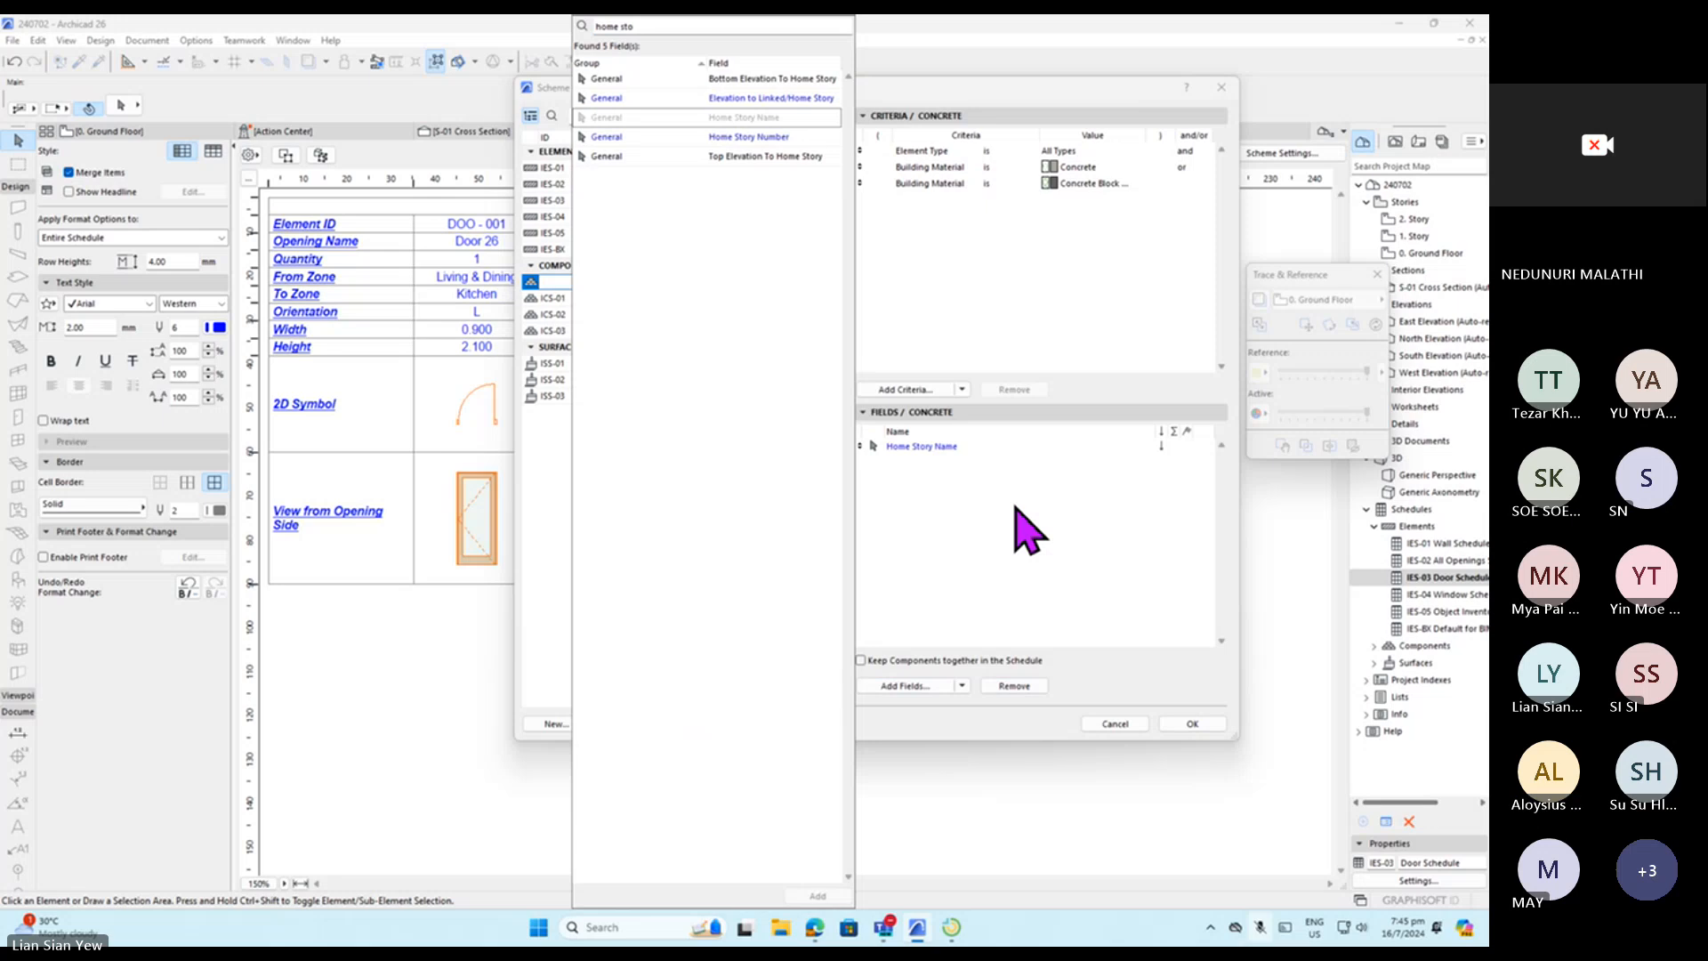
# Search the available fields for "name" and add the Building Material group's Name field to the Concrete scheme.
pyautogui.click(620, 27)
pyautogui.moveTo(620, 29); pyautogui.dragTo(568, 28)
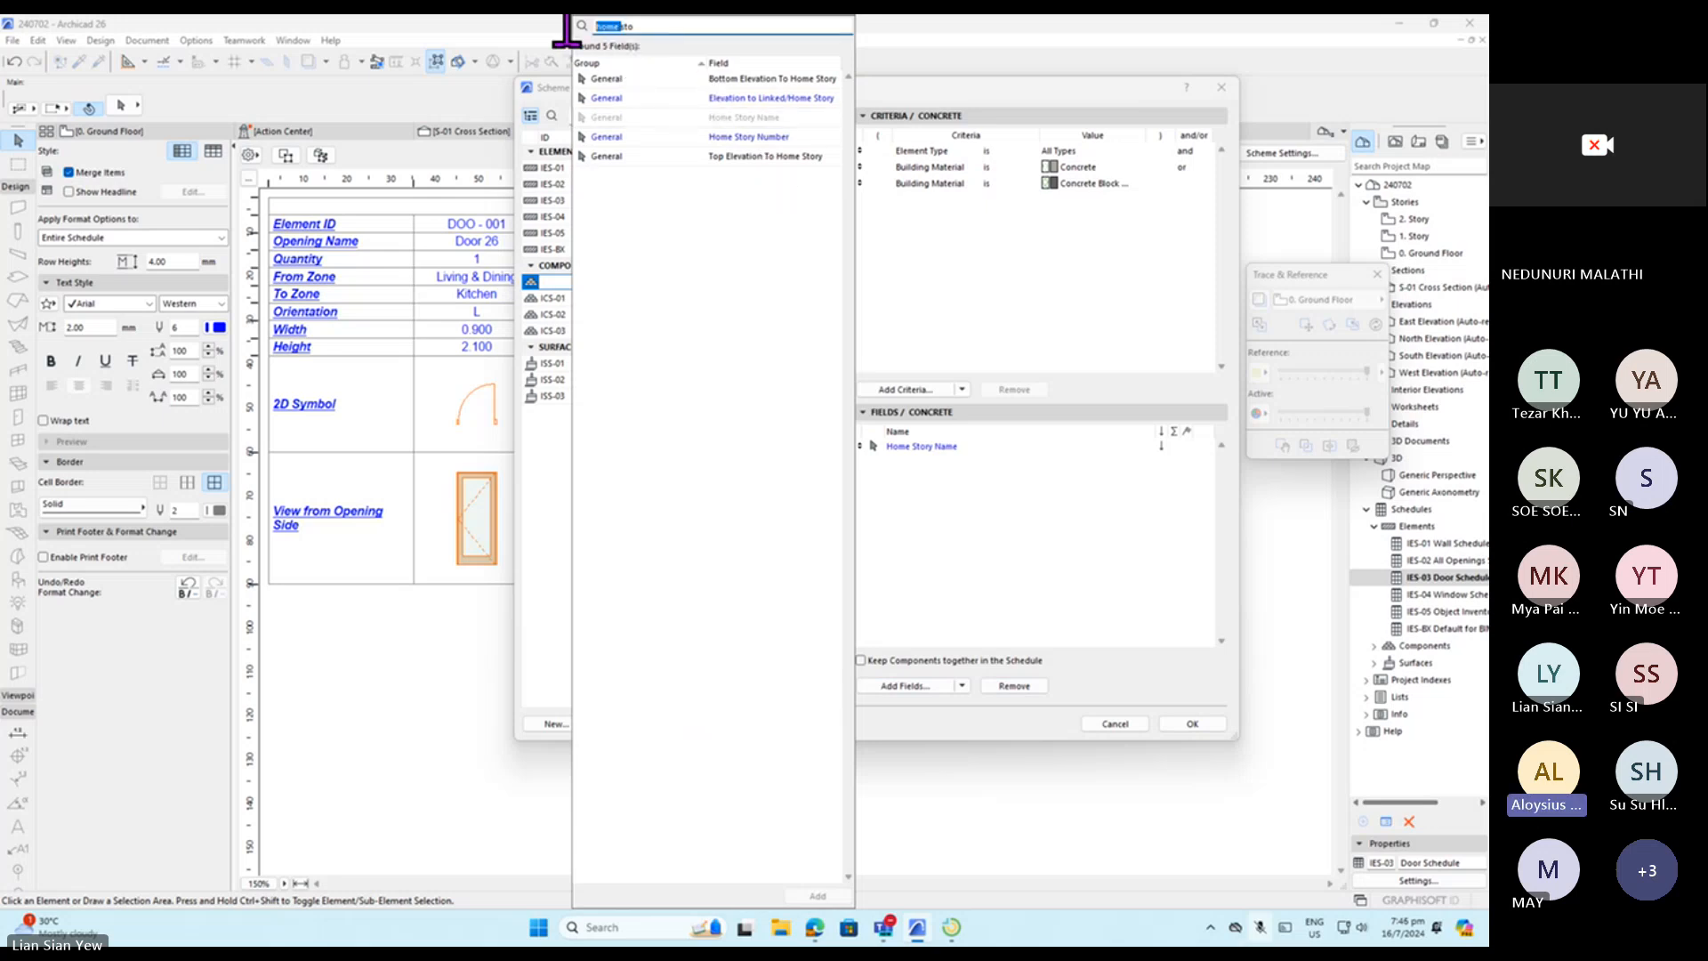
pyautogui.press('Delete')
pyautogui.press('Delete')
pyautogui.press('Delete')
pyautogui.press('Delete')
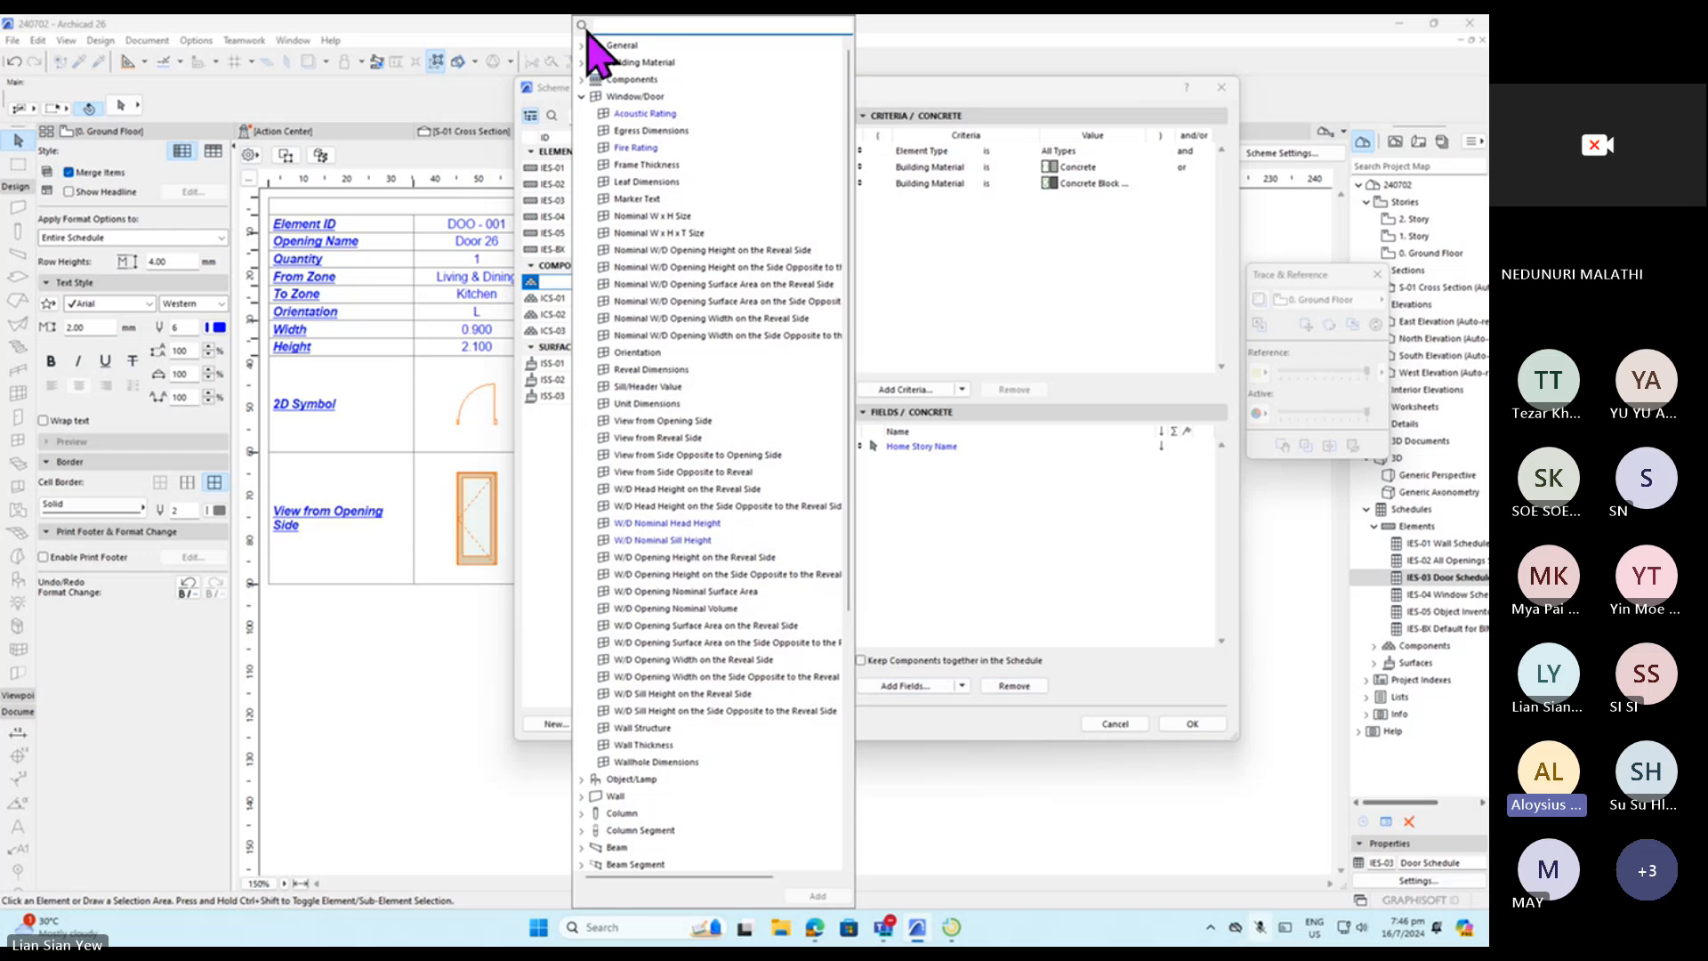
pyautogui.write('name')
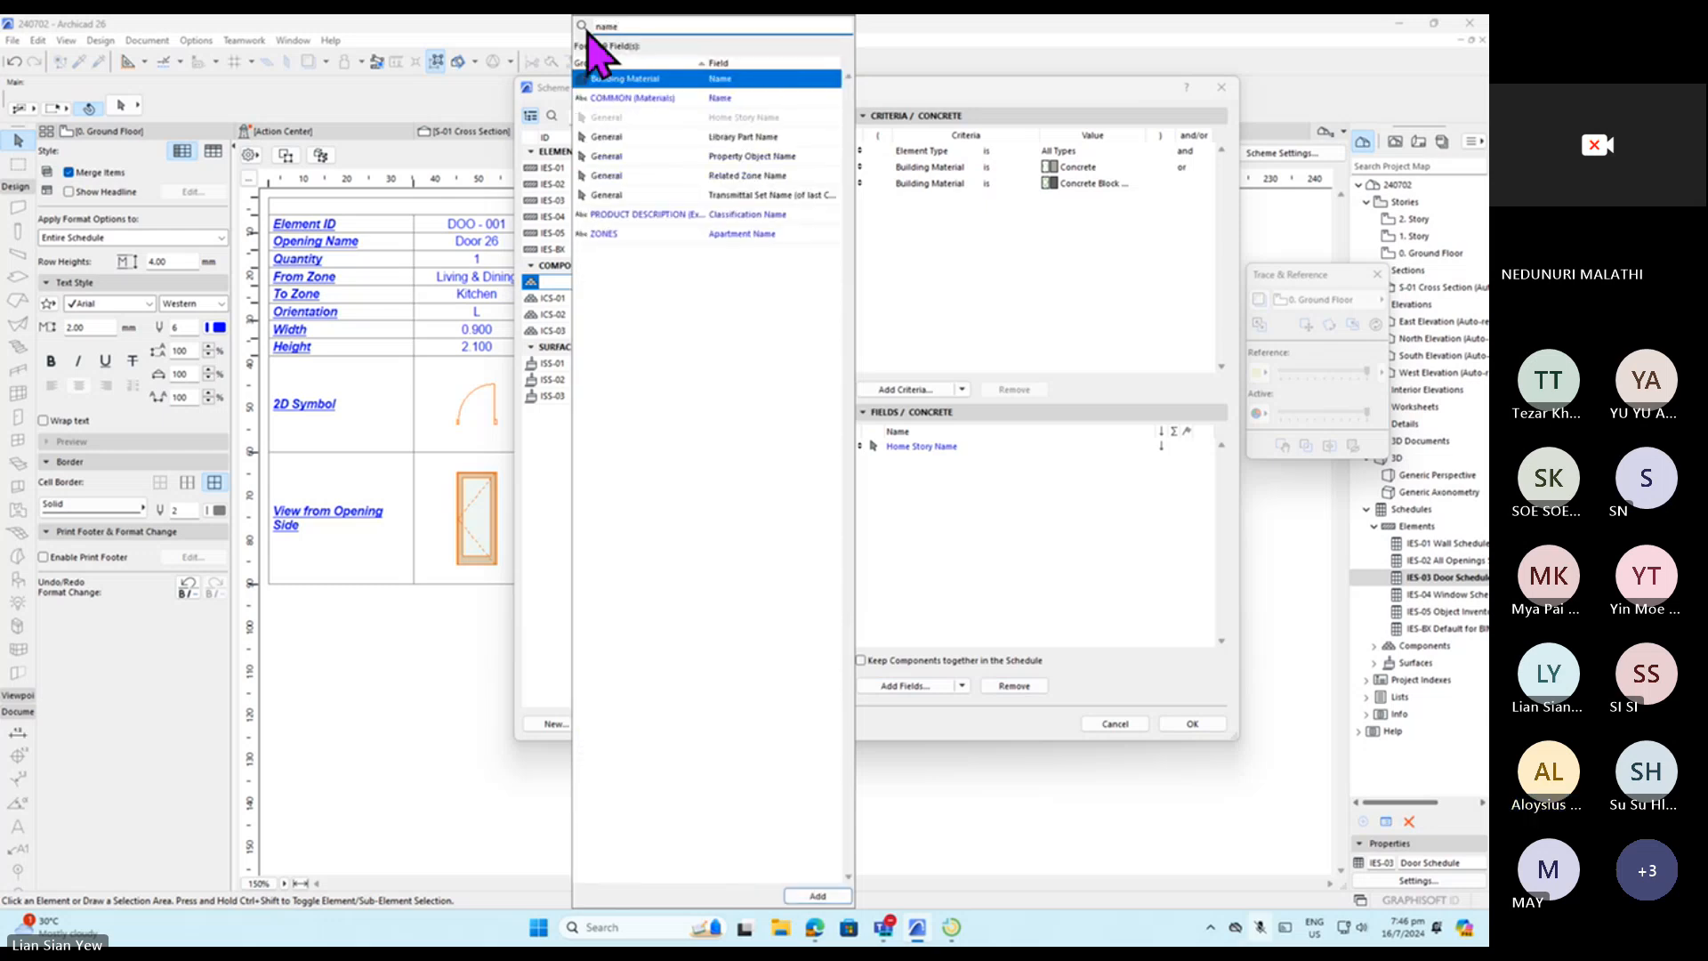
pyautogui.doubleClick(768, 81)
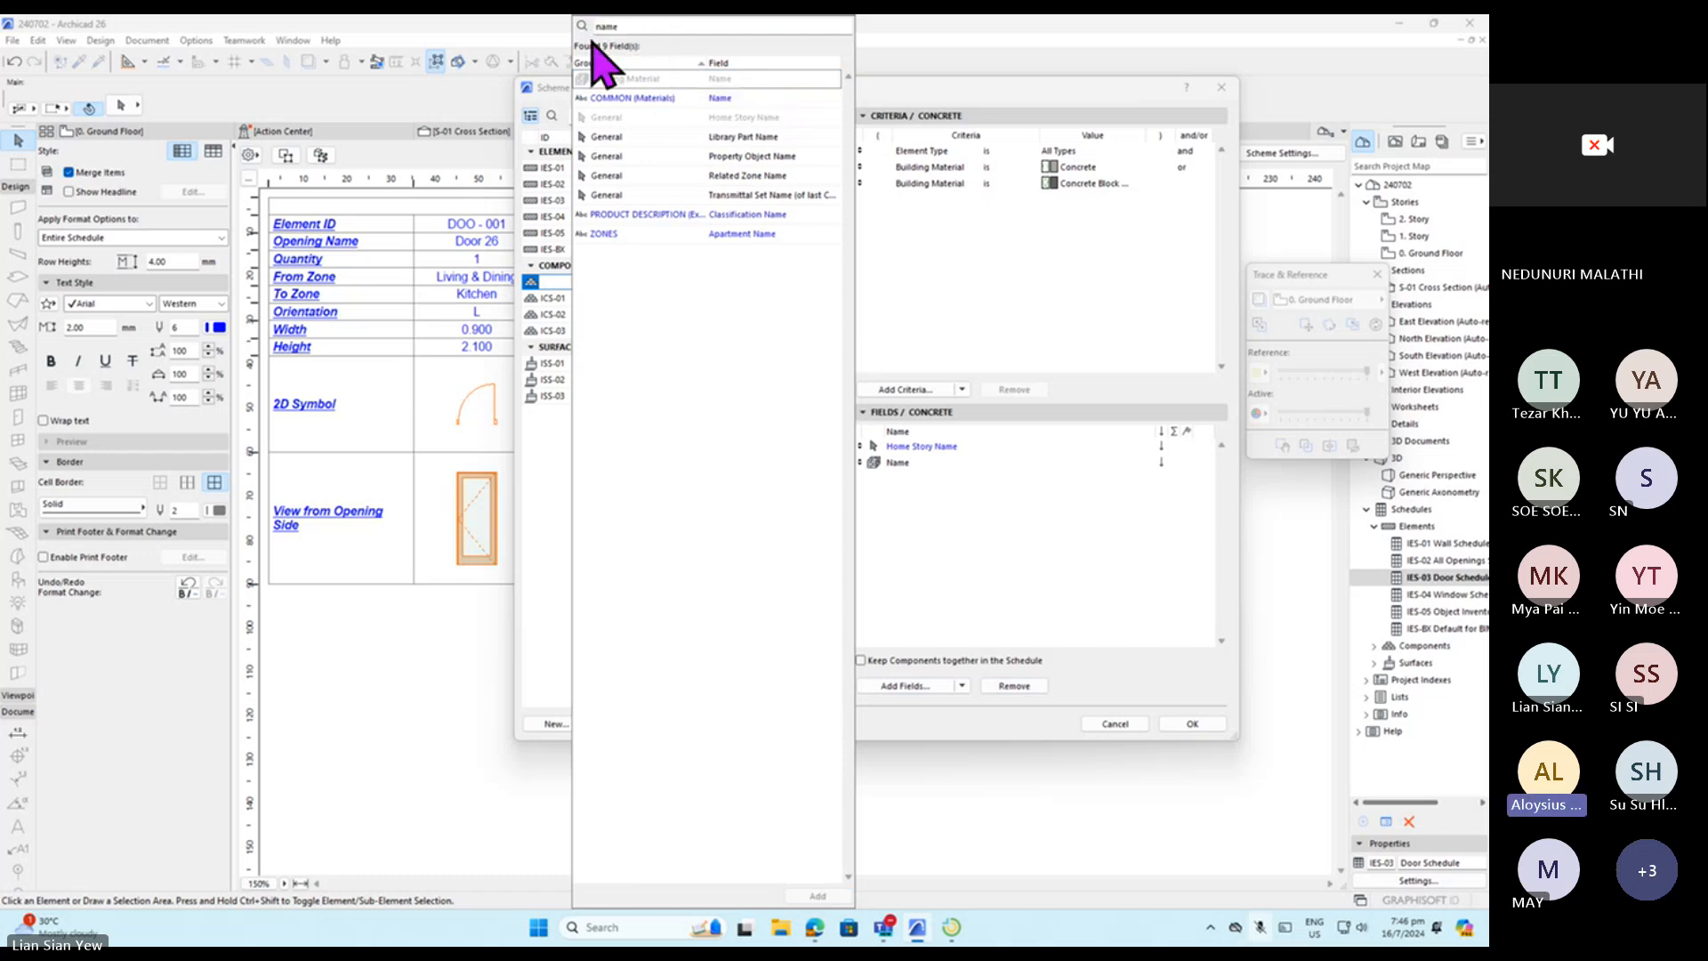
pyautogui.click(550, 39)
pyautogui.click(705, 116)
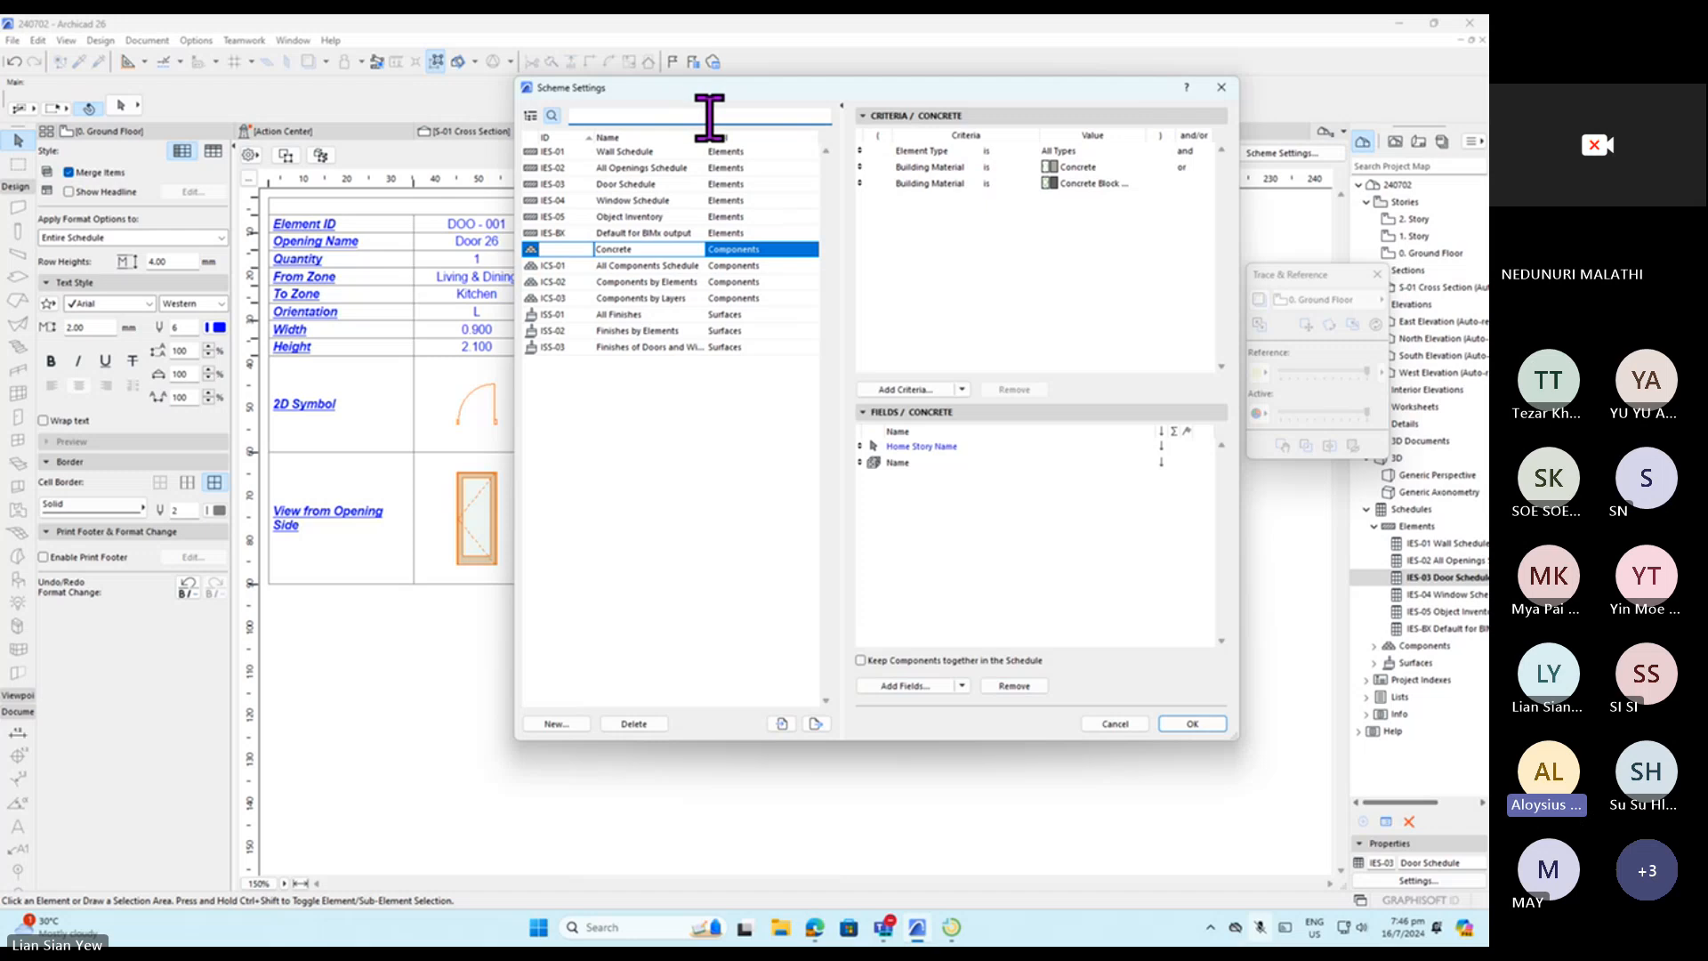
pyautogui.write('building material')
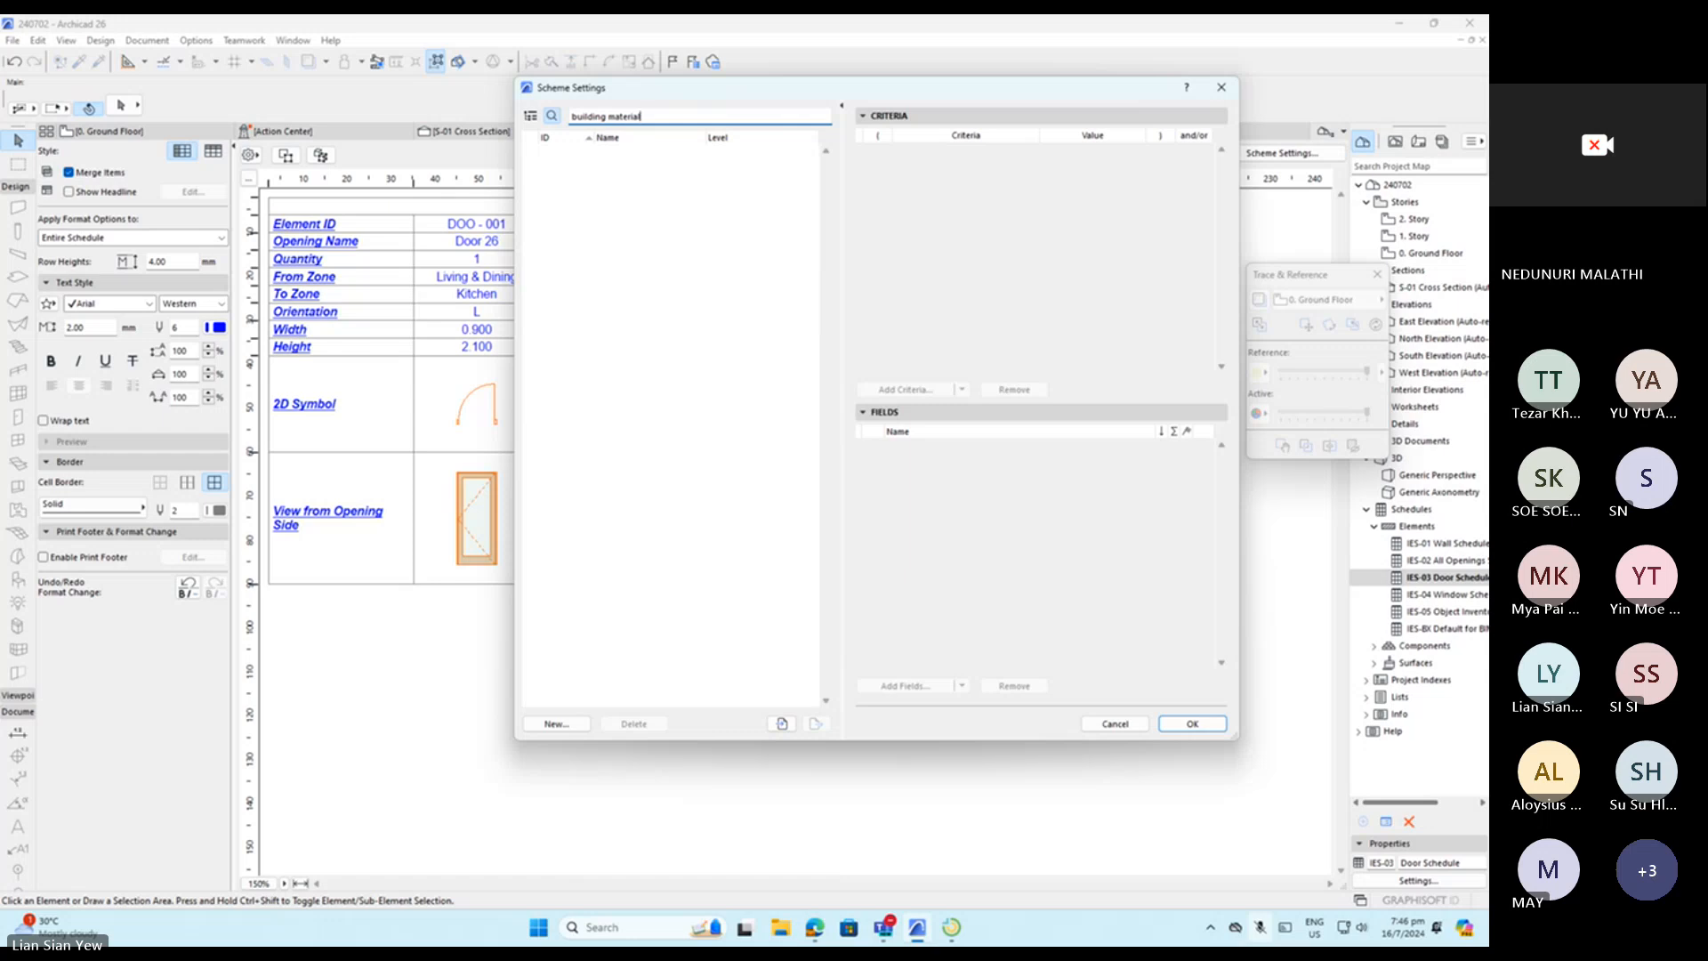
pyautogui.press('Escape')
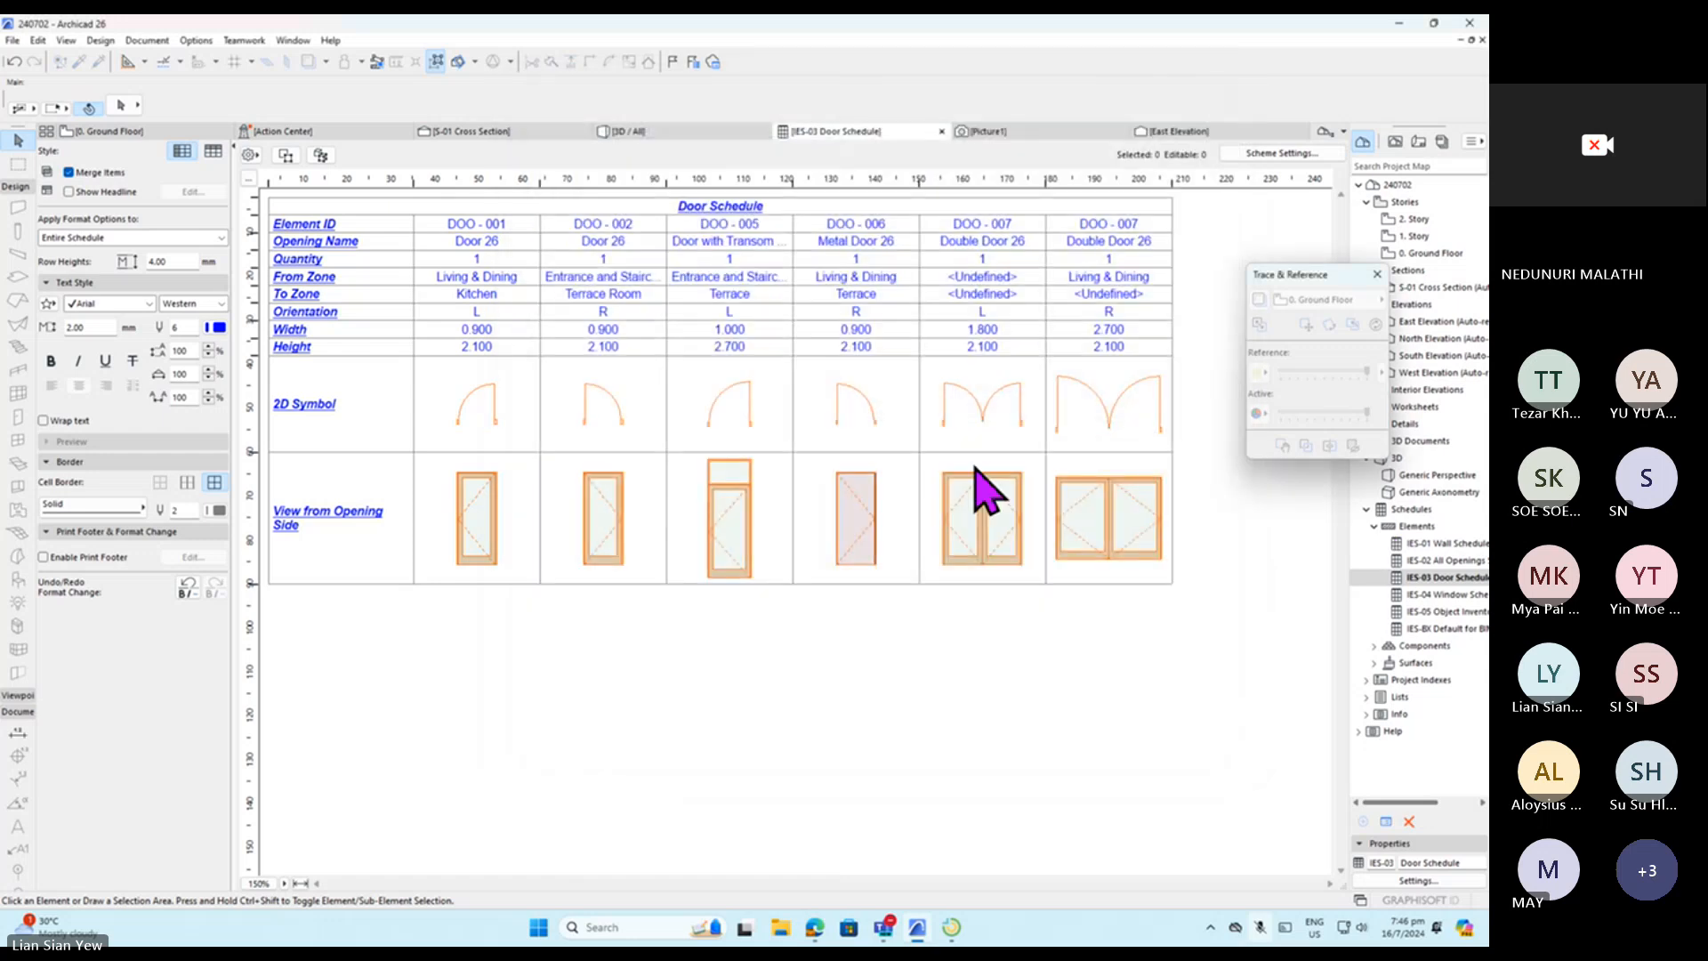
# Return to the IES-03 Door Schedule and reopen its scheme settings with no scheme selected.
pyautogui.click(1281, 135)
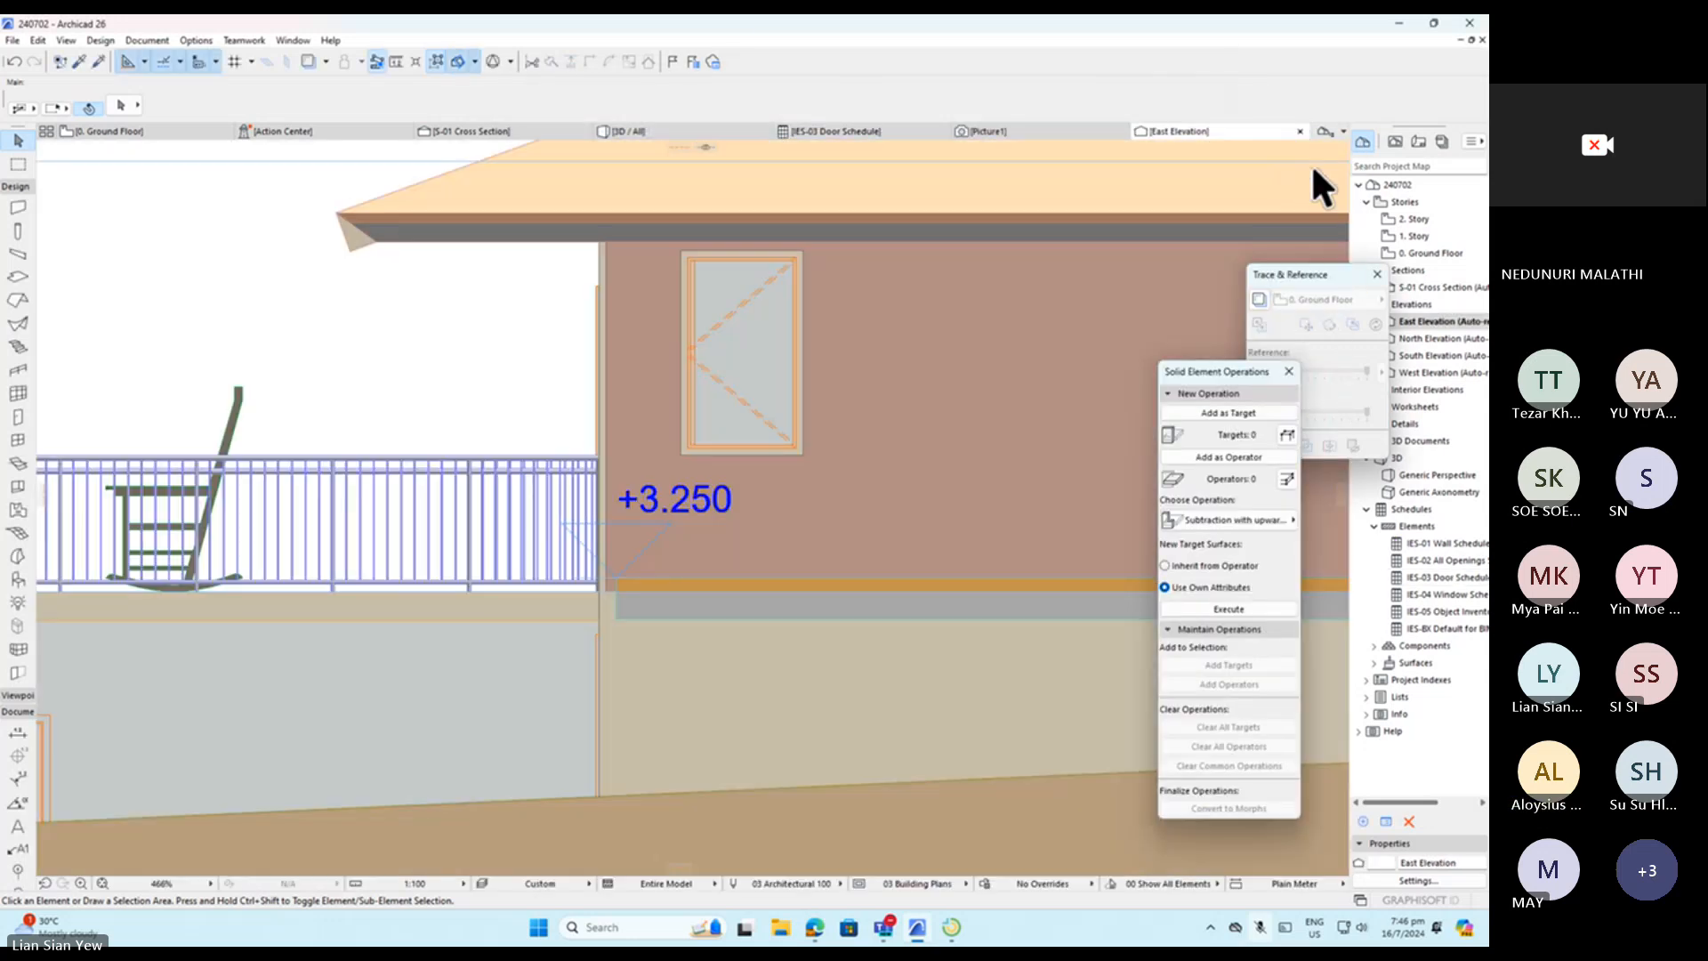
pyautogui.click(1459, 579)
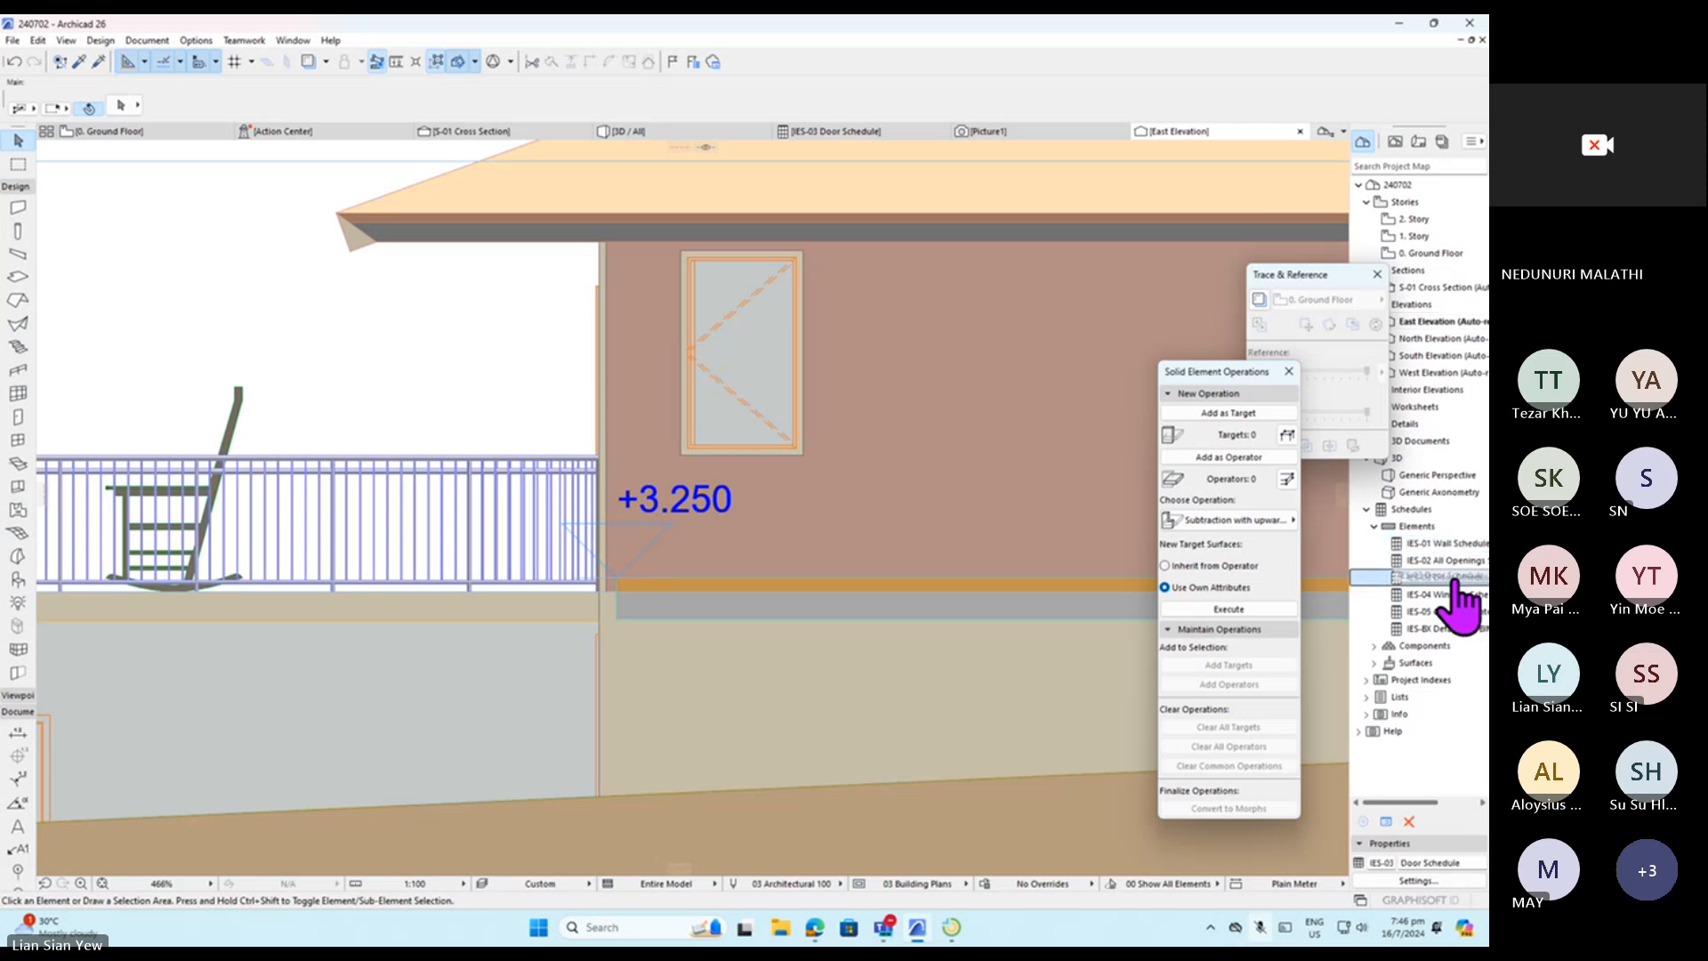
pyautogui.doubleClick(1454, 578)
pyautogui.click(1279, 157)
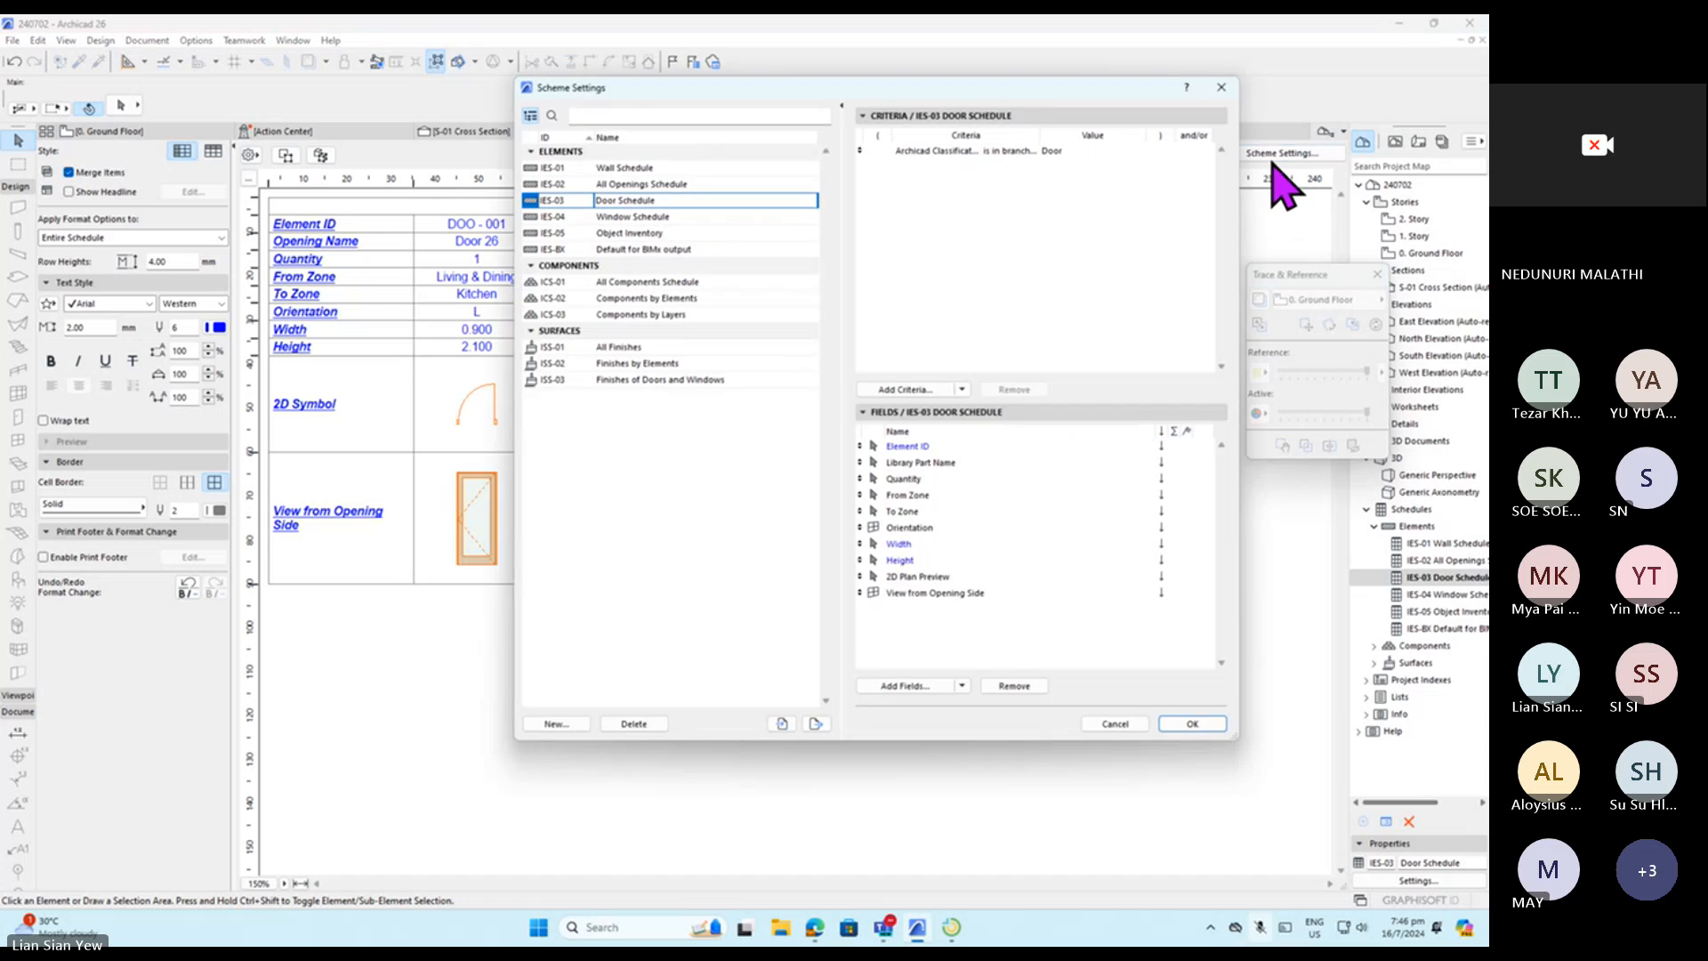
pyautogui.click(635, 507)
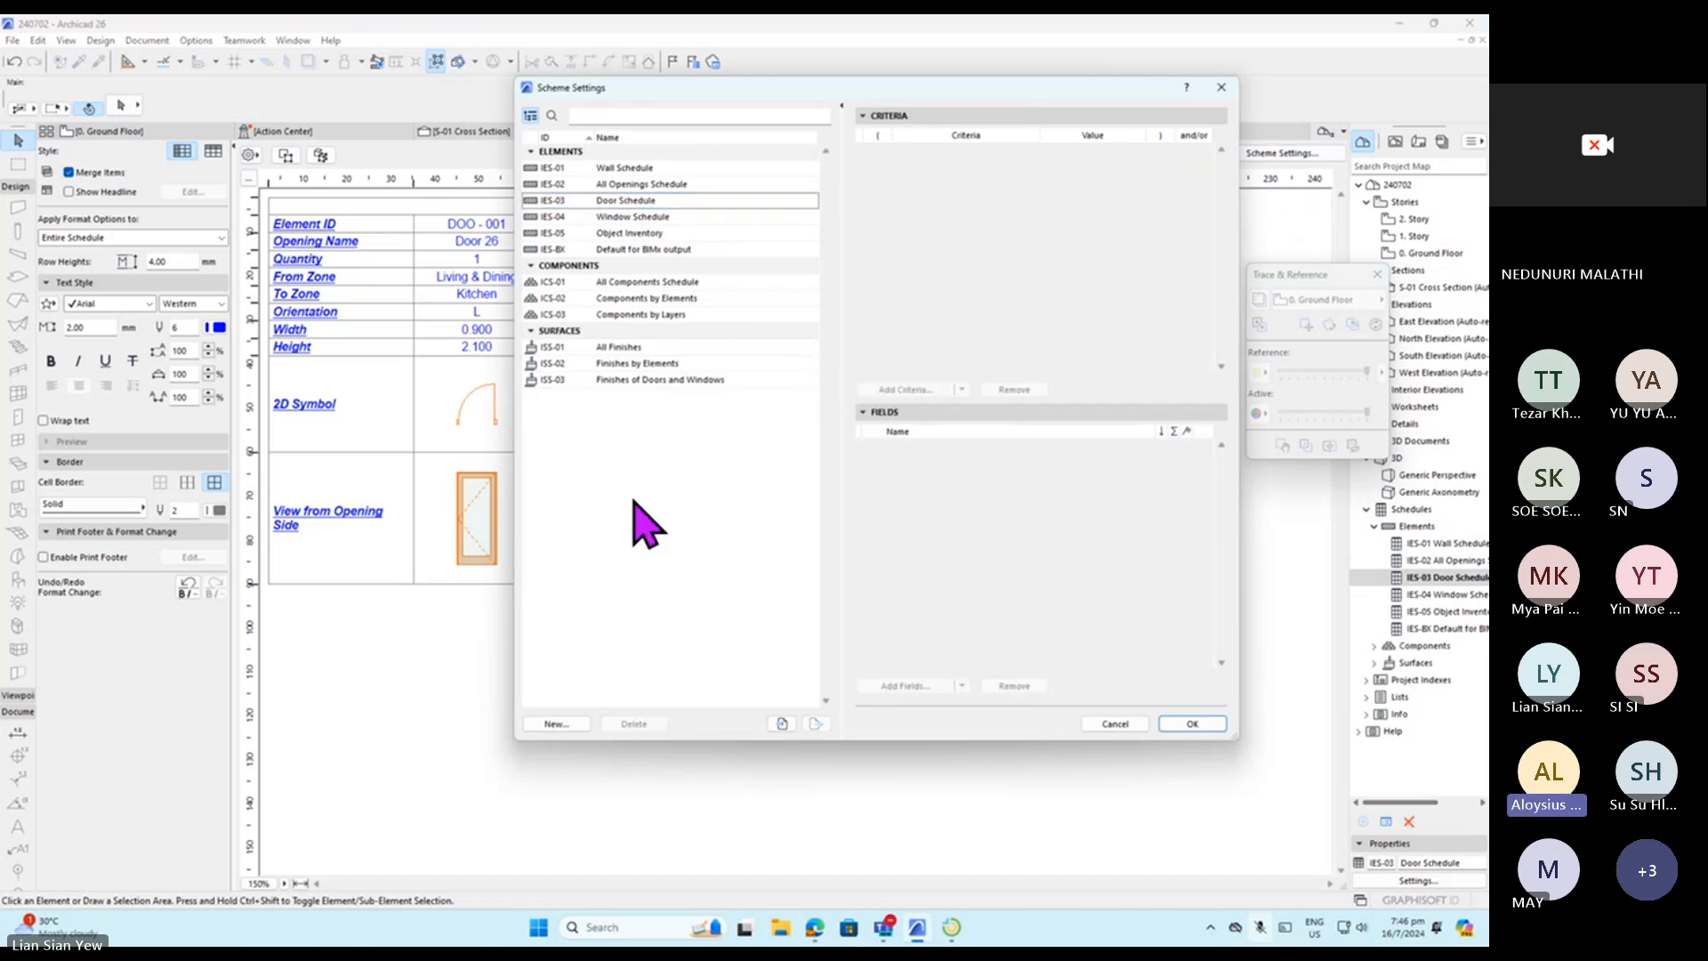
# Create a new schedule scheme of the Components type named Concrete.
pyautogui.click(554, 724)
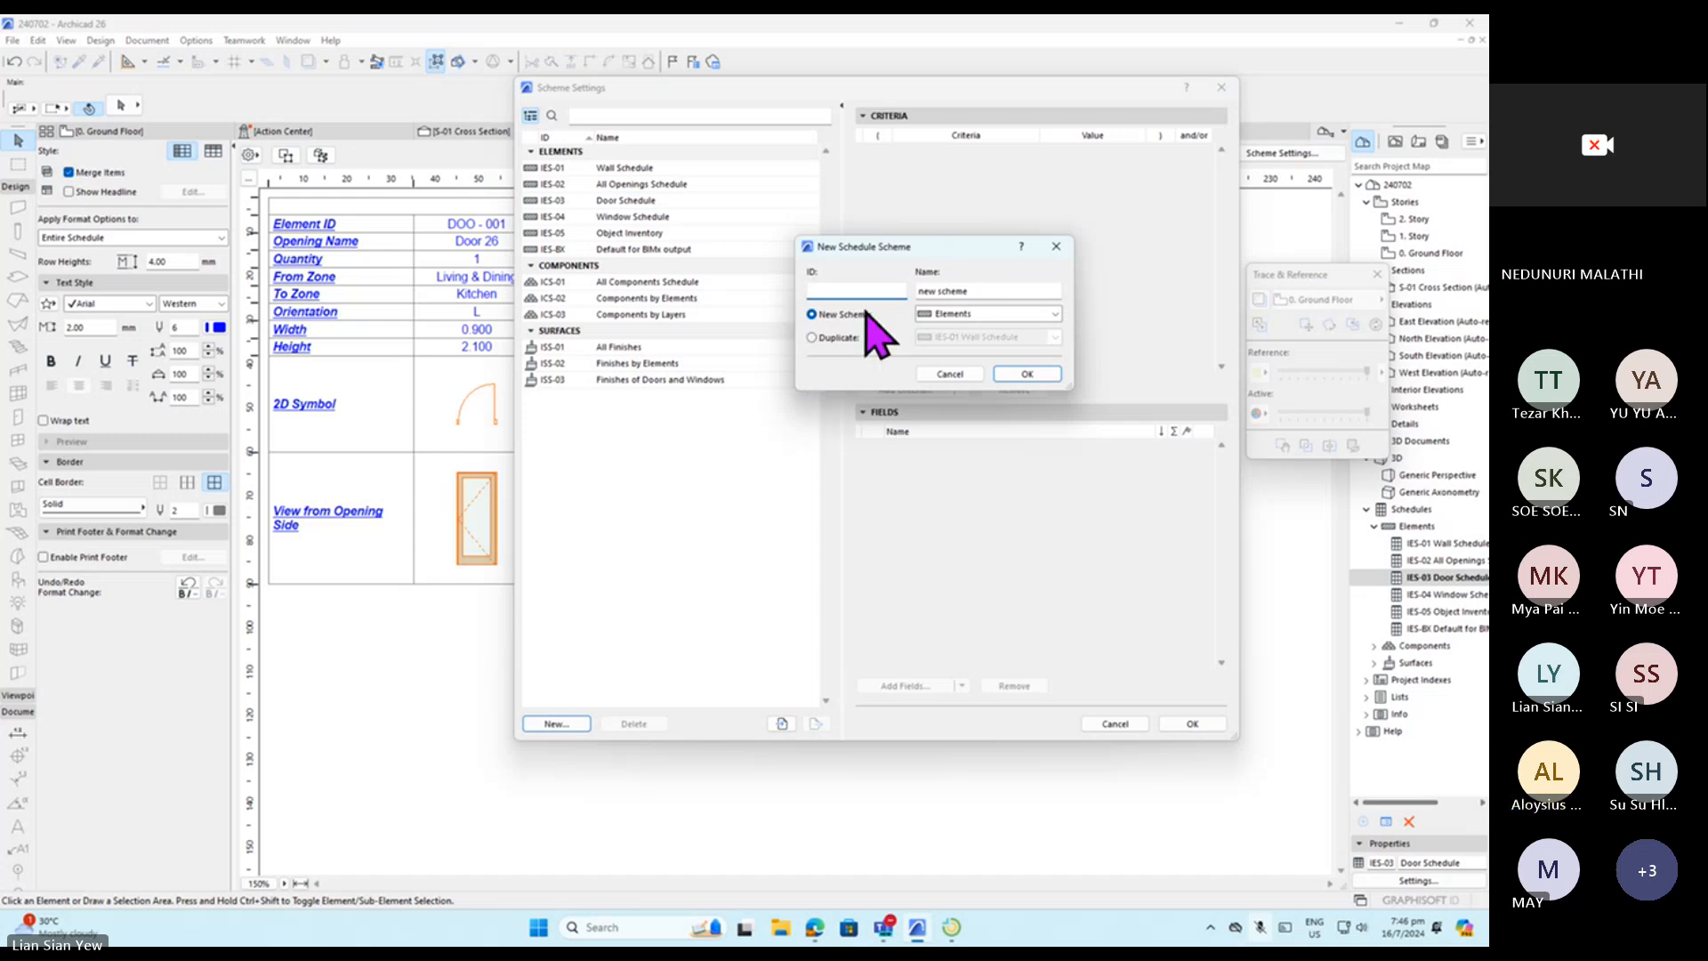
pyautogui.press('Tab')
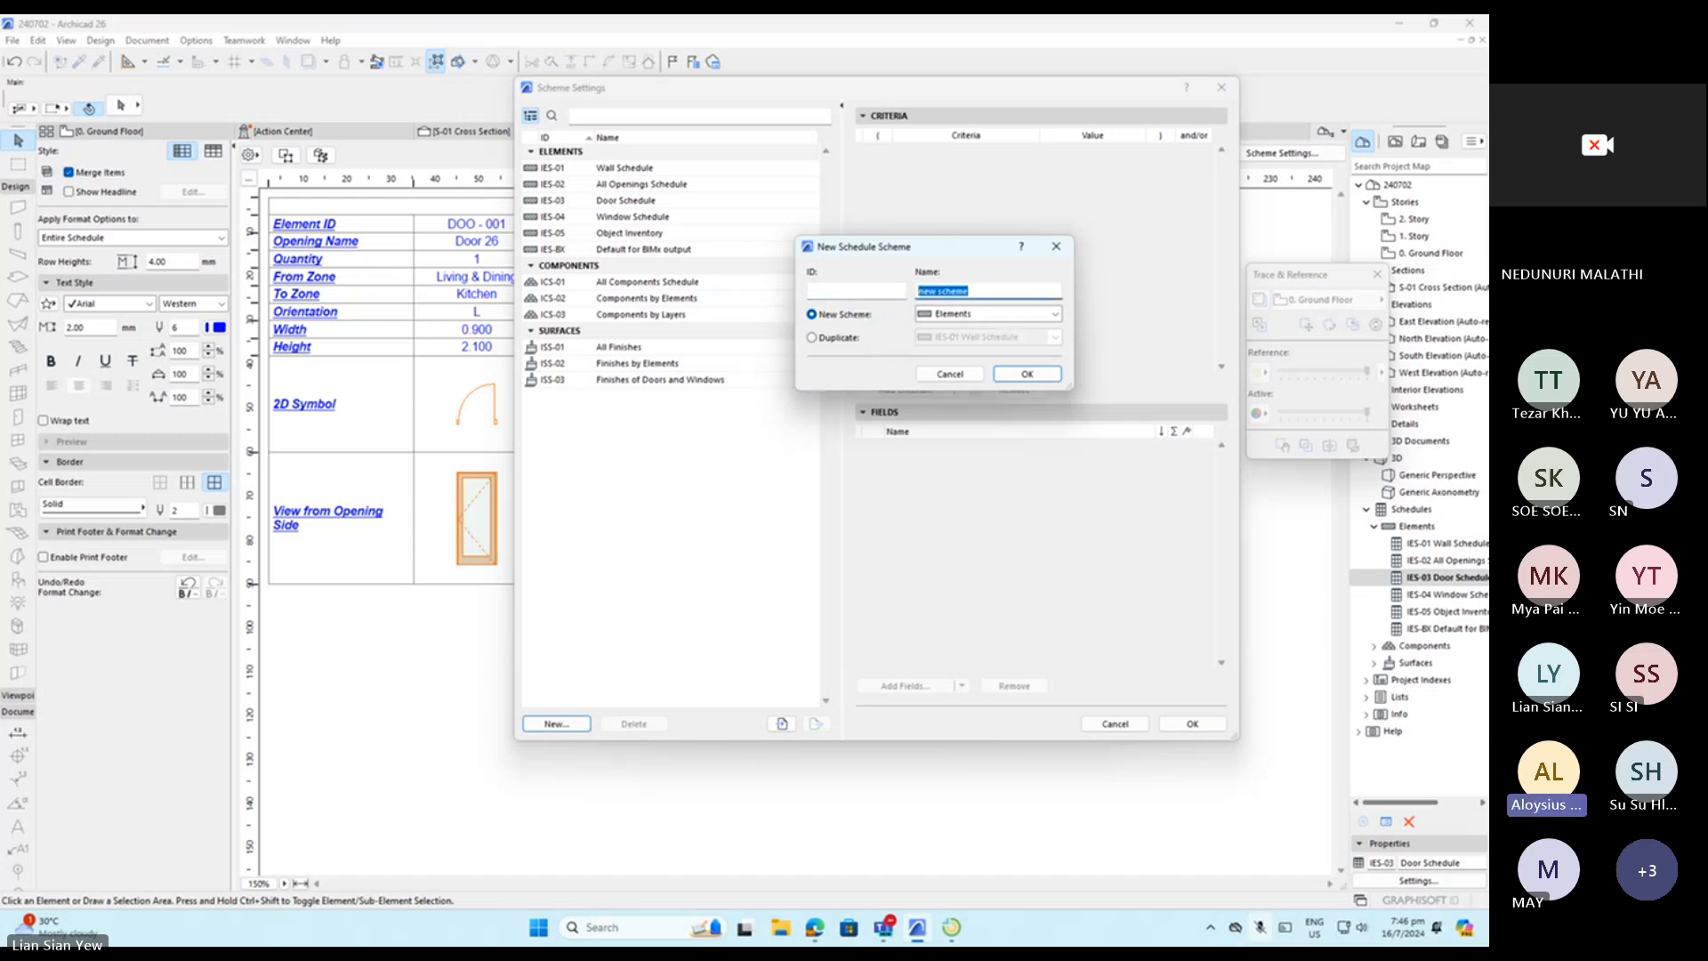
pyautogui.write('Concrete')
pyautogui.click(1036, 314)
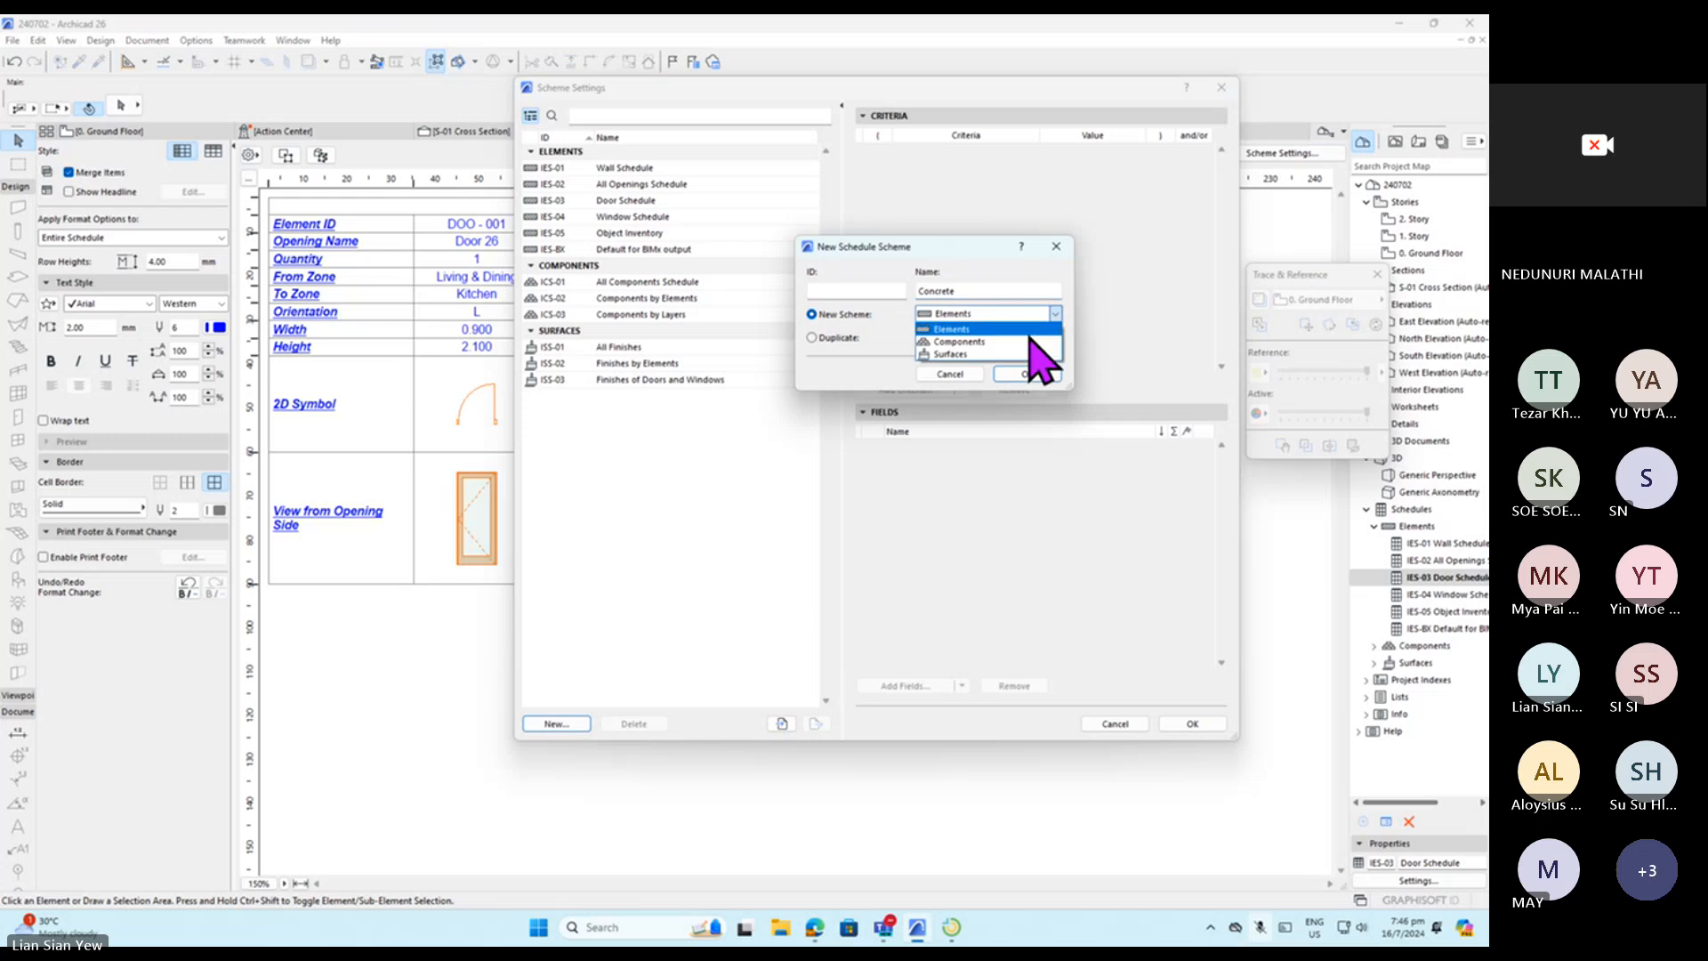
pyautogui.click(1027, 338)
pyautogui.click(1027, 374)
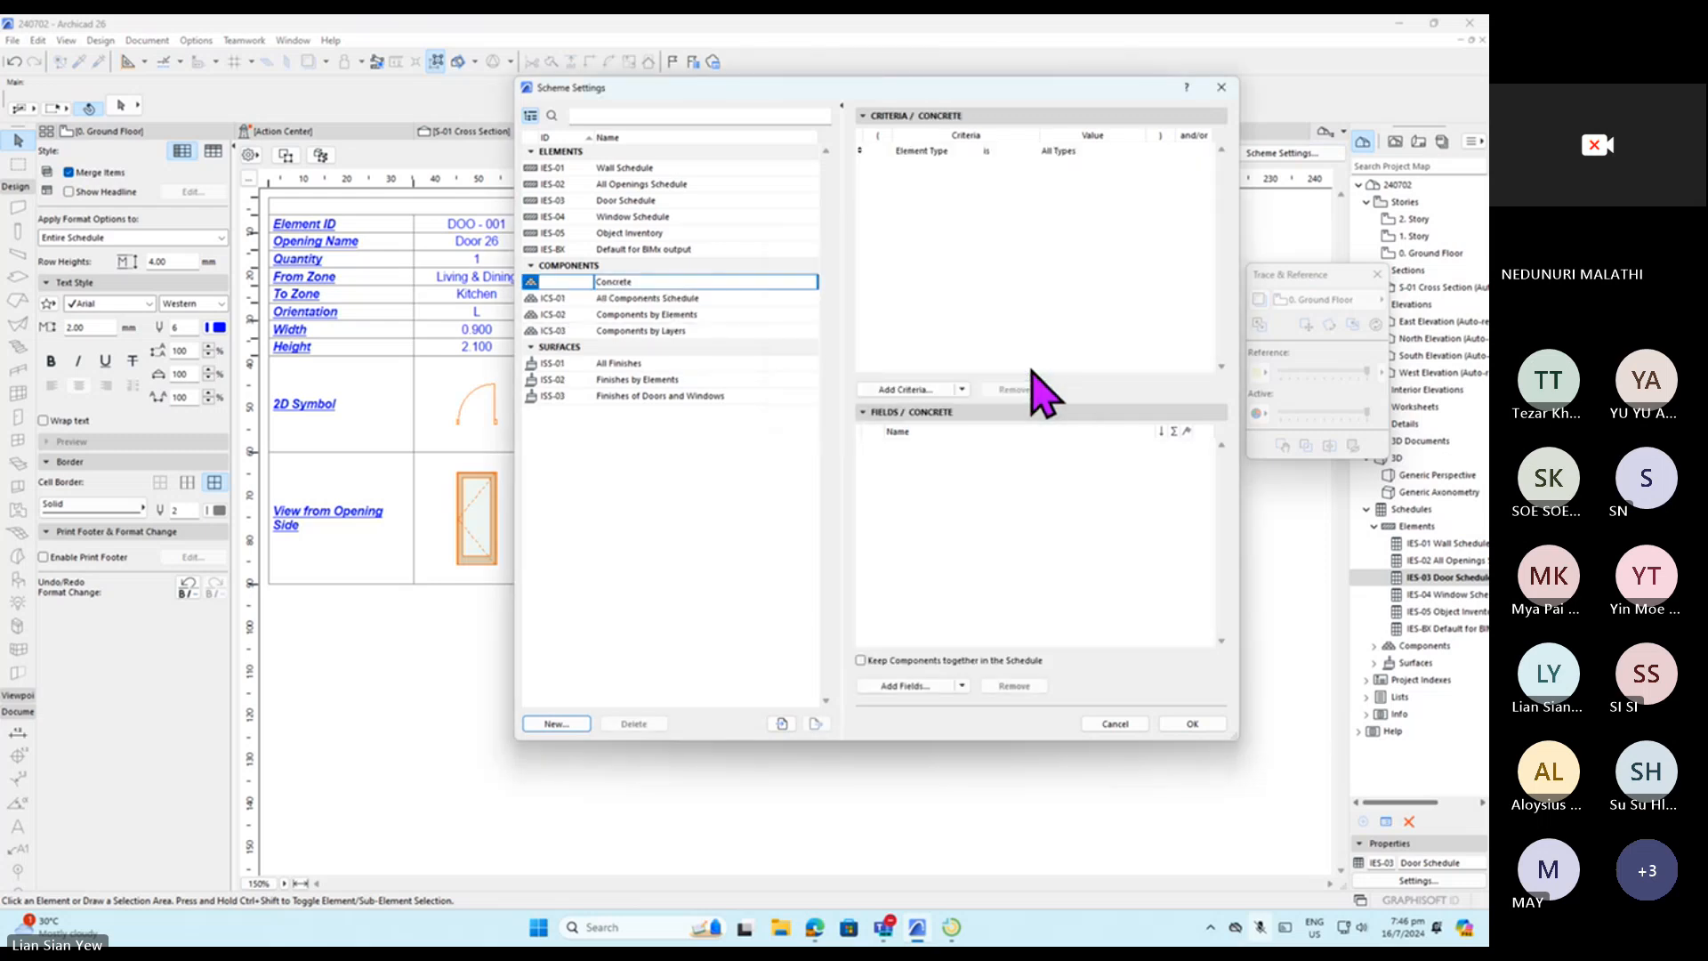
# Add a Building Material criterion from Surface and Materials to the Concrete scheme and set its value to Concrete.
pyautogui.click(1019, 253)
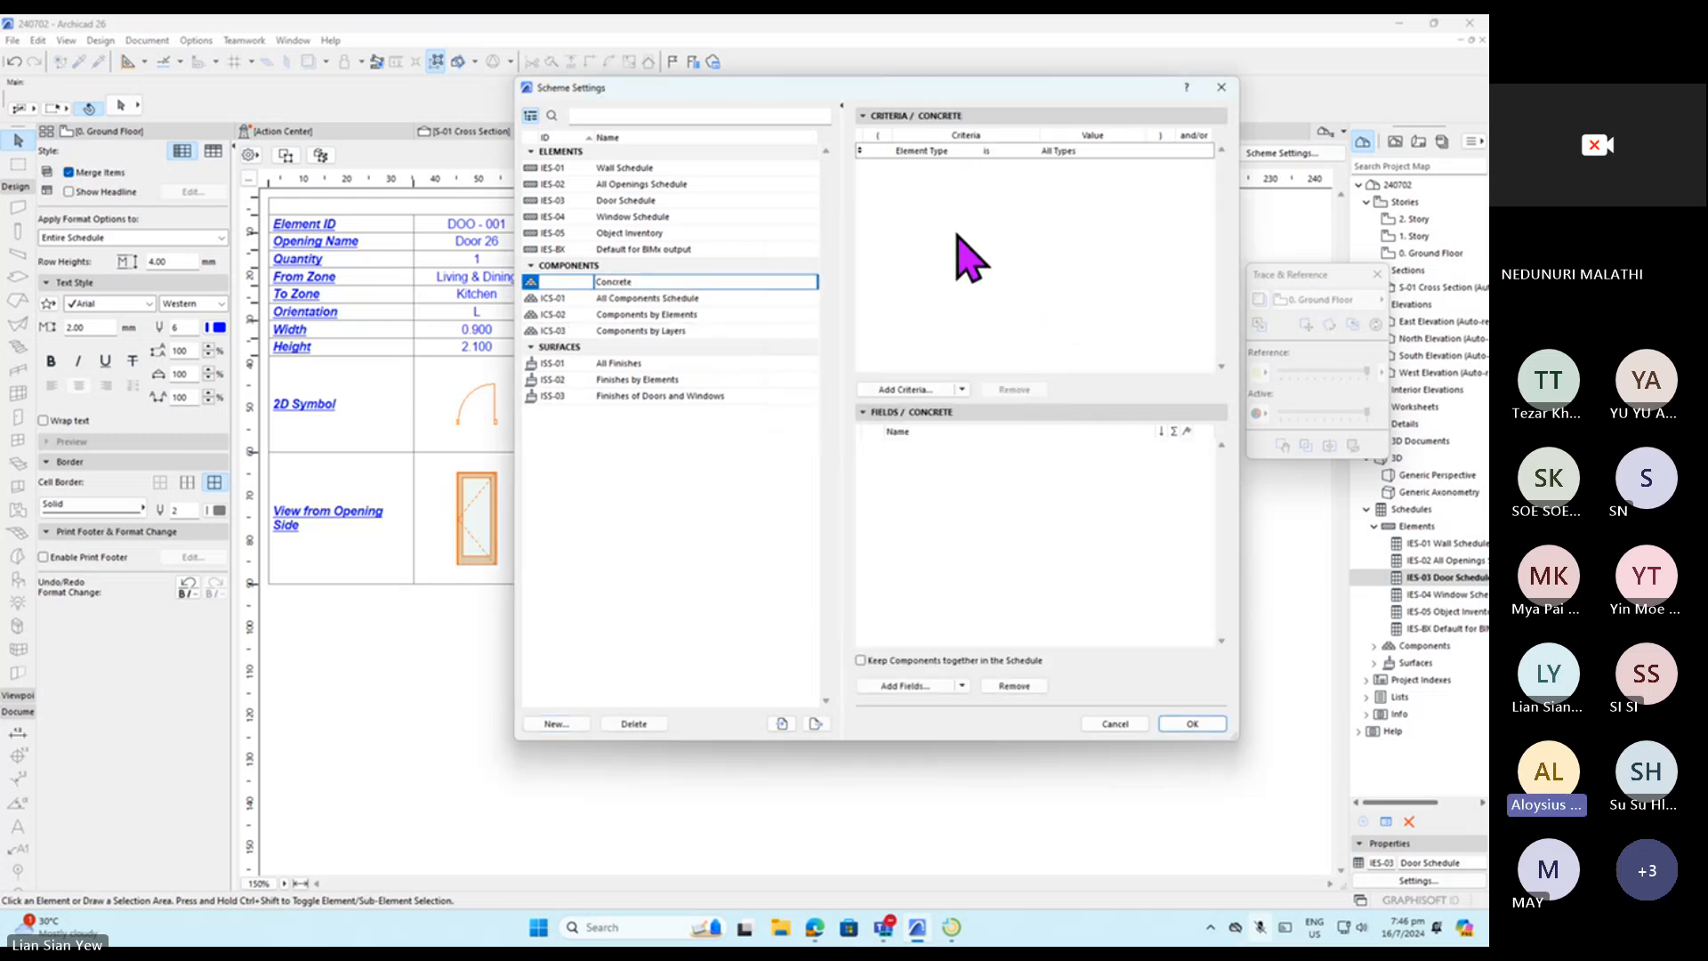
pyautogui.click(916, 389)
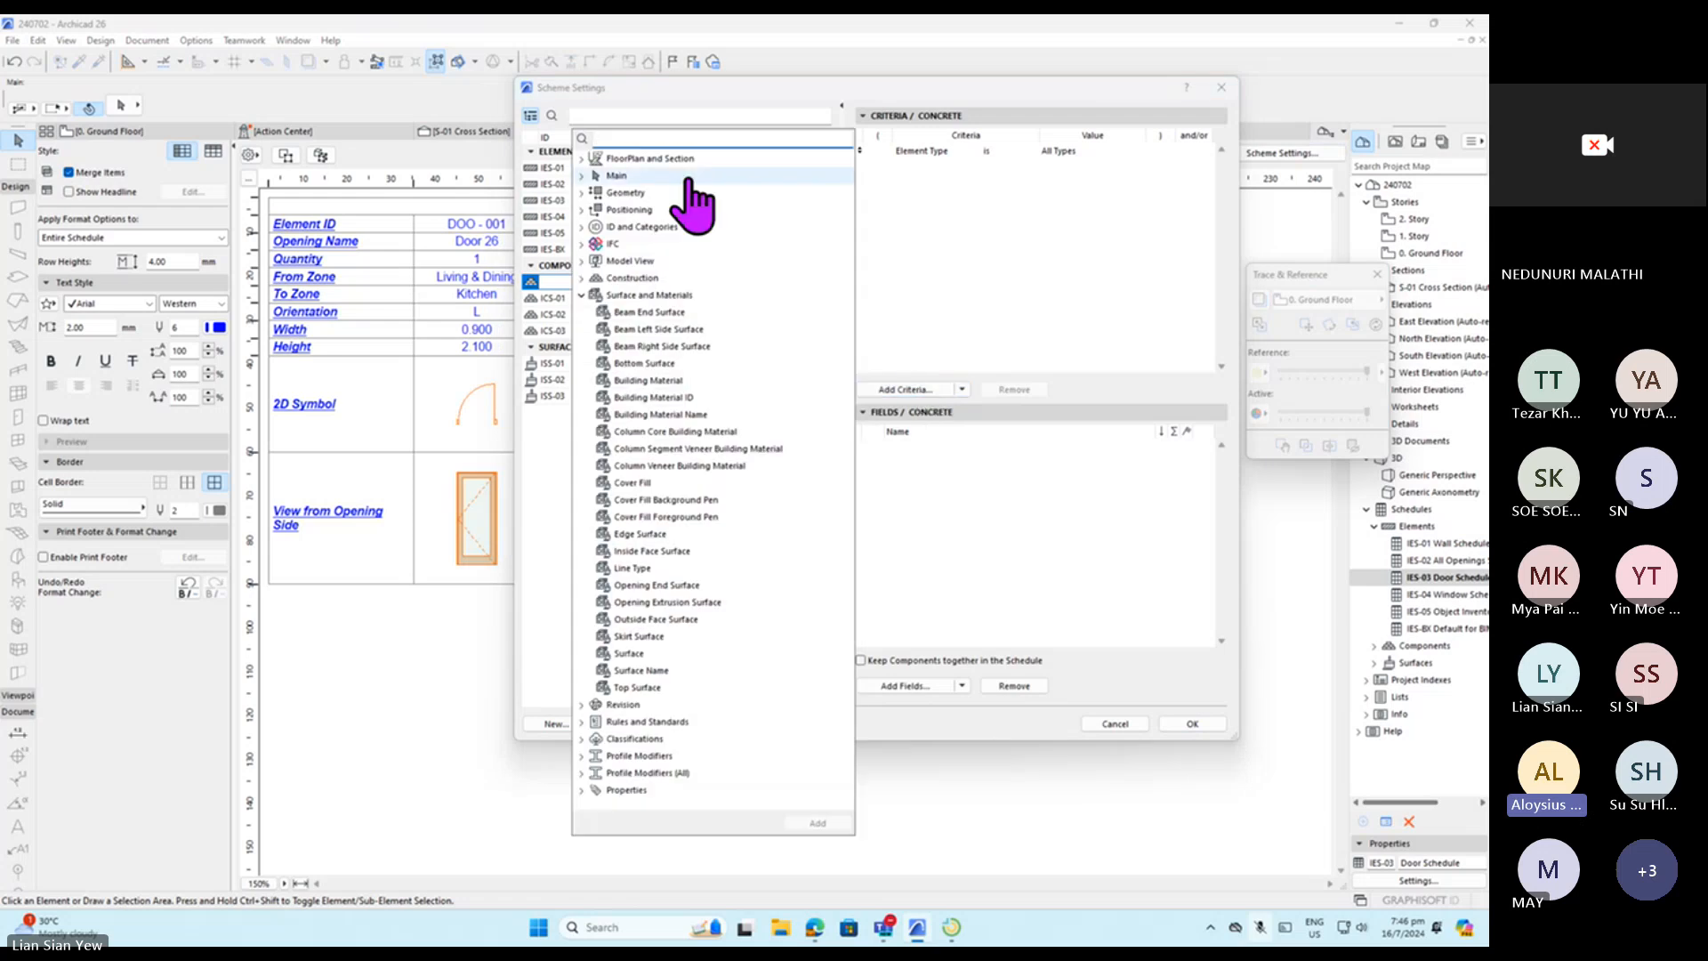
pyautogui.click(716, 380)
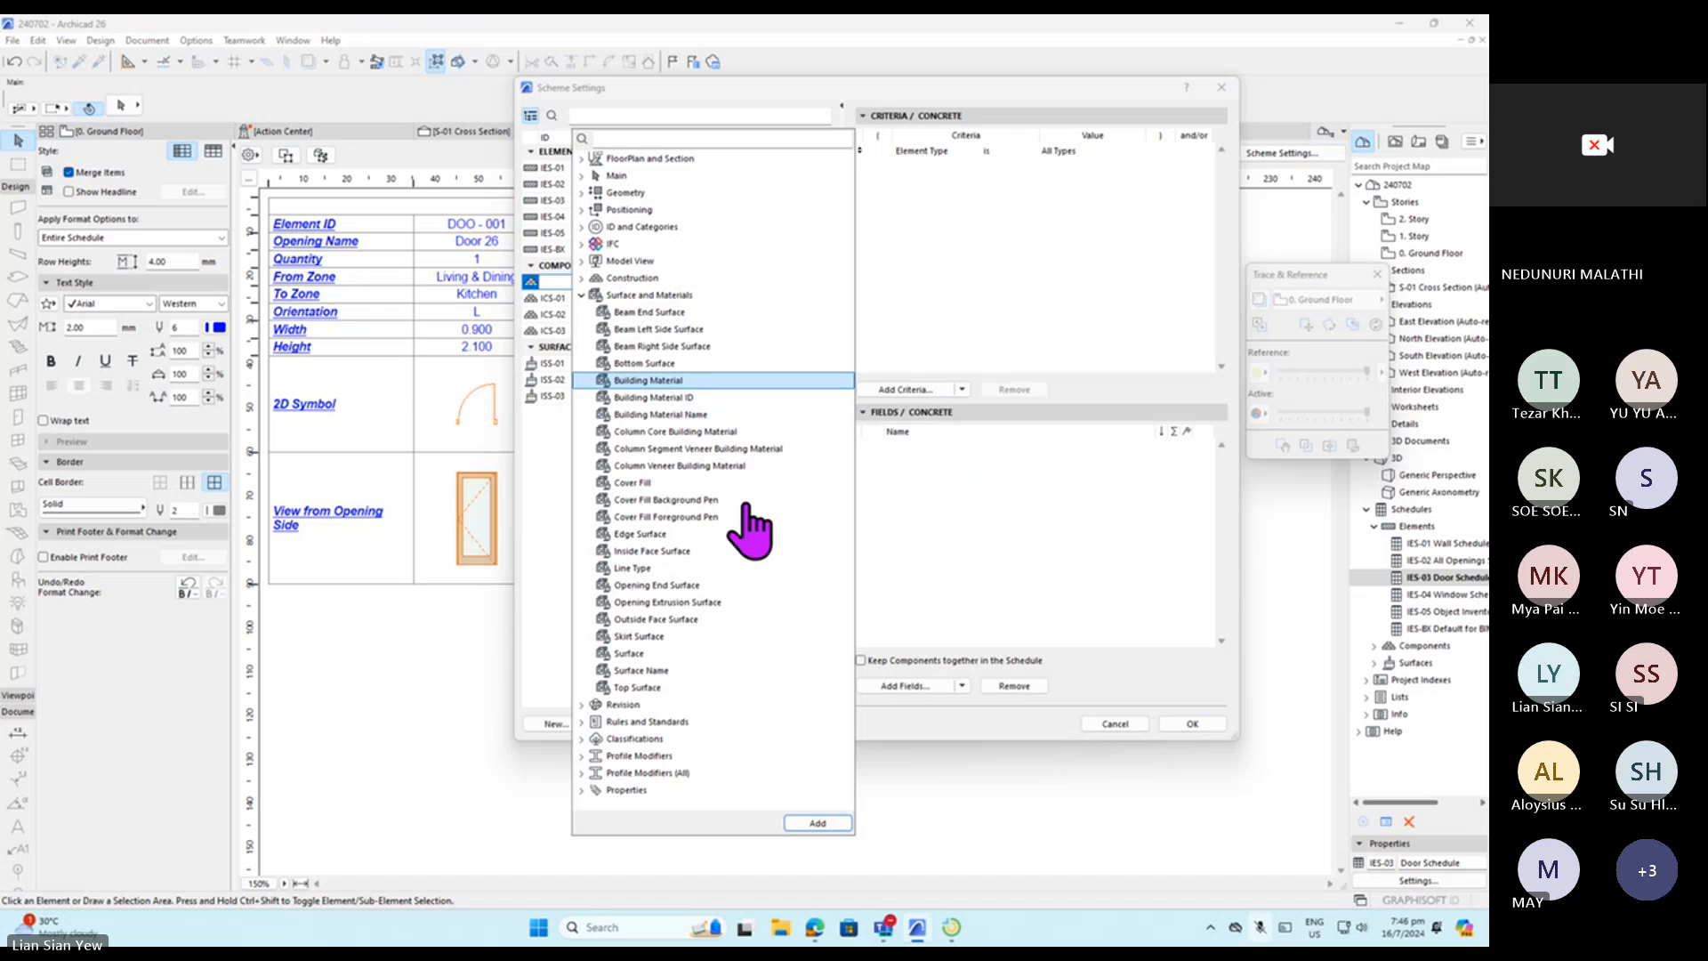
pyautogui.click(818, 822)
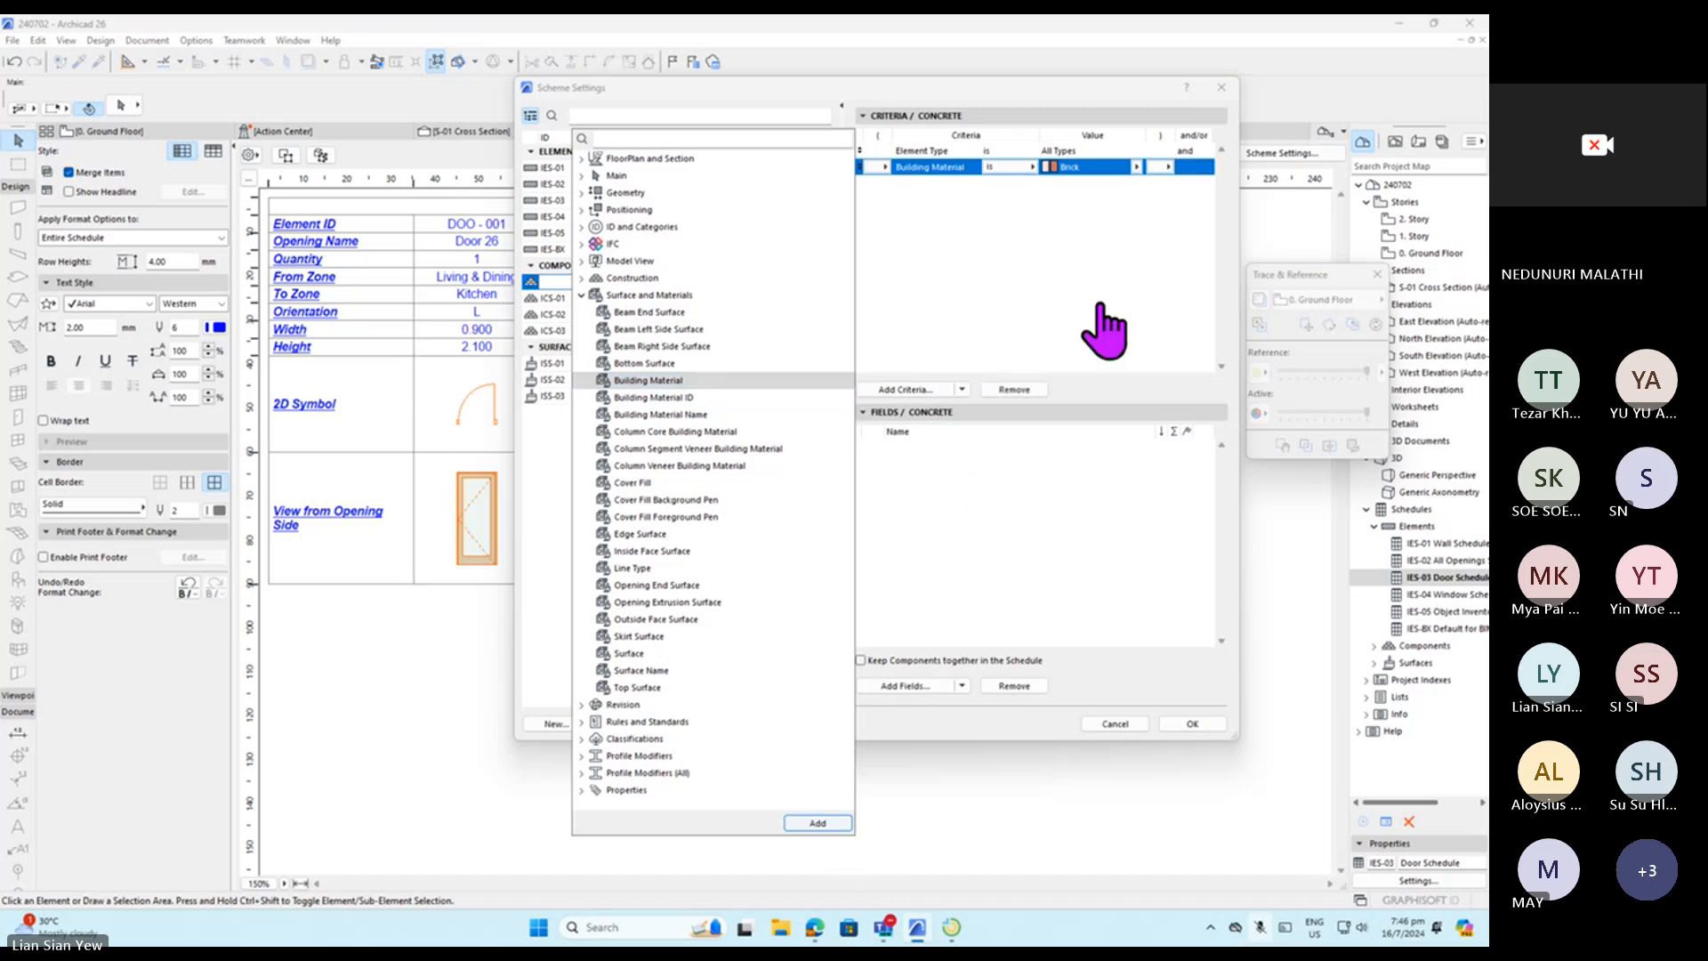
pyautogui.click(1136, 167)
pyautogui.click(1214, 333)
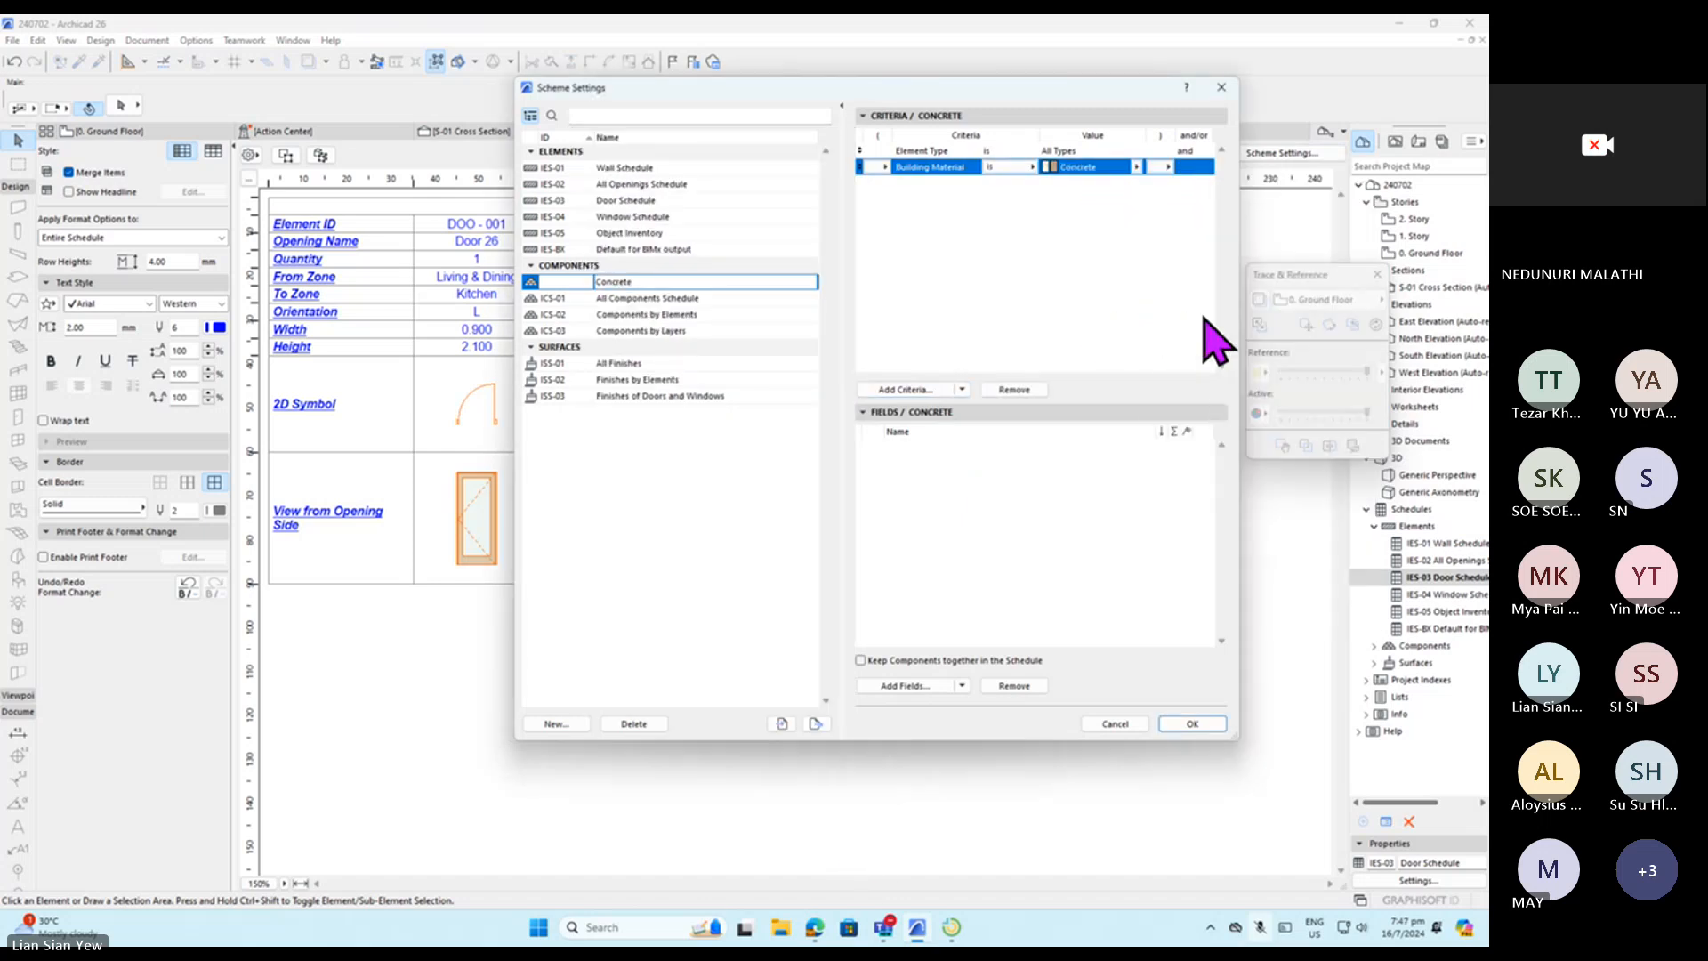
# Add a second Building Material criterion set to Concrete Block - Filler and join the two material criteria with "or".
pyautogui.click(929, 391)
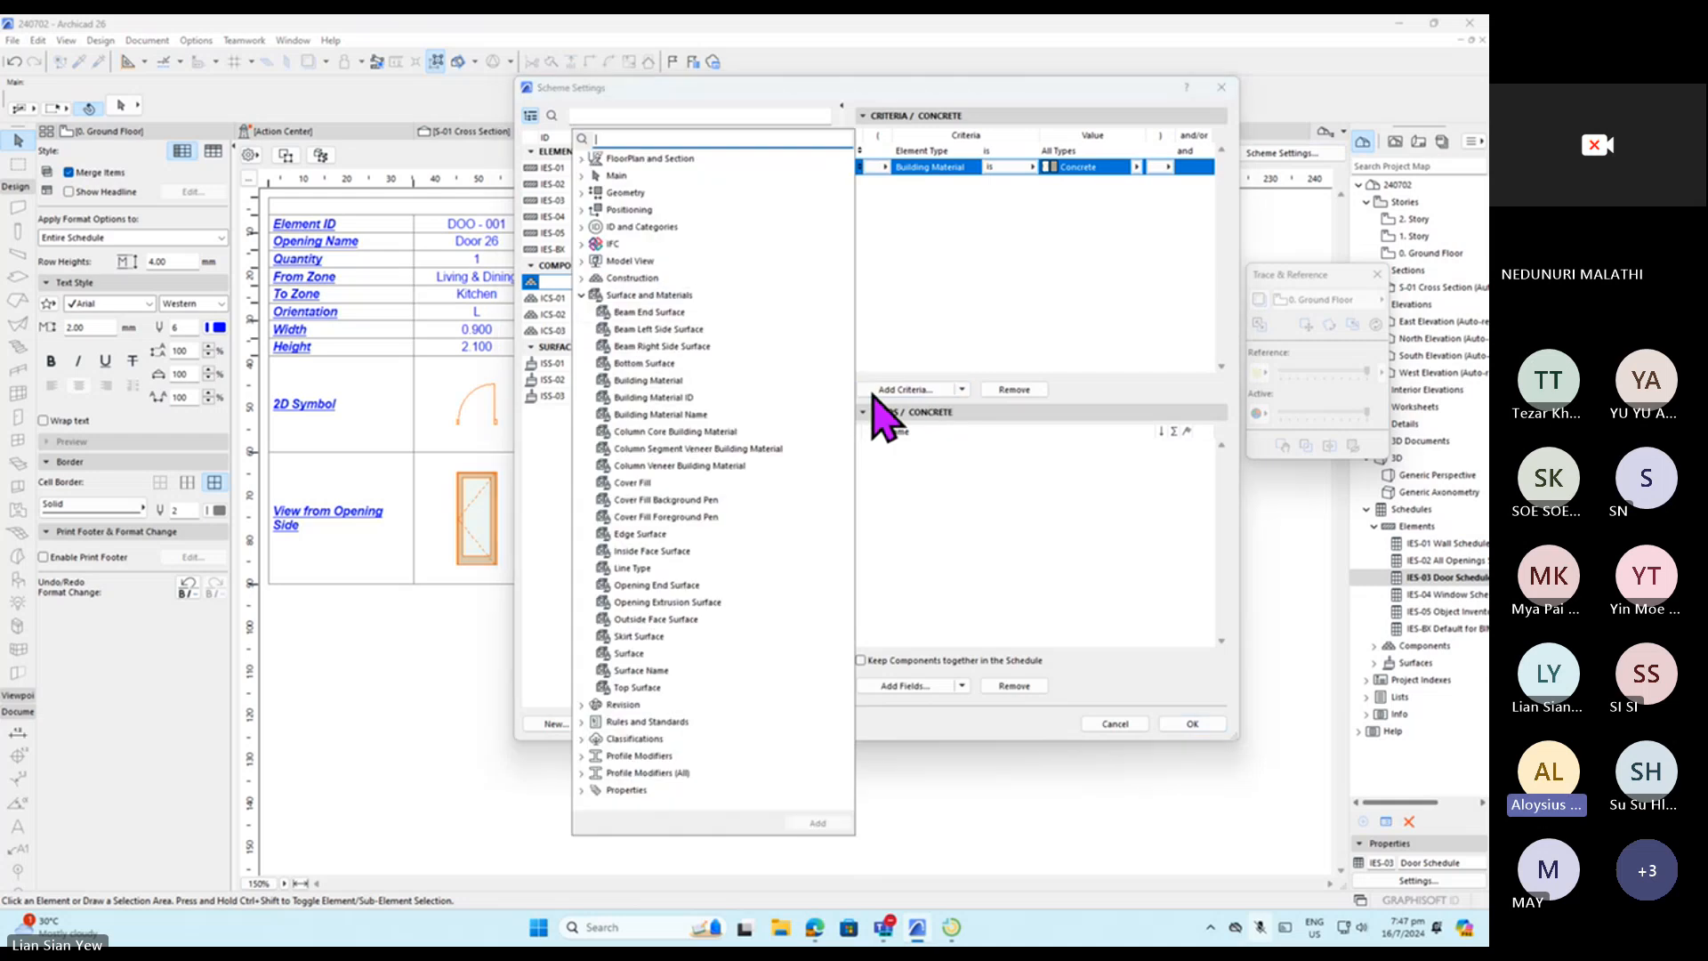
pyautogui.doubleClick(723, 382)
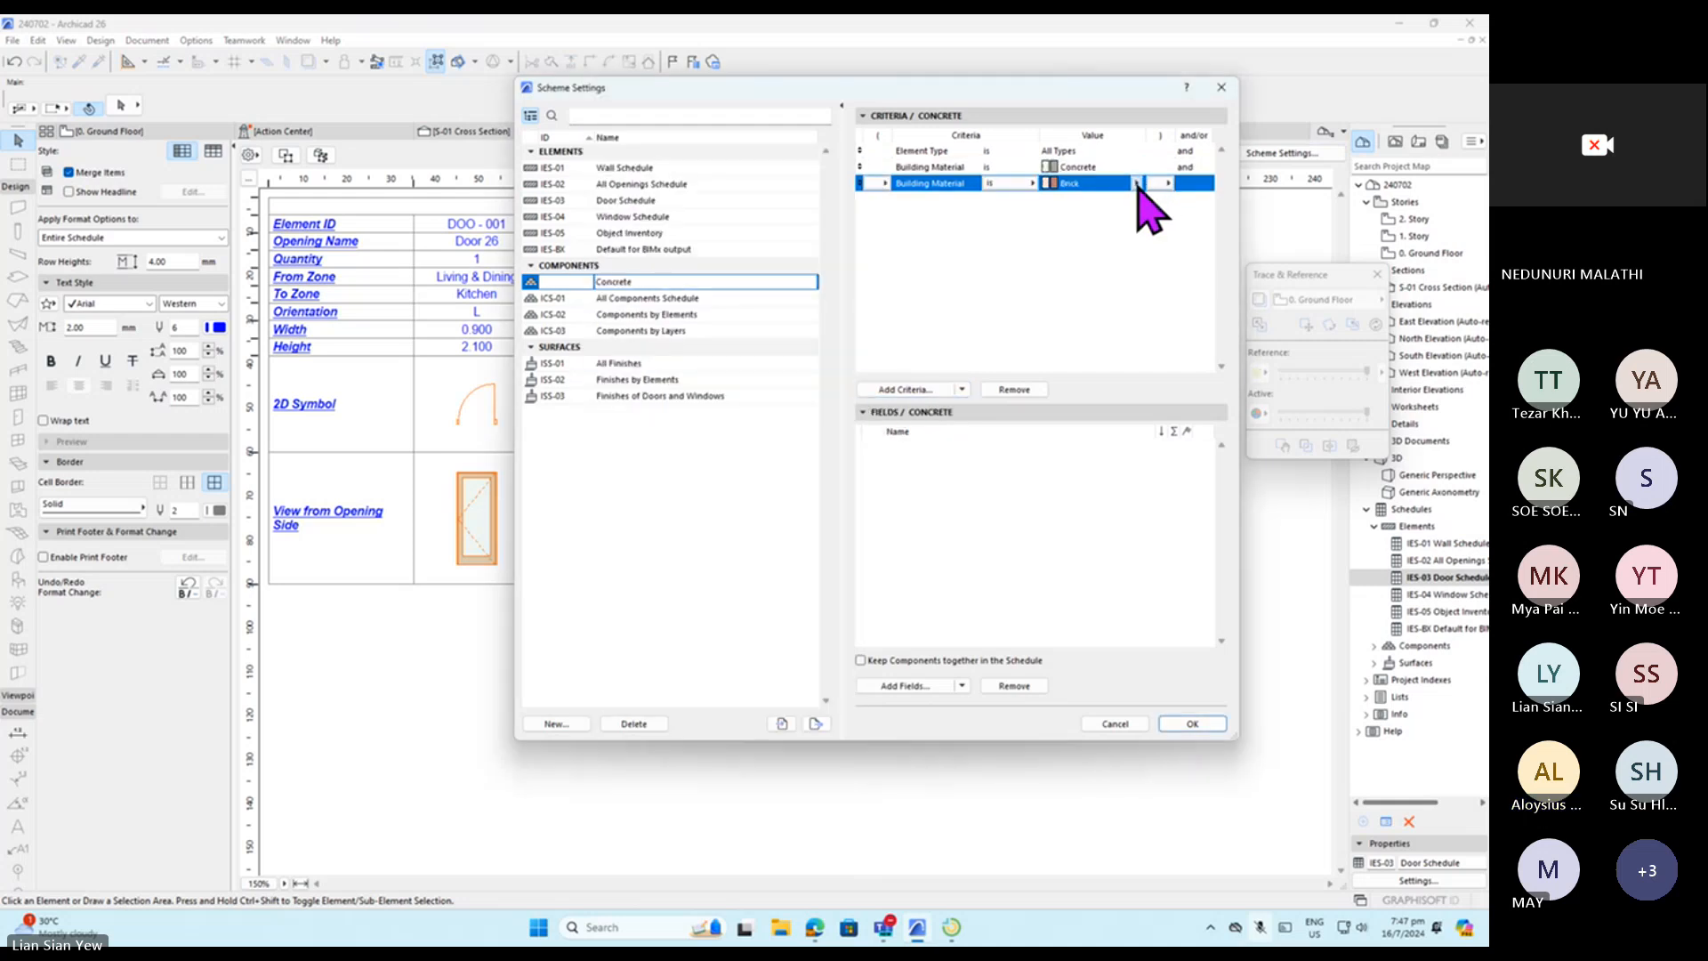
pyautogui.click(1137, 183)
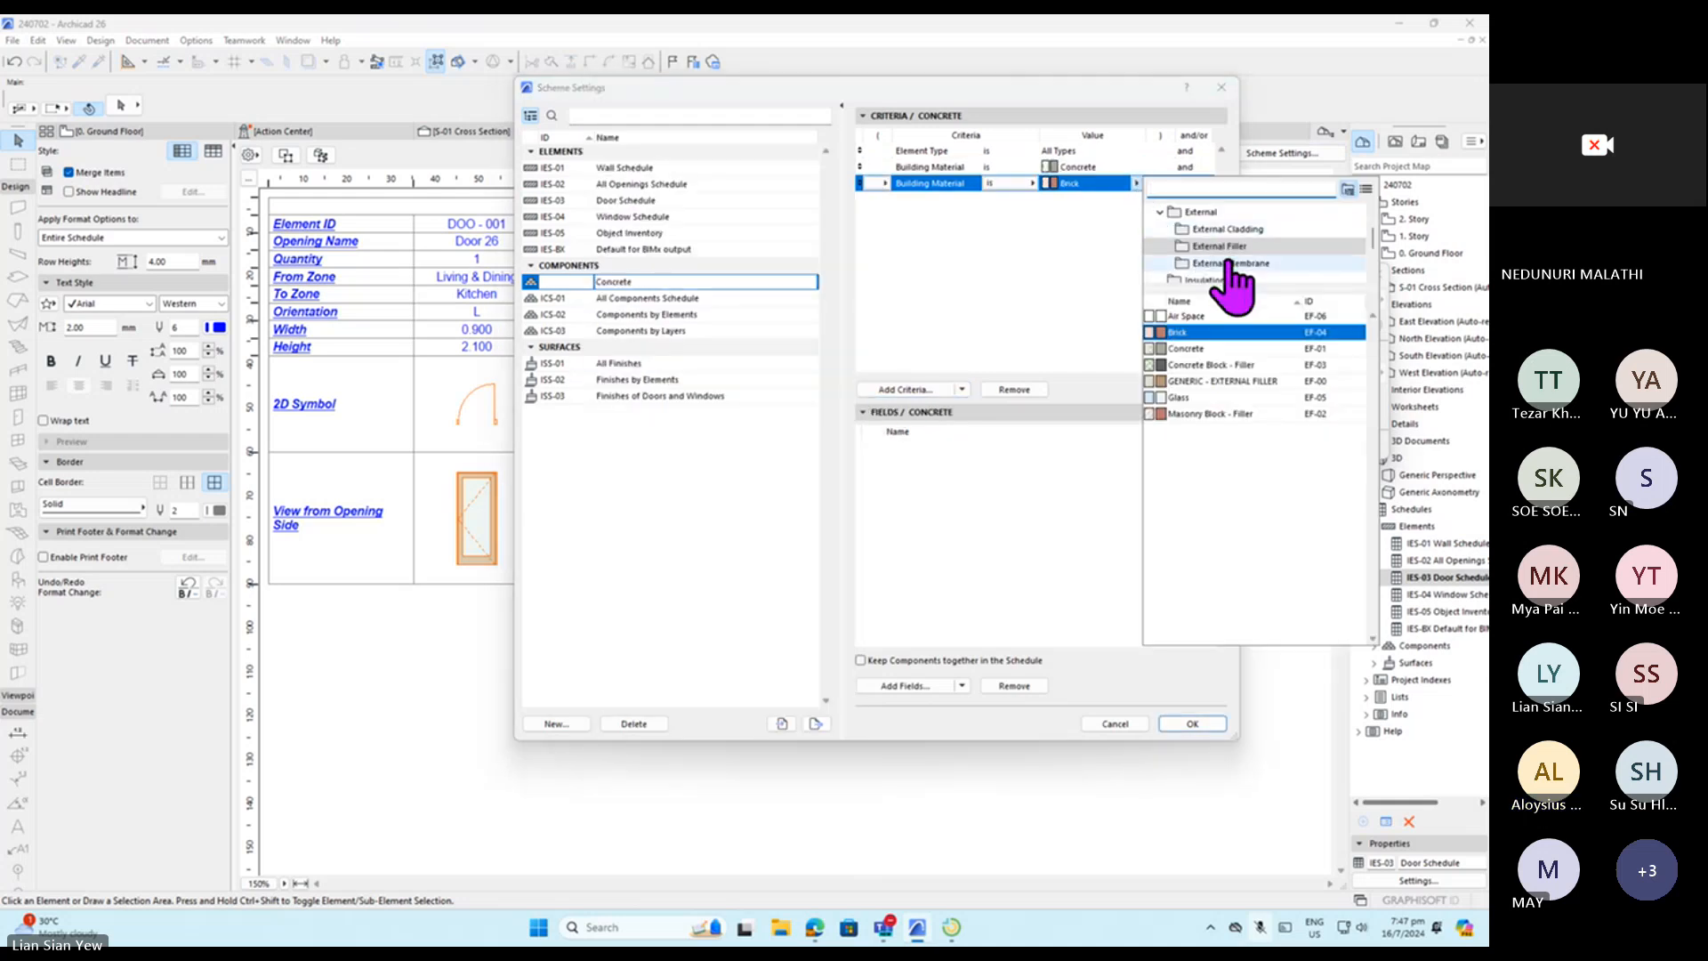
pyautogui.click(1235, 365)
pyautogui.click(1189, 169)
pyautogui.click(1208, 168)
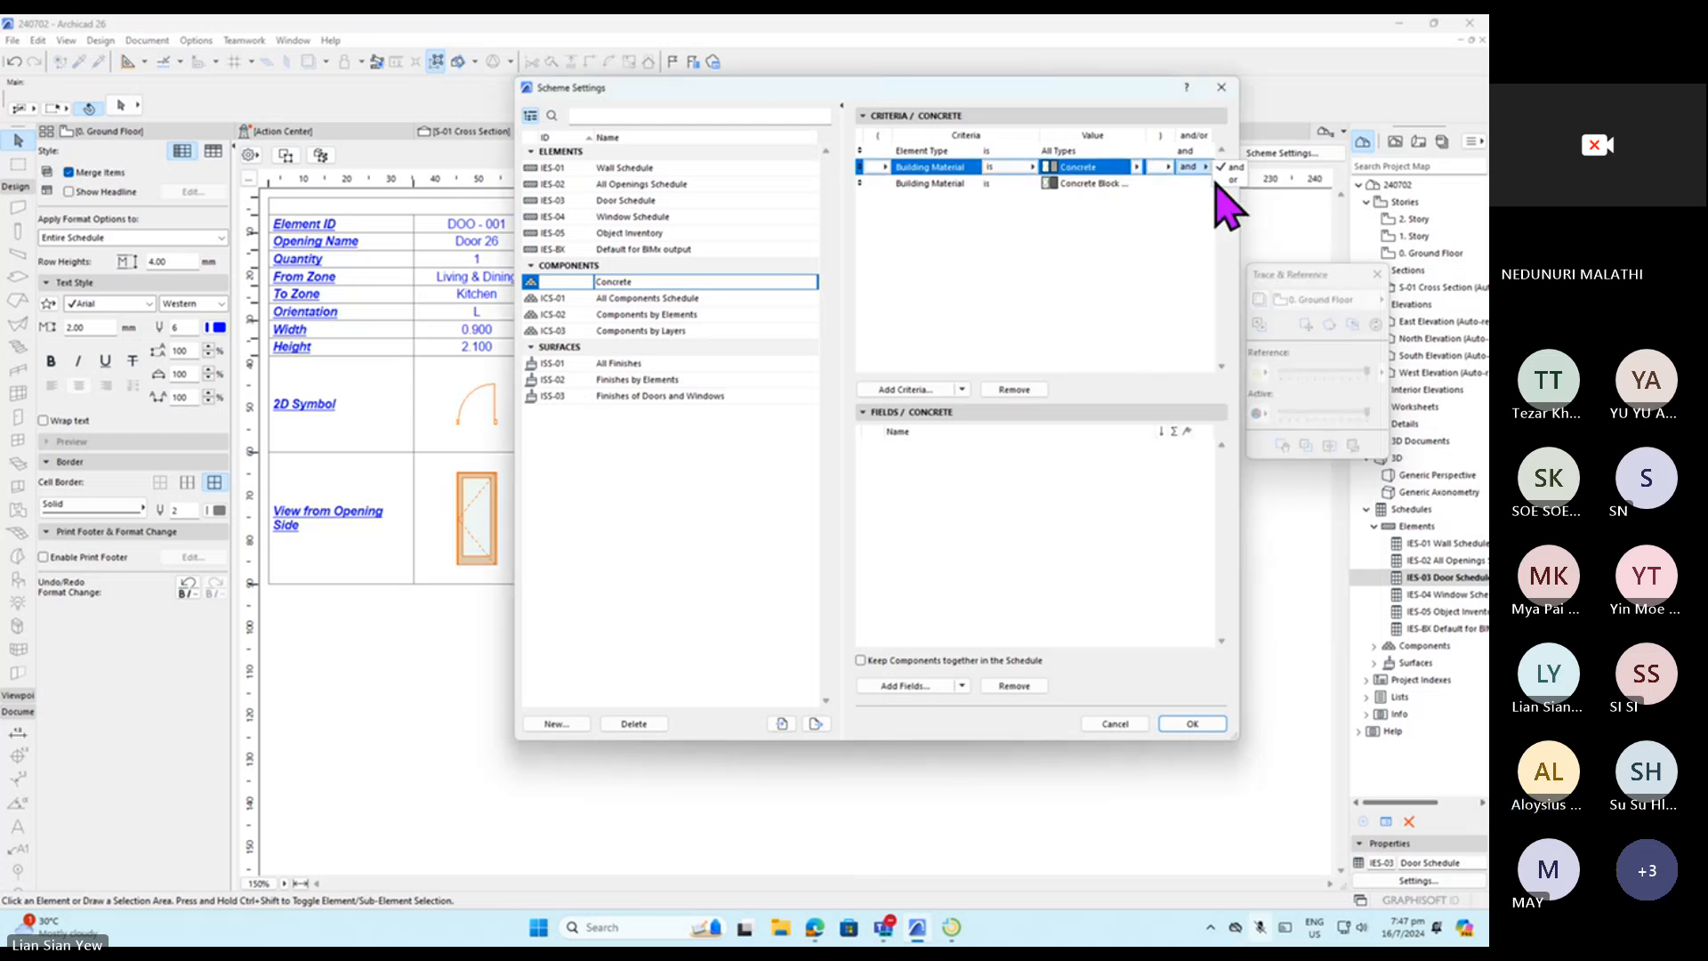
pyautogui.click(1227, 184)
pyautogui.click(1168, 223)
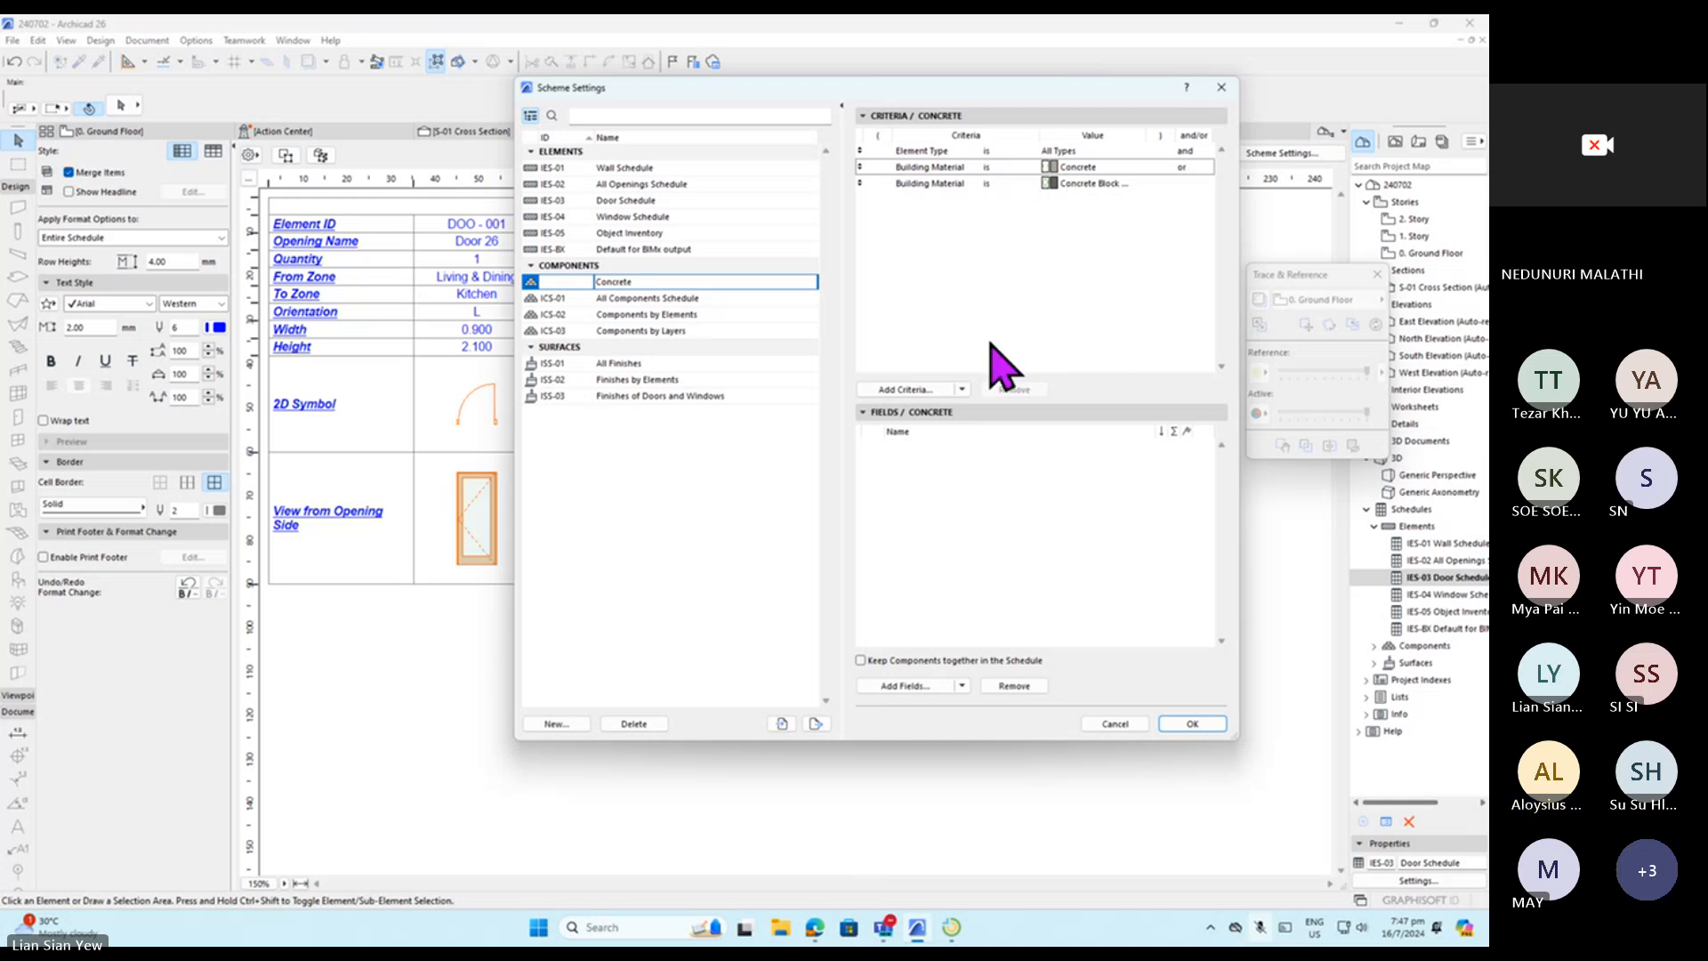
# Search the available fields for "home story" and add Home Story Name to the Concrete scheme.
pyautogui.click(918, 687)
pyautogui.click(918, 685)
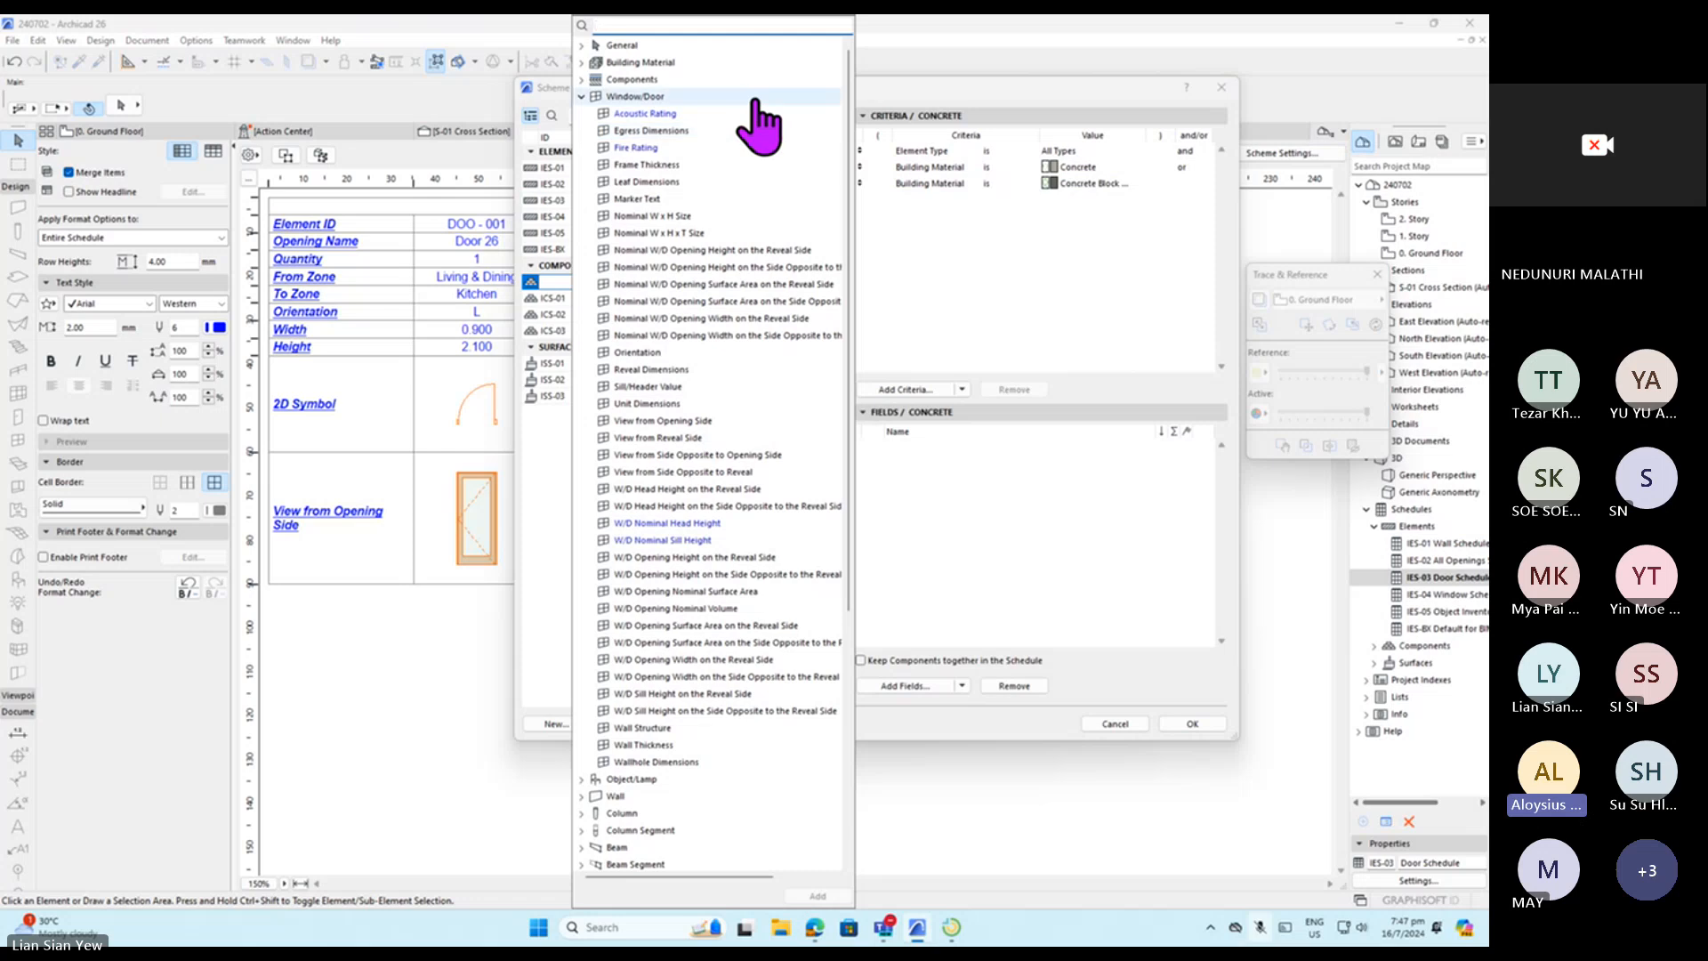
pyautogui.write('home story')
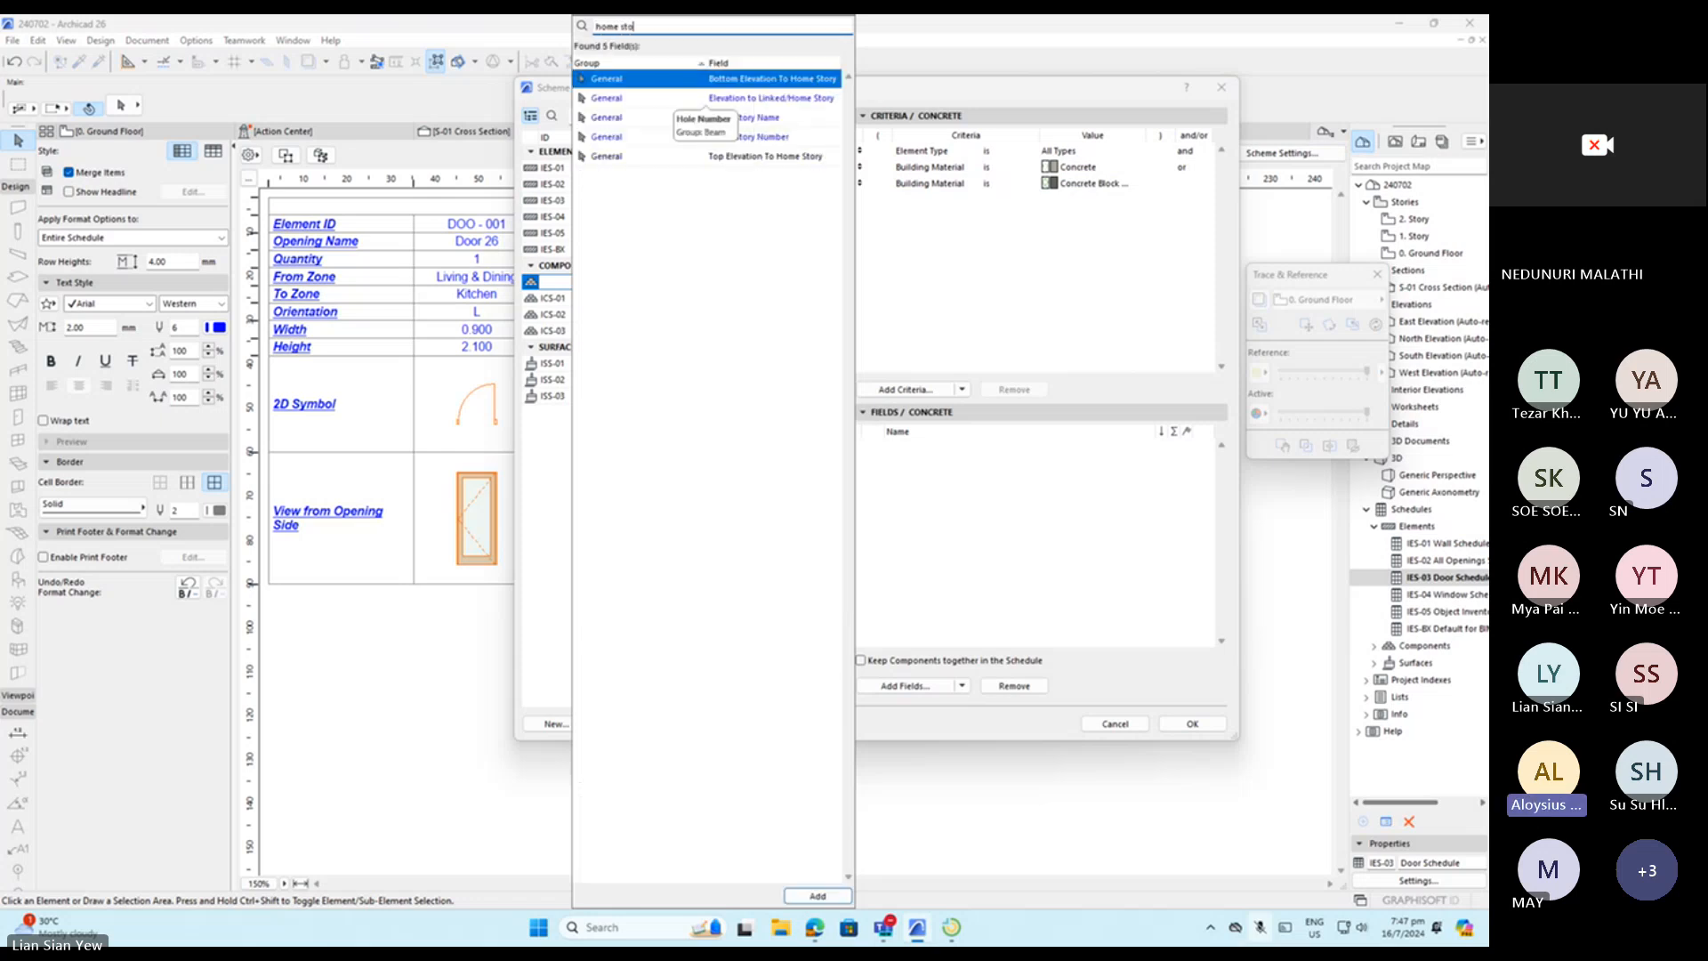
pyautogui.doubleClick(811, 119)
# Find the Building Material group's Name field by searching for "name" and add it to the scheme's fields.
pyautogui.click(812, 26)
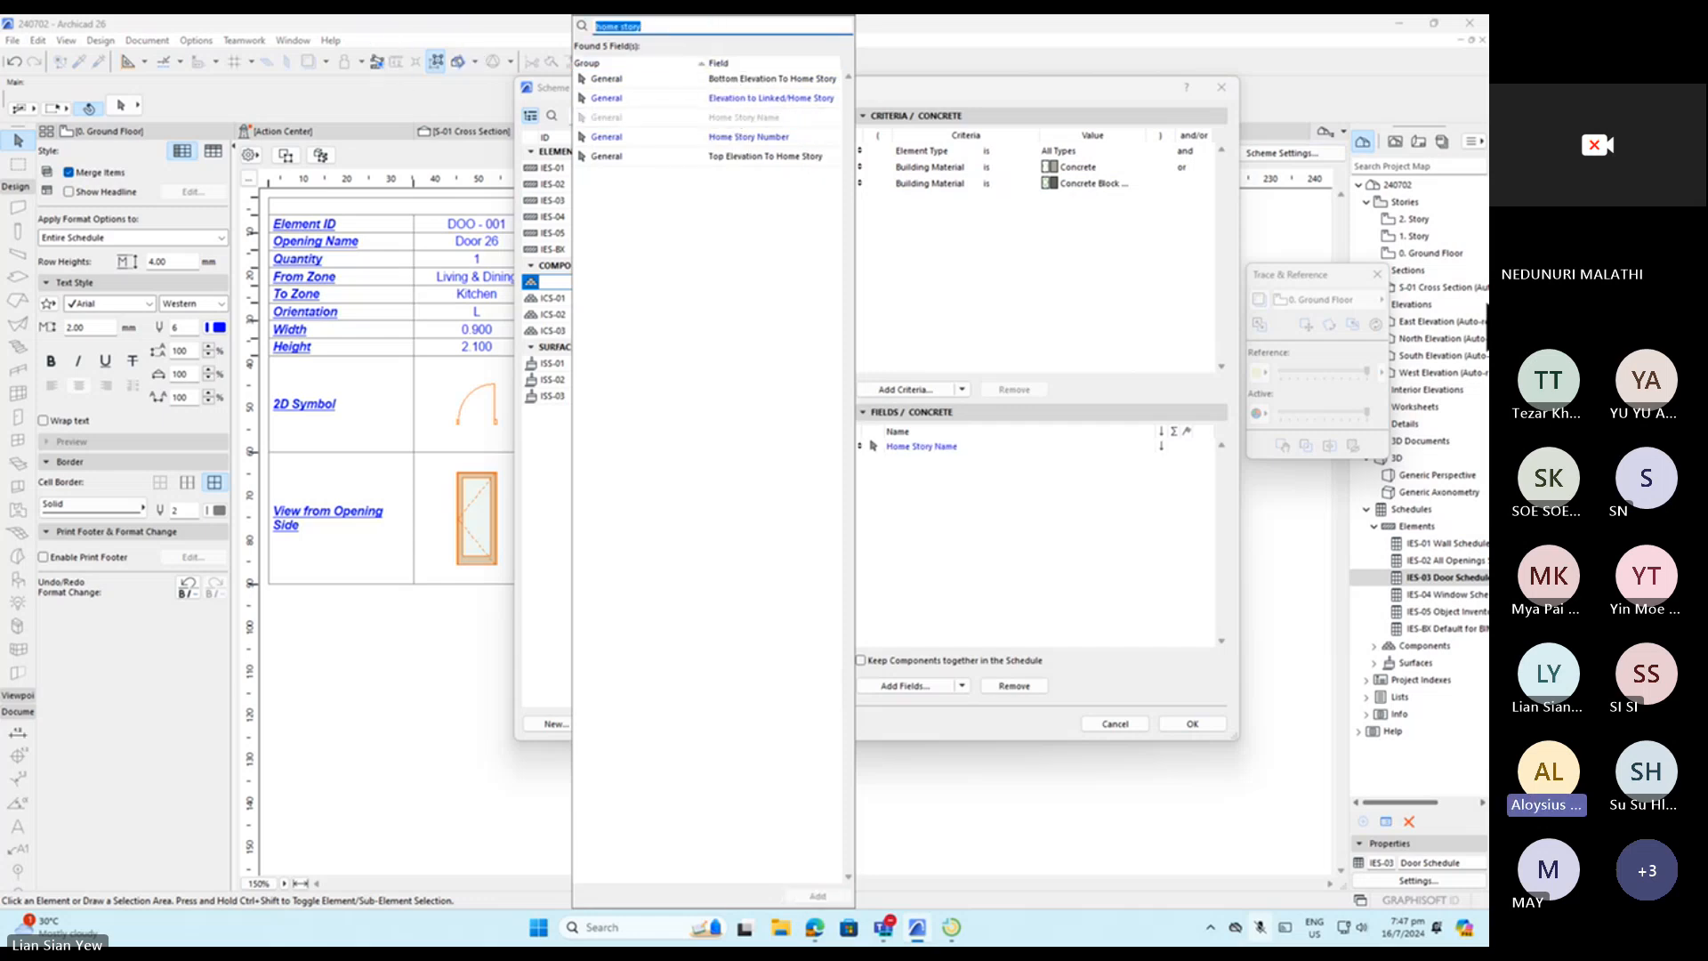
pyautogui.write('name')
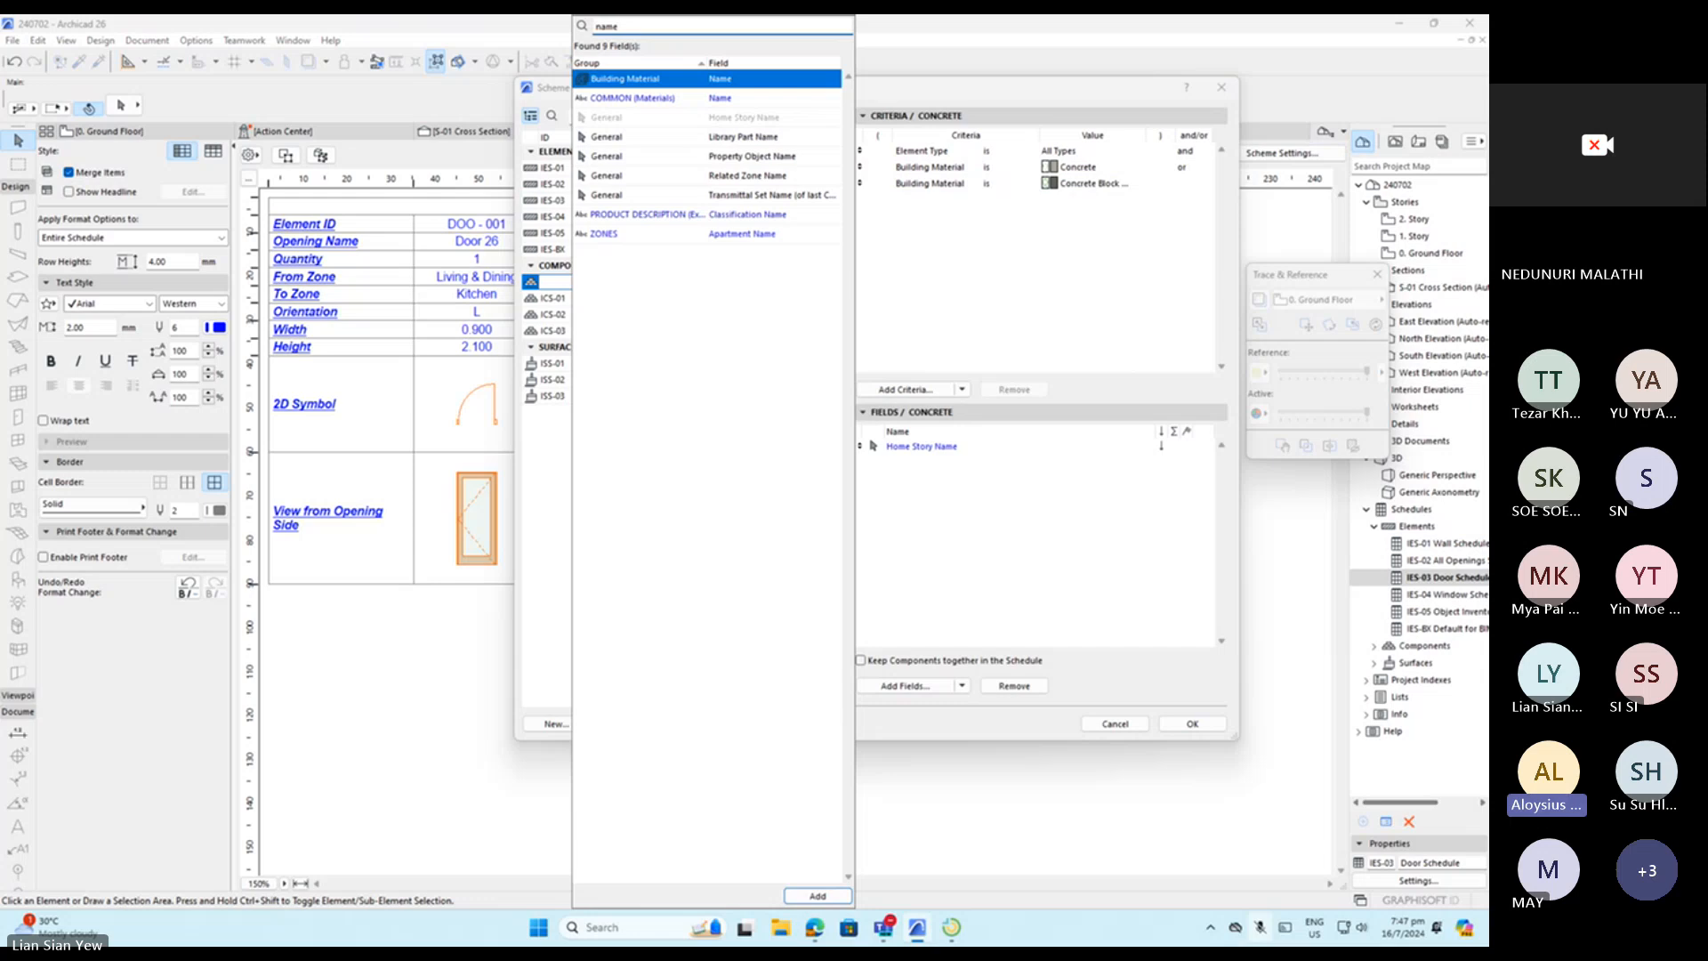
pyautogui.doubleClick(717, 78)
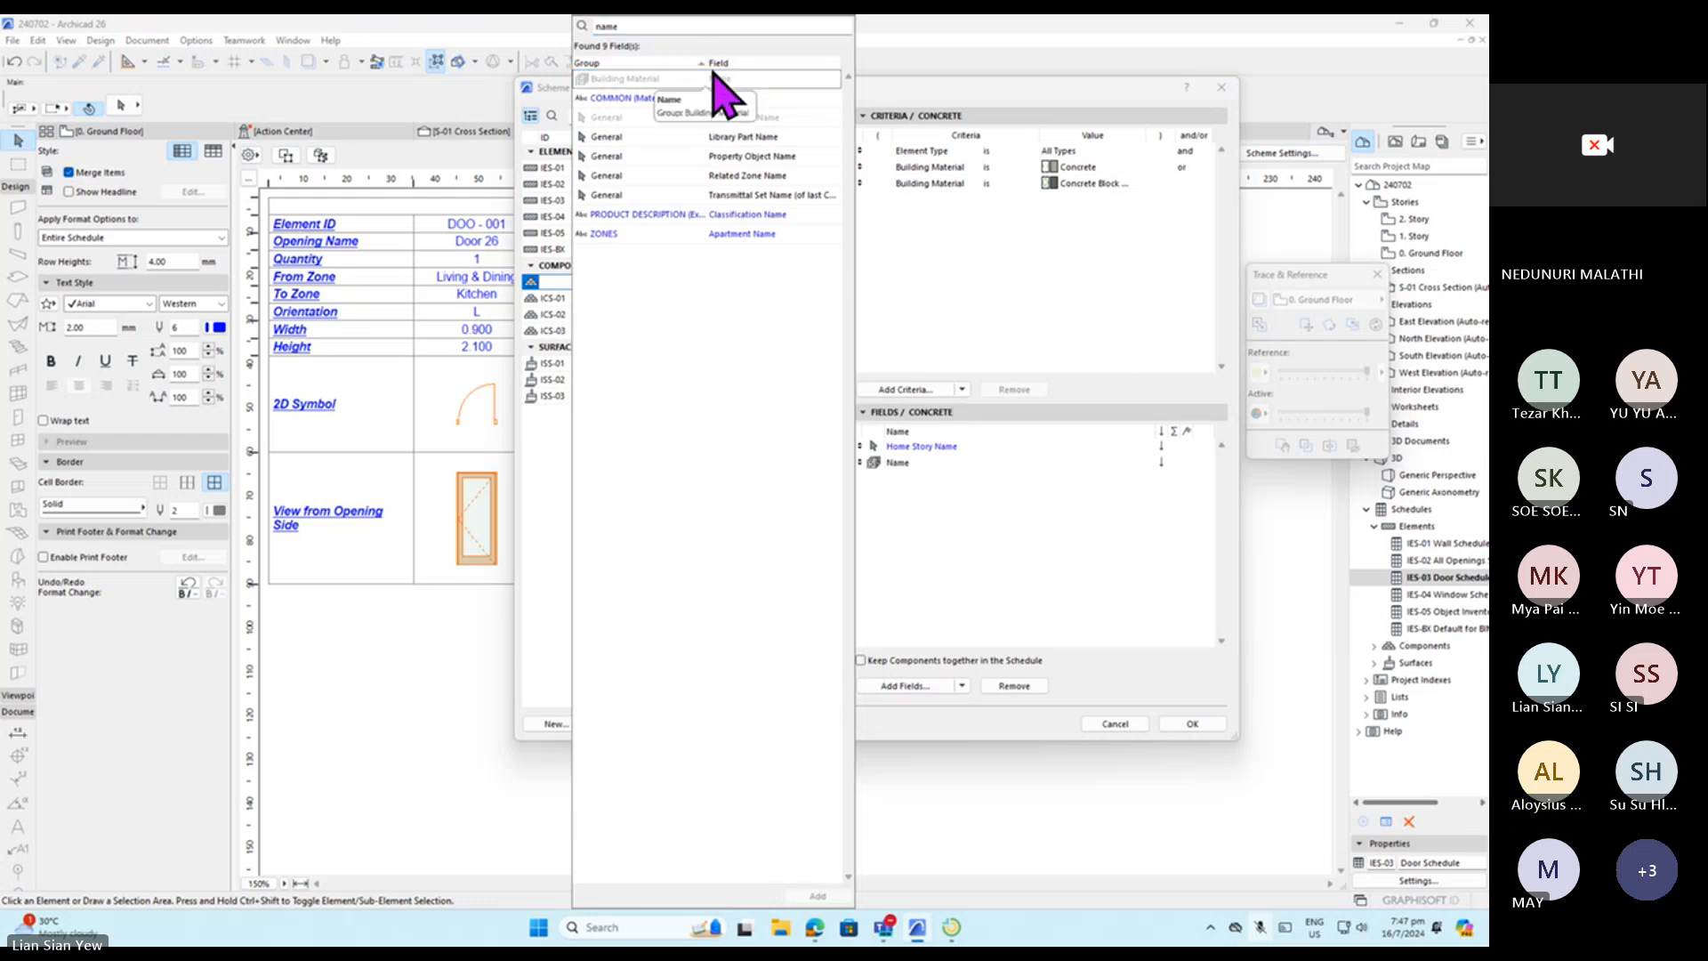
pyautogui.click(699, 25)
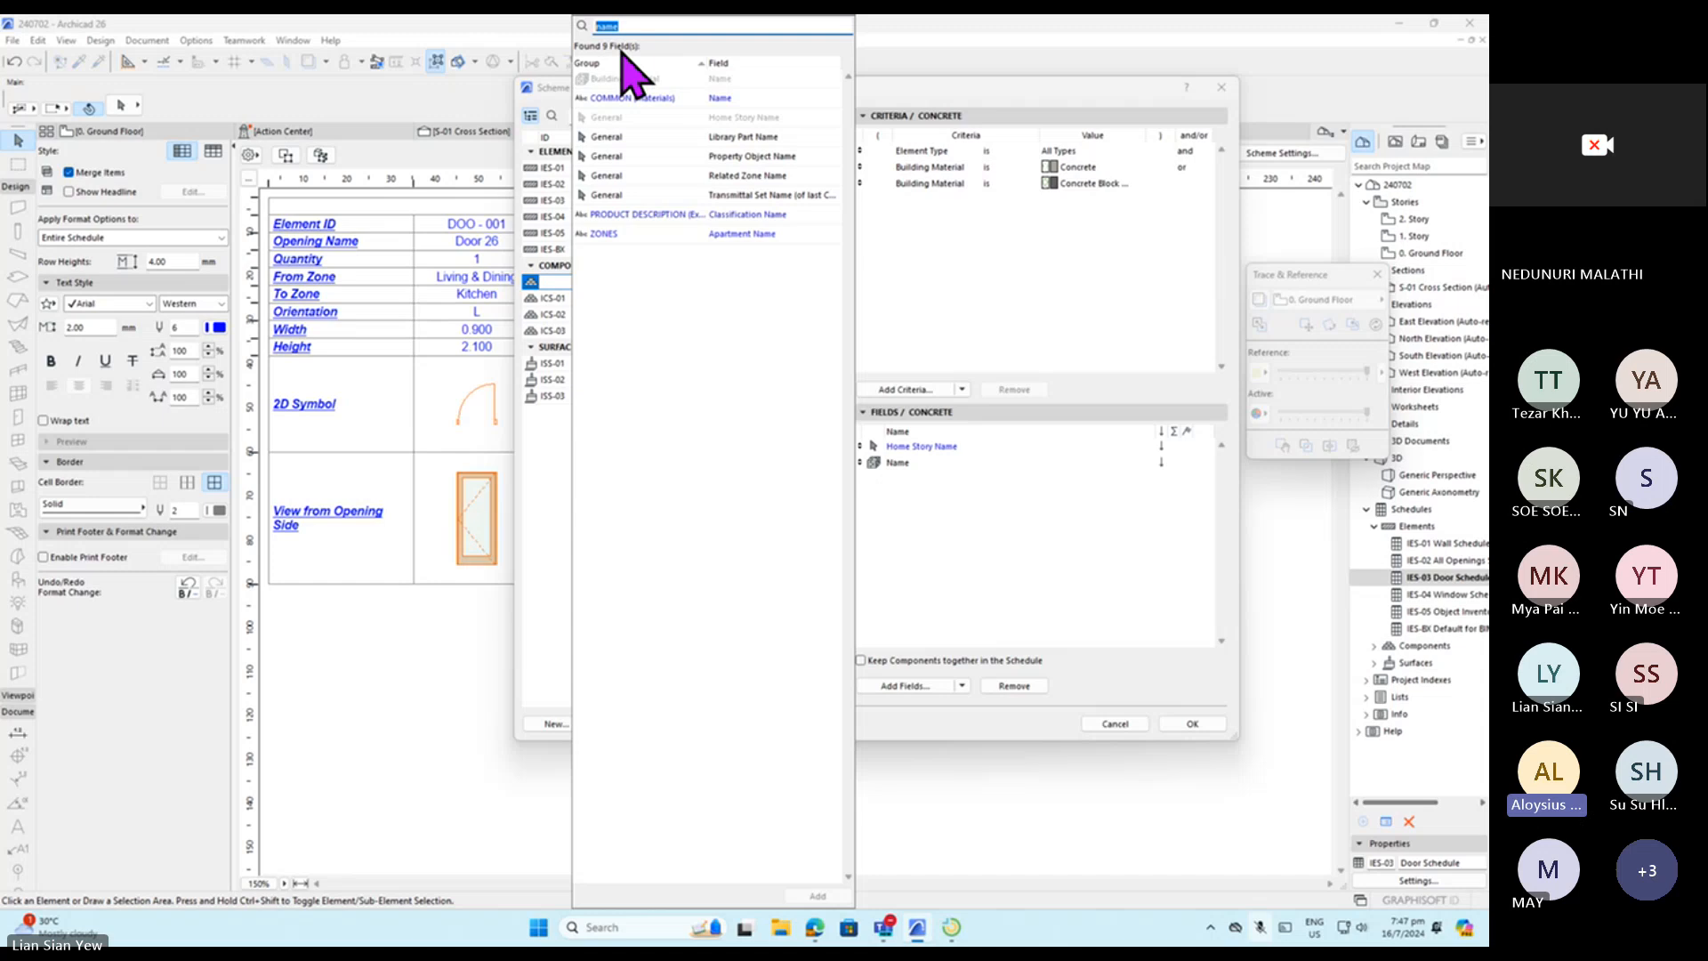
# Search the available fields for "building material" and add Building Material / Composite / Profile / Fill to the Concrete scheme.
pyautogui.write('building material')
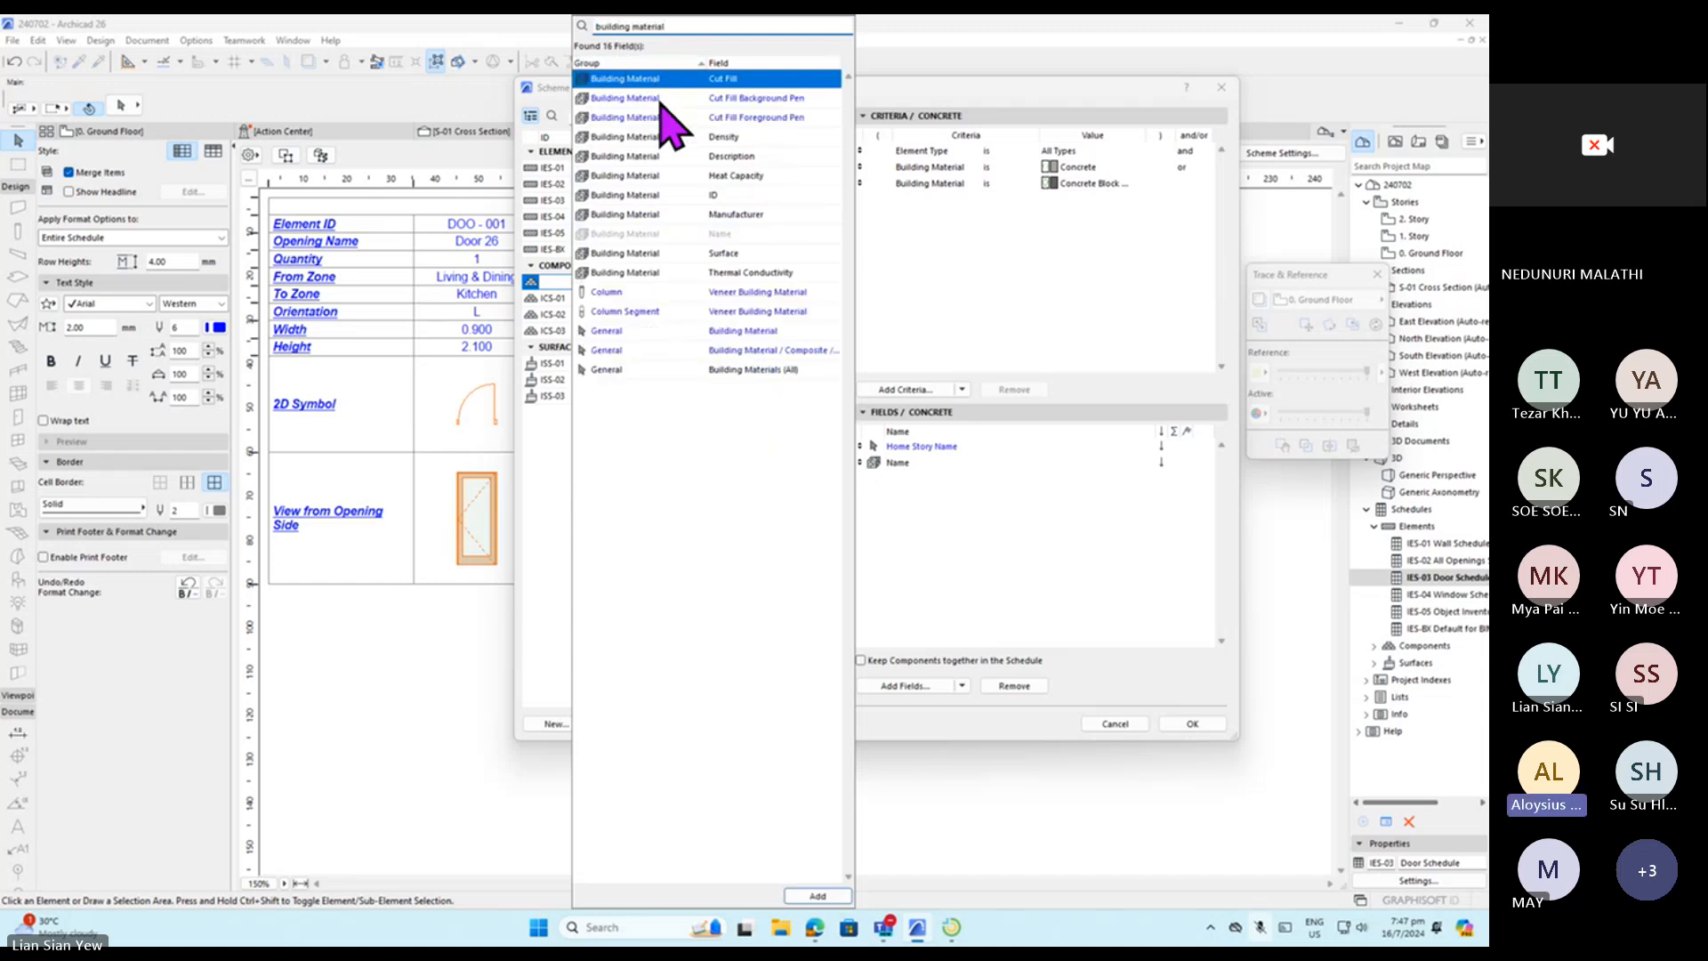
pyautogui.doubleClick(760, 350)
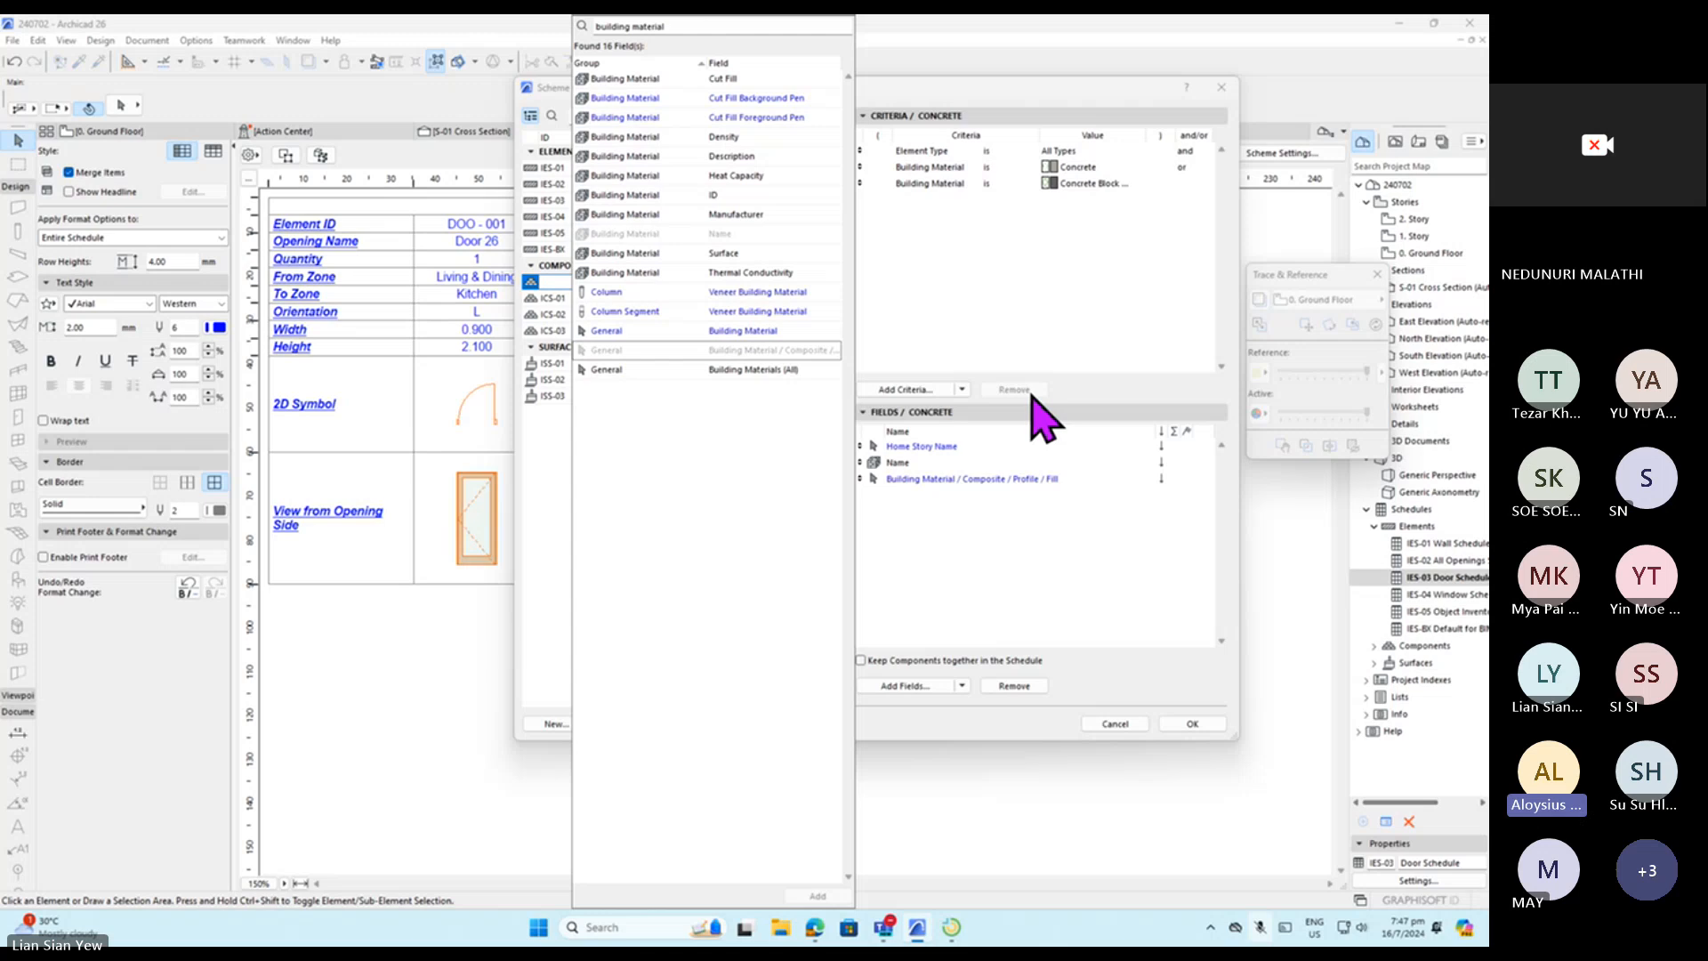
# Search the available fields for "skins", shortening the term to "skin".
pyautogui.click(687, 32)
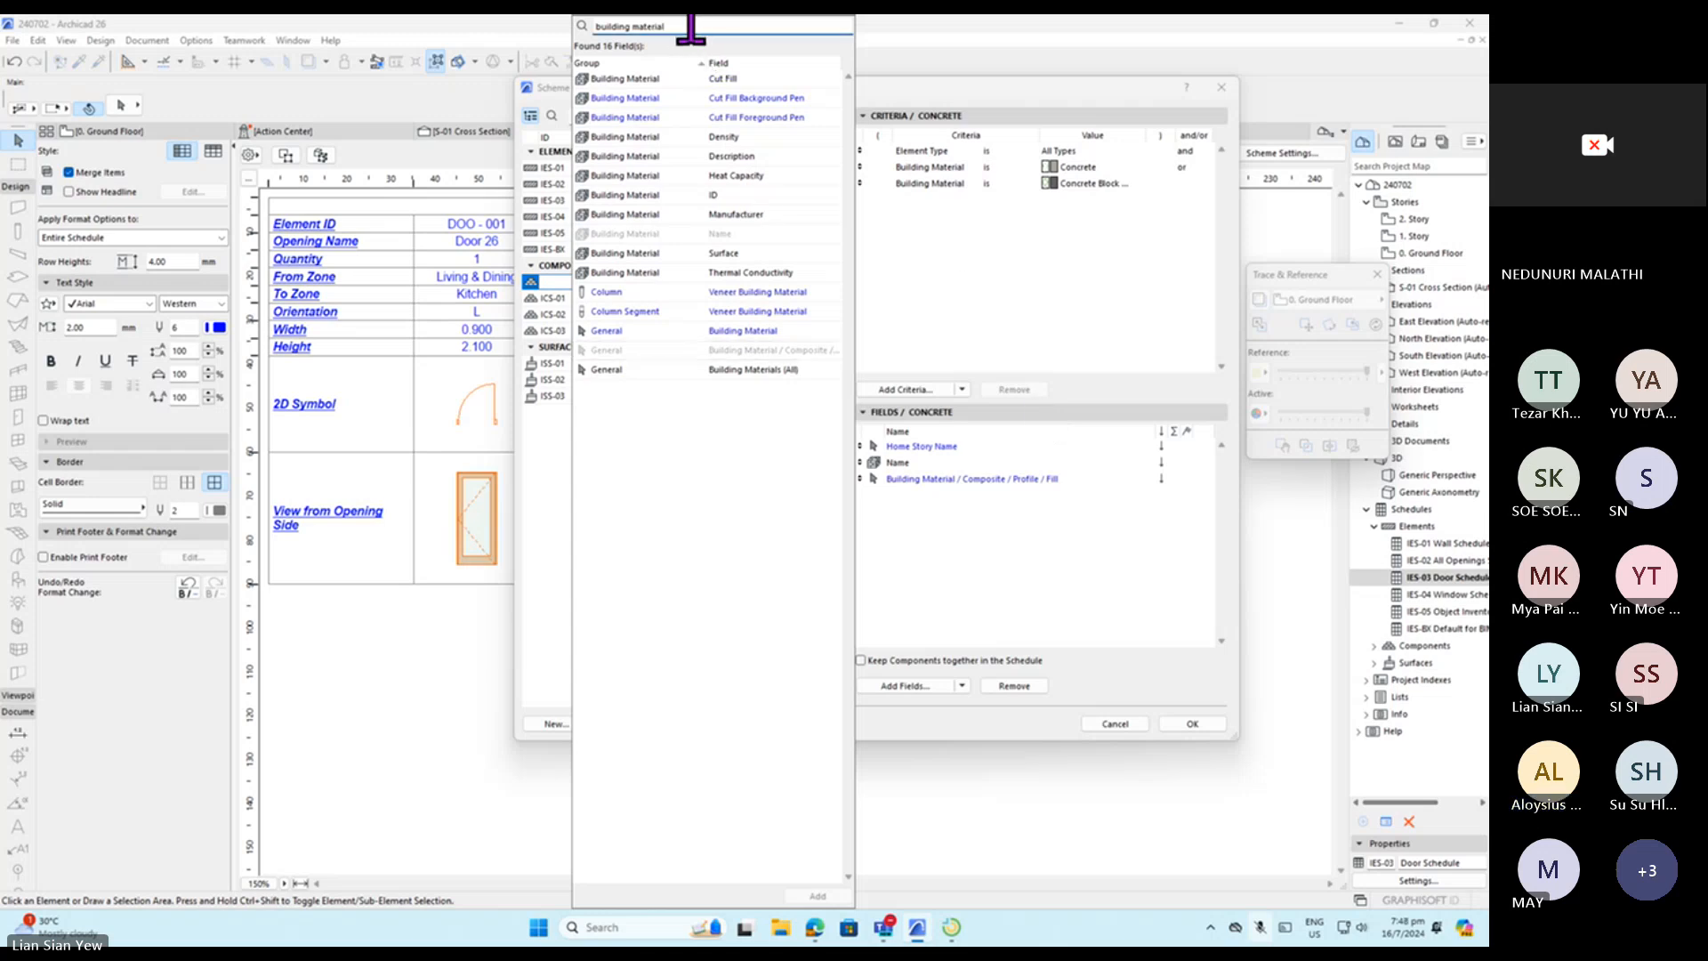
pyautogui.hotkey('ctrl', 'a')
pyautogui.write('skins')
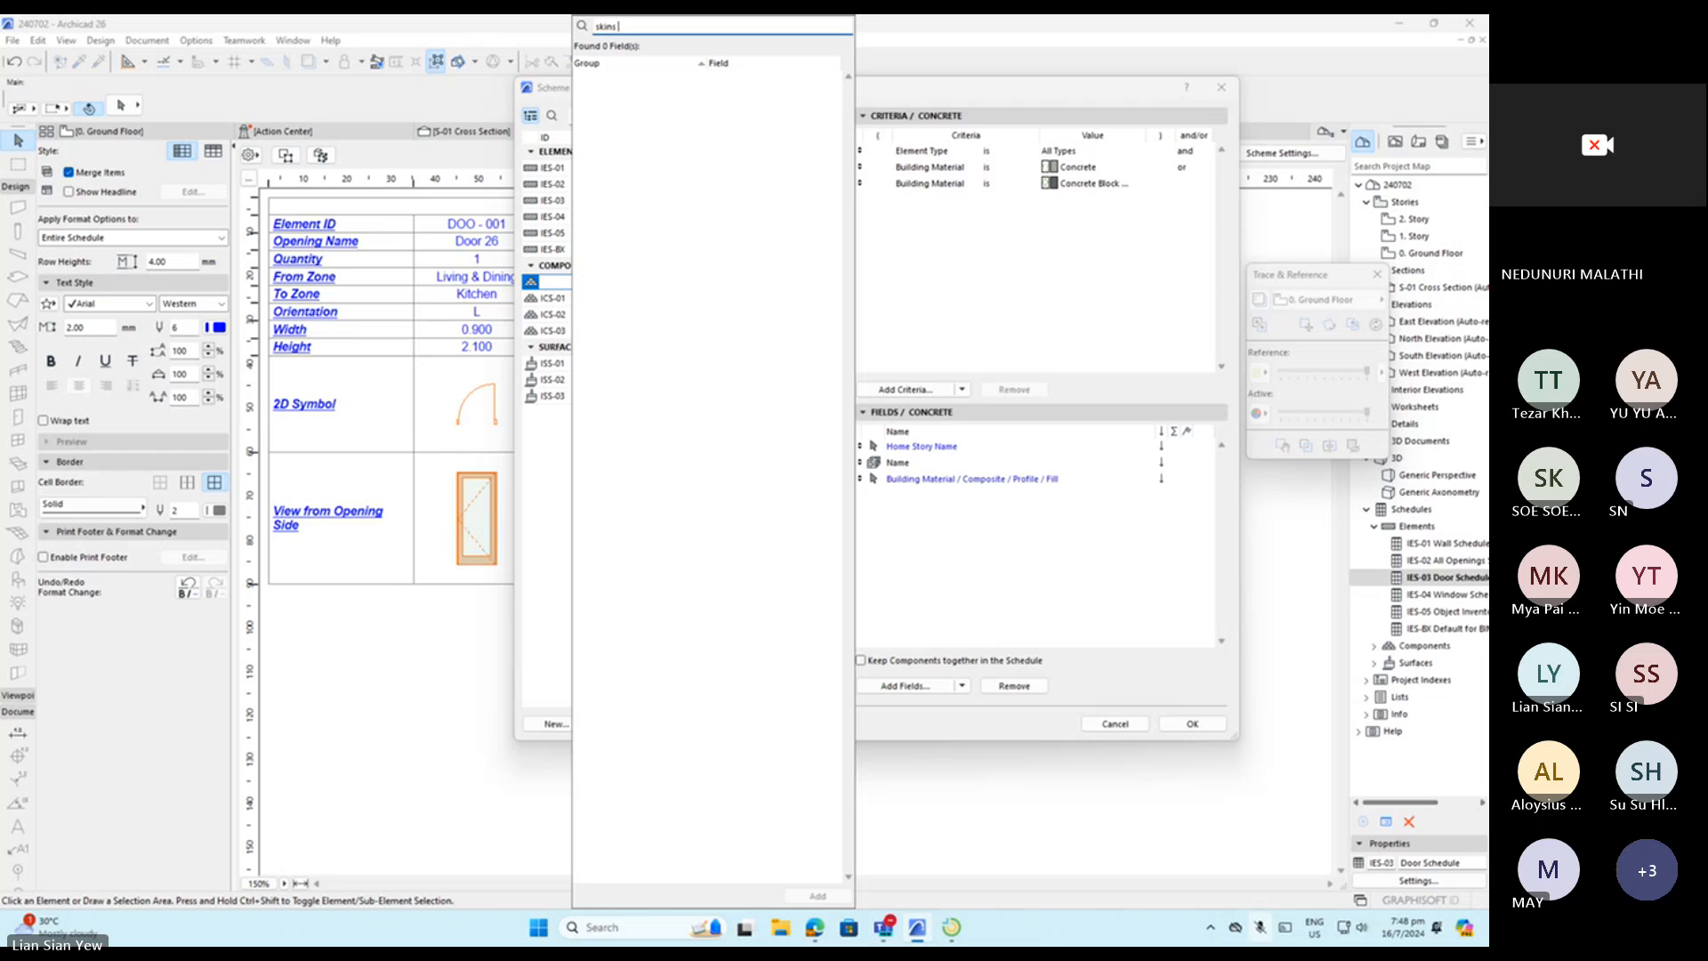
pyautogui.press('BackSpace')
pyautogui.press('BackSpace')
pyautogui.press('BackSpace')
pyautogui.press('BackSpace')
pyautogui.press('BackSpace')
pyautogui.press('BackSpace')
pyautogui.press('BackSpace')
pyautogui.press('BackSpace')
pyautogui.press('BackSpace')
pyautogui.press('BackSpace')
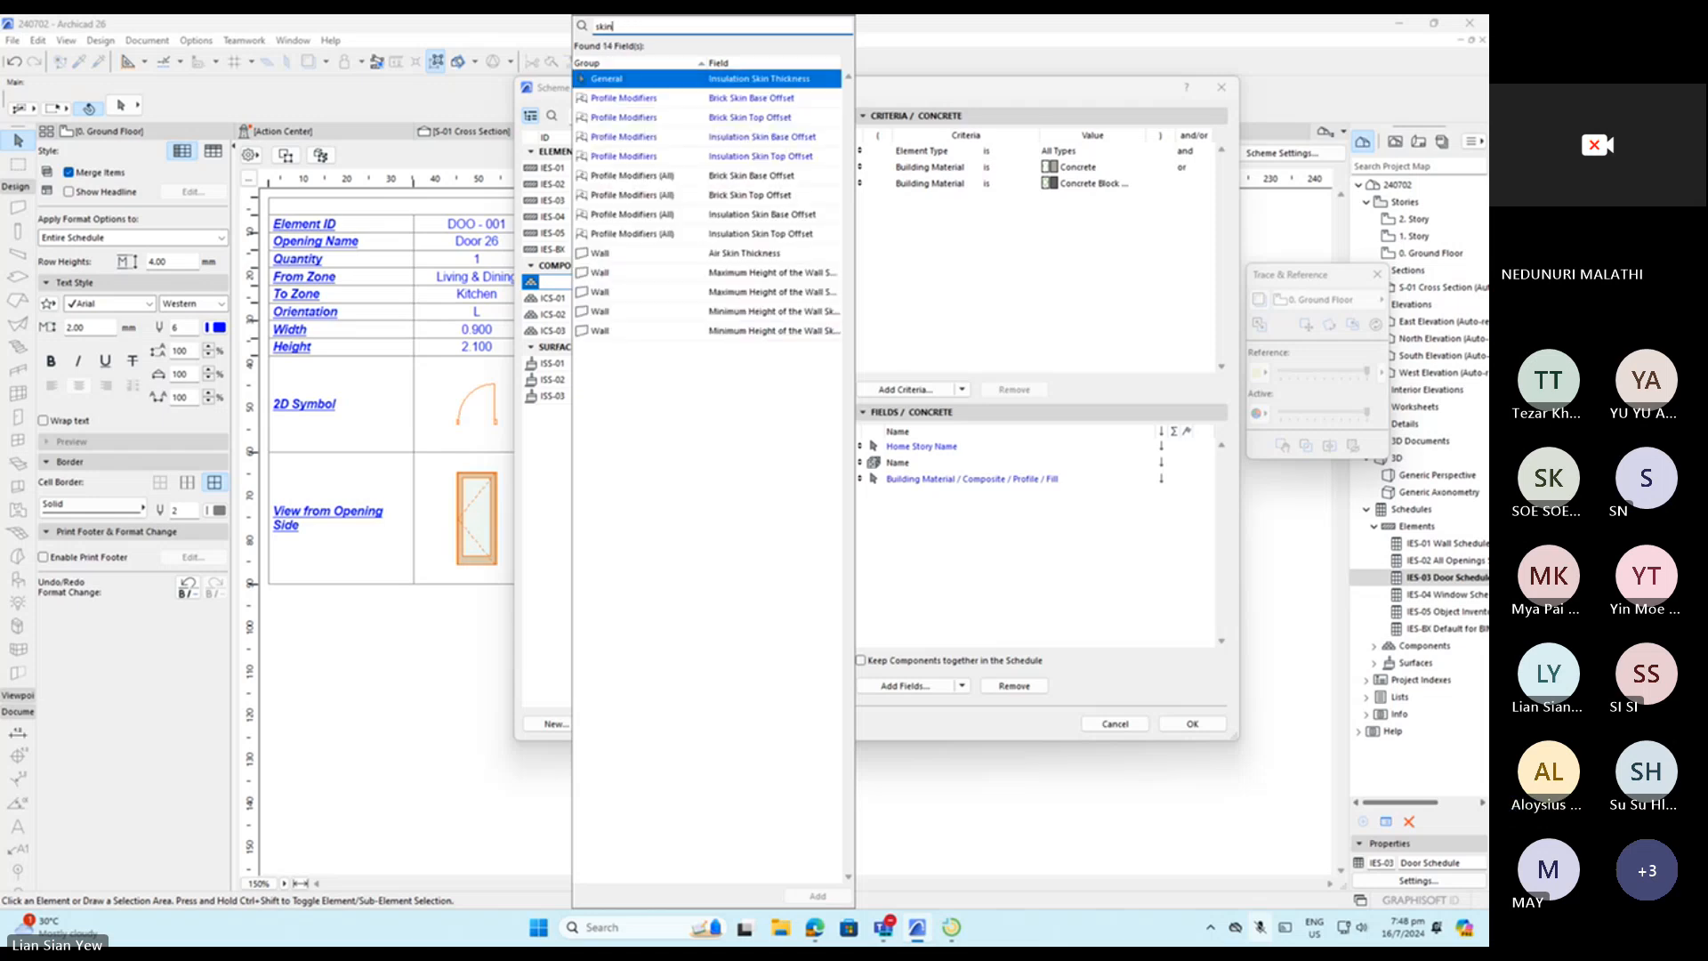
# Search the available fields for "volume", add Component Volume (Net) from the Components group, and apply the Concrete scheme.
pyautogui.write('volume')
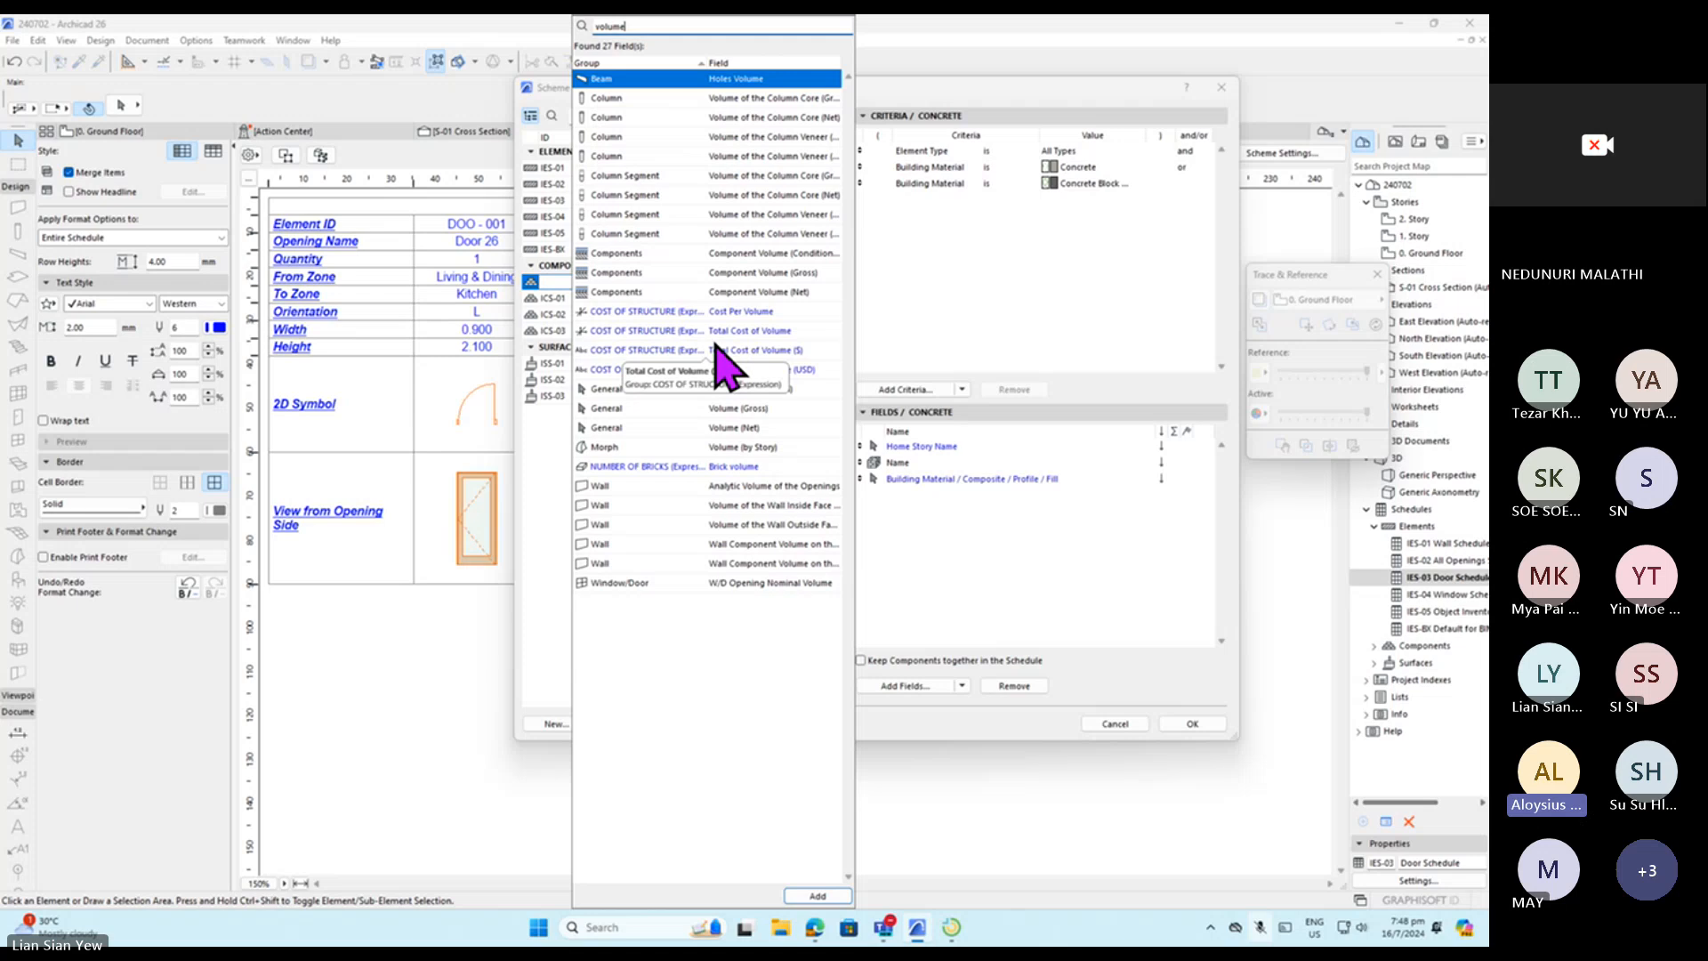
pyautogui.click(638, 292)
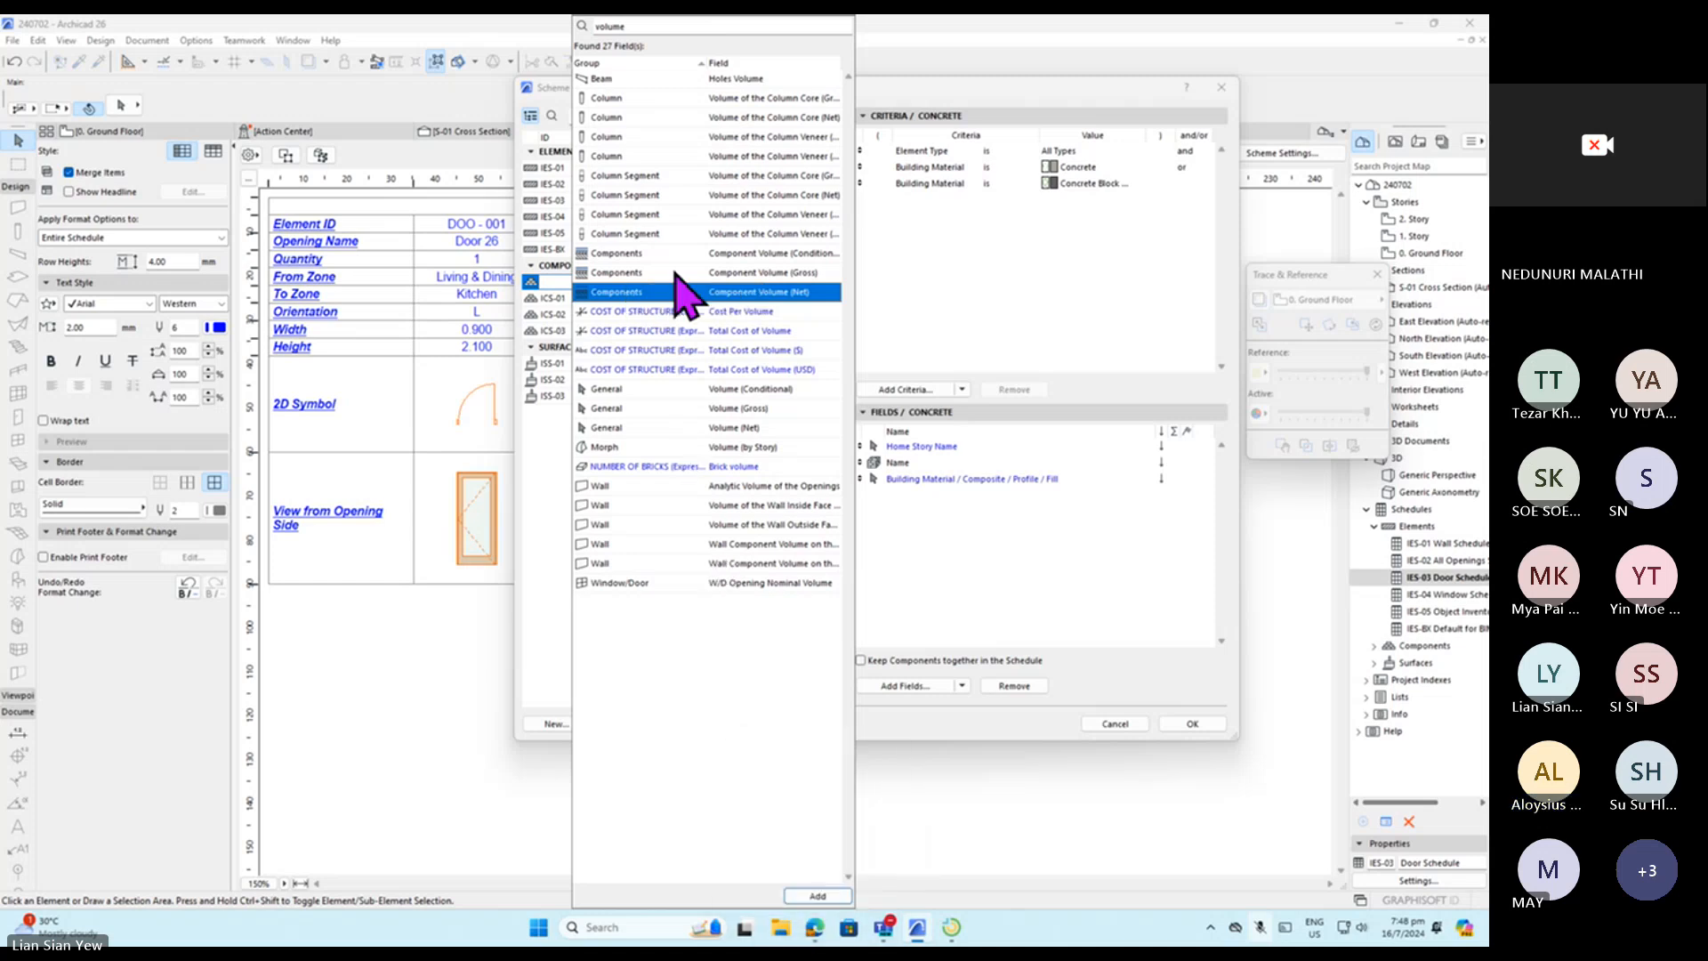
pyautogui.doubleClick(673, 291)
pyautogui.click(1061, 564)
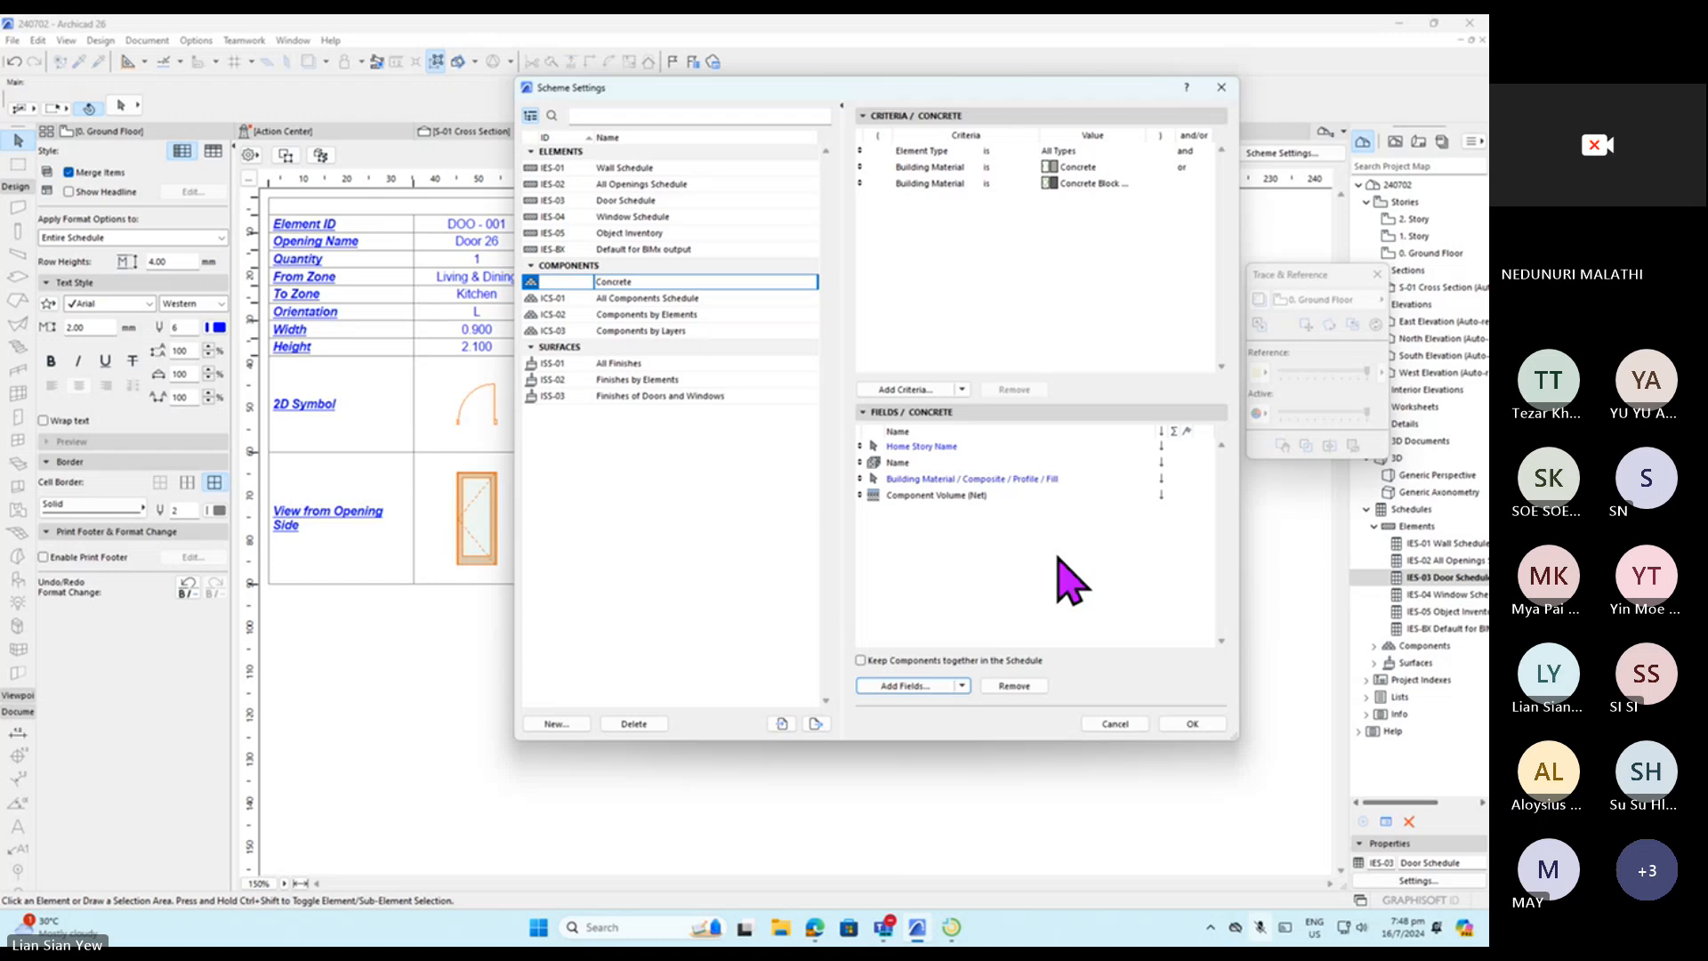
pyautogui.click(1192, 724)
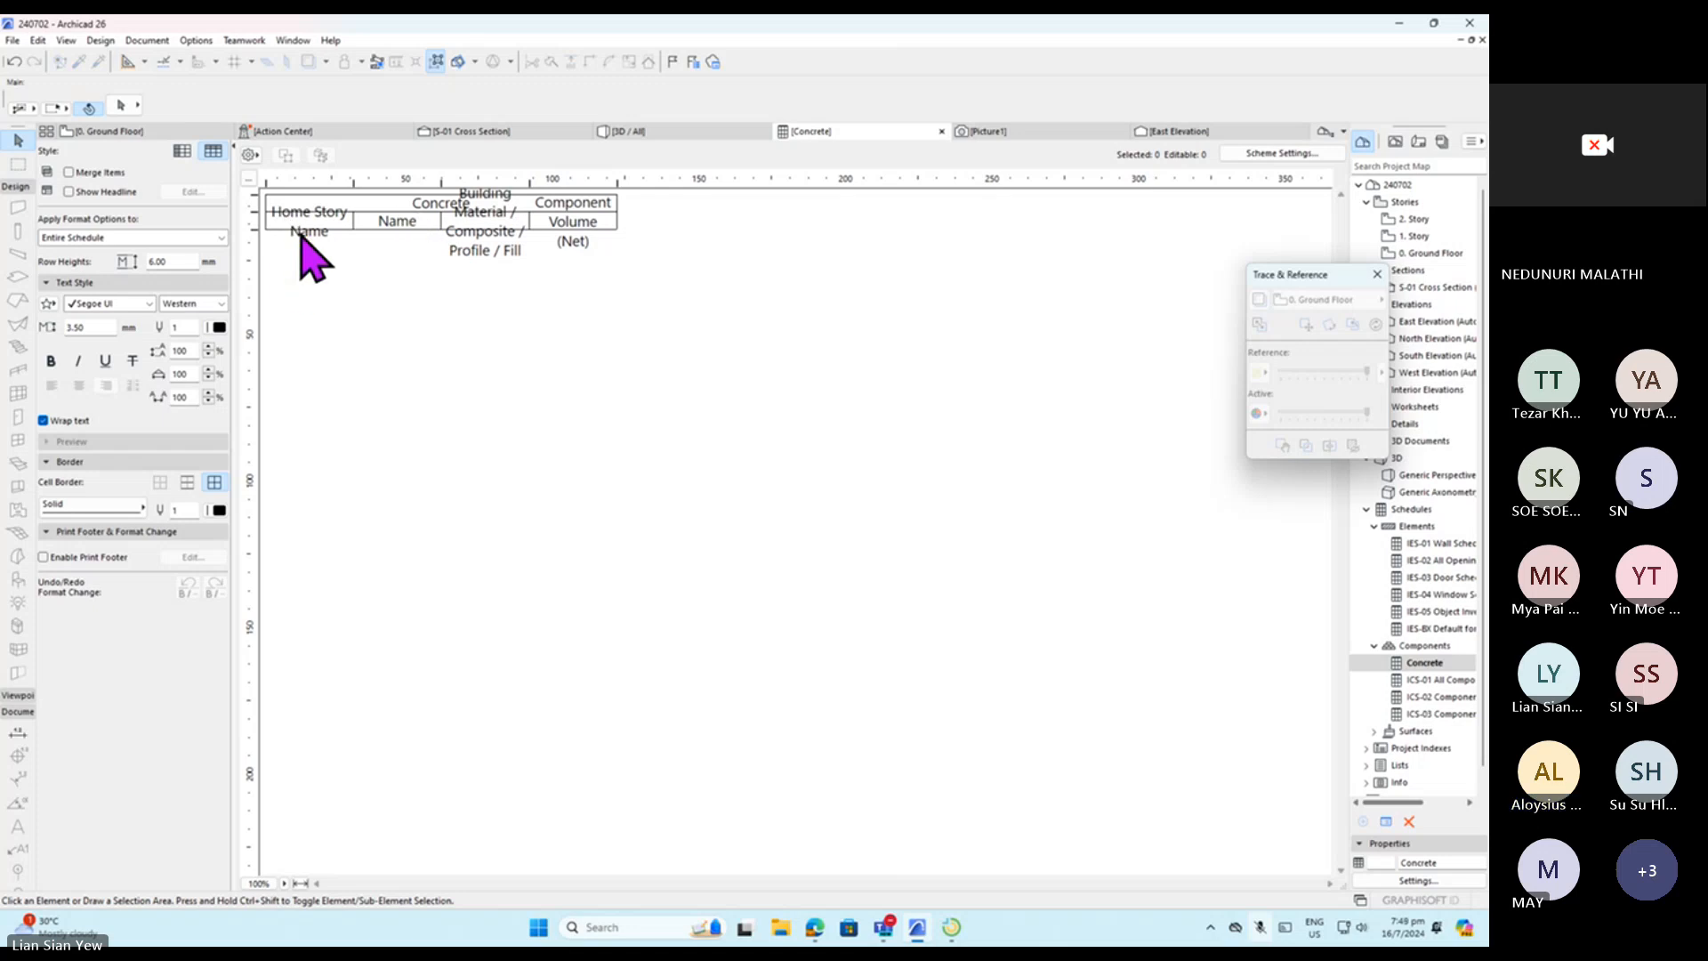
# Resize all columns and rows of the Concrete schedule to fit their content.
pyautogui.click(251, 154)
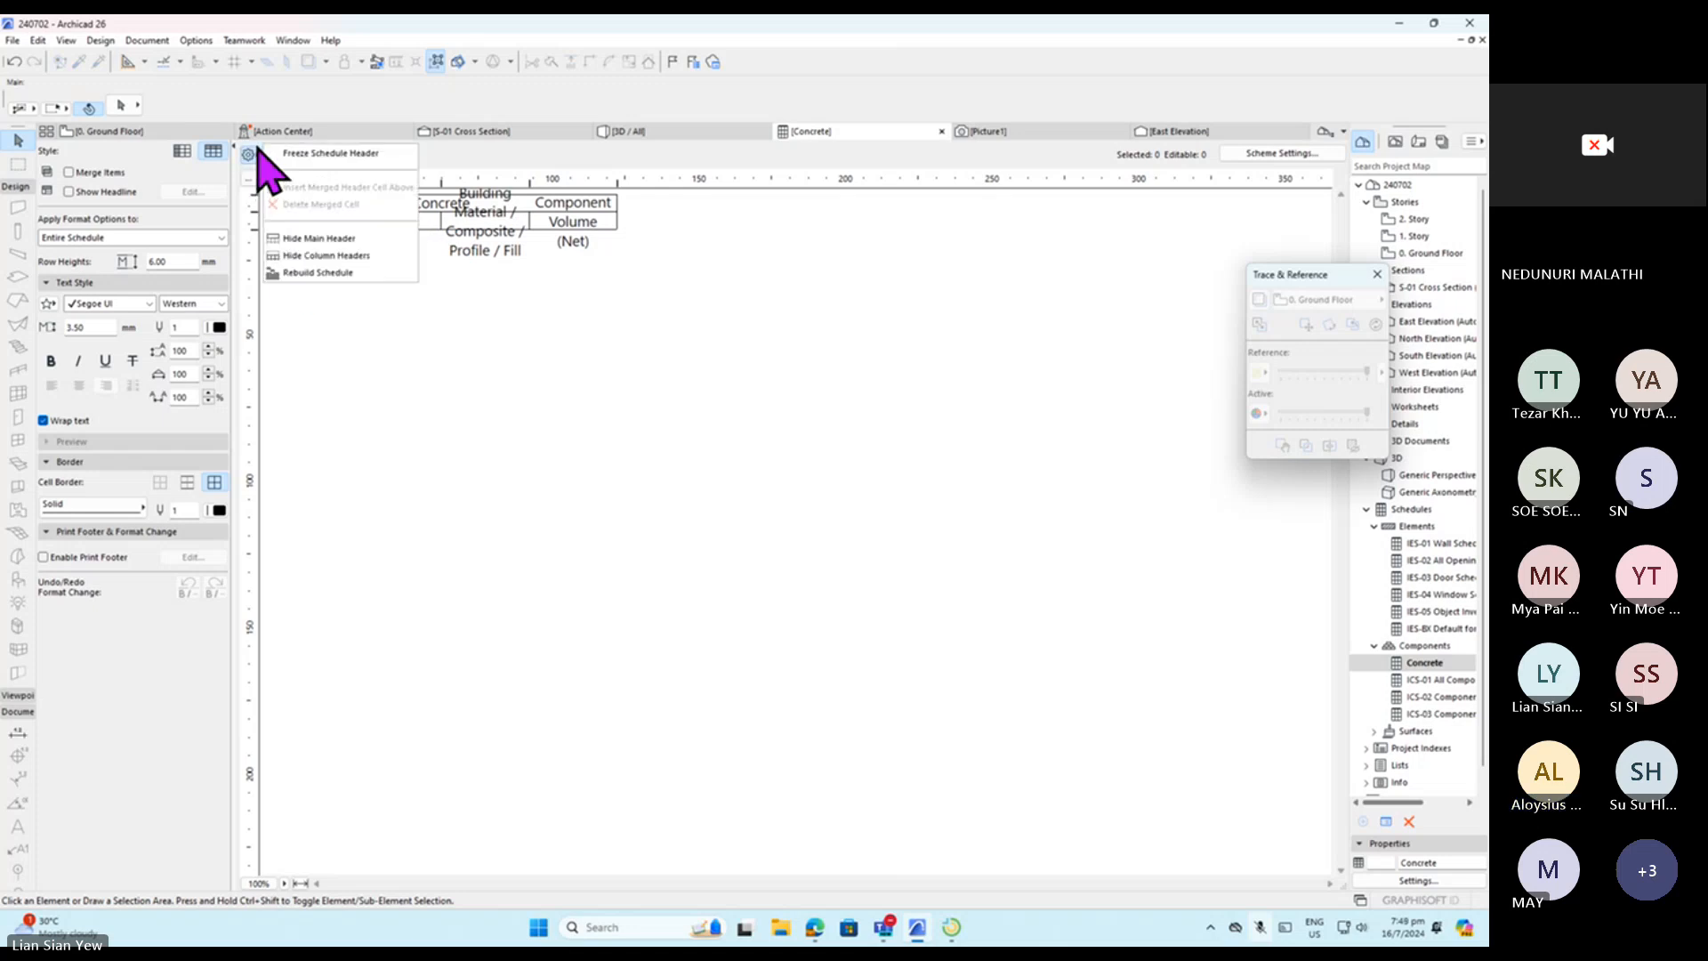
pyautogui.click(685, 316)
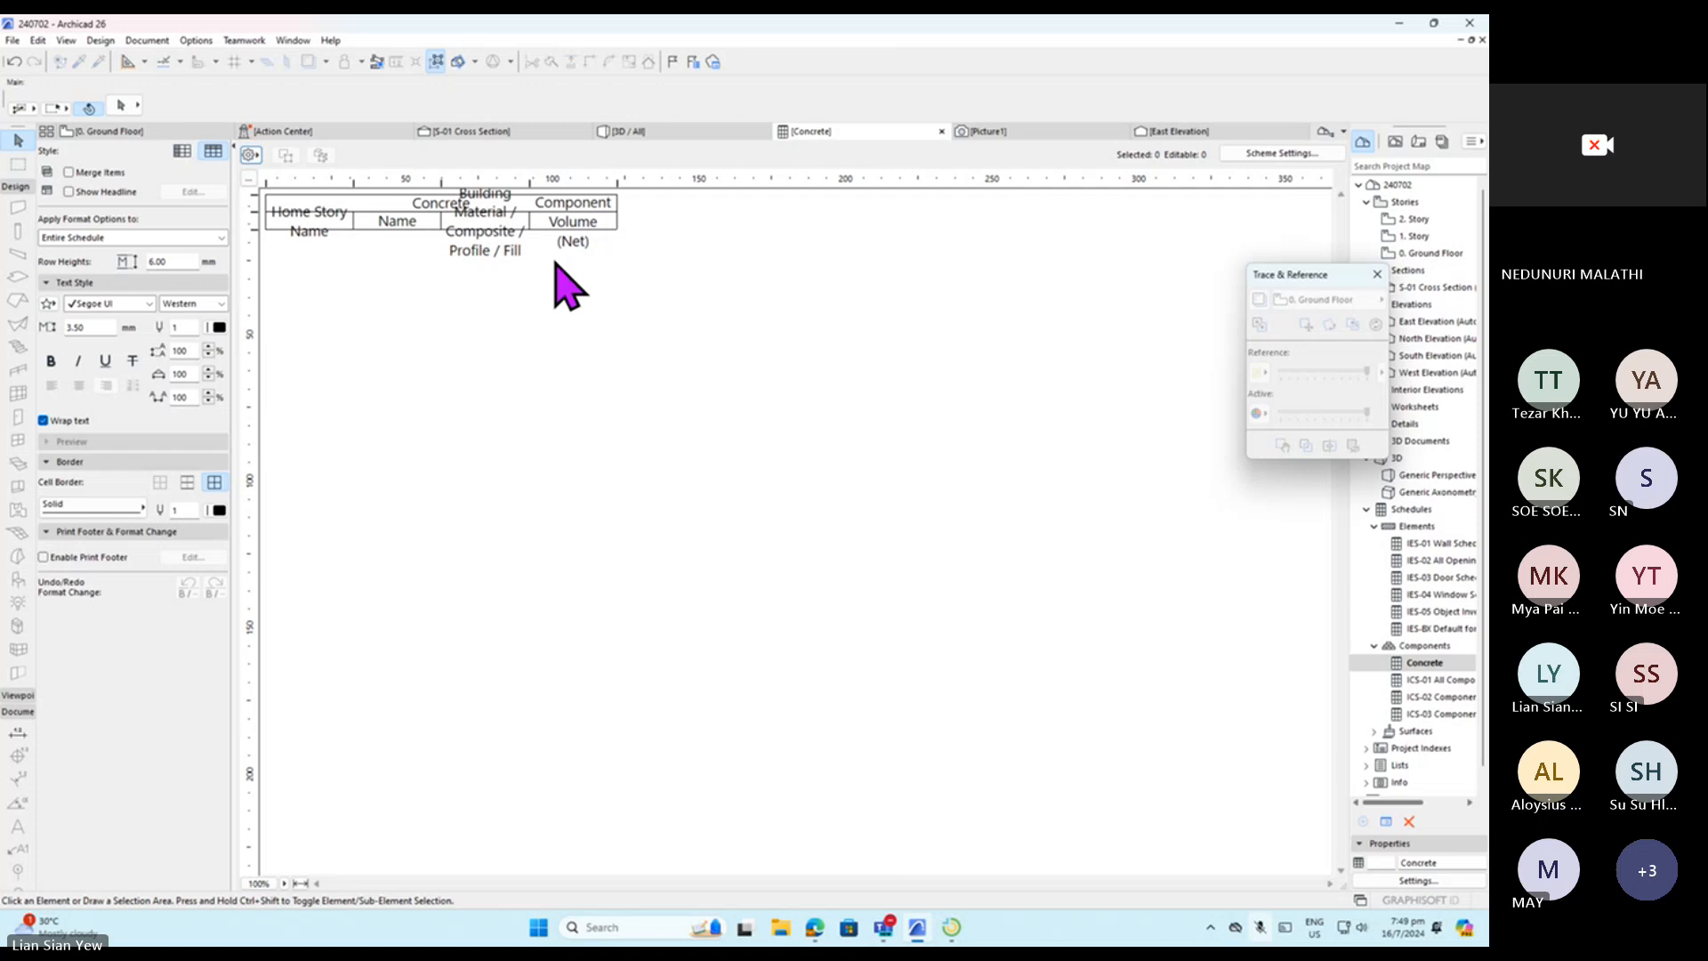
pyautogui.click(250, 179)
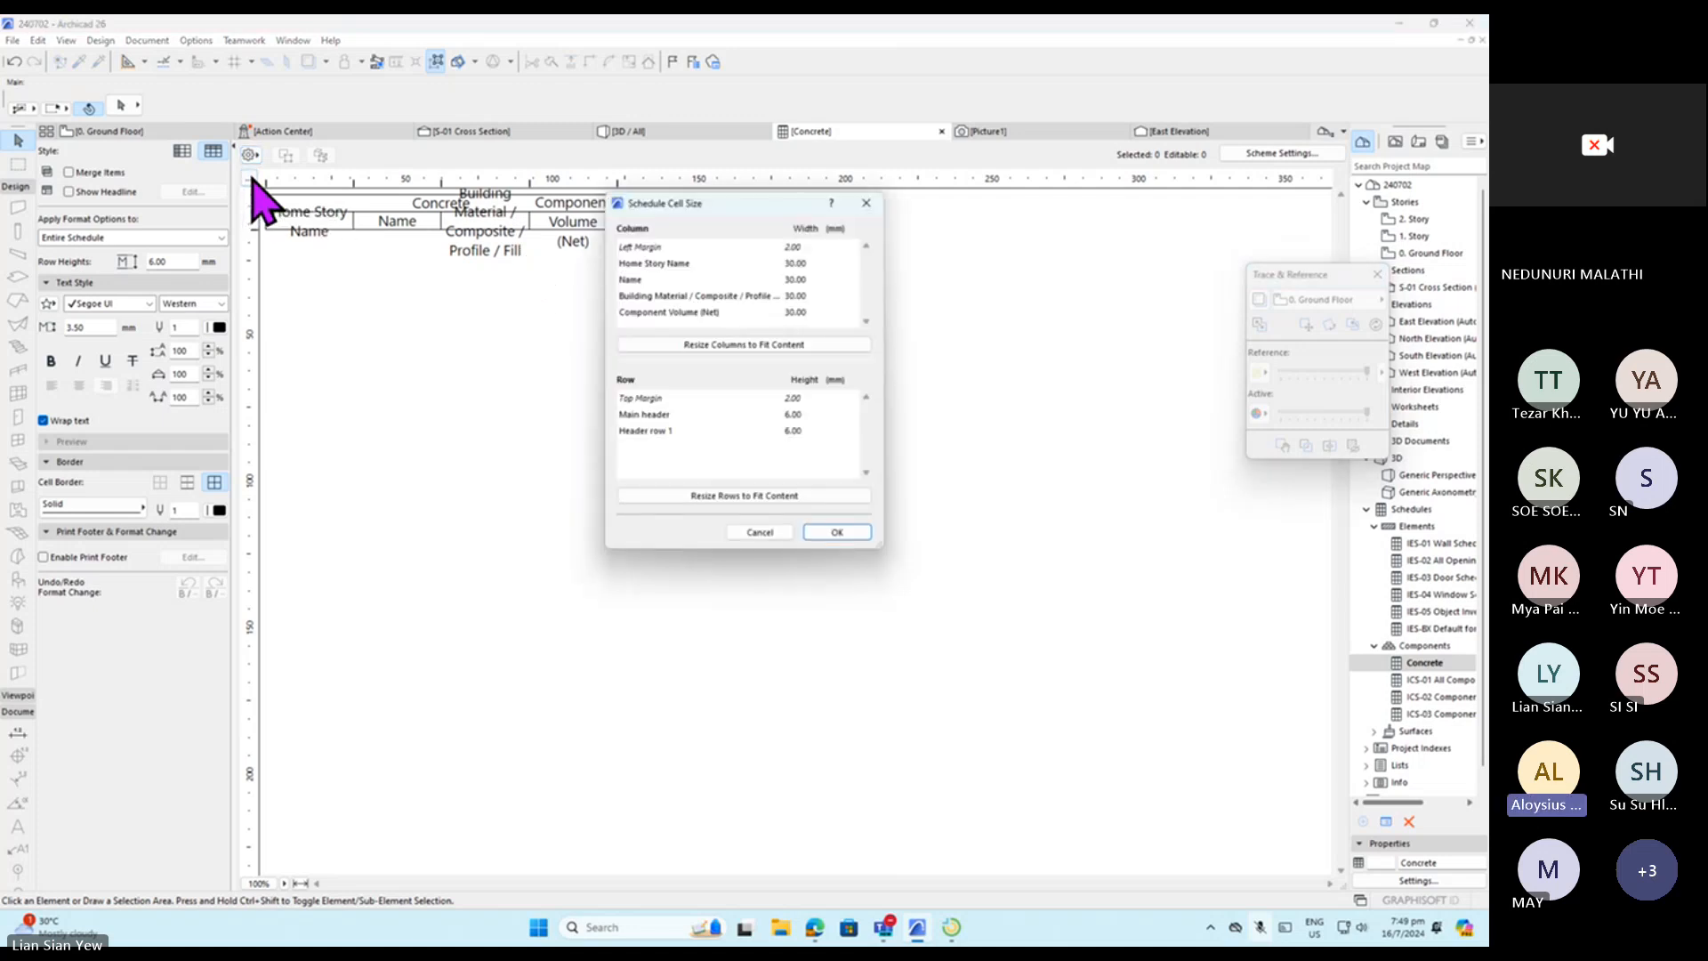
pyautogui.click(773, 346)
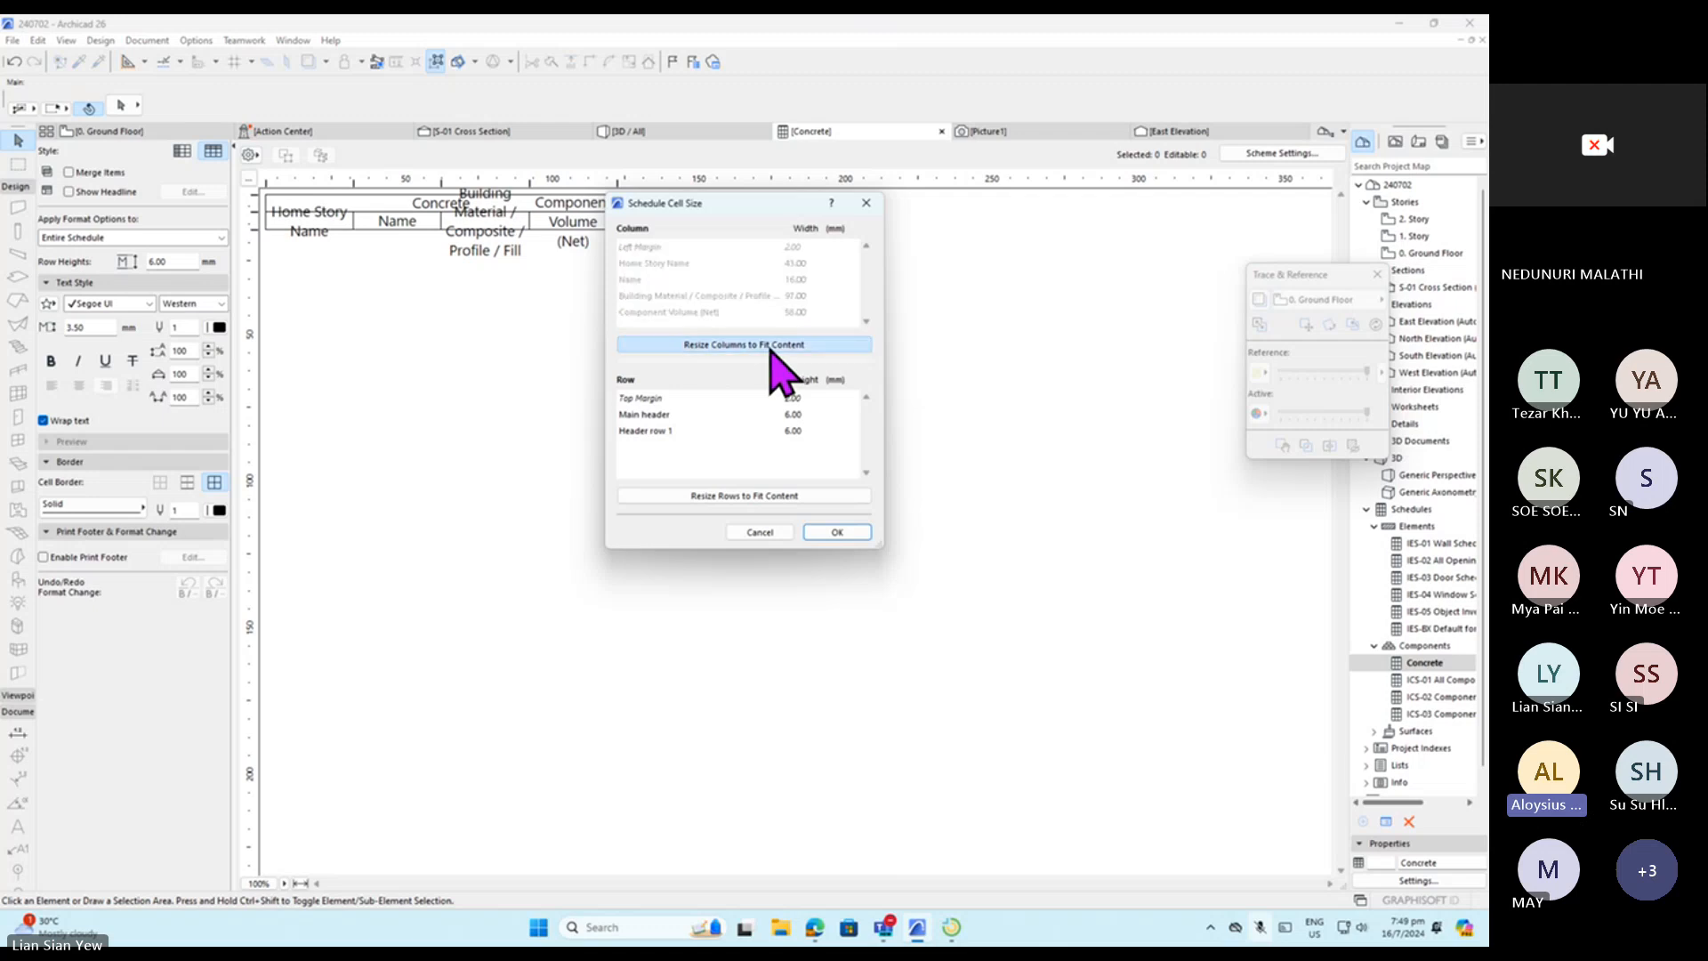
pyautogui.click(780, 498)
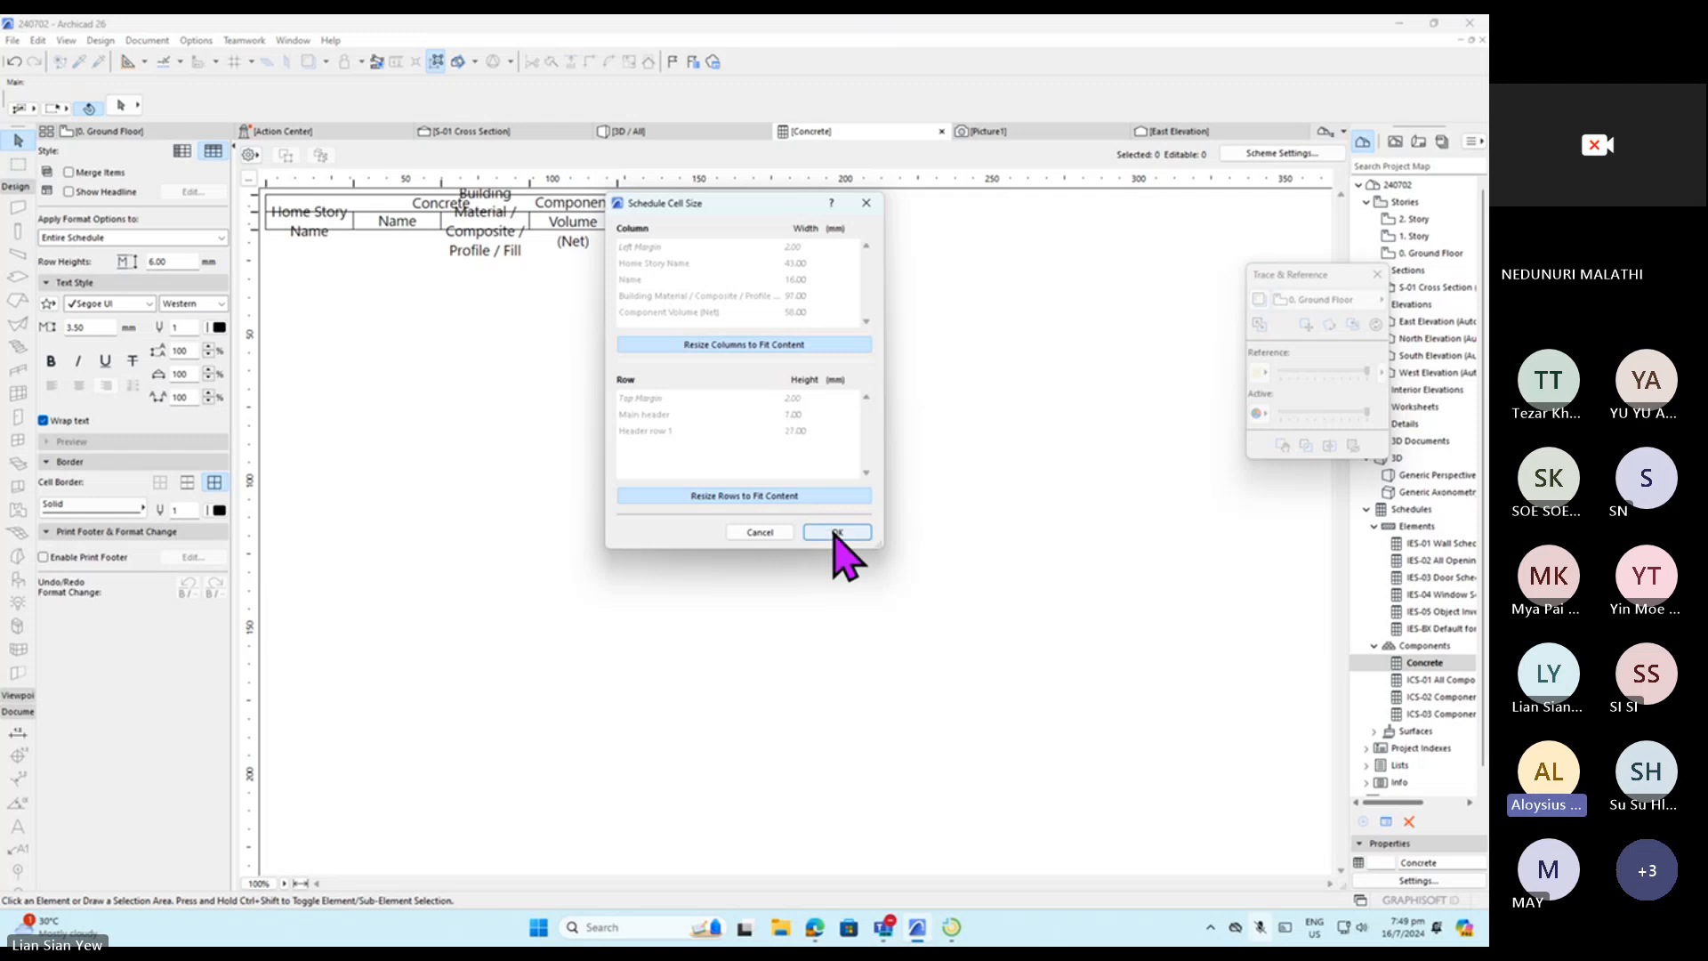
pyautogui.click(837, 533)
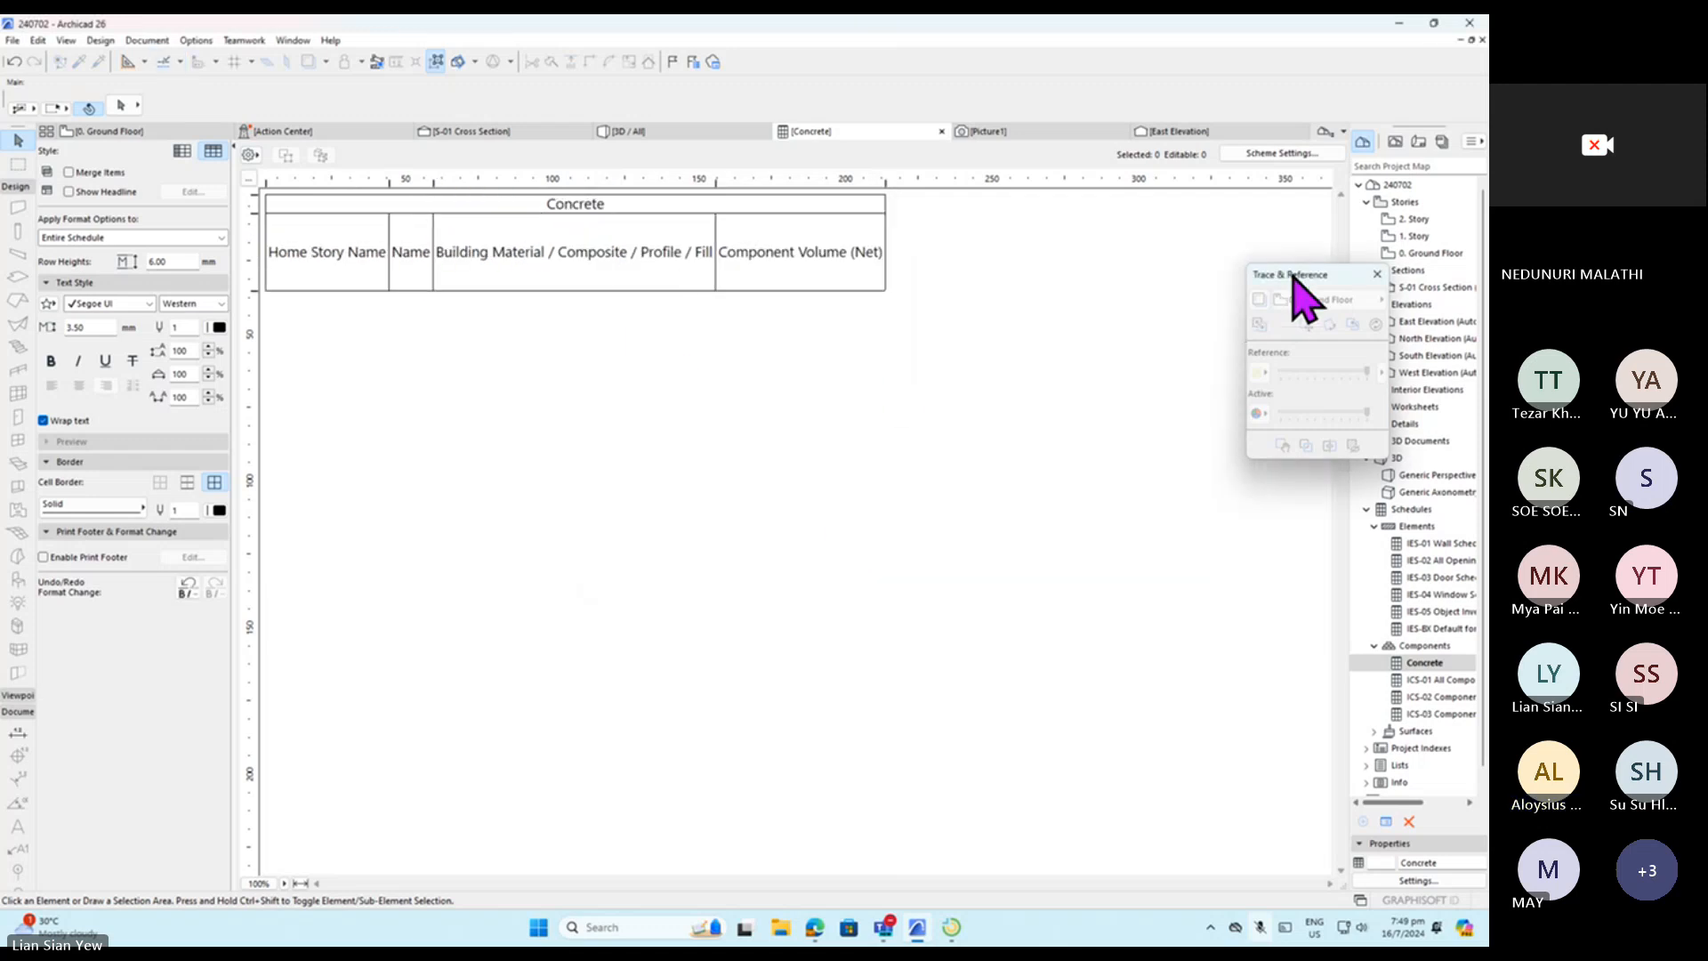
# Open the Ground Floor plan, turn off Suspend Groups, and select the four grouped walls of the rectangular enclosure beside the house.
pyautogui.moveTo(1290, 275); pyautogui.dragTo(1072, 183)
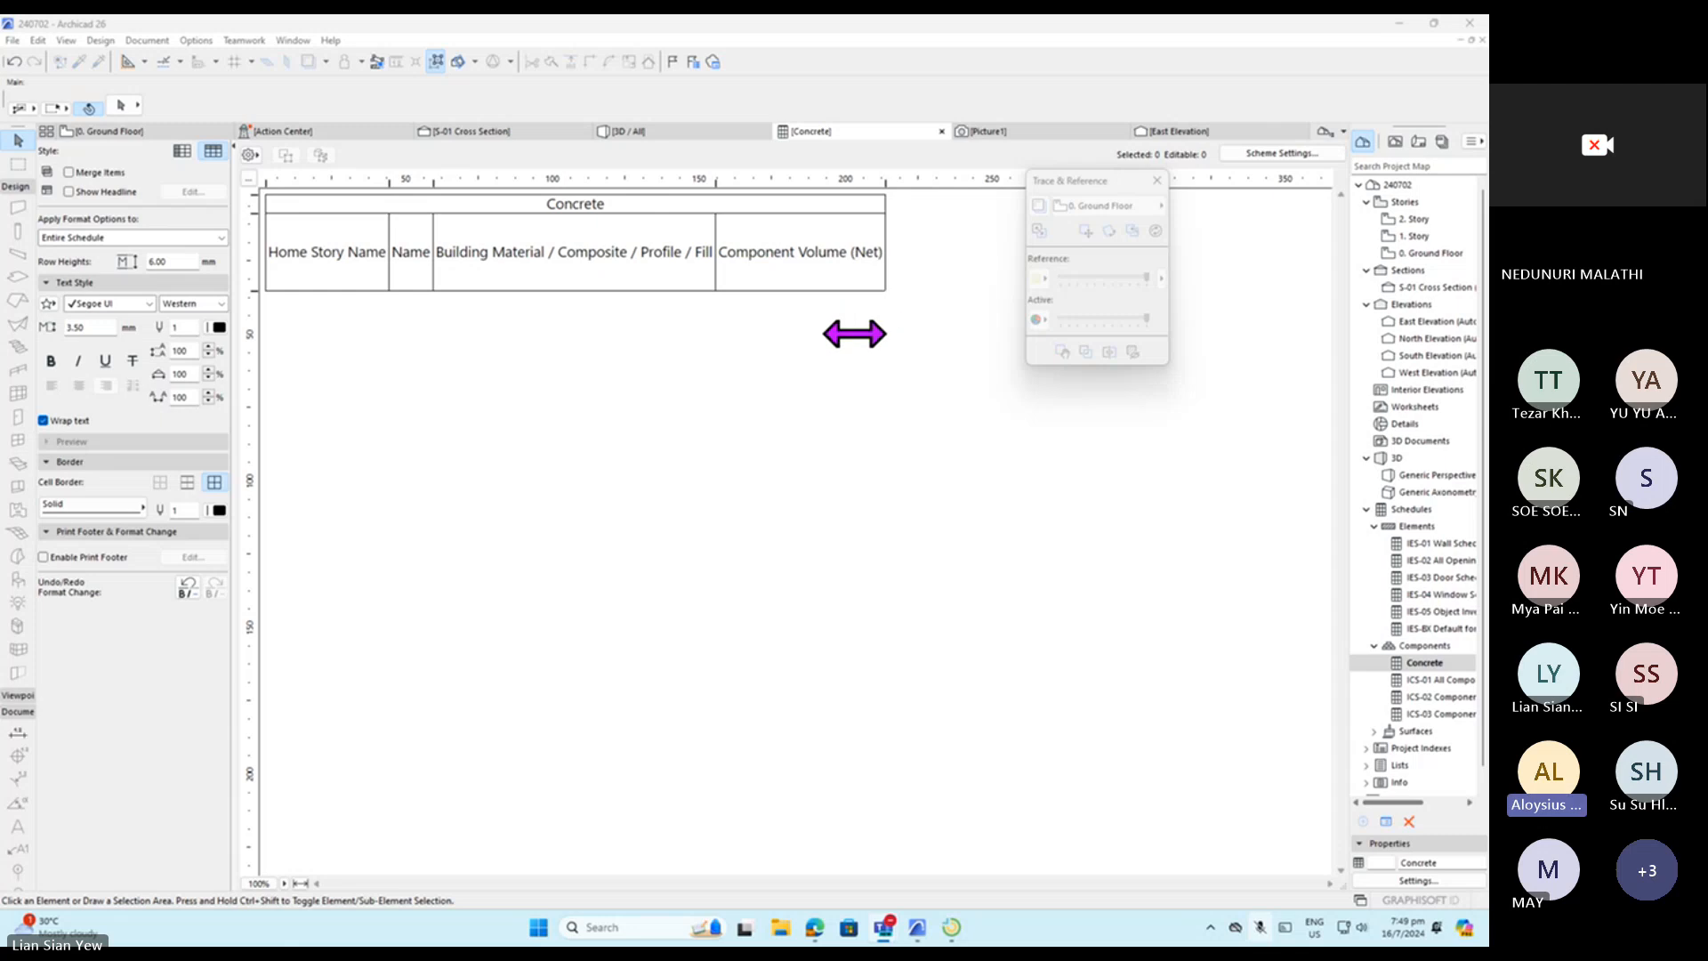
pyautogui.doubleClick(1439, 253)
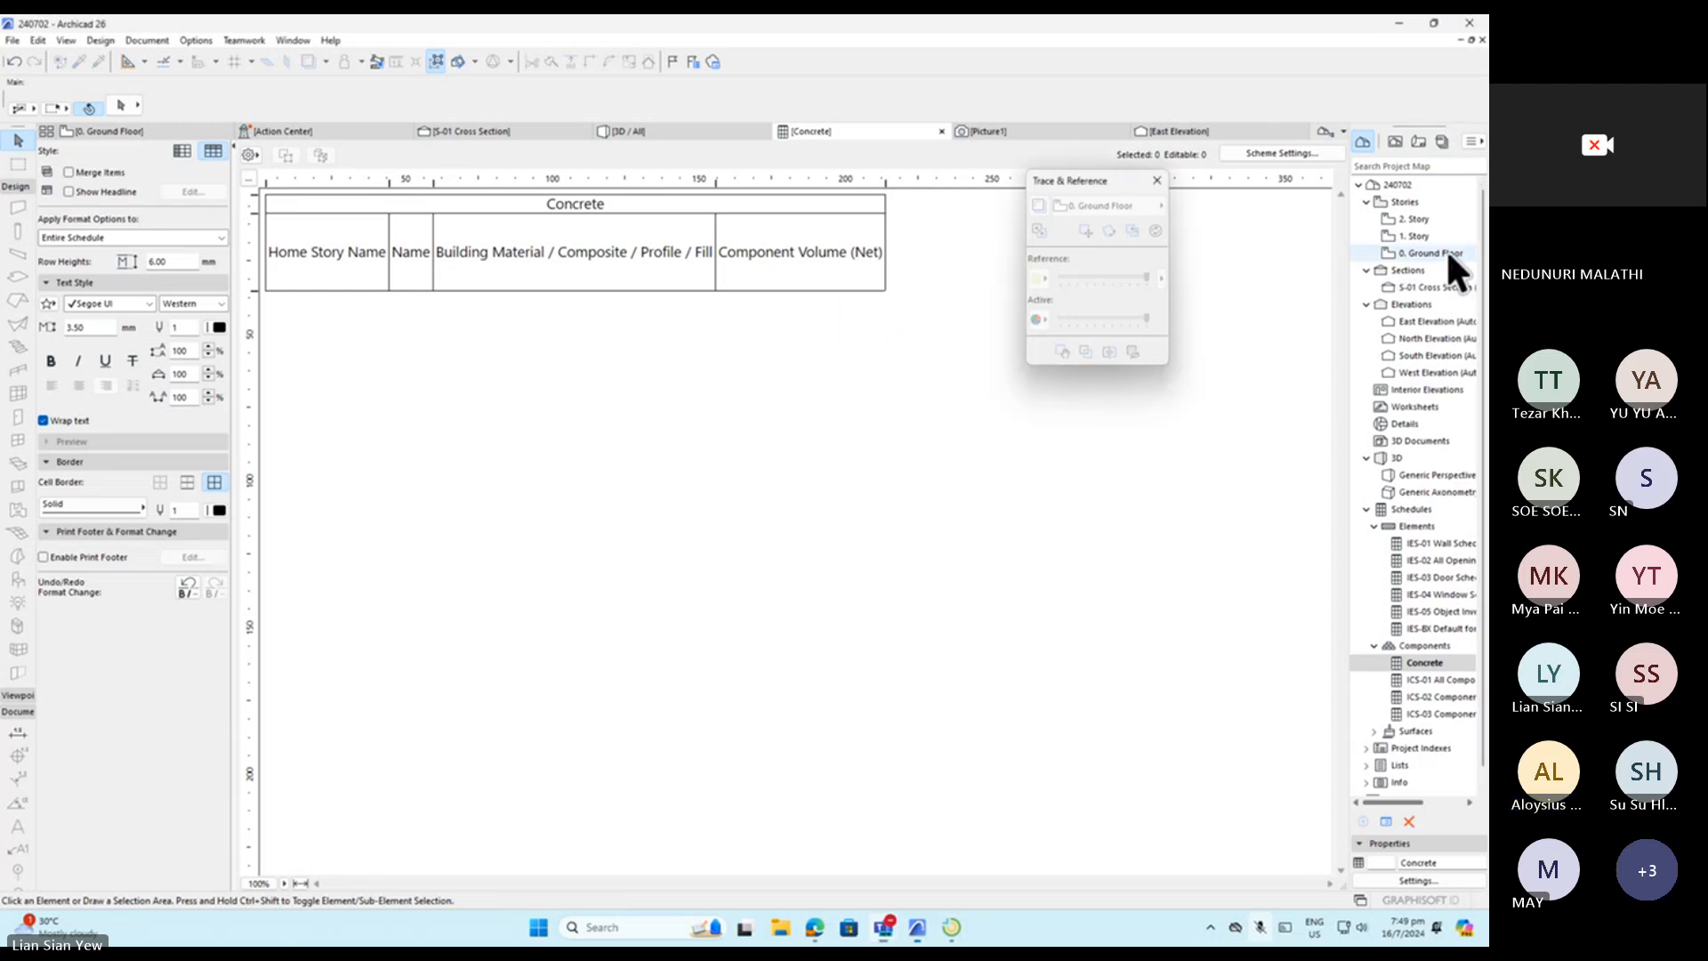
pyautogui.scroll(-11, 1034, 685)
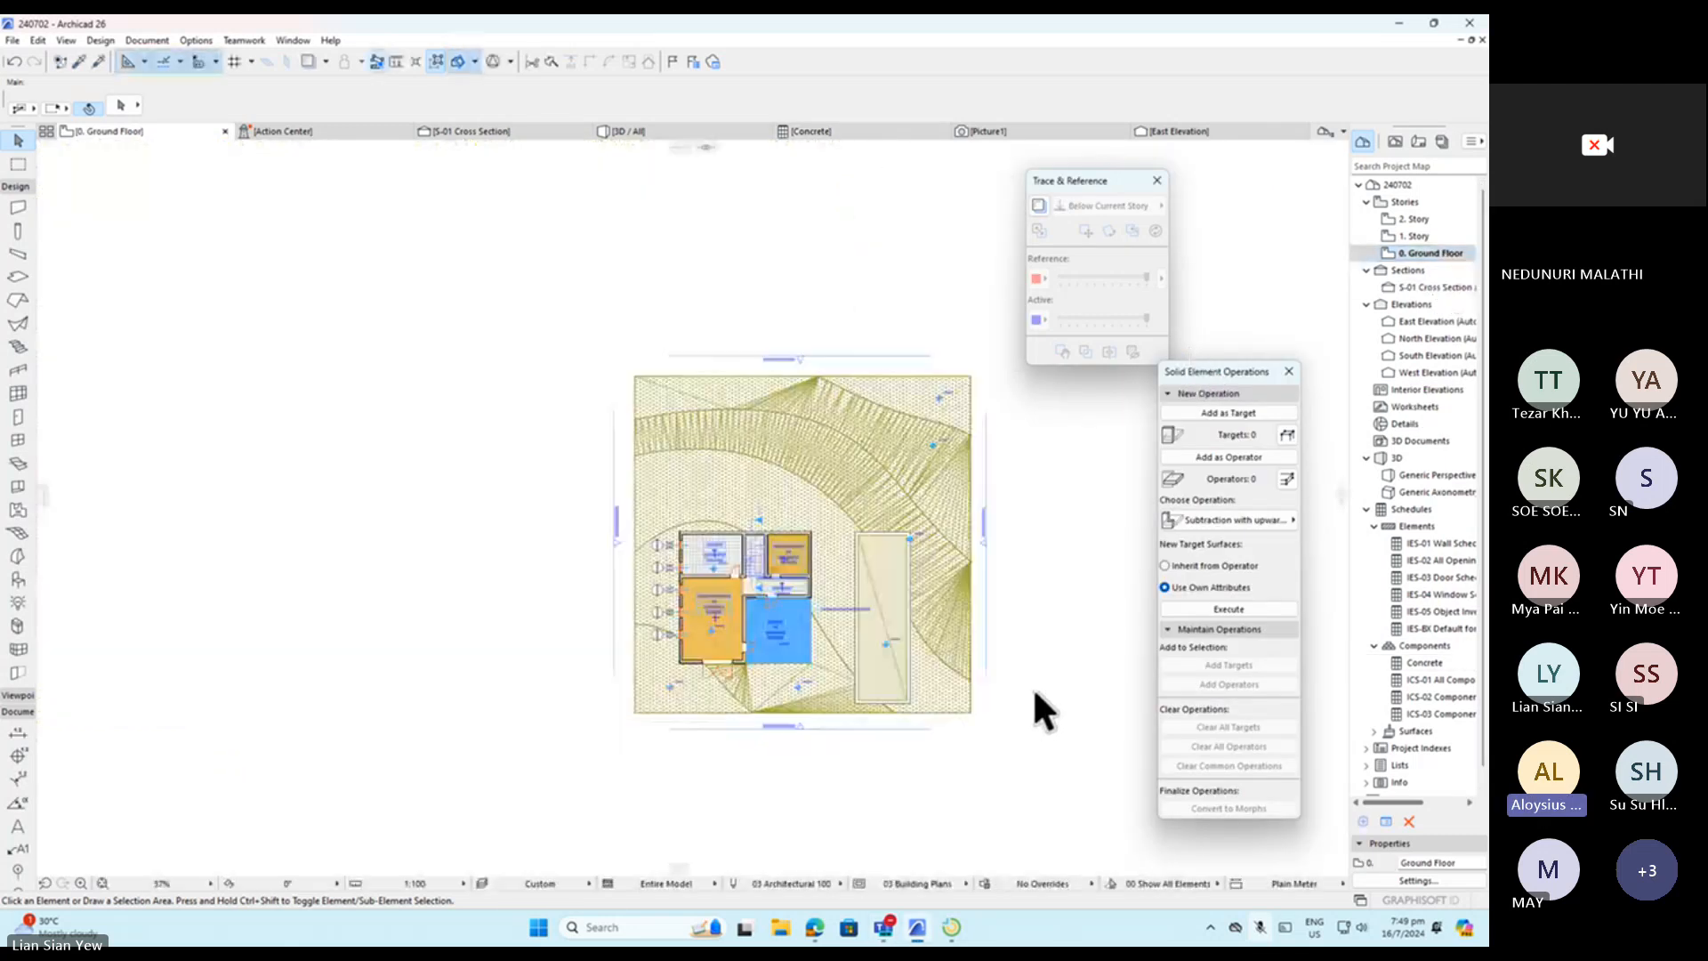
pyautogui.scroll(7, 1034, 683)
pyautogui.scroll(4, 965, 680)
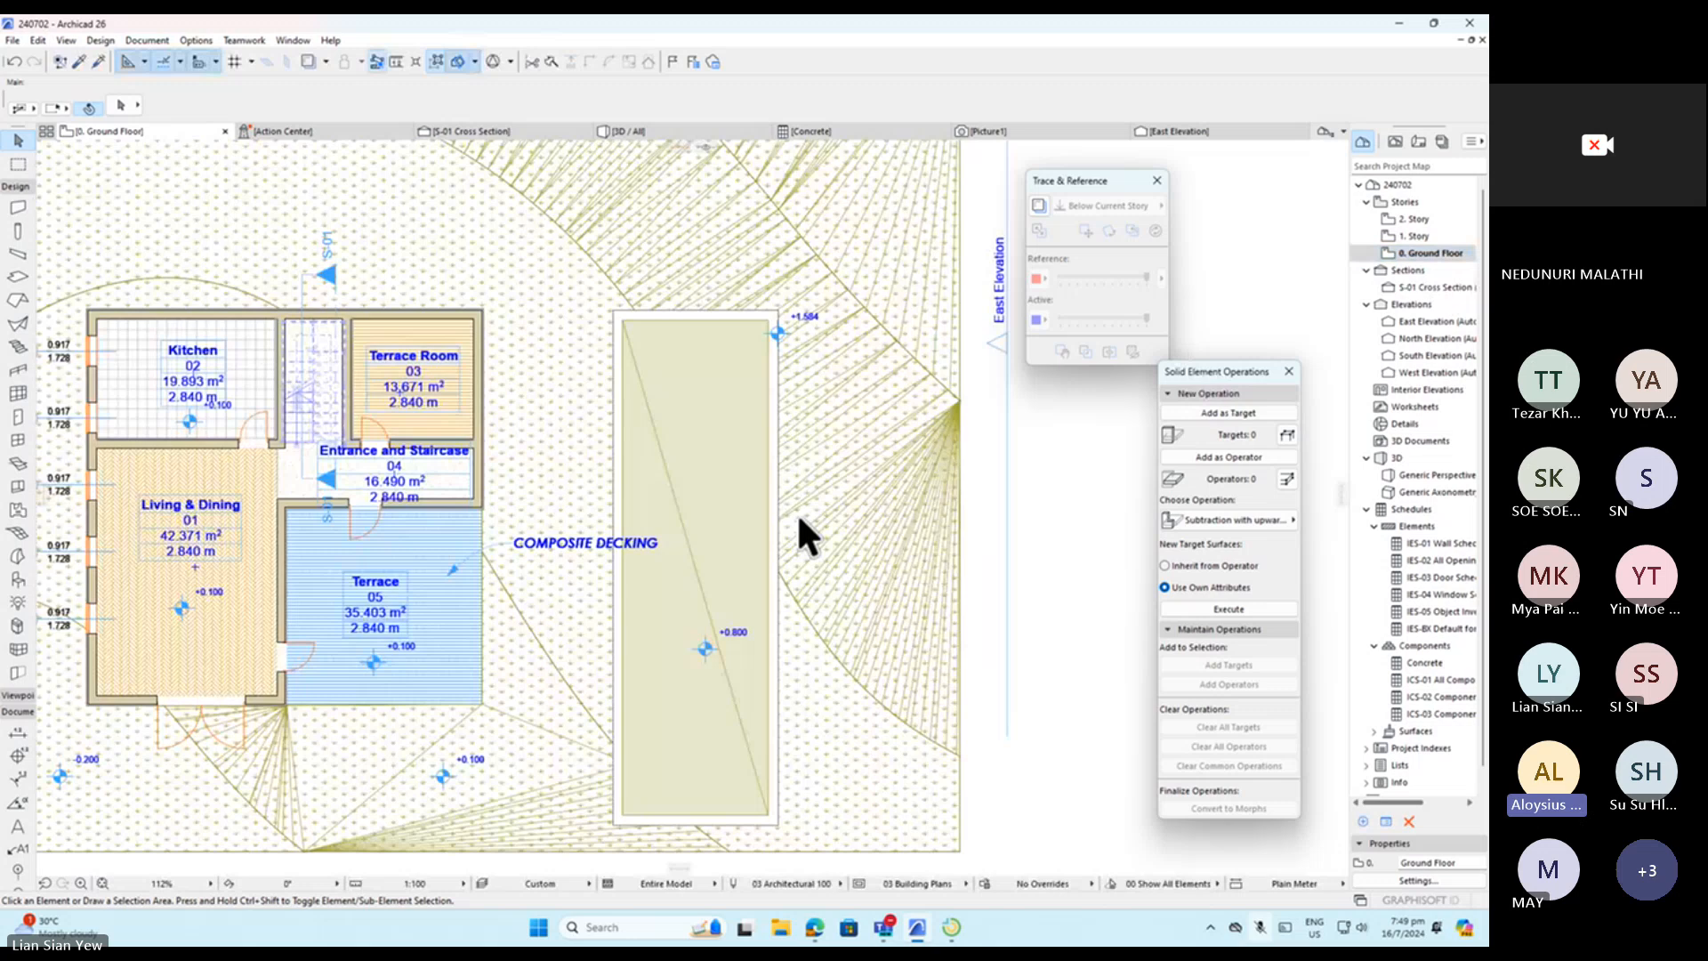
pyautogui.click(773, 458)
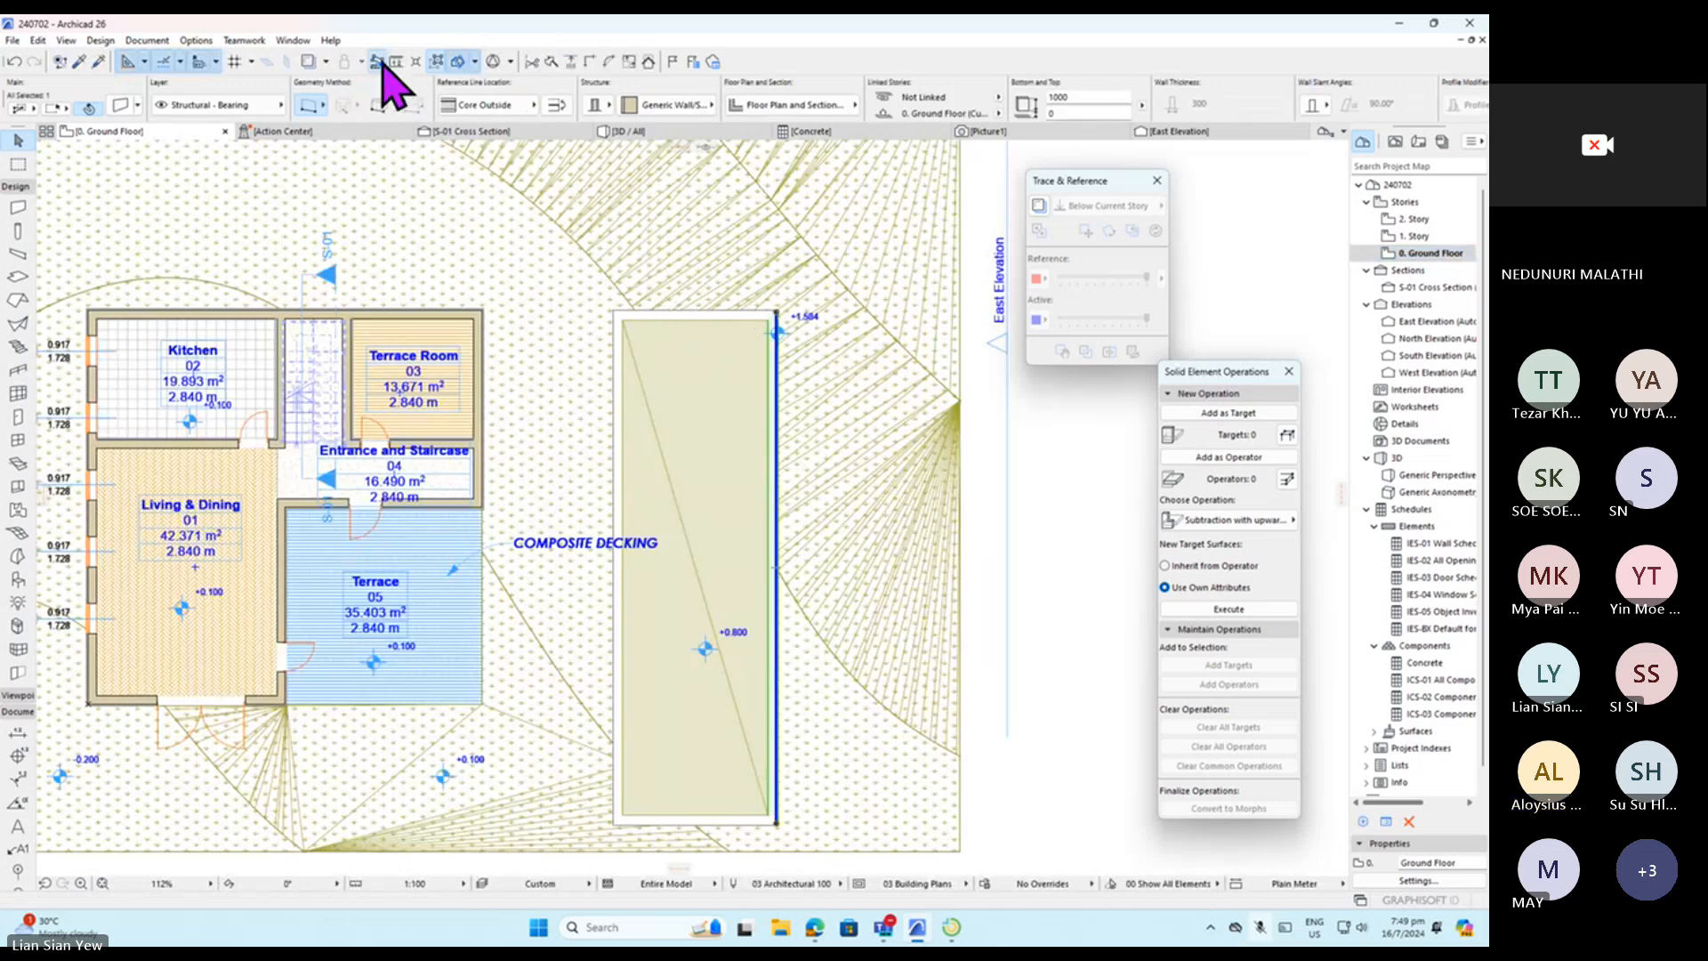
pyautogui.click(437, 61)
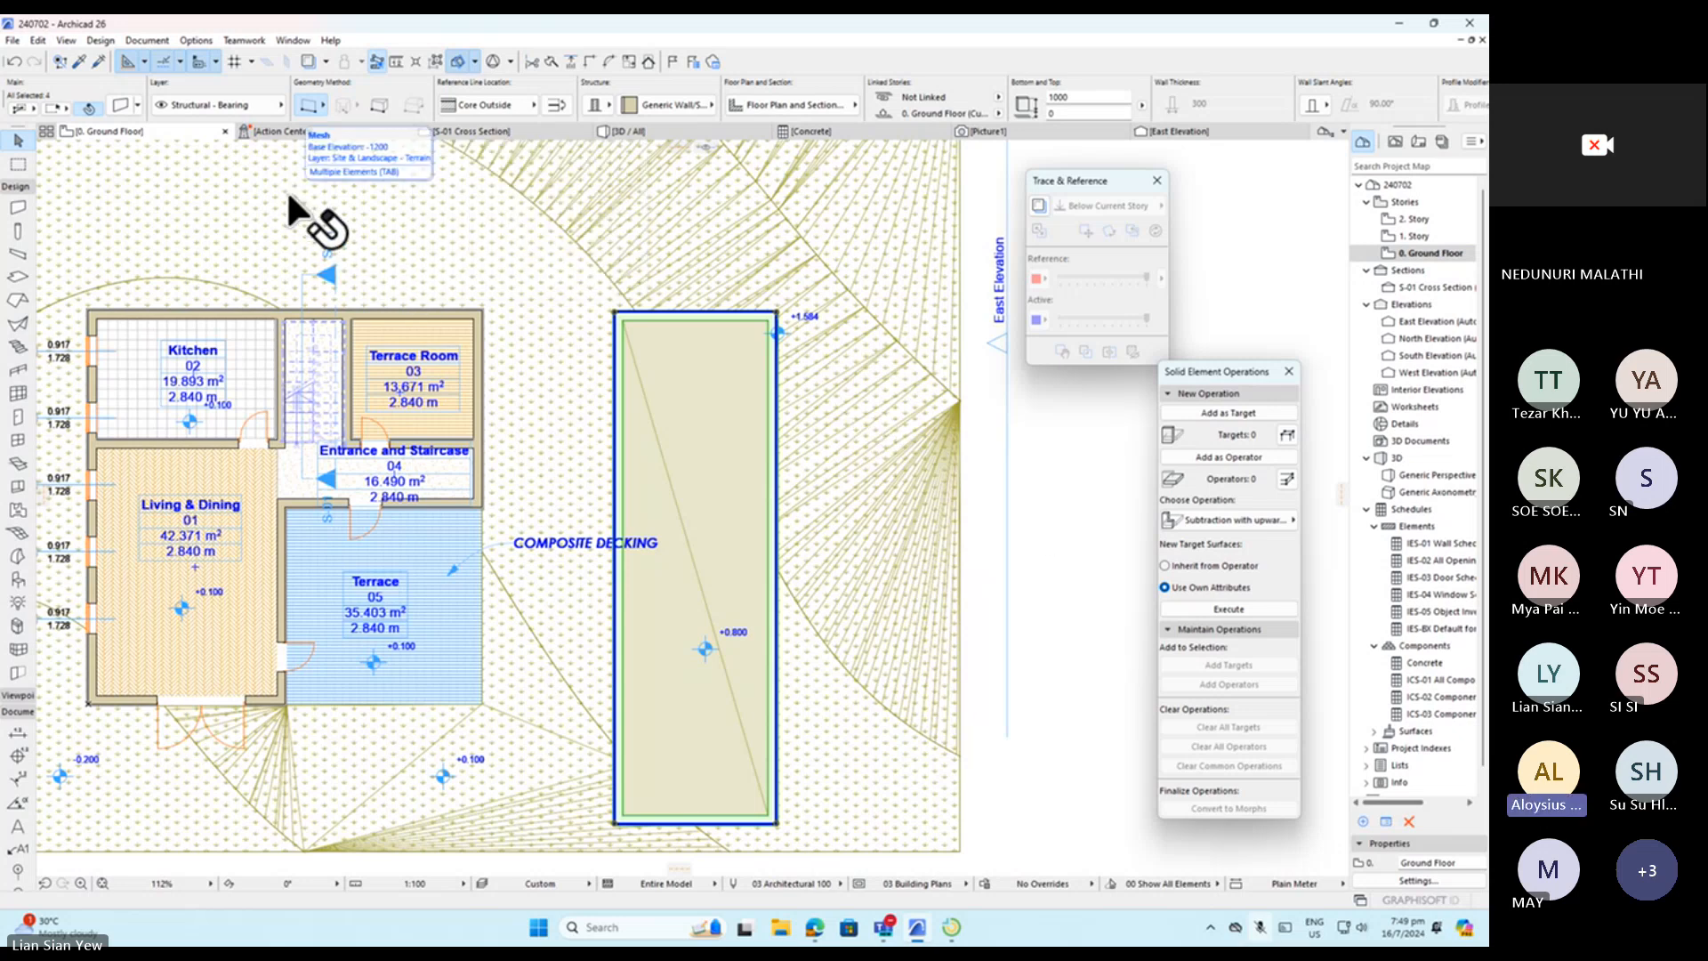
# Examine the enclosure walls' composite structure, classification and properties, and structural parameters in their settings without changing anything.
pyautogui.click(683, 105)
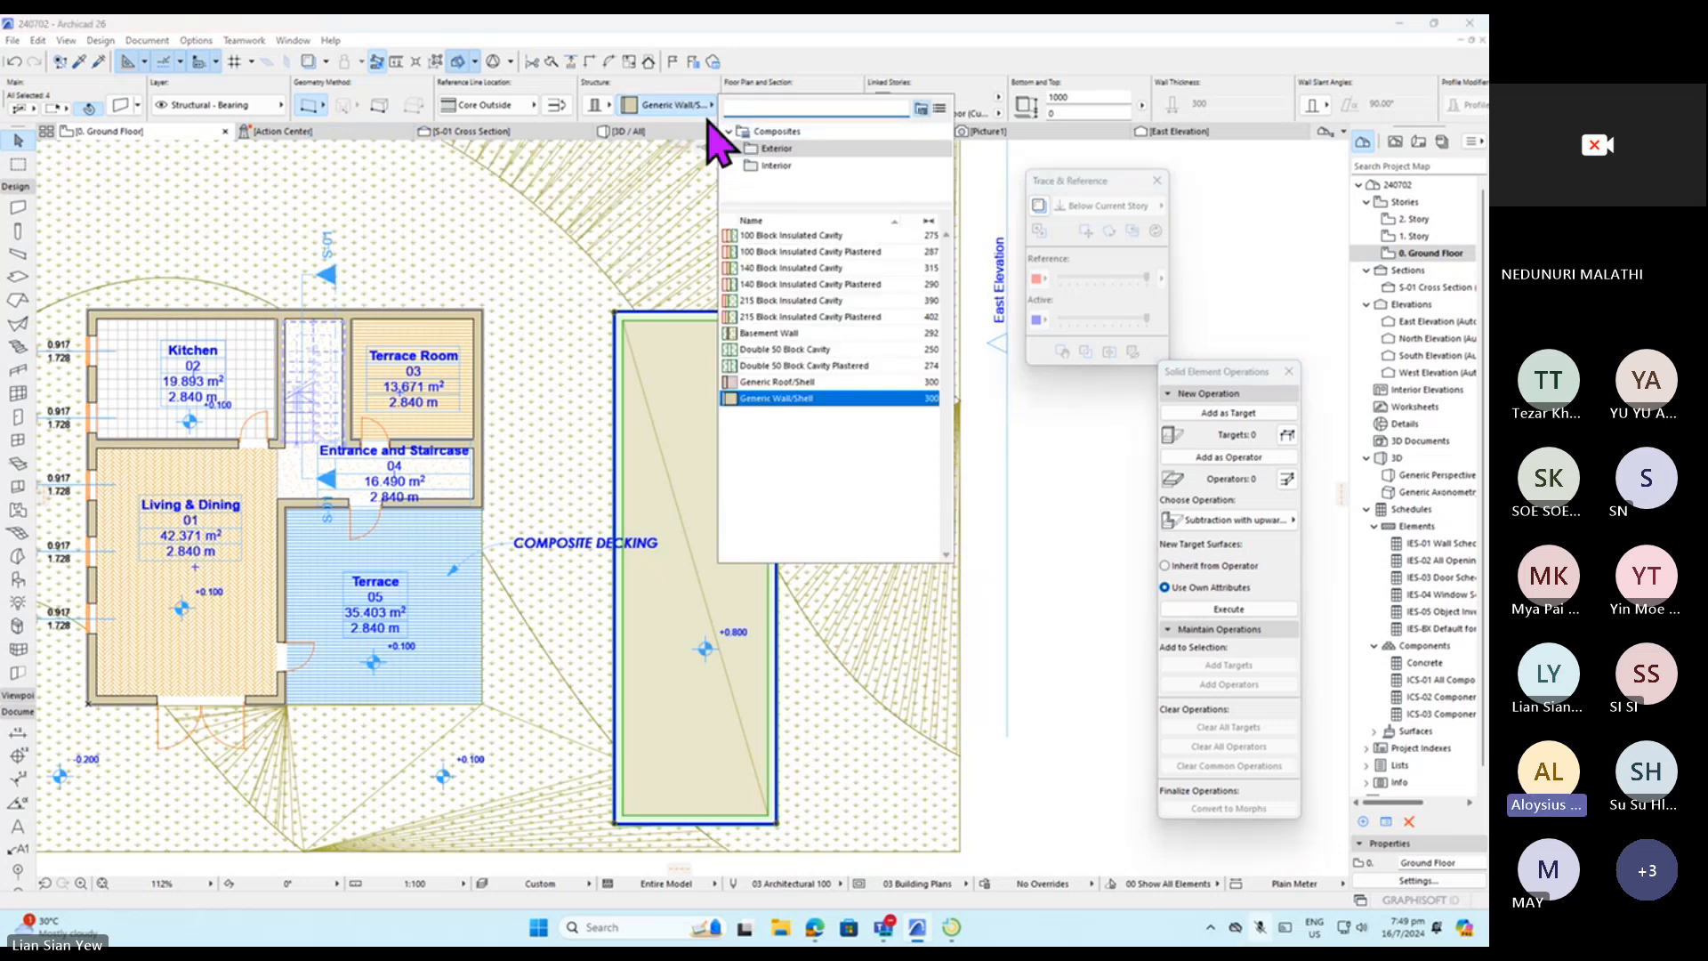
pyautogui.click(779, 35)
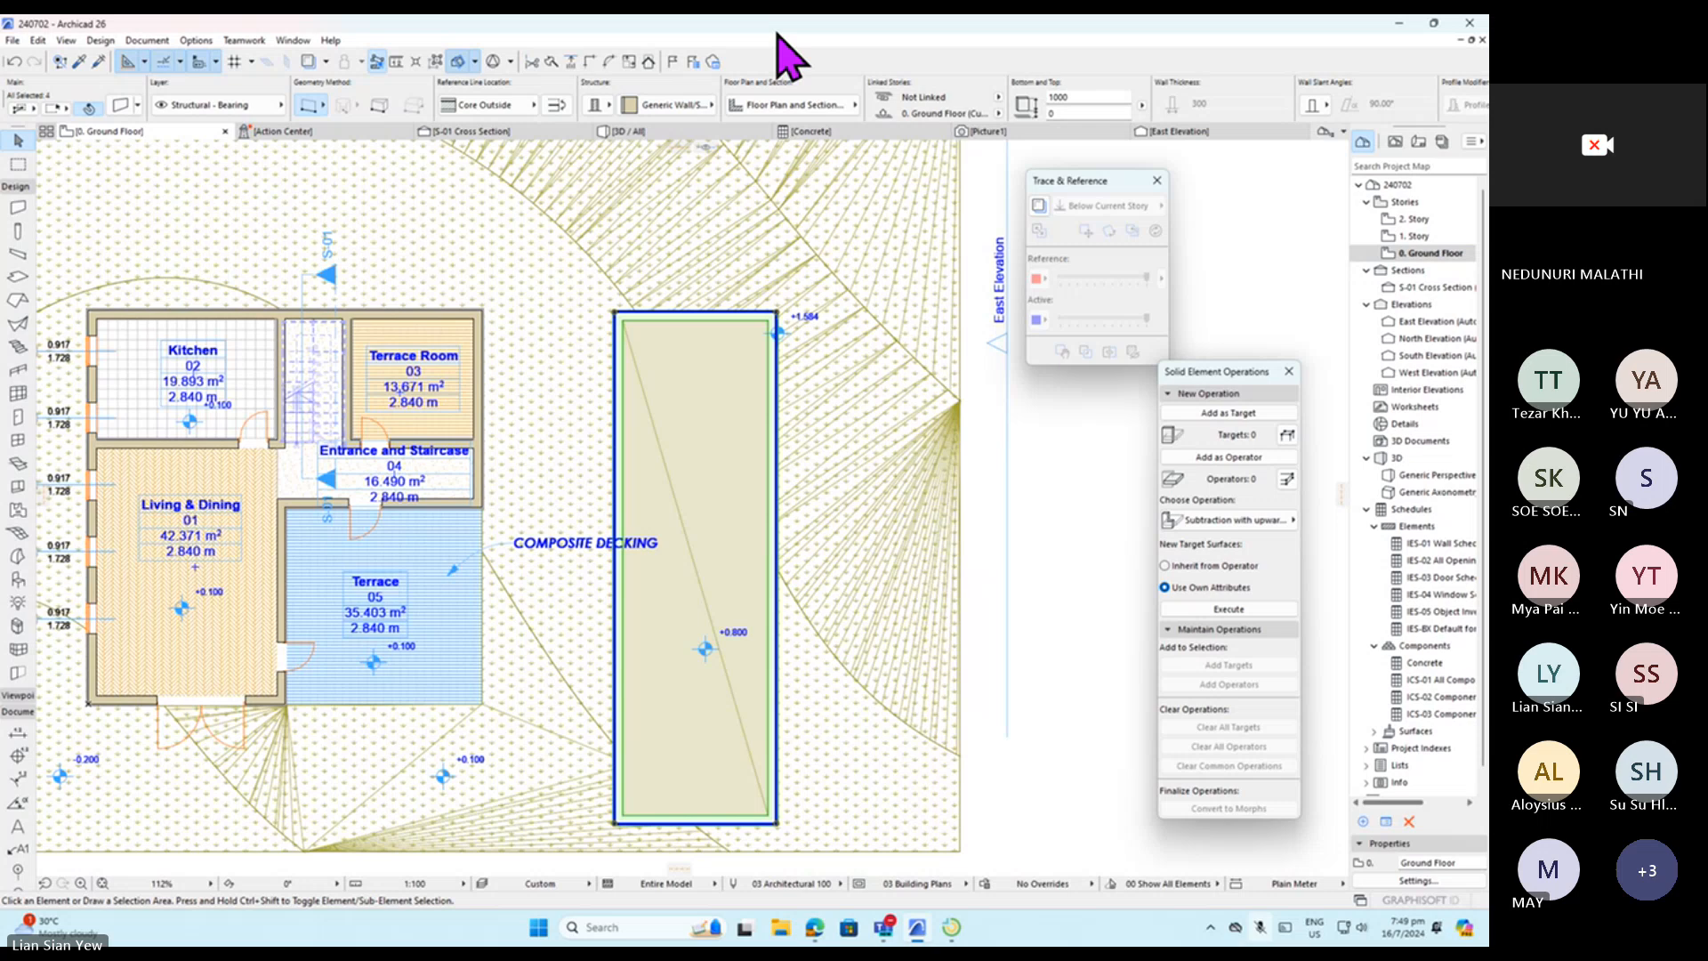
pyautogui.hotkey('ctrl', 't')
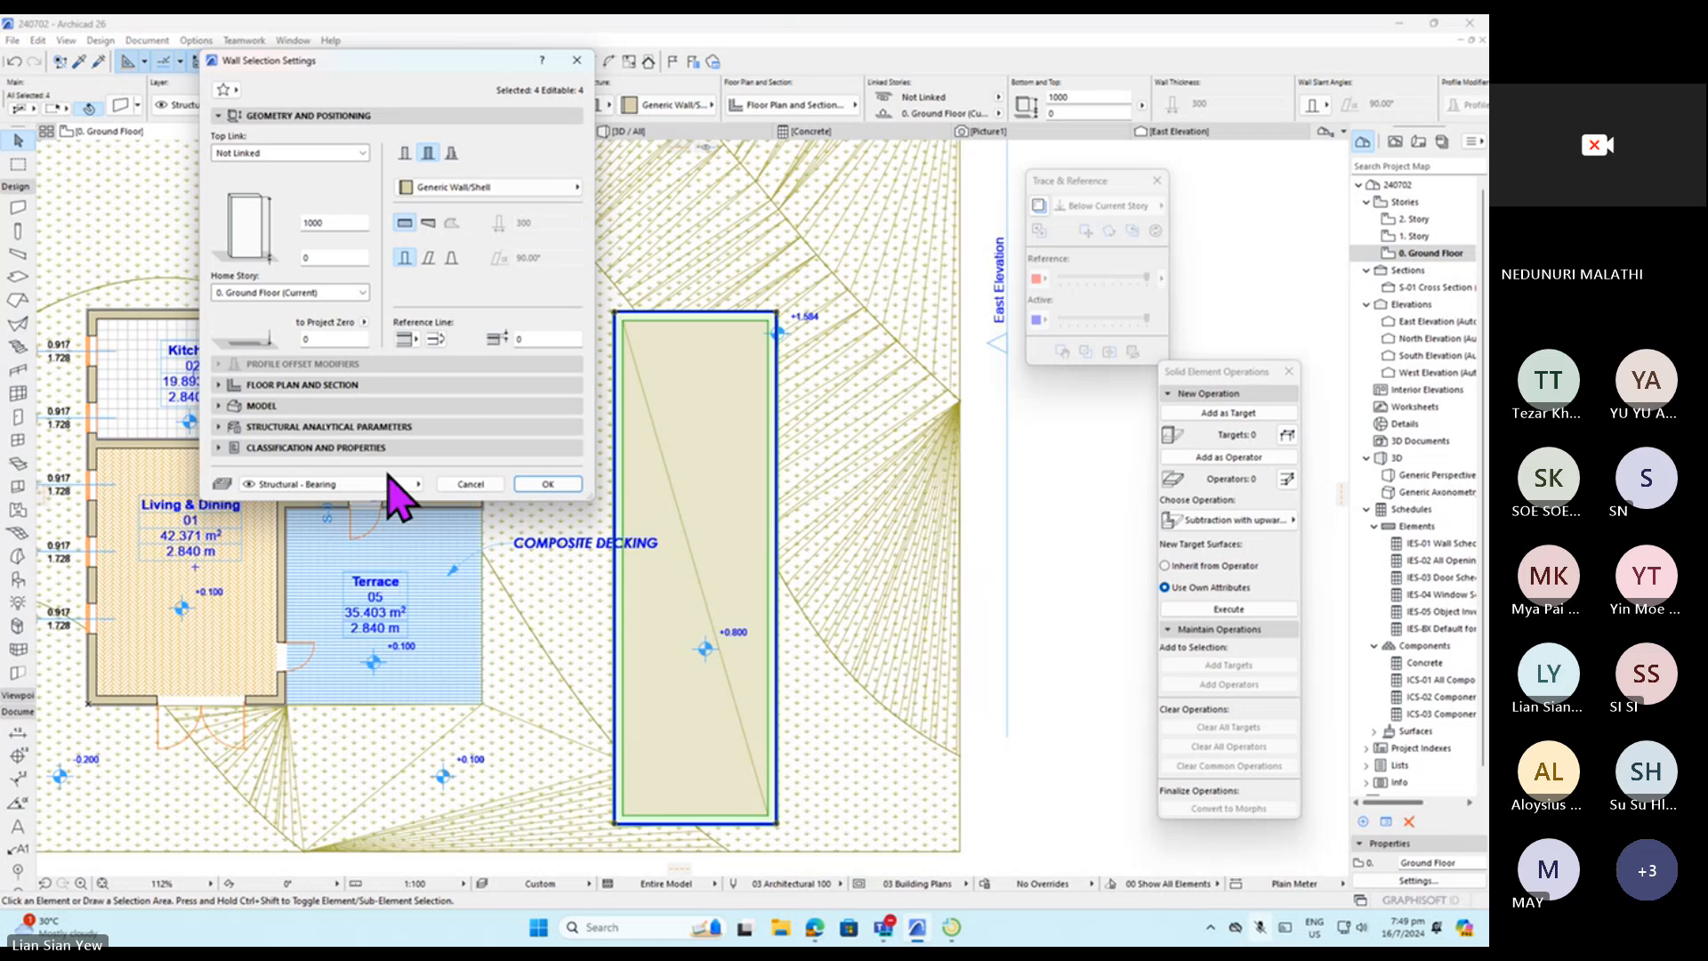
pyautogui.moveTo(361, 499); pyautogui.dragTo(381, 703)
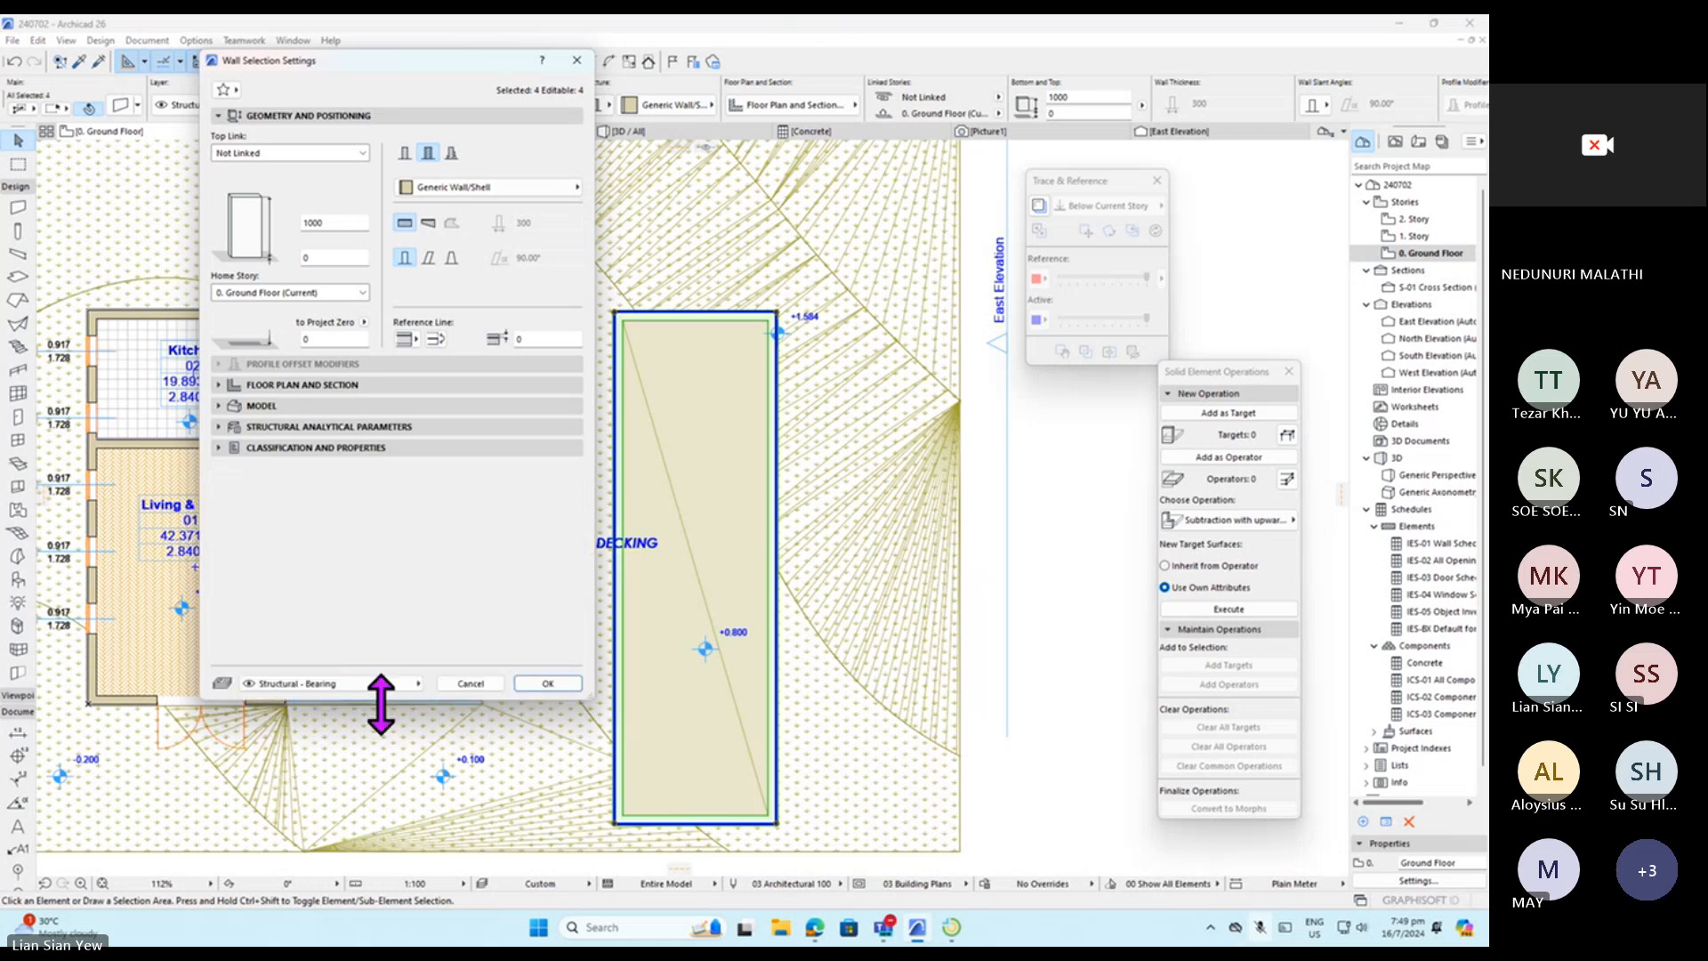
pyautogui.click(233, 448)
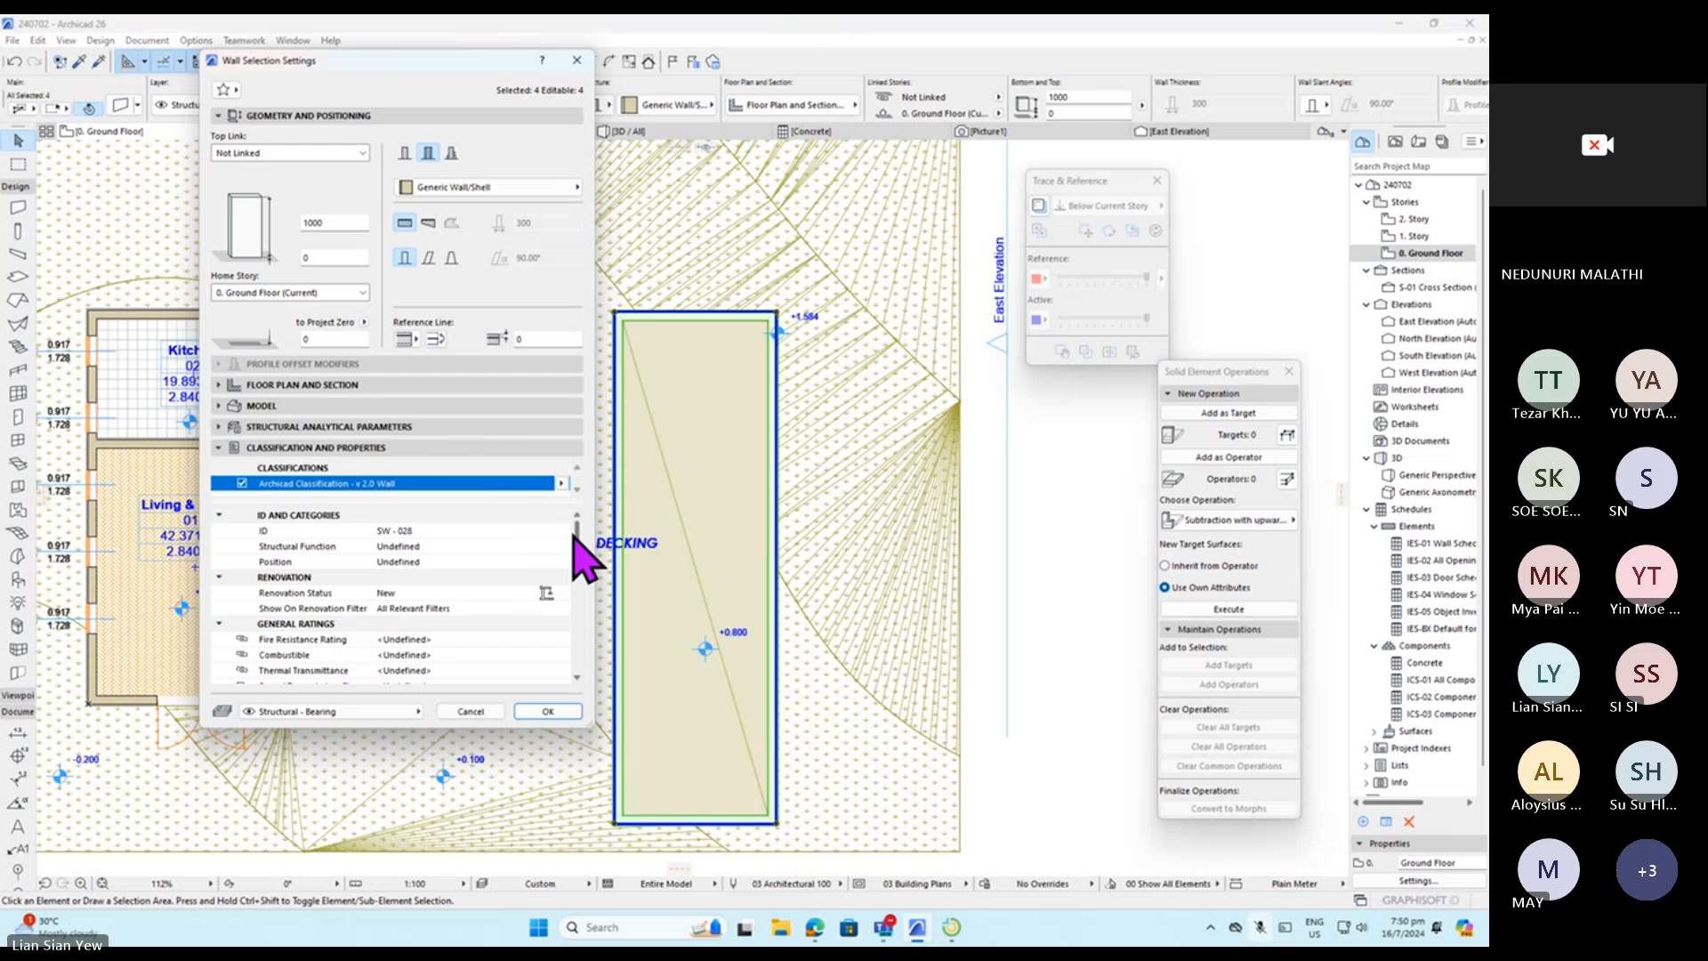
pyautogui.moveTo(573, 537); pyautogui.dragTo(576, 498)
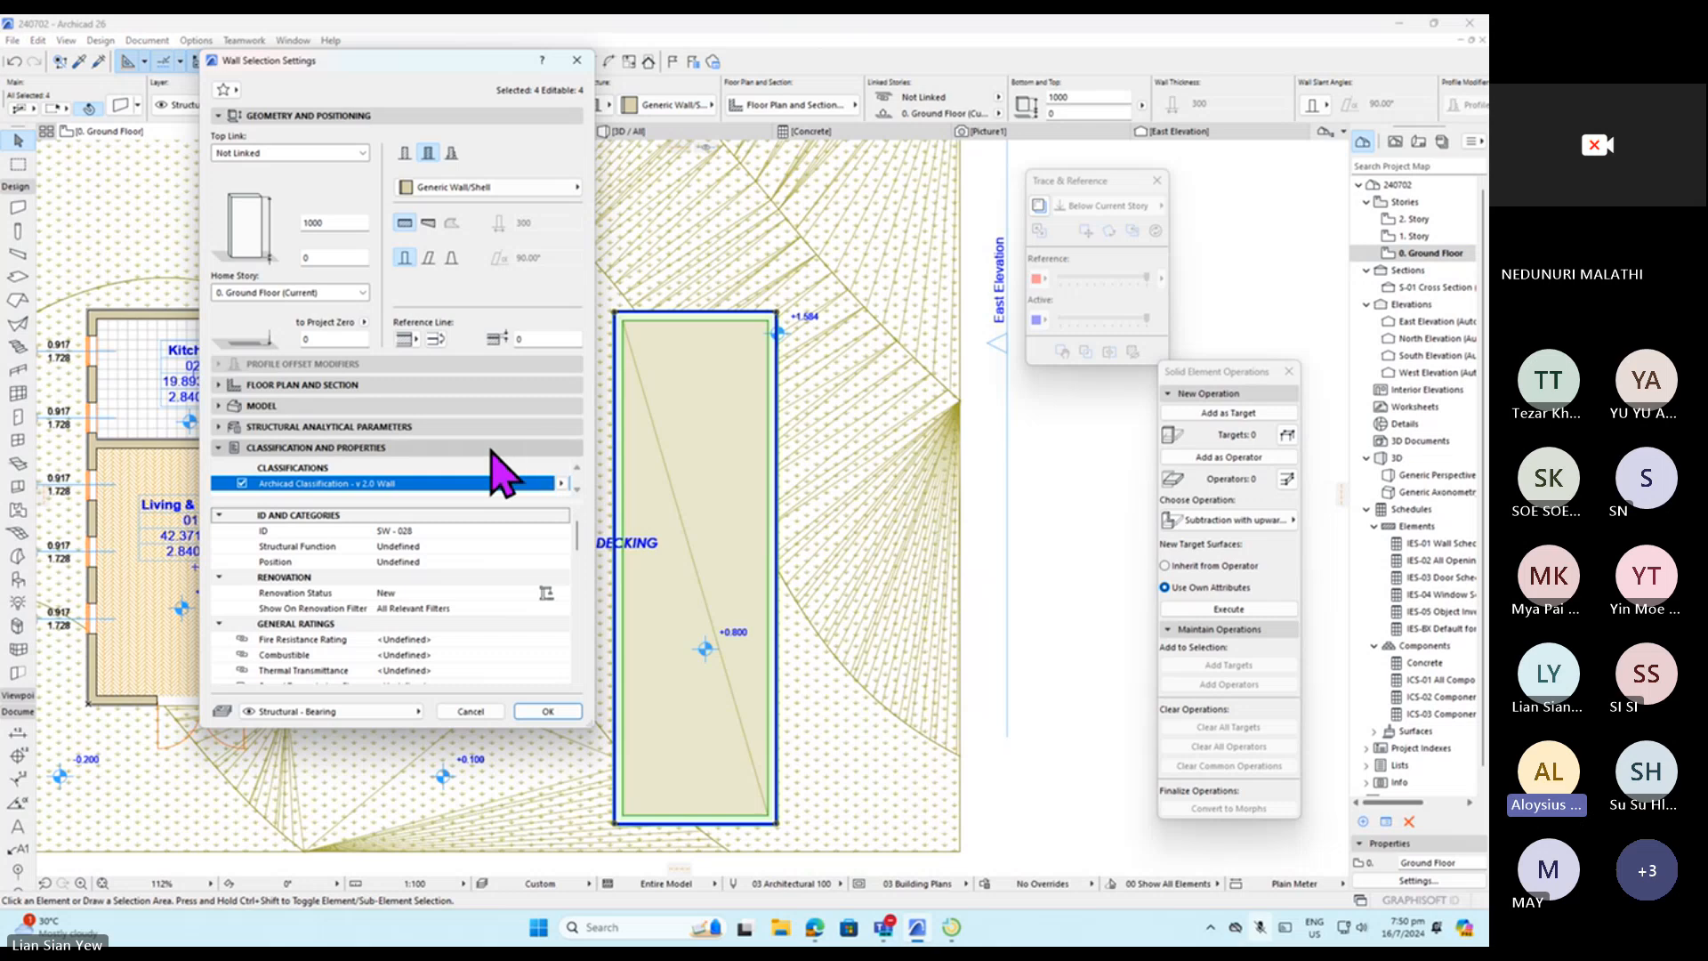
pyautogui.click(219, 515)
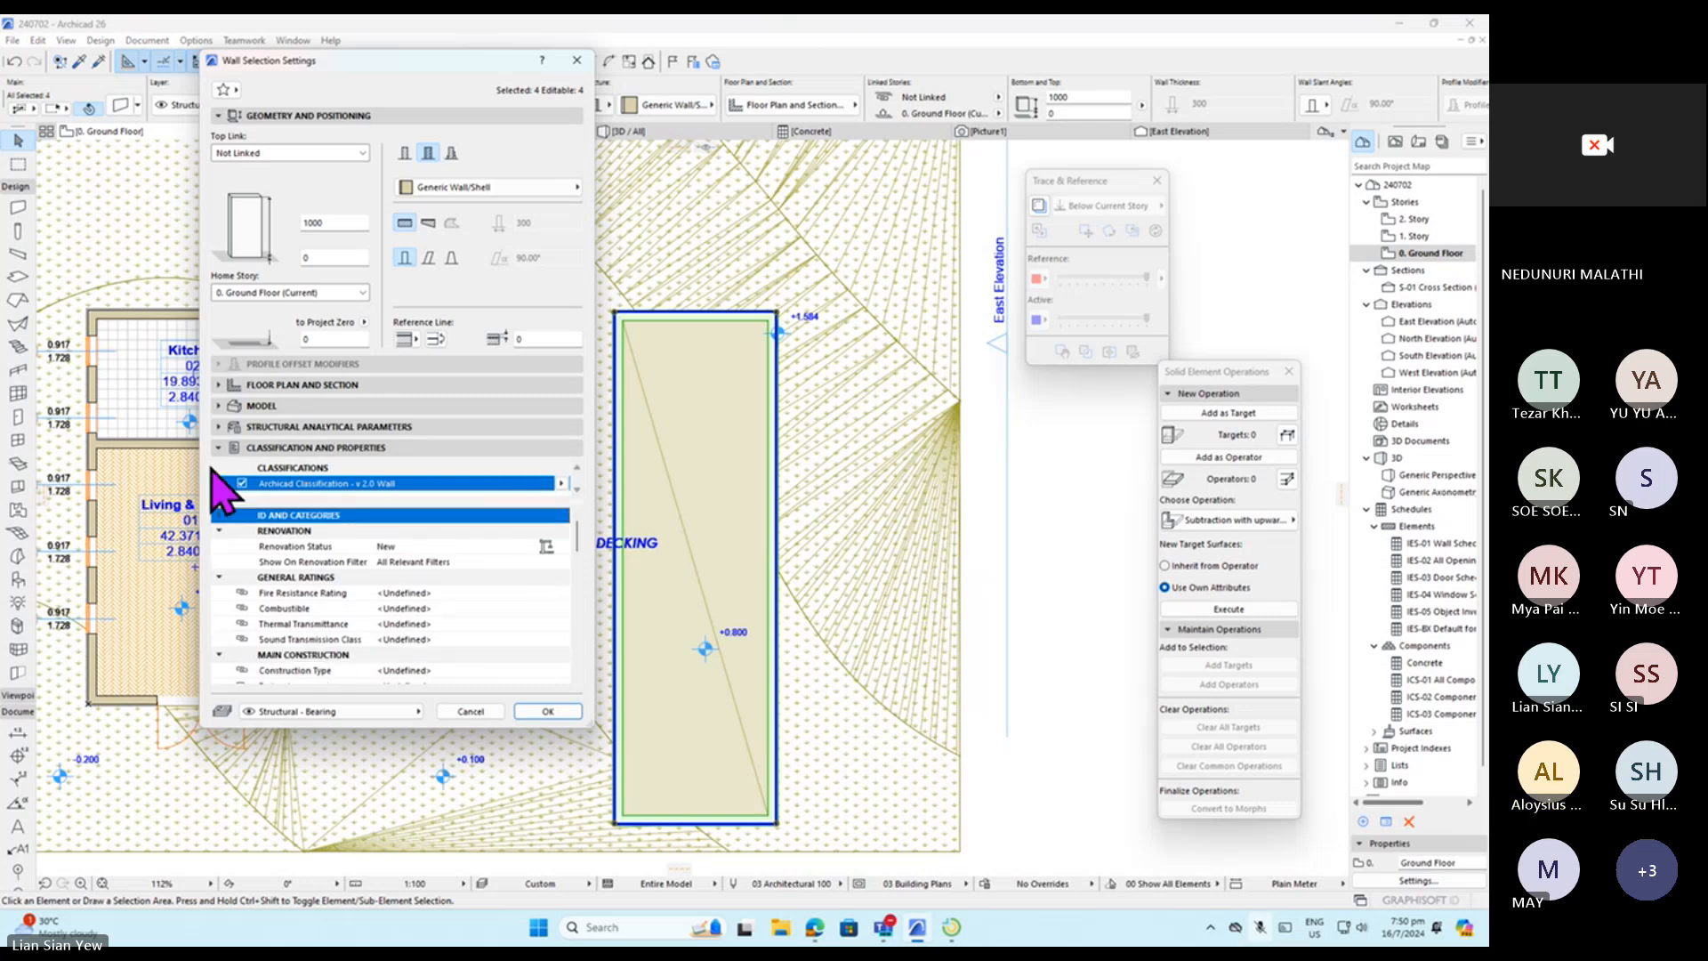
pyautogui.click(227, 428)
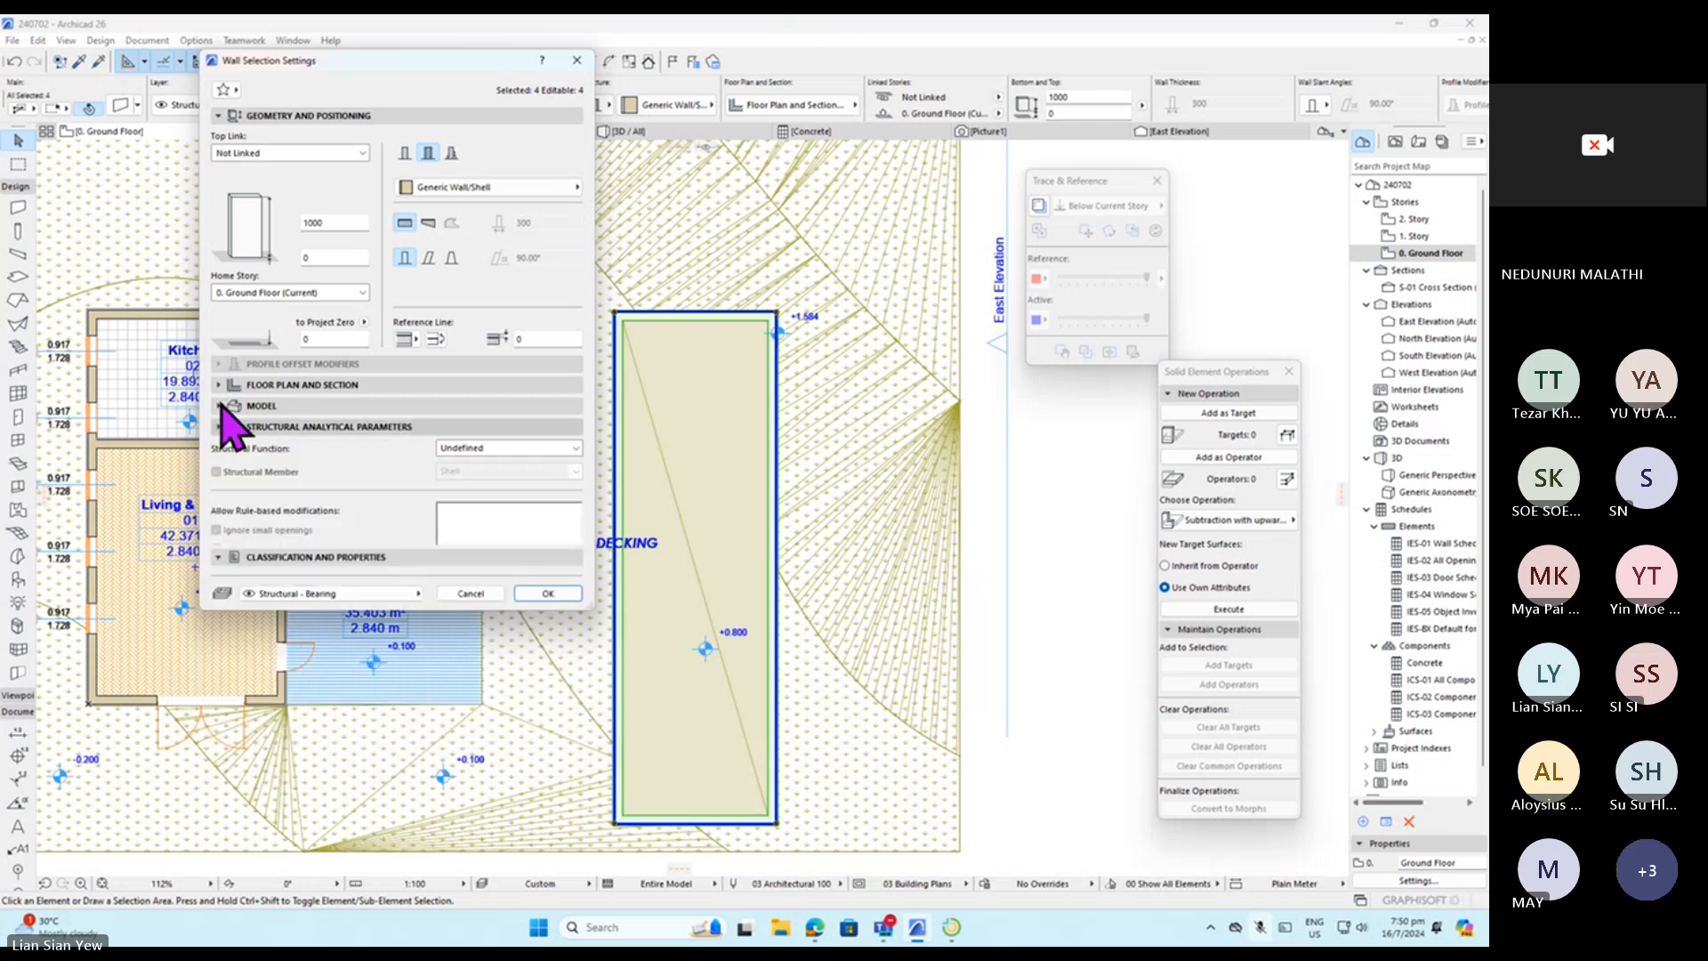
pyautogui.click(577, 59)
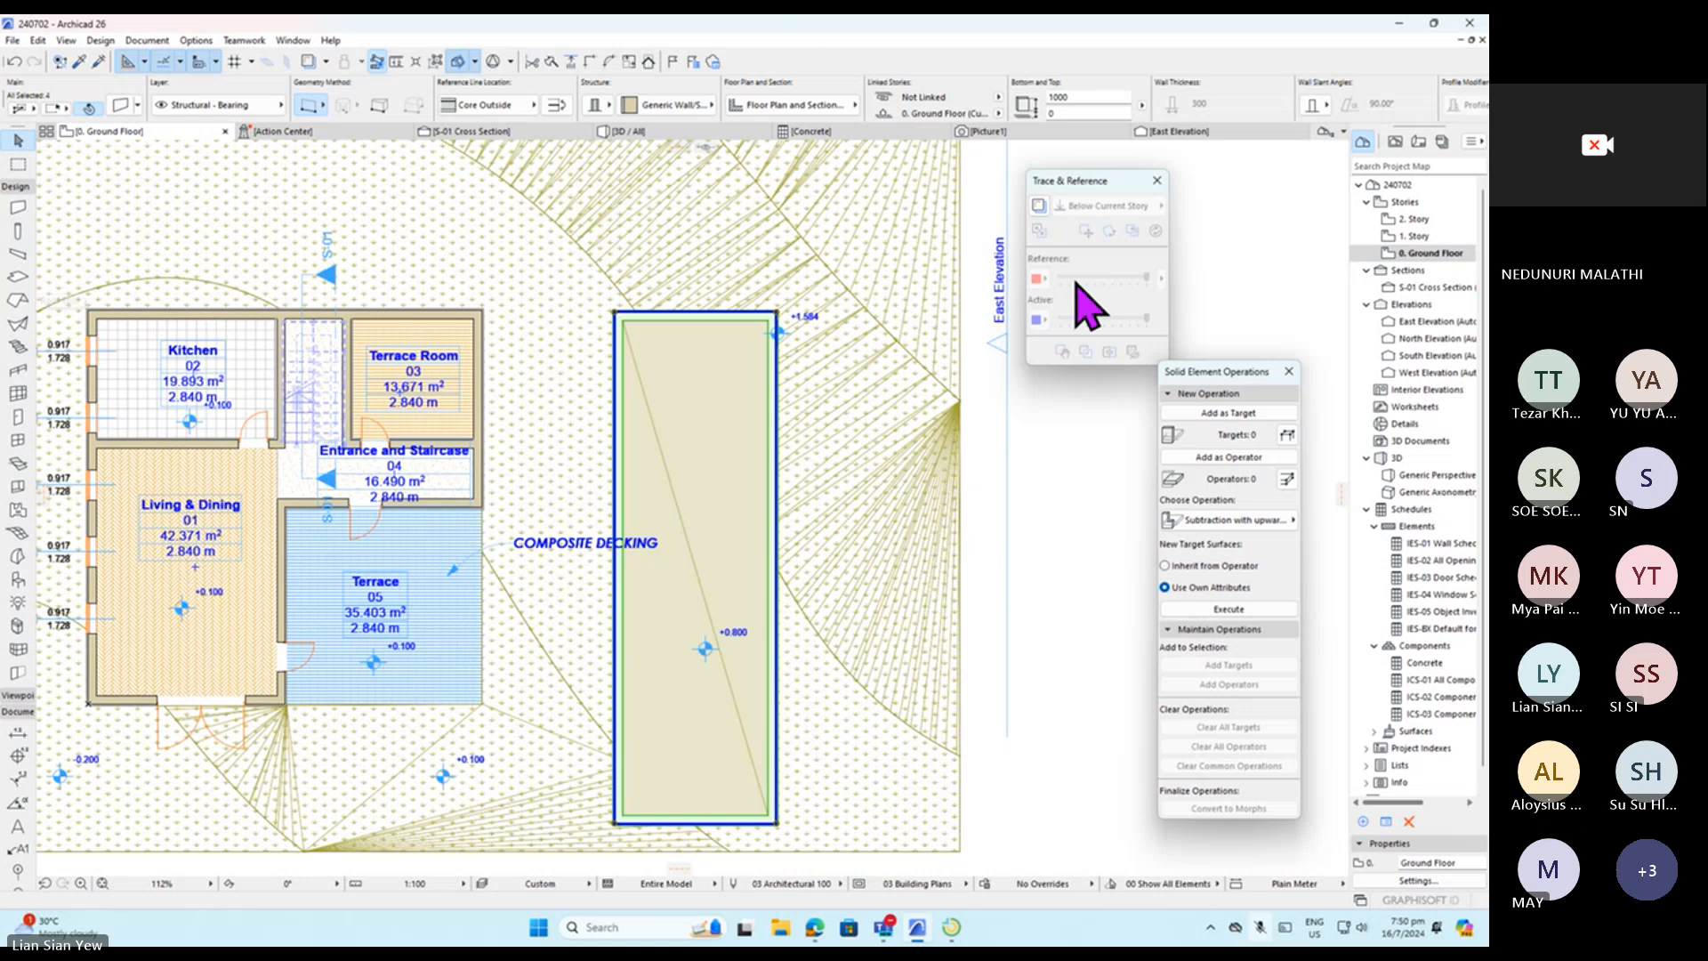
# Return to the Concrete schedule and change the connector after the Element Type criterion to "or" in its scheme settings.
pyautogui.click(1426, 664)
pyautogui.doubleClick(1424, 663)
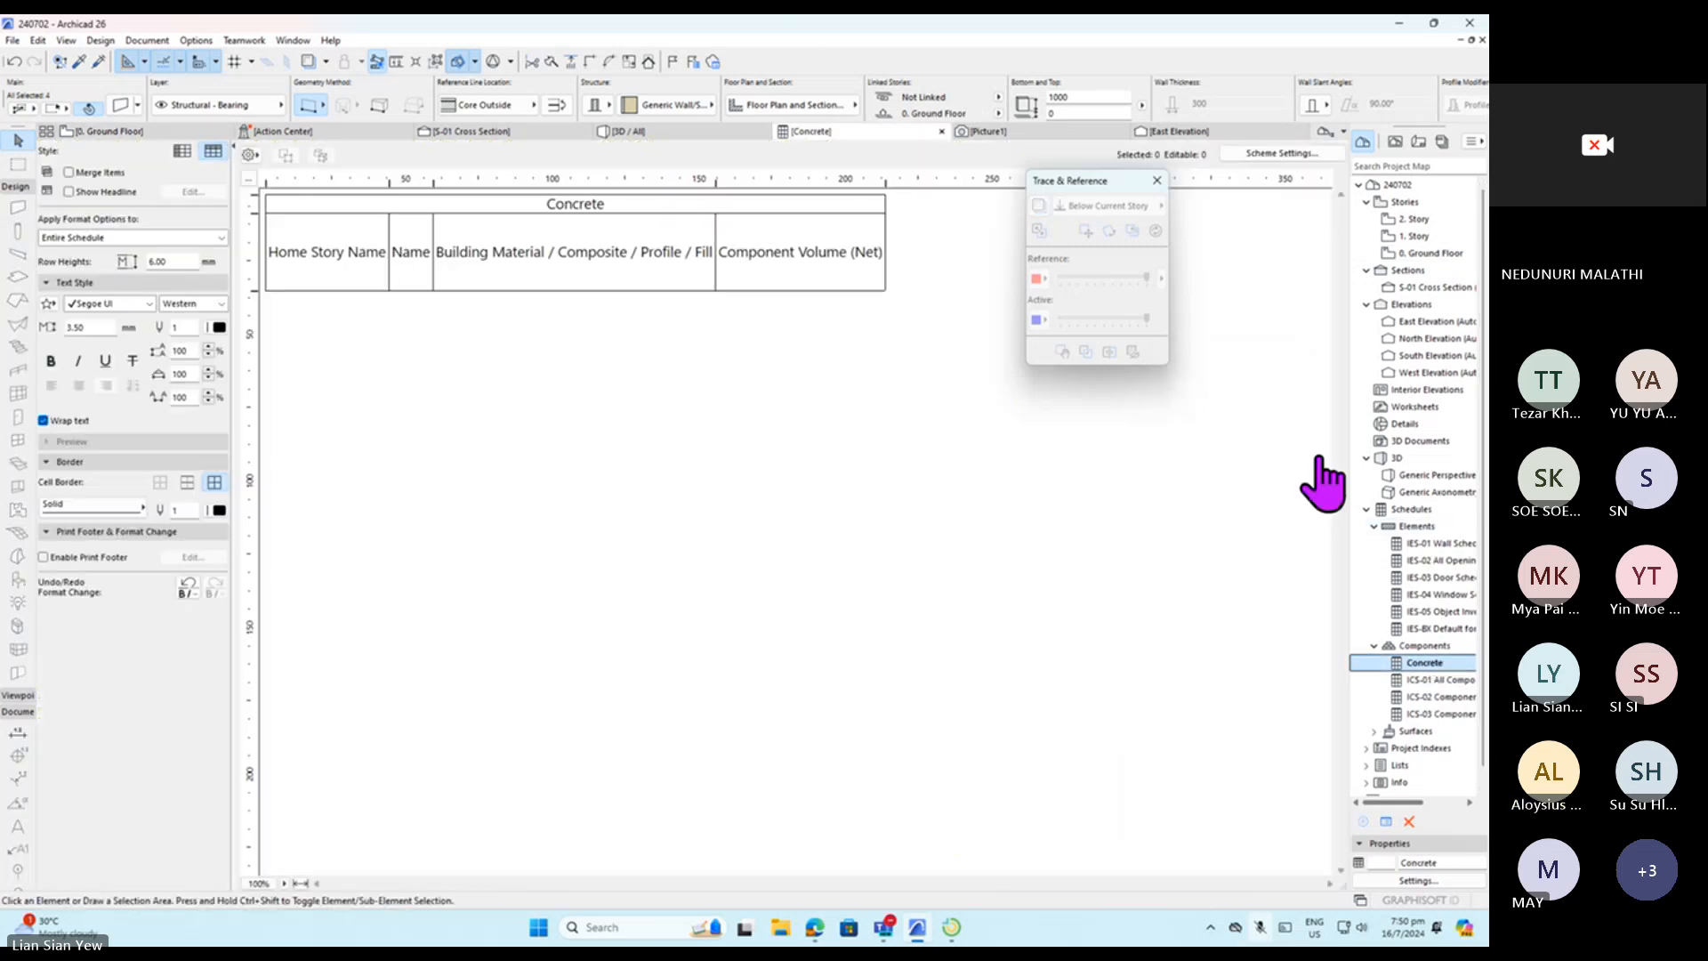
pyautogui.click(1304, 155)
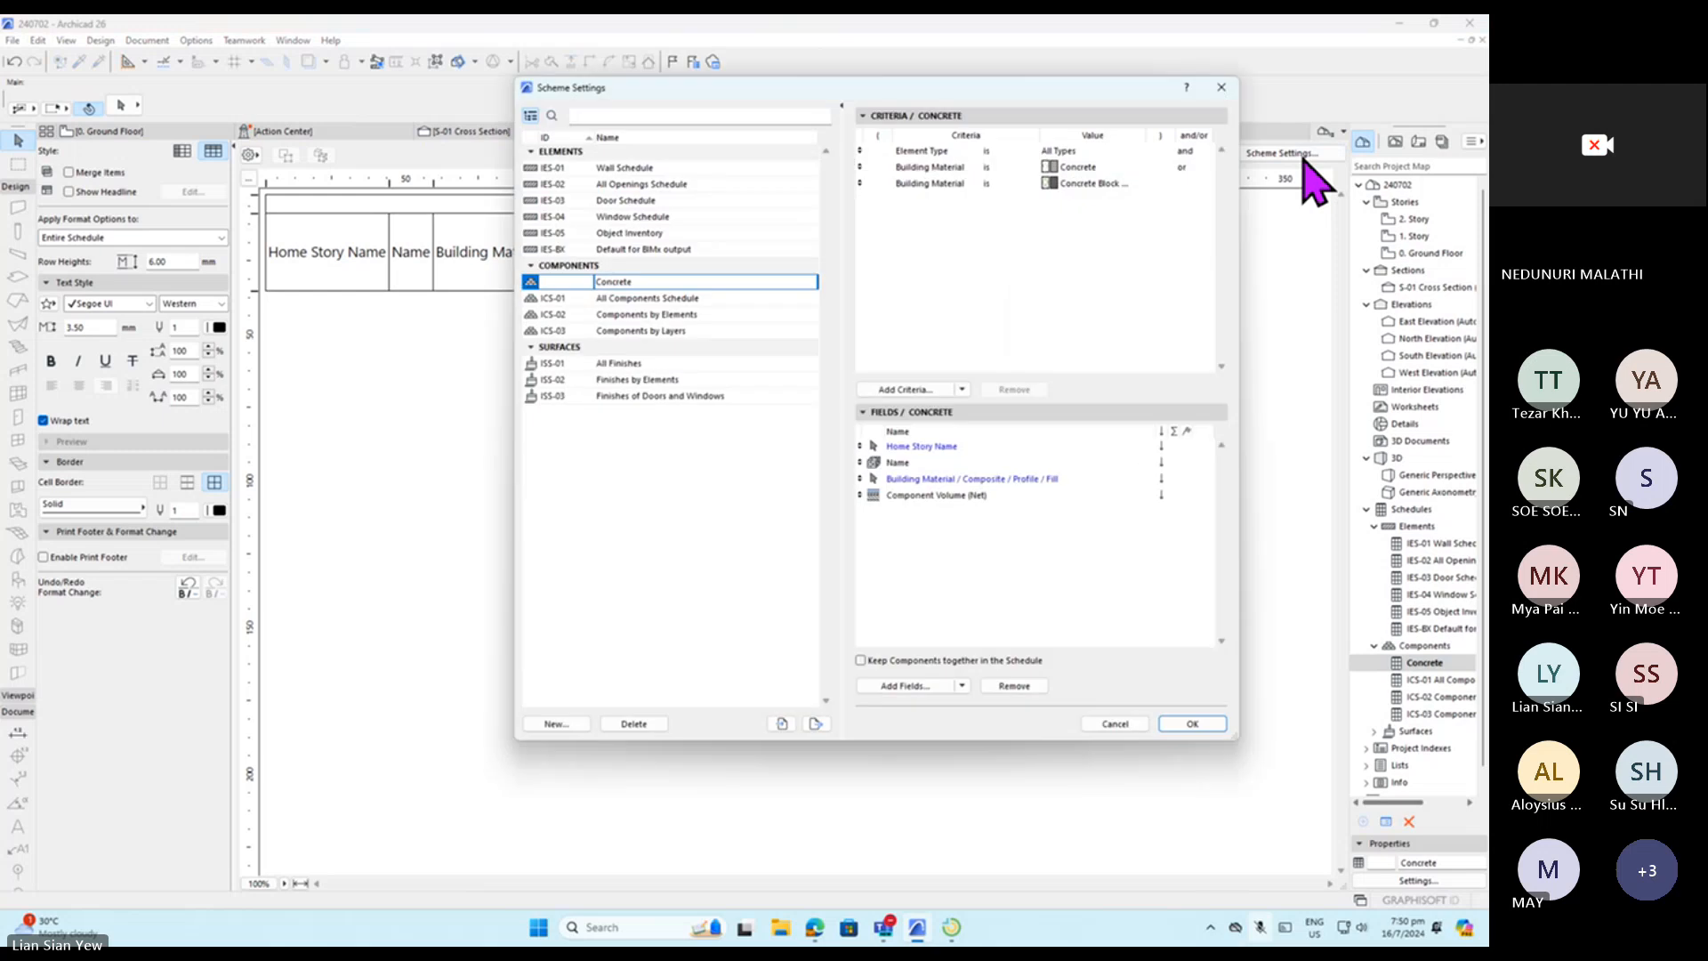
pyautogui.click(1190, 151)
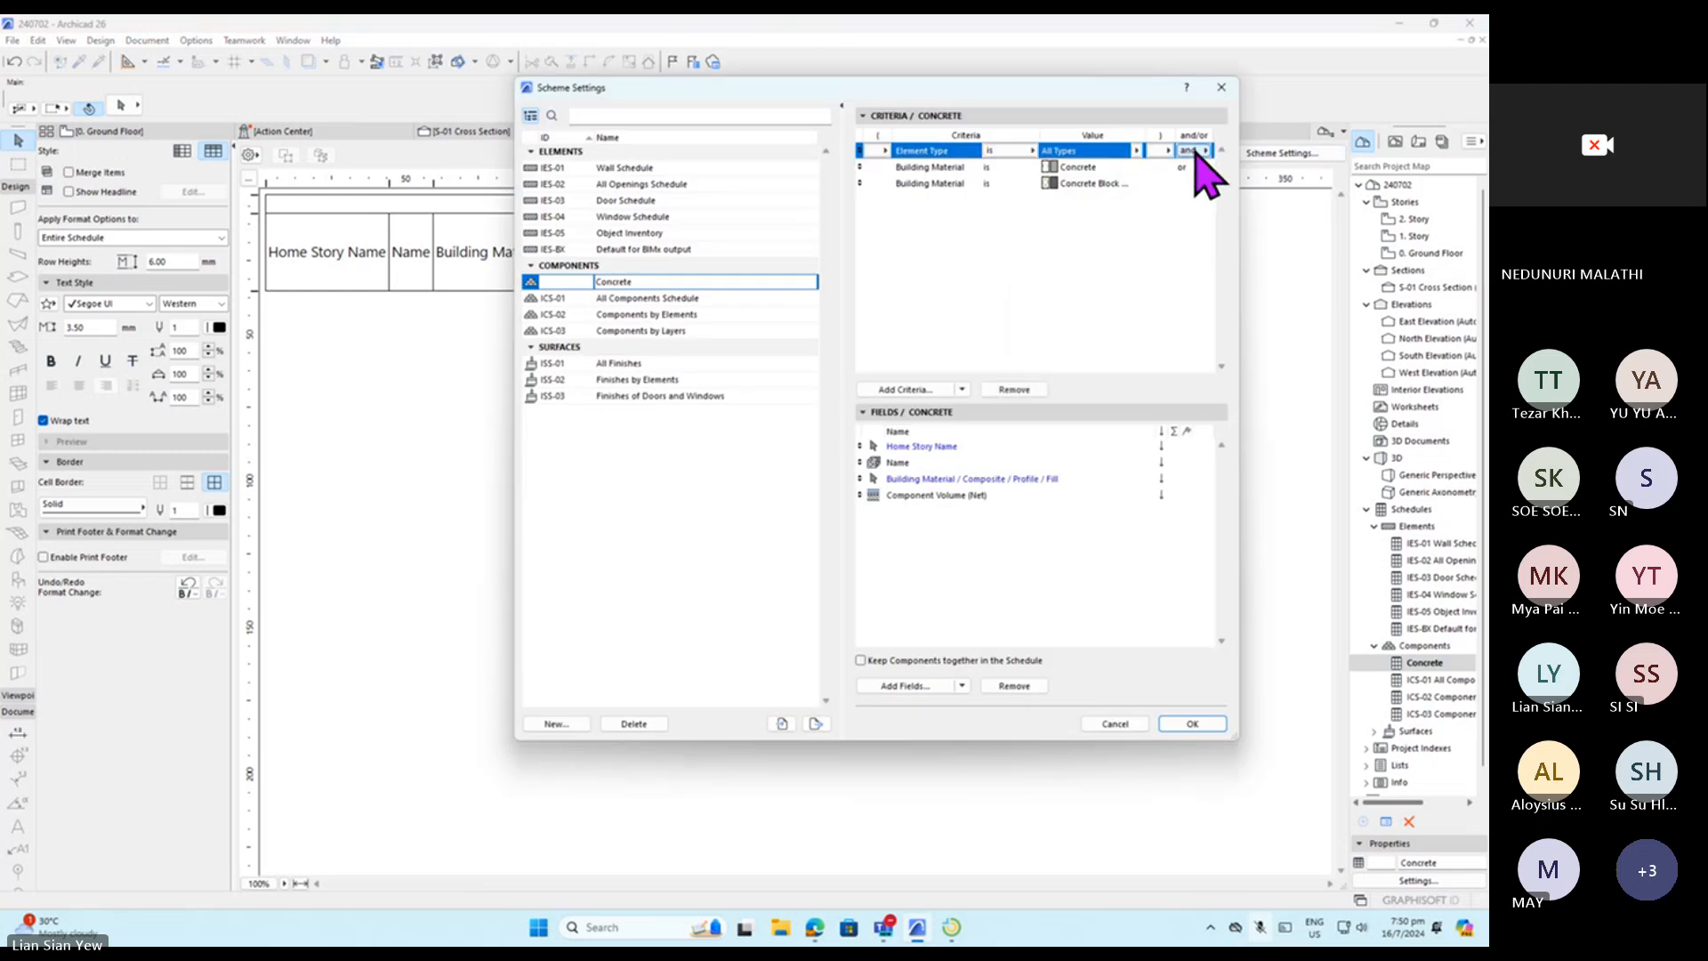
pyautogui.click(1206, 150)
pyautogui.click(1233, 163)
pyautogui.click(1192, 724)
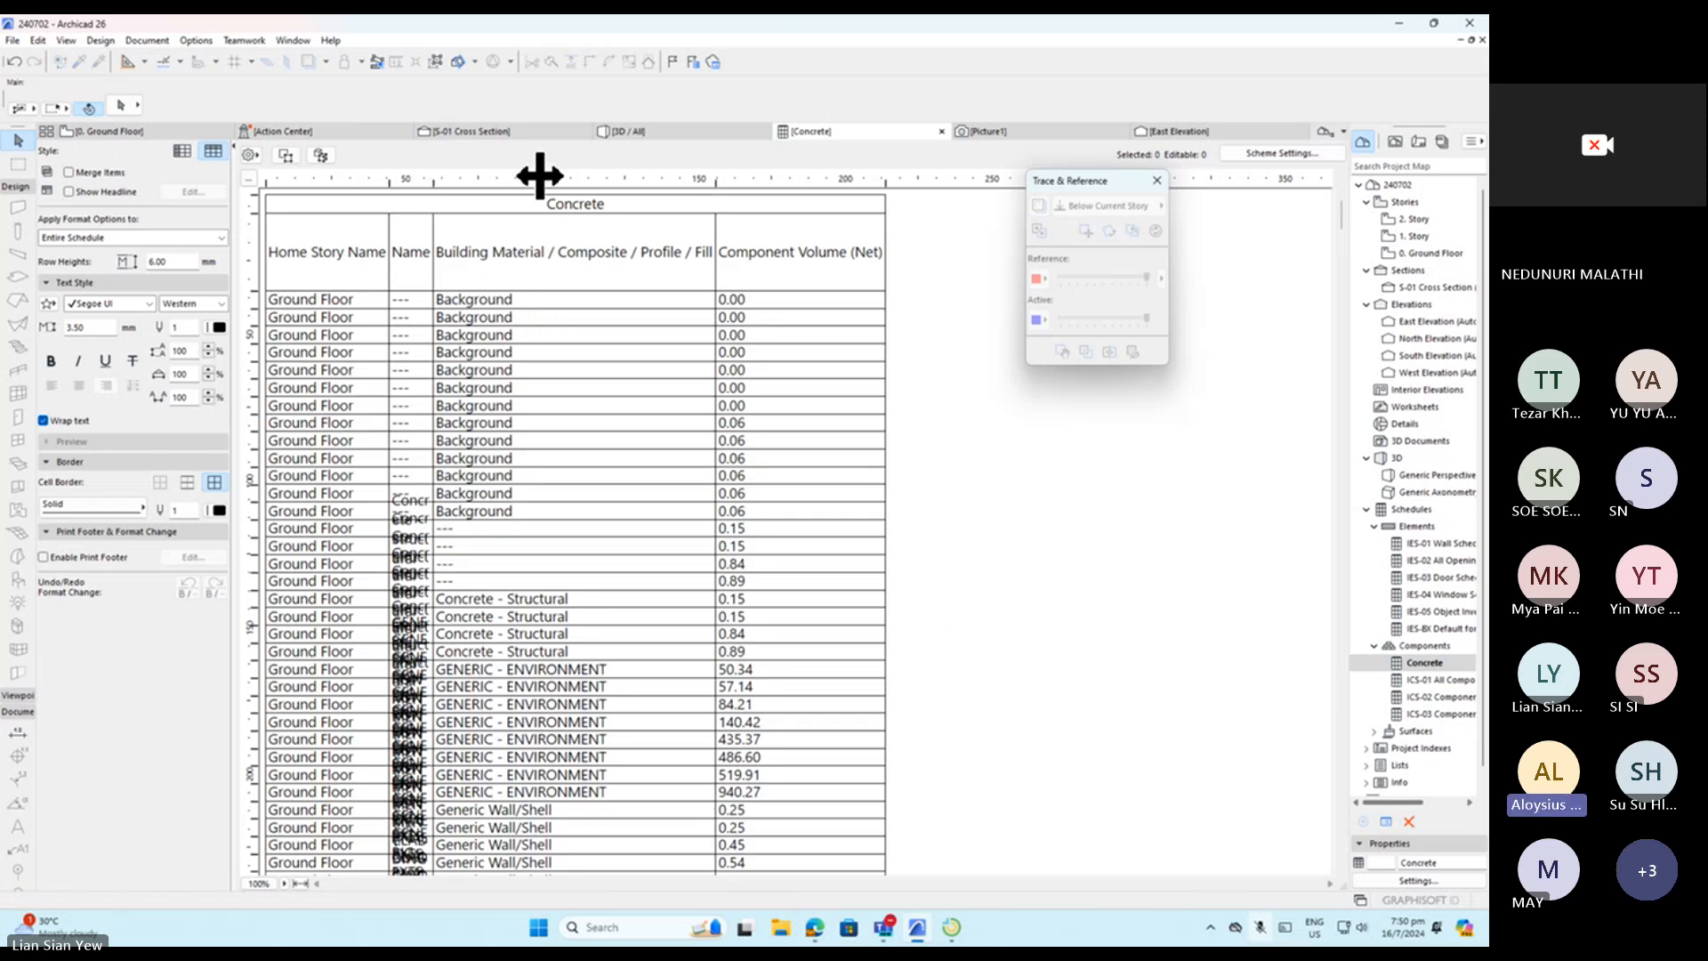
# Widen the Name column of the Concrete schedule to make room for the building material names.
pyautogui.moveTo(433, 178); pyautogui.dragTo(553, 180)
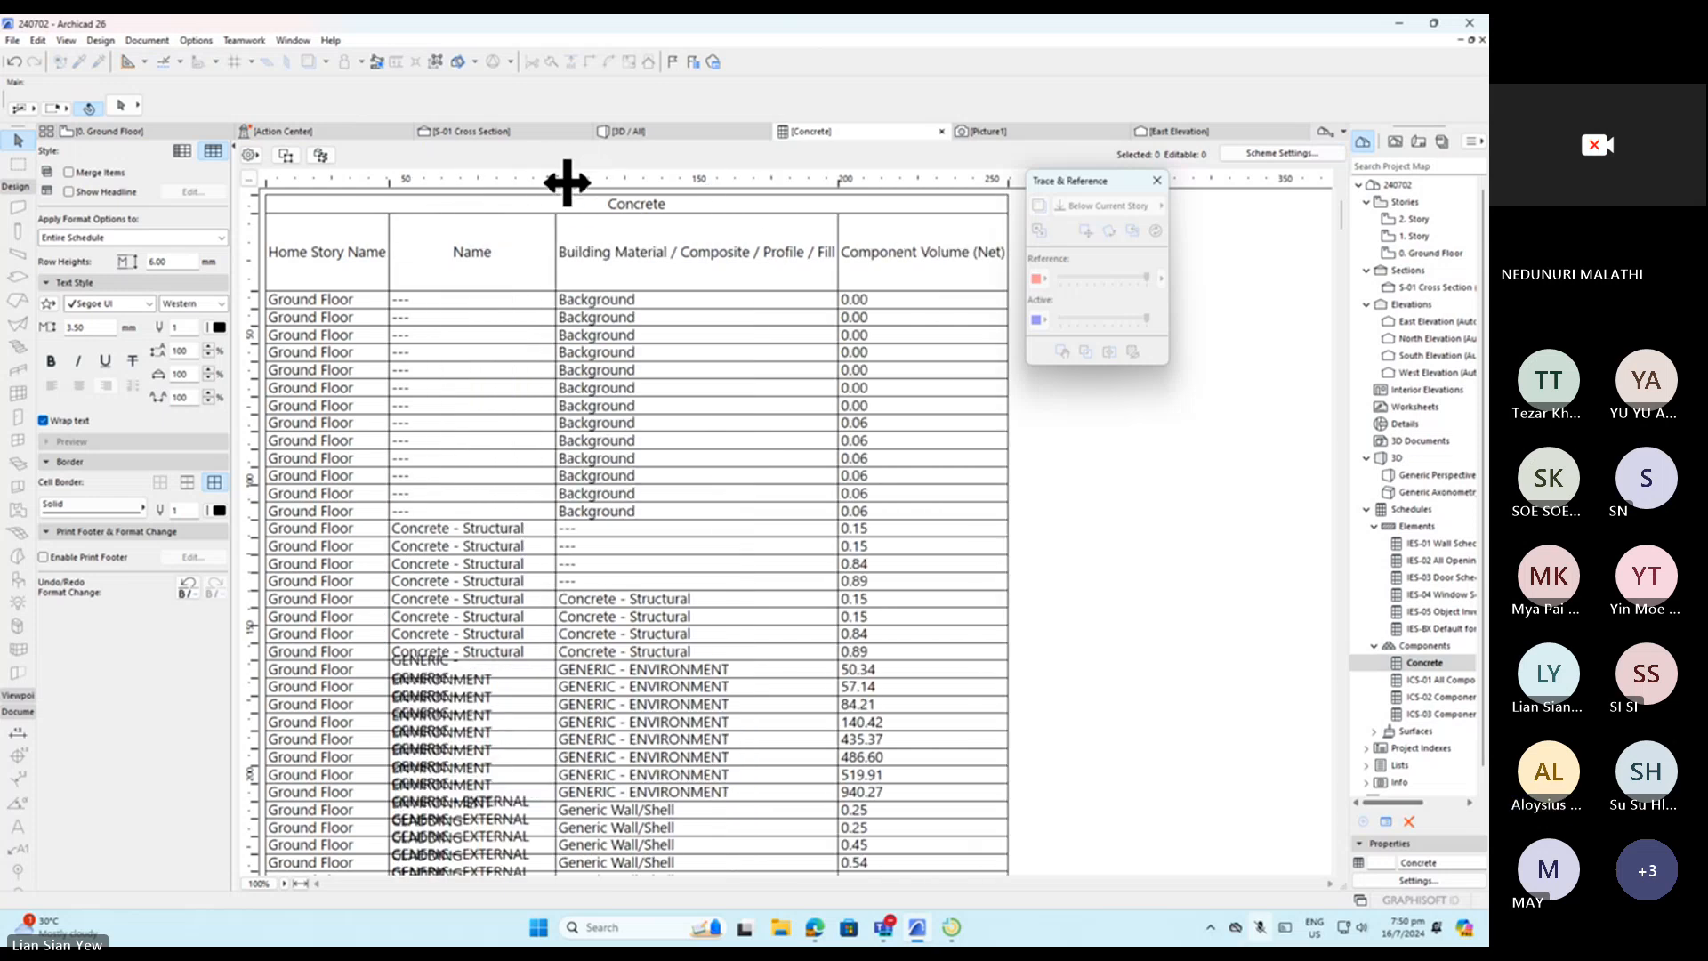
# Resize all columns and rows of the Concrete schedule to fit their content.
pyautogui.click(252, 180)
pyautogui.click(790, 345)
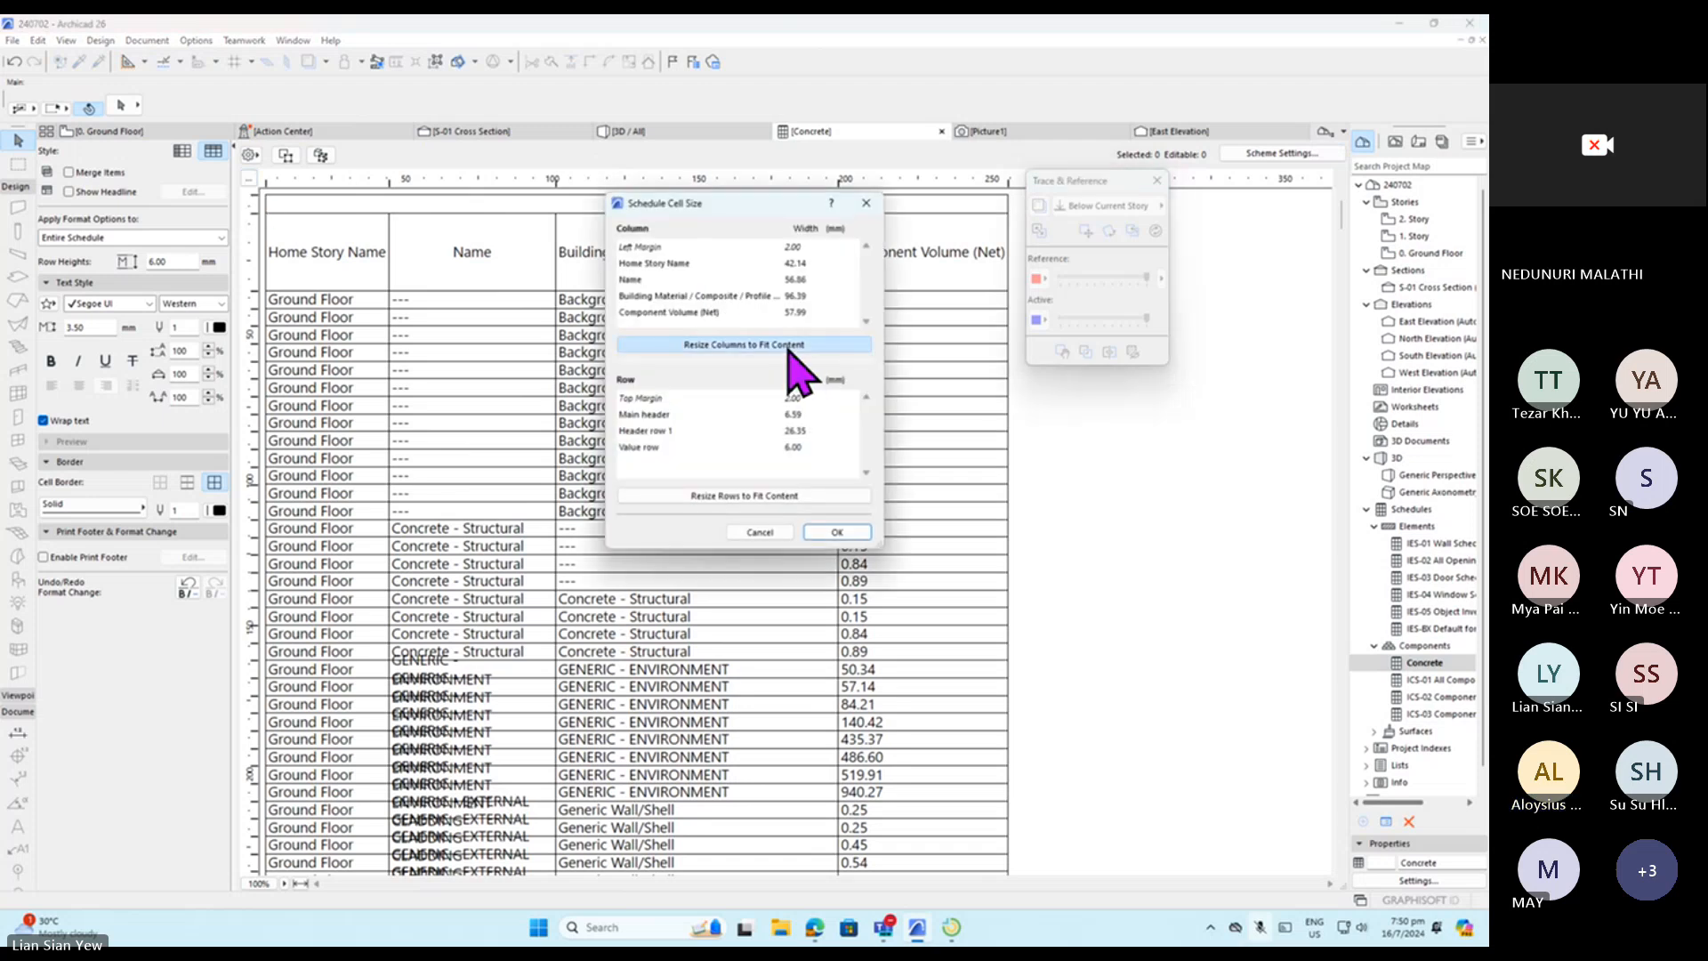
pyautogui.click(783, 496)
pyautogui.click(820, 532)
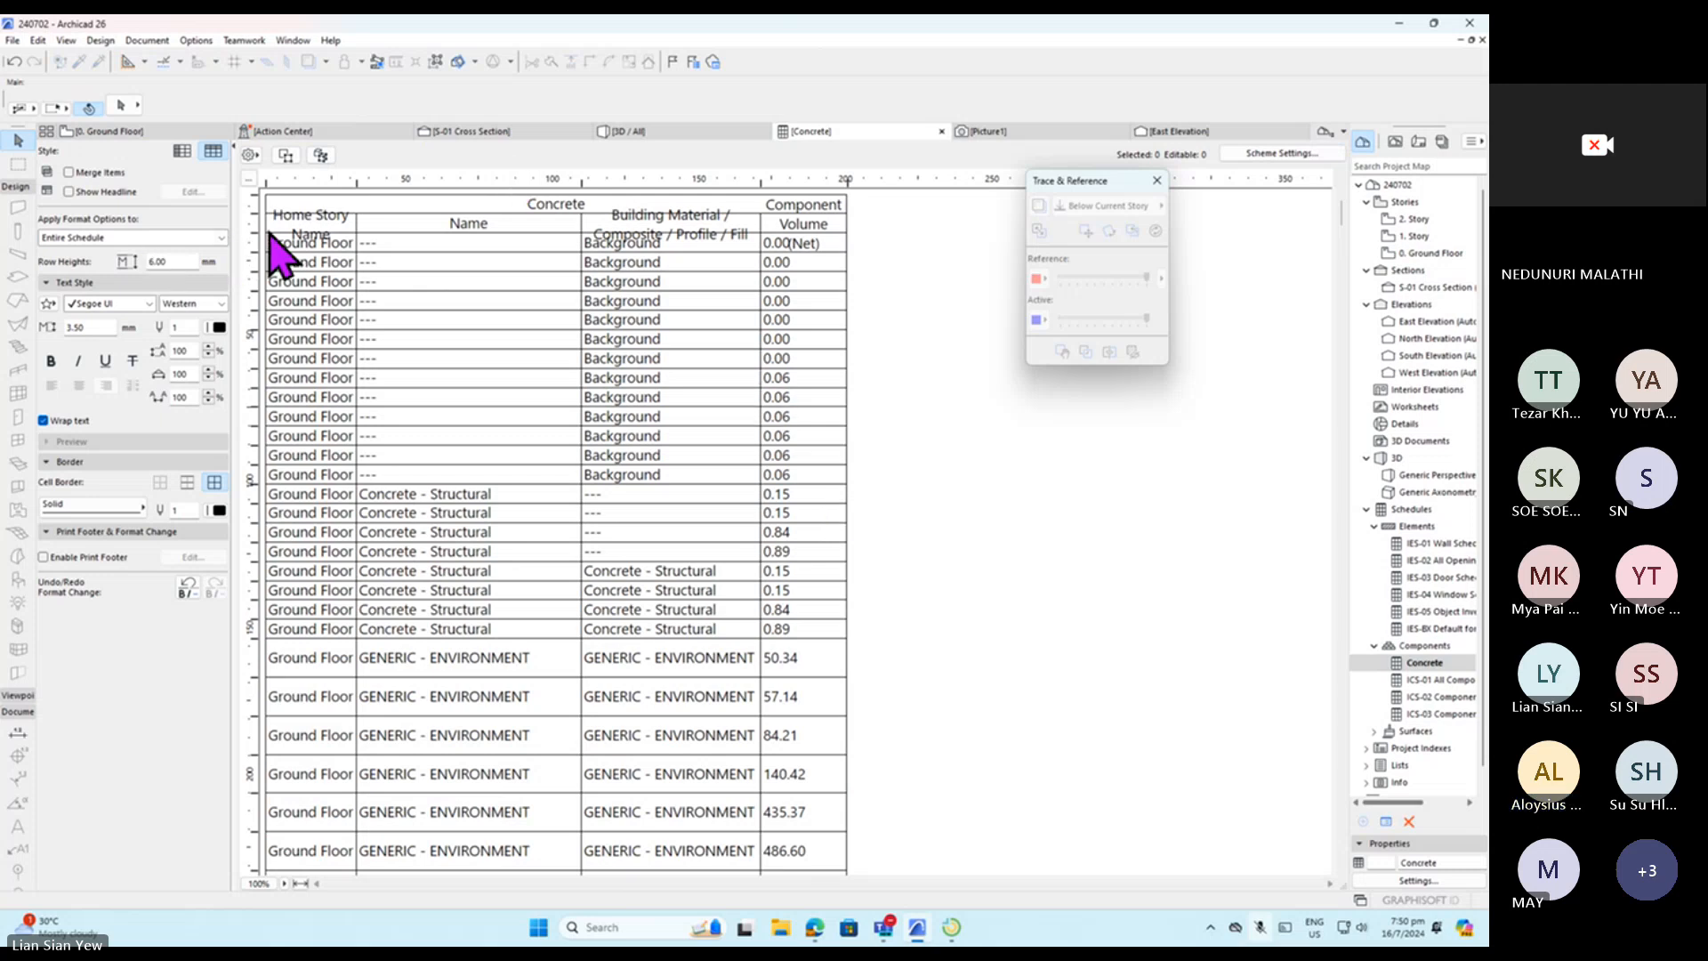
# Increase the height of the Concrete schedule's header row so the three-line Component Volume (Net) heading fits inside it.
pyautogui.moveTo(250, 233); pyautogui.dragTo(253, 253)
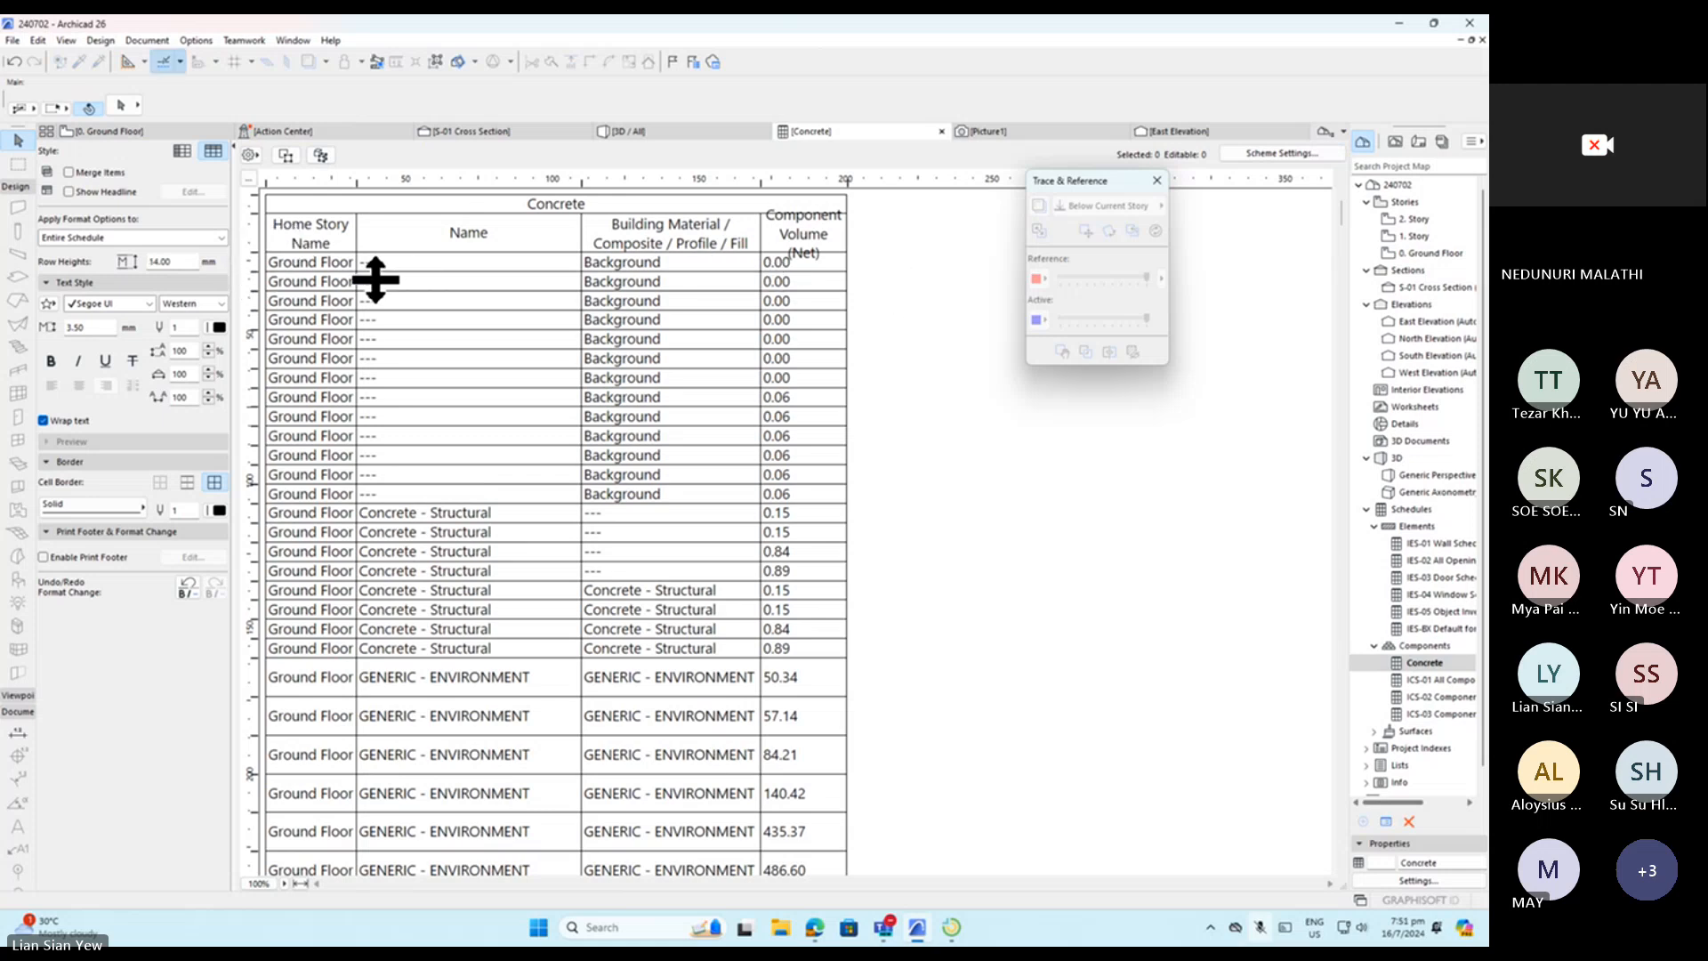
pyautogui.scroll(-5, 742, 508)
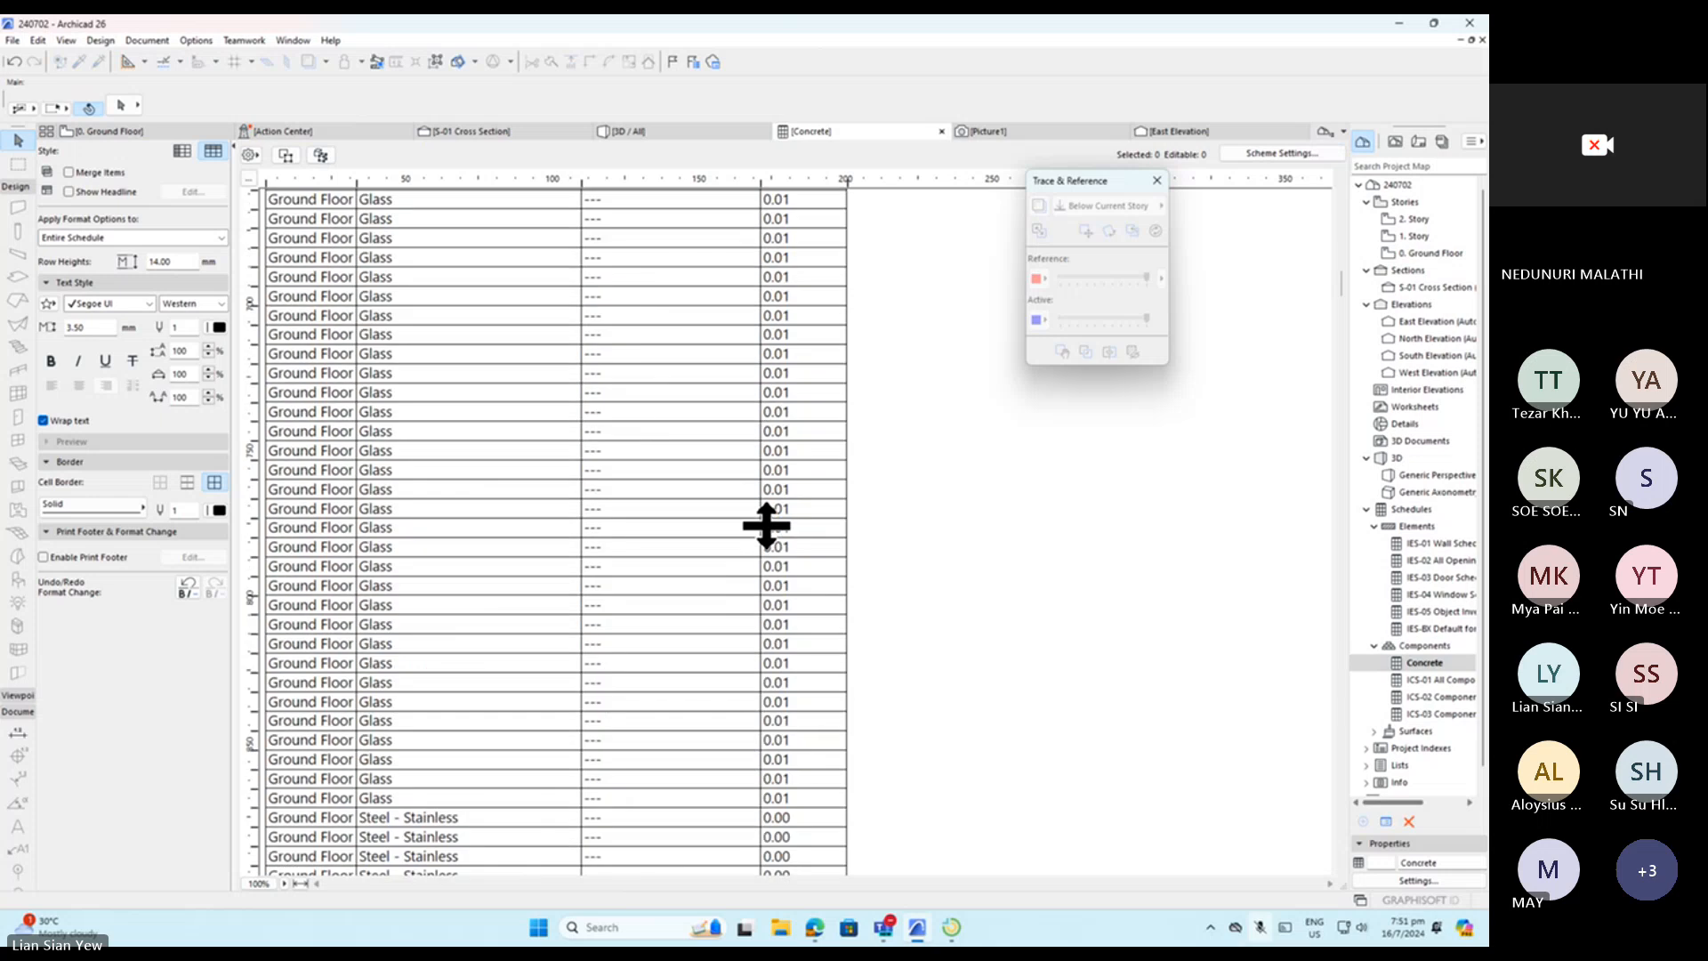
pyautogui.scroll(5, 741, 508)
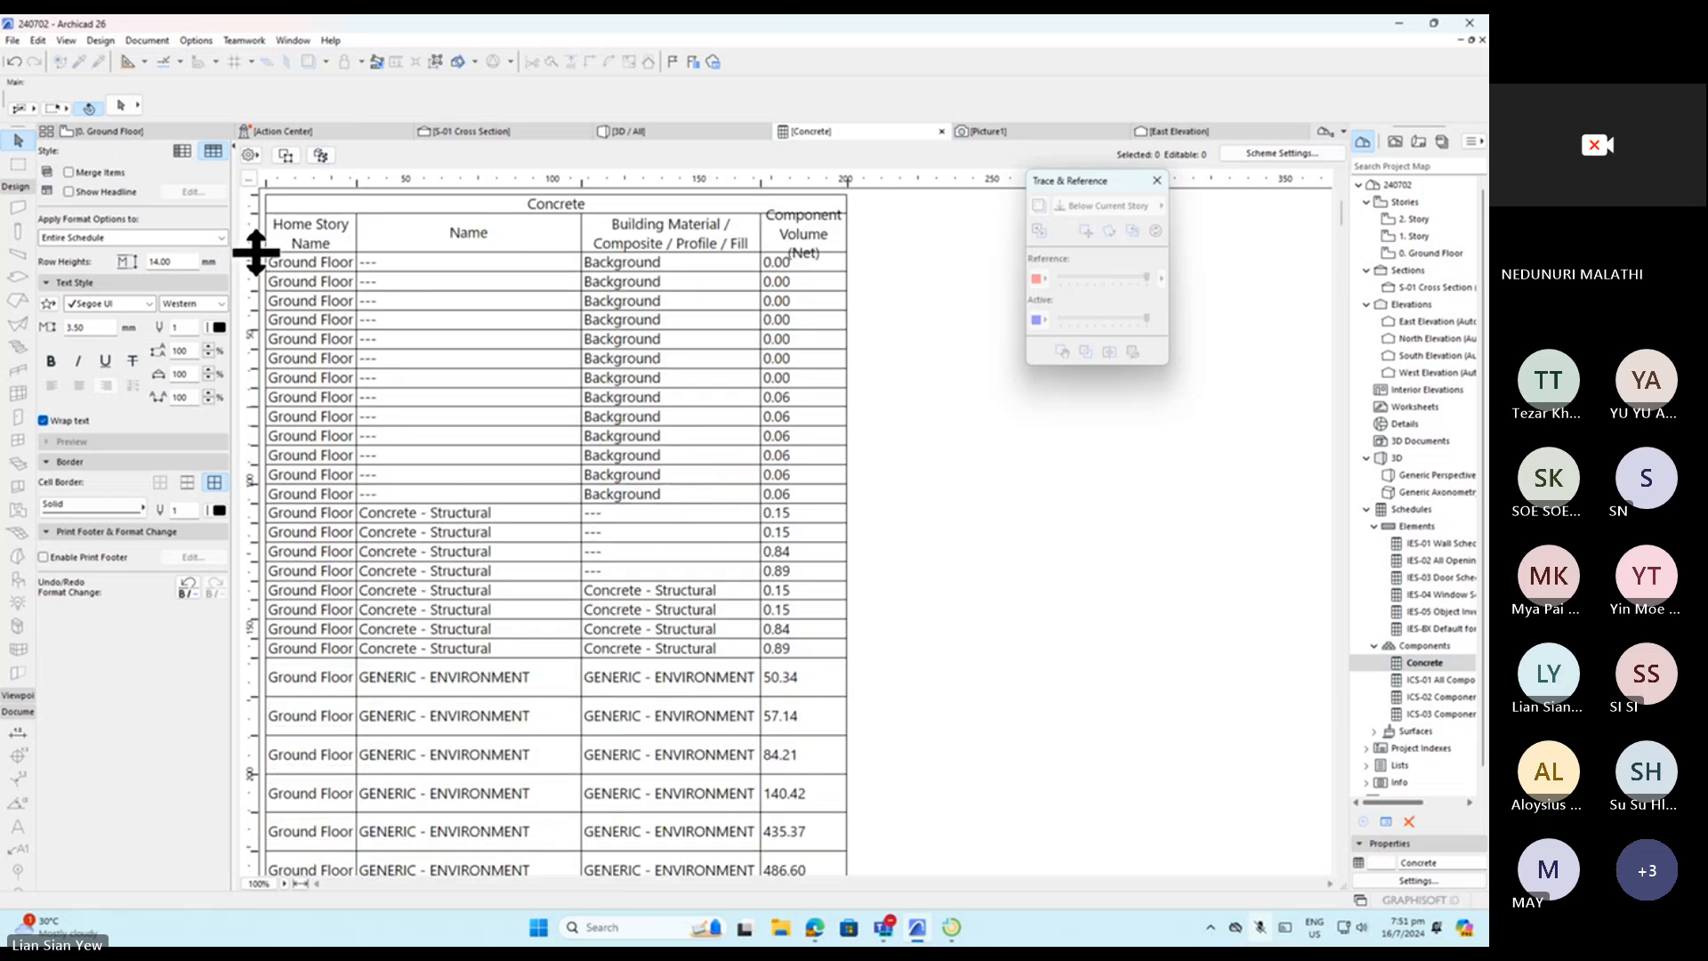
pyautogui.moveTo(256, 253); pyautogui.dragTo(259, 272)
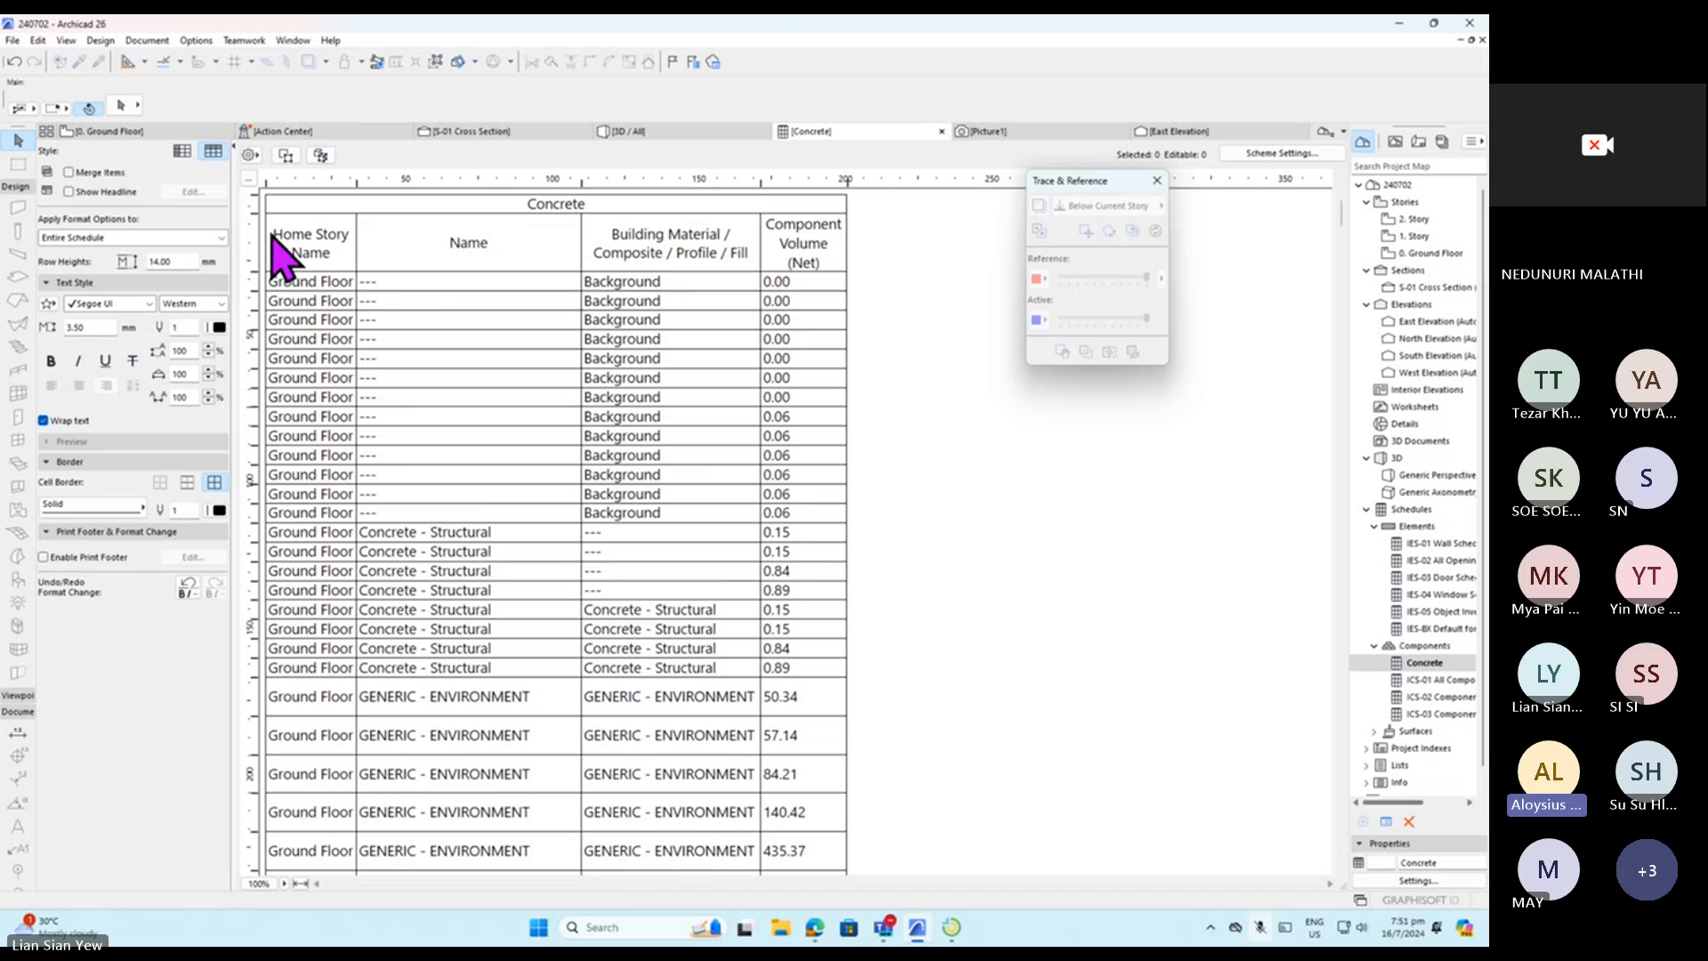
# Compare the Concrete schedule with and without merged items, and leave Merge Items turned on.
pyautogui.click(71, 173)
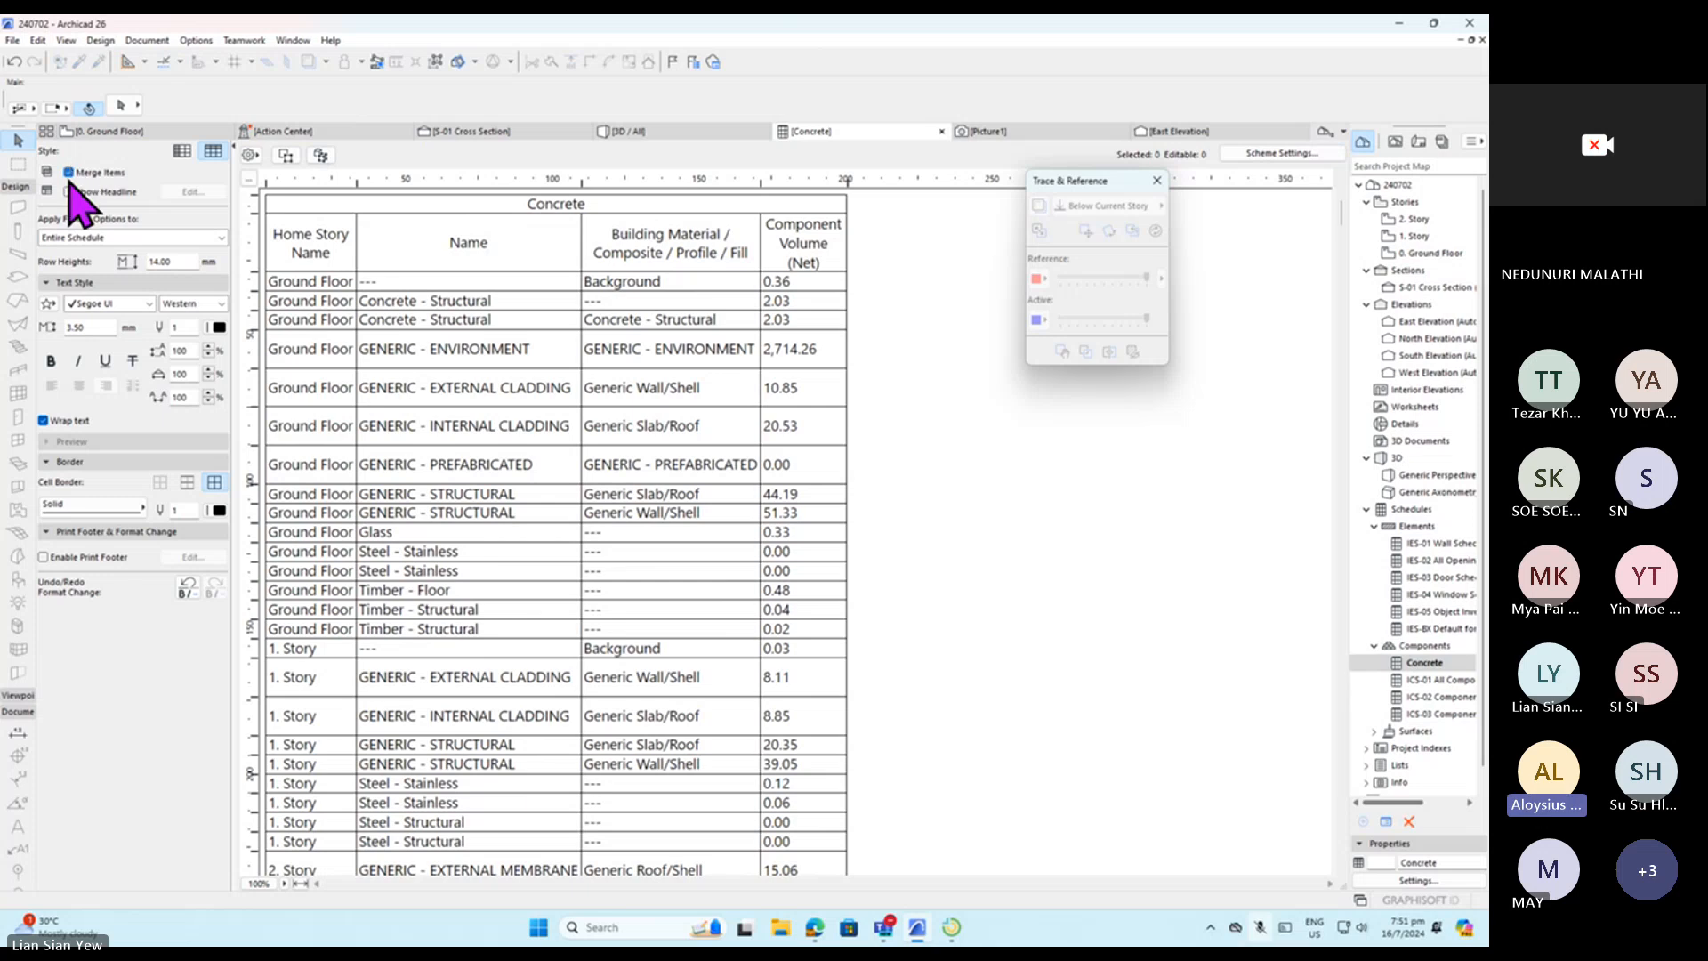
pyautogui.click(69, 173)
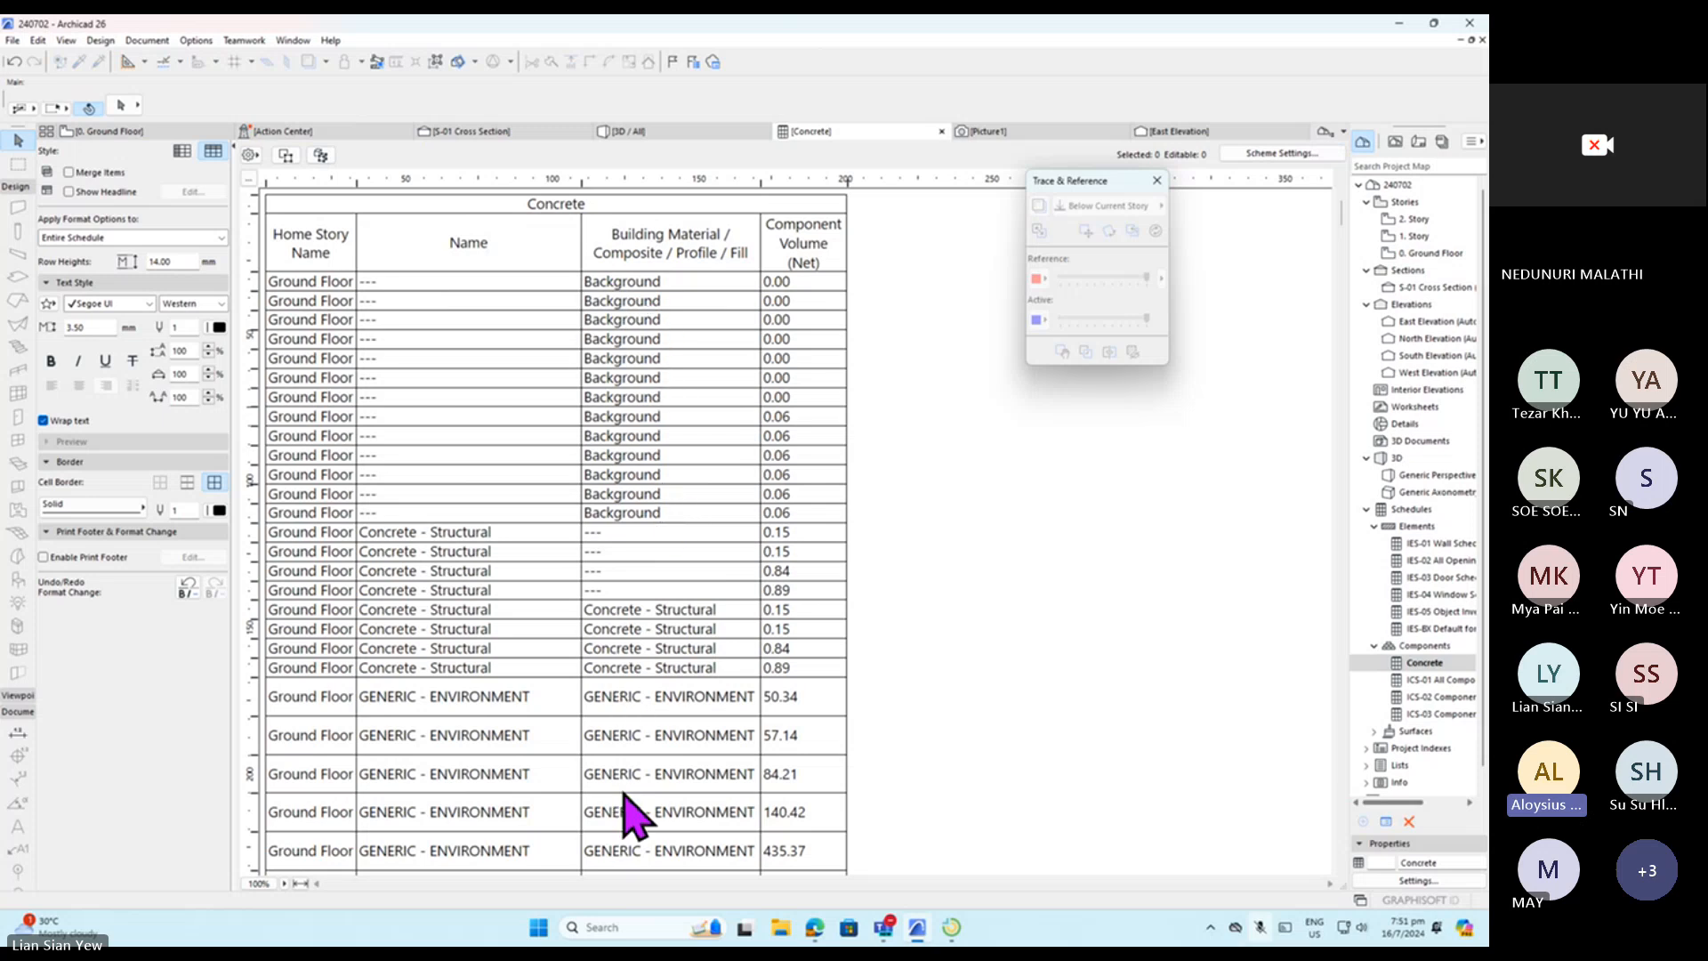
pyautogui.scroll(-10, 632, 774)
pyautogui.scroll(10, 594, 591)
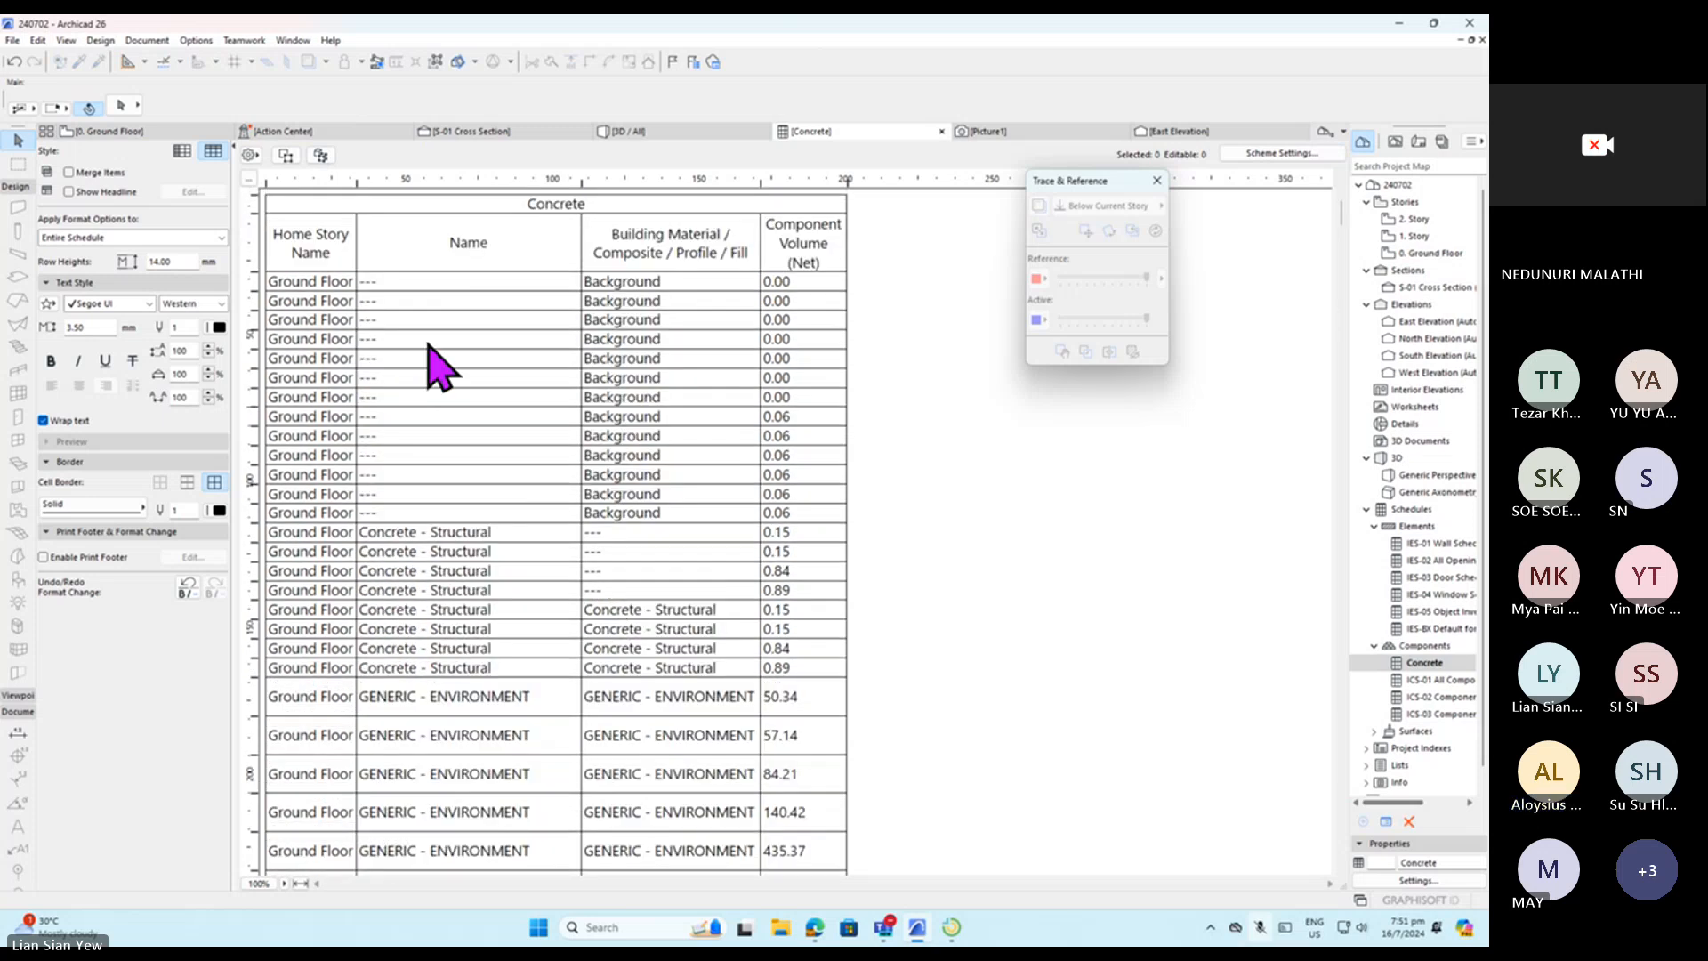
pyautogui.click(76, 172)
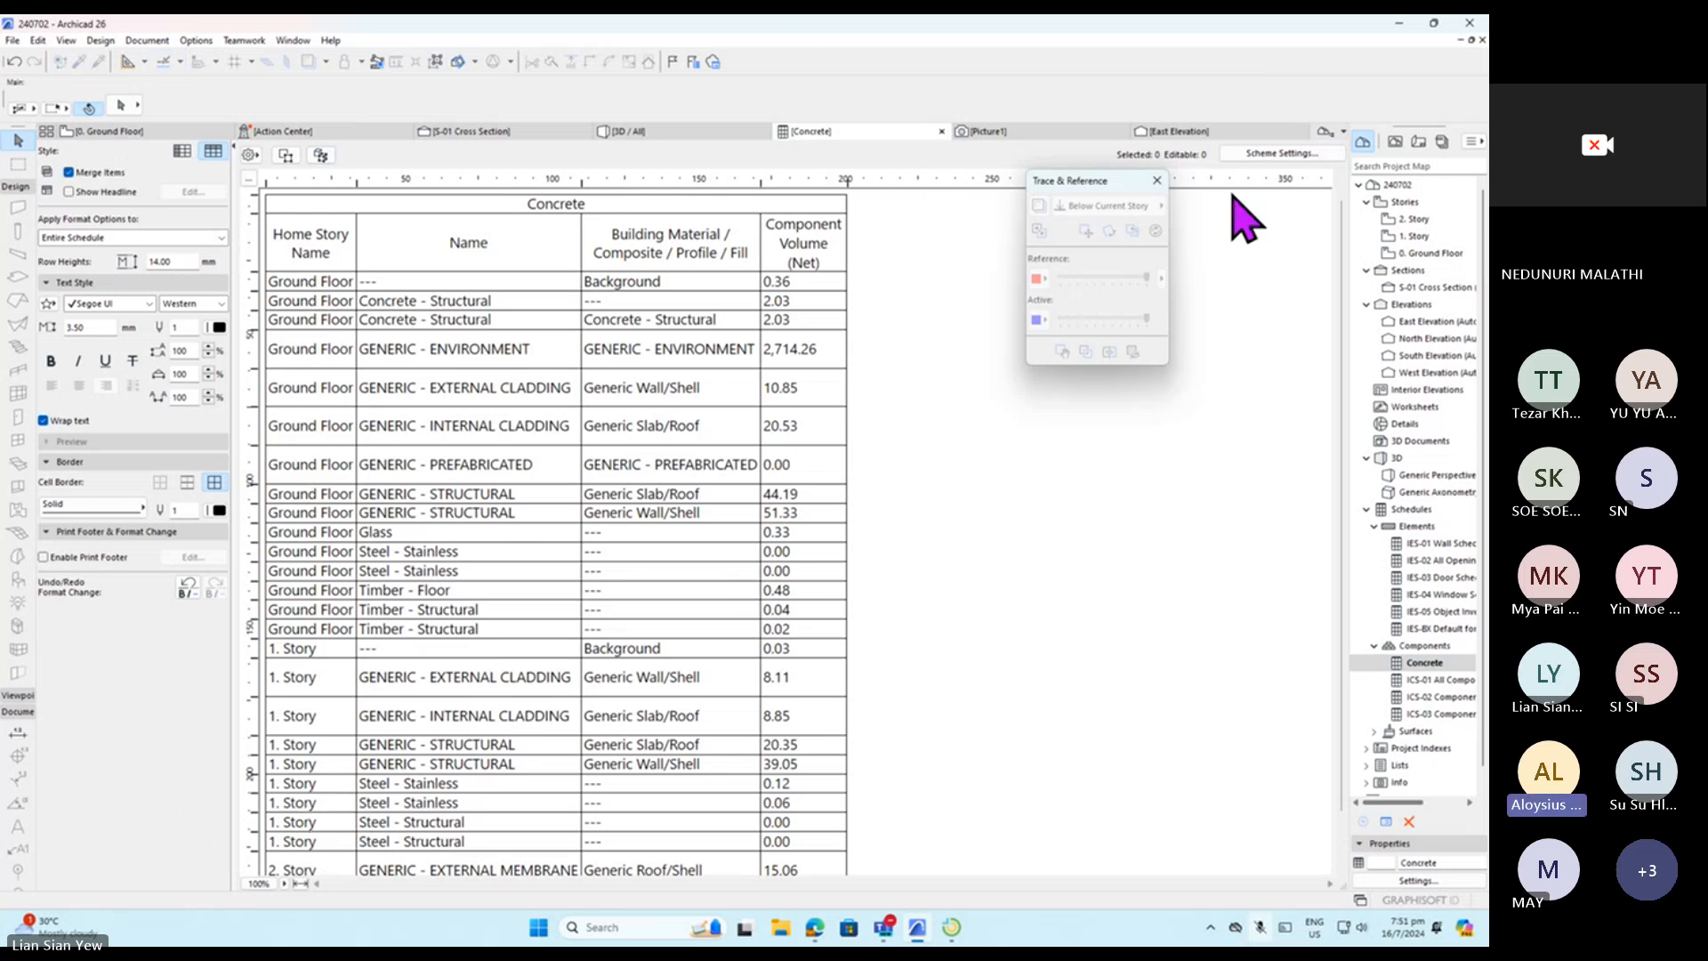
# Change the connector after the Element Type criterion to "and" in the Concrete schedule's scheme settings.
pyautogui.click(1281, 153)
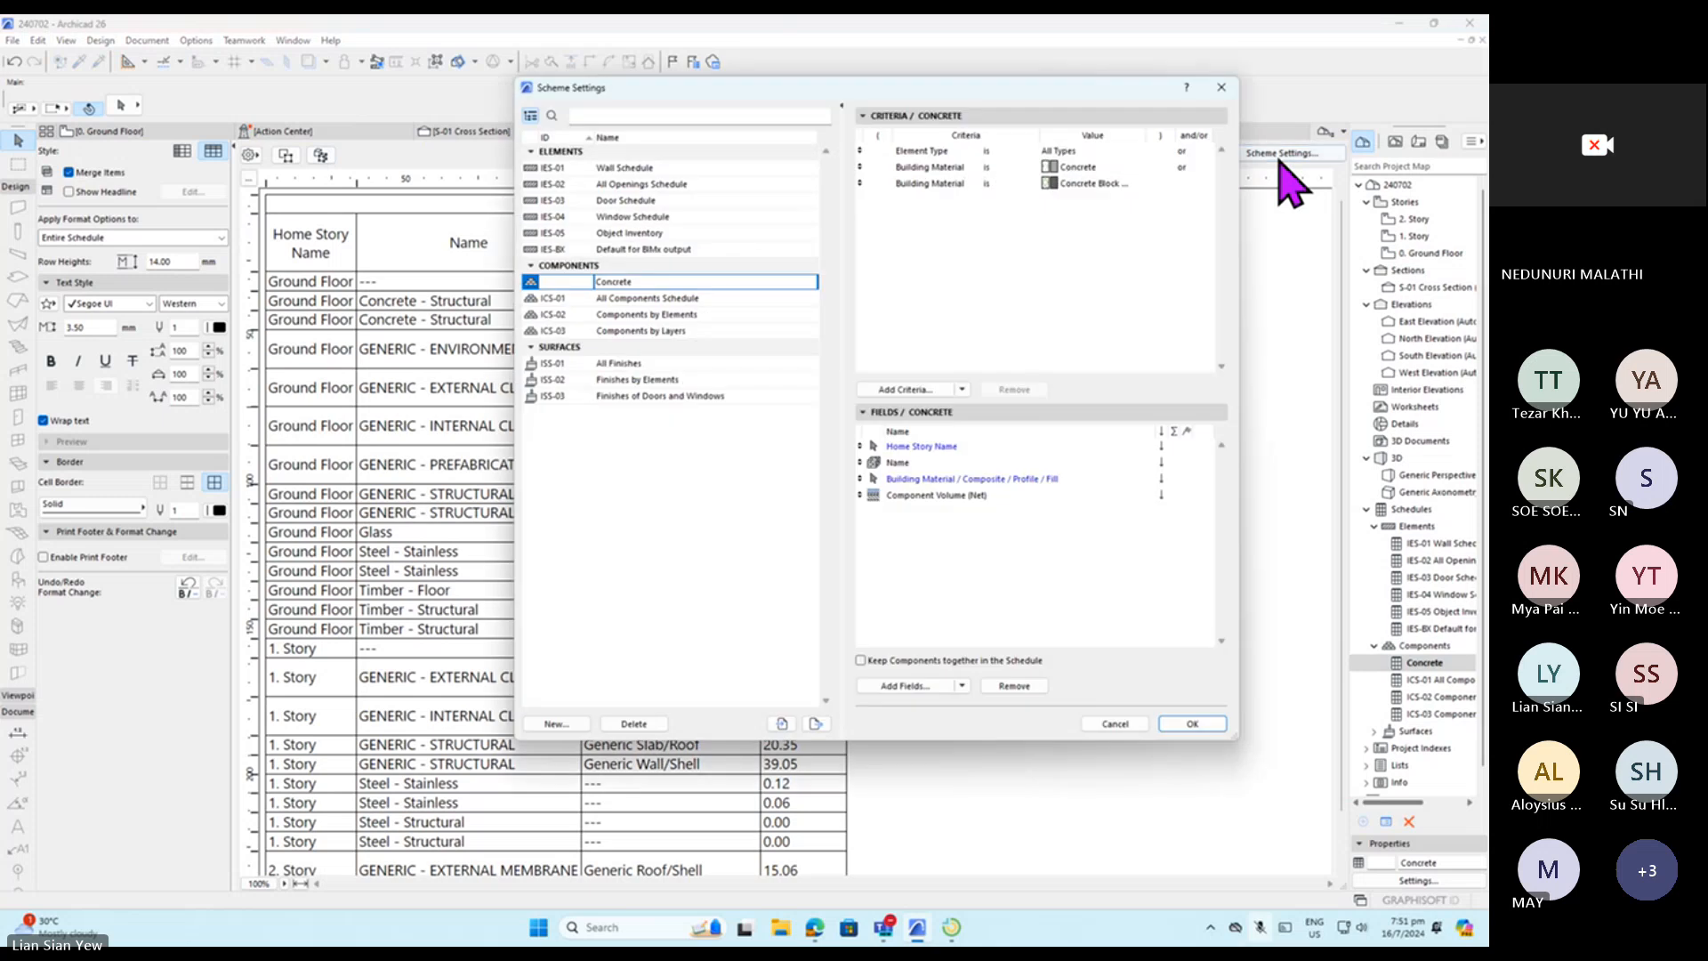
pyautogui.moveTo(1076, 96); pyautogui.dragTo(812, 105)
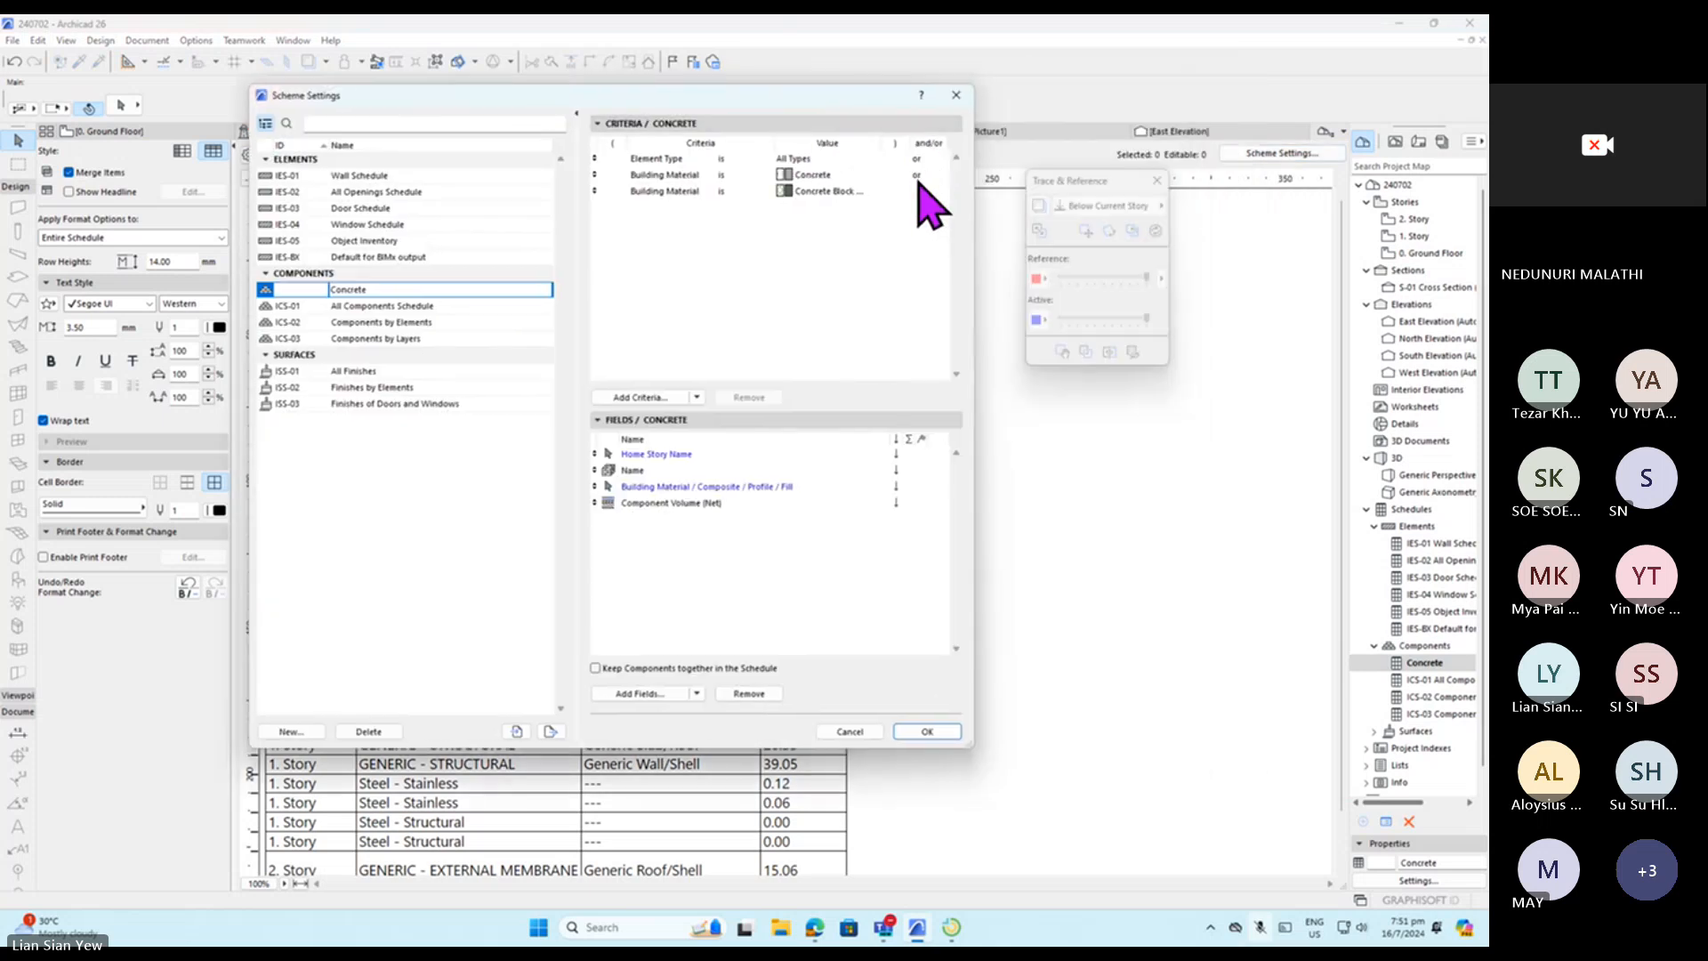
pyautogui.click(920, 160)
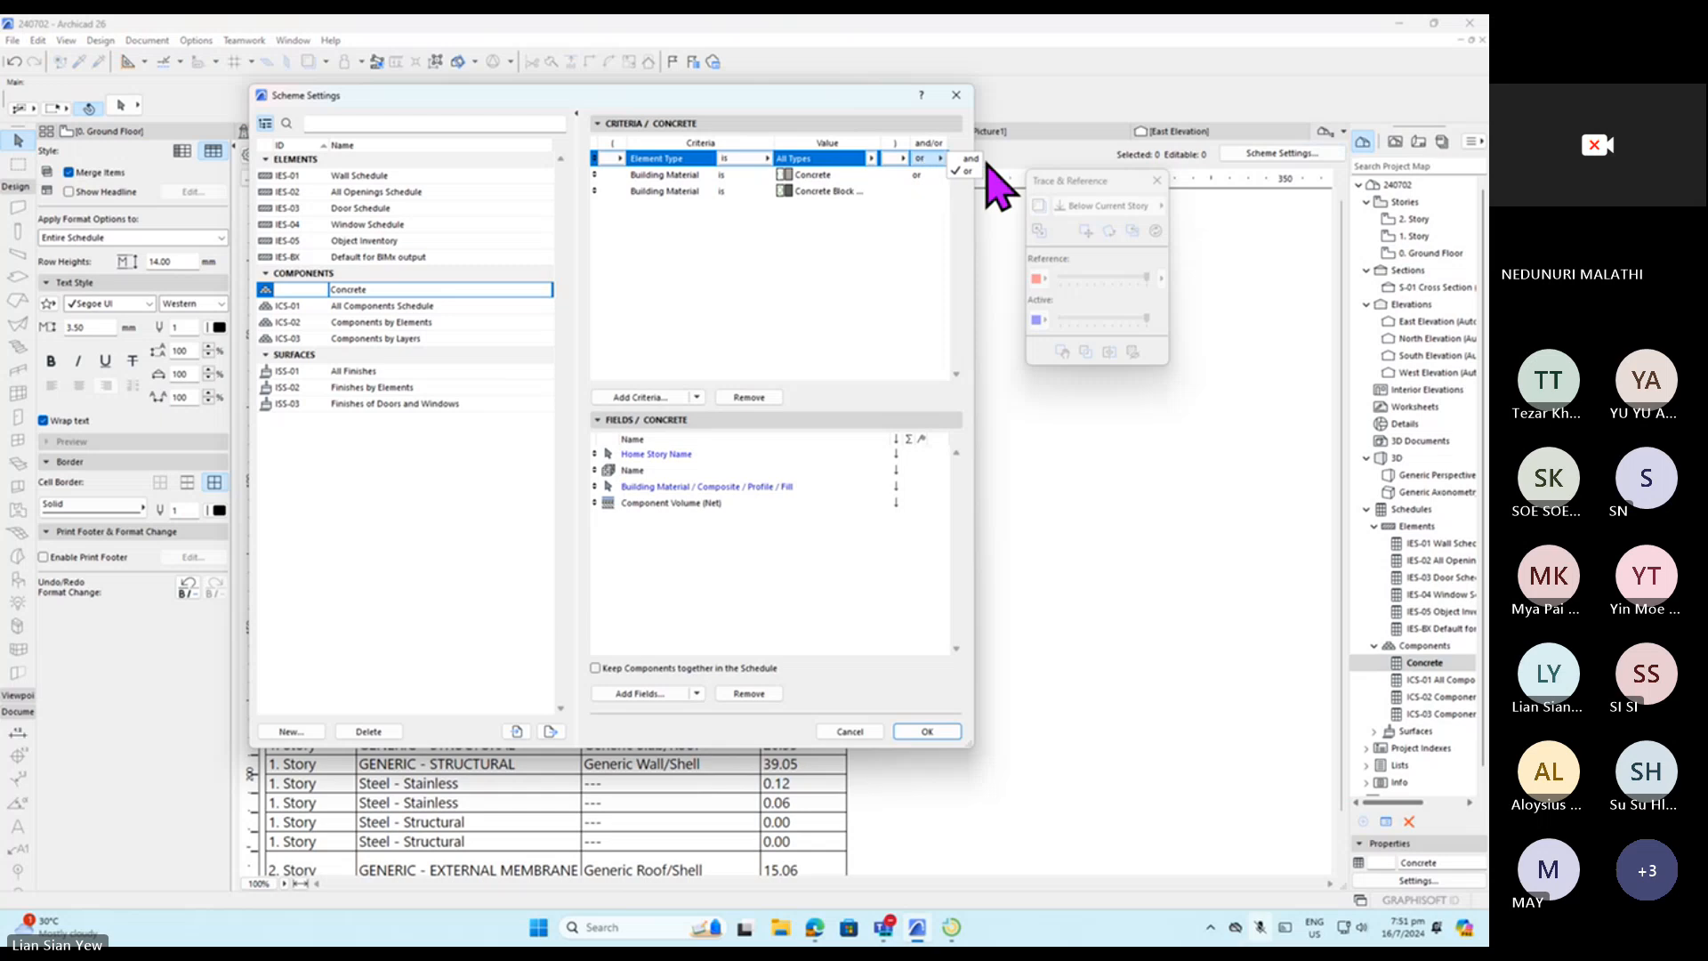
pyautogui.click(871, 159)
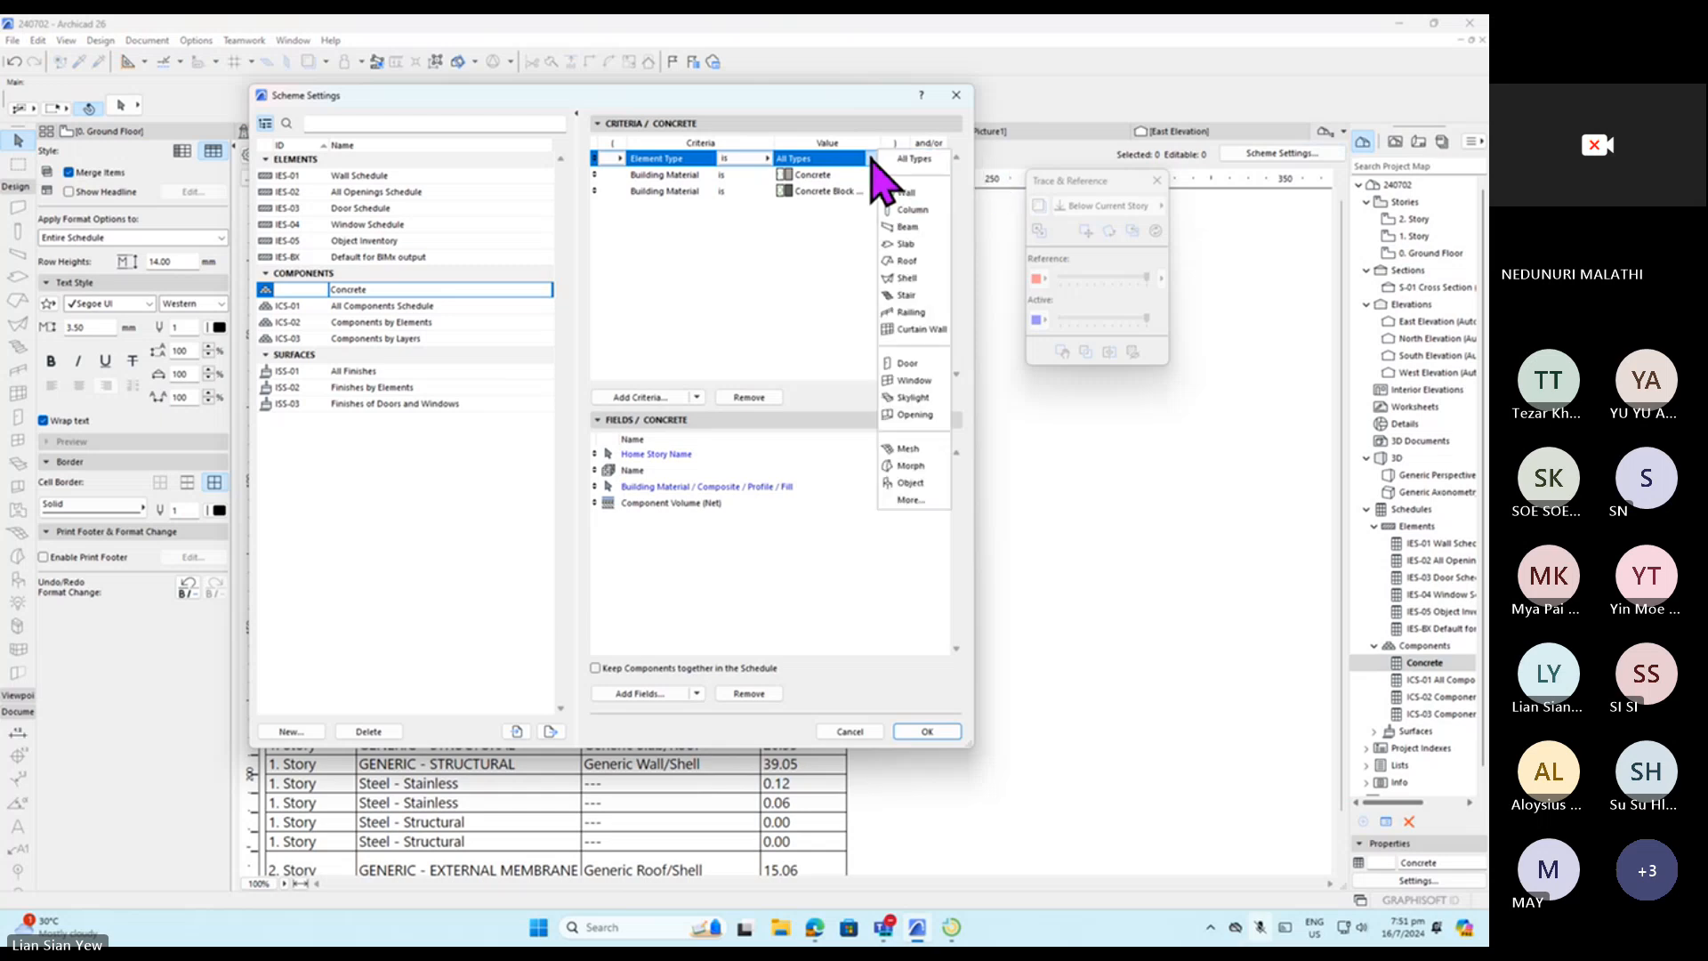
pyautogui.click(760, 229)
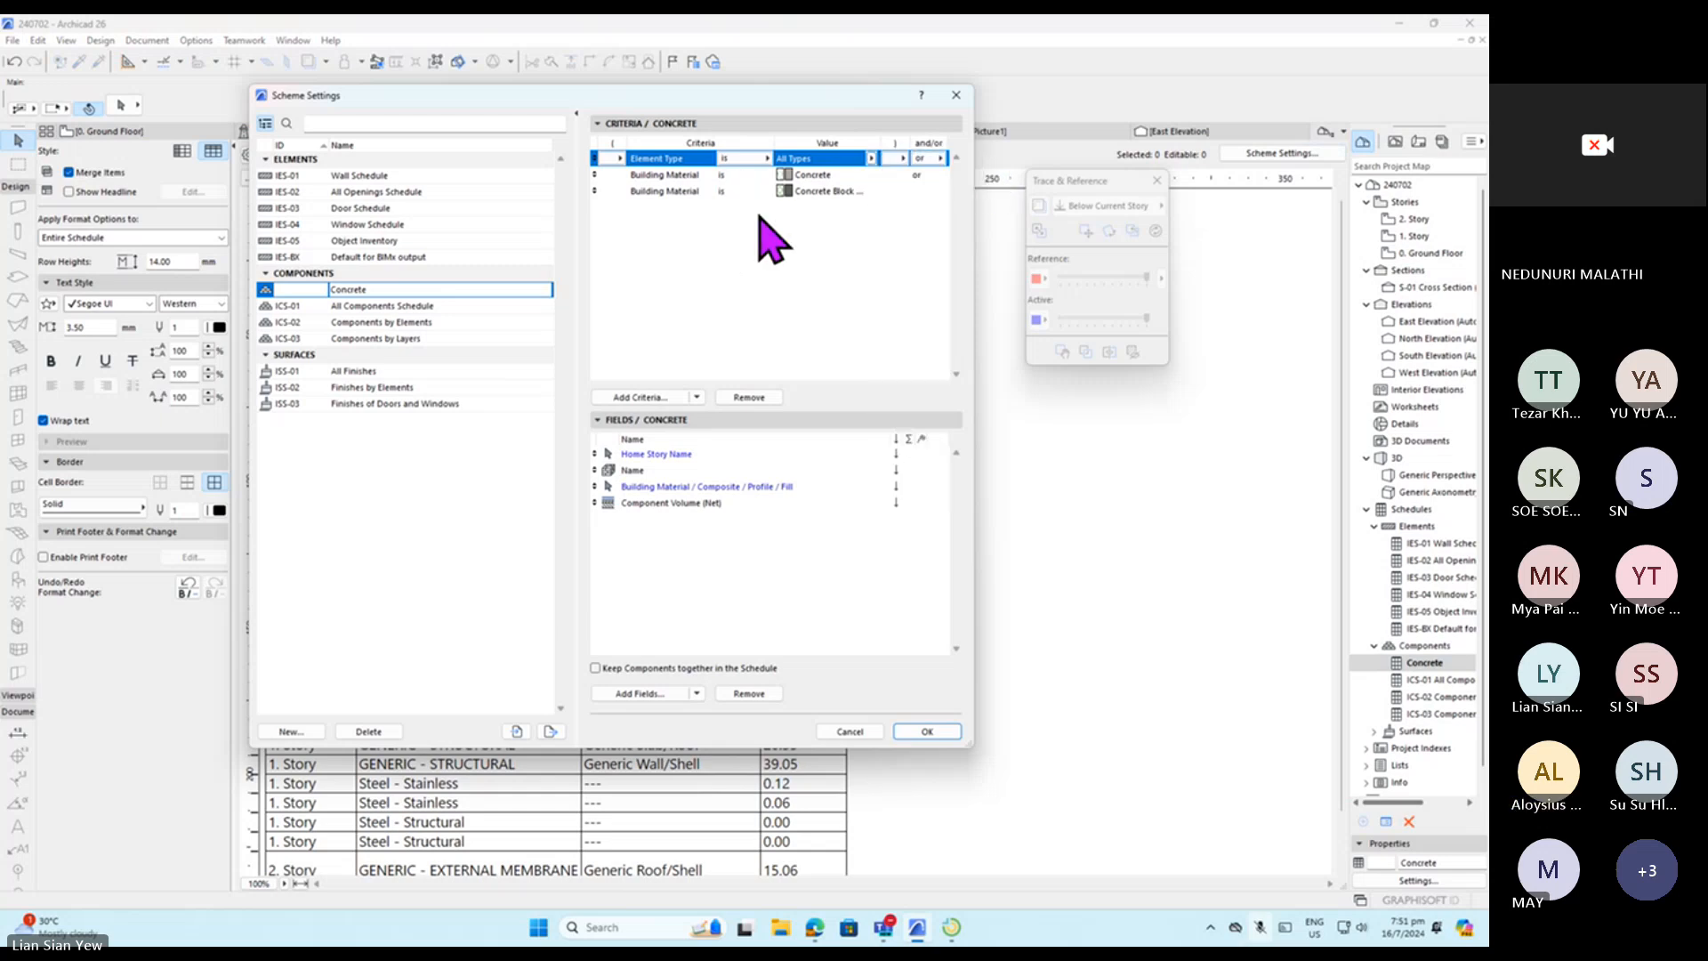
pyautogui.click(941, 158)
pyautogui.click(972, 159)
pyautogui.click(906, 236)
# Keep "or" between the Concrete and Concrete Block building material criteria and apply the scheme settings.
pyautogui.click(930, 191)
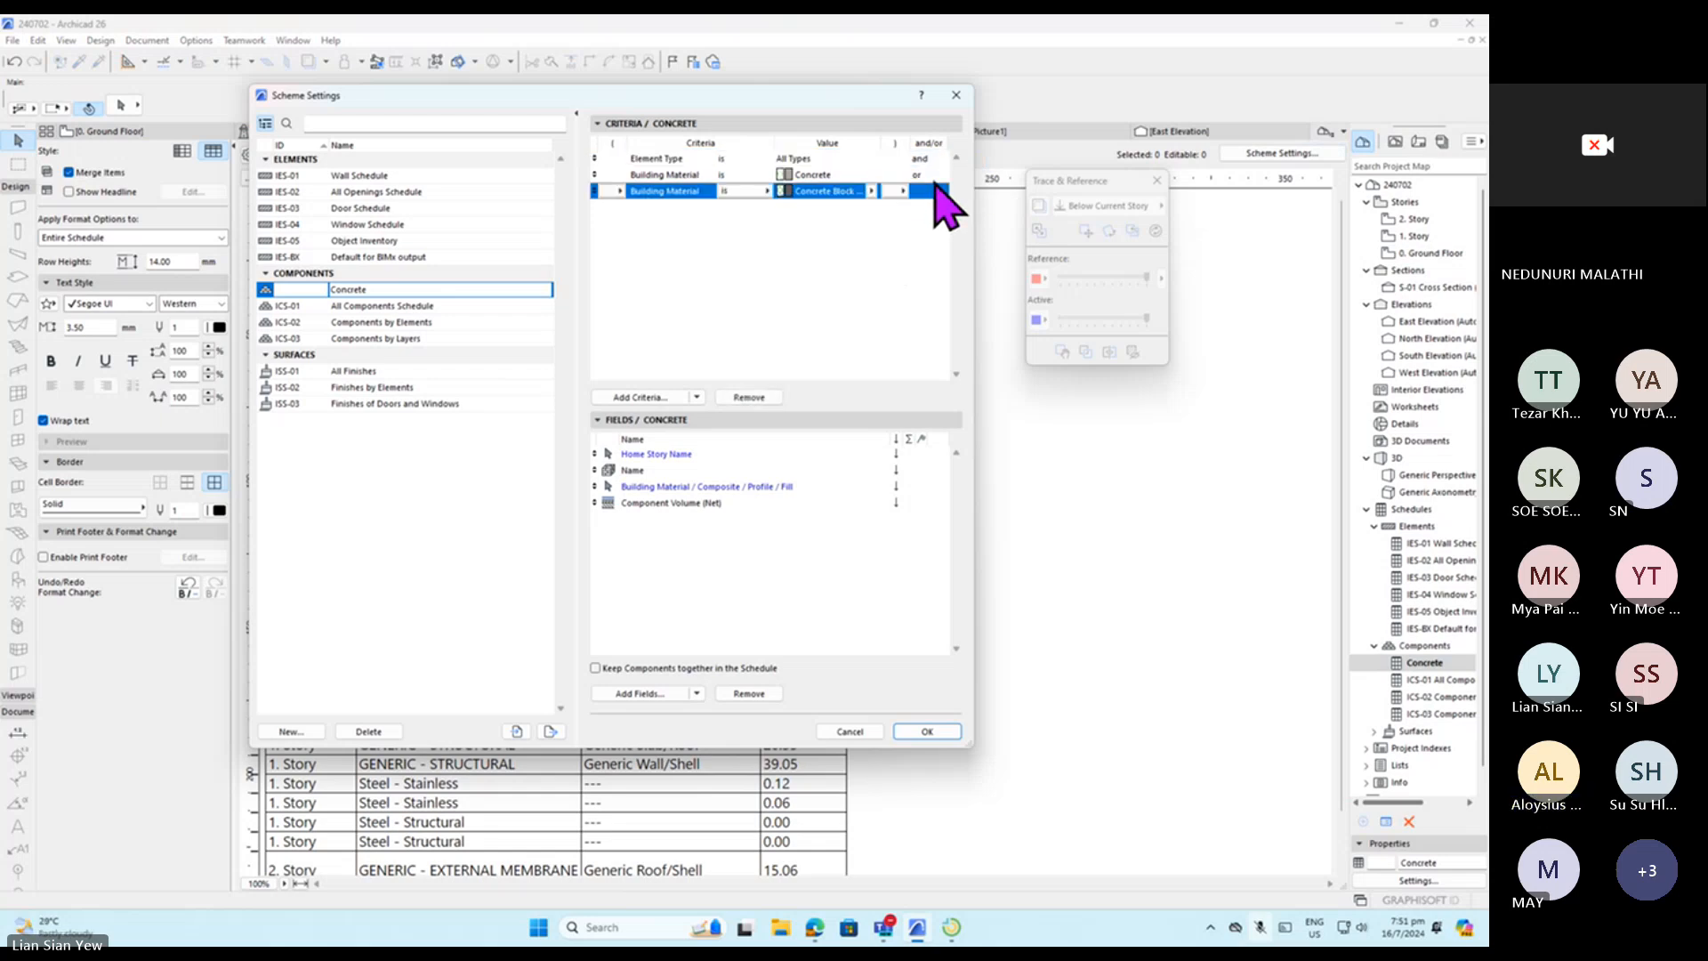
pyautogui.click(929, 175)
pyautogui.click(940, 175)
pyautogui.click(966, 186)
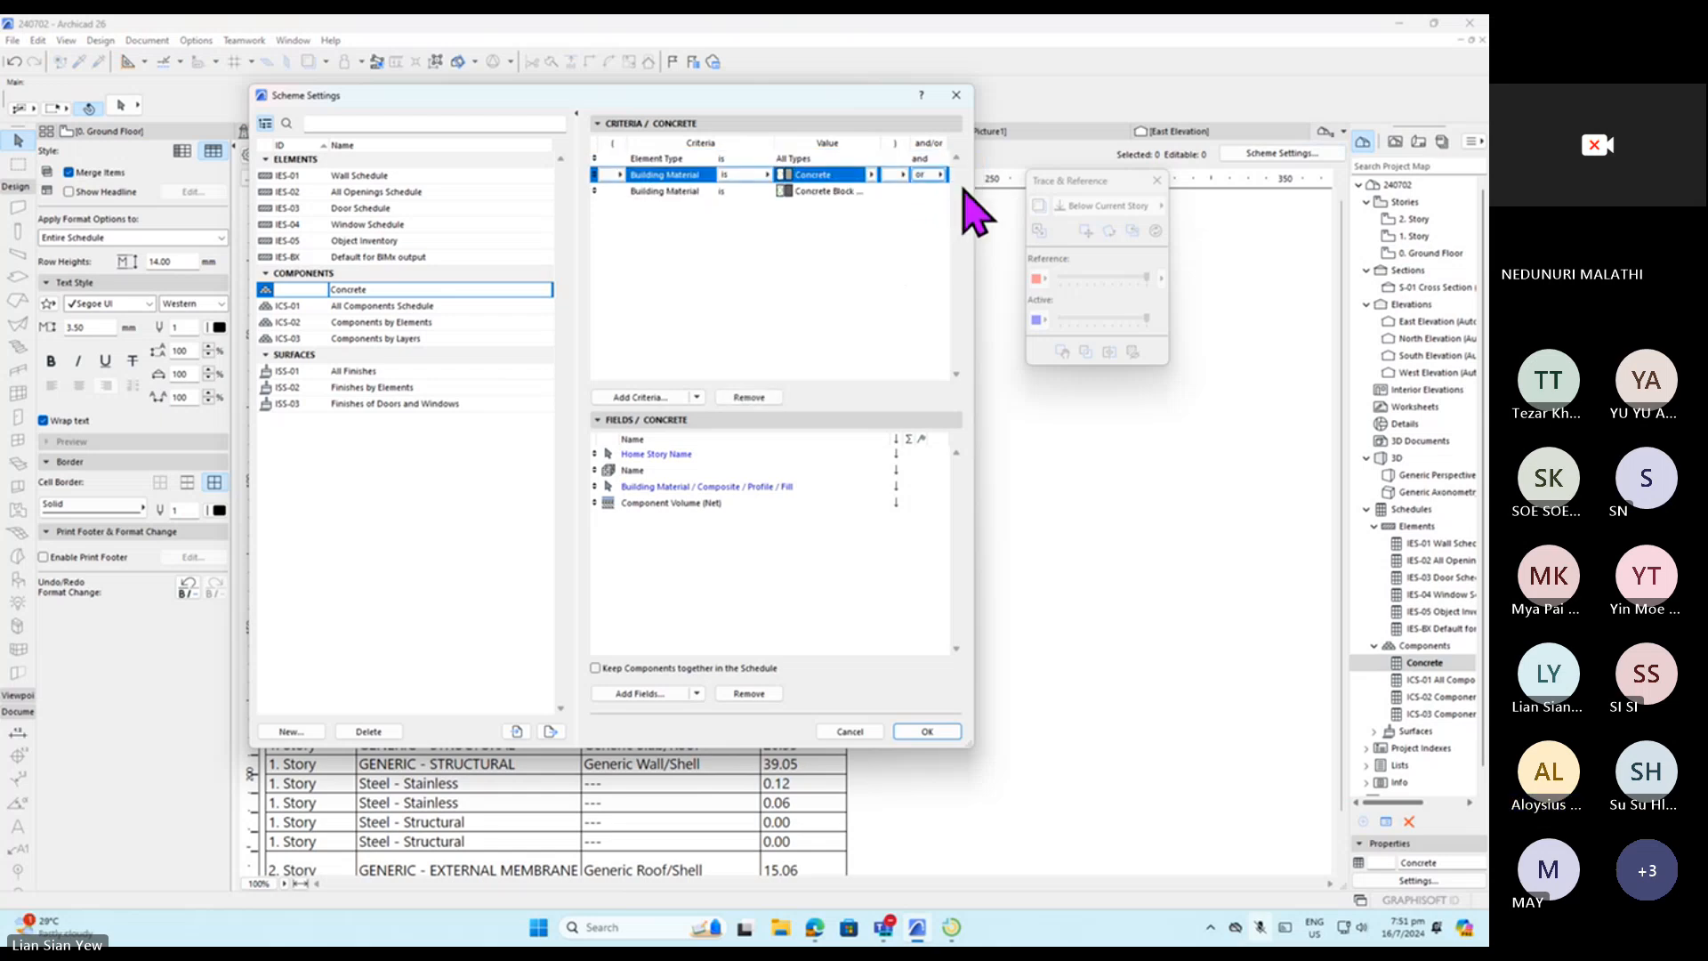
pyautogui.click(885, 230)
pyautogui.click(907, 735)
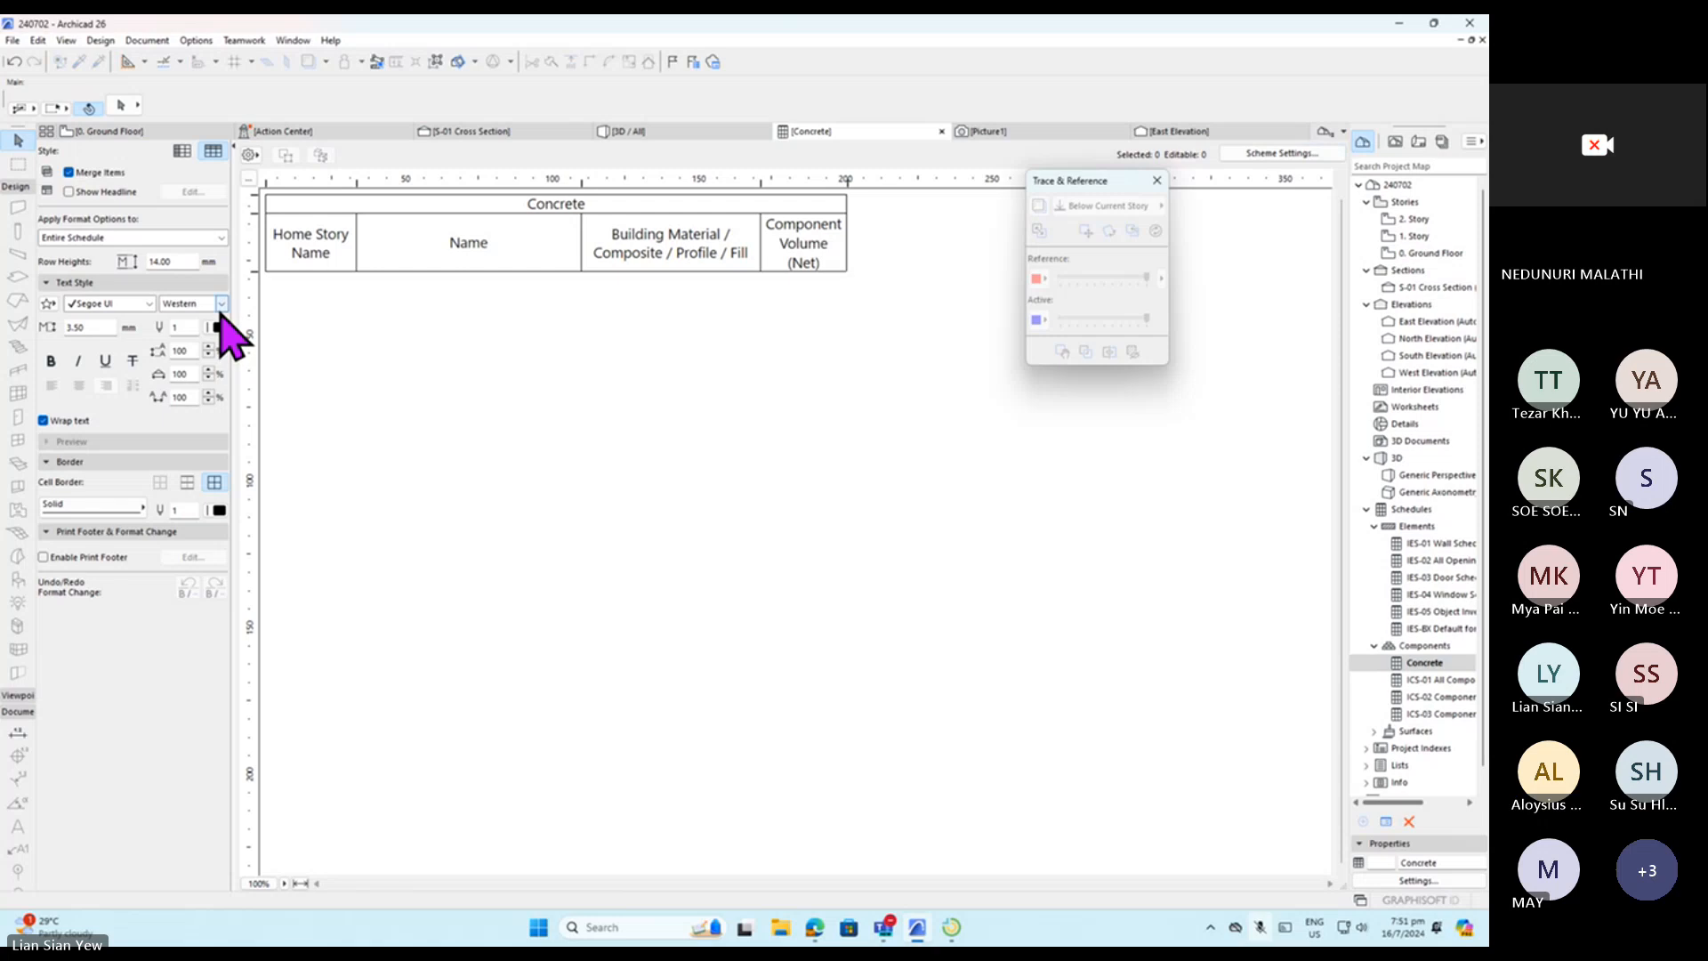
# Open the Ground Floor plan and clear the selection of the enclosure walls beside the house.
pyautogui.click(1441, 254)
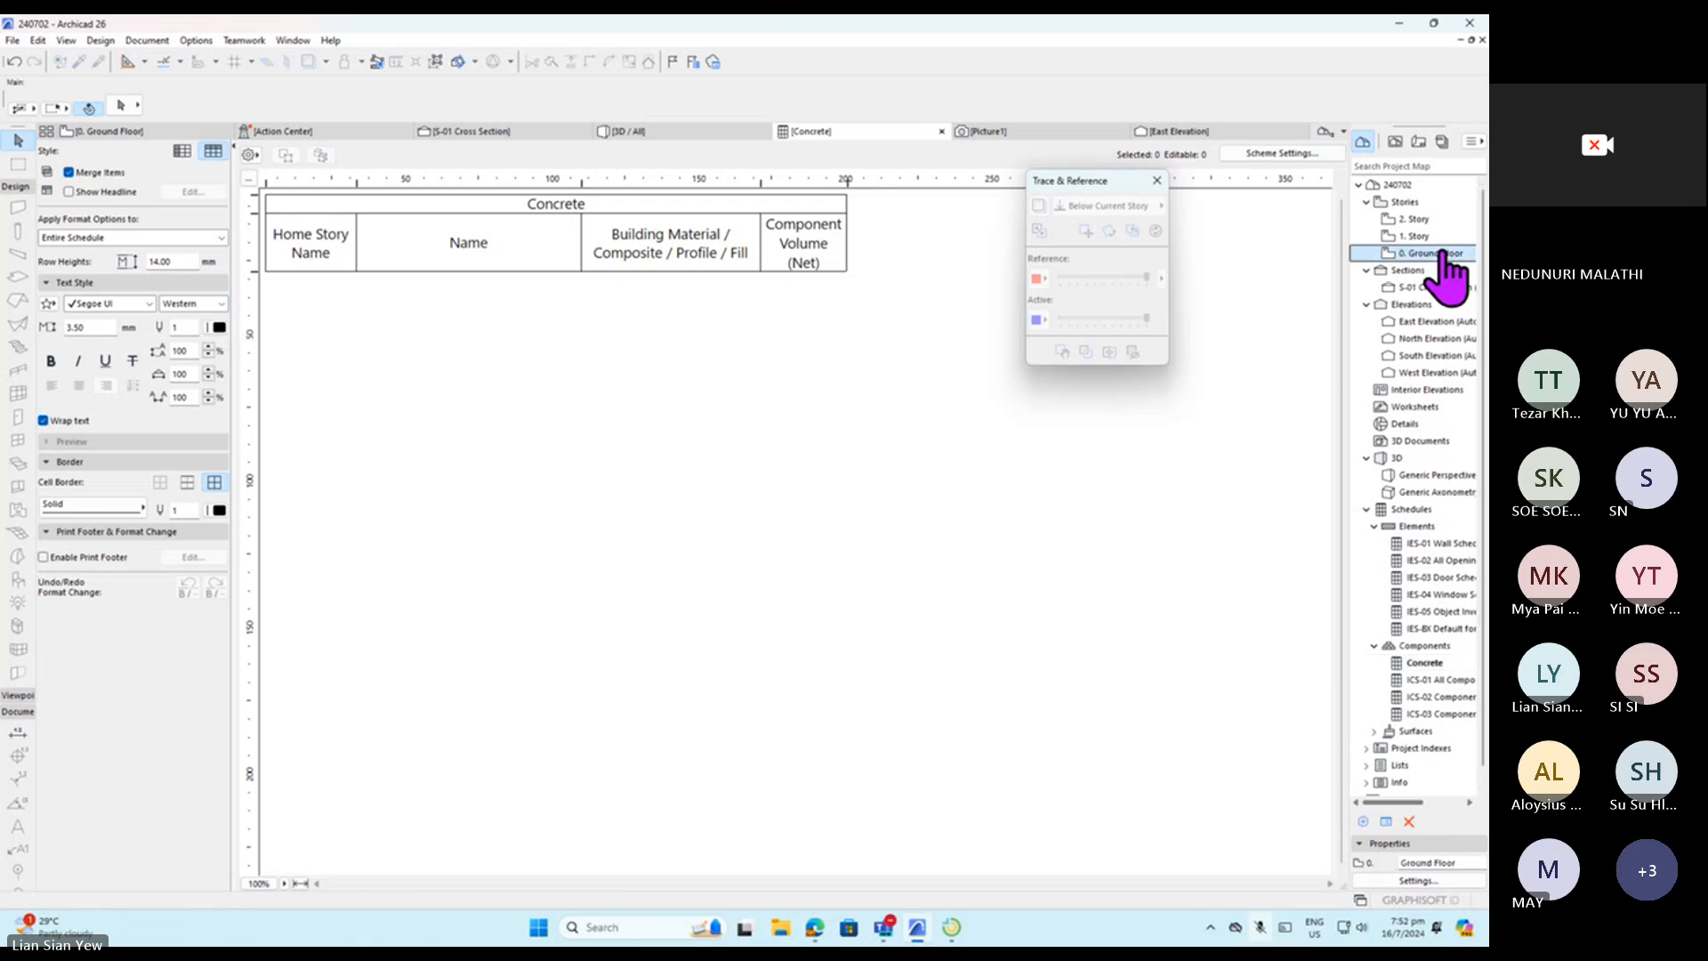
pyautogui.doubleClick(1443, 253)
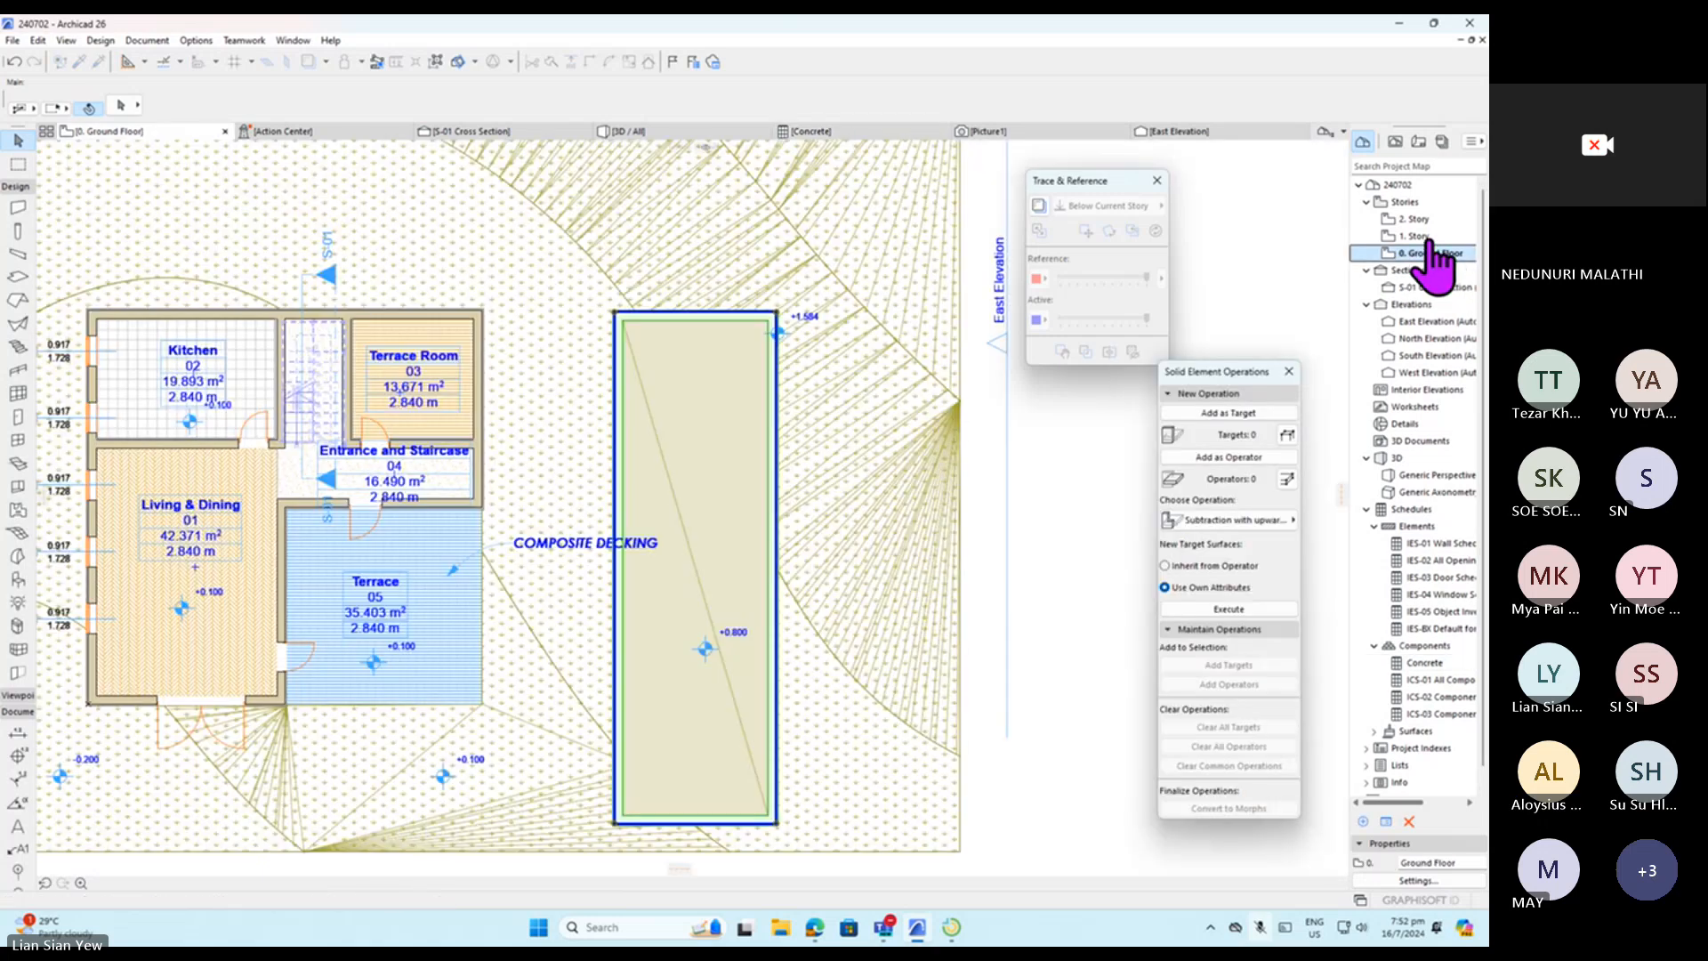
pyautogui.click(1049, 582)
pyautogui.scroll(-3, 1005, 605)
pyautogui.scroll(1, 889, 378)
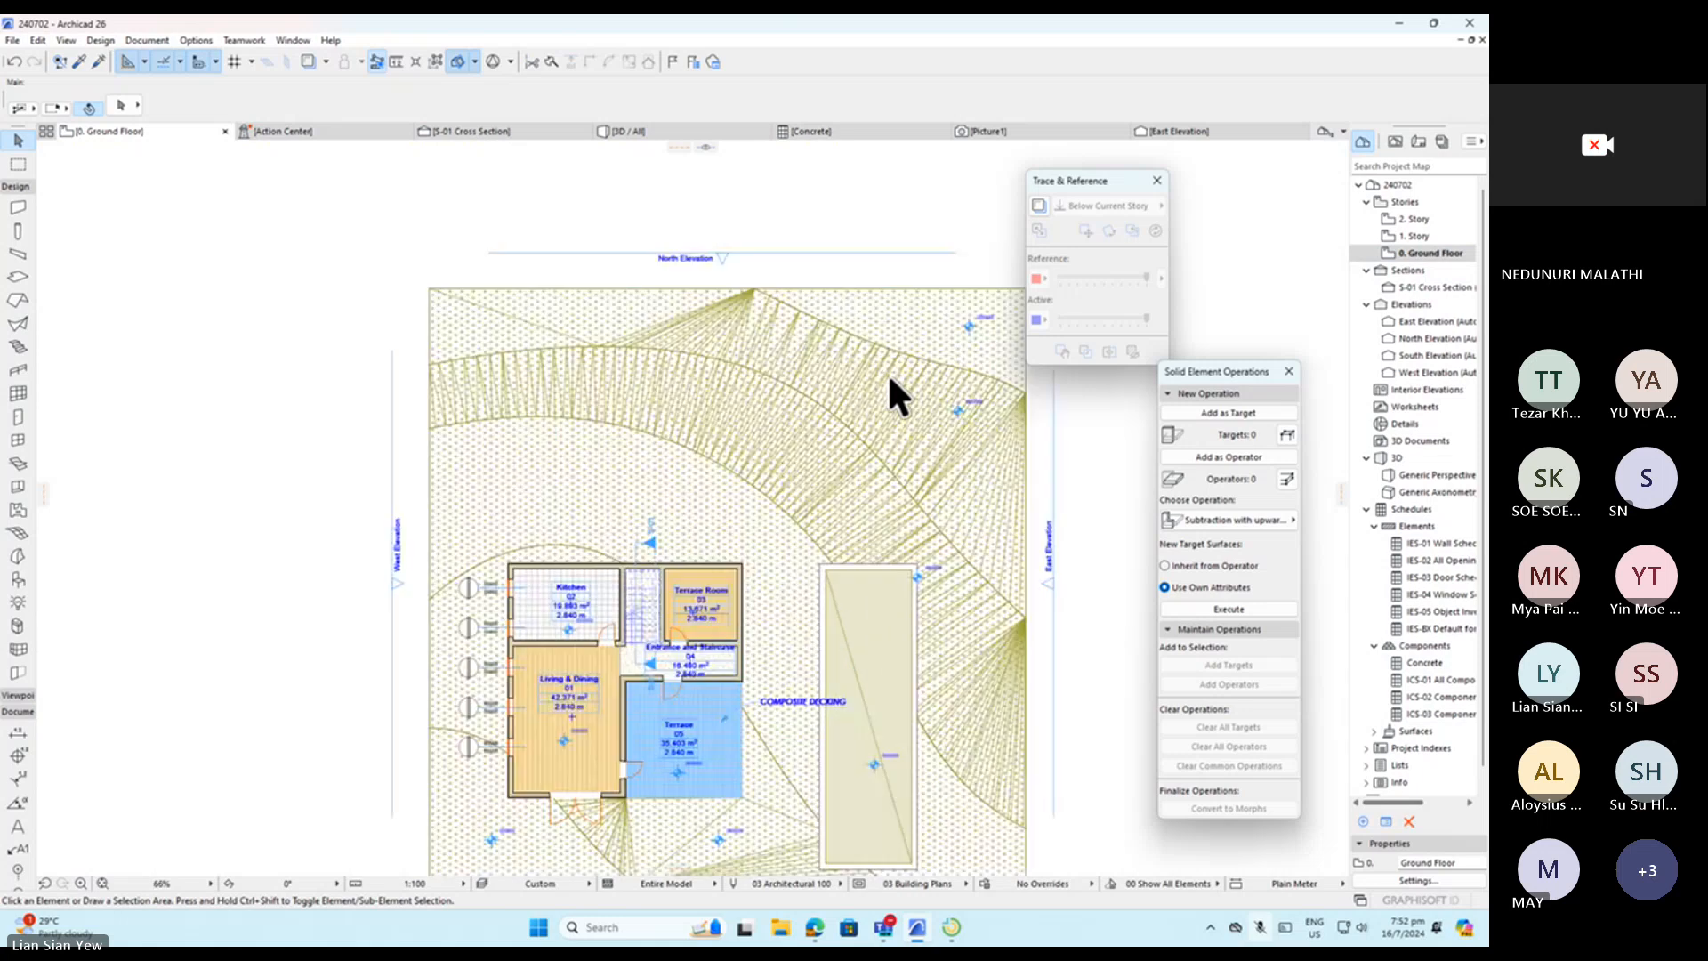
pyautogui.scroll(2, 854, 371)
pyautogui.scroll(-1, 656, 445)
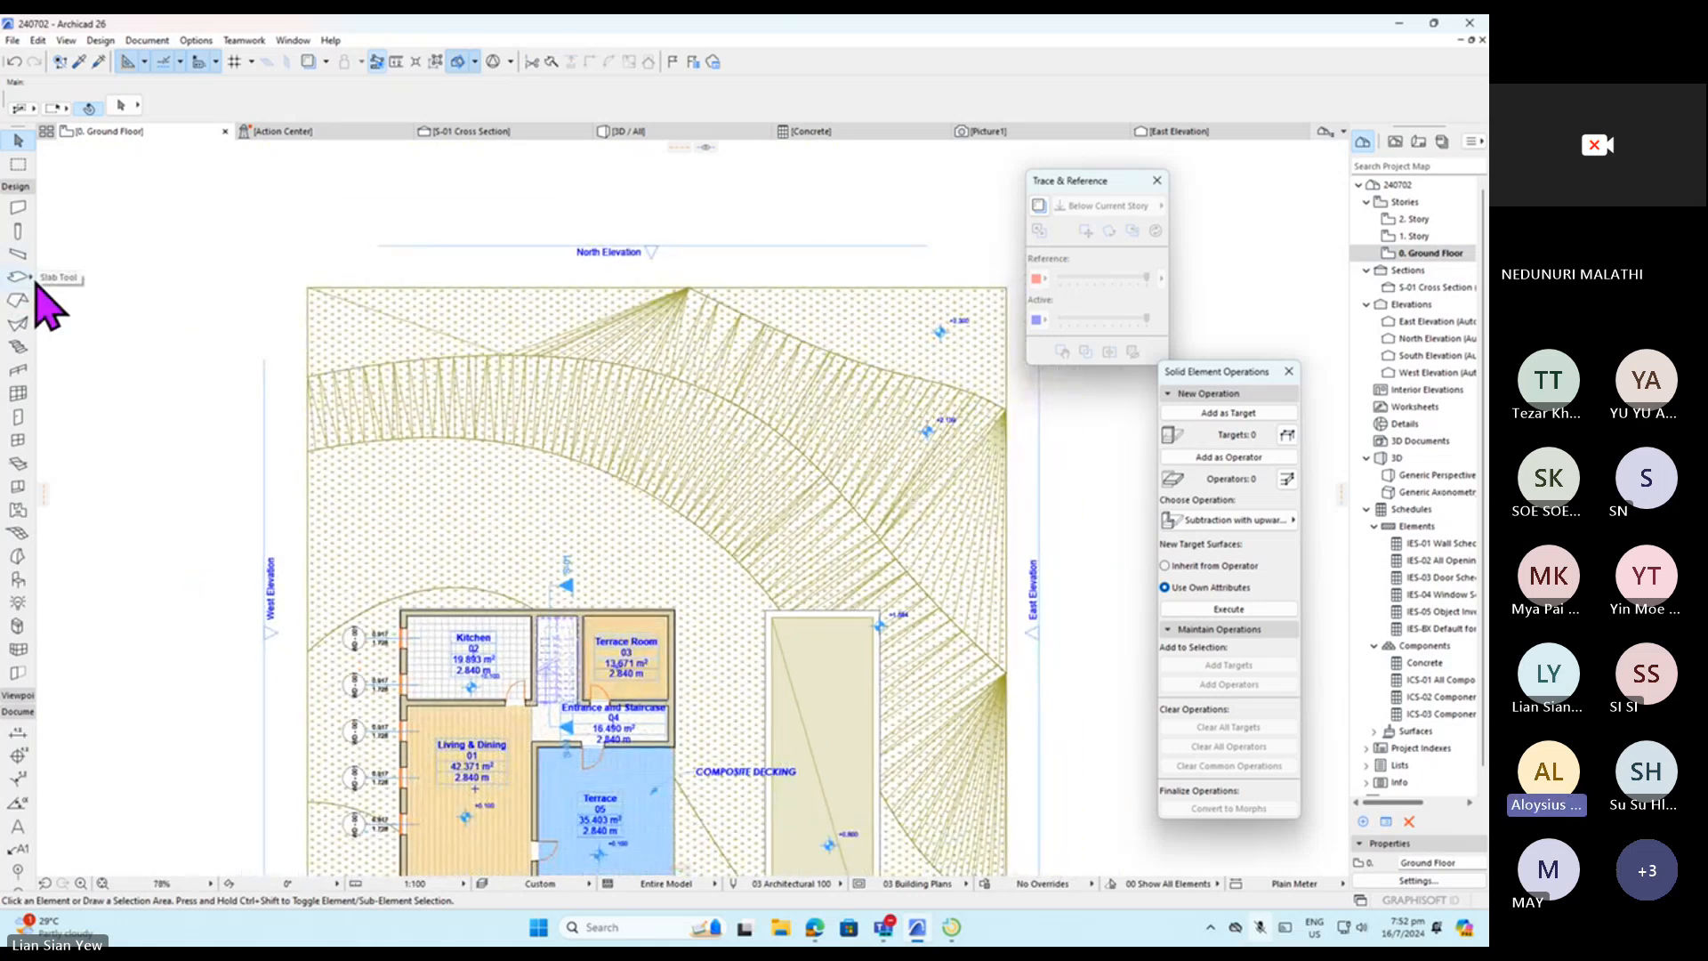
# Select the slab of the rectangular enclosure beside the house instead of the water morph lying over it.
pyautogui.click(808, 669)
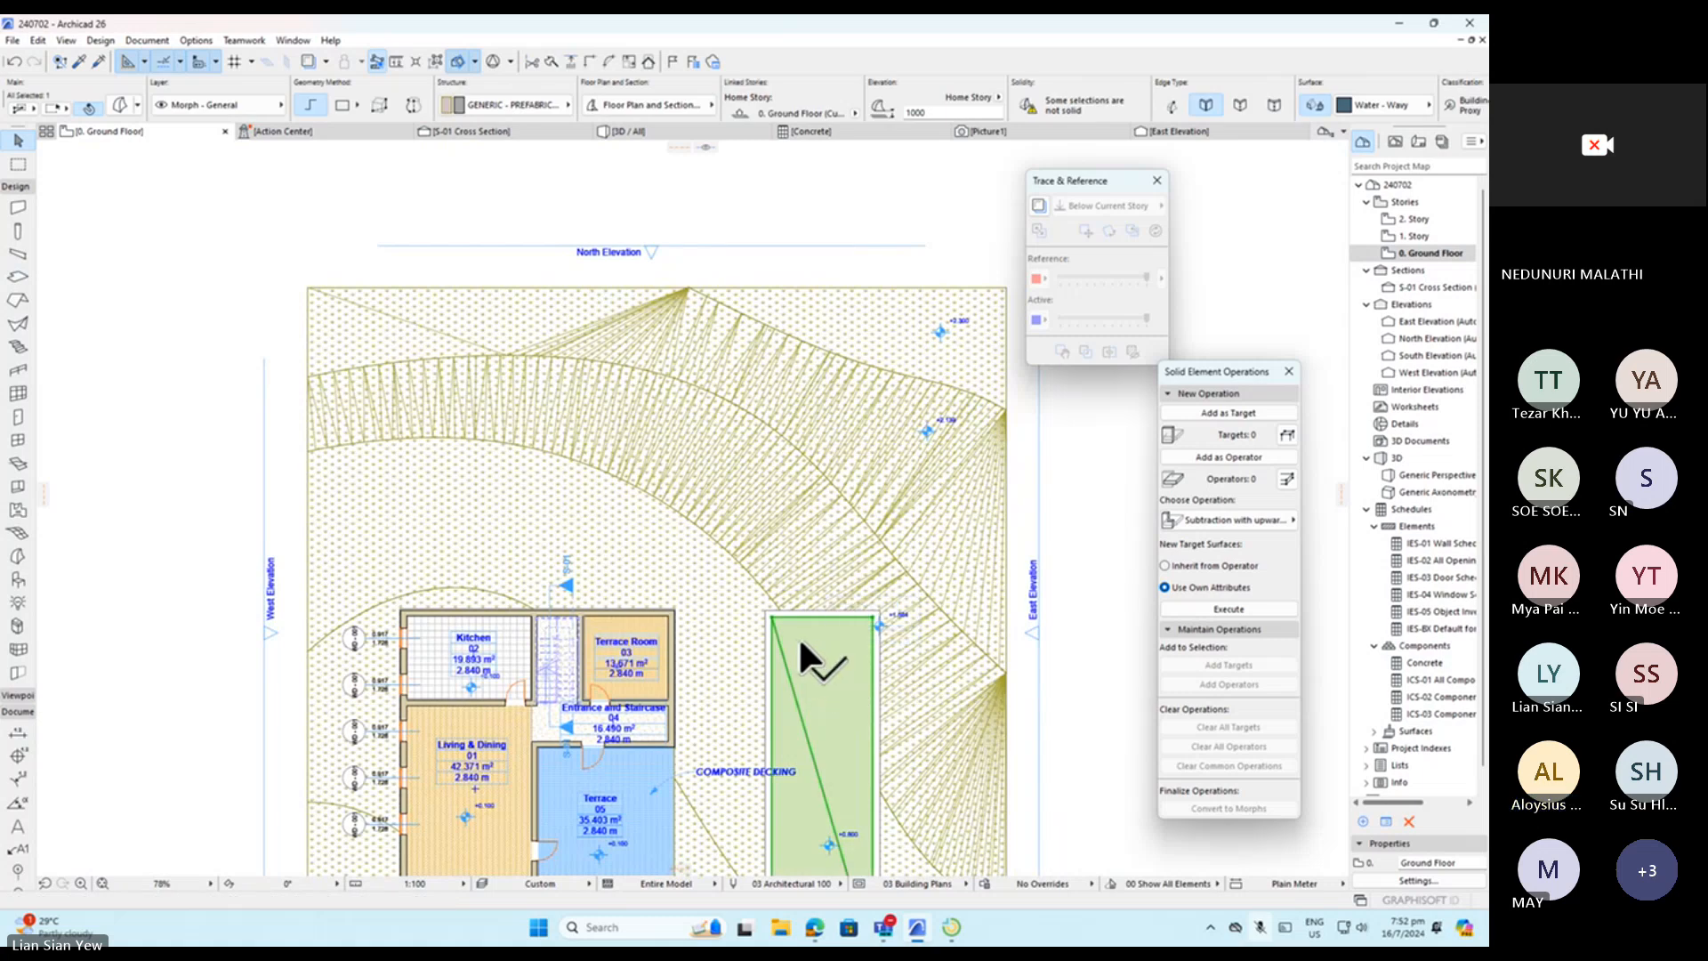
pyautogui.press('Escape')
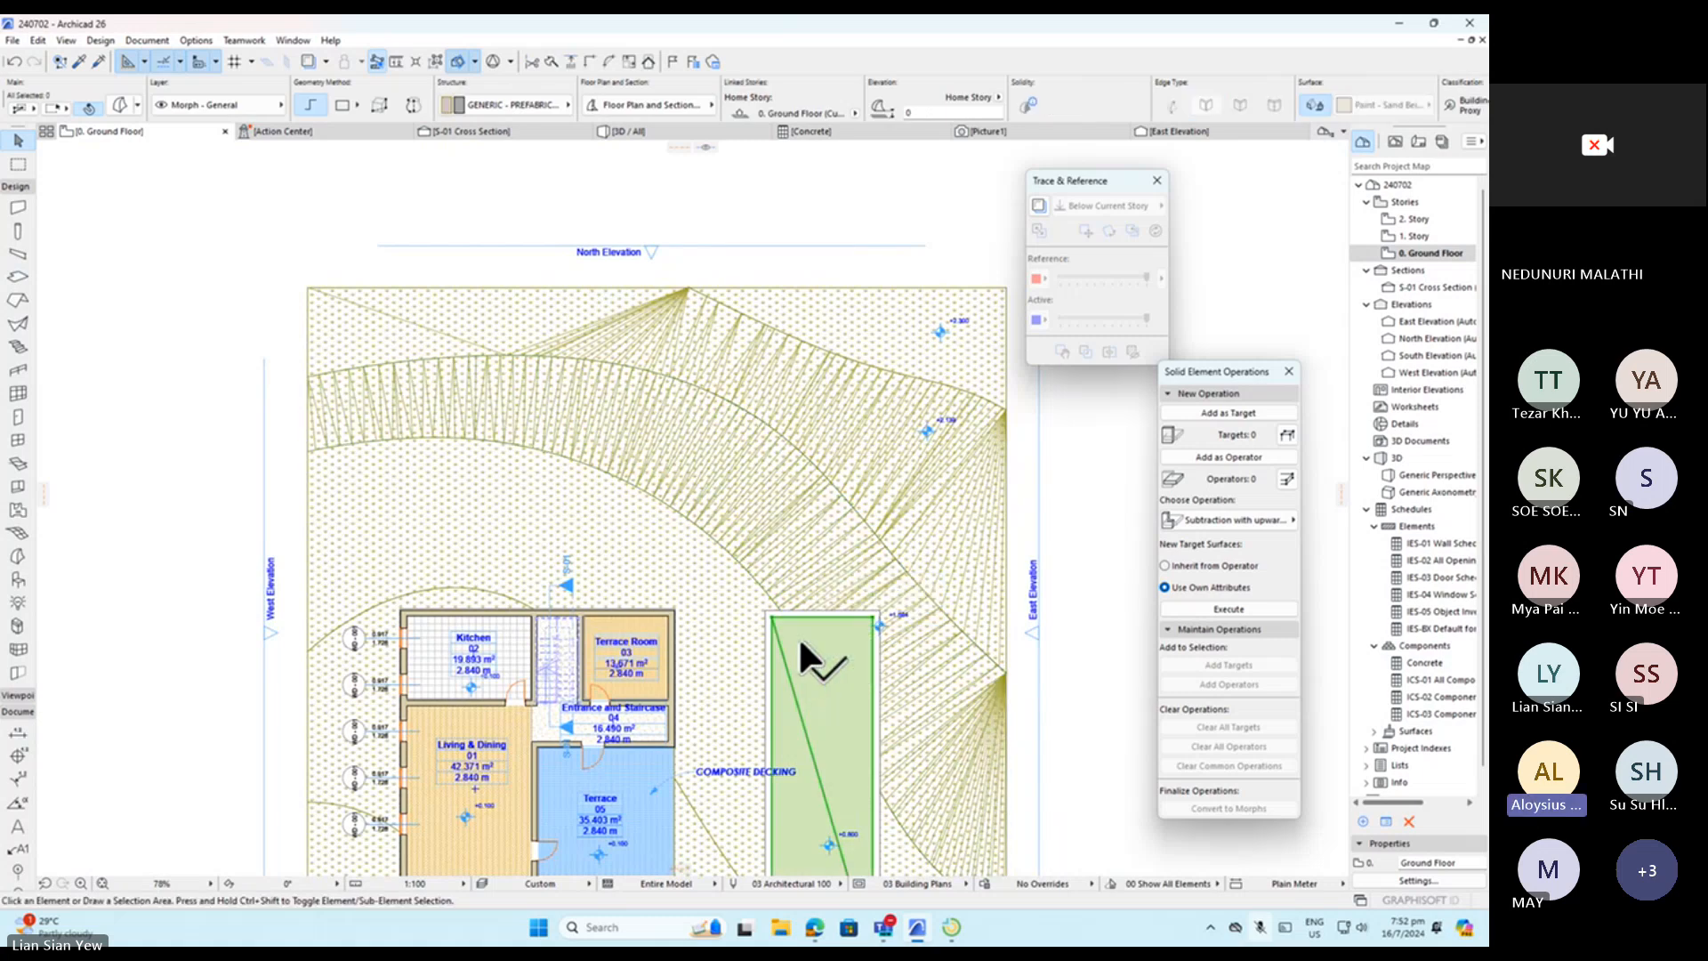
pyautogui.click(811, 647)
pyautogui.click(799, 692)
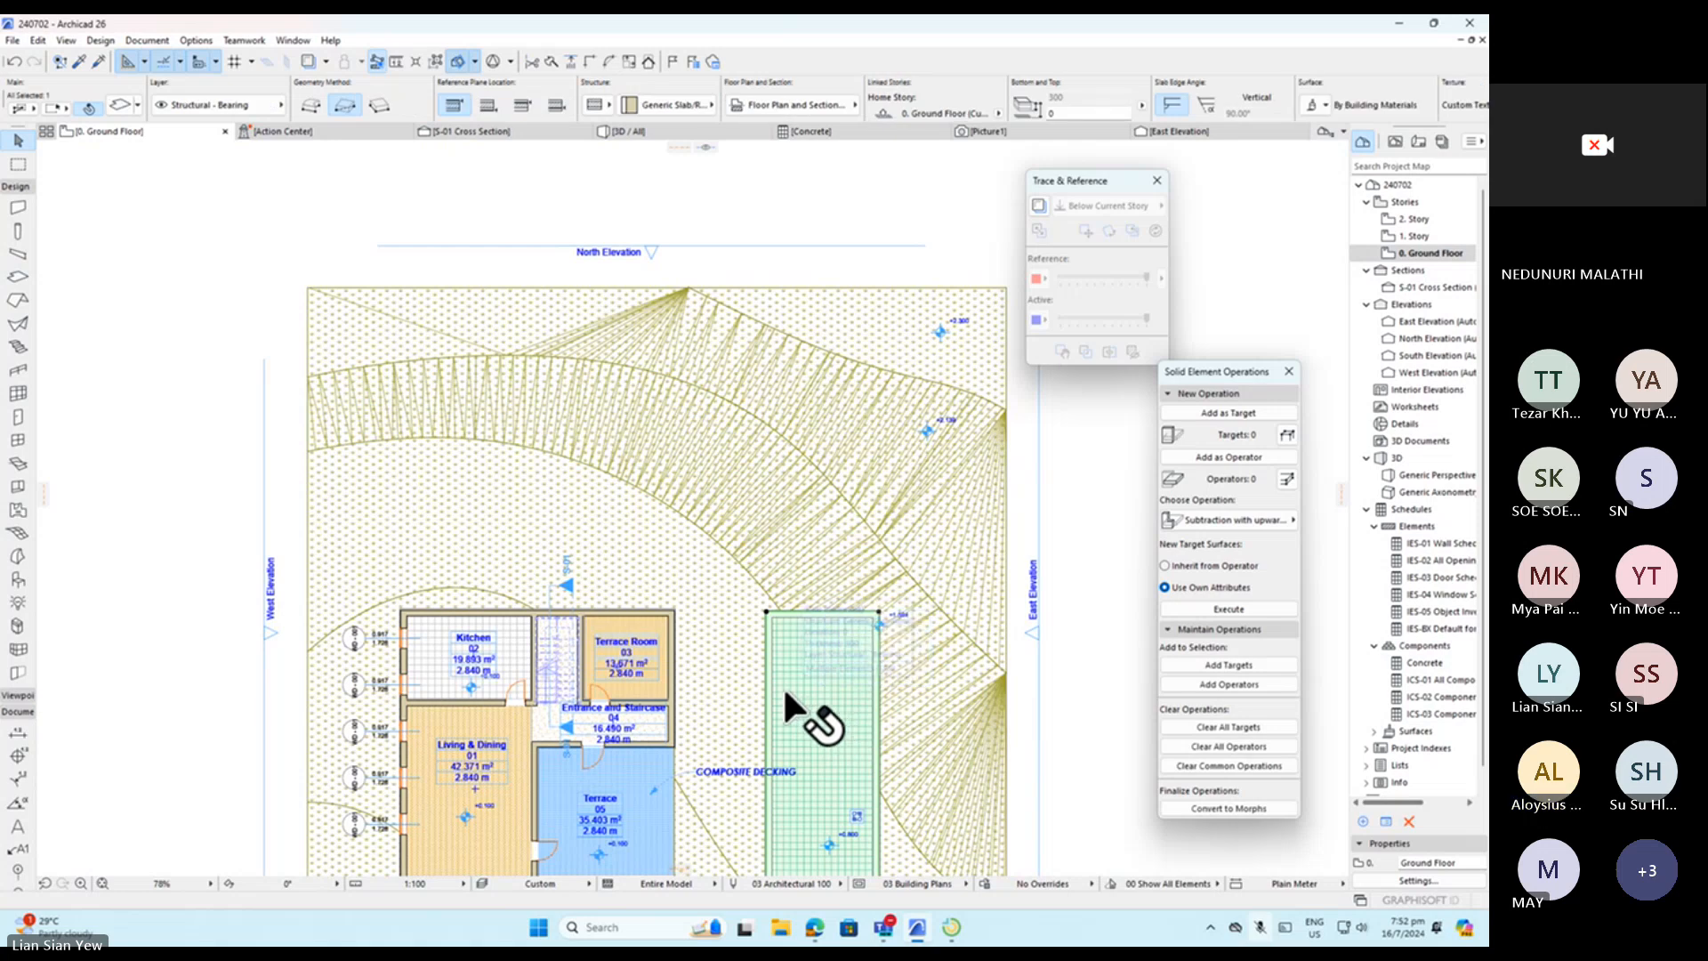
# Override the enclosure slab's top surface with Concrete - 02 in its slab settings.
pyautogui.doubleClick(782, 685)
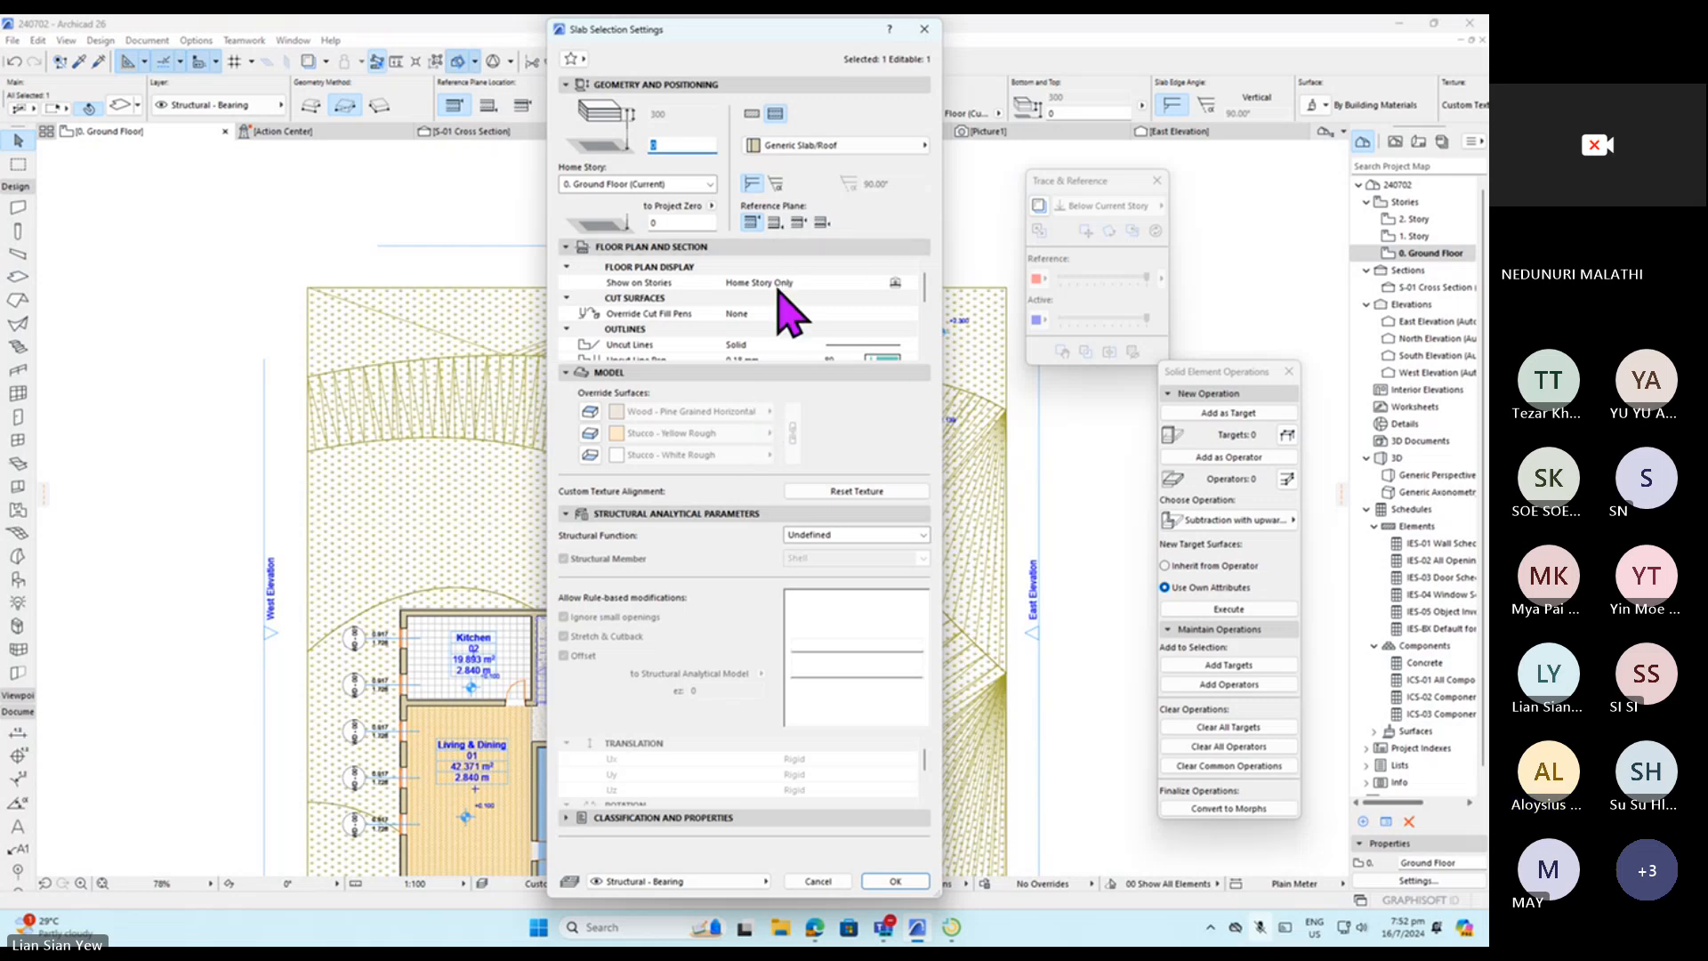
pyautogui.scroll(-5, 783, 325)
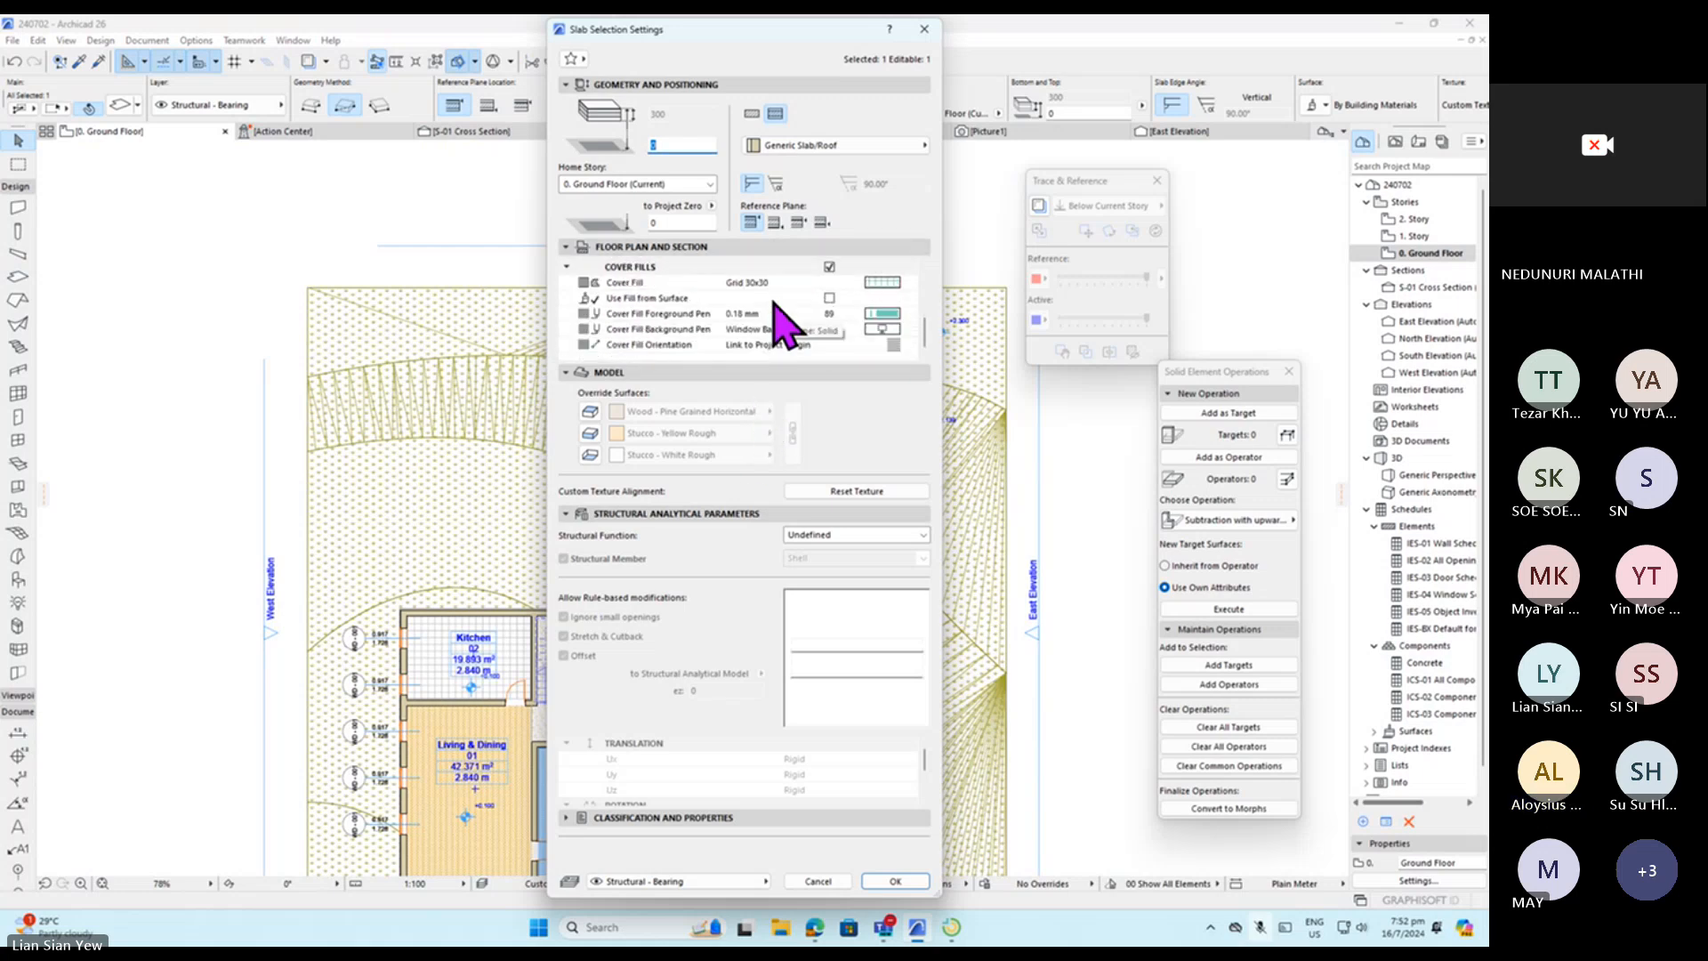
pyautogui.scroll(3, 783, 322)
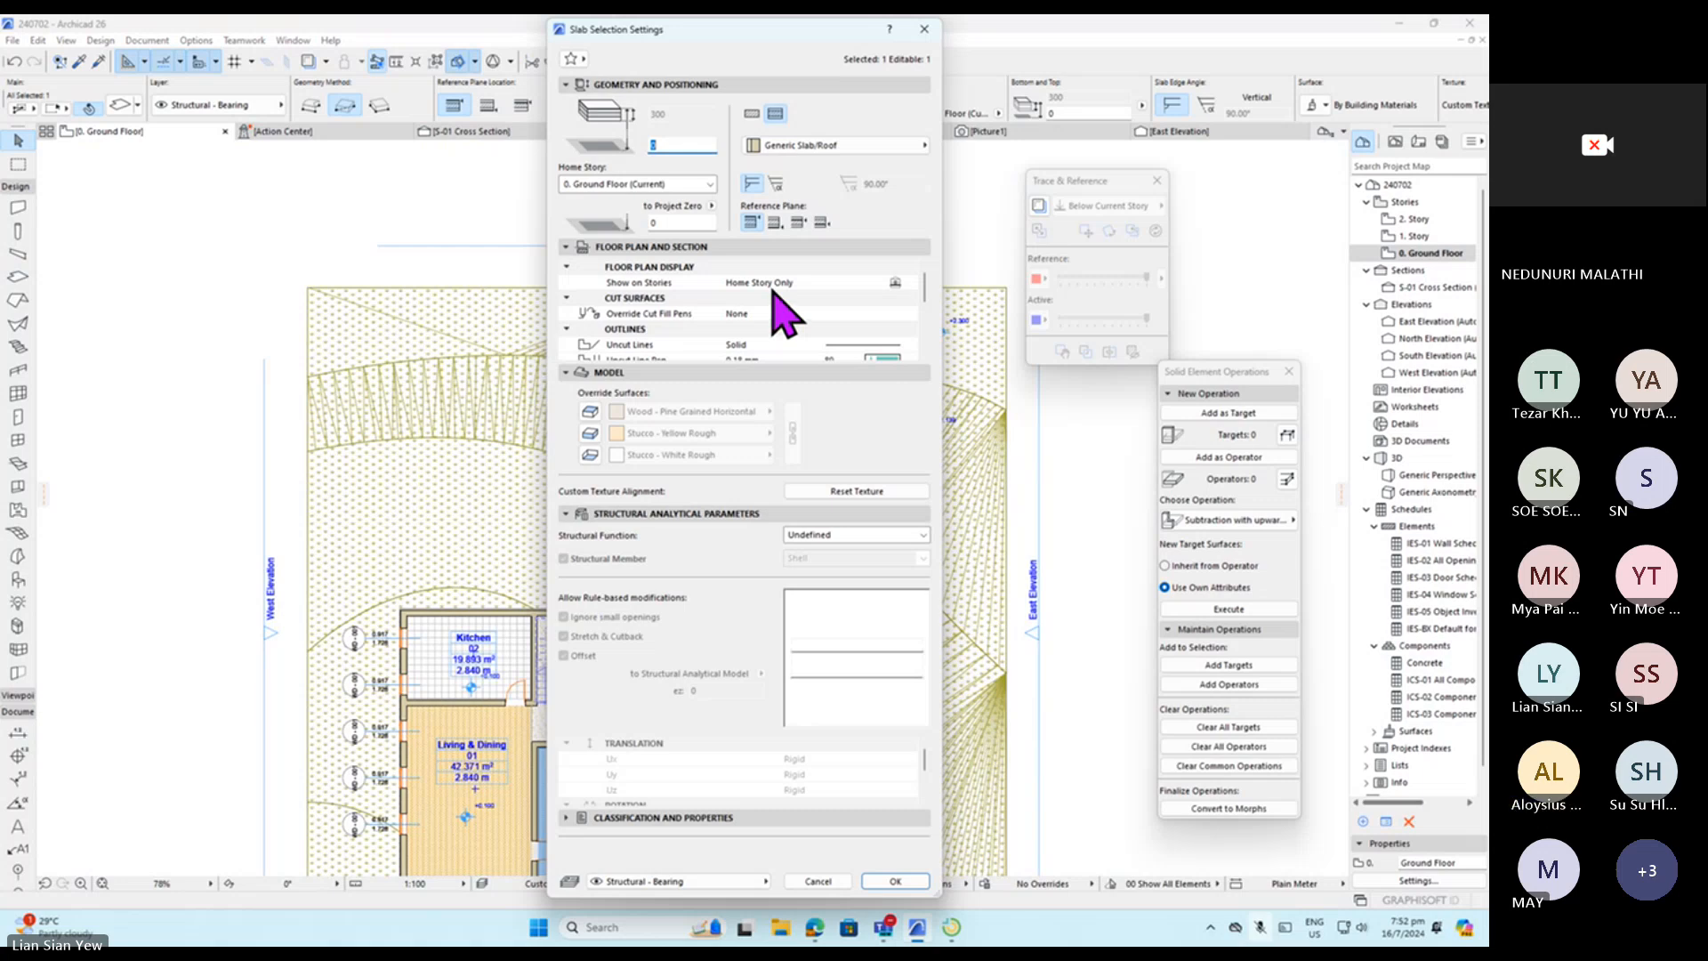
pyautogui.click(590, 411)
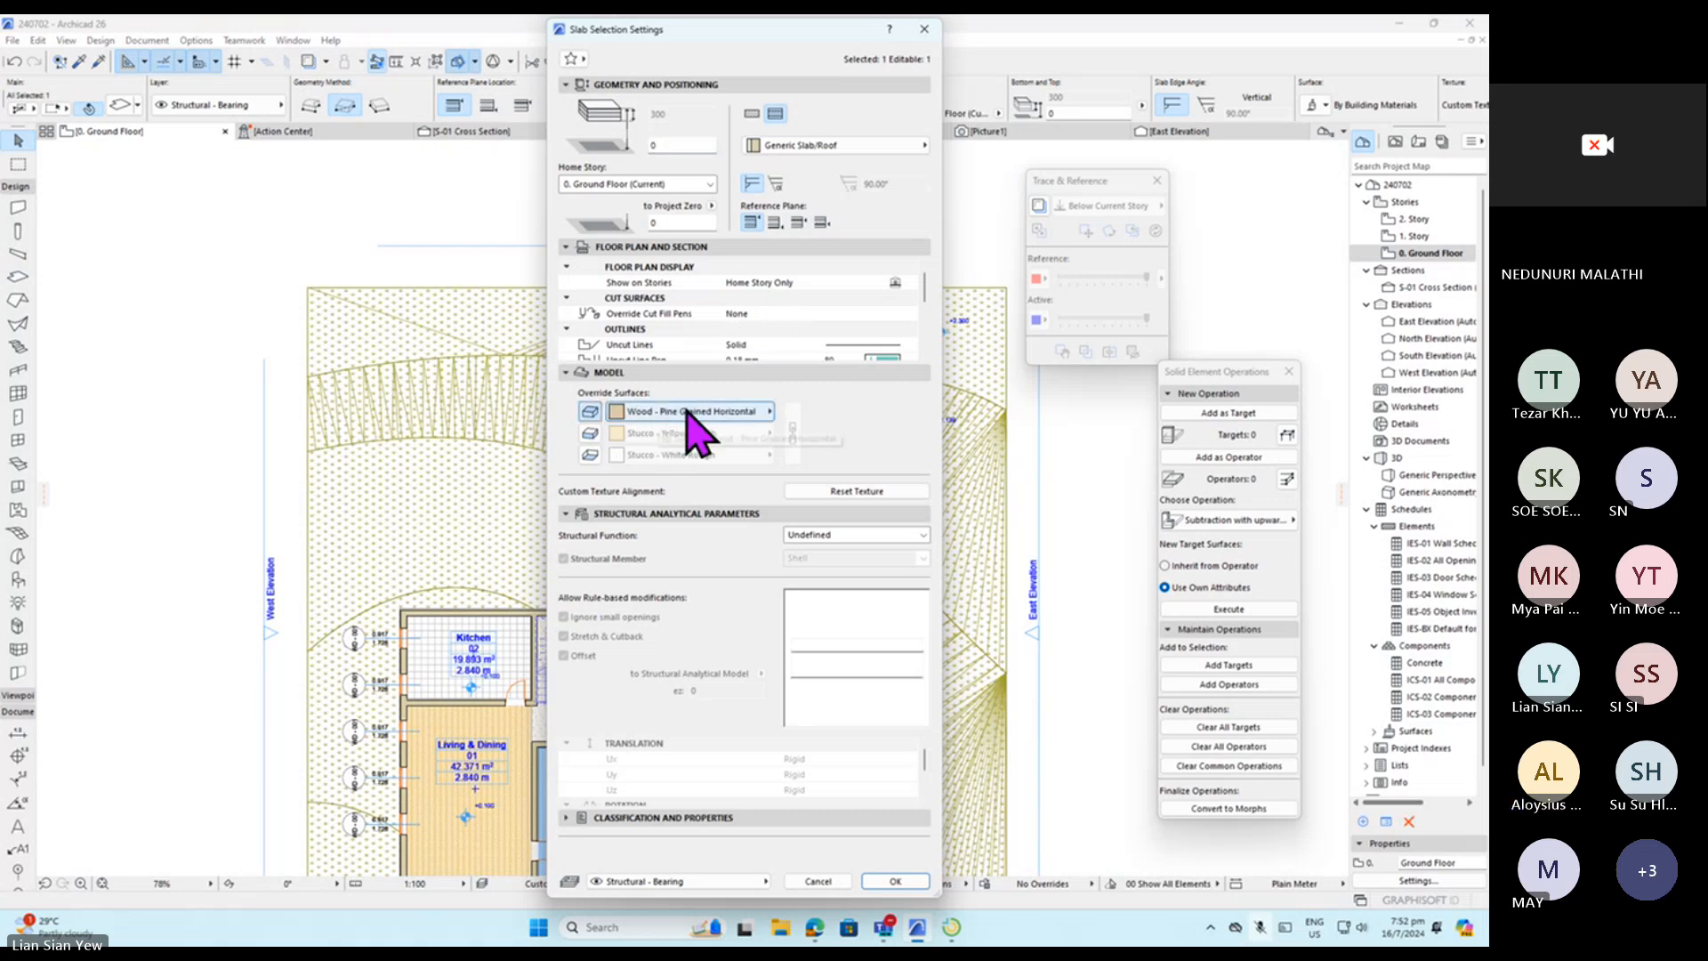
pyautogui.click(689, 410)
pyautogui.scroll(10, 862, 484)
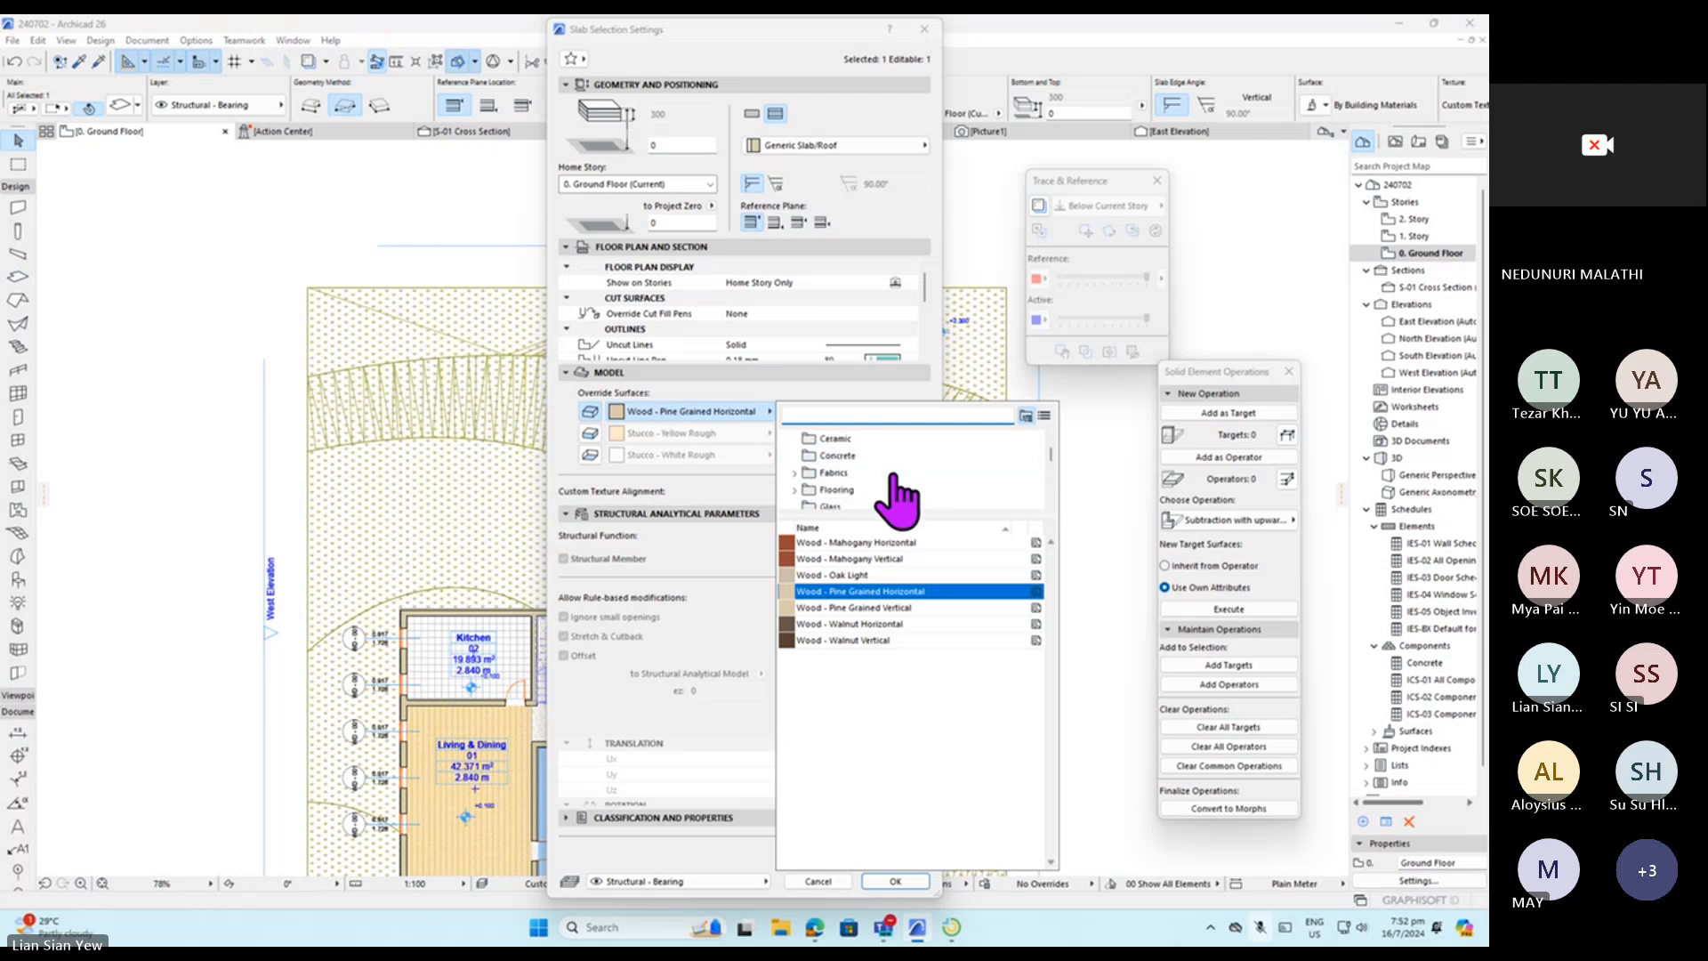
pyautogui.scroll(-1, 899, 489)
pyautogui.click(875, 487)
pyautogui.click(894, 541)
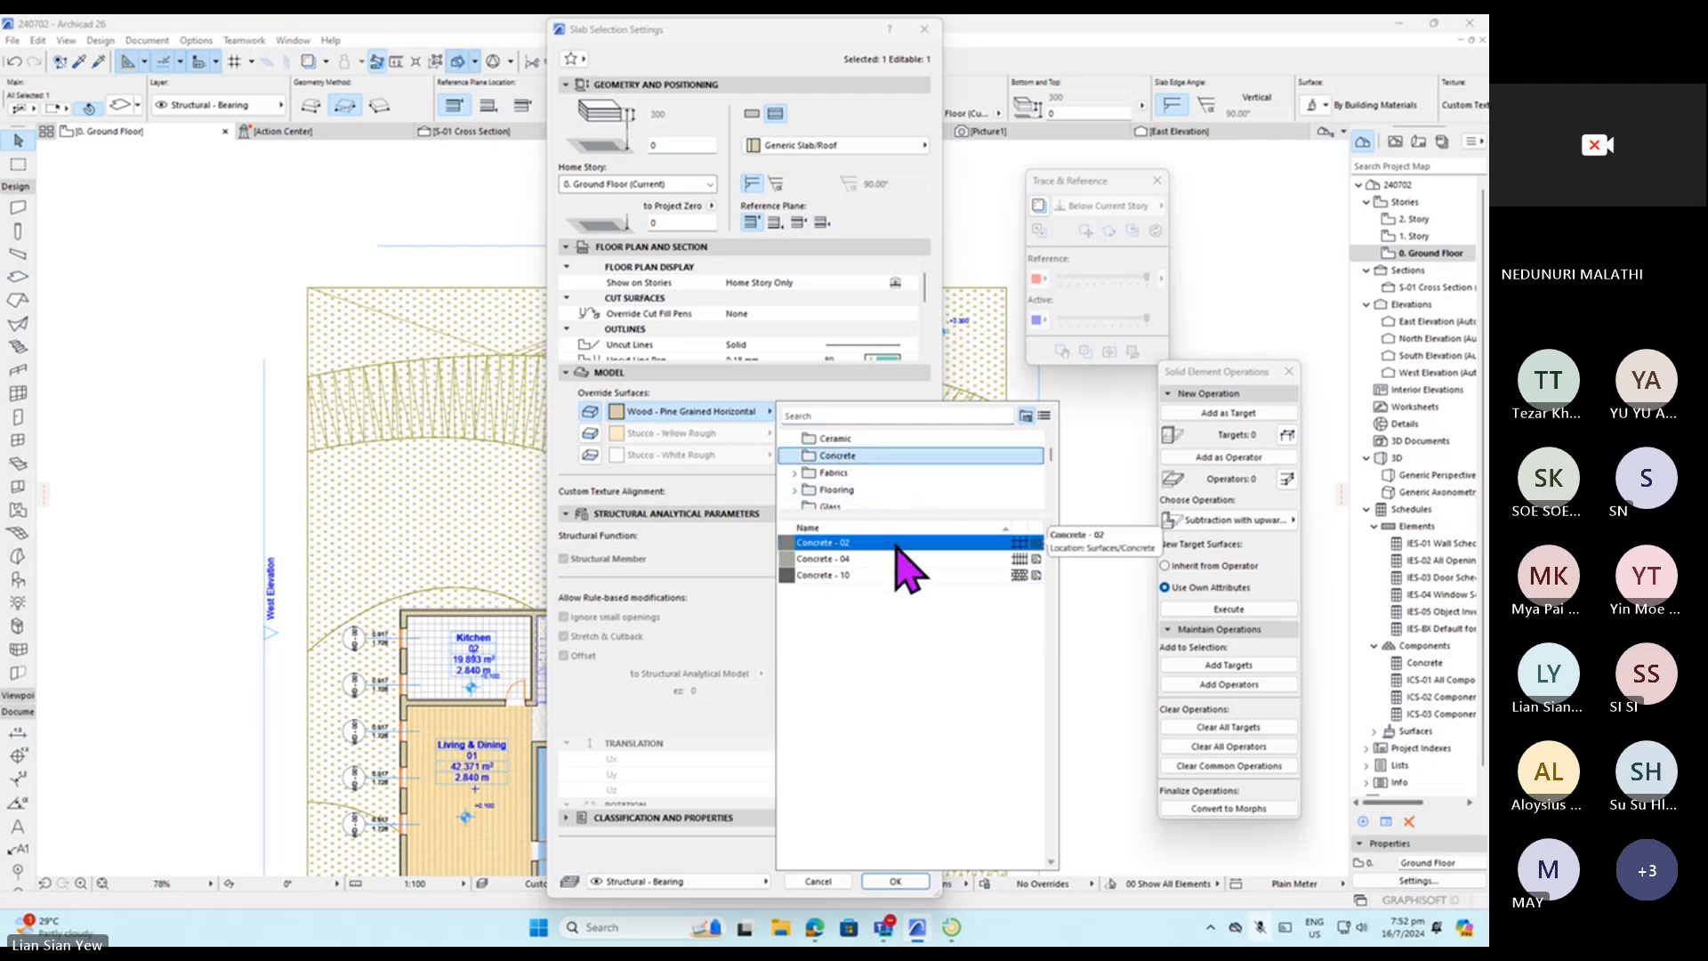
pyautogui.click(894, 881)
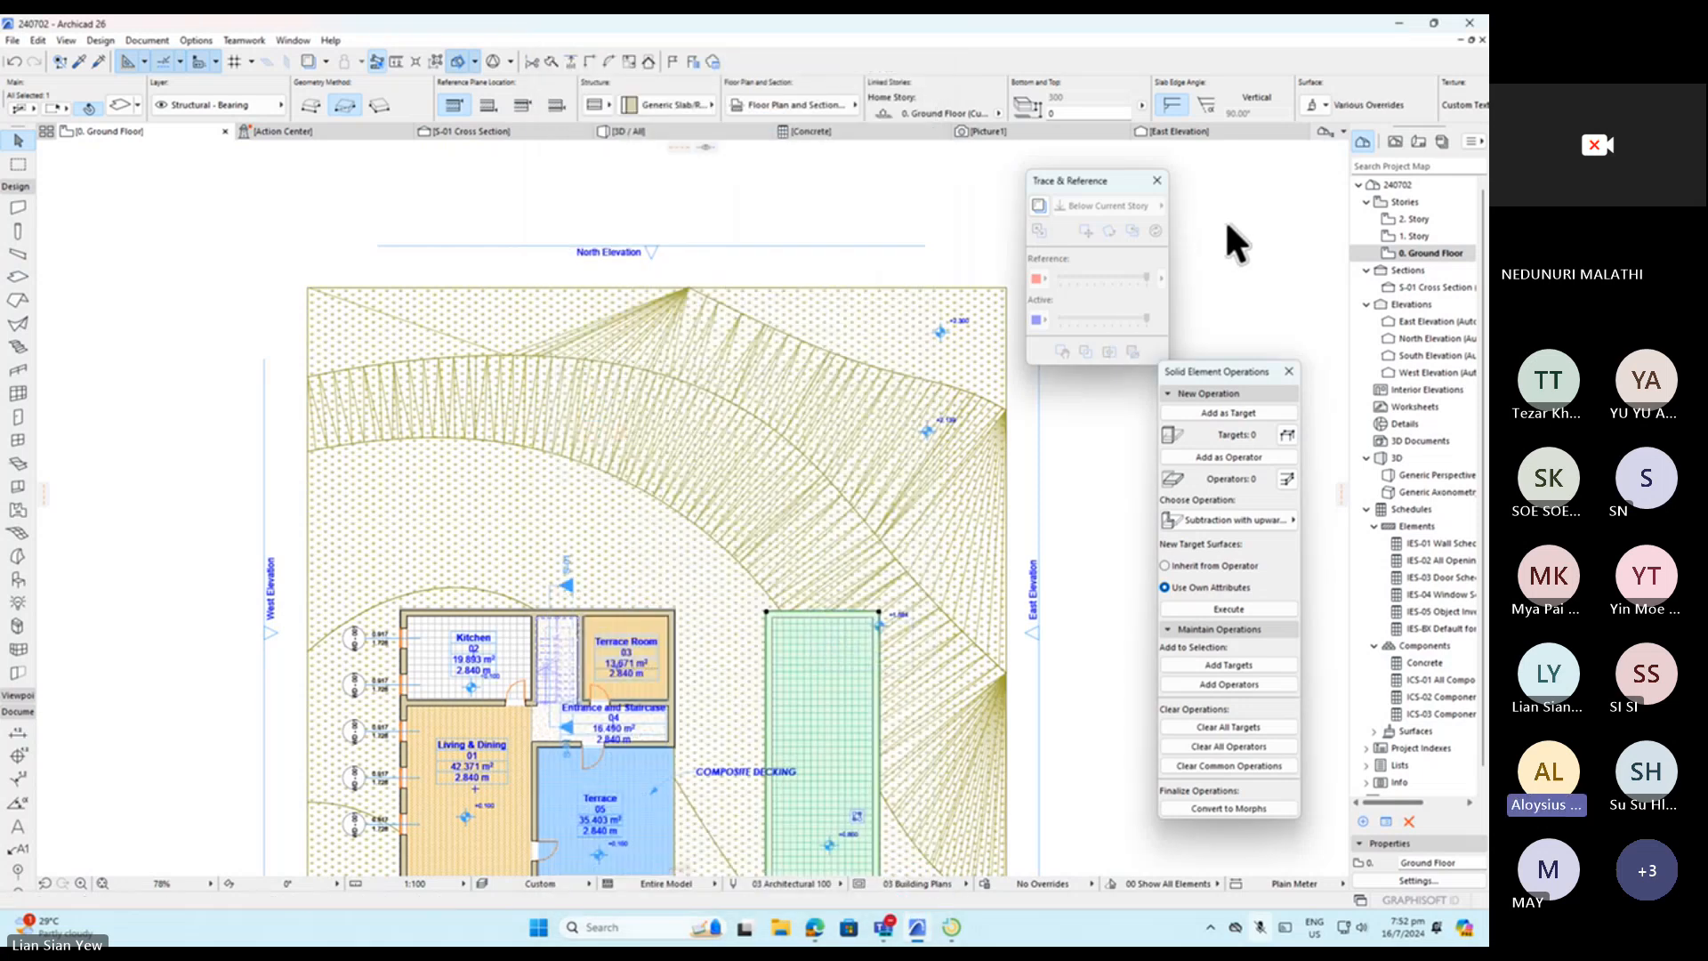
# Deselect the slab, then check the Concrete schedule for its components before returning to the Ground Floor plan.
pyautogui.click(1225, 217)
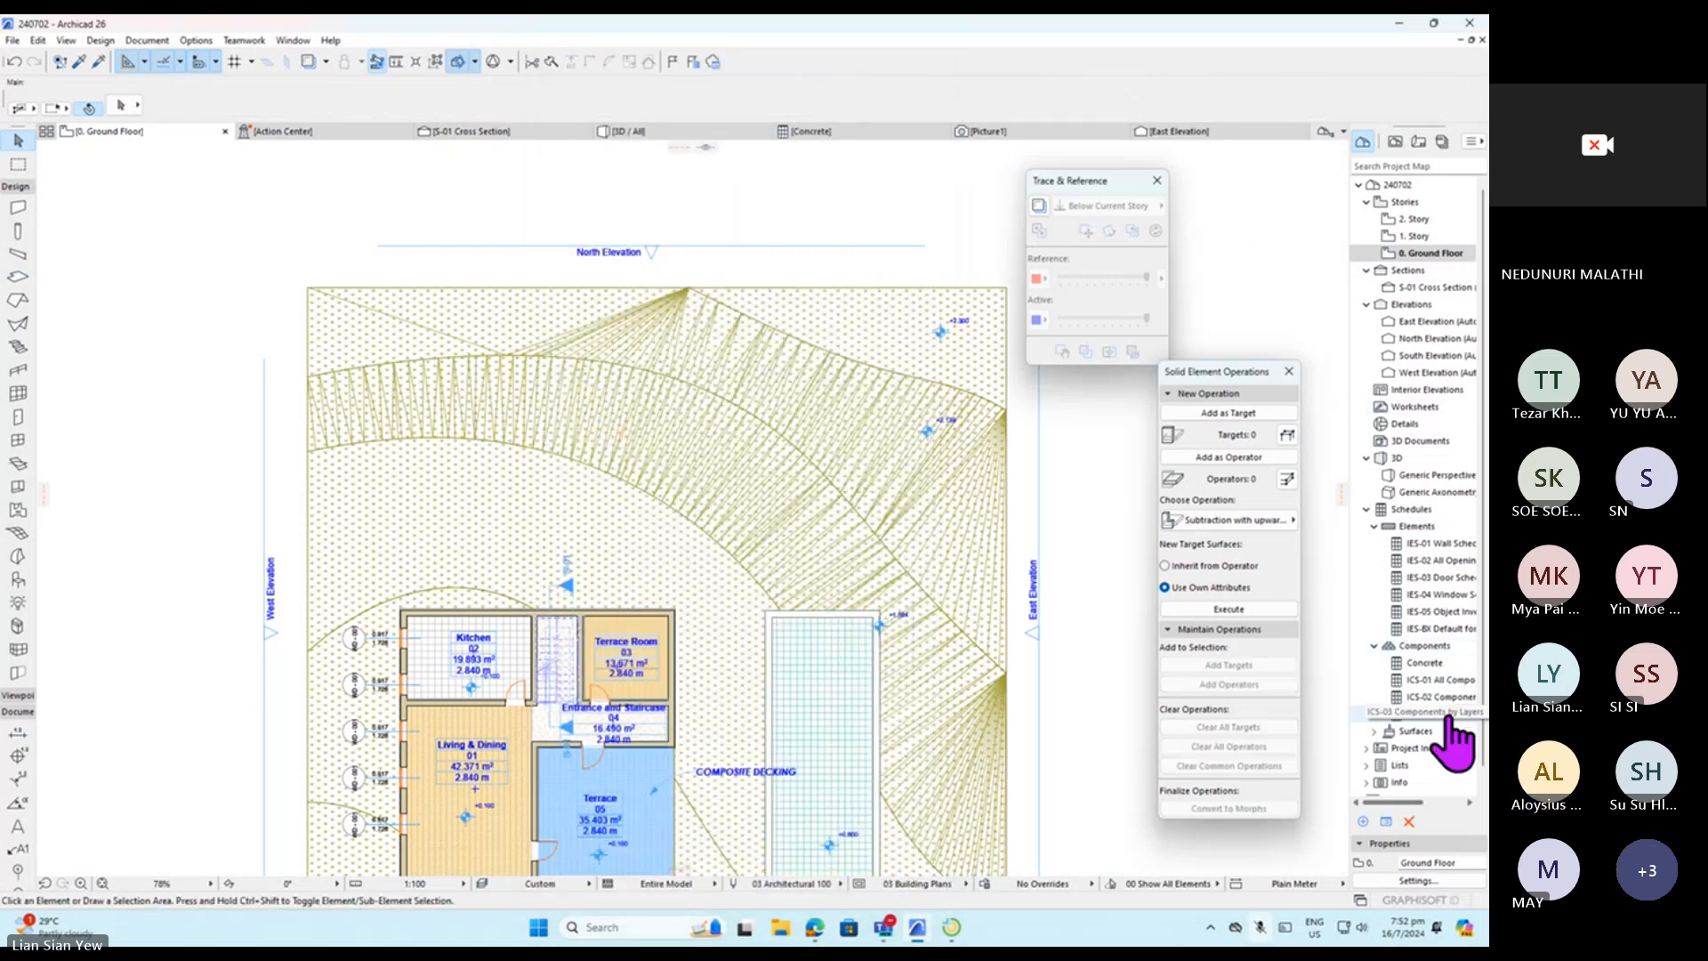
pyautogui.doubleClick(1443, 664)
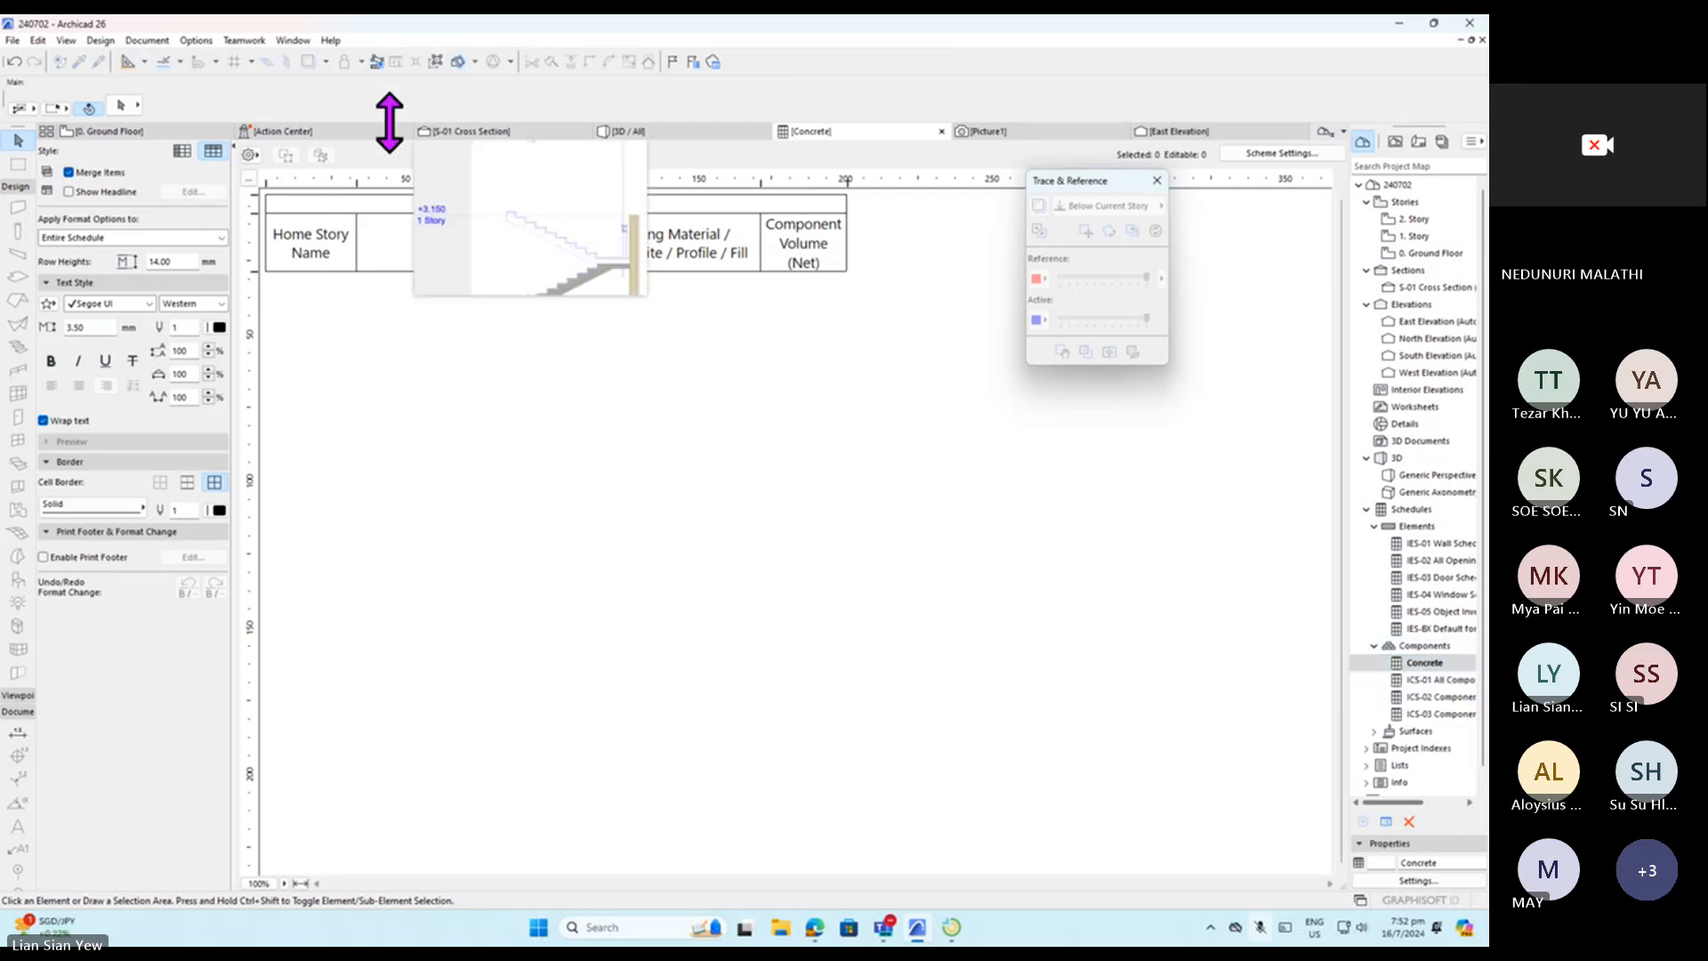
pyautogui.click(101, 131)
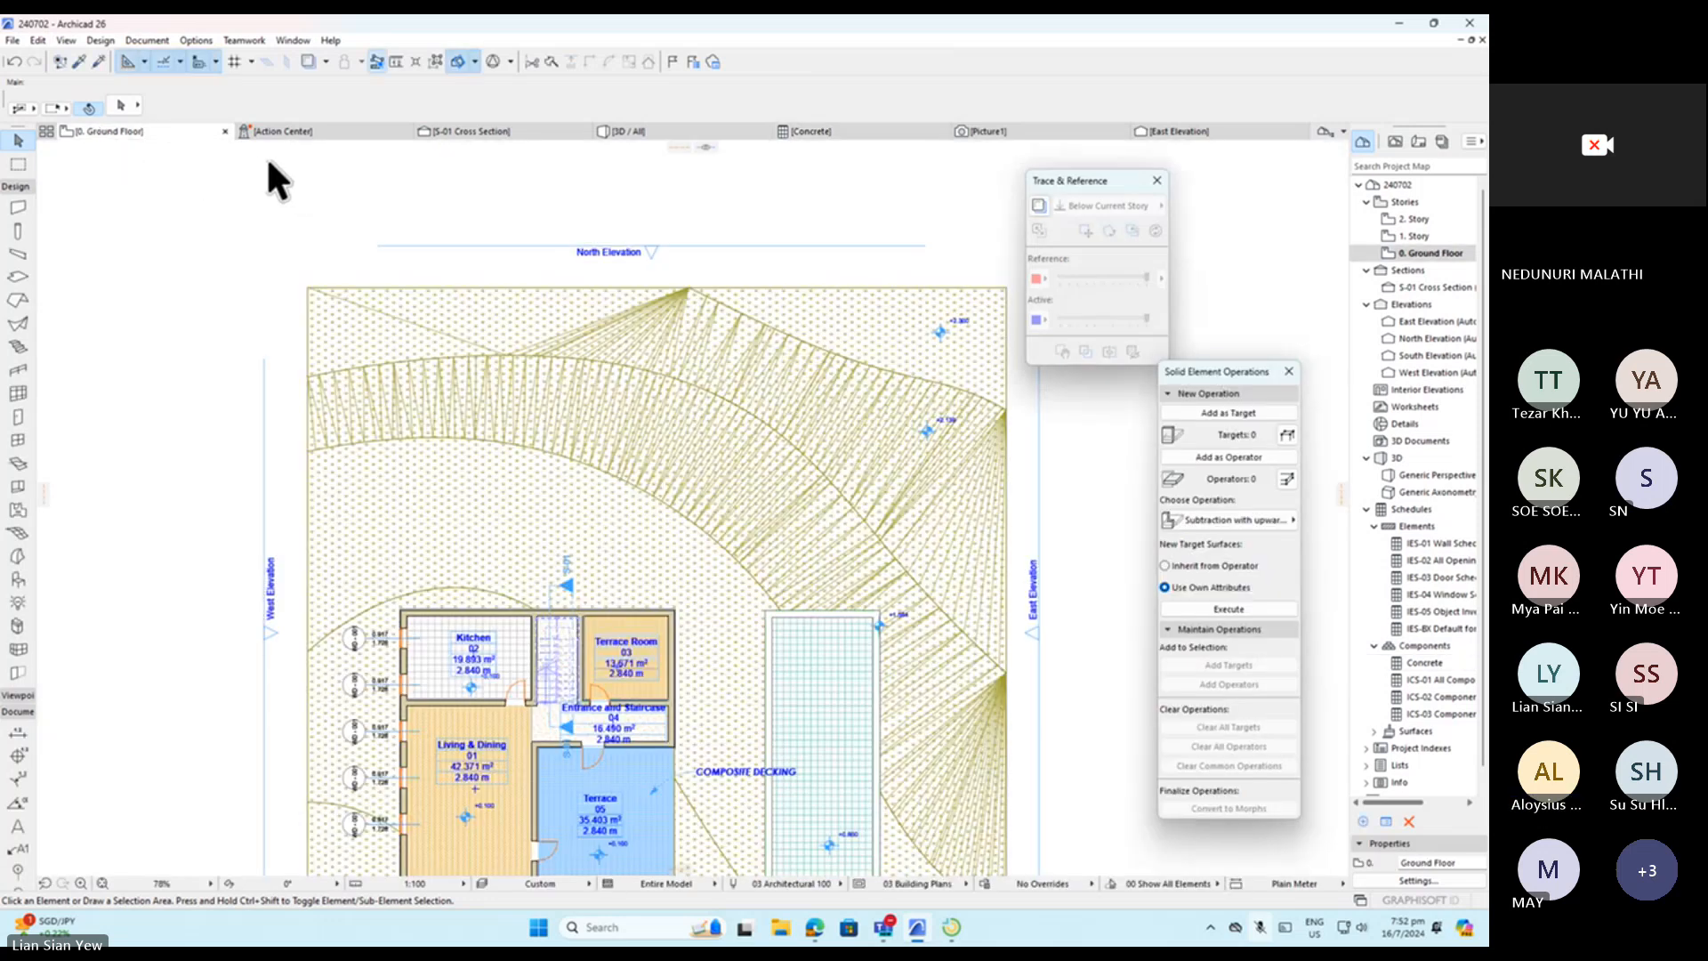
# Check the composite structures offered in the default slab settings without changing the defaults or drawing a slab.
pyautogui.click(17, 277)
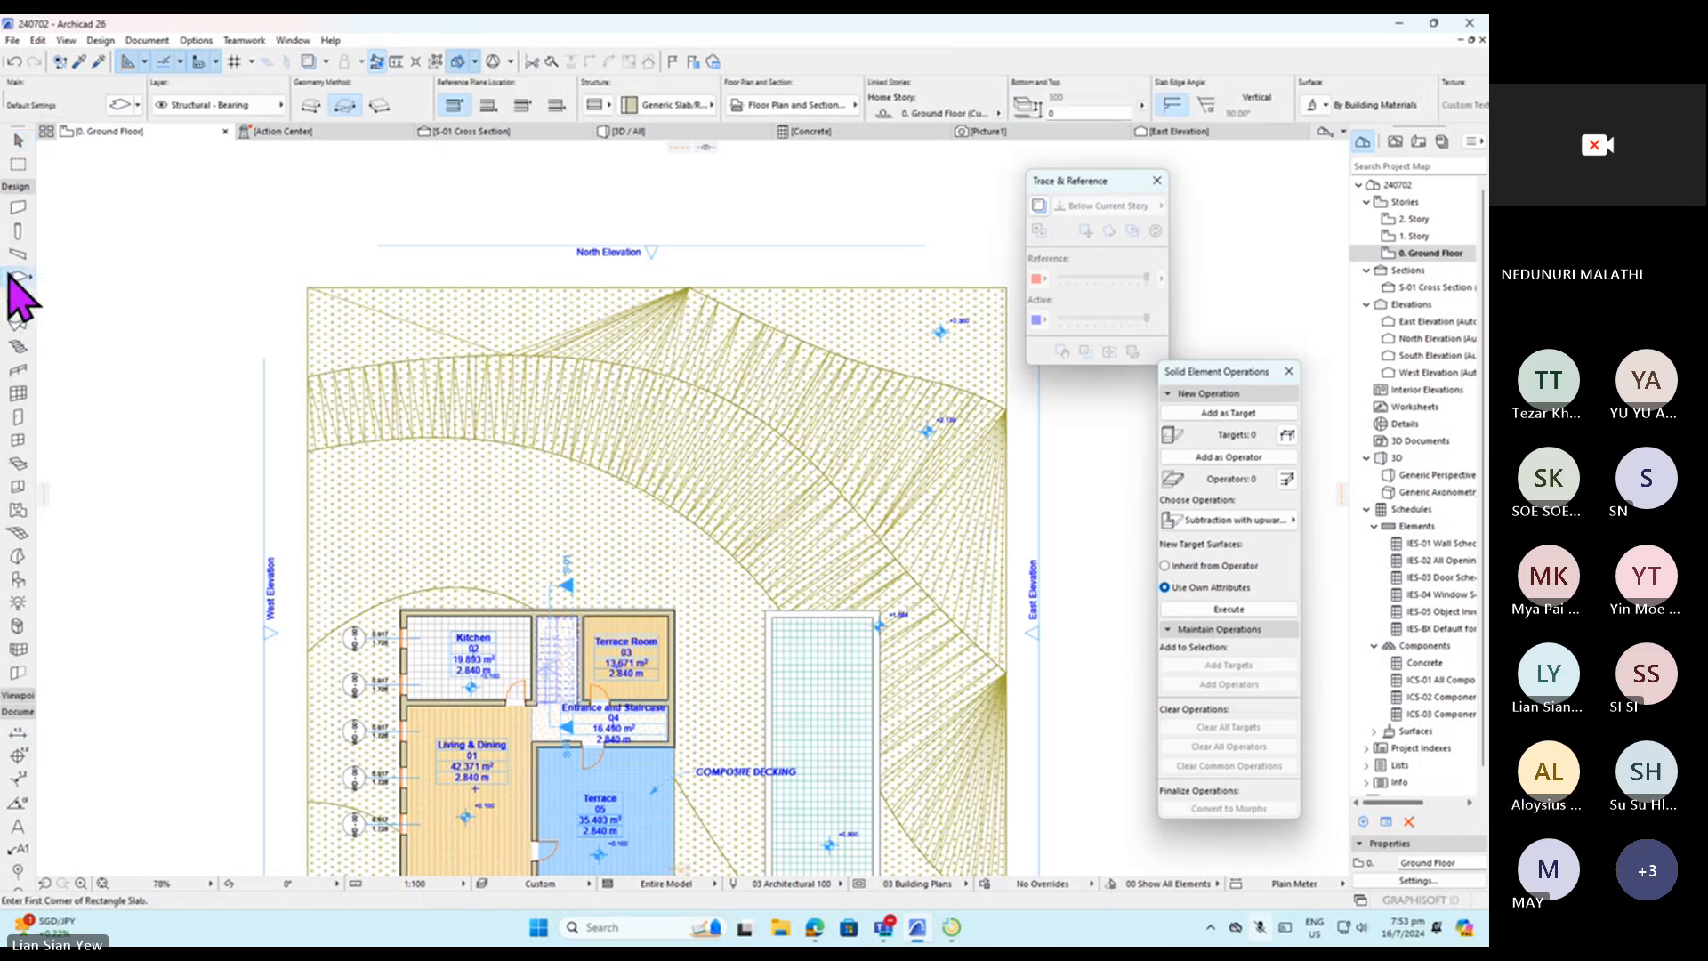
pyautogui.doubleClick(18, 277)
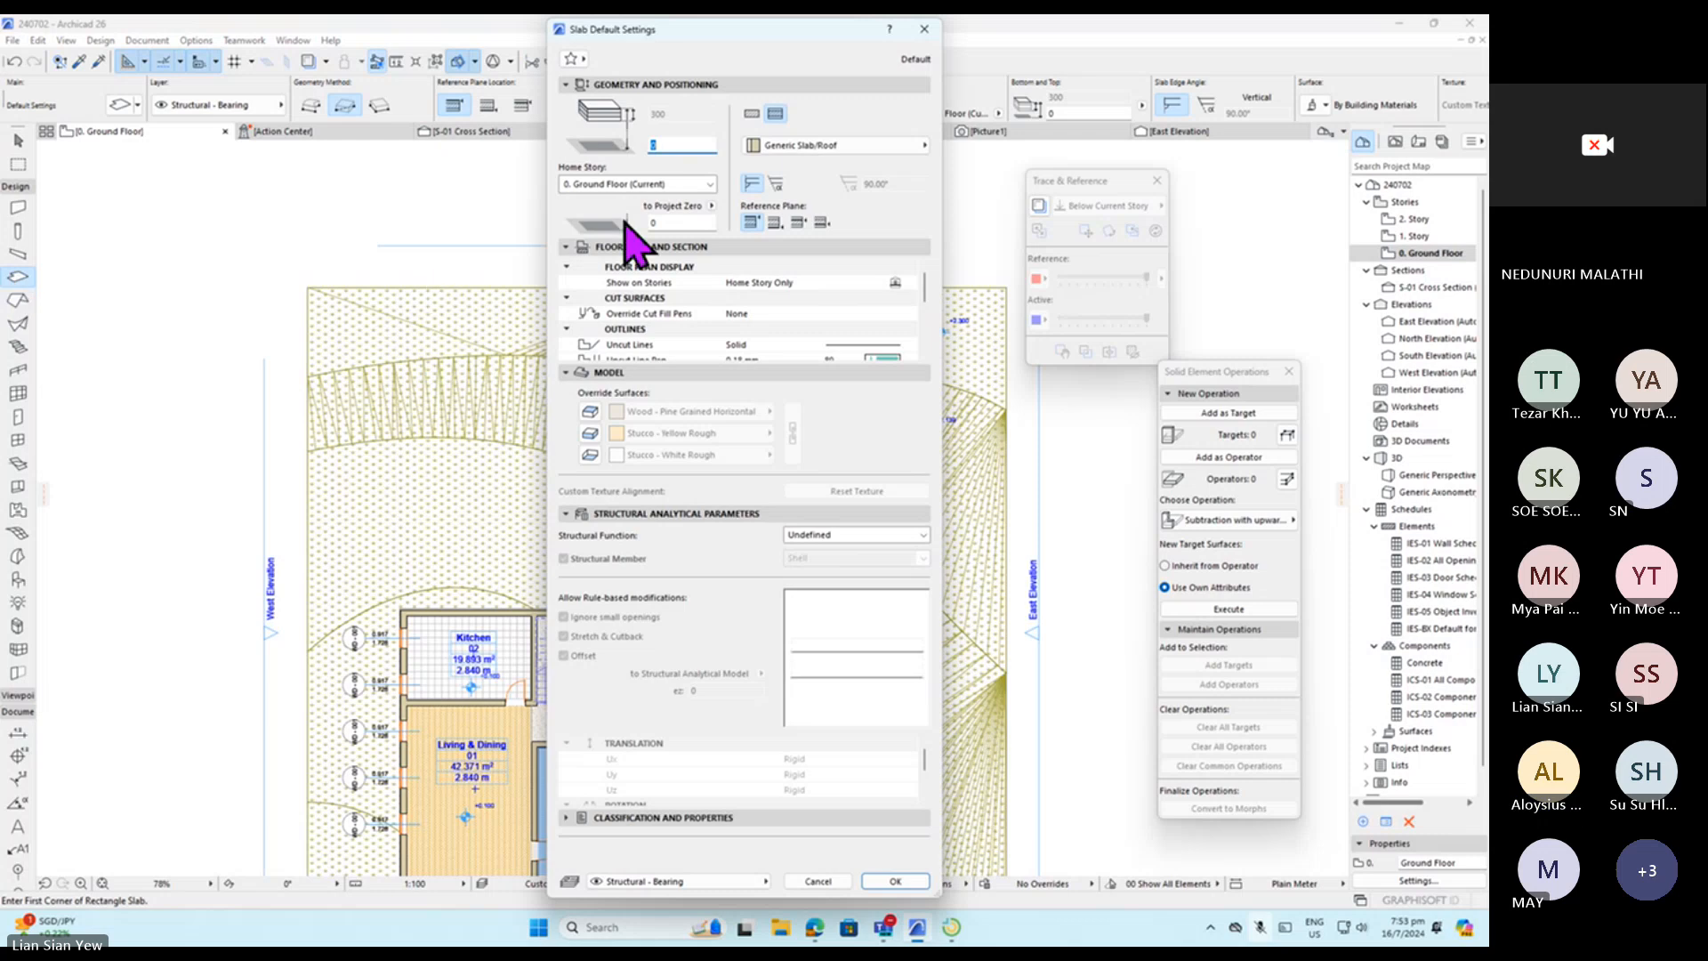
pyautogui.click(892, 140)
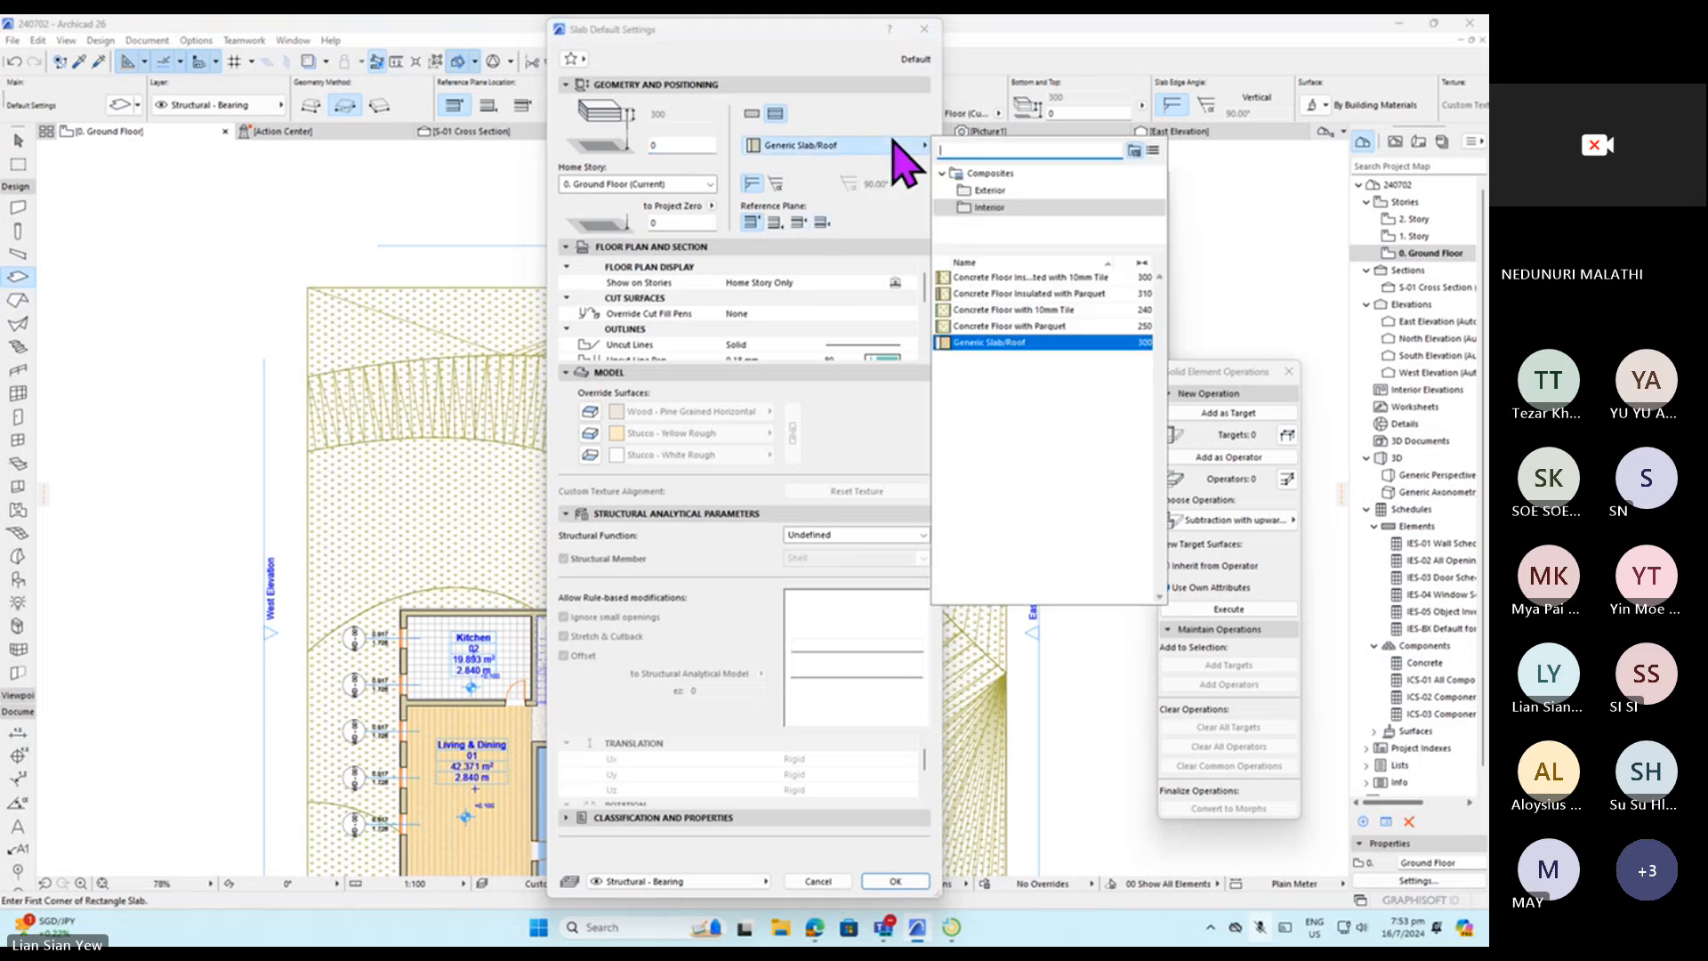
pyautogui.click(1181, 341)
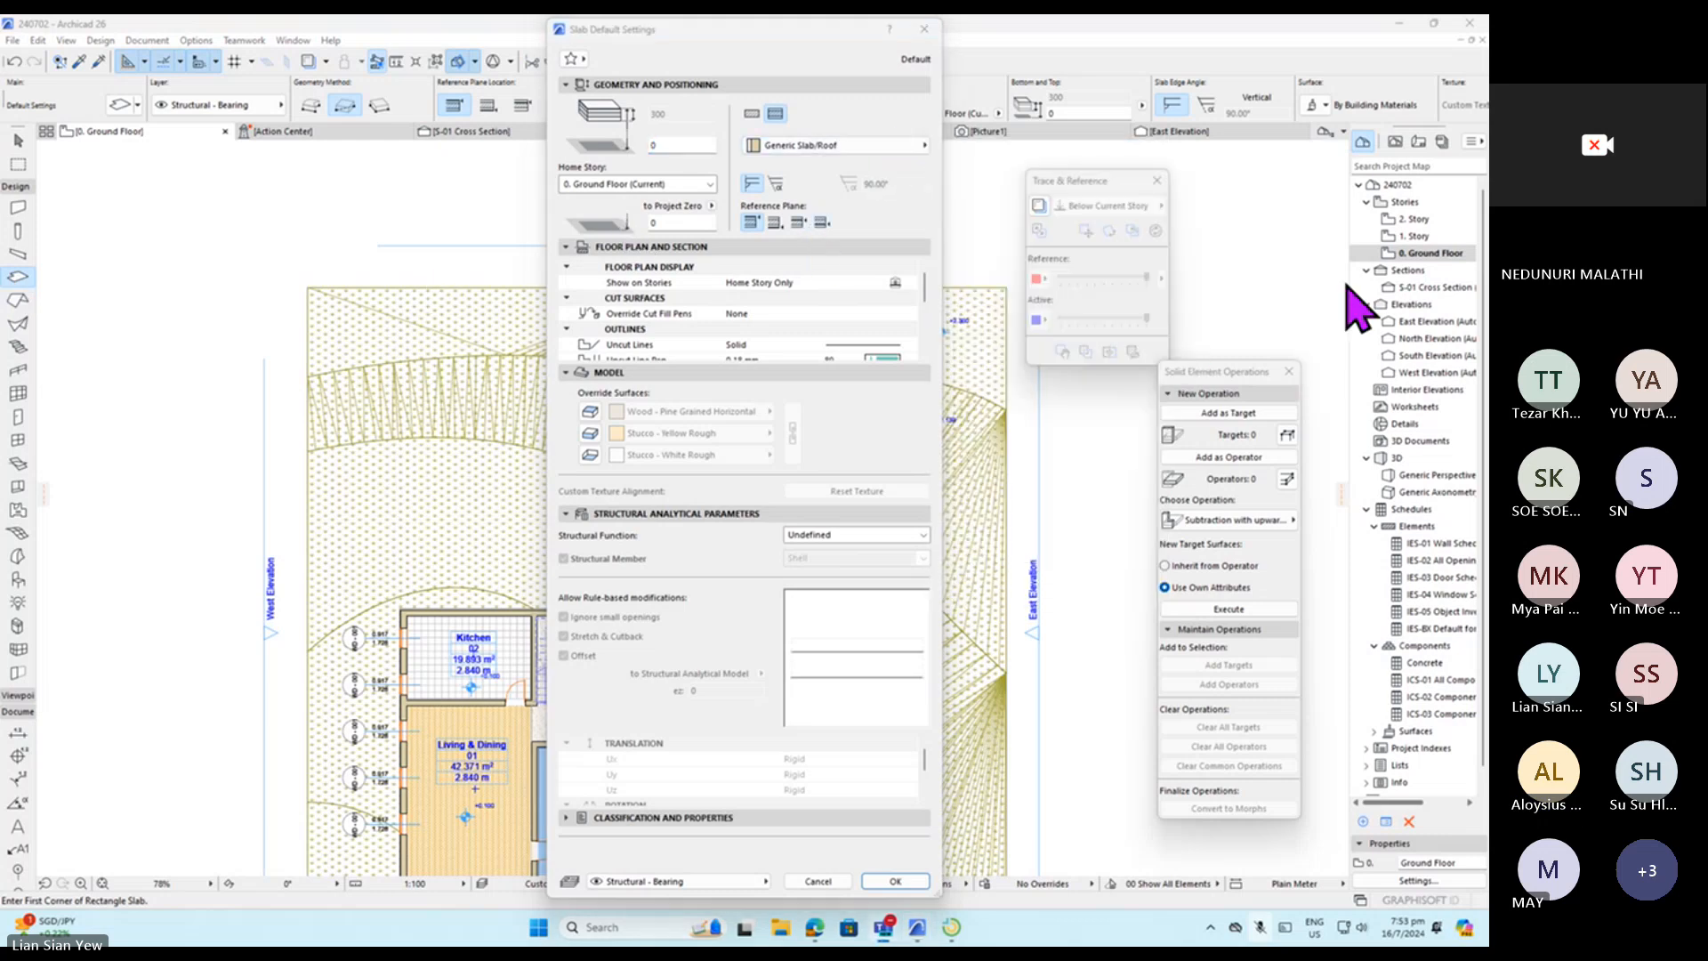
pyautogui.click(831, 144)
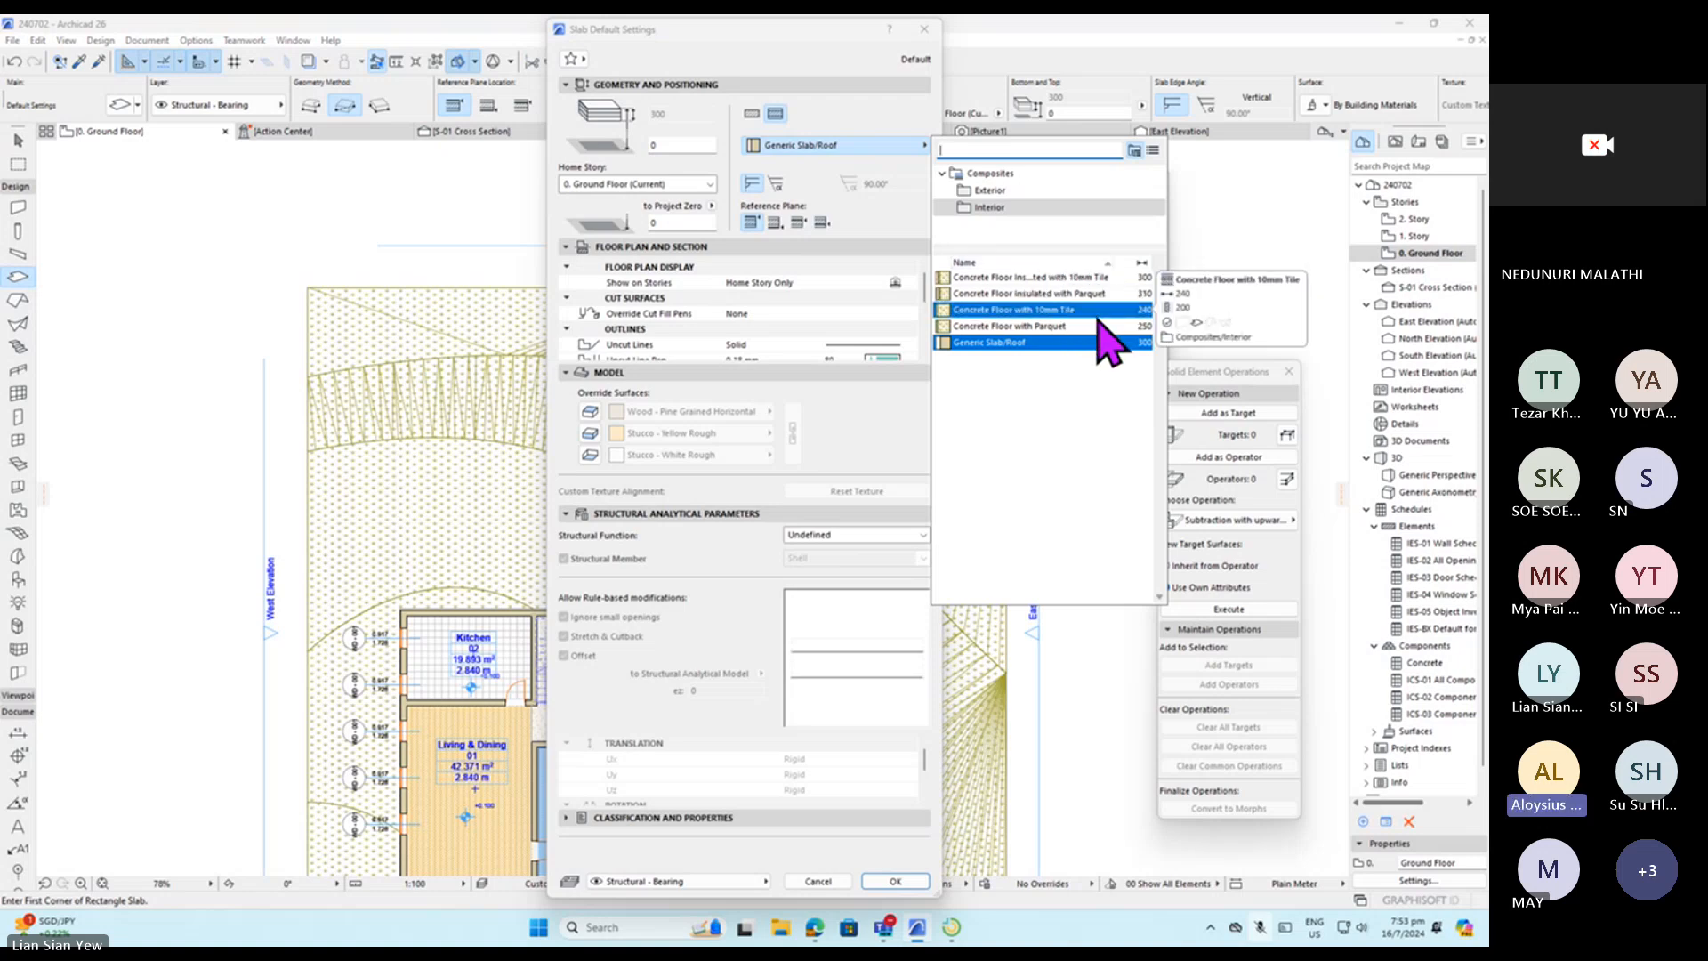
pyautogui.click(109, 255)
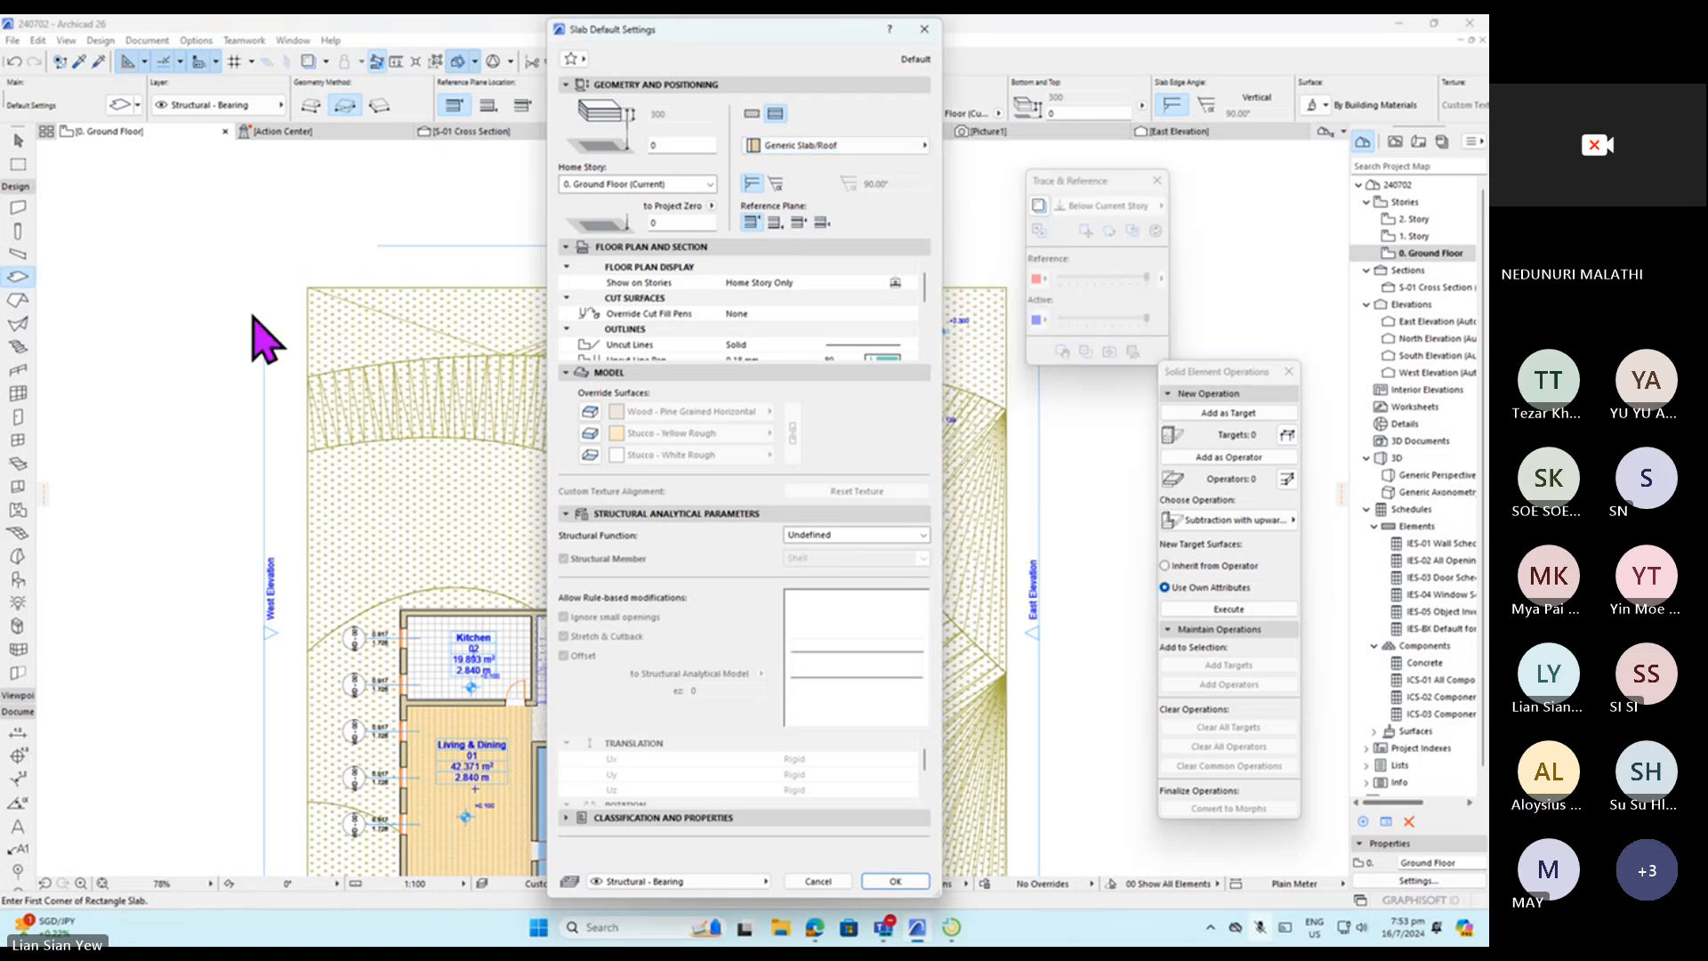
pyautogui.click(924, 30)
pyautogui.click(843, 677)
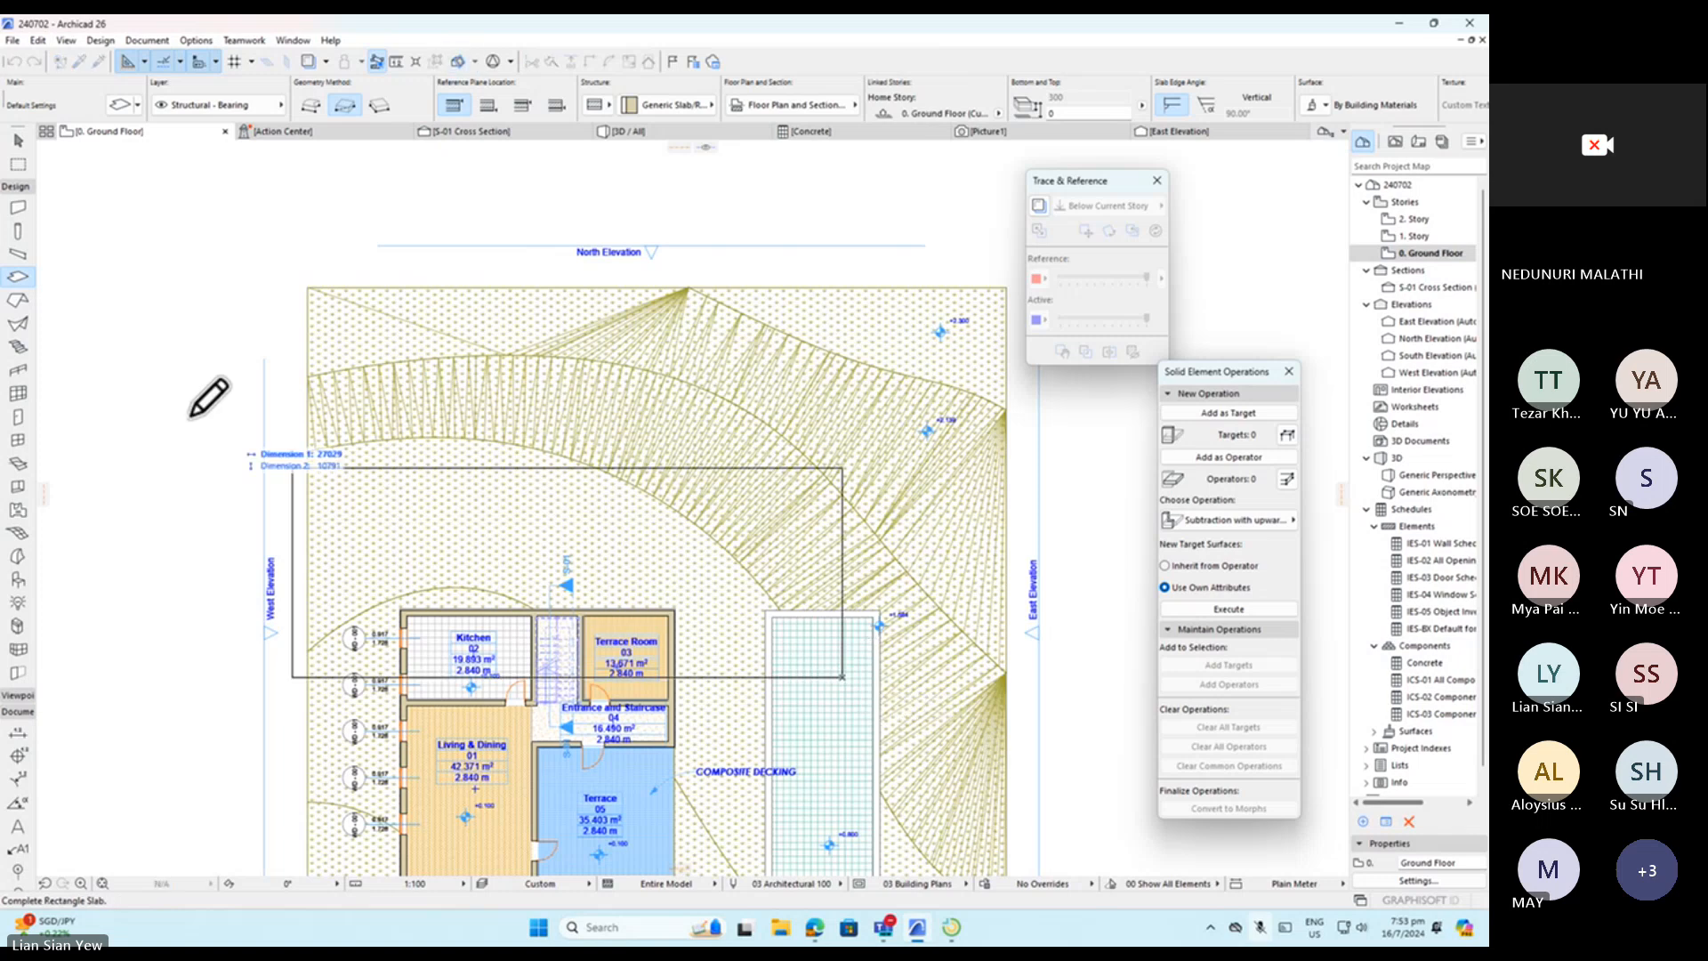
pyautogui.click(17, 140)
# Set the structure of the rectangular enclosure slab beside the house to Concrete Floor Insulated with 10mm Tile, then deselect it.
pyautogui.click(819, 711)
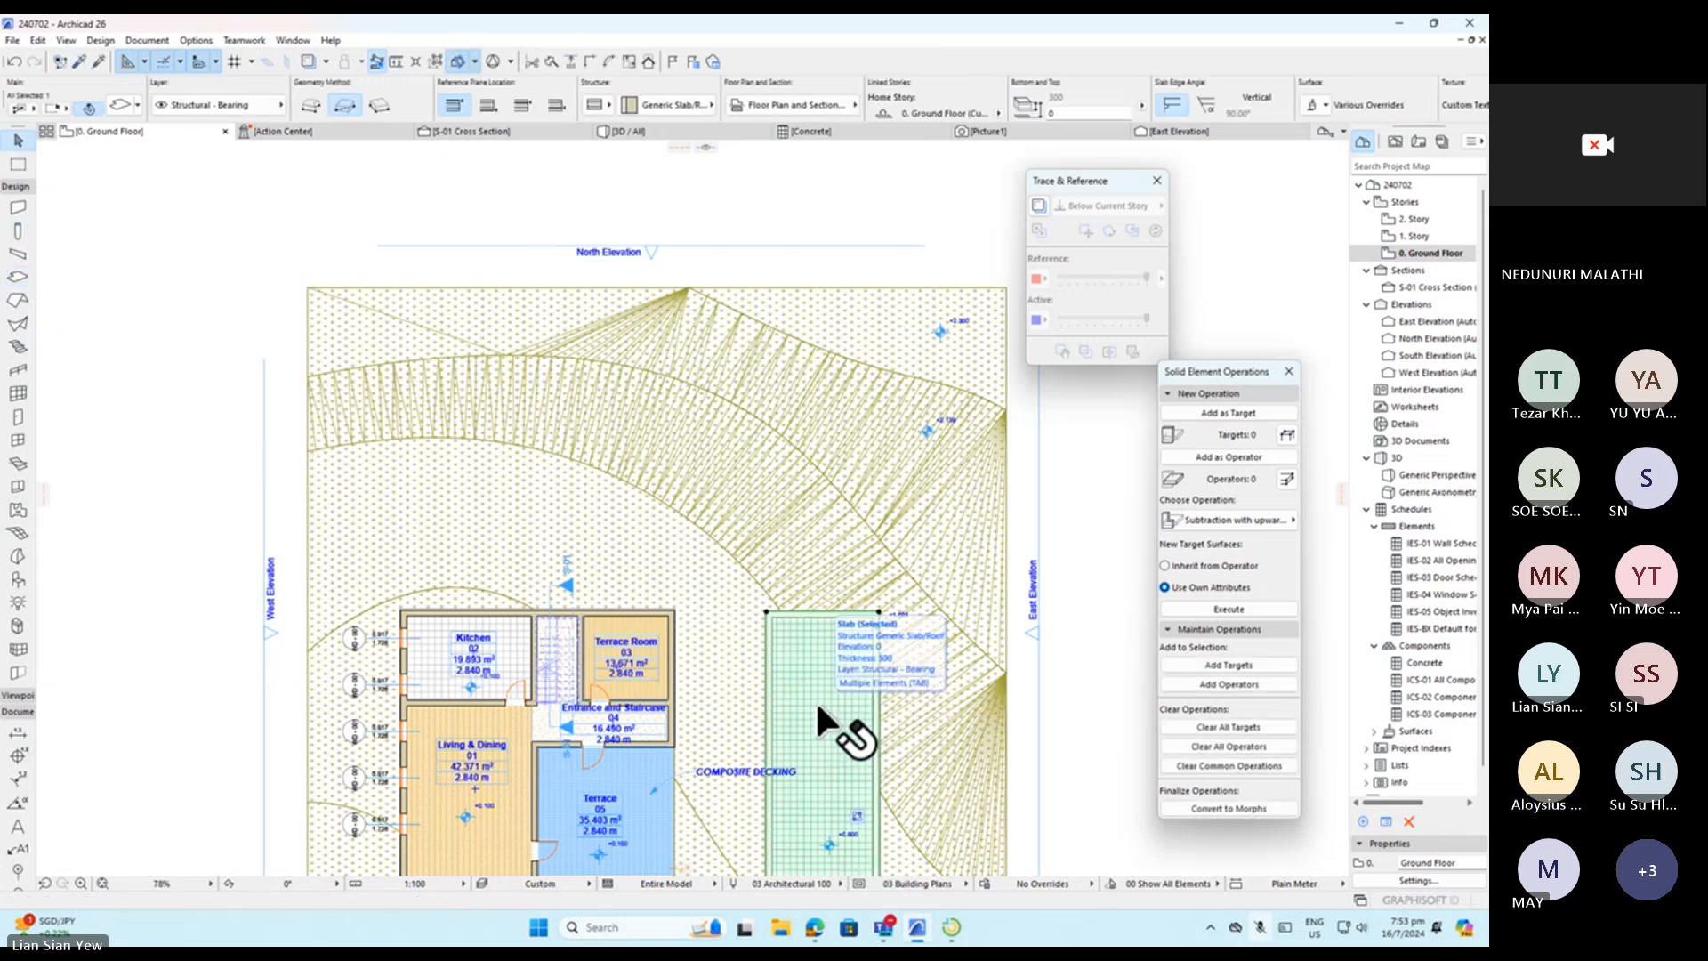
pyautogui.click(668, 104)
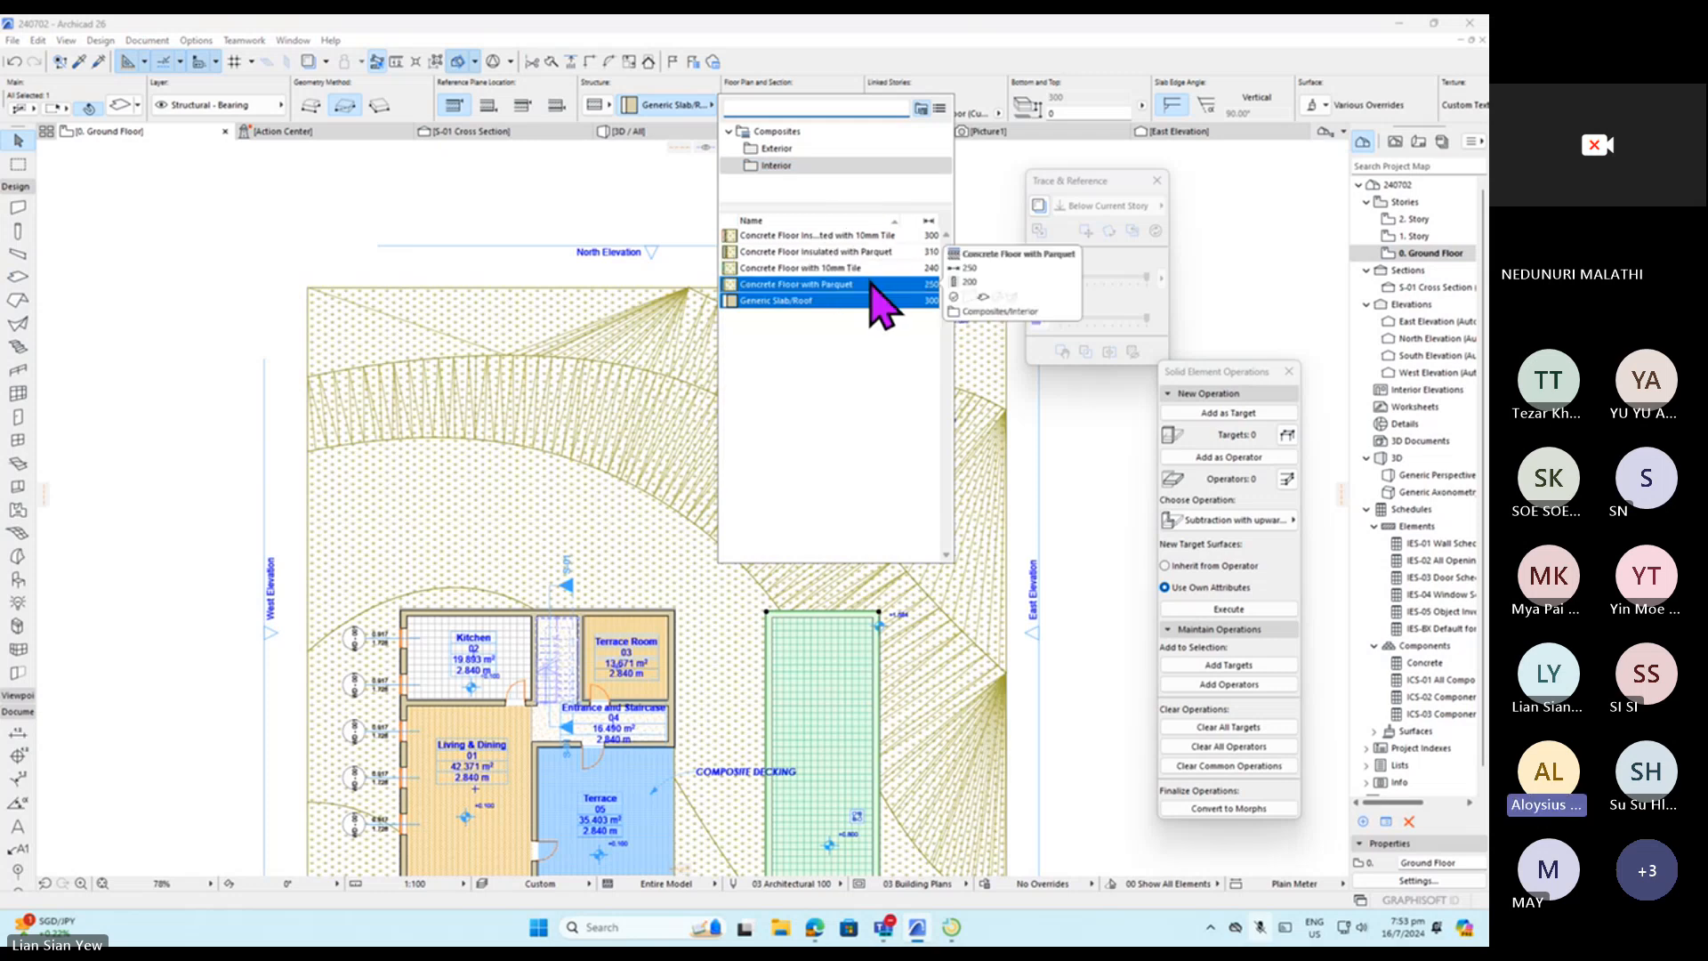
pyautogui.click(861, 235)
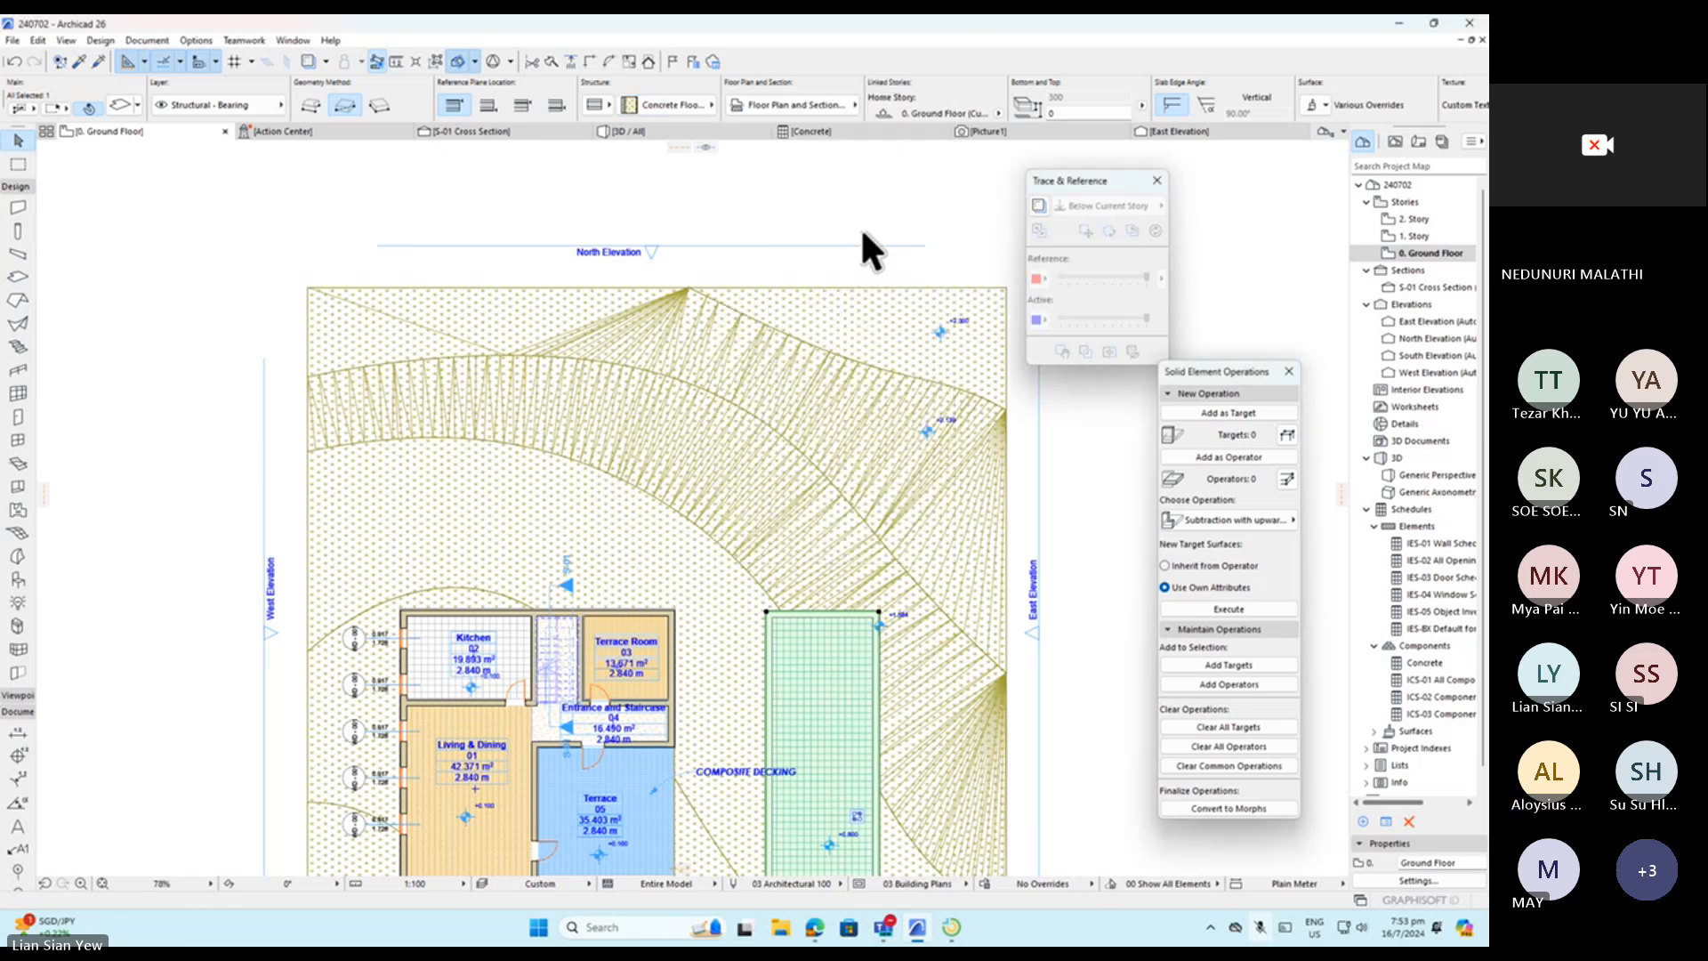
pyautogui.click(853, 197)
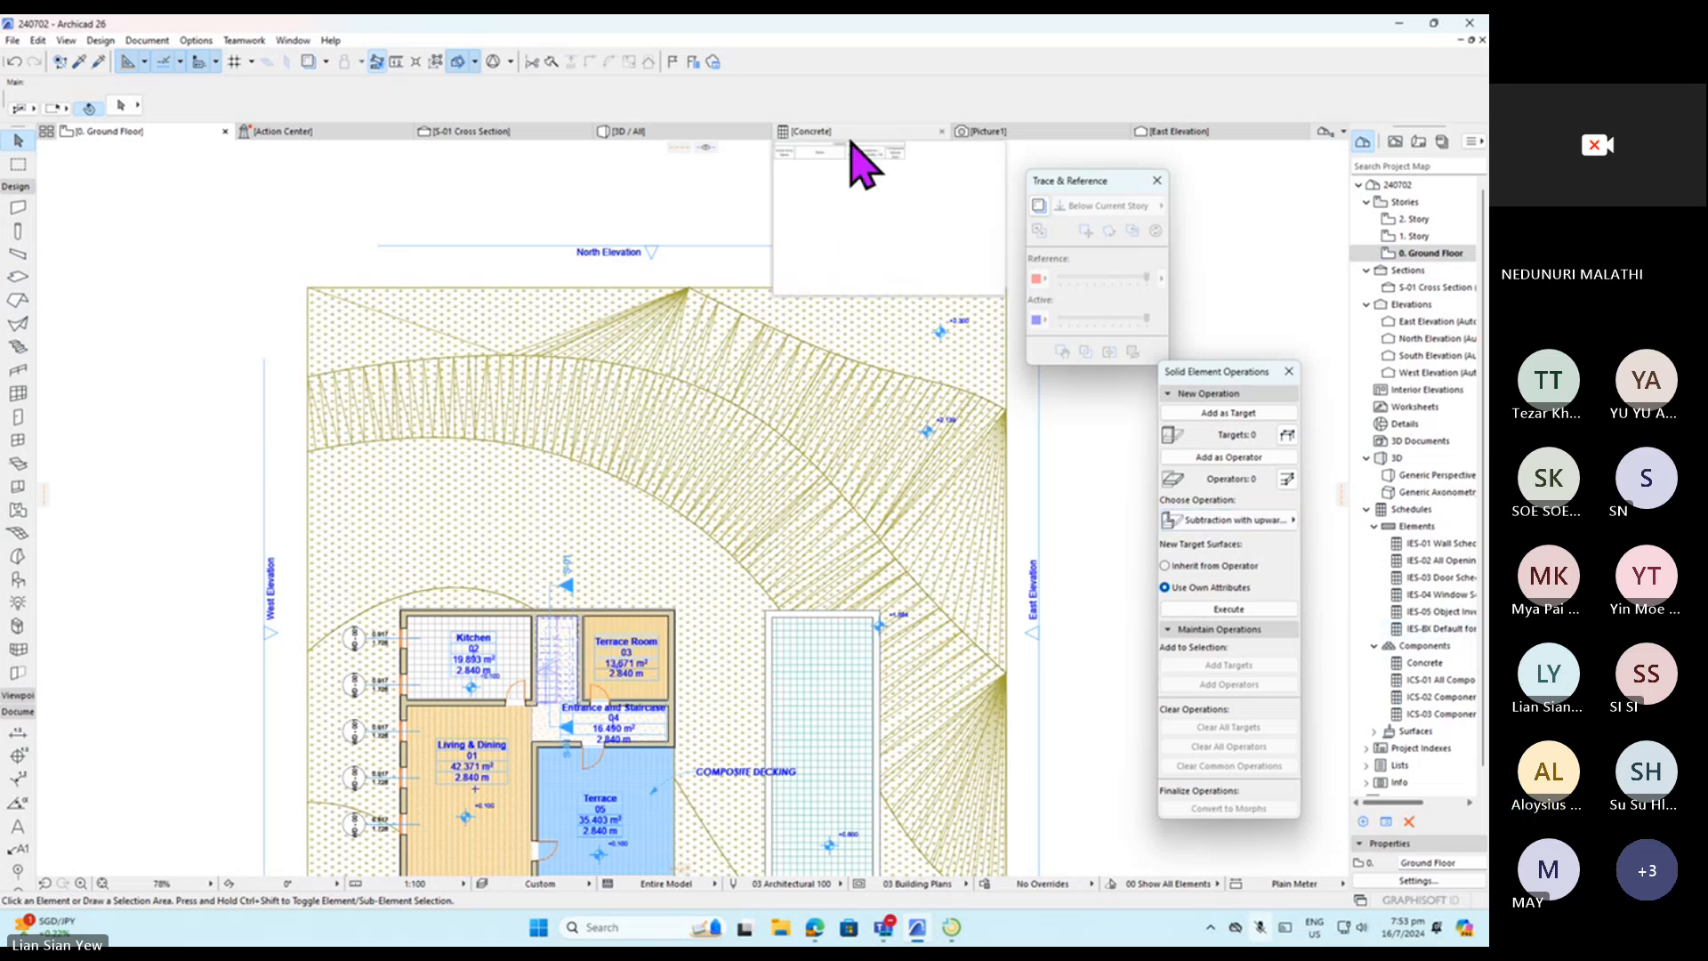
# Check the Concrete schedule's entries, then inspect the Terrace area on the Ground Floor plan and clear the selection.
pyautogui.click(847, 135)
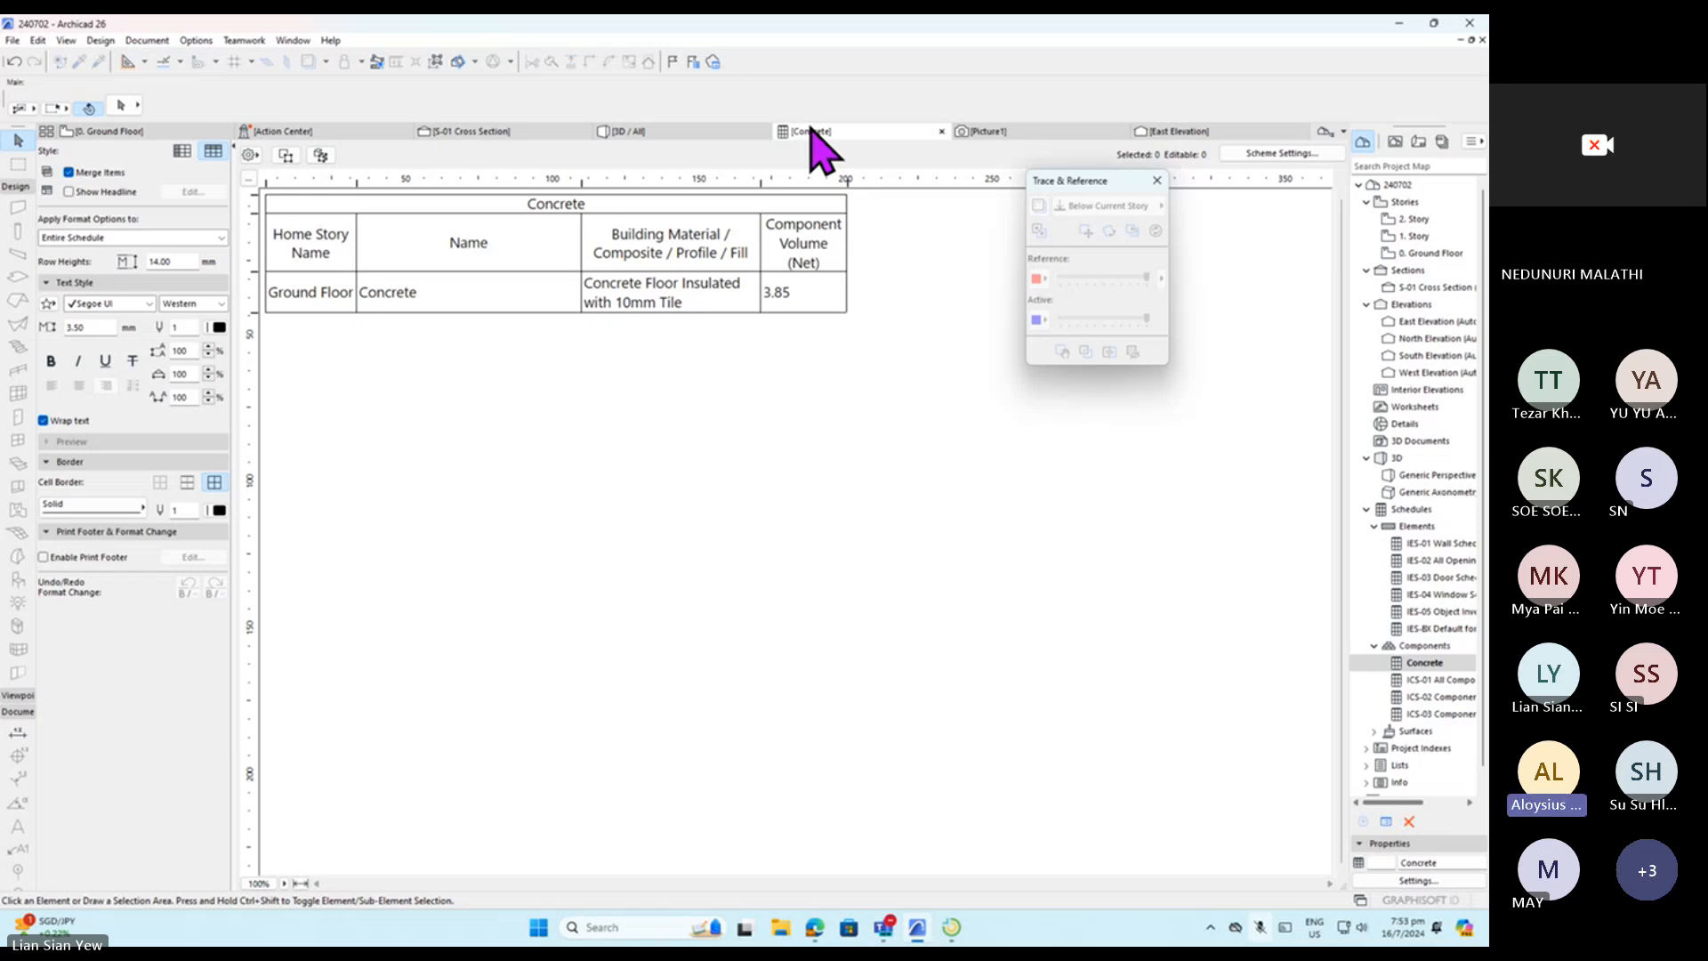
pyautogui.click(104, 131)
pyautogui.scroll(-3, 747, 382)
pyautogui.scroll(5, 711, 516)
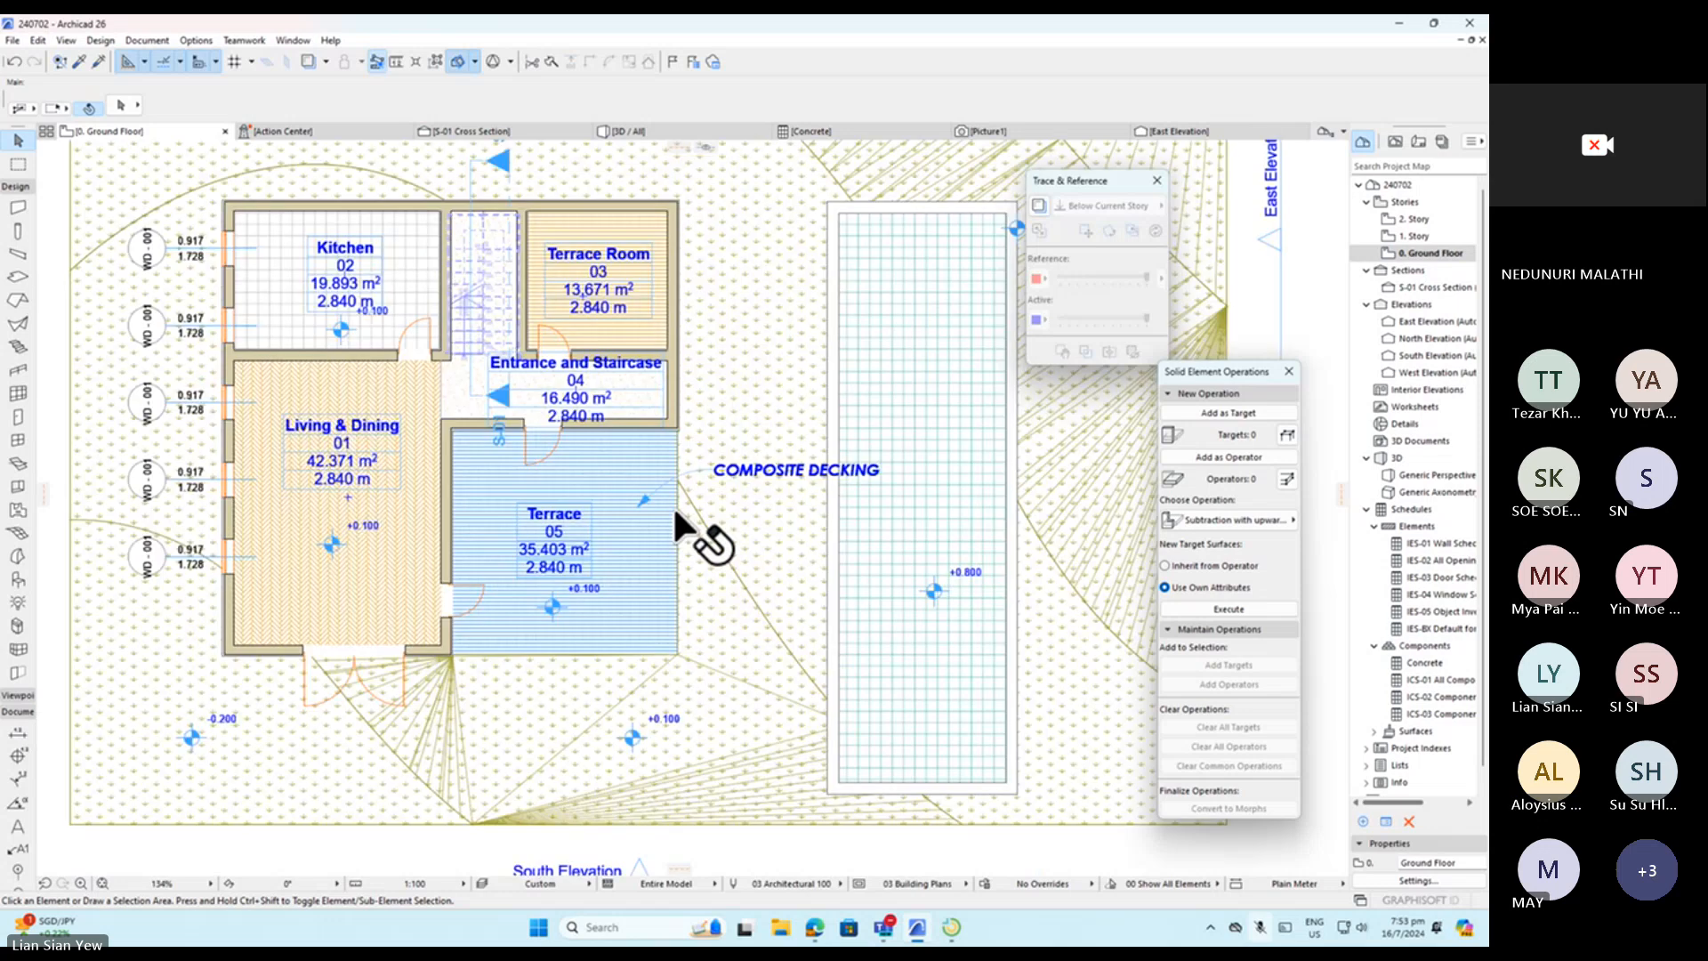
pyautogui.scroll(3, 676, 517)
pyautogui.click(680, 554)
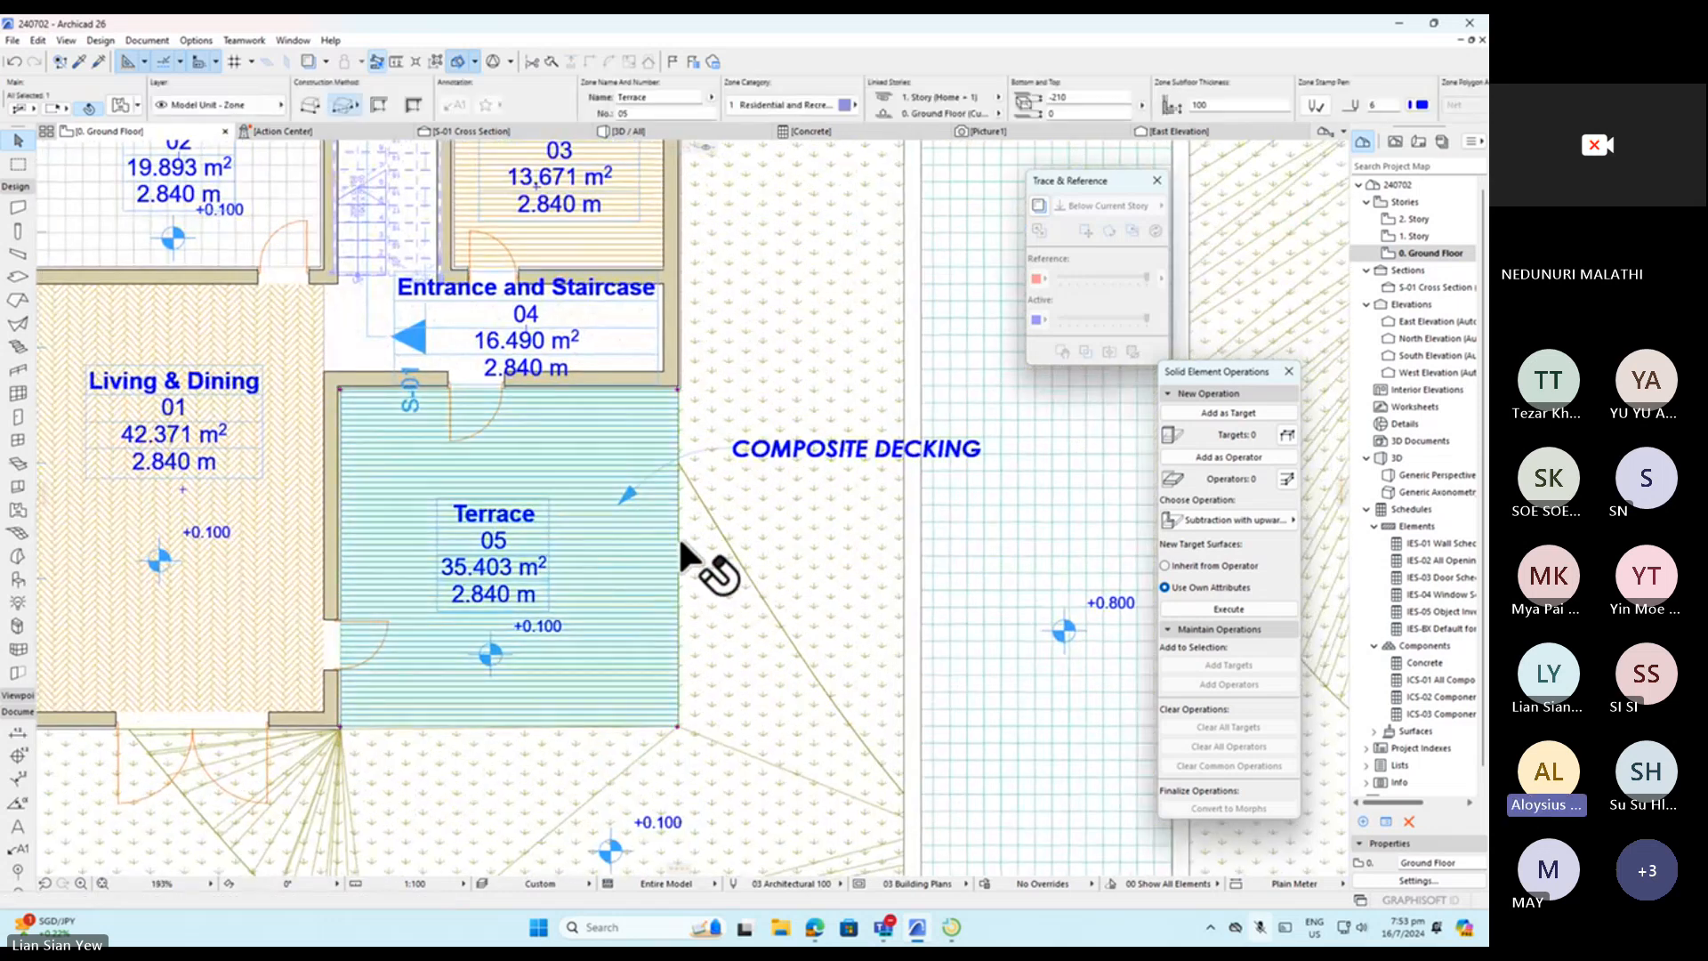
pyautogui.scroll(-4, 687, 552)
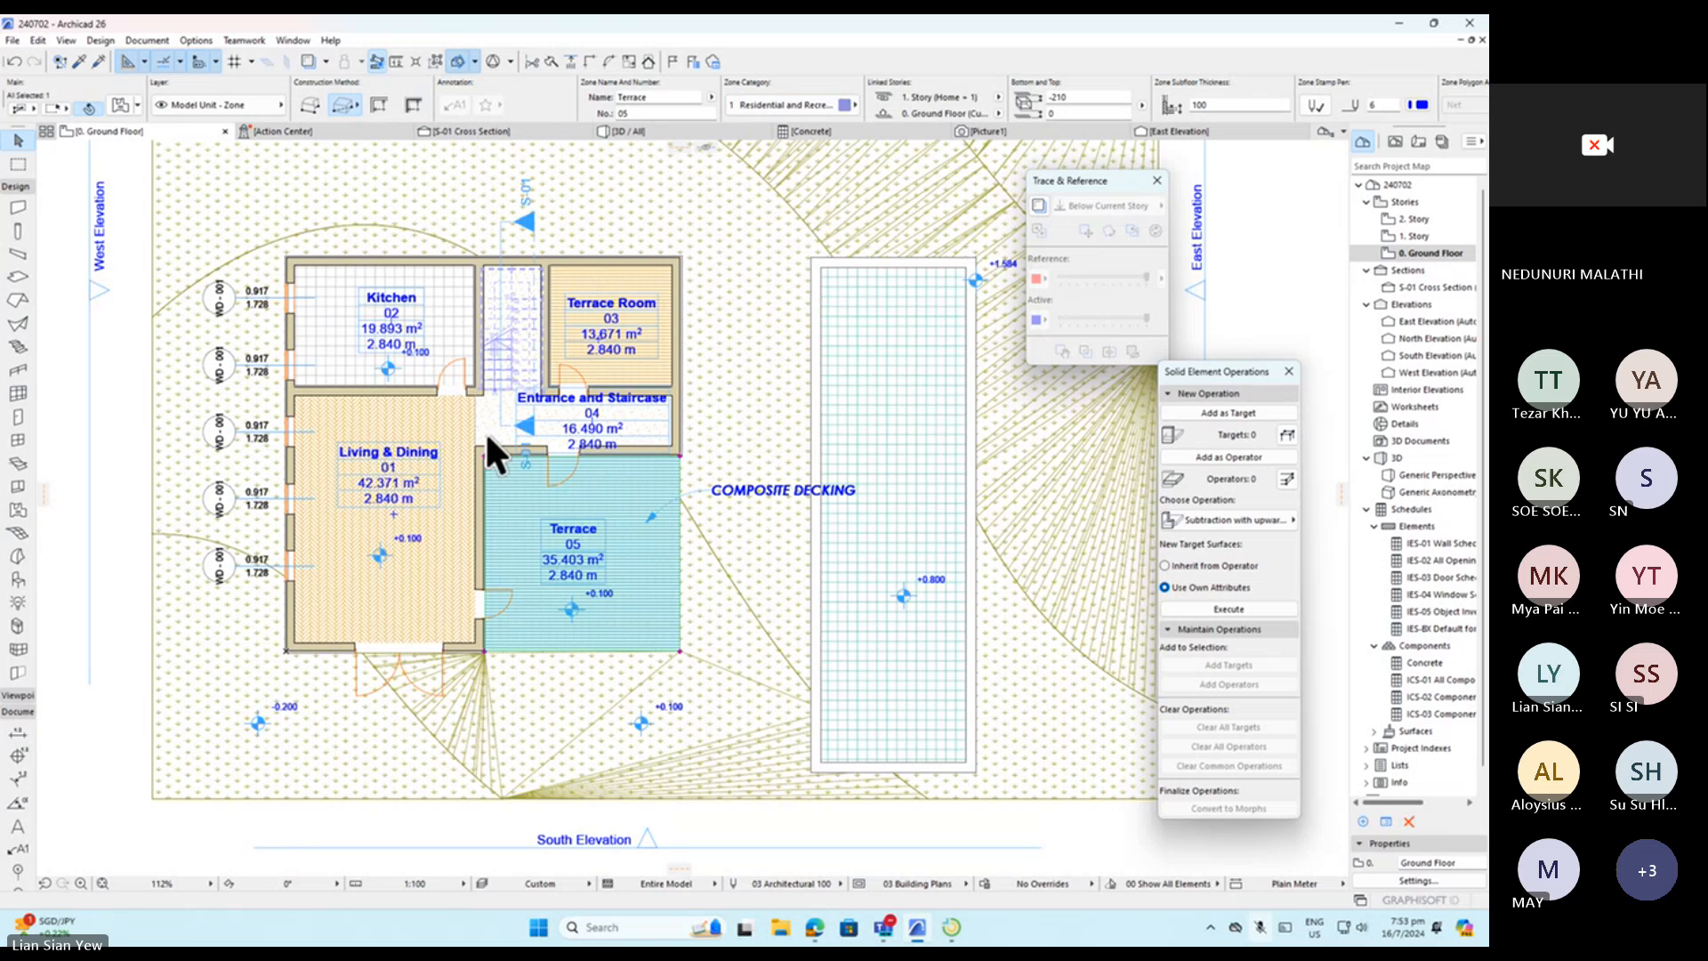
pyautogui.scroll(-5, 645, 542)
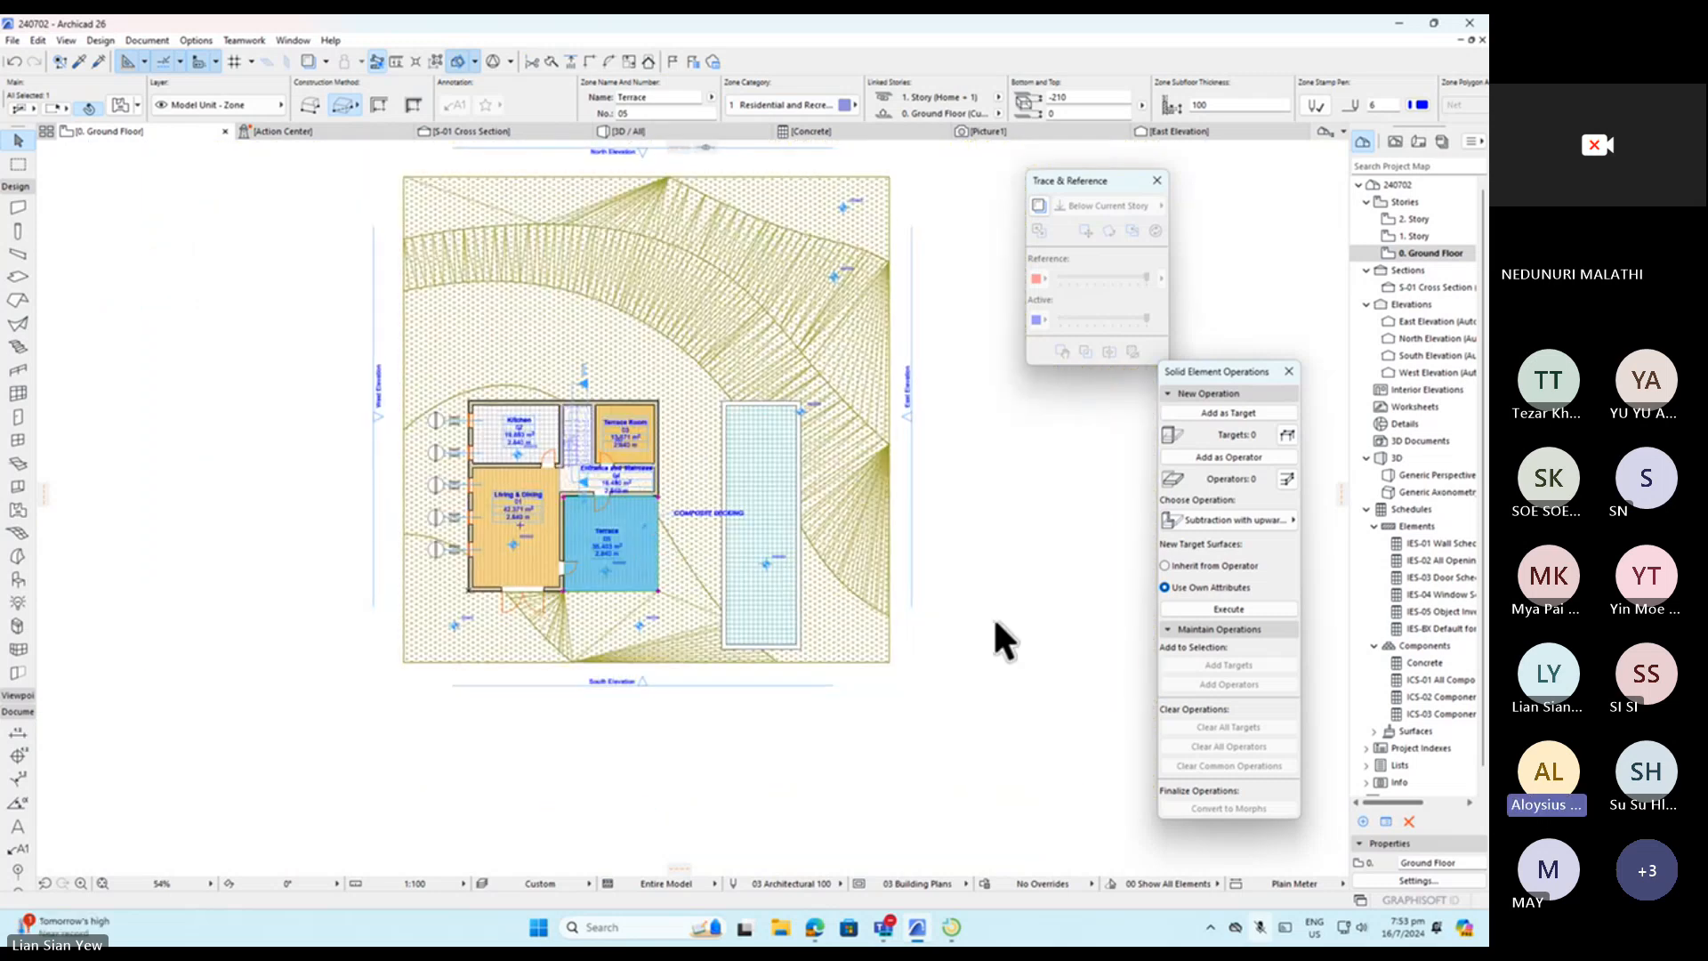
pyautogui.click(963, 603)
pyautogui.scroll(5, 662, 547)
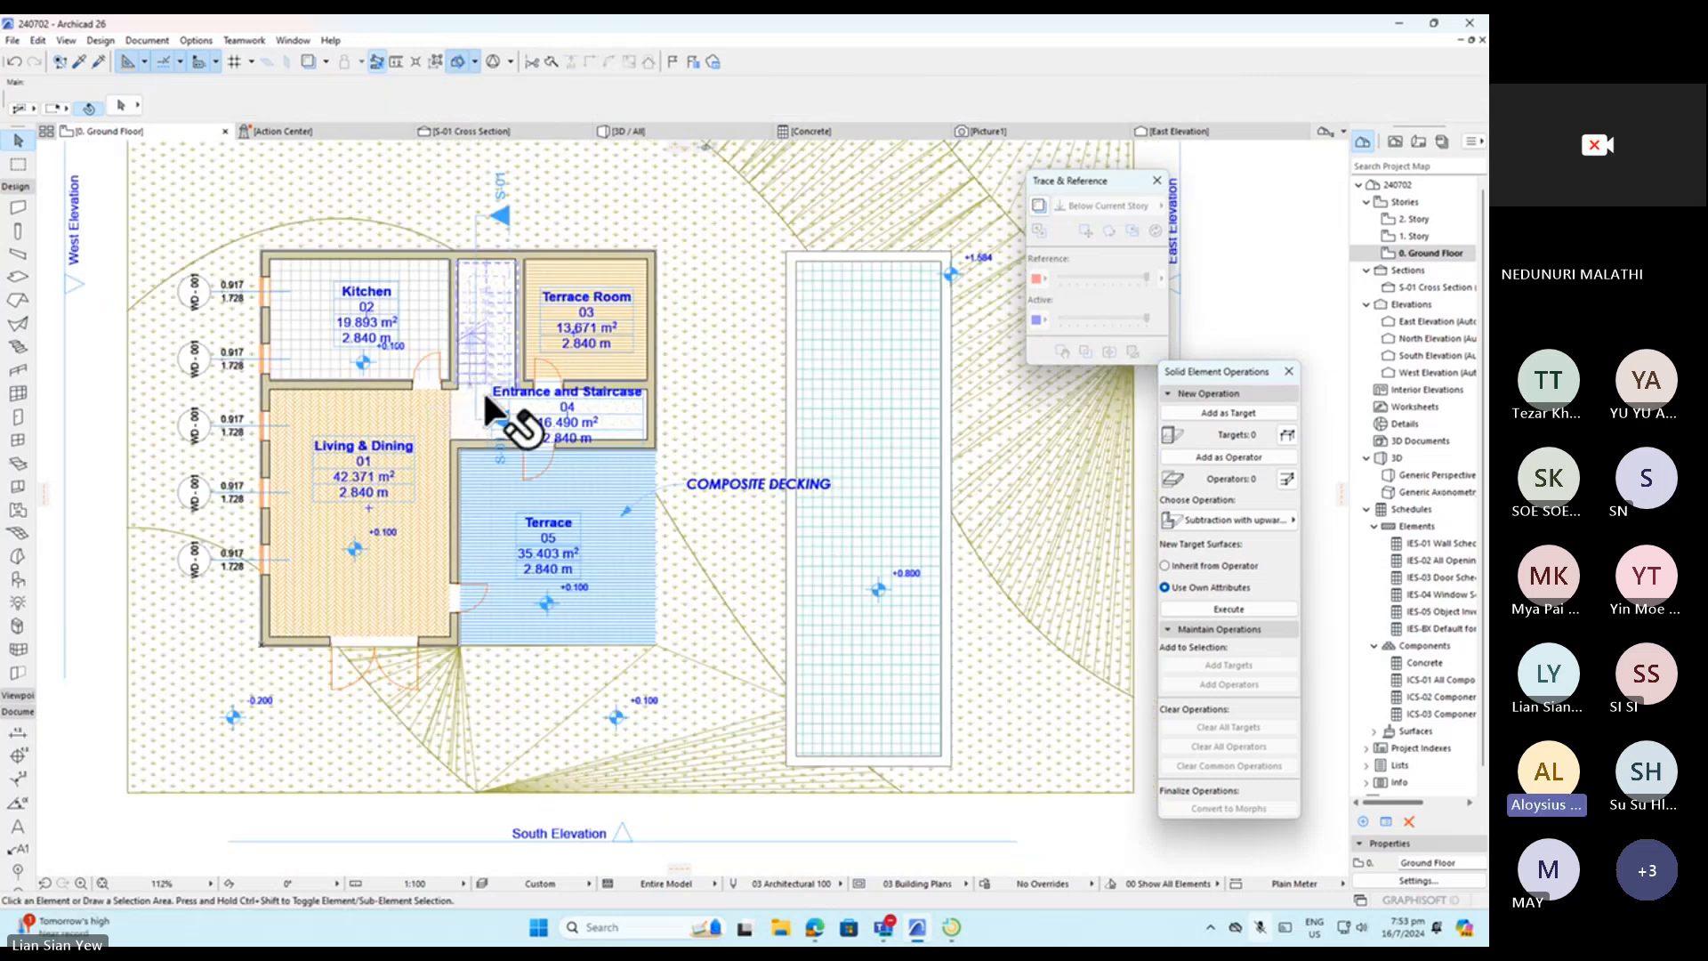
# Try to apply Concrete Floor Insulated with 10mm Tile to all Ground Floor slabs at once, then clear the selection.
pyautogui.click(18, 276)
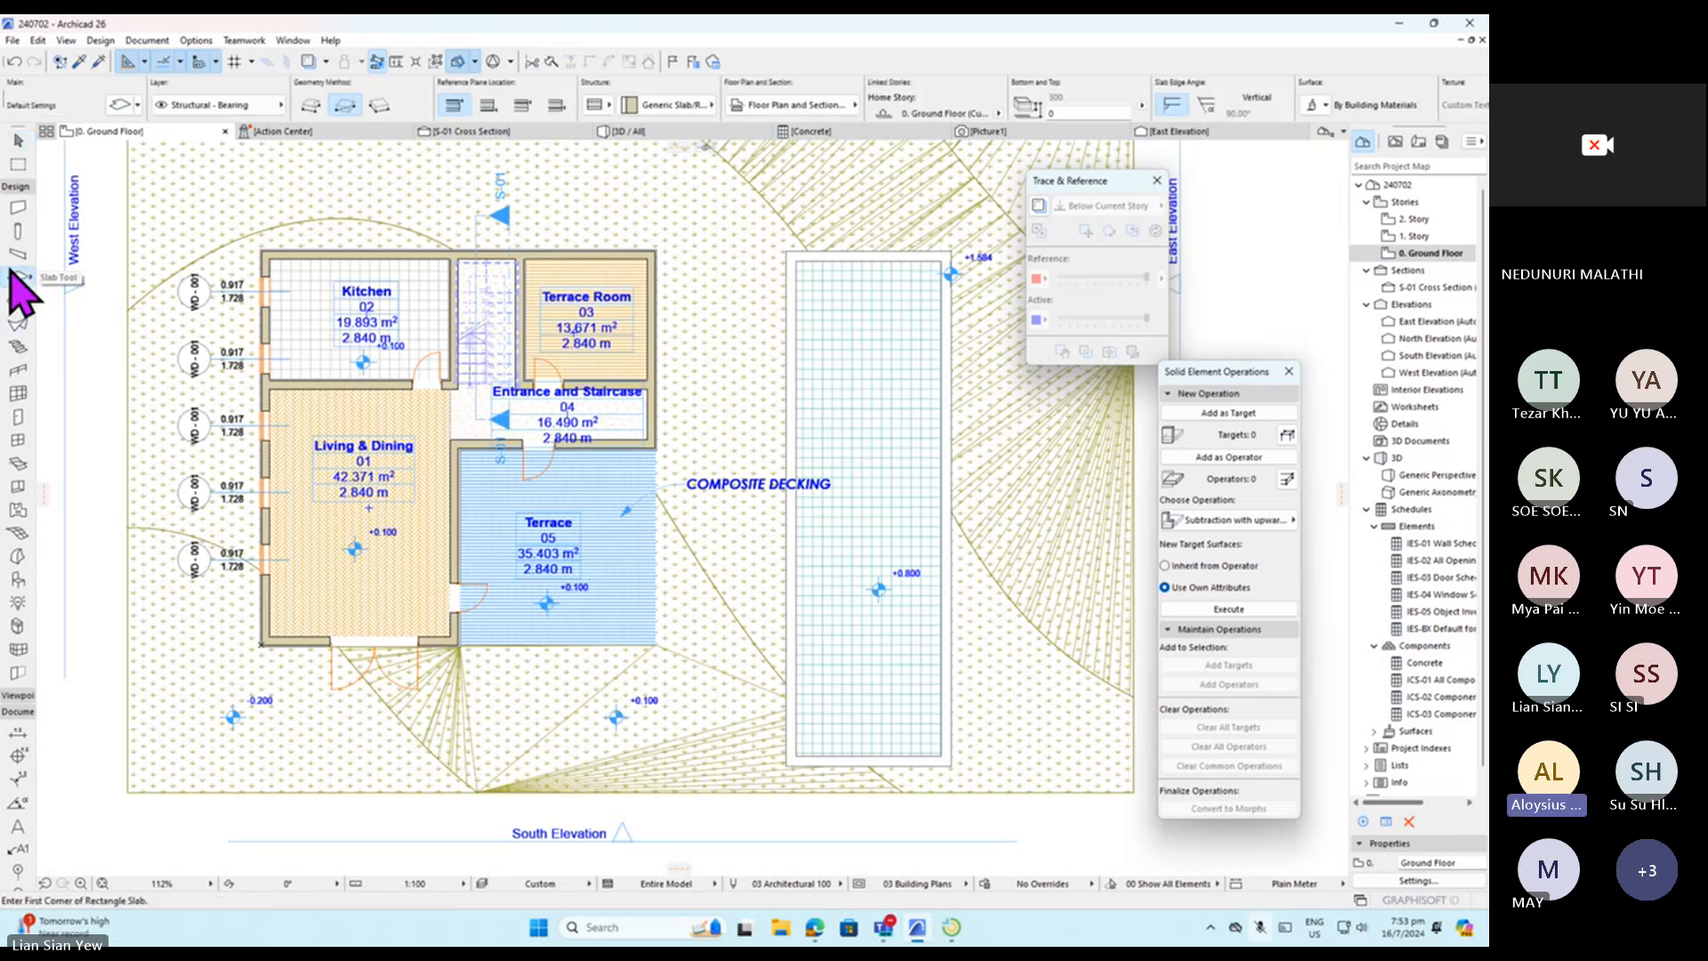
pyautogui.hotkey('ctrl', 'a')
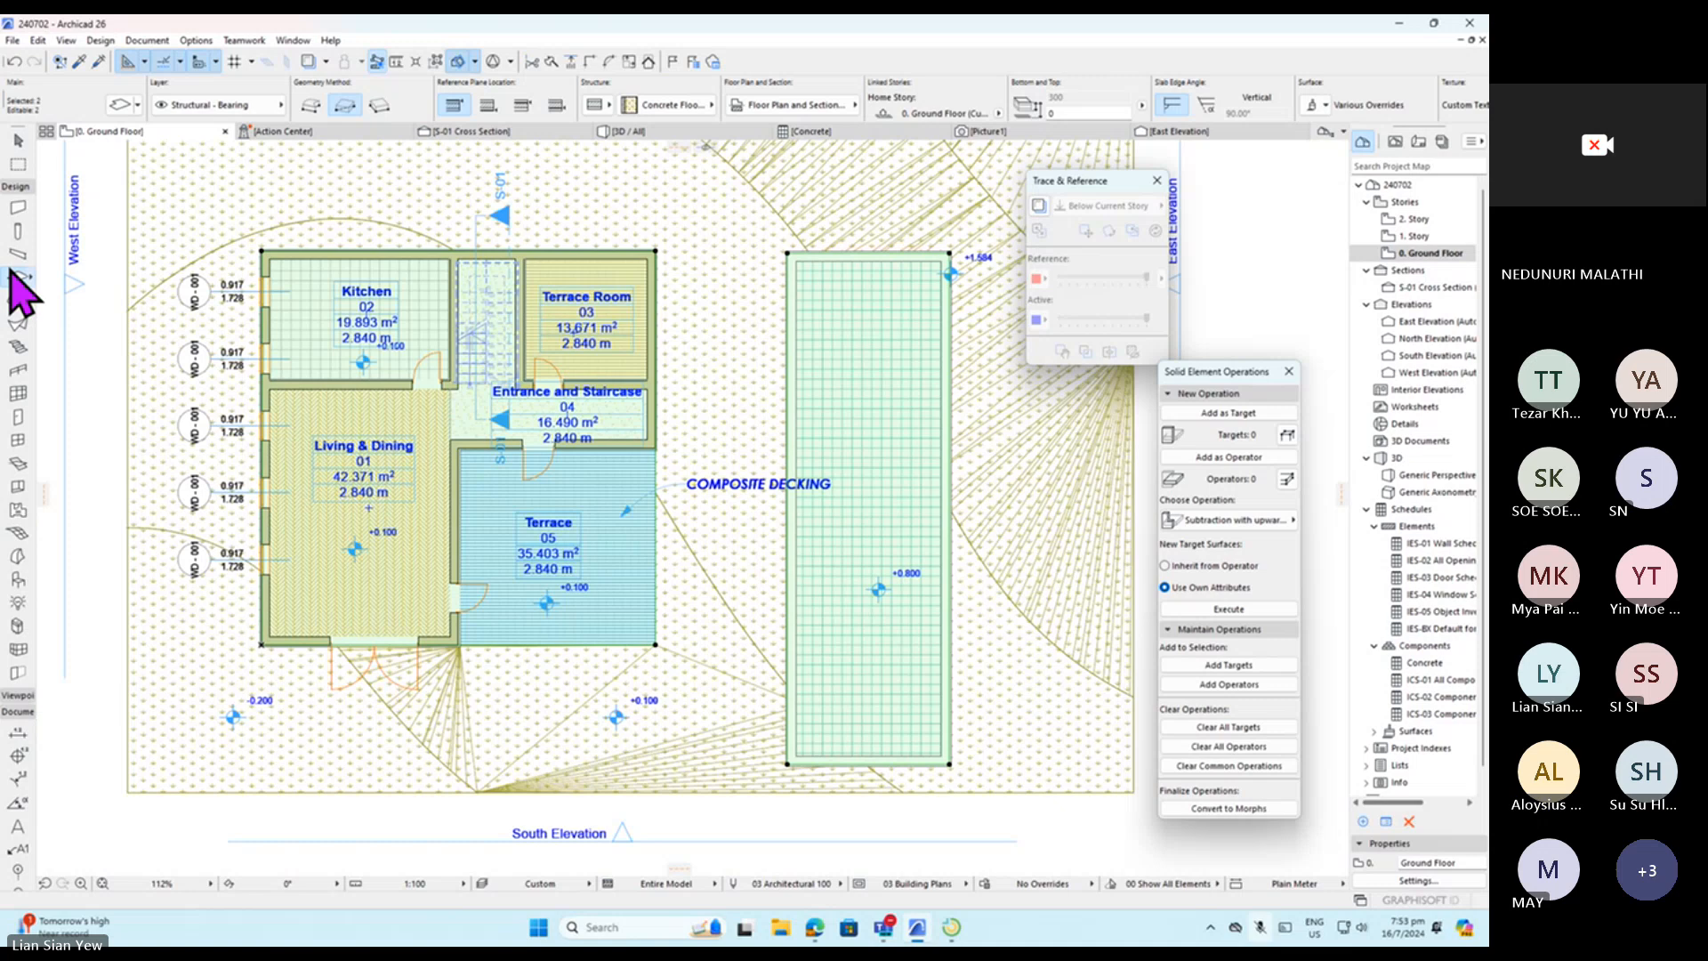
pyautogui.click(700, 105)
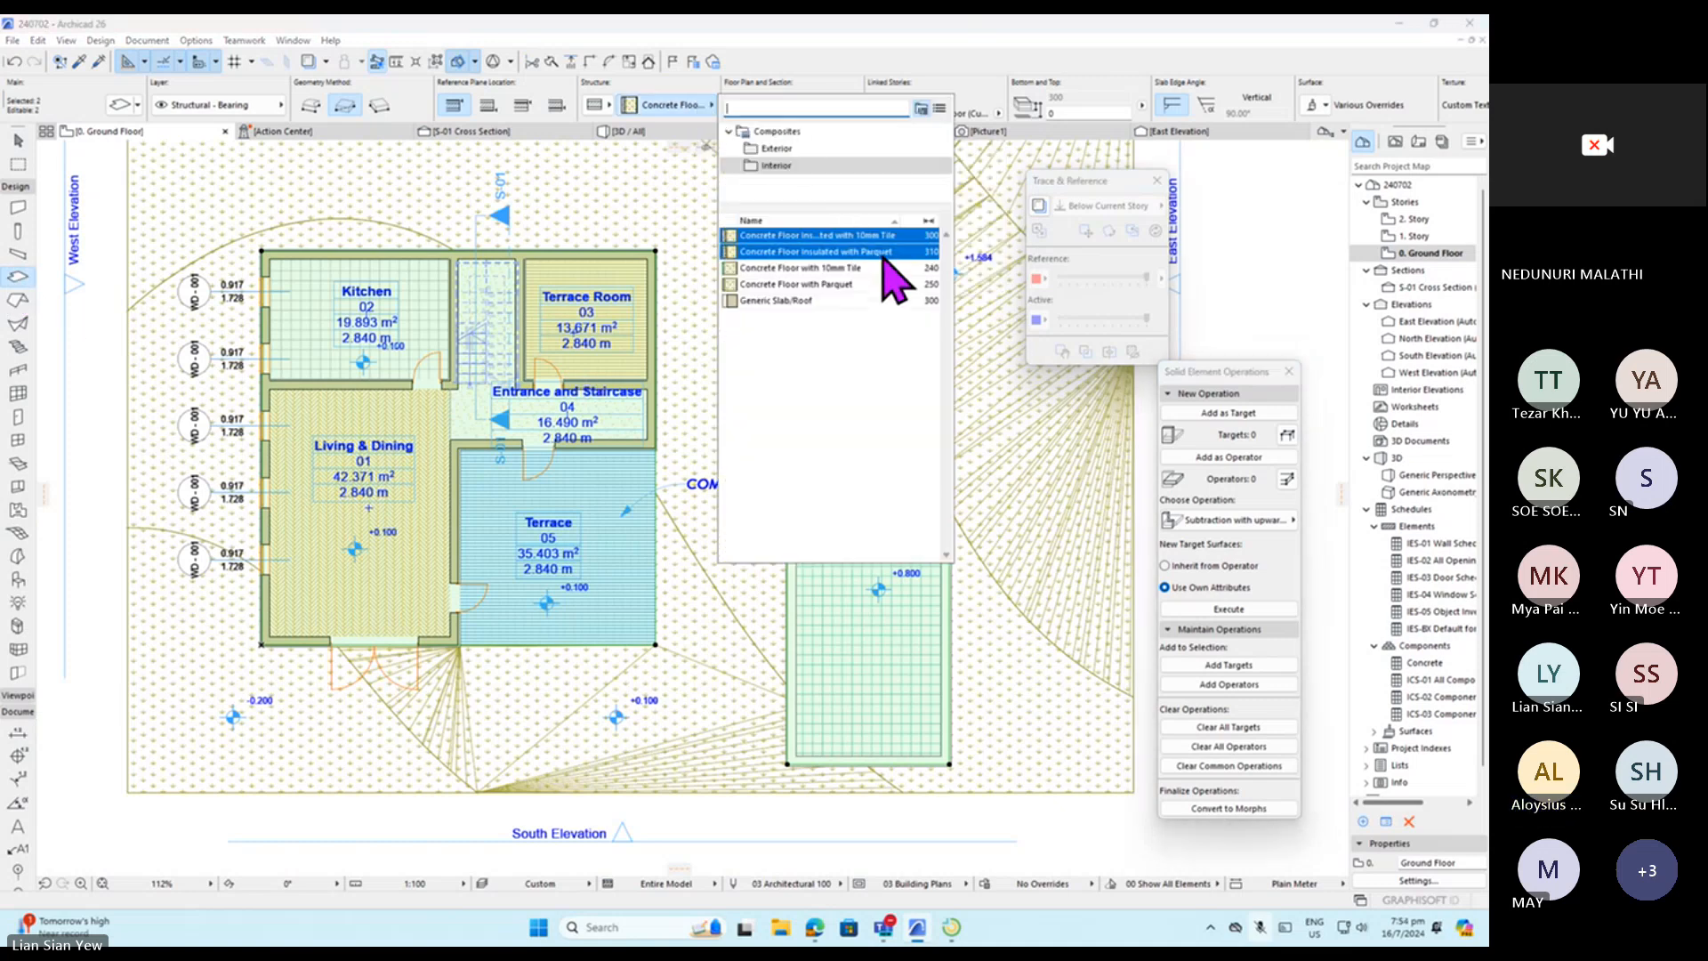
pyautogui.click(850, 235)
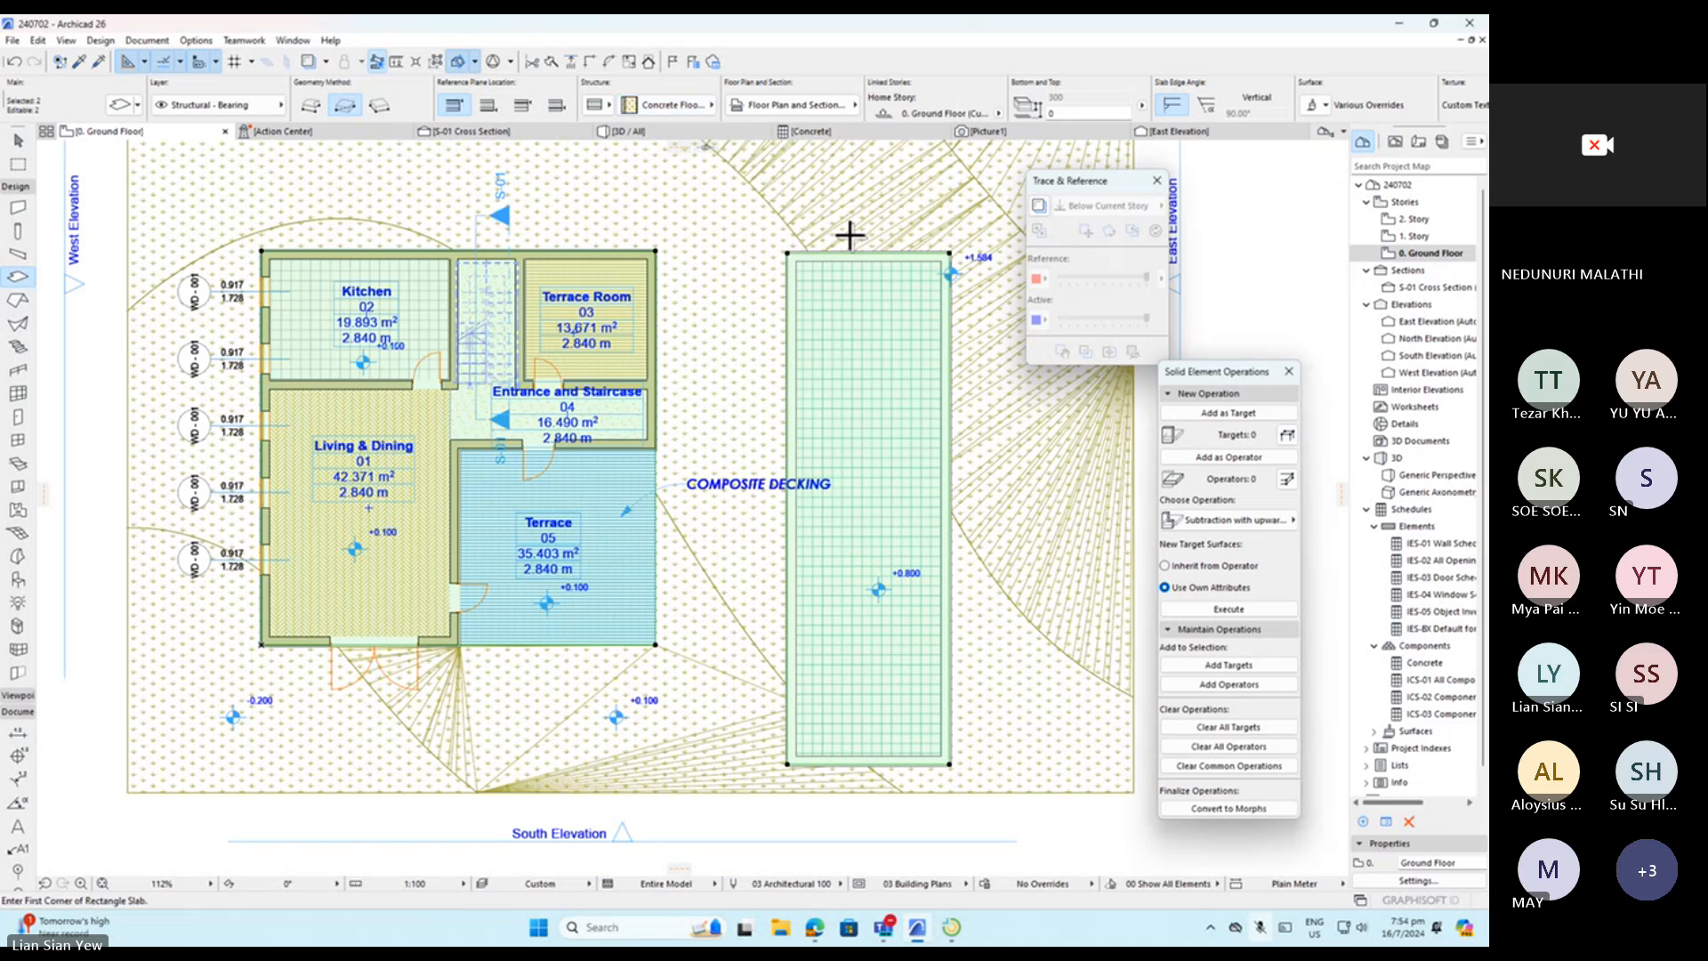
pyautogui.click(18, 140)
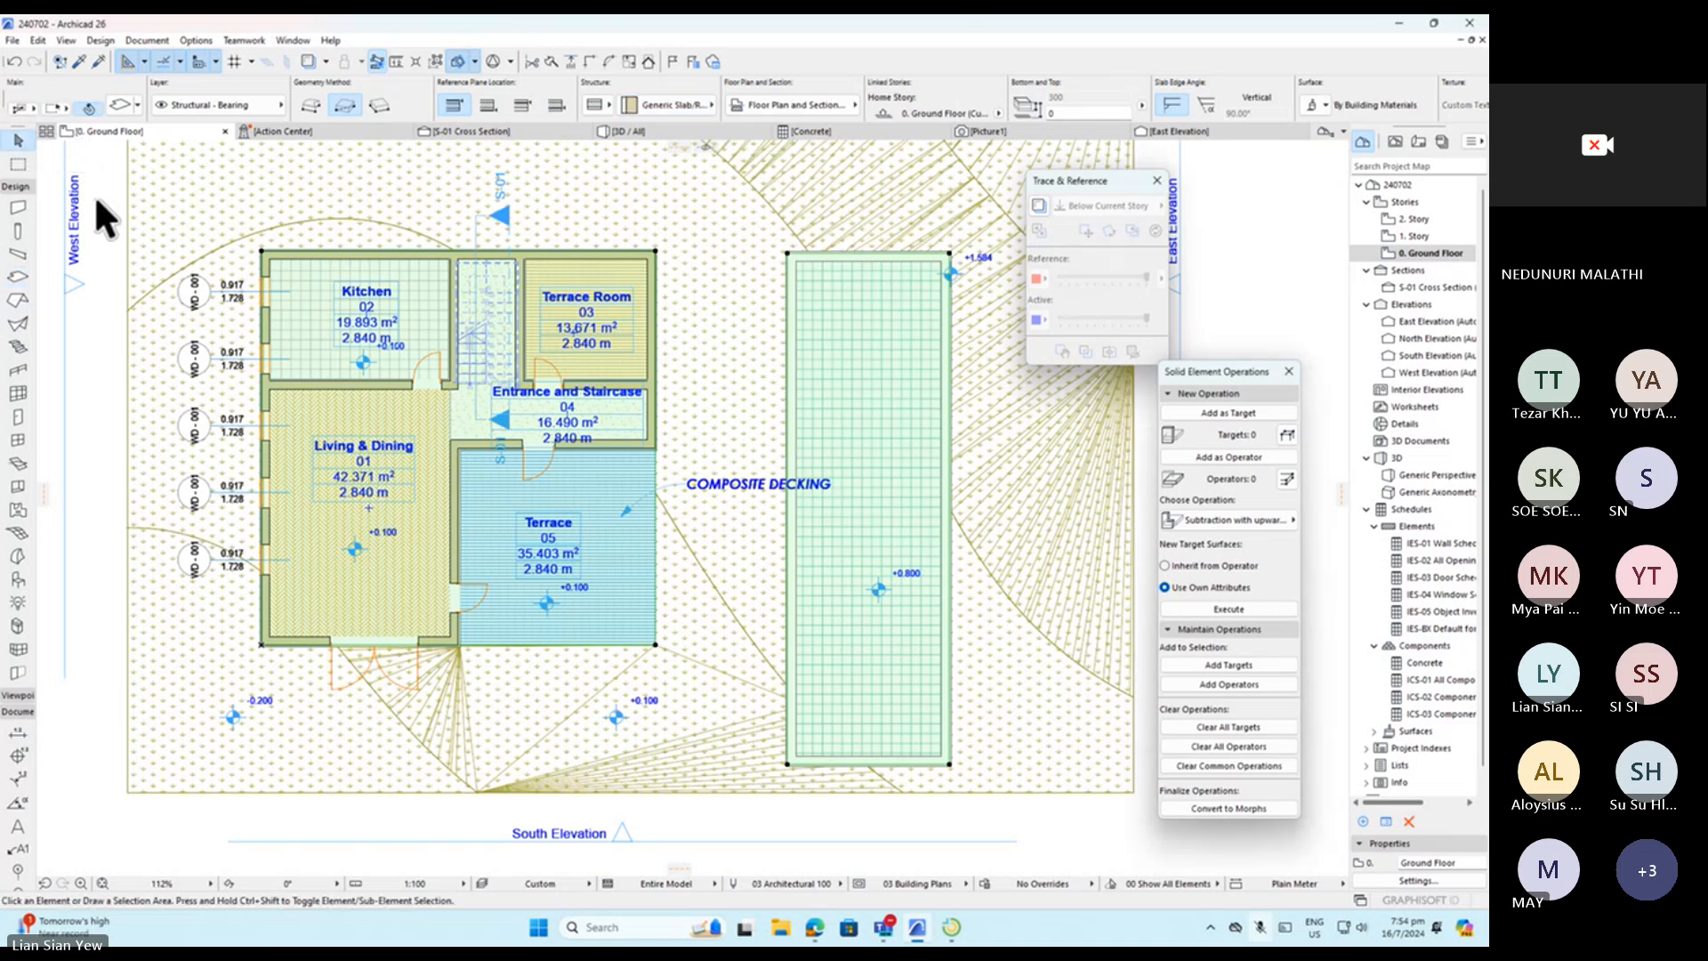
pyautogui.click(93, 194)
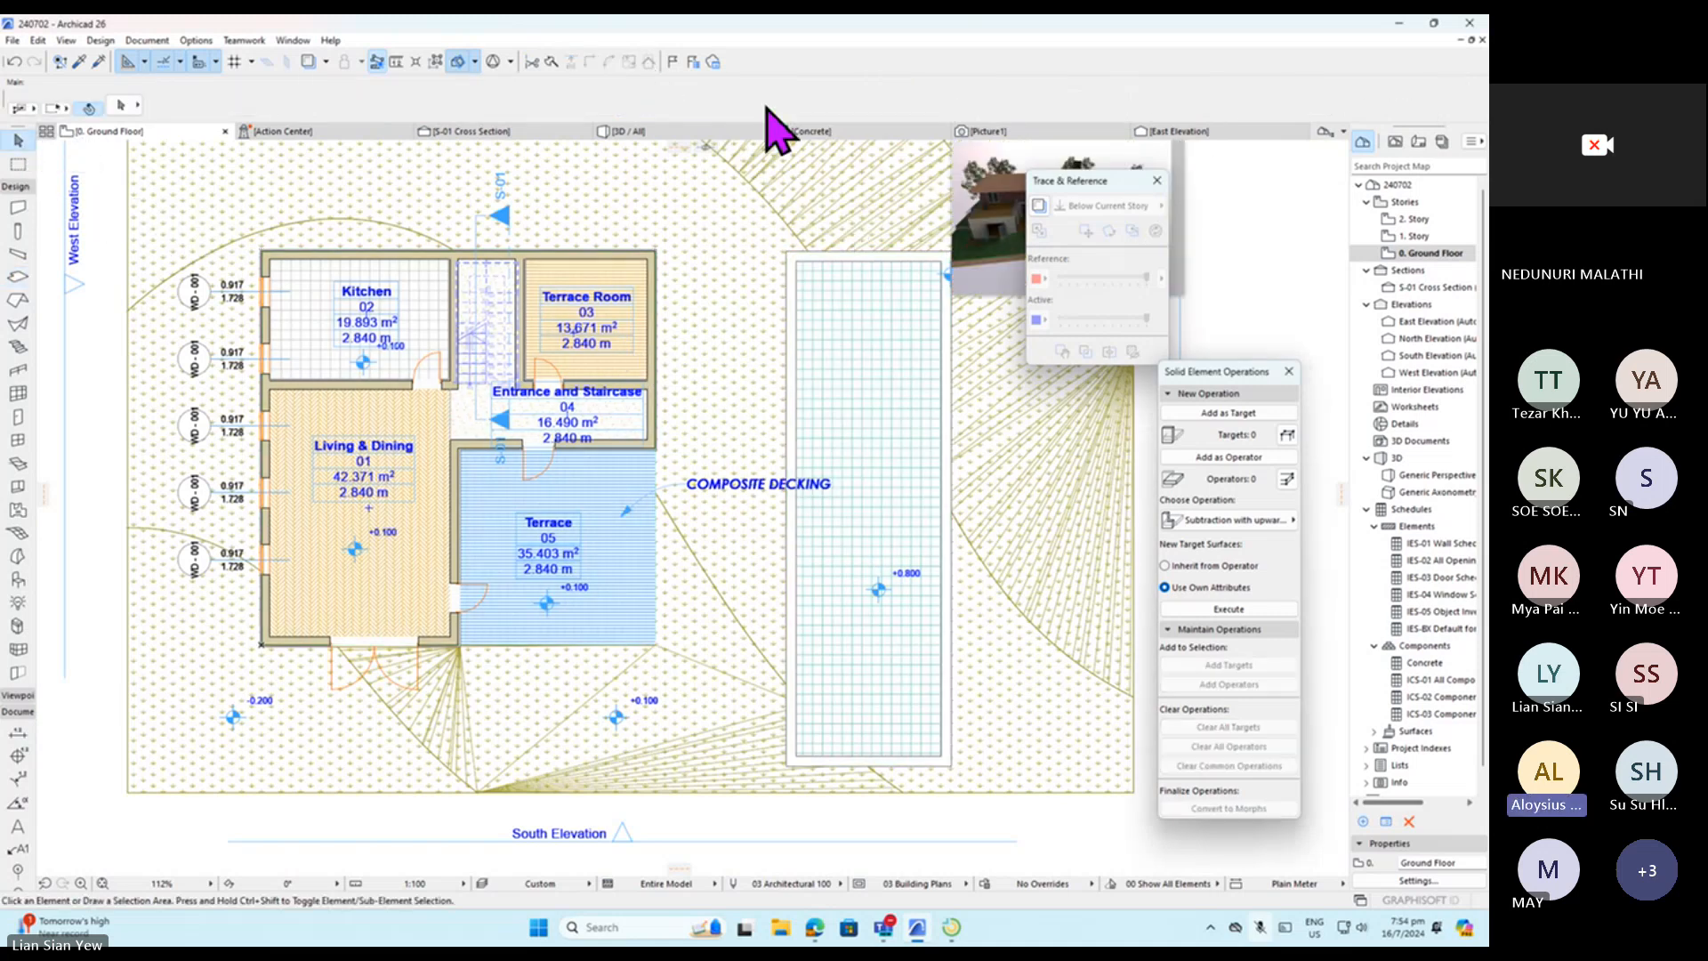
# Examine the Concrete schedule with item merging switched off and back on.
pyautogui.click(859, 150)
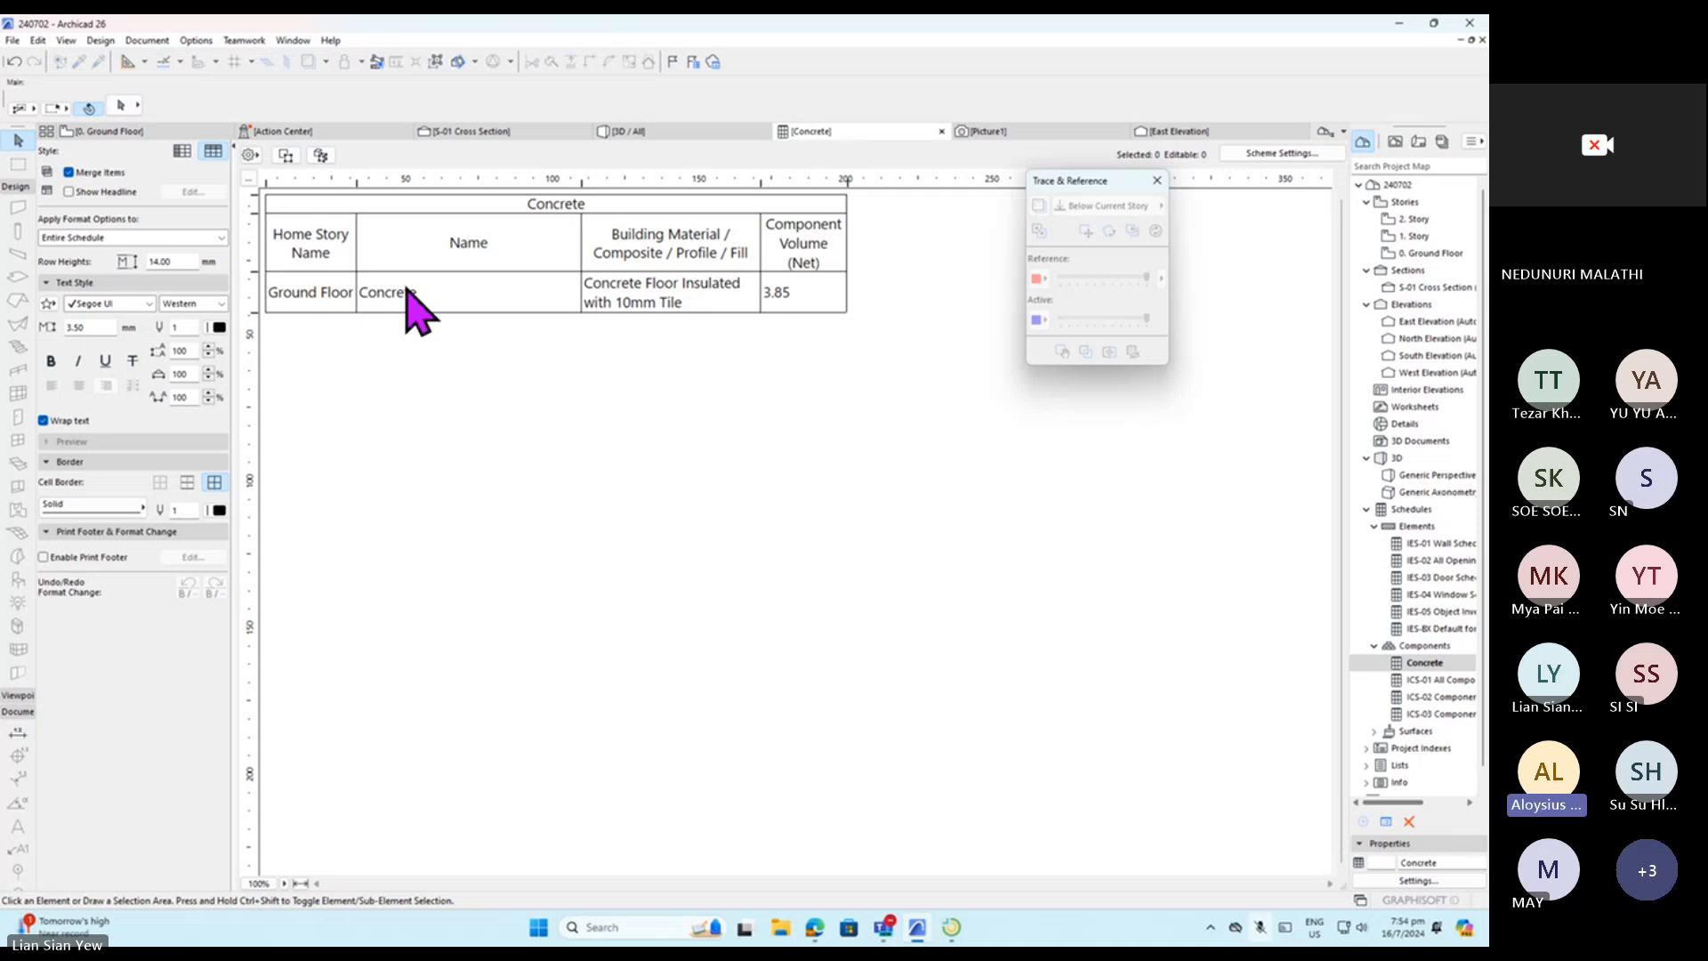
pyautogui.click(68, 172)
pyautogui.click(69, 173)
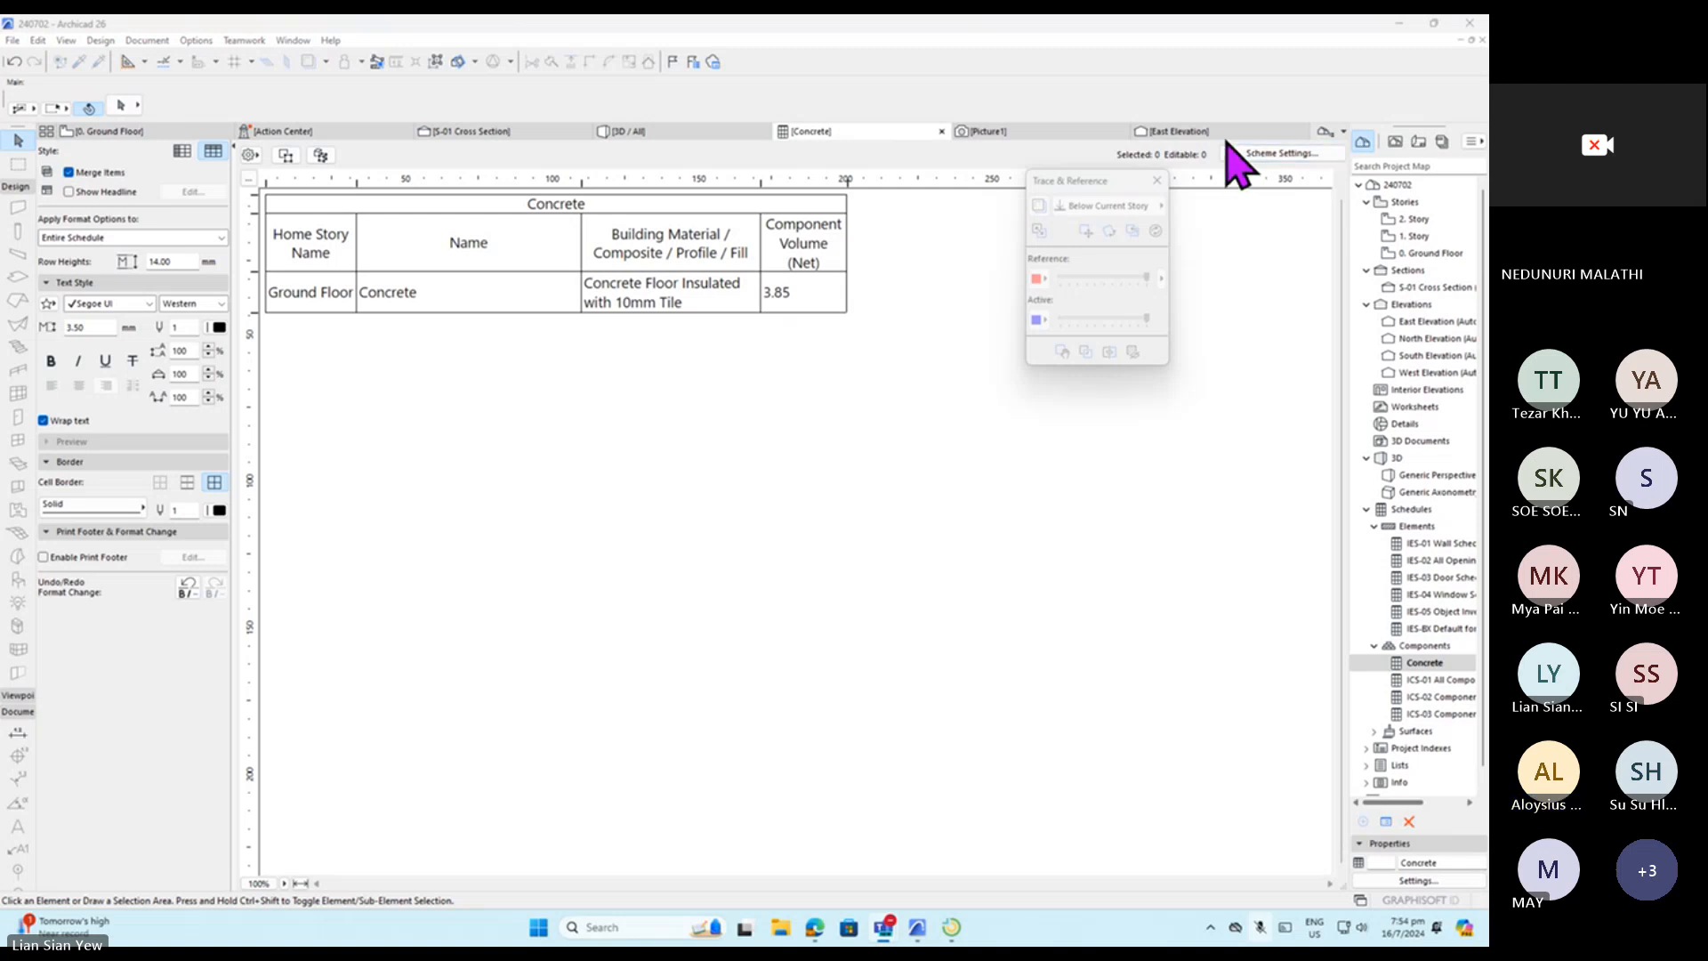
# Open the 1. Story plan and set the gridded terrace slab's structure to Concrete Floor with 10mm Tile.
pyautogui.moveTo(1228, 144)
pyautogui.doubleClick(1416, 233)
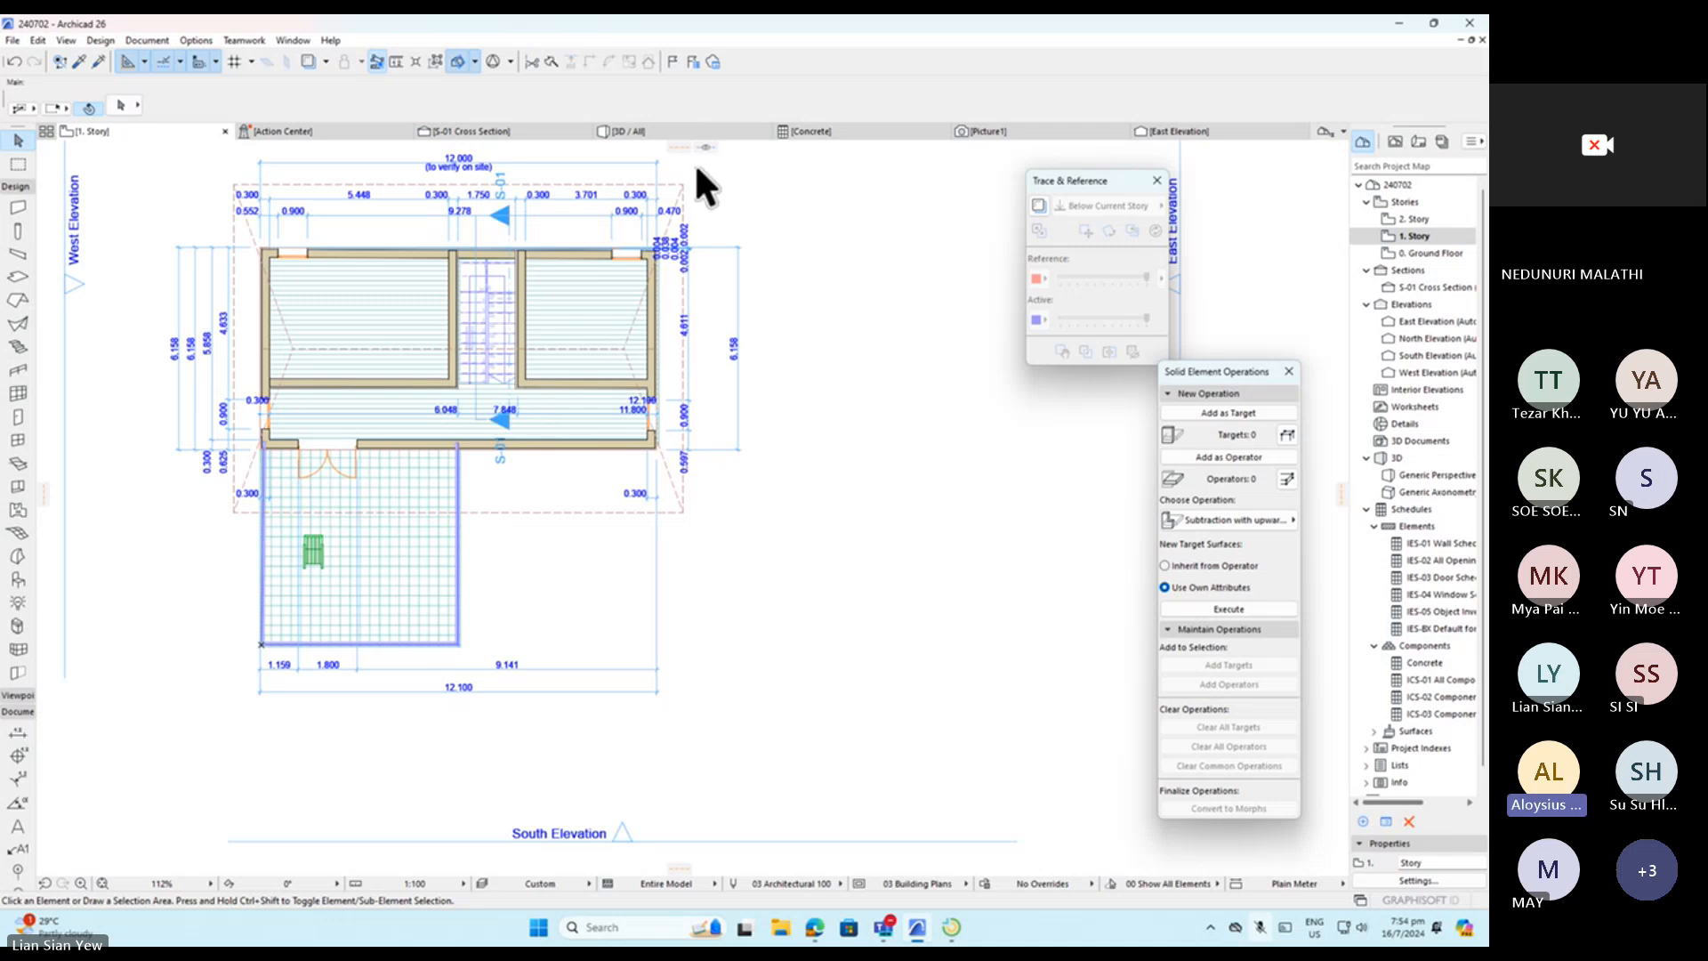
pyautogui.click(396, 494)
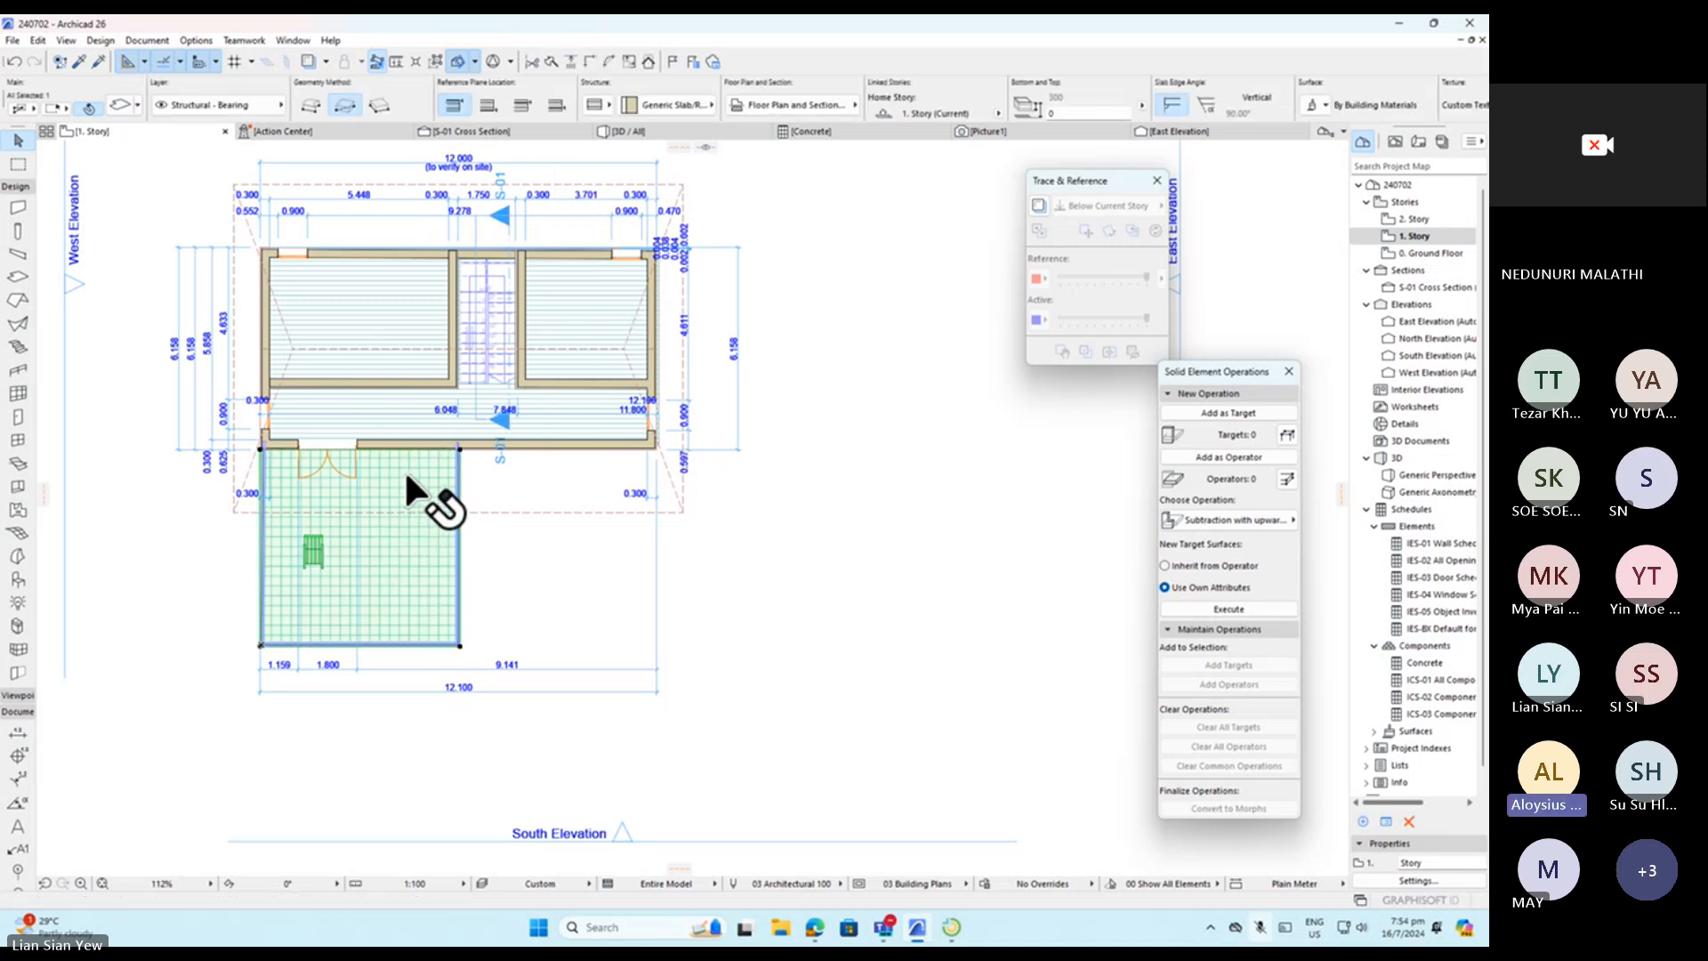
pyautogui.click(701, 104)
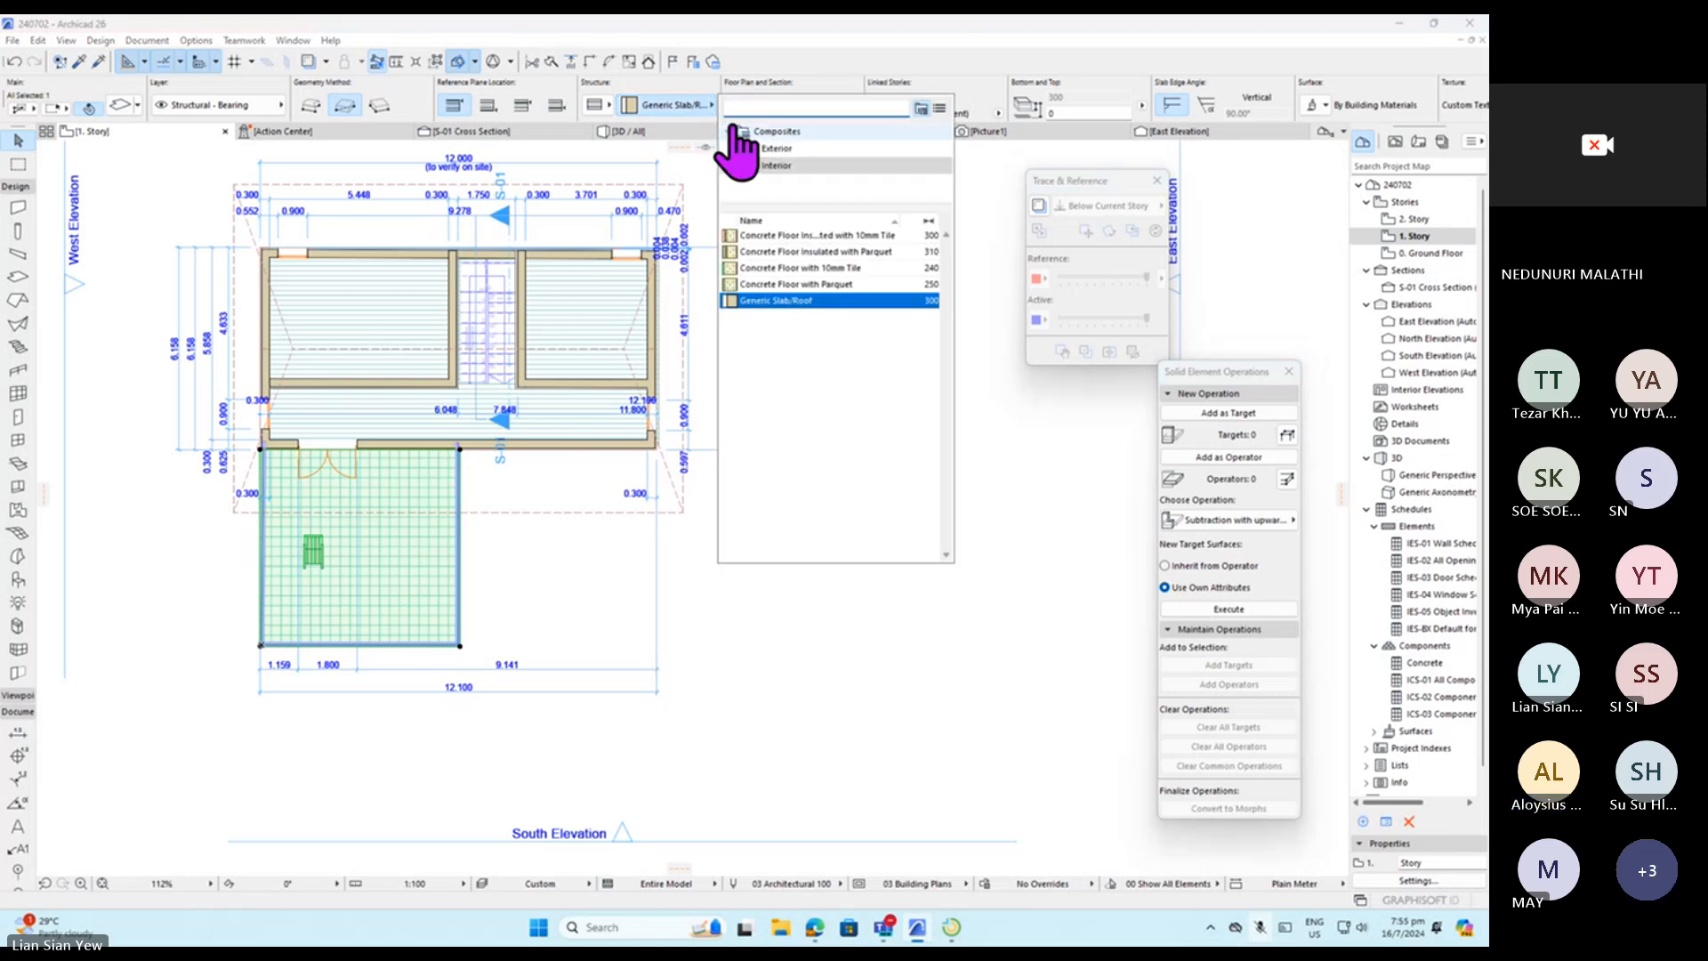
pyautogui.click(845, 268)
# Set the house's main floor slab on 1. Story to Concrete Floor Insulated with Parquet and deselect it.
pyautogui.click(381, 399)
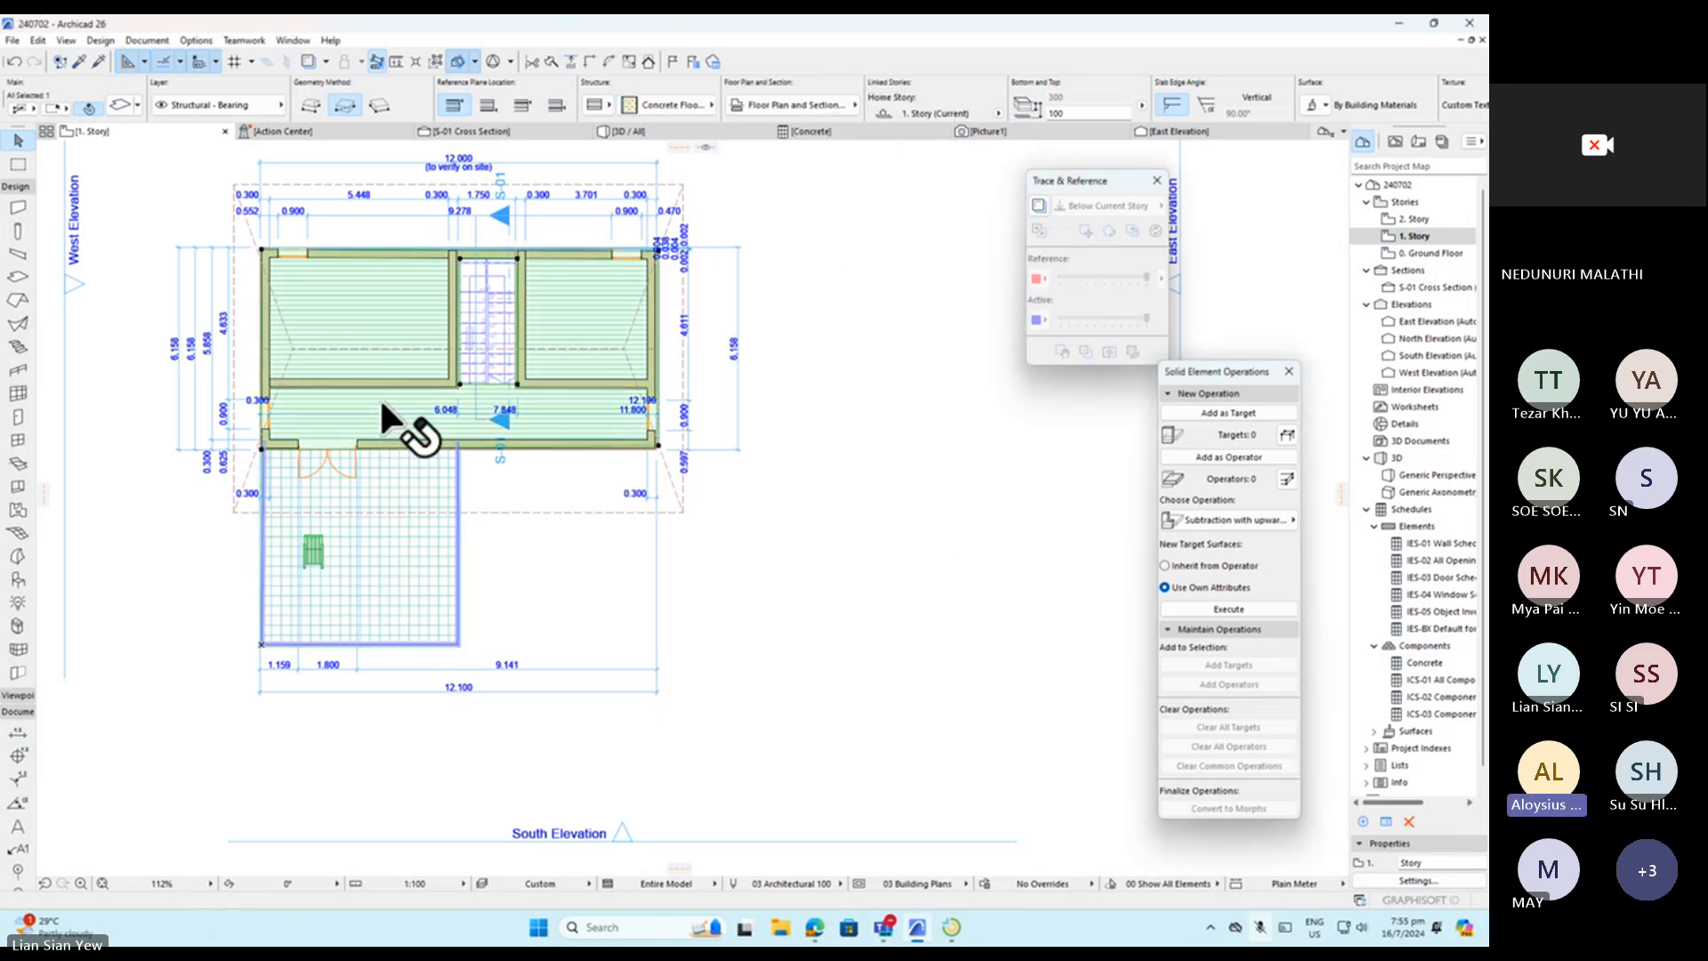
pyautogui.click(712, 105)
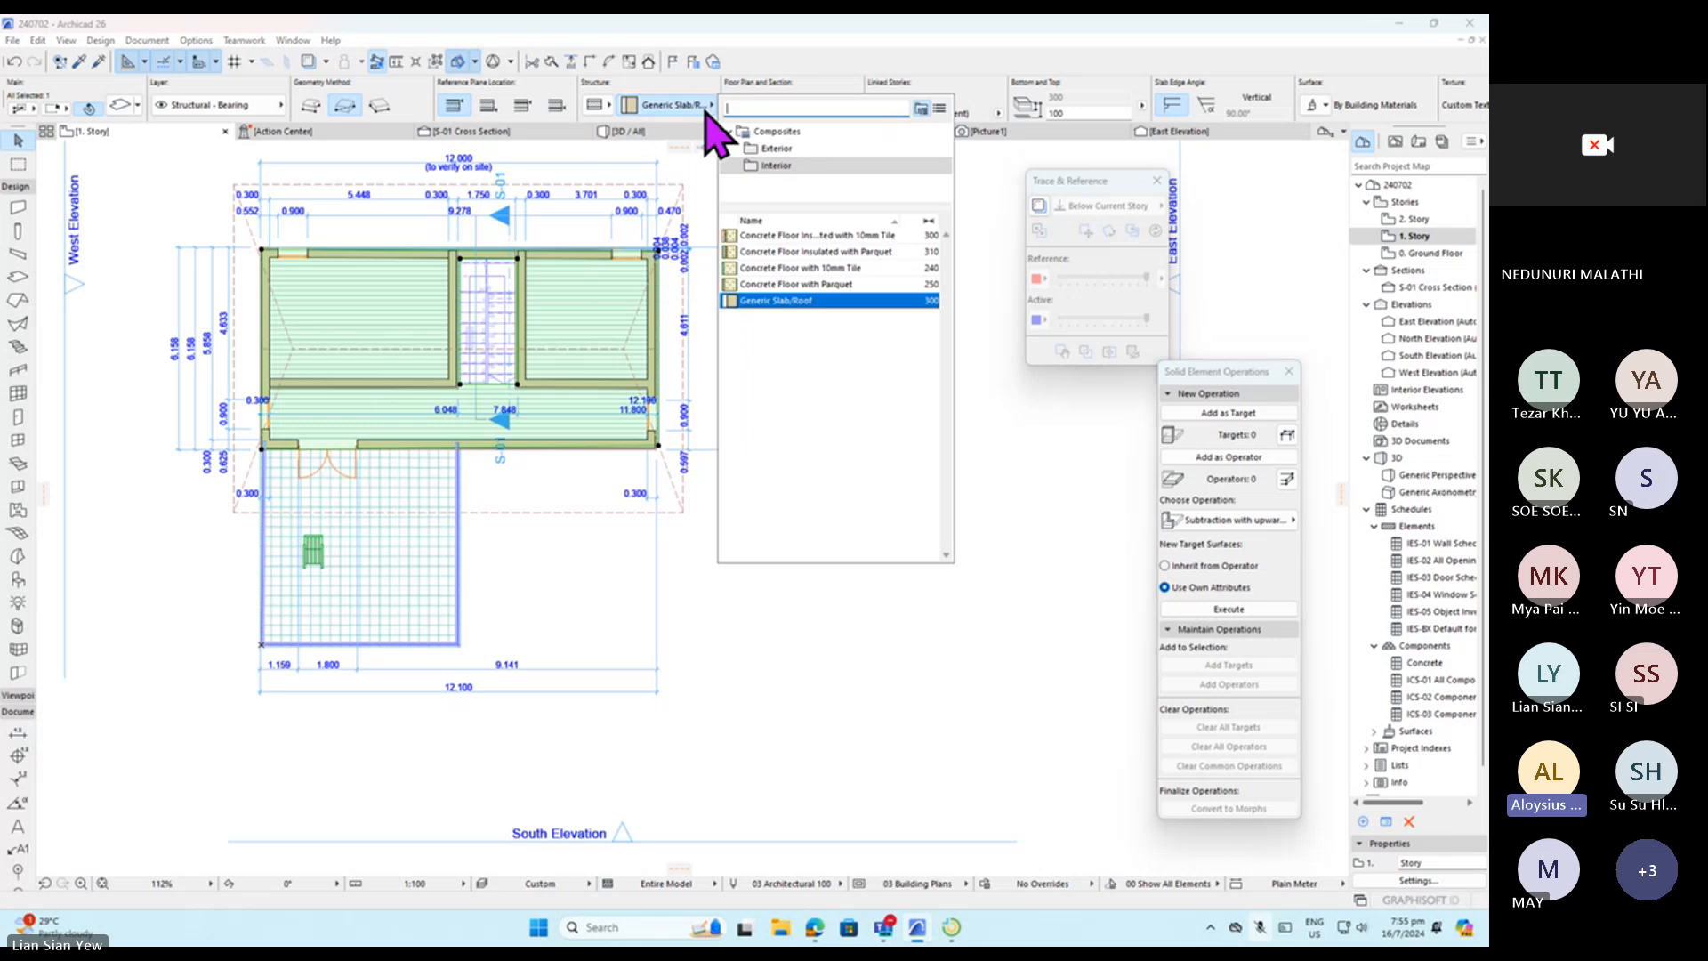
pyautogui.click(881, 267)
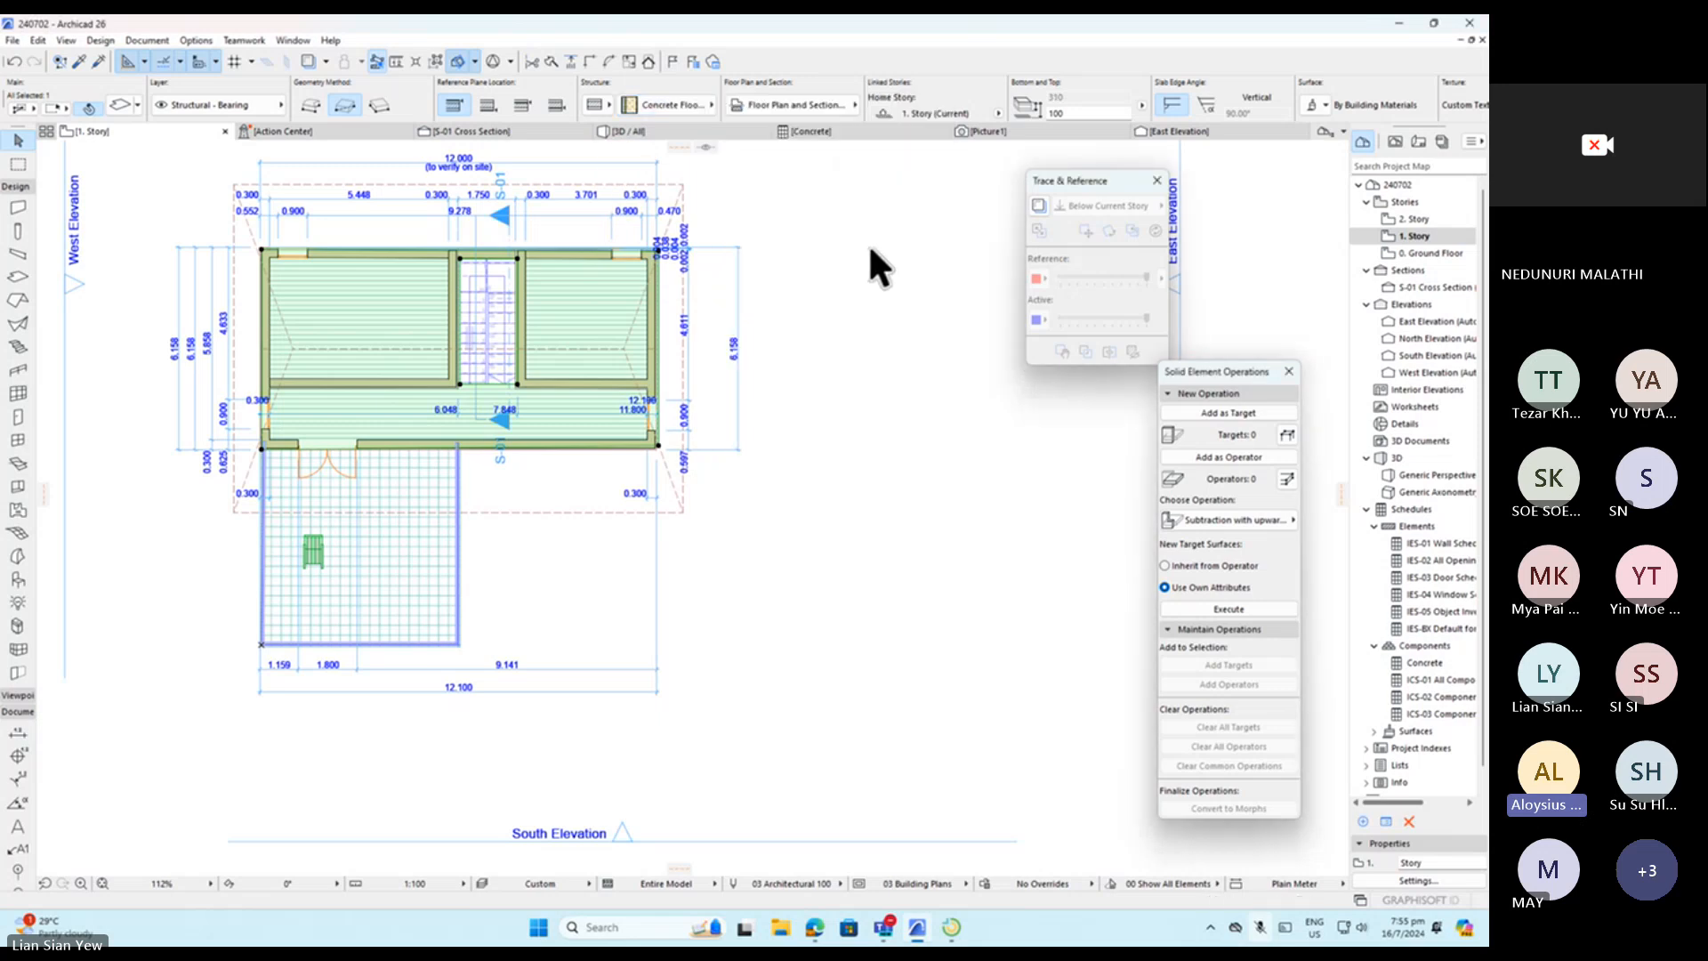
pyautogui.click(870, 246)
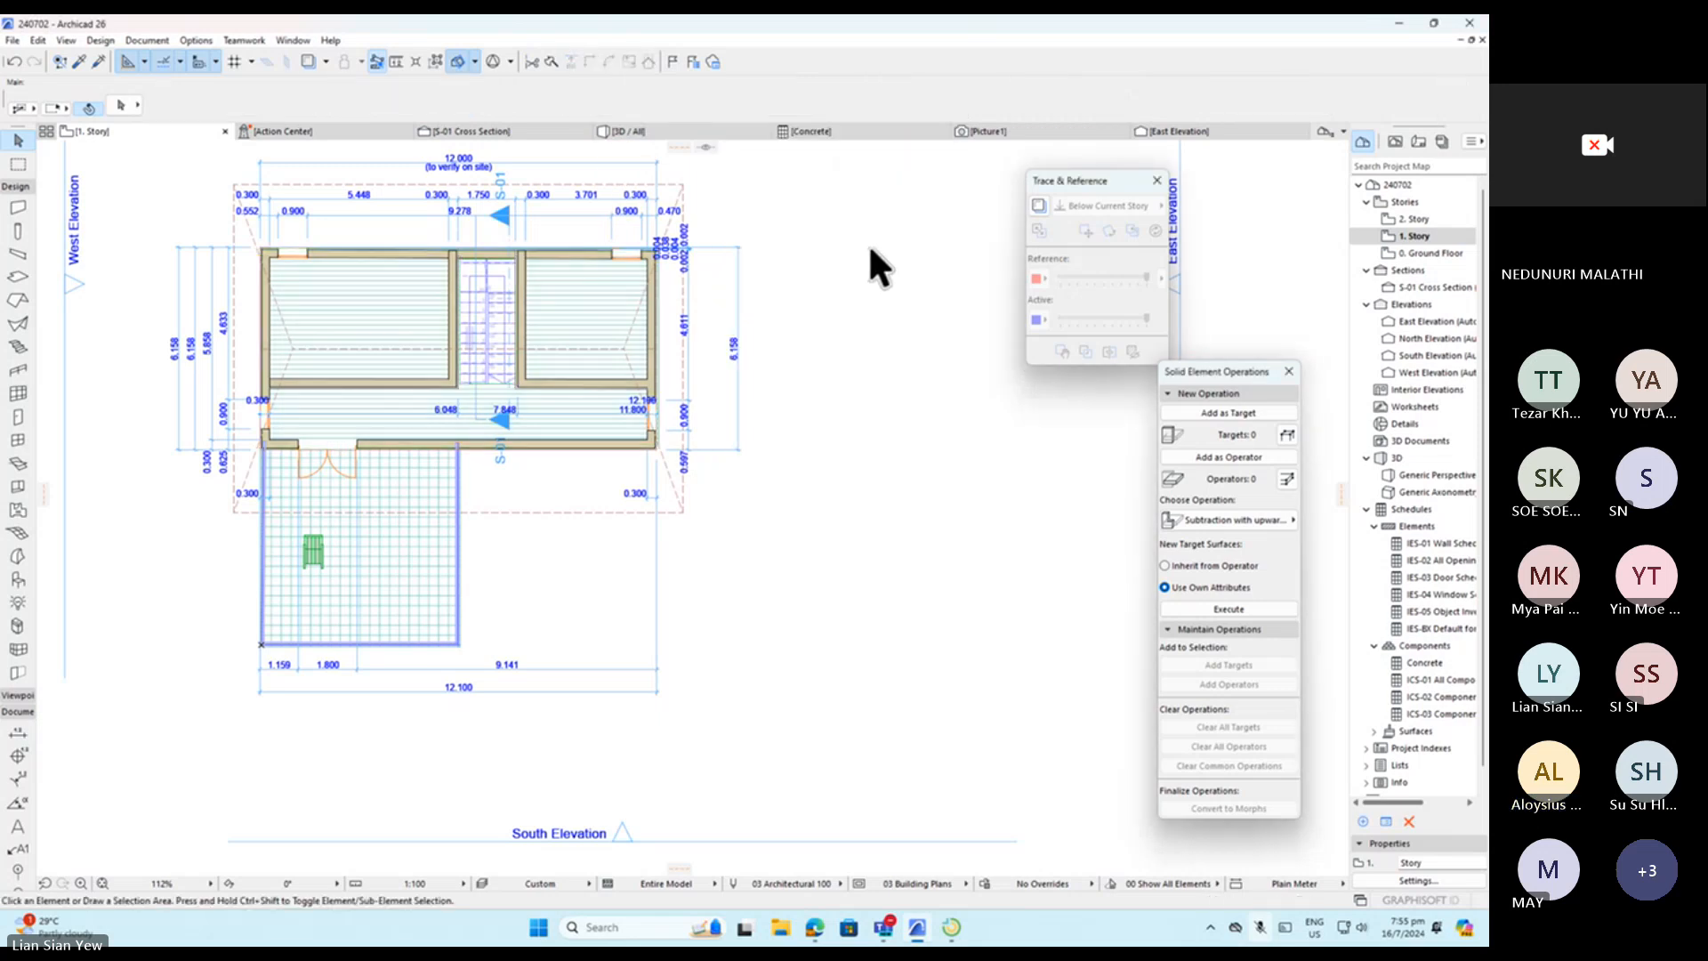
# View the model in 3D, then check the Concrete schedule for the 1. Story slab components.
pyautogui.click(700, 131)
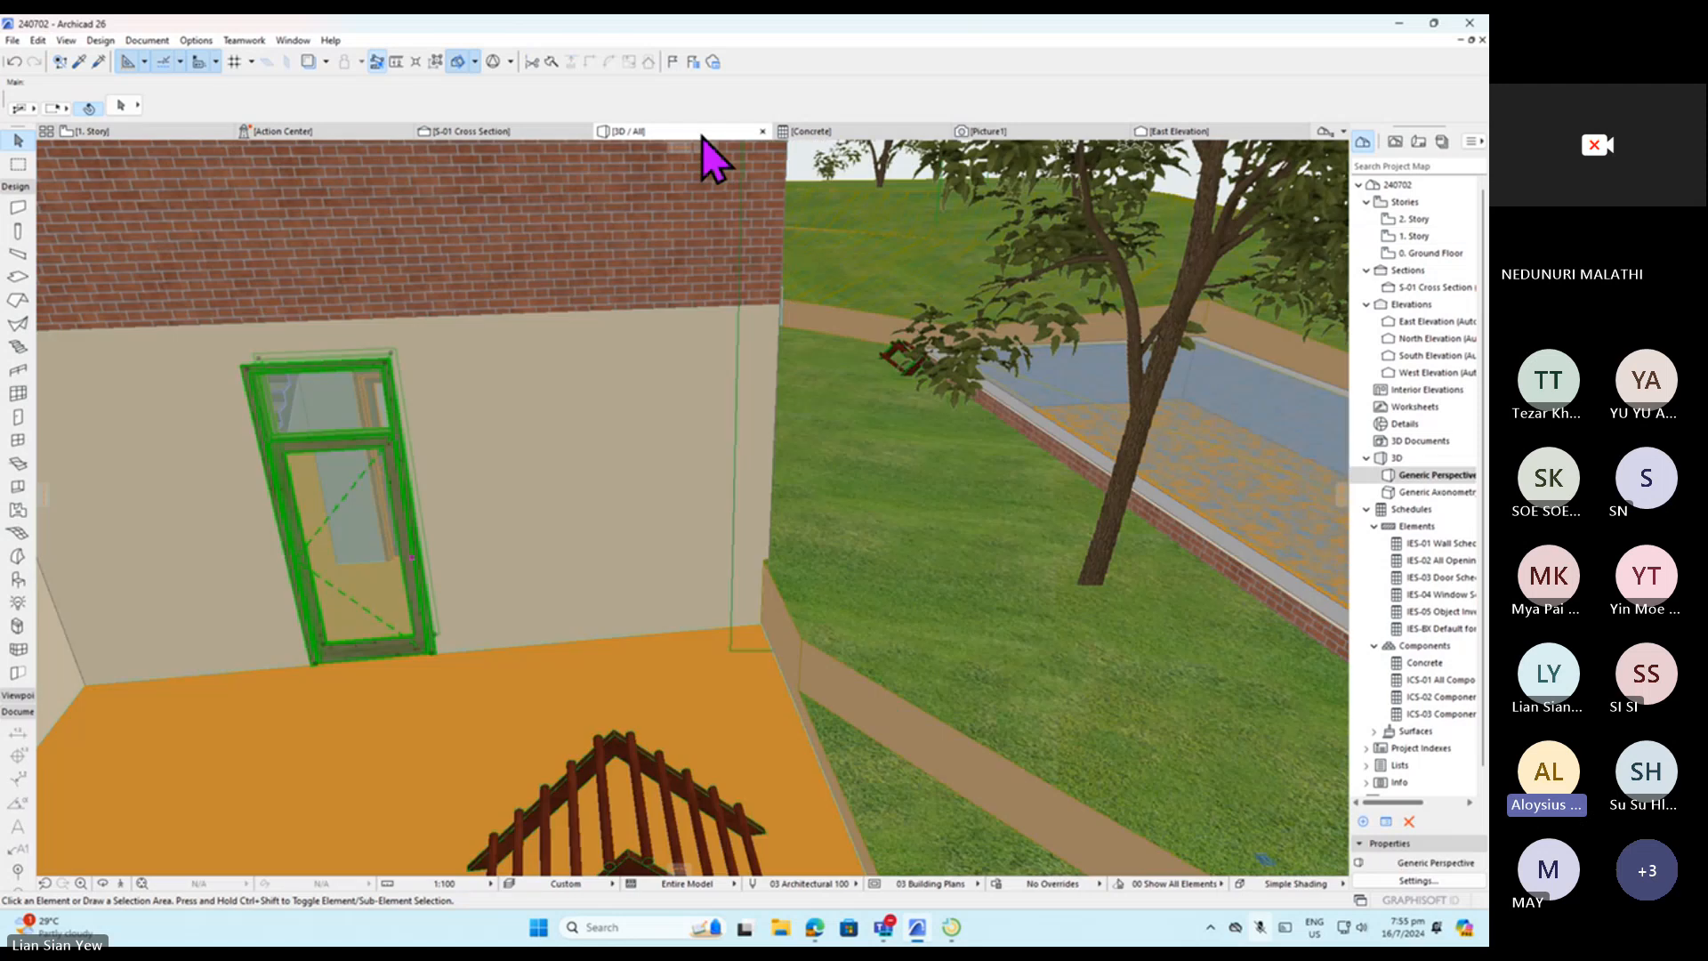
pyautogui.click(877, 133)
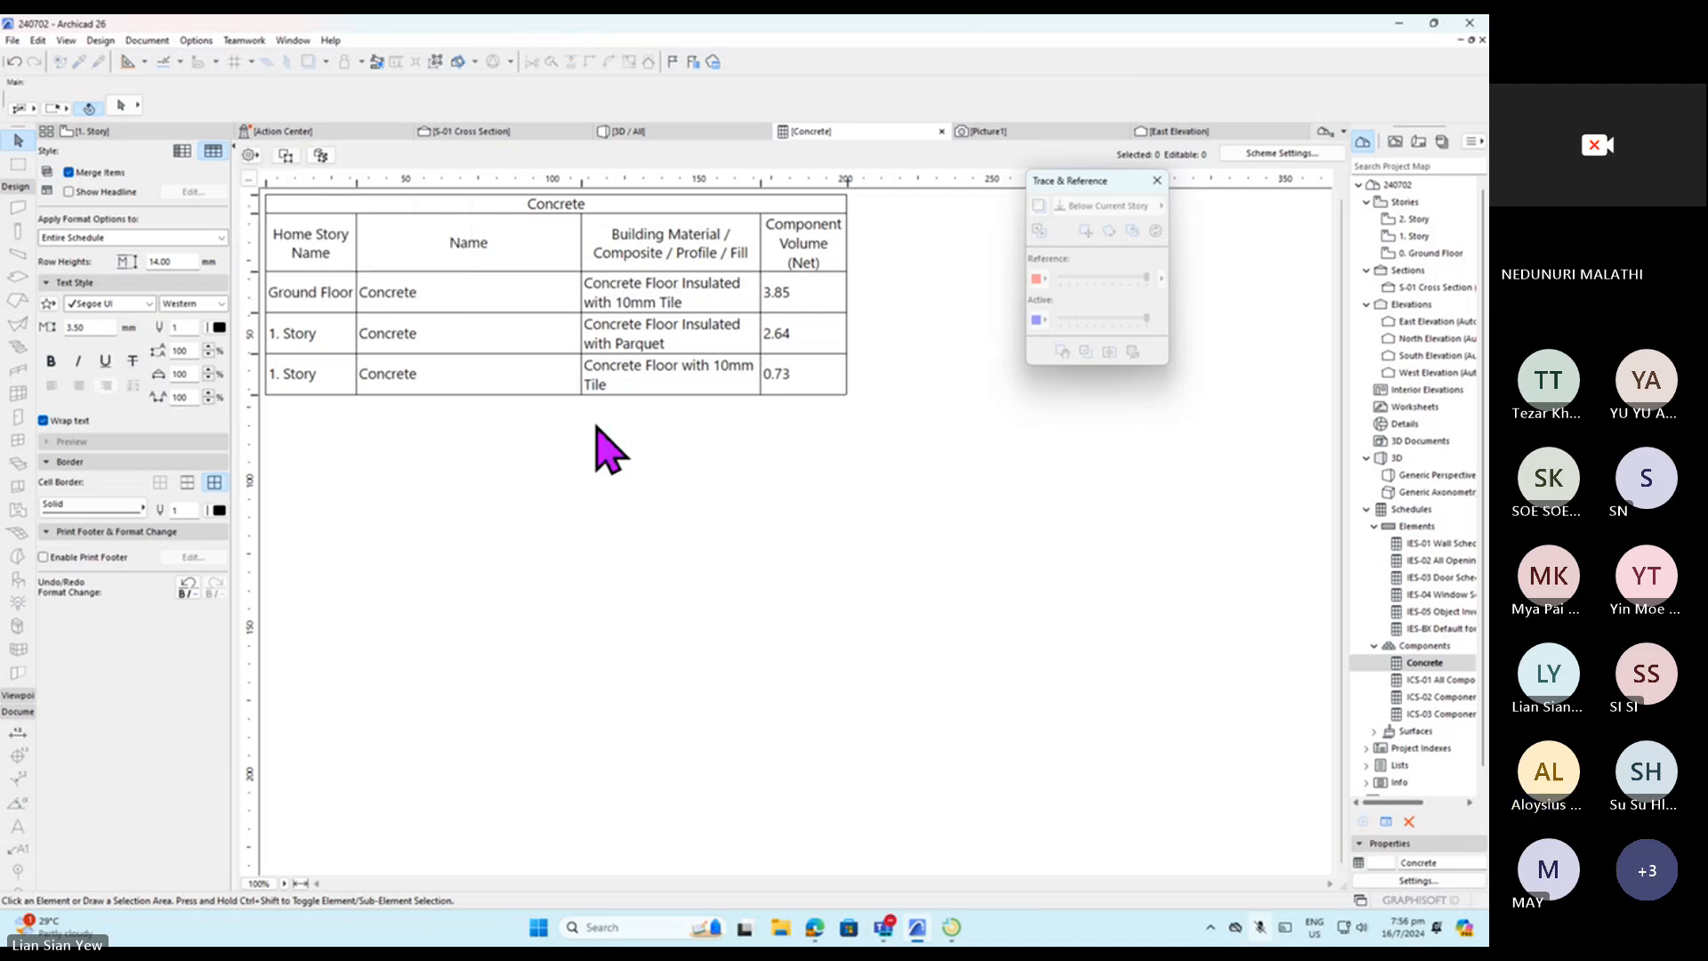
pyautogui.moveTo(218, 143)
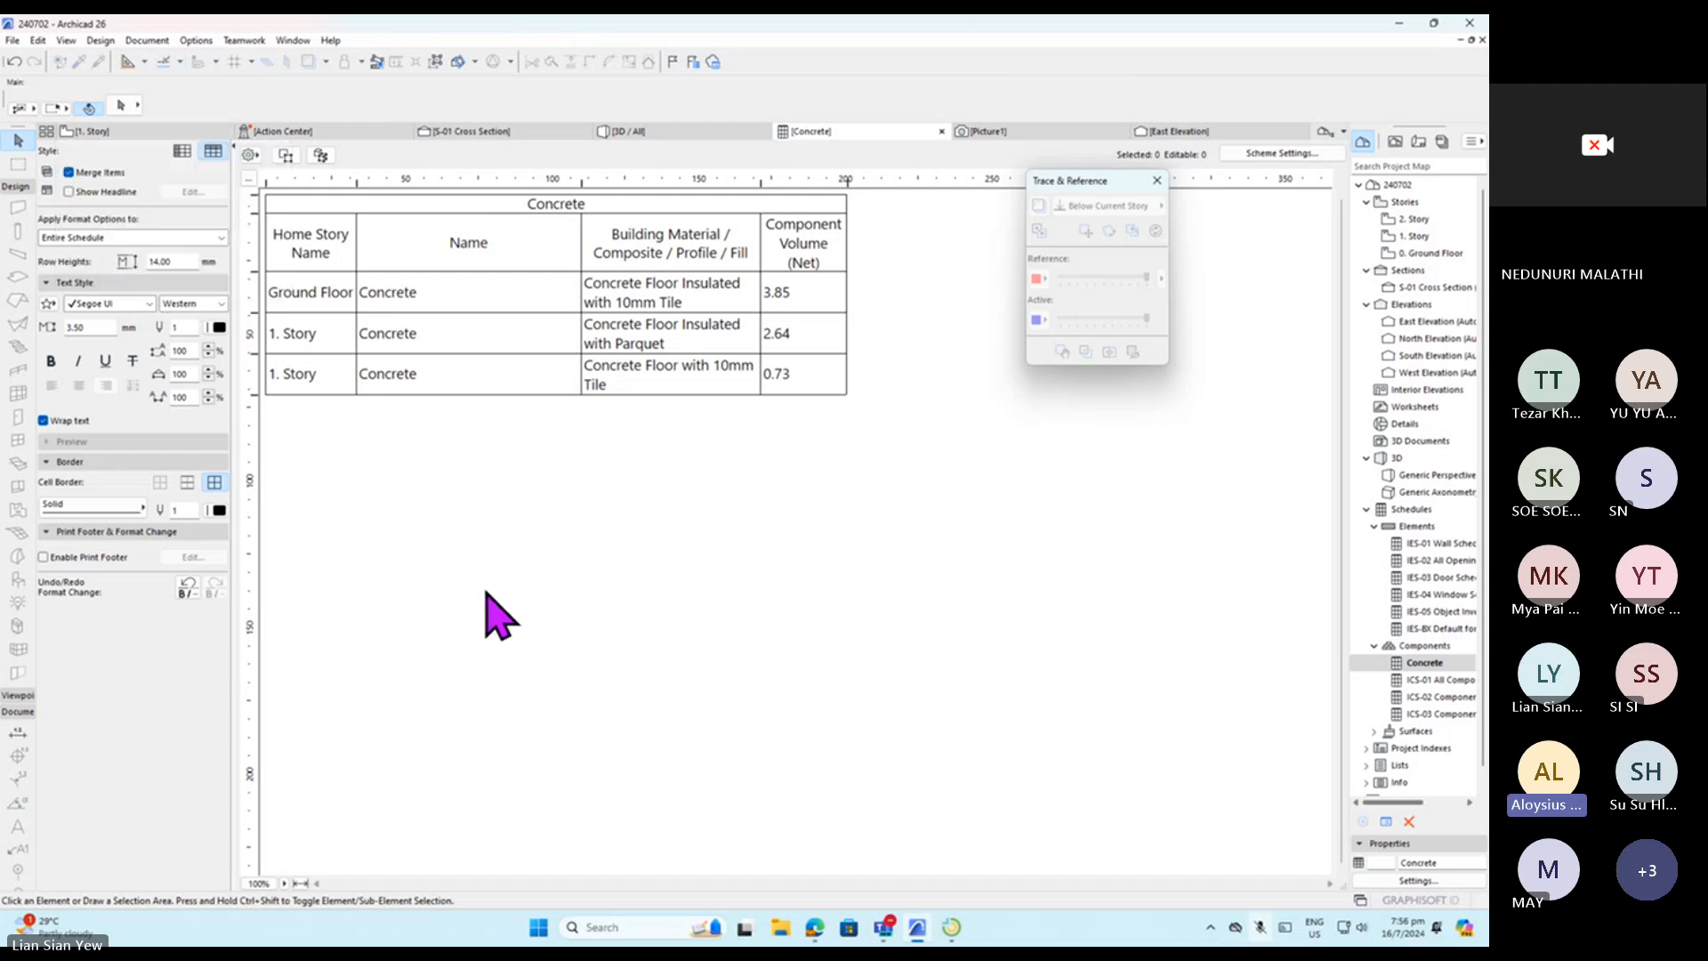
# Switch the Concrete schedule to the layout with components in columns and resize its columns and rows to fit the content.
pyautogui.click(183, 154)
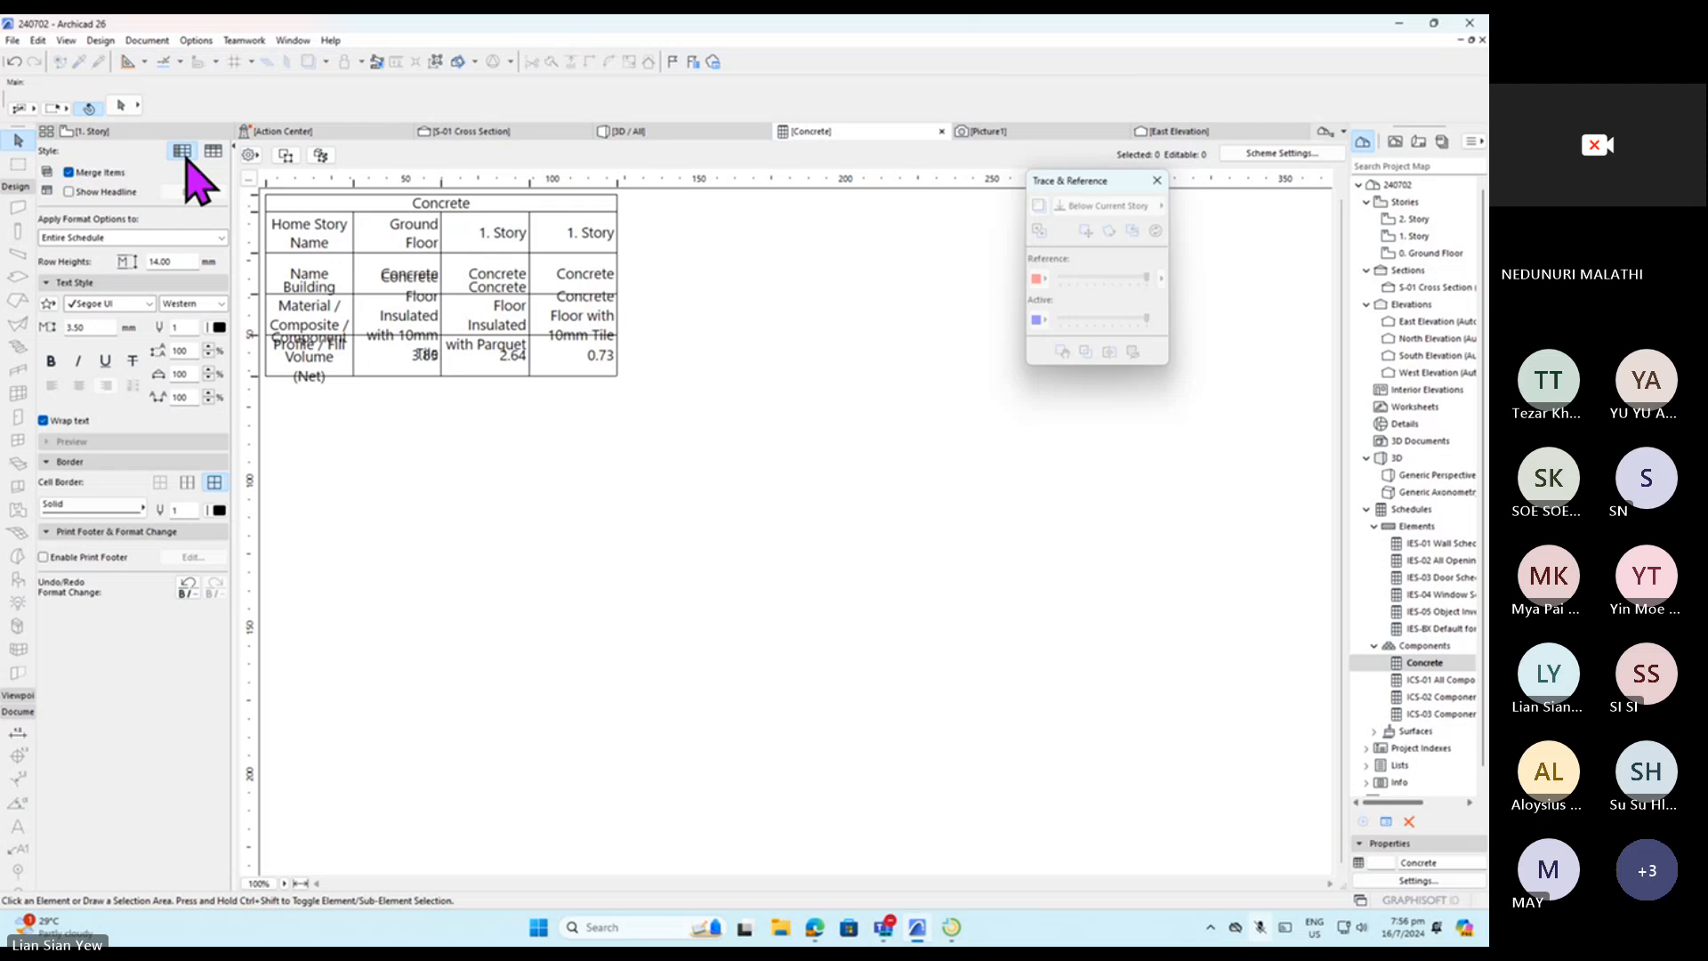
pyautogui.click(286, 155)
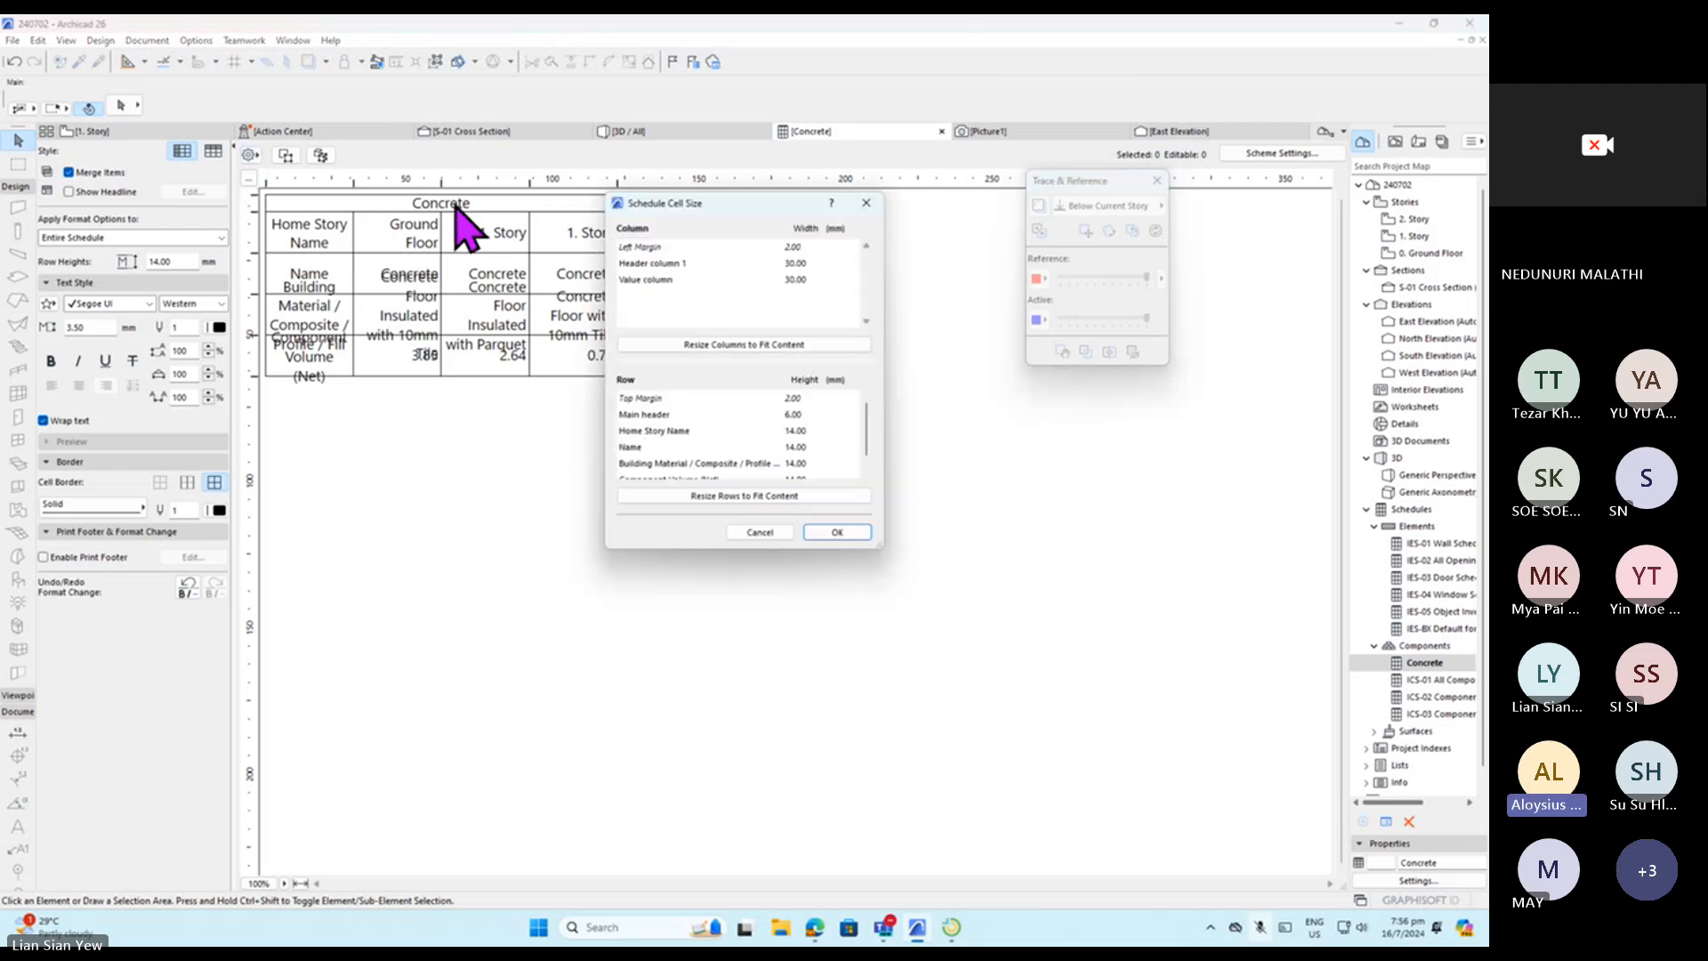
pyautogui.click(785, 344)
pyautogui.click(805, 496)
pyautogui.click(836, 531)
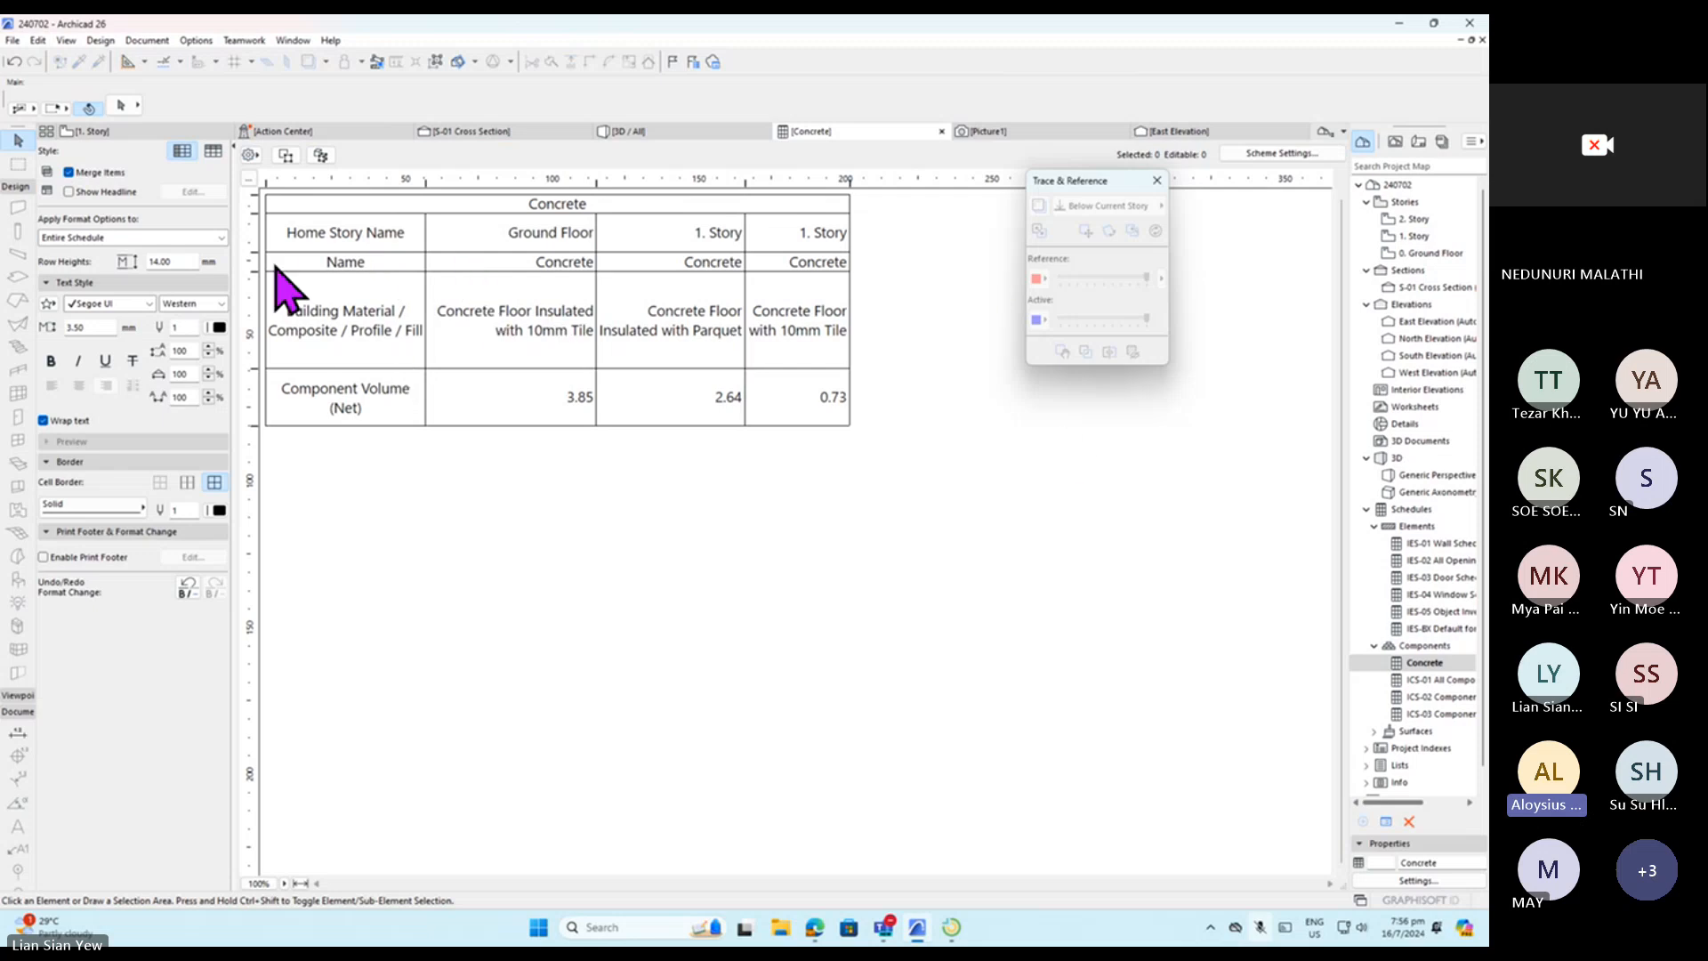
# Compare the Concrete schedule's two table layouts and finish with one component per row.
pyautogui.click(212, 151)
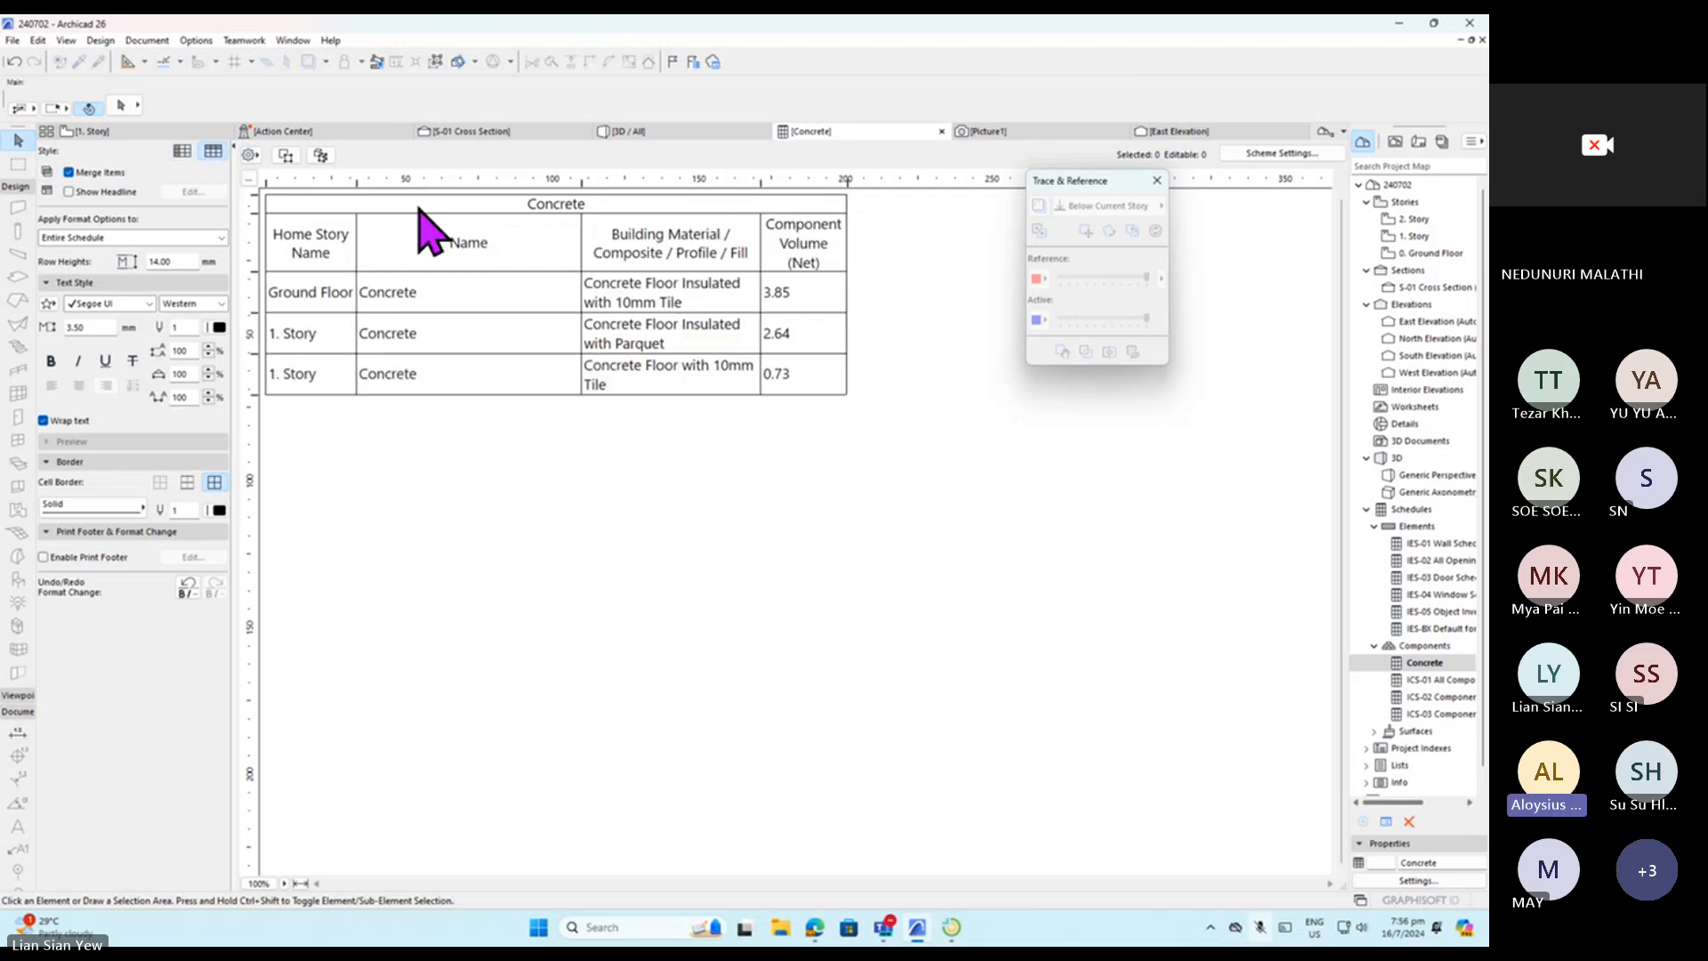
pyautogui.moveTo(159, 177)
pyautogui.click(182, 152)
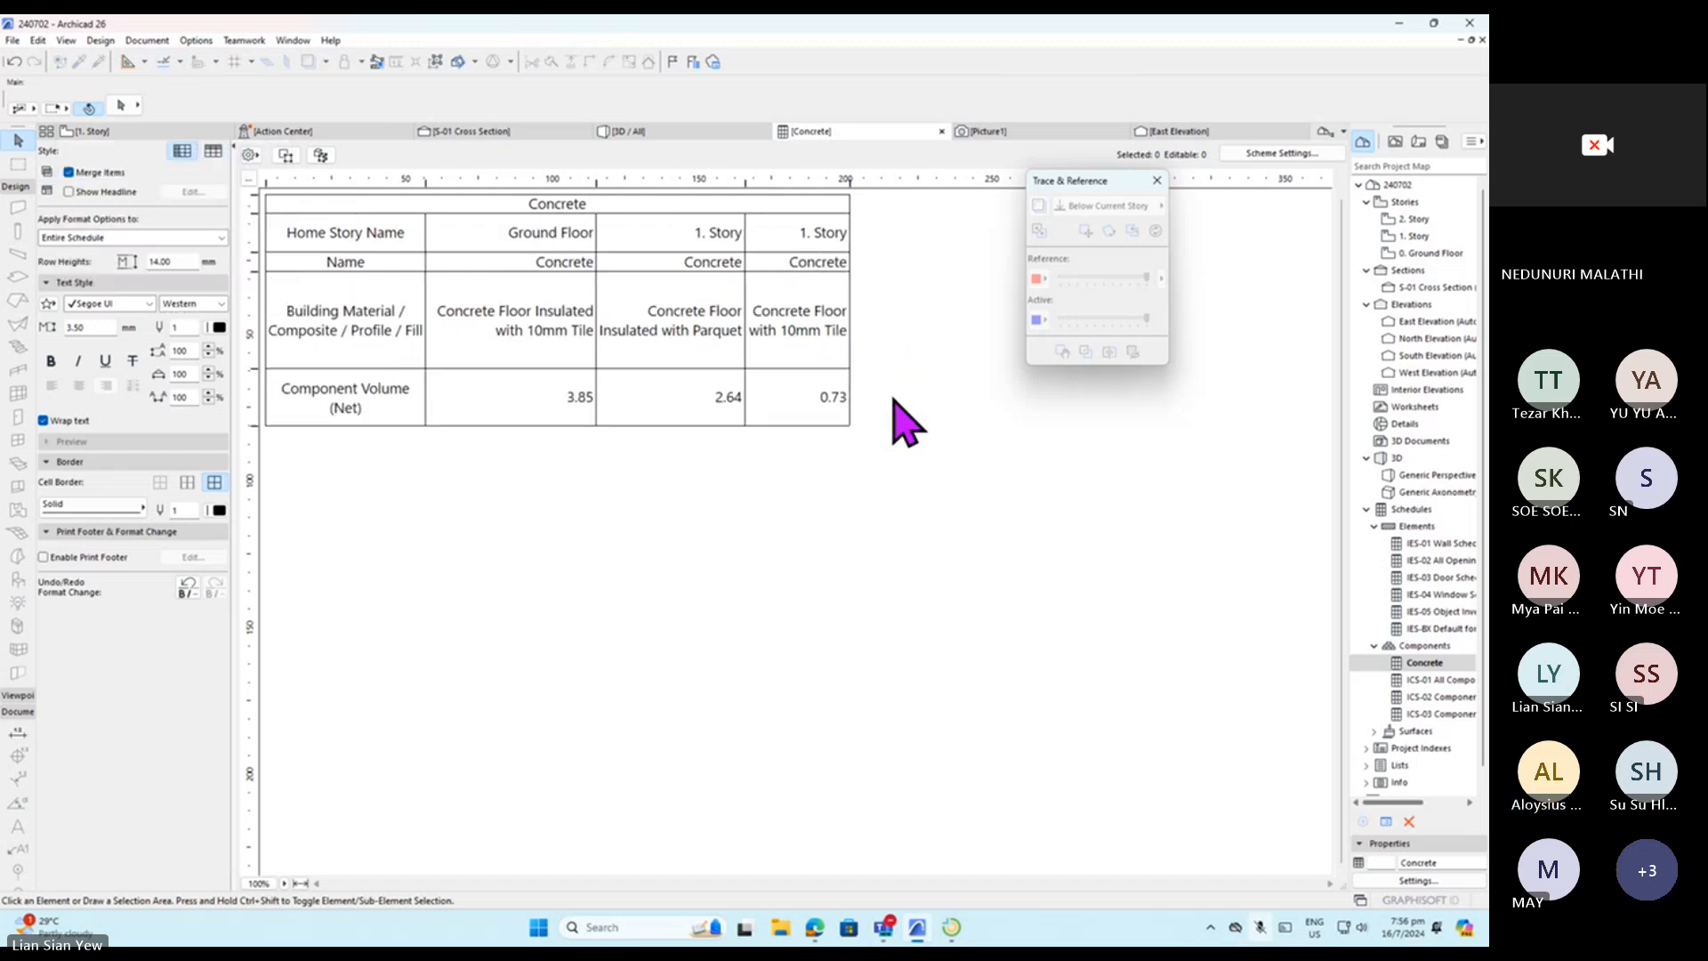
pyautogui.click(215, 151)
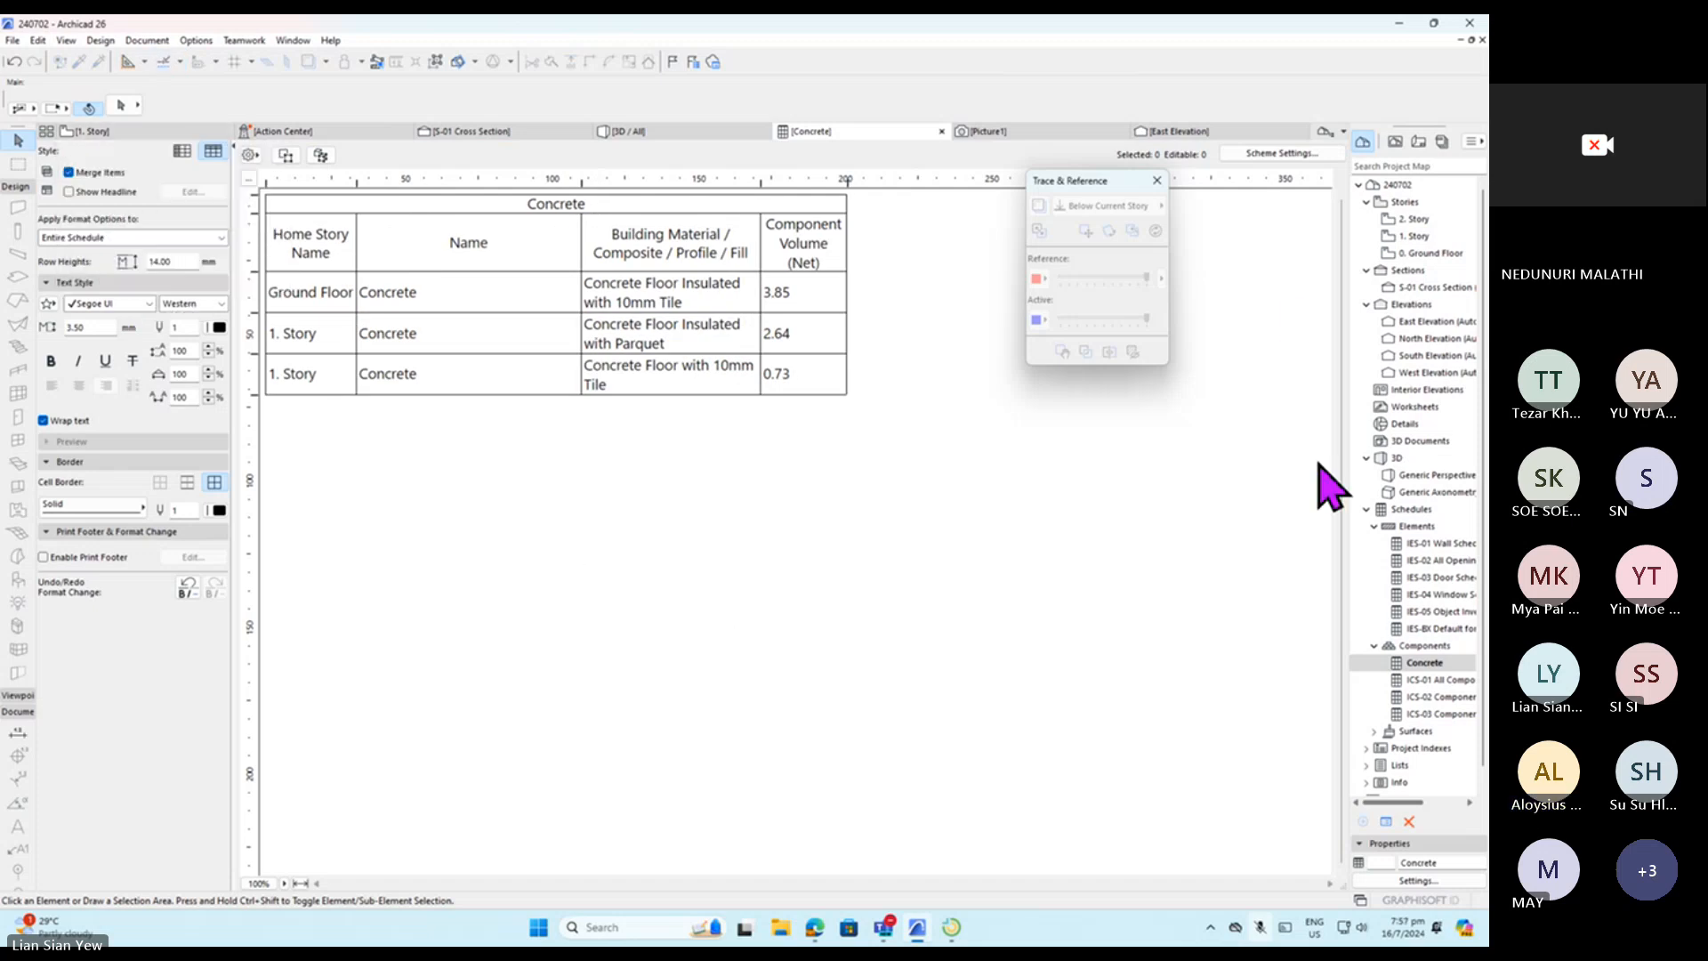
# Add a sum to the Component Volume (Net) field in the Concrete scheme settings and apply it to the schedule.
pyautogui.click(1282, 153)
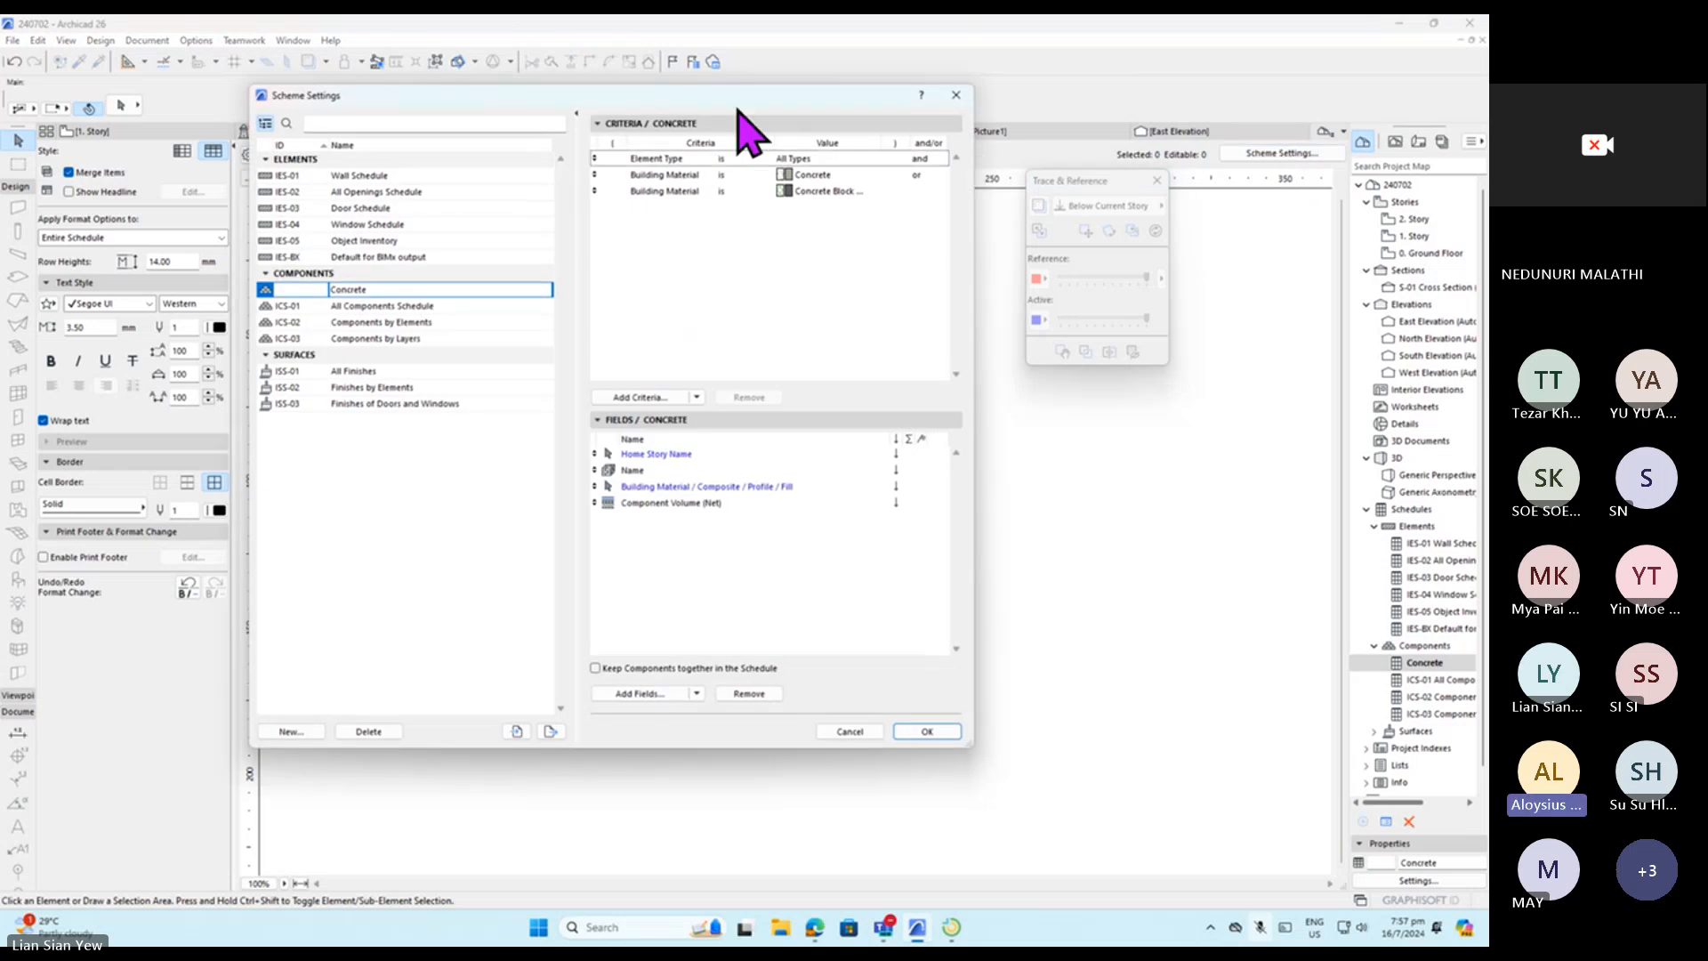
pyautogui.moveTo(735, 111); pyautogui.dragTo(733, 425)
pyautogui.moveTo(842, 547); pyautogui.dragTo(773, 416)
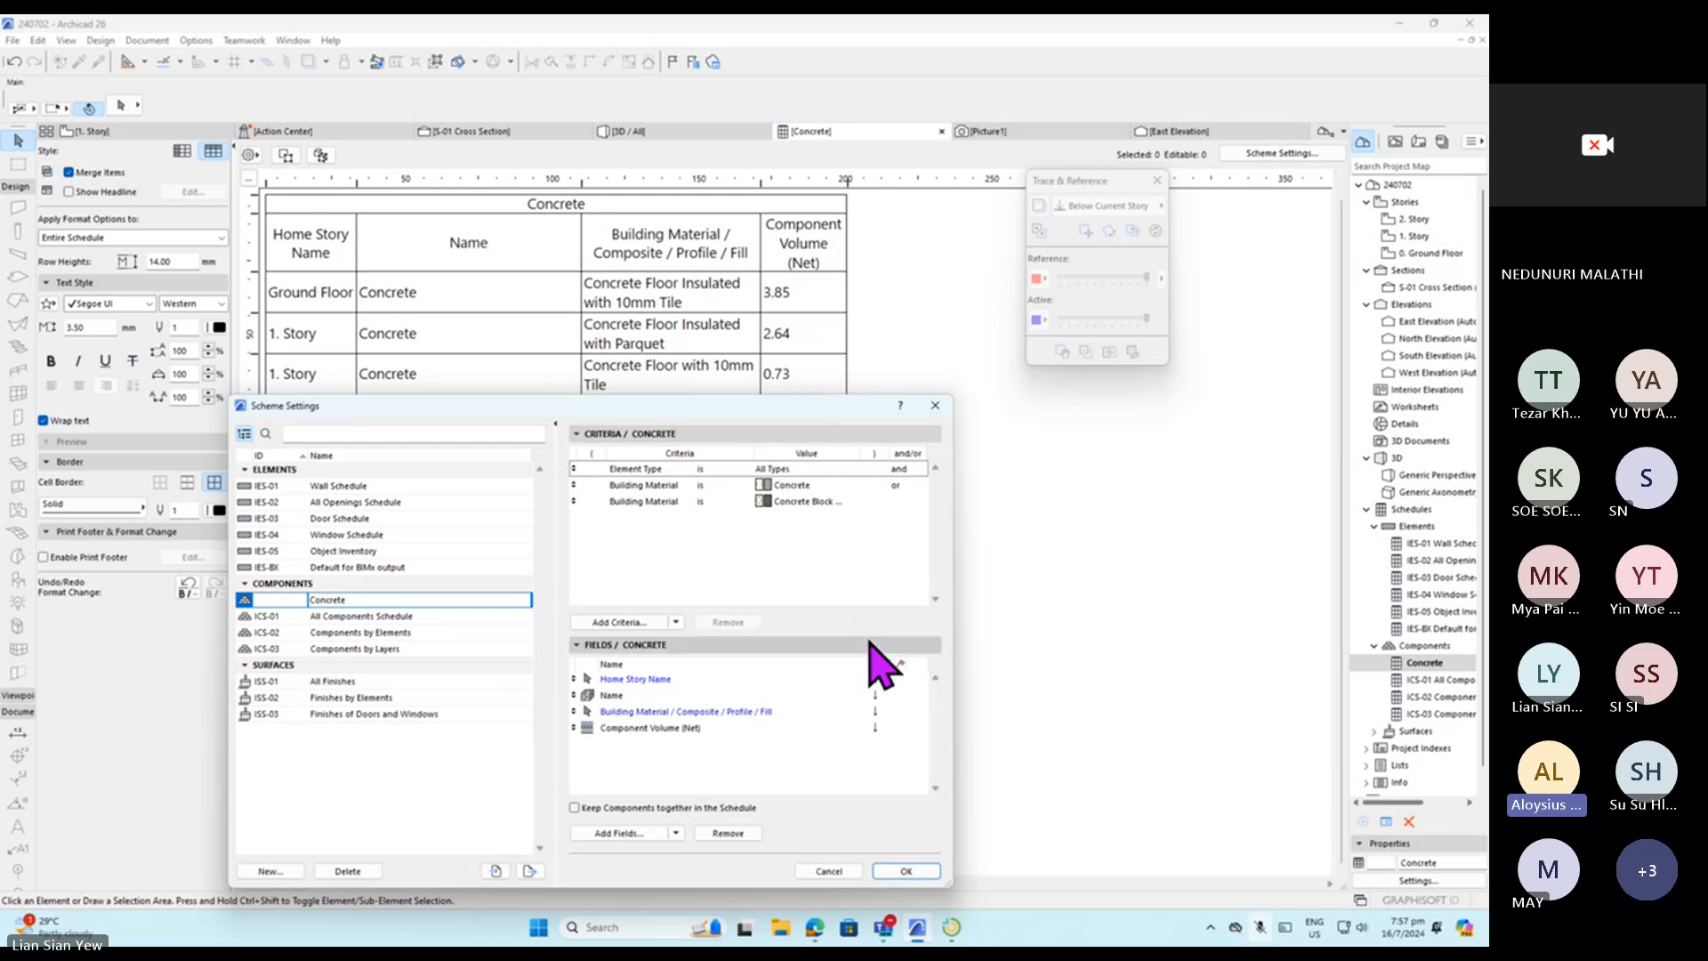
pyautogui.click(888, 728)
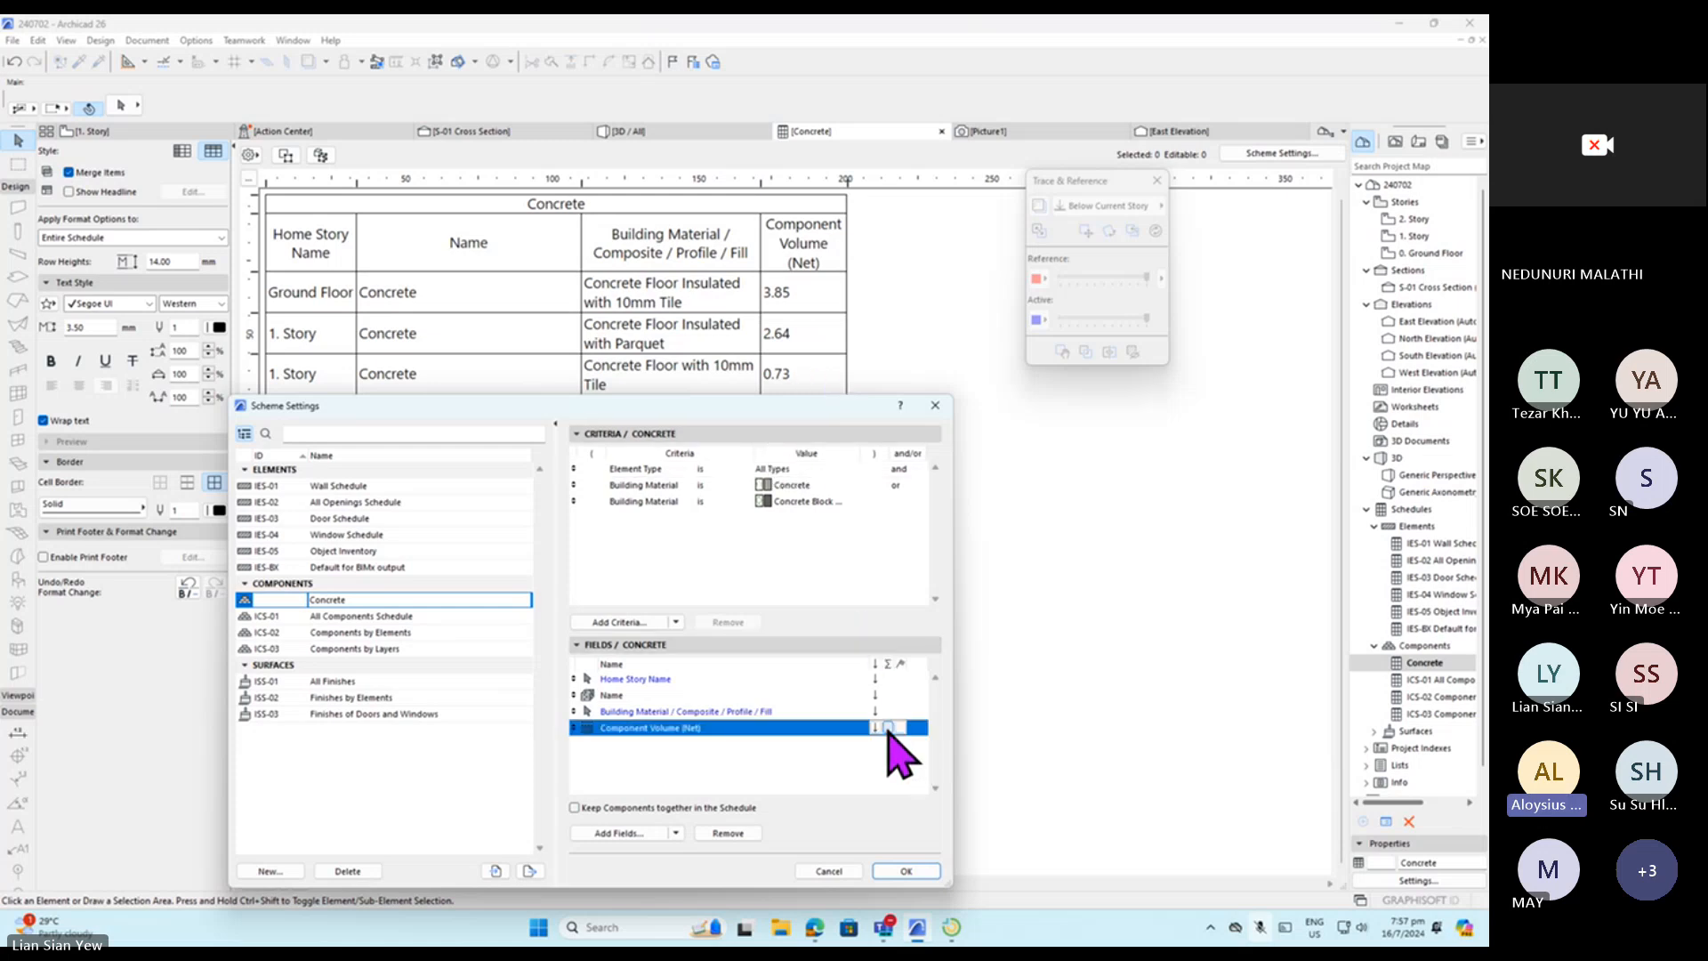
pyautogui.click(895, 771)
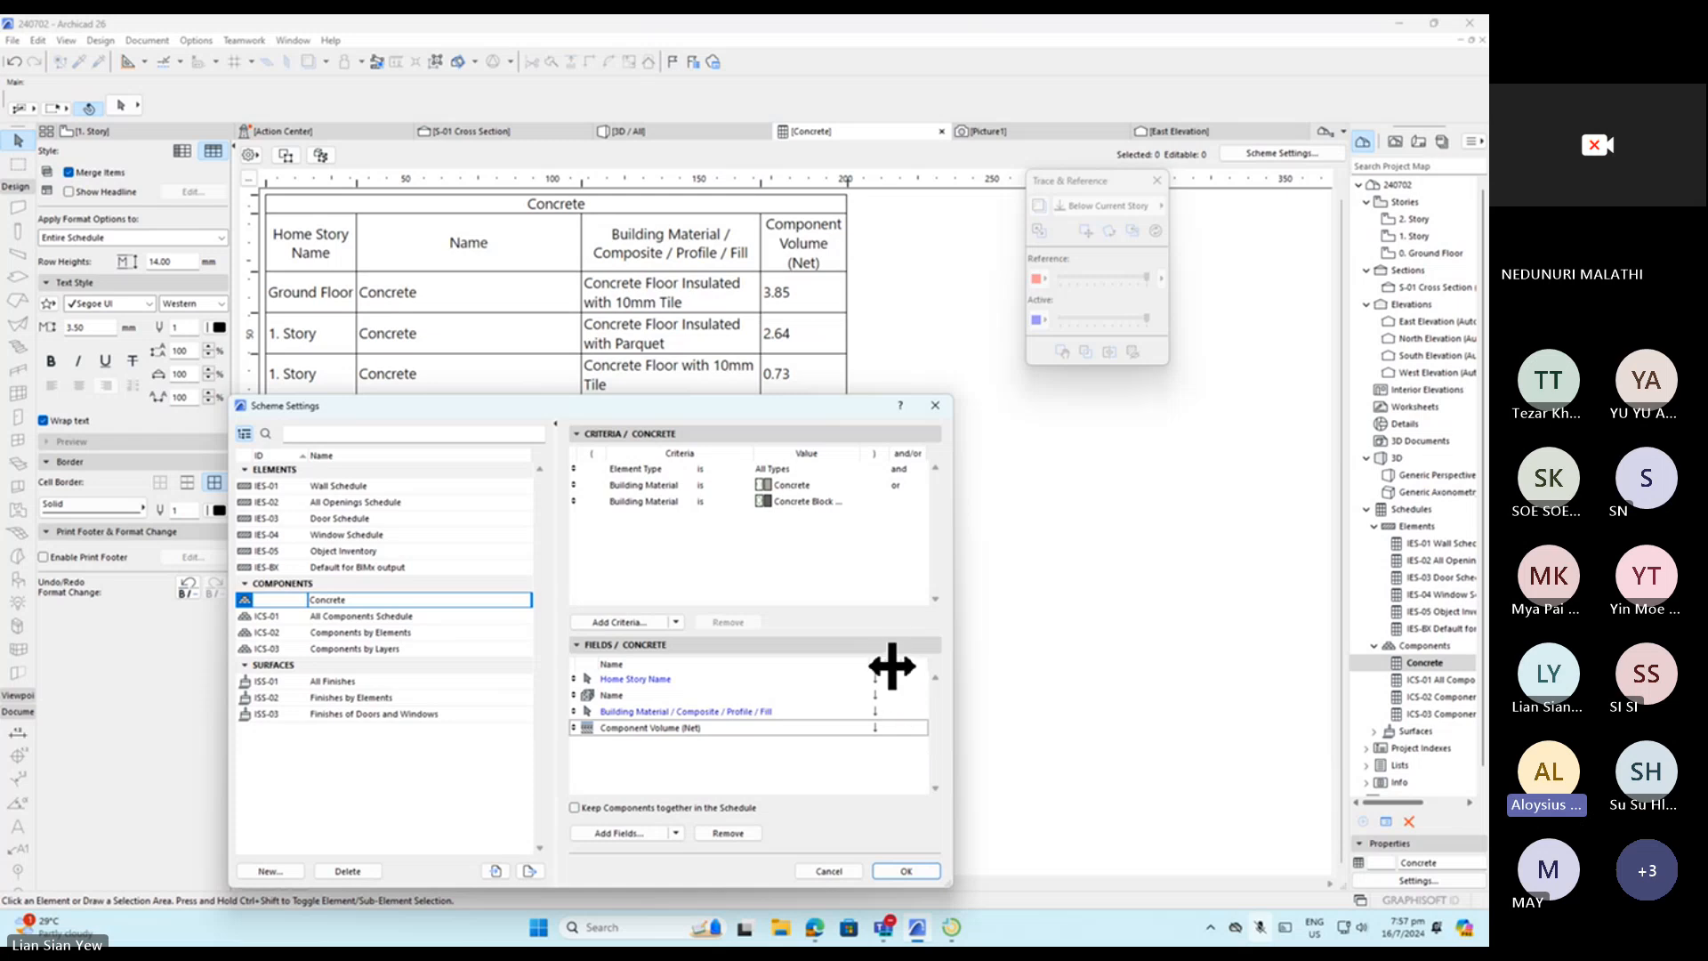
pyautogui.click(887, 731)
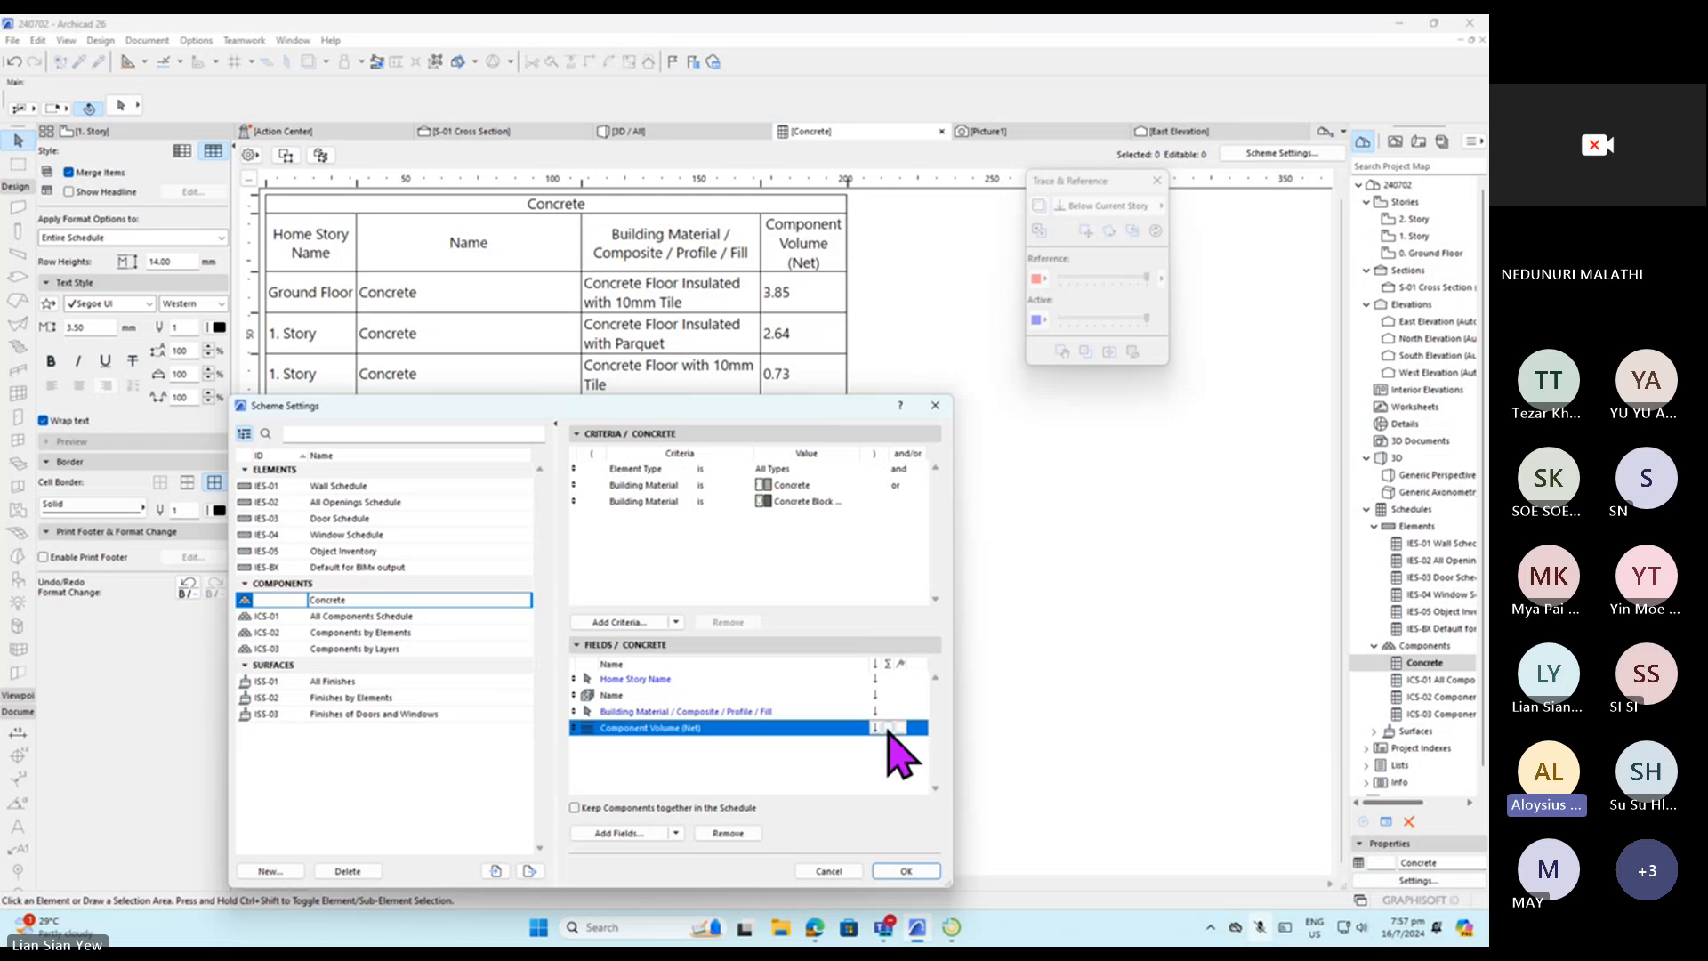
pyautogui.click(888, 729)
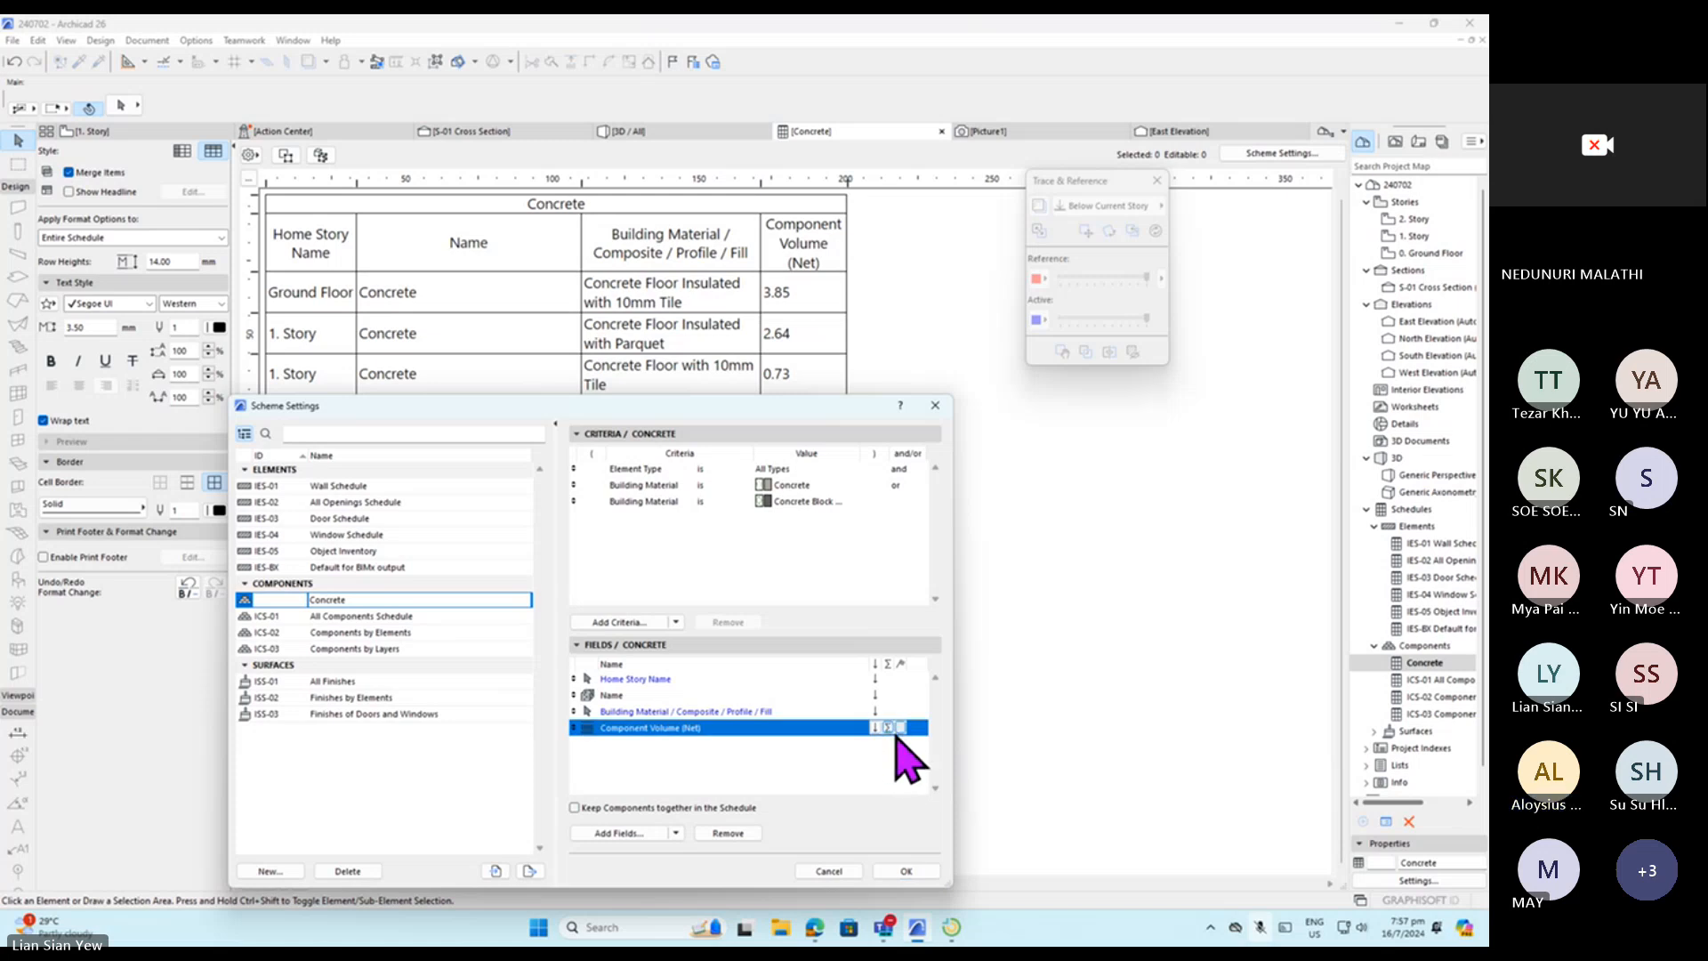
pyautogui.click(897, 756)
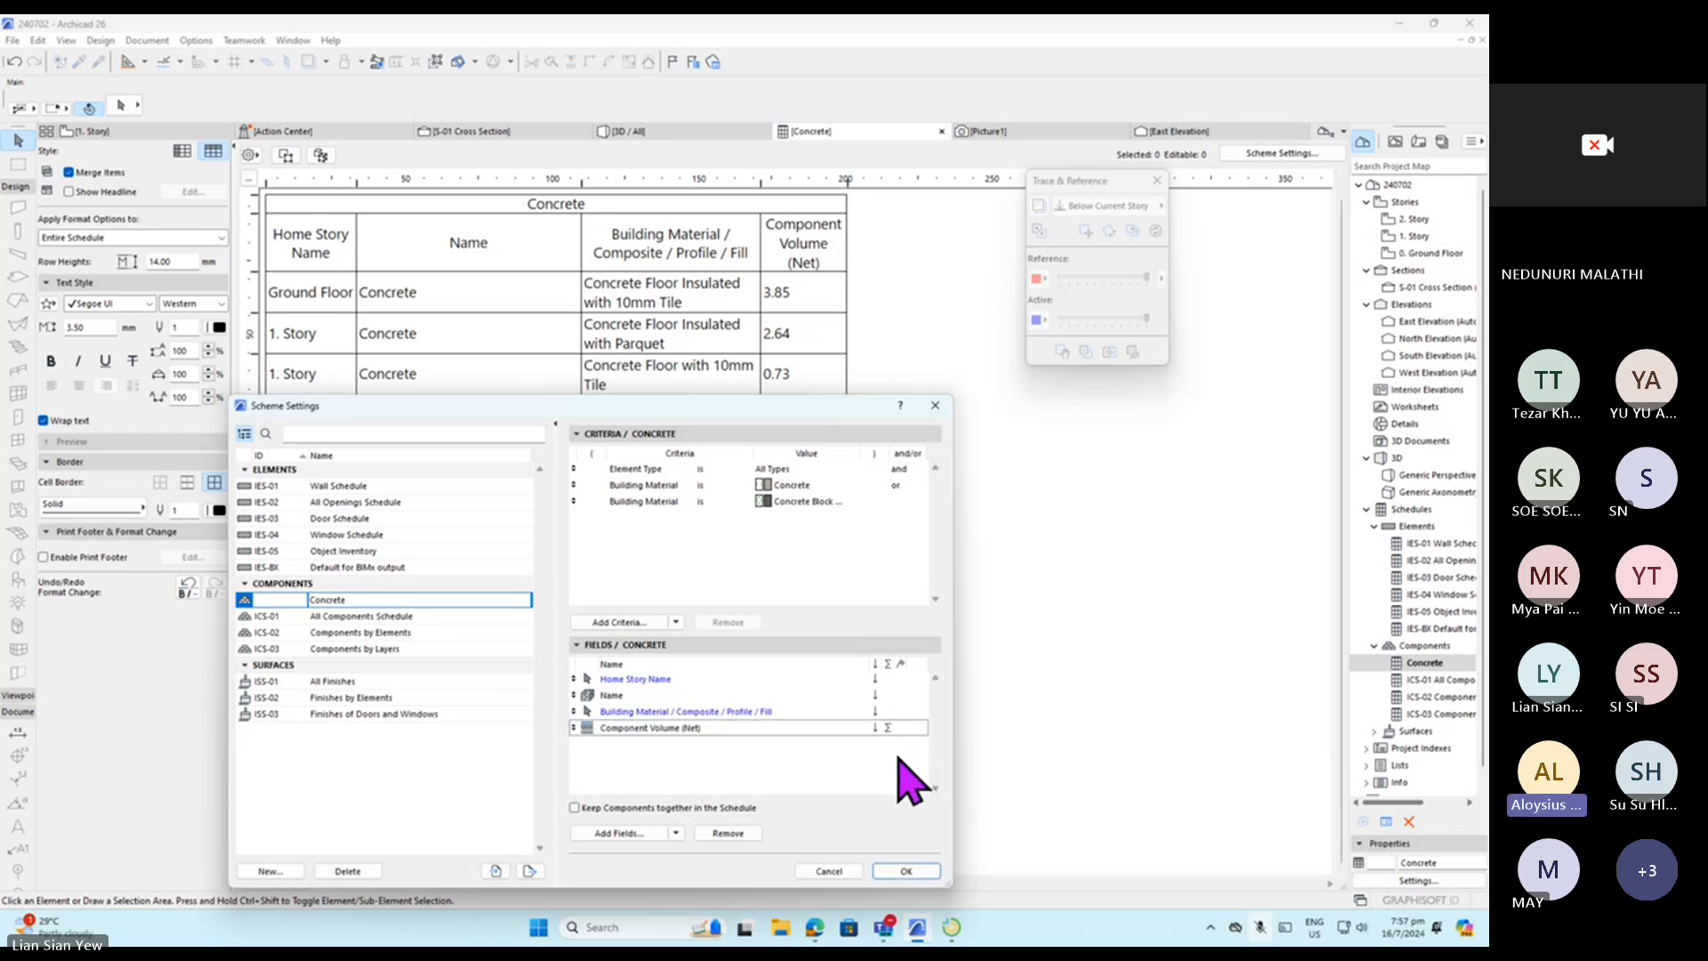
pyautogui.click(906, 872)
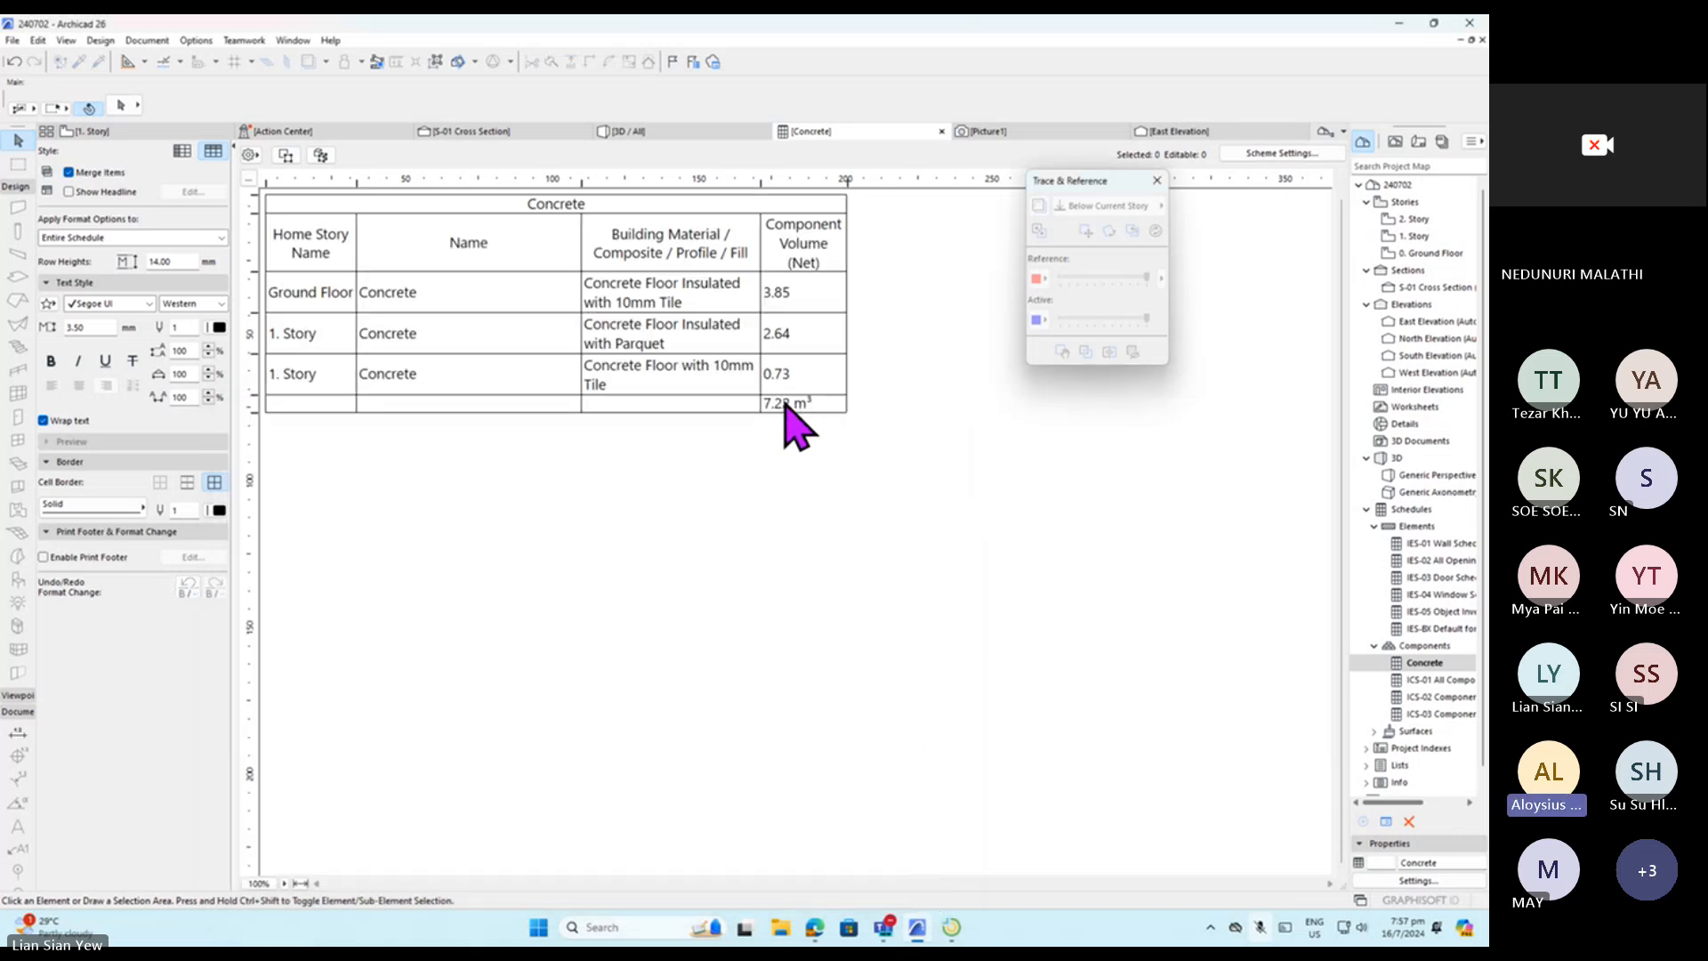
# Format the Grand Total of the Concrete schedule in bold with red pen 20.
pyautogui.click(716, 404)
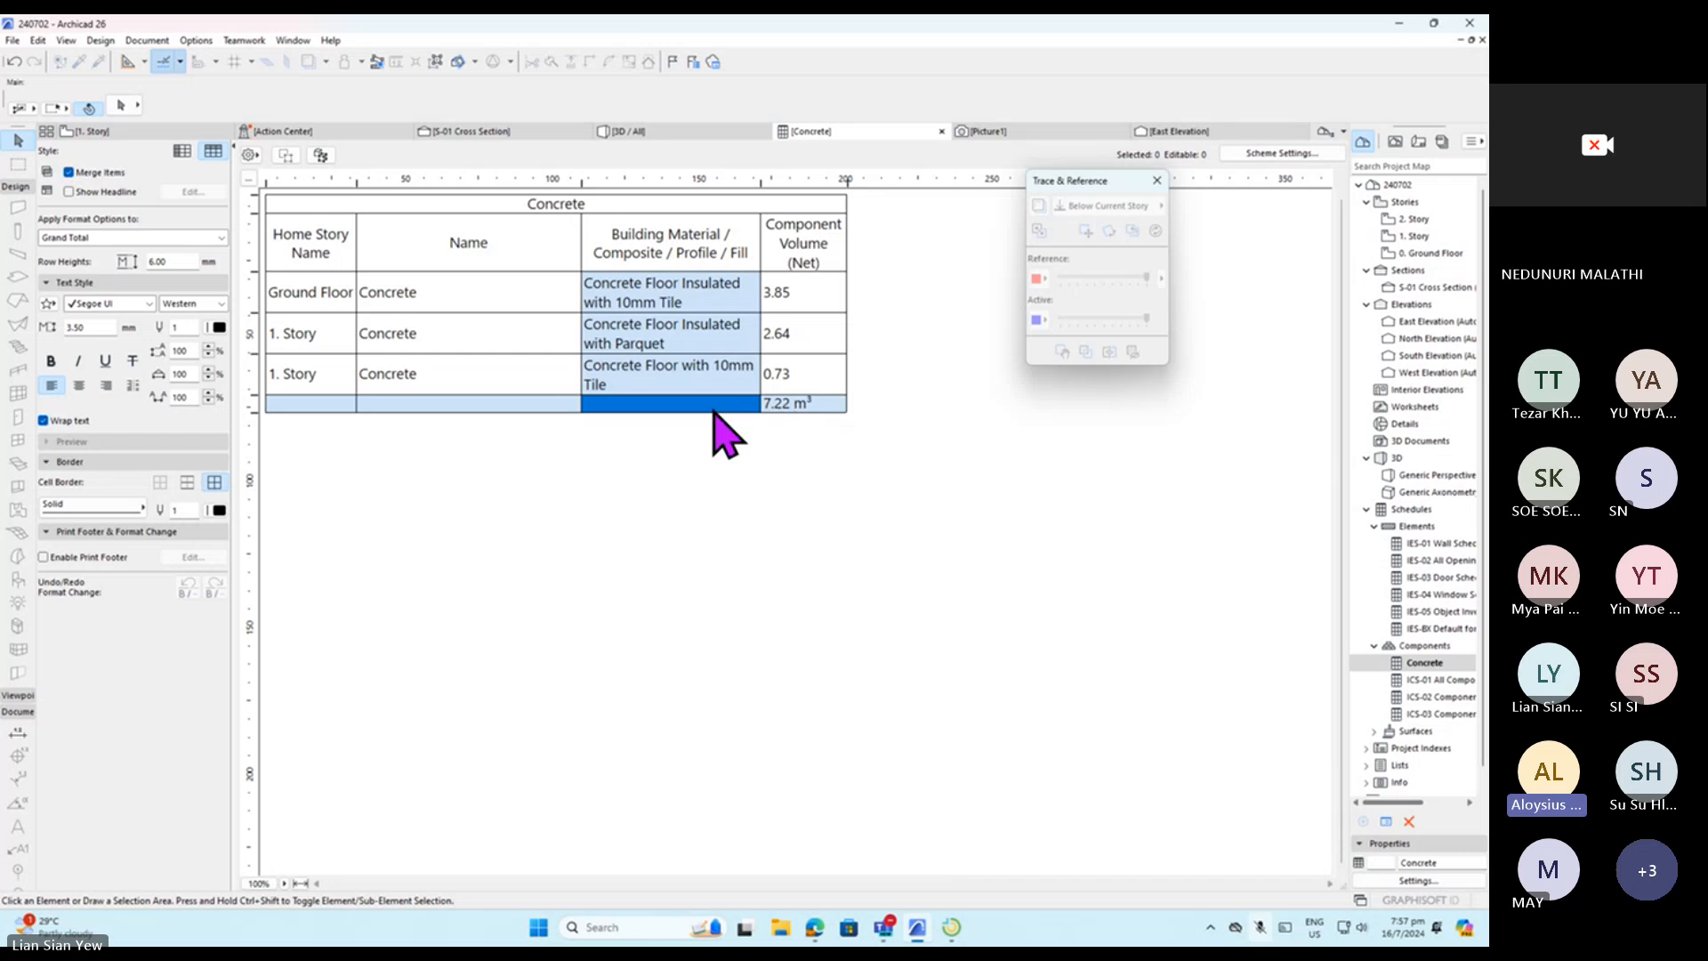
pyautogui.click(815, 405)
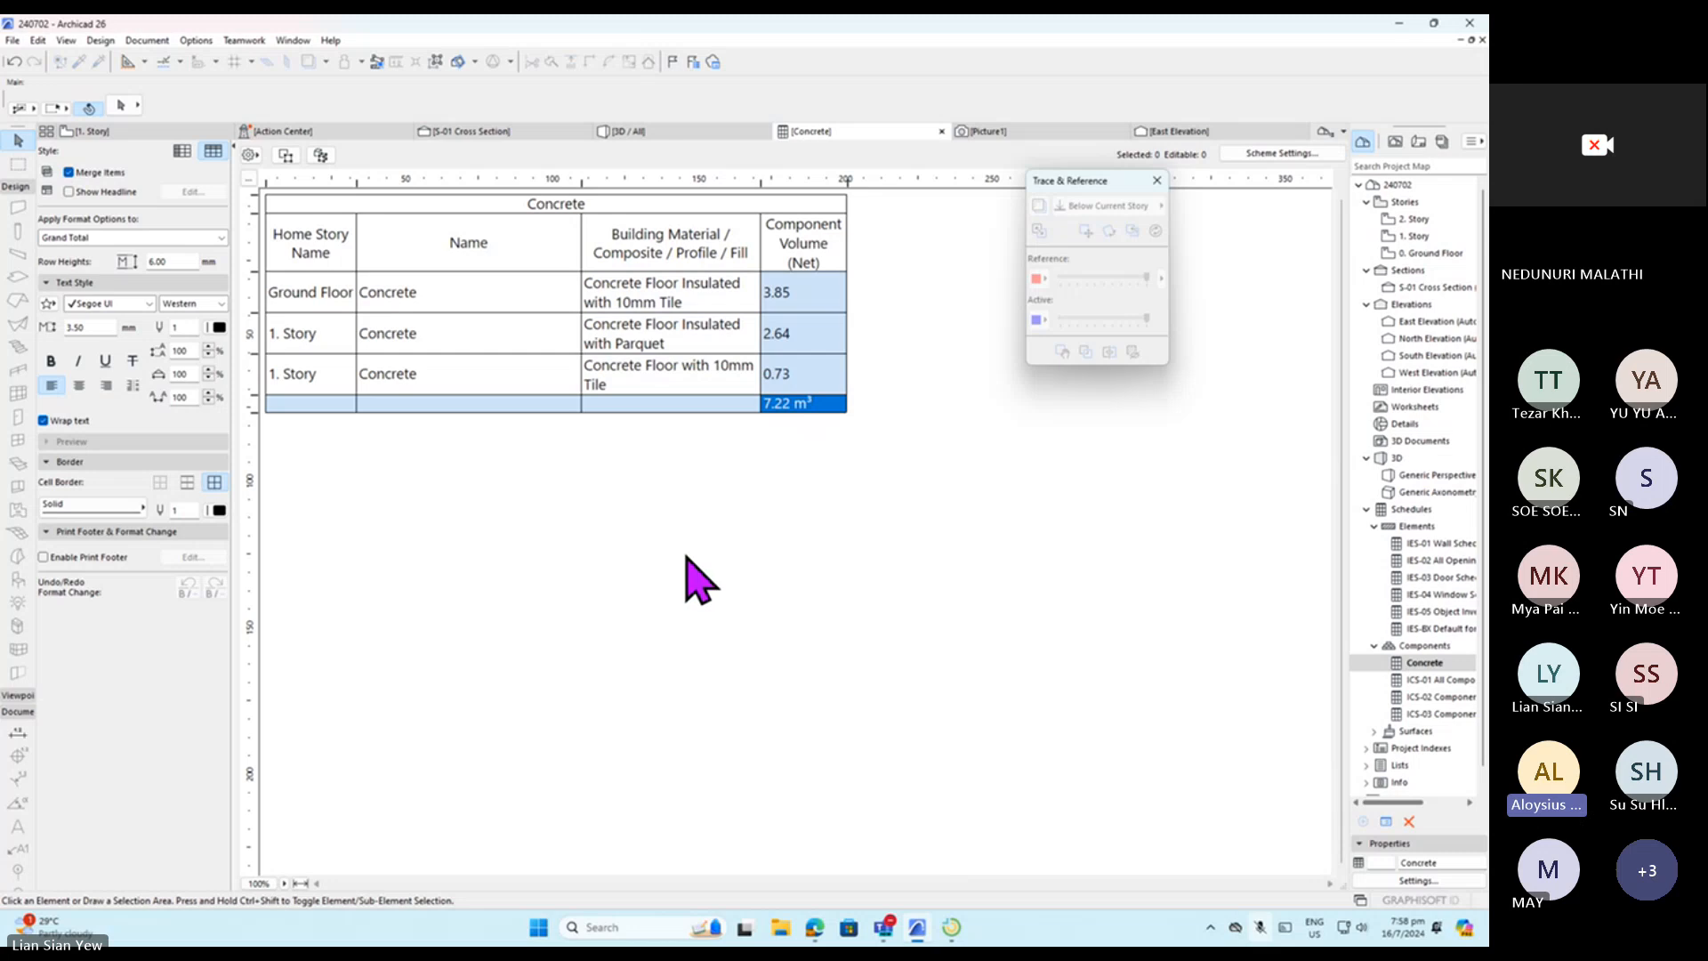
pyautogui.click(217, 238)
pyautogui.click(78, 327)
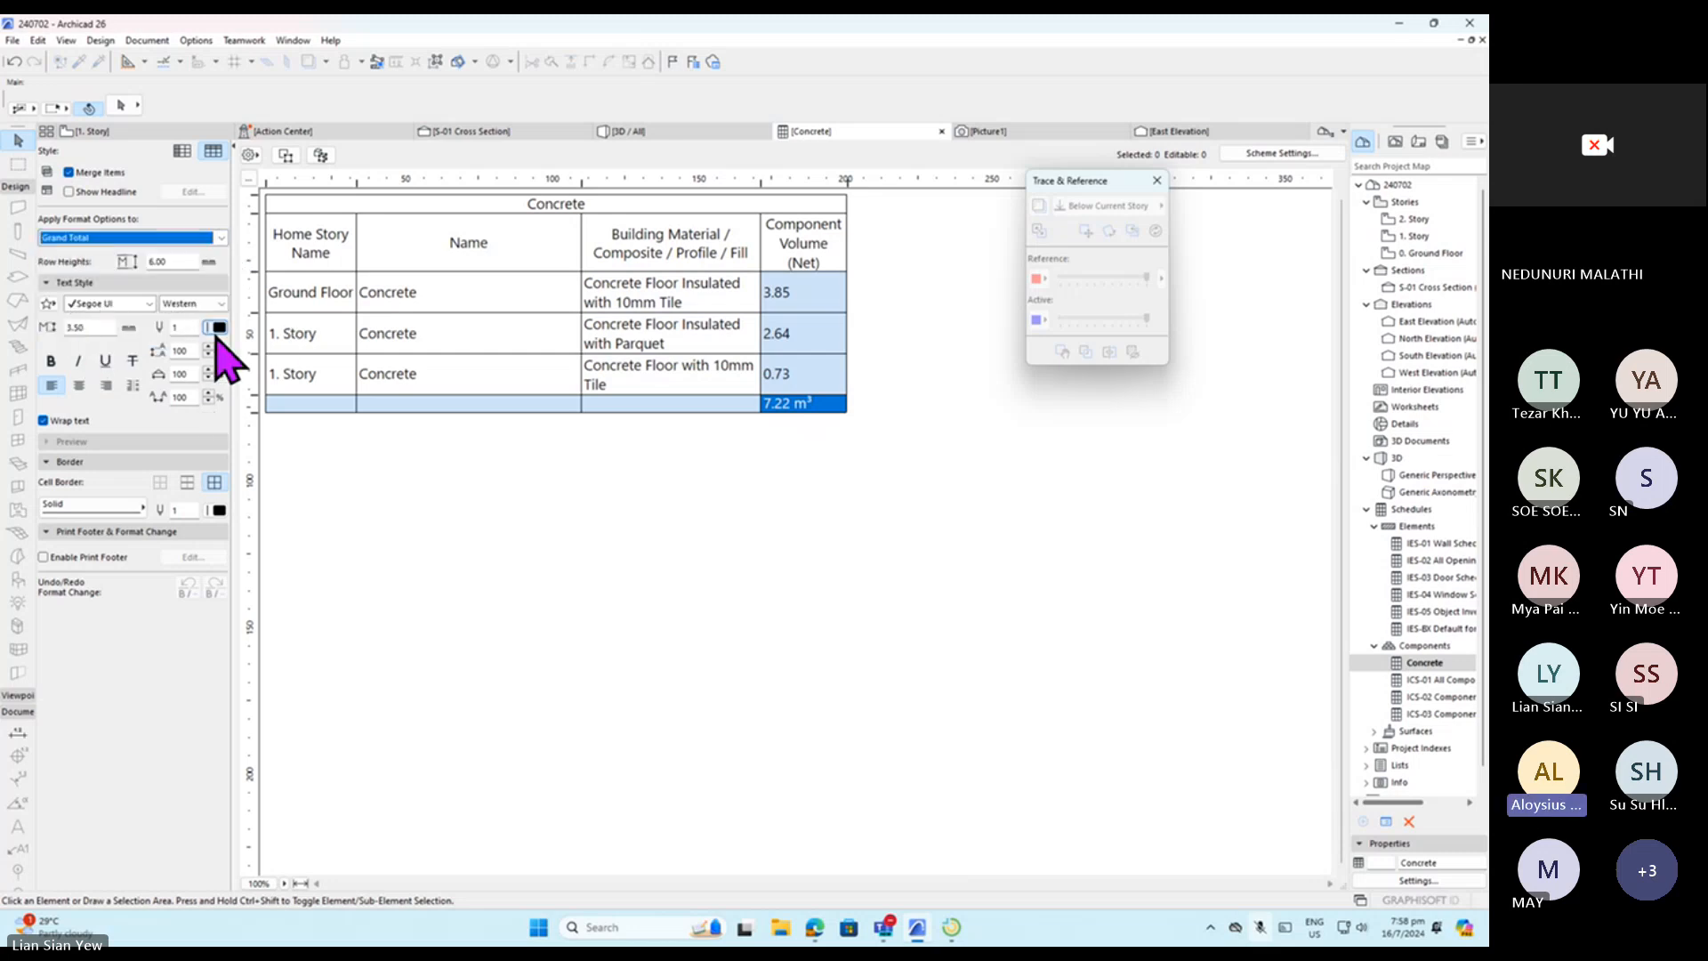
pyautogui.click(218, 328)
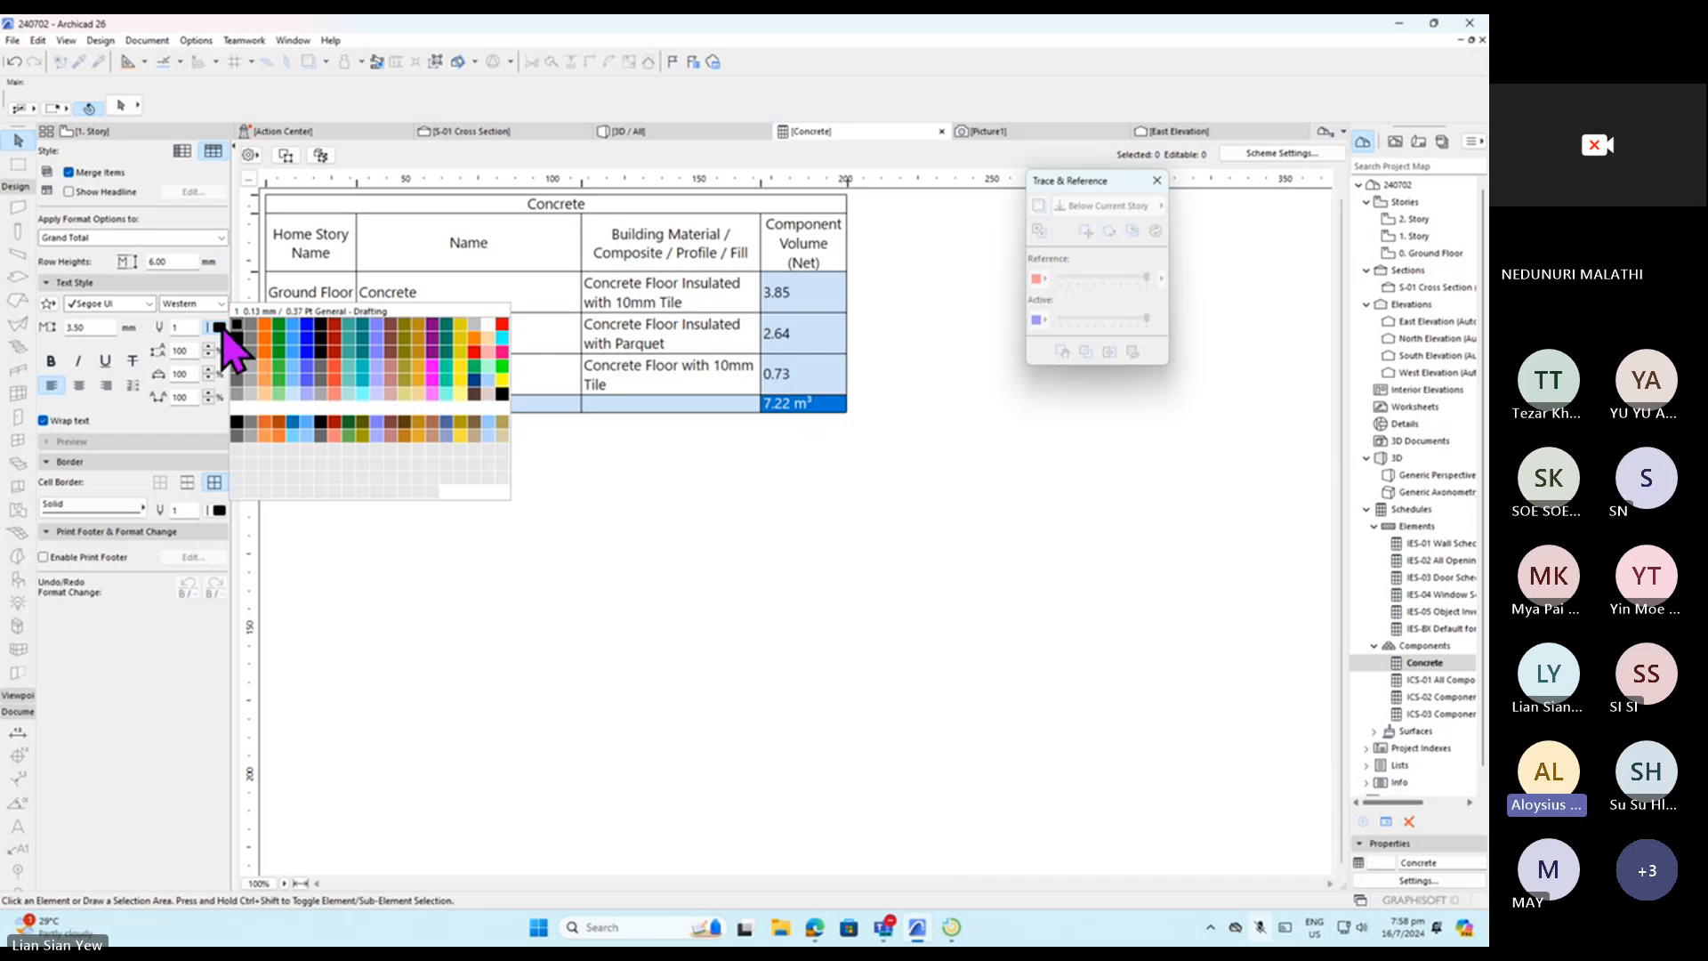
pyautogui.click(500, 323)
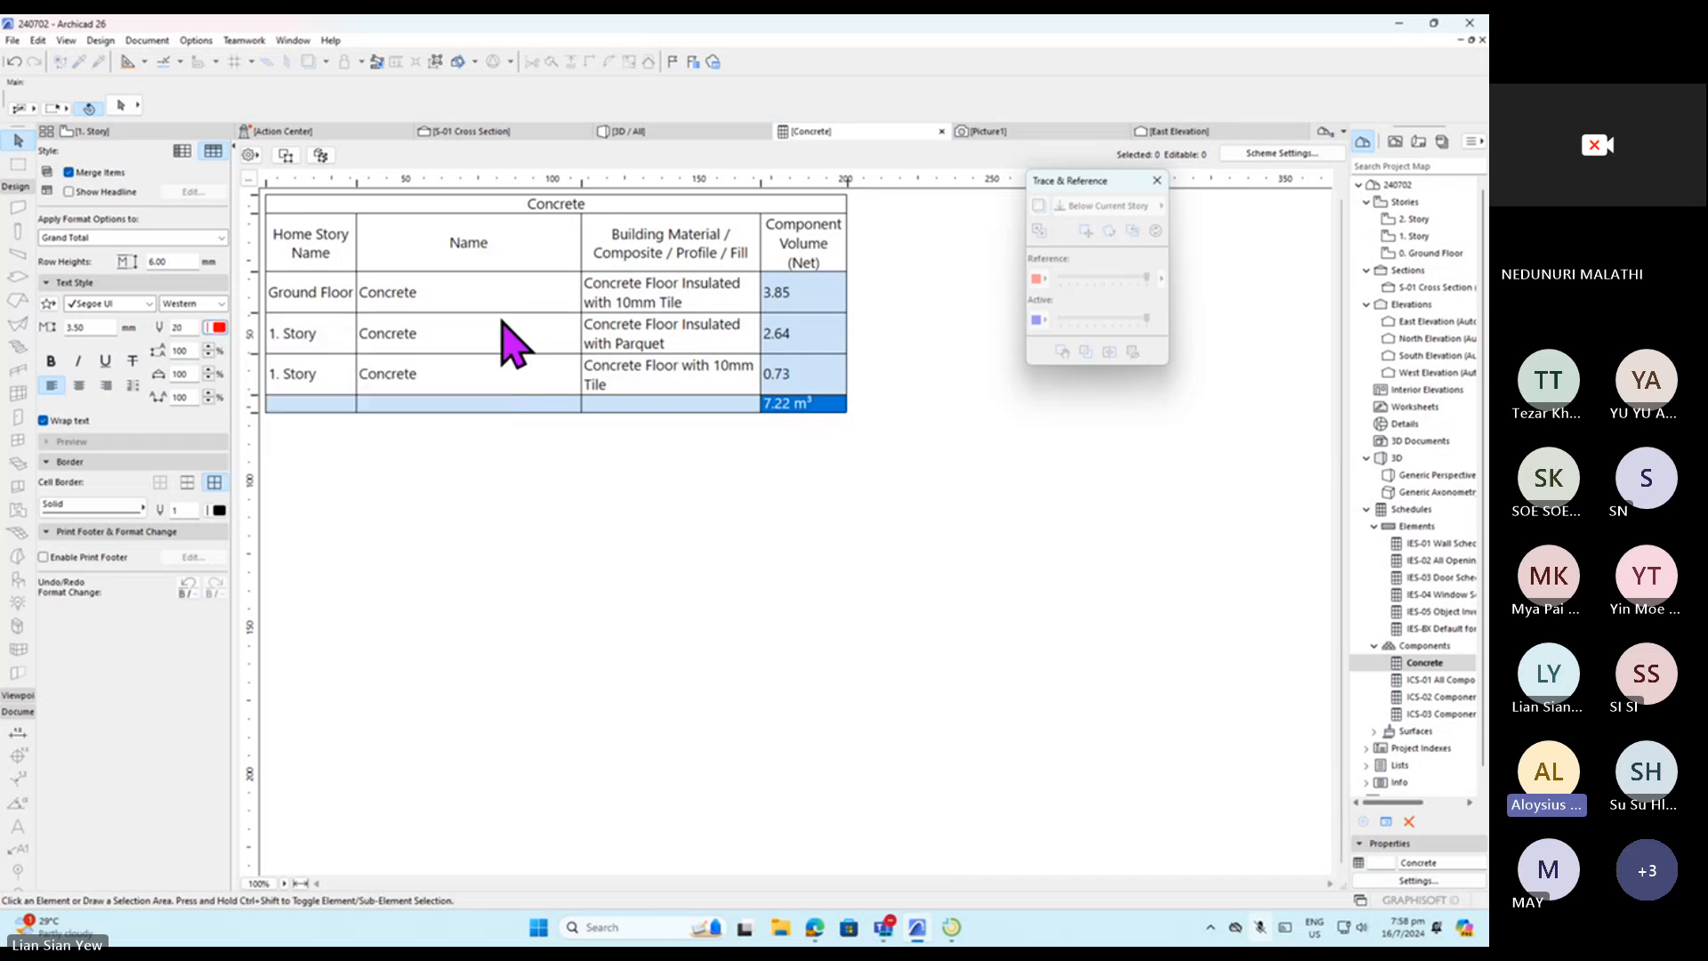
pyautogui.click(51, 361)
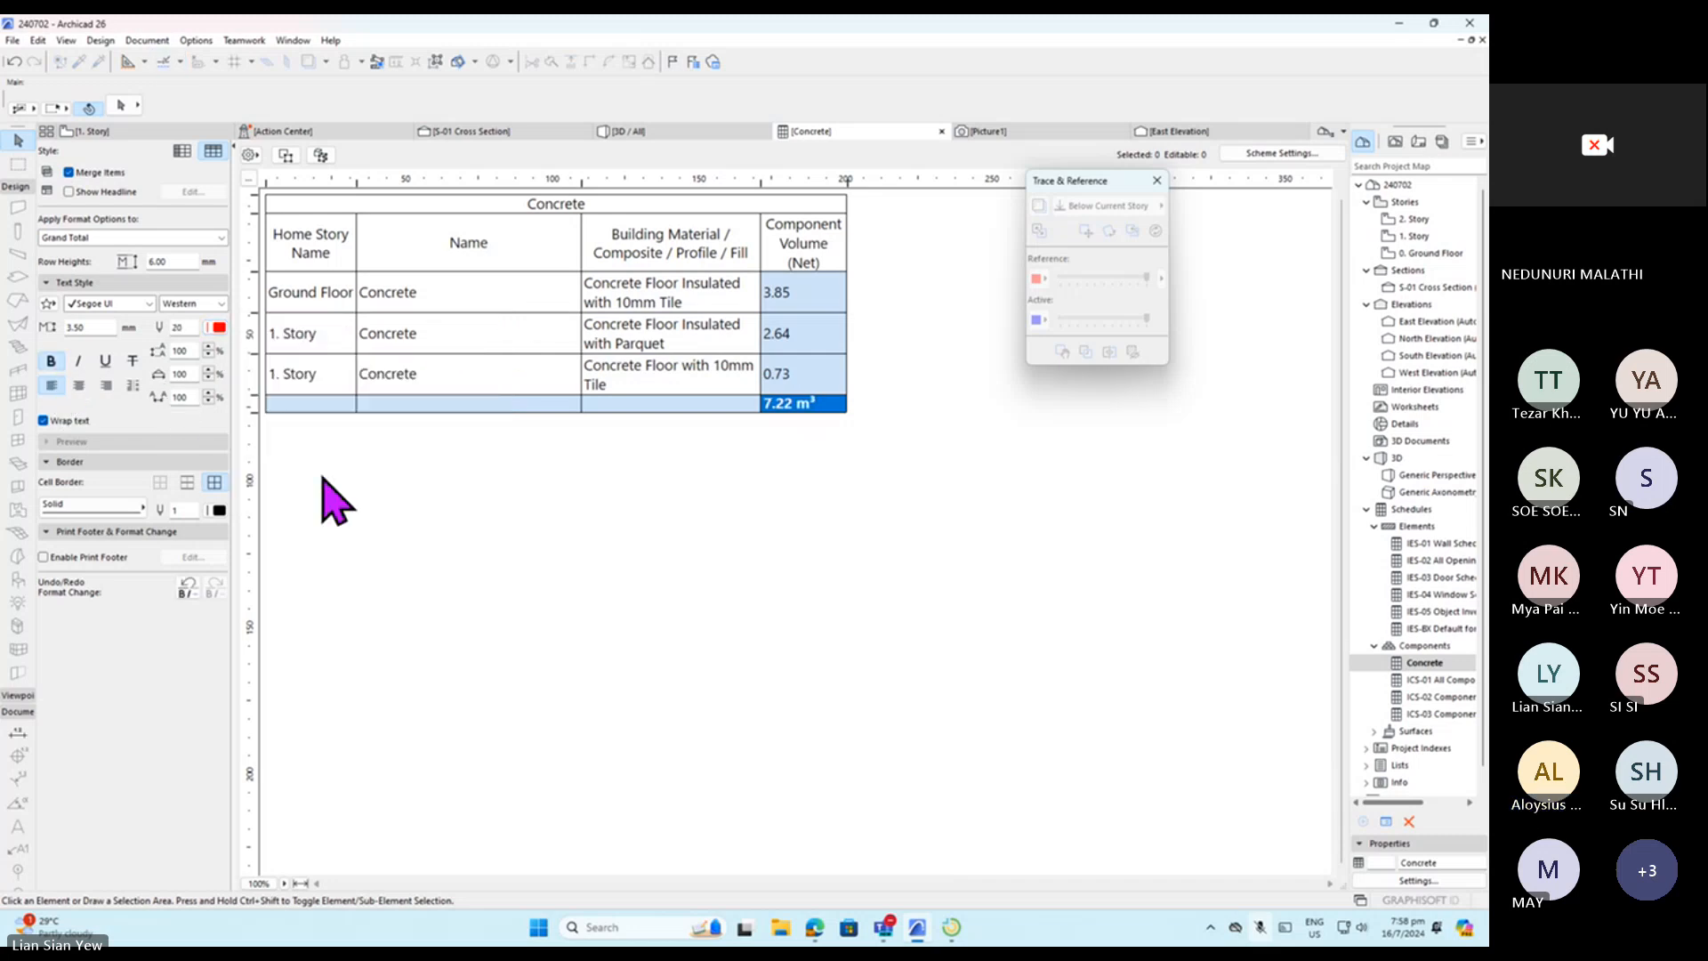
pyautogui.click(569, 562)
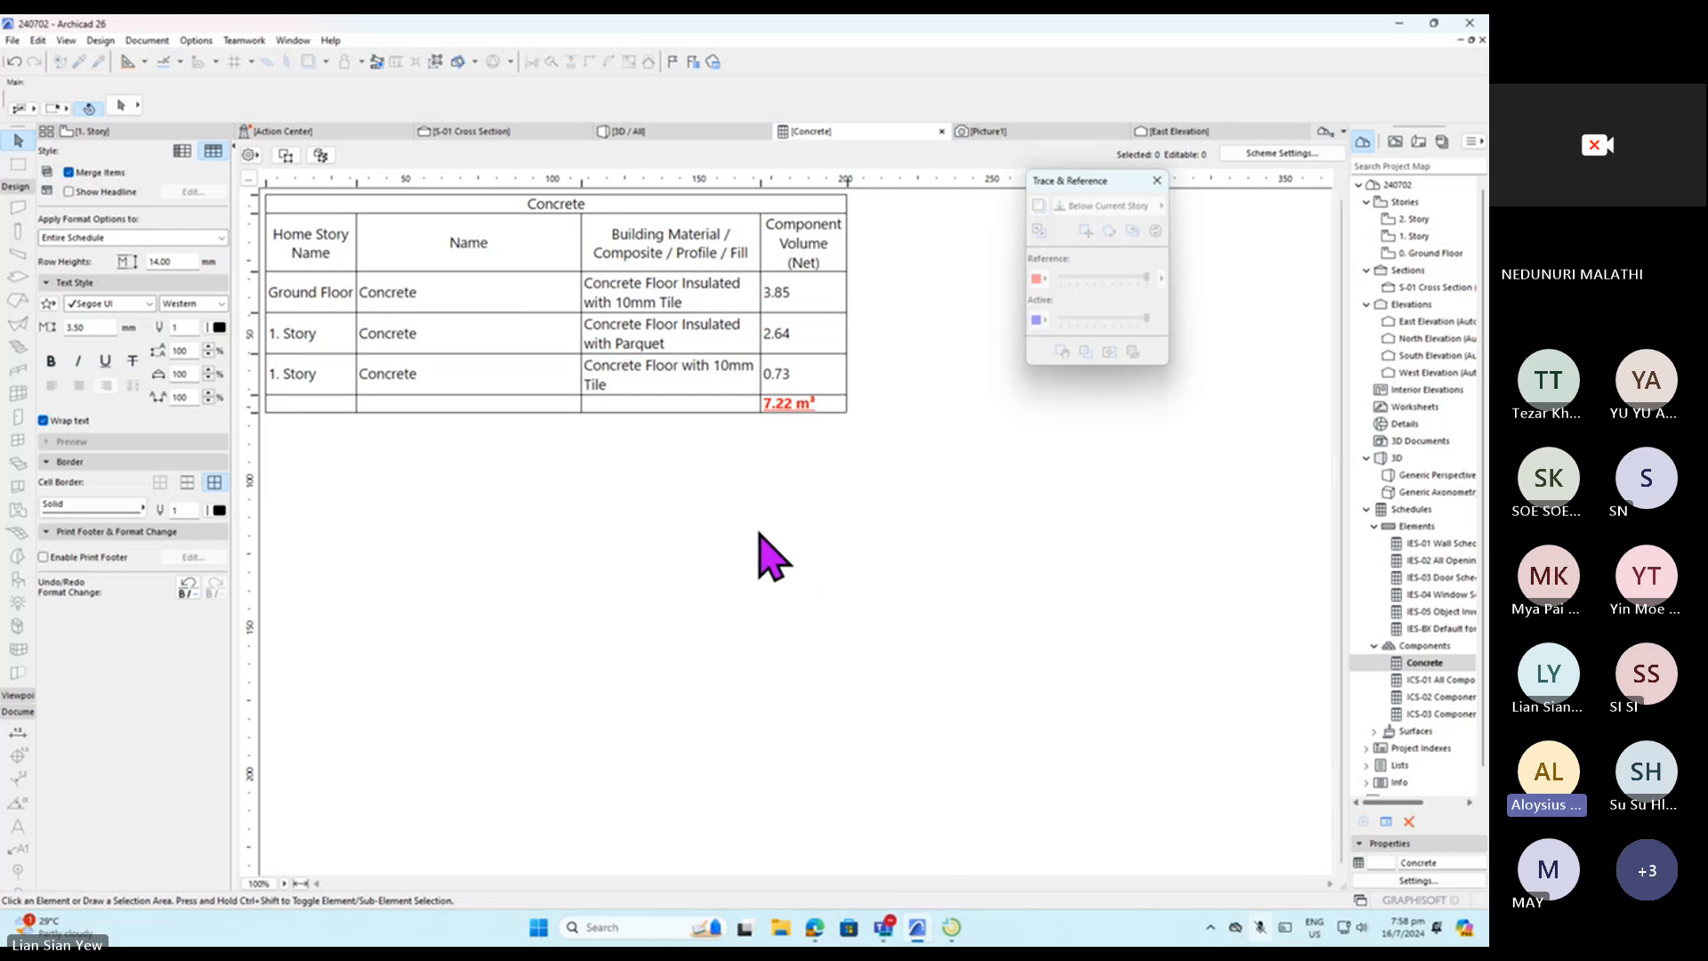
# Make the Header text of the Concrete schedule bold.
pyautogui.click(598, 207)
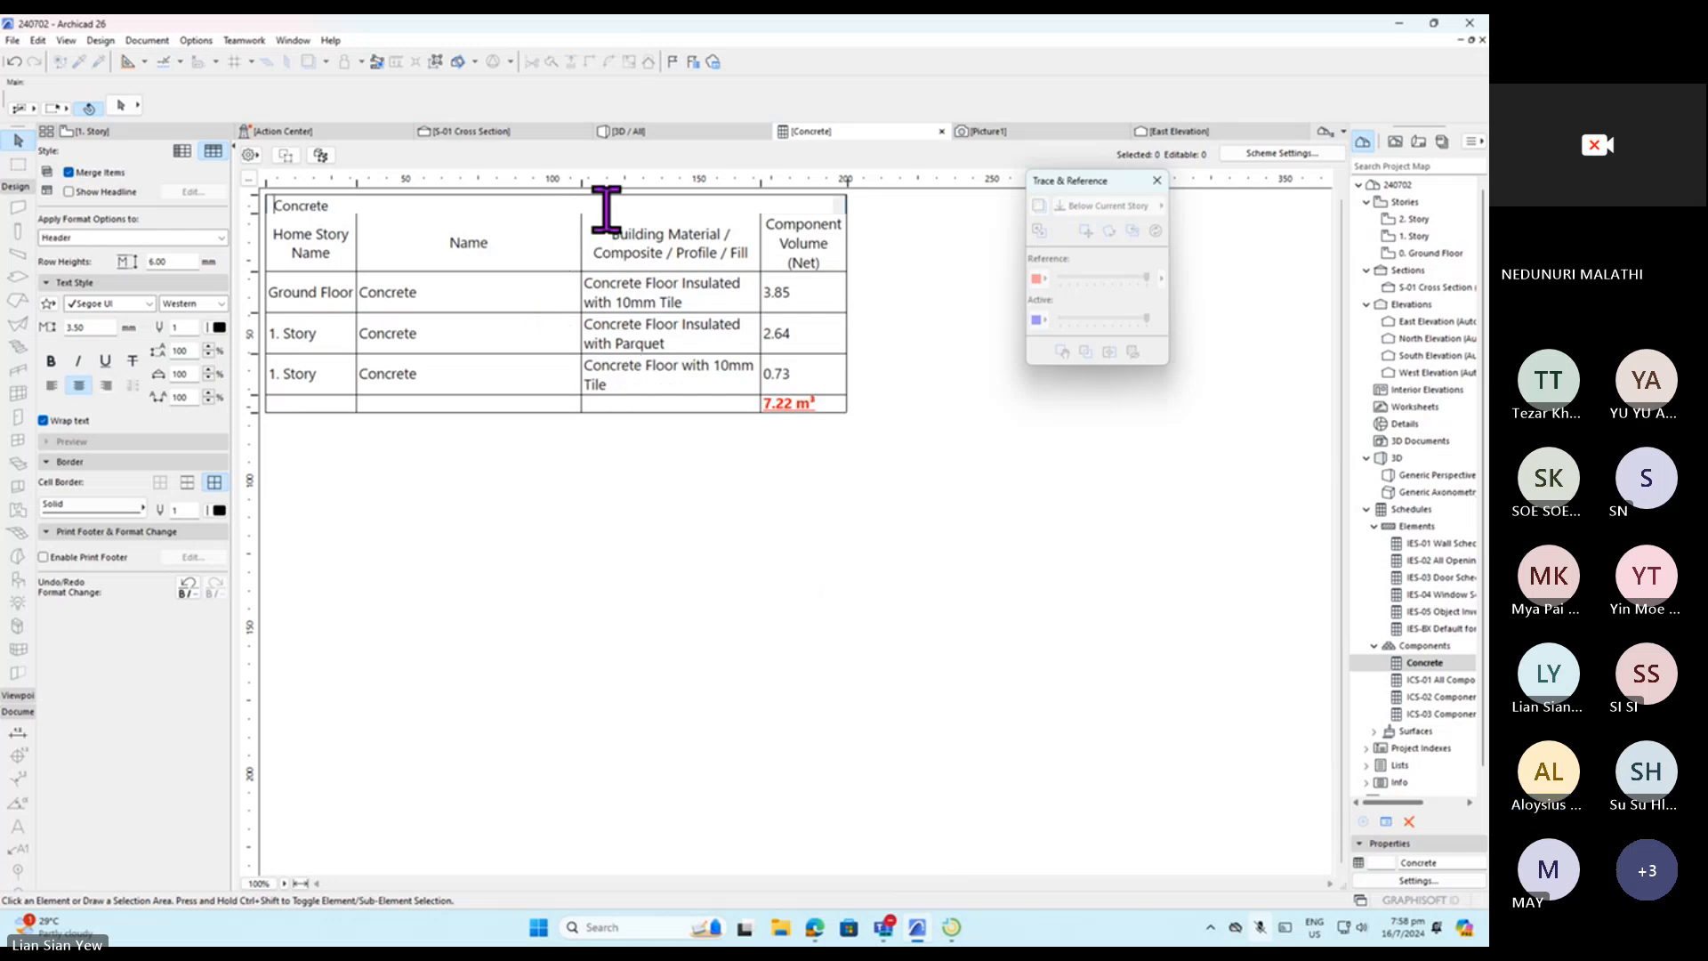
pyautogui.click(370, 503)
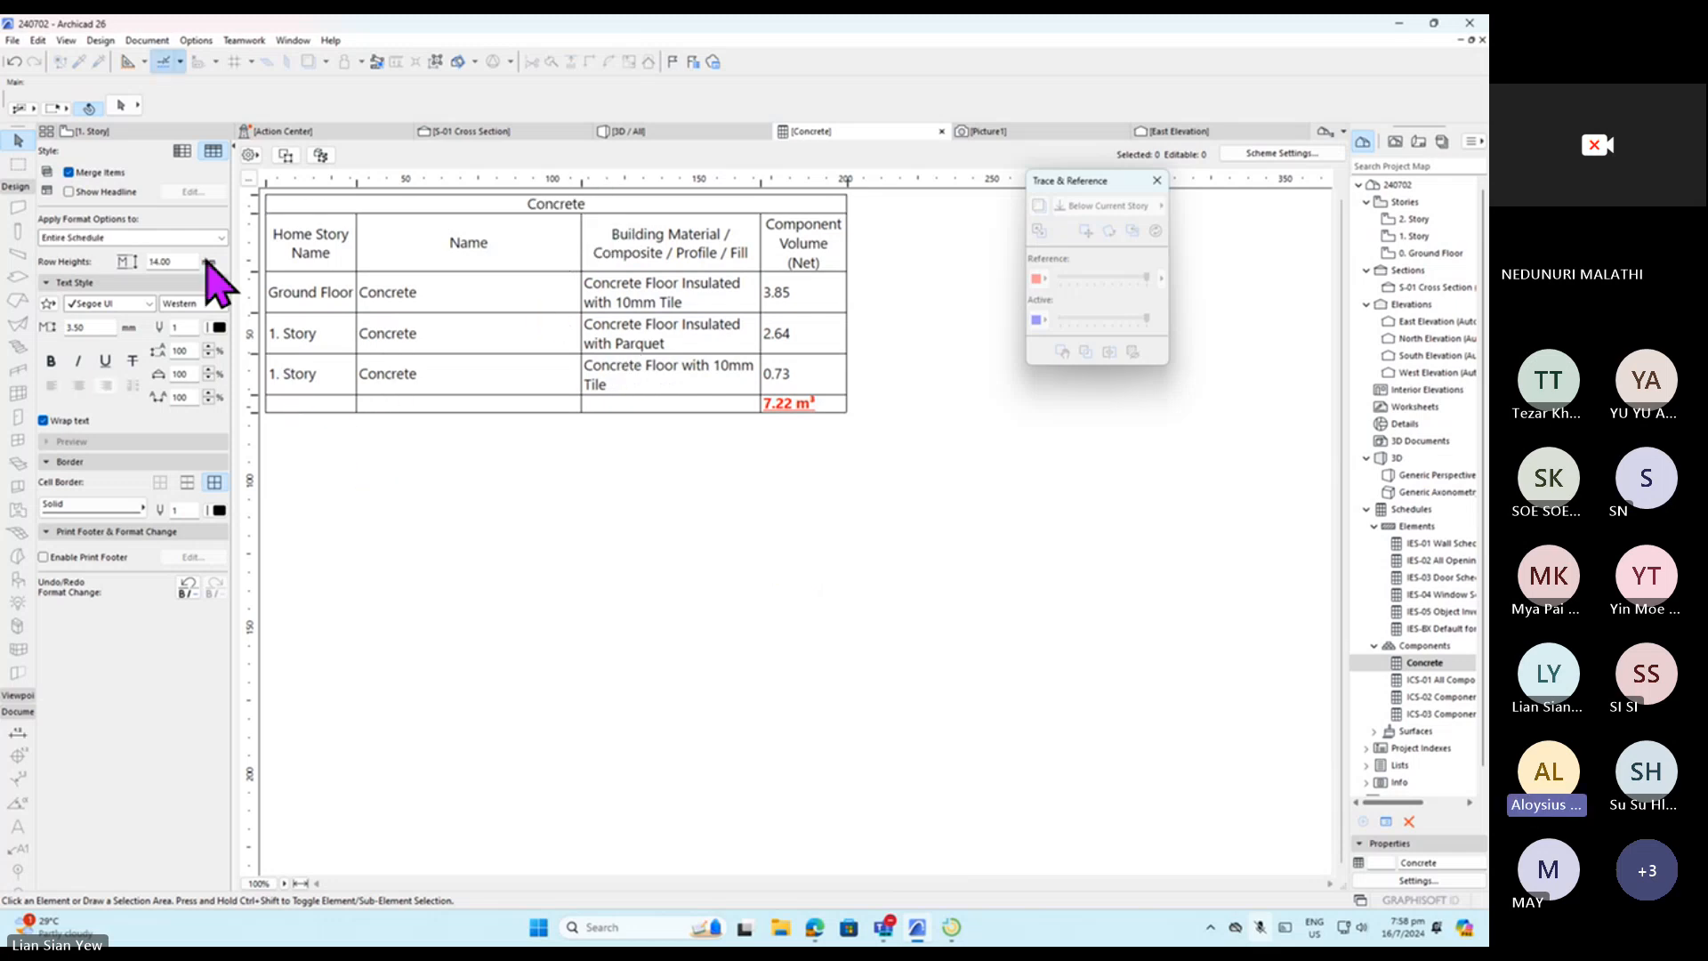
pyautogui.click(187, 236)
pyautogui.click(114, 263)
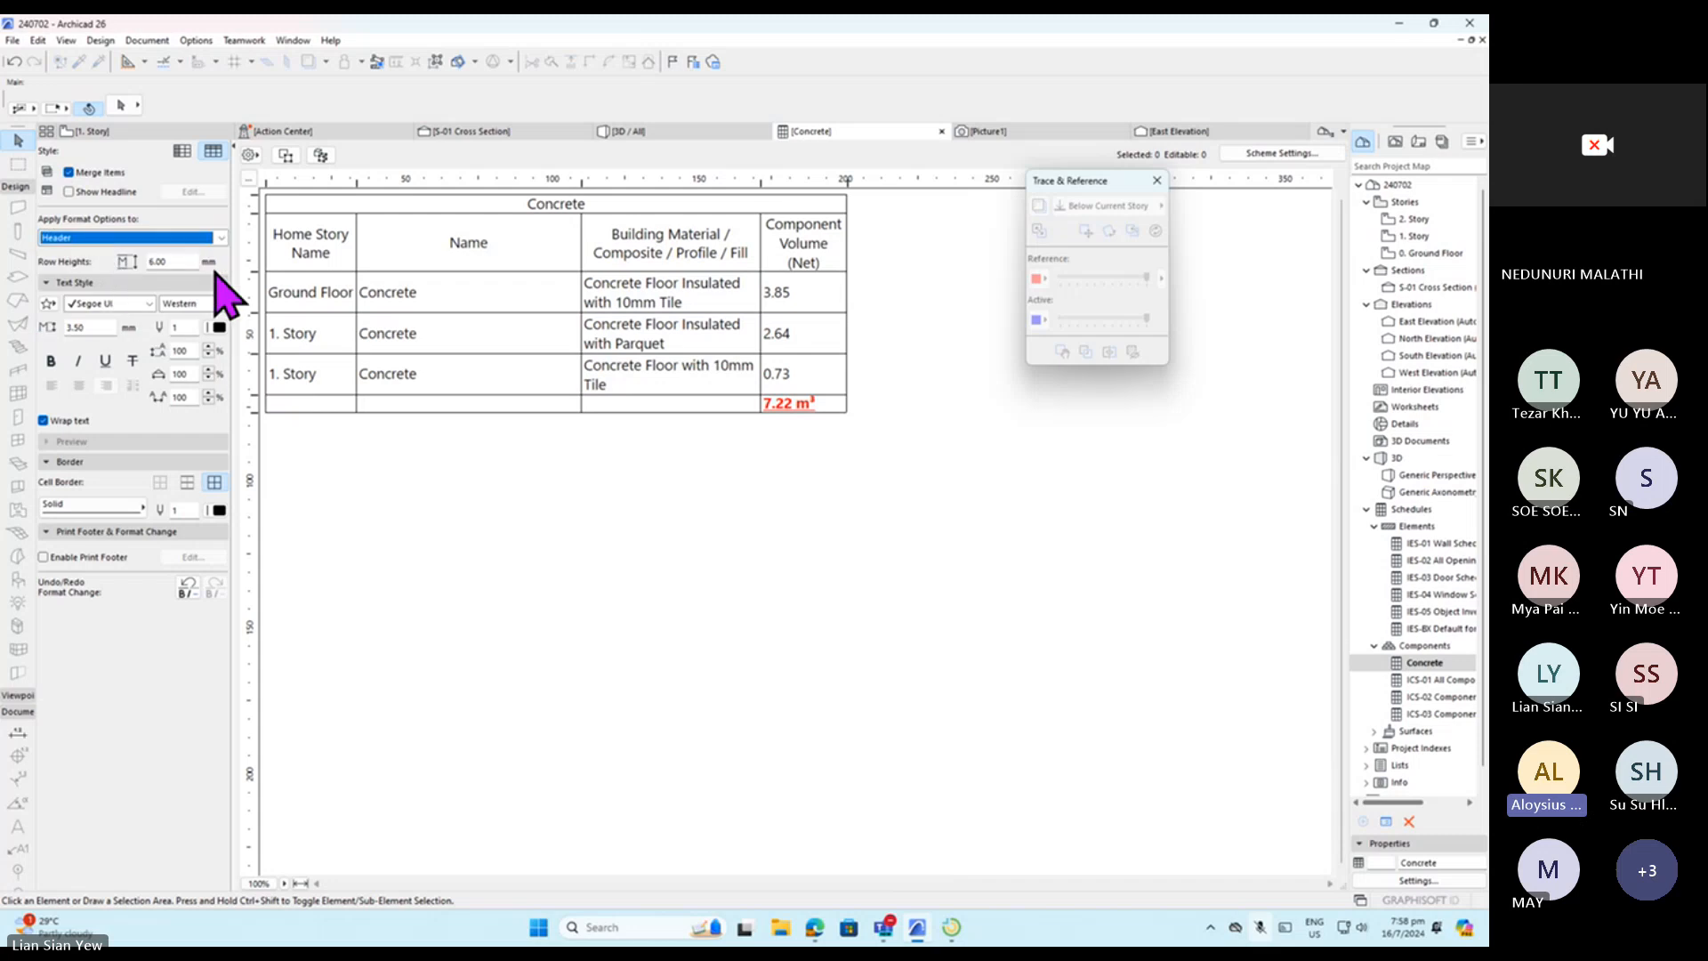
pyautogui.click(54, 364)
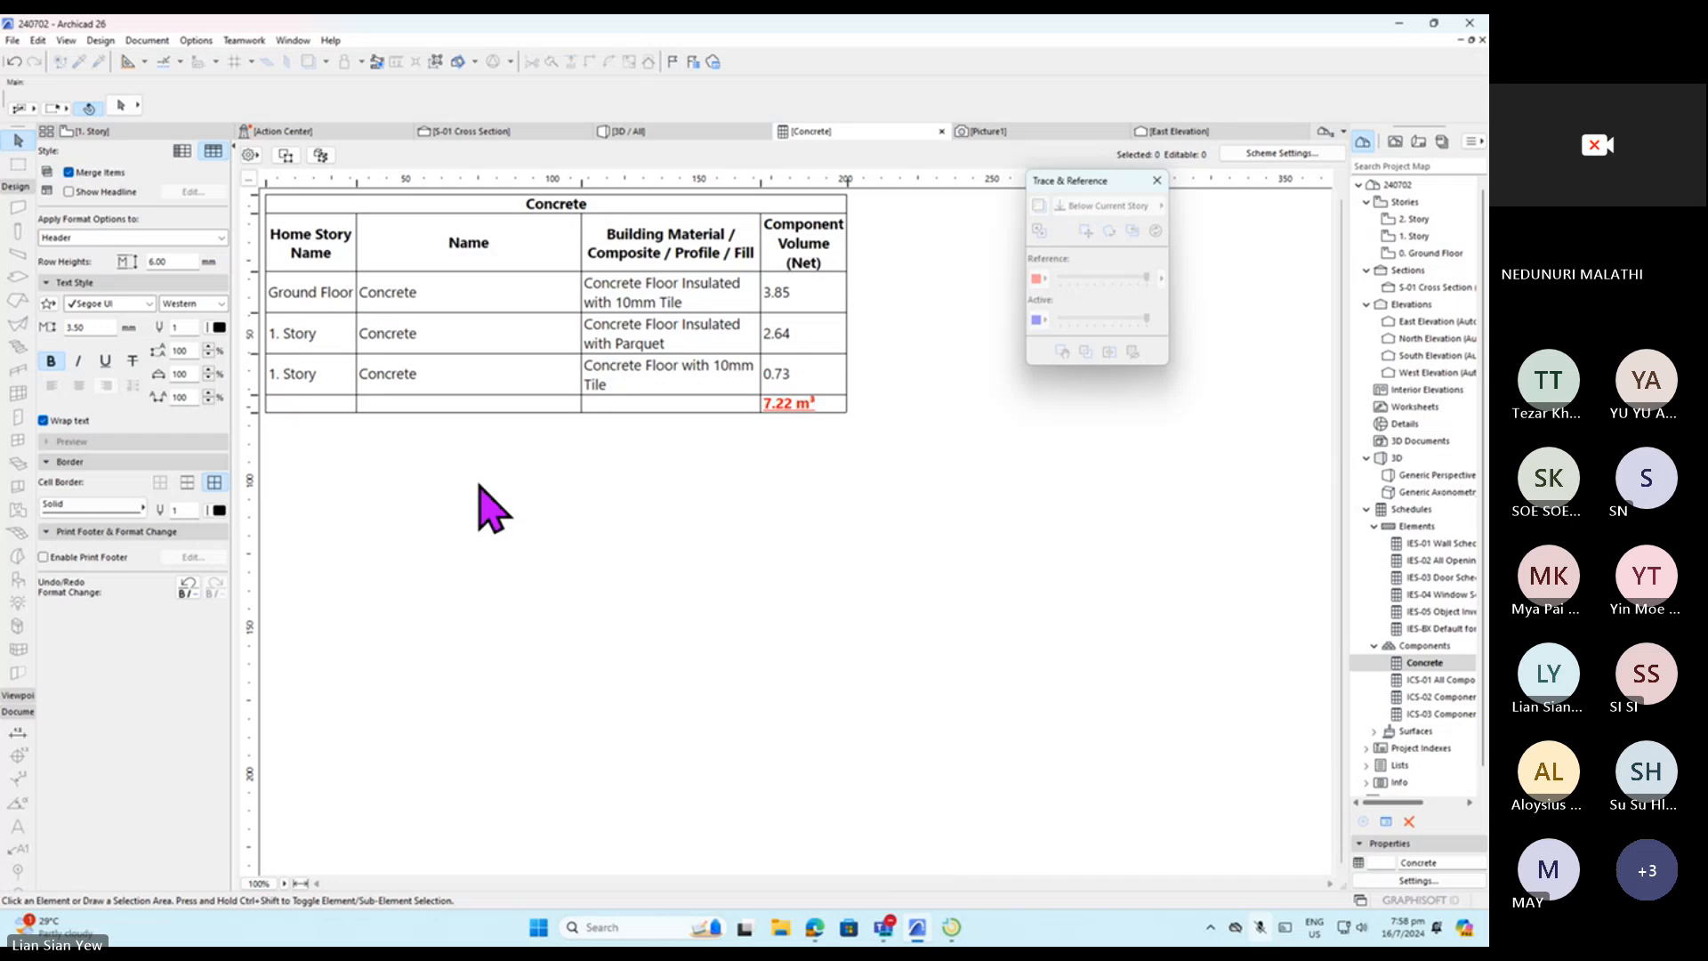
# Show headlines in the Concrete schedule to group components by home story, checking the alternative layout before returning to rows.
pyautogui.click(69, 193)
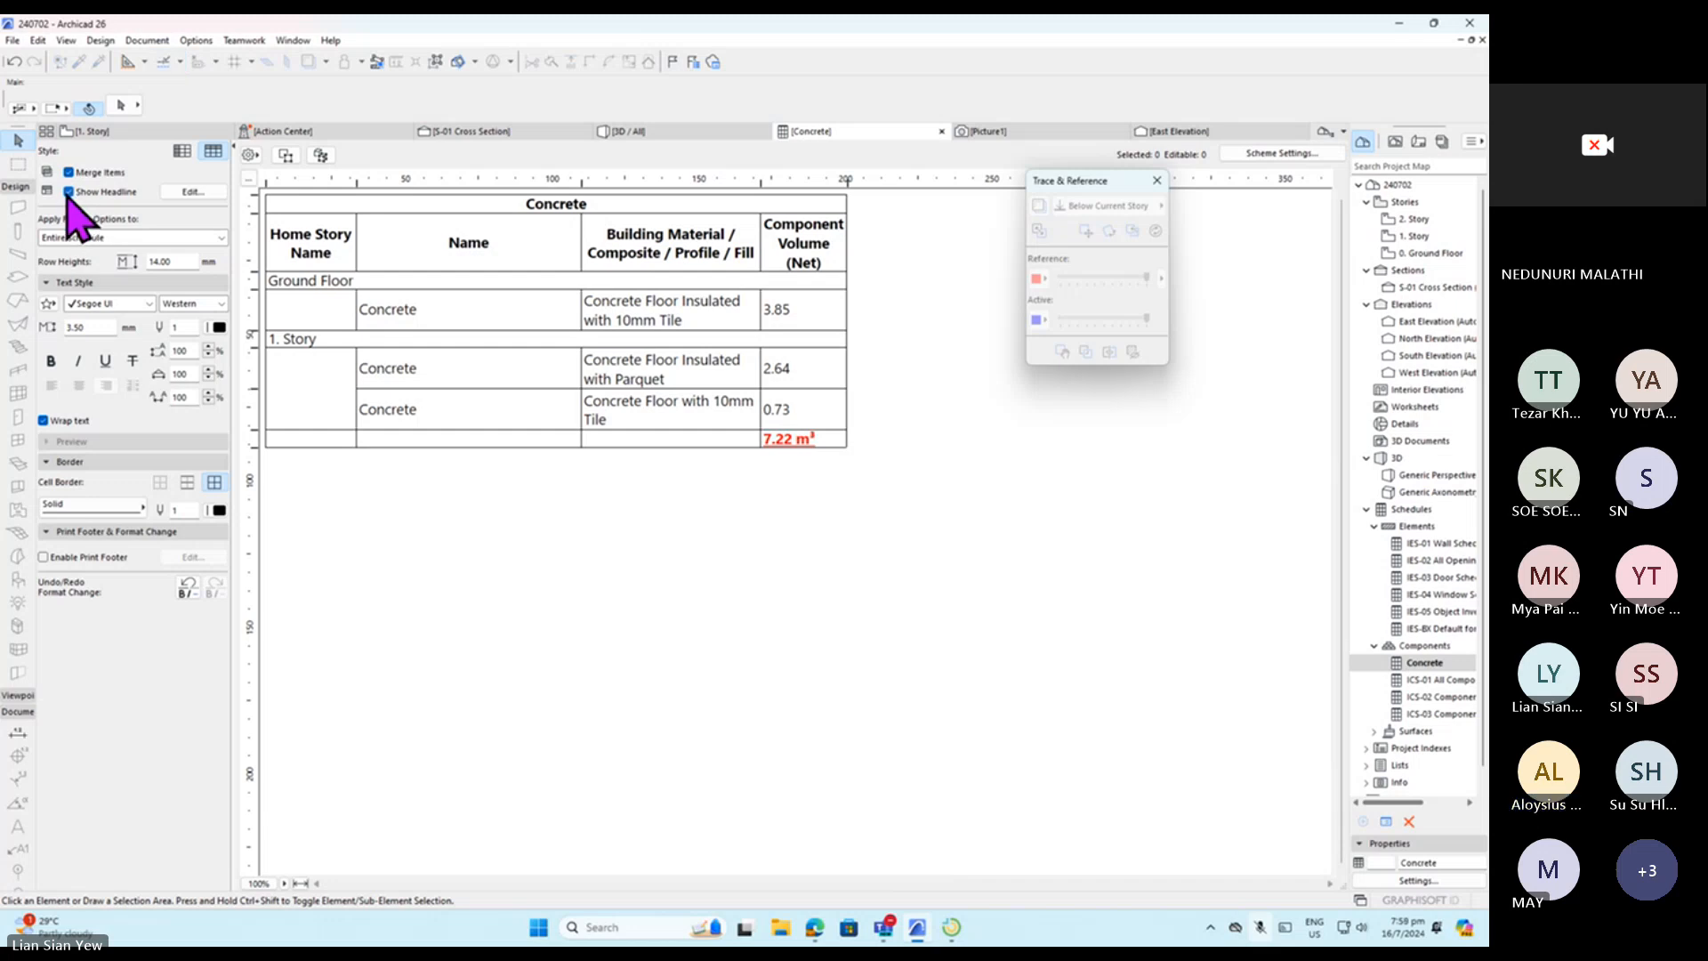
pyautogui.click(70, 193)
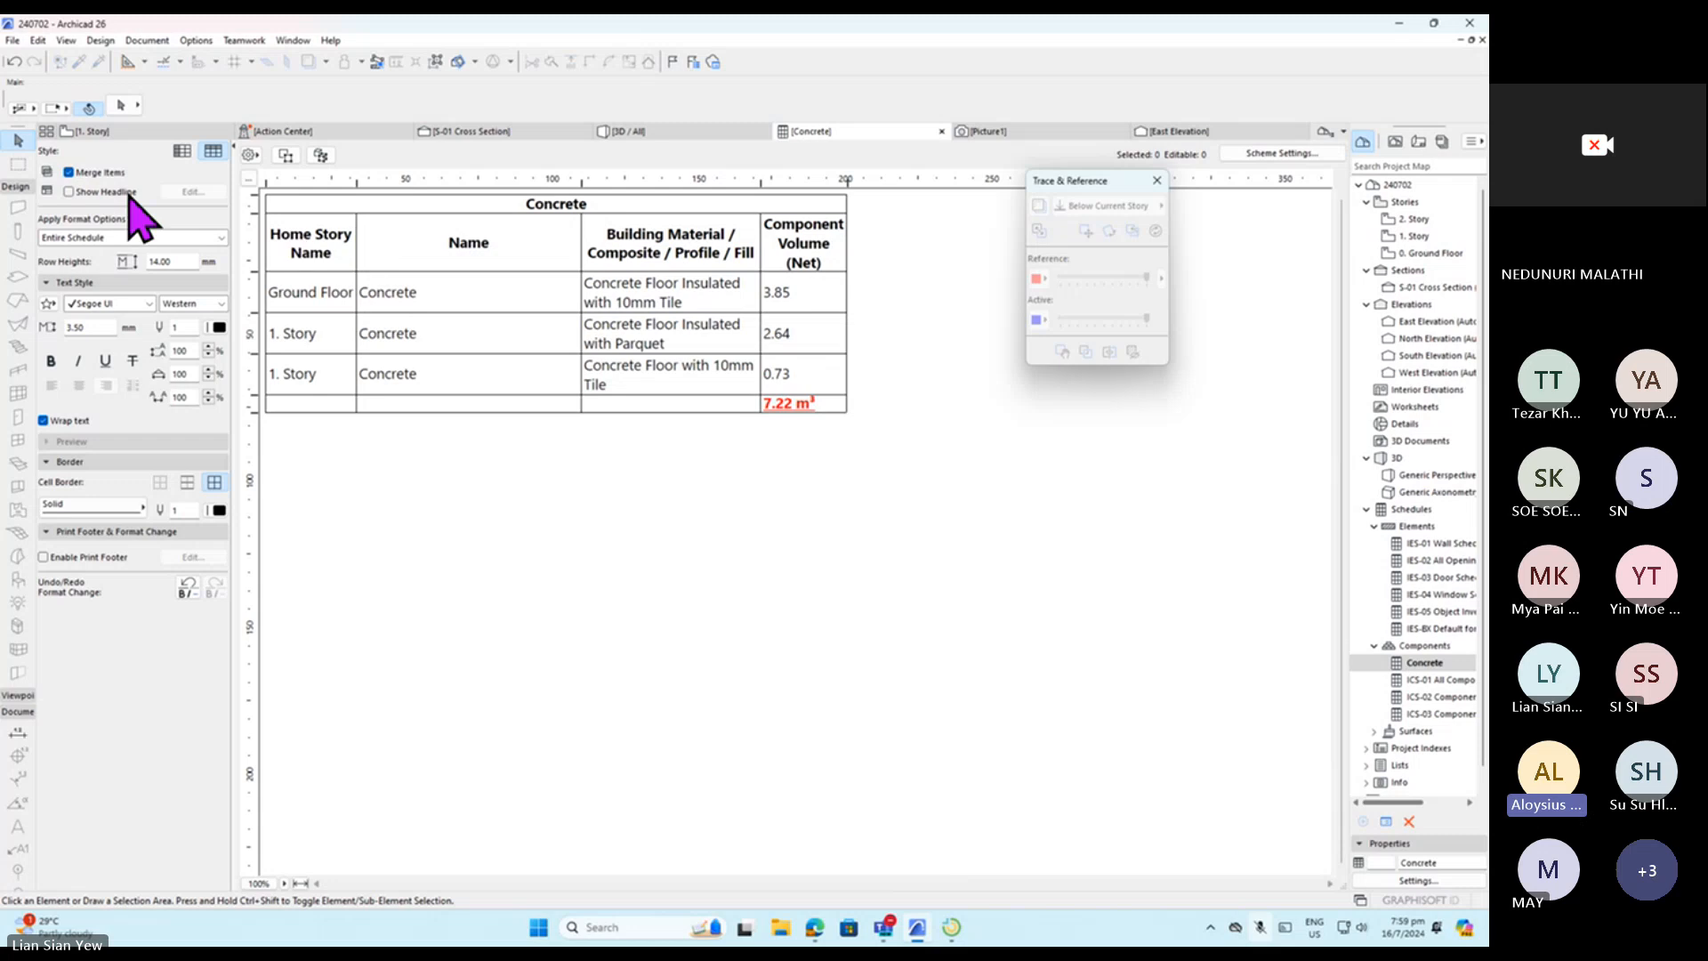
pyautogui.click(69, 192)
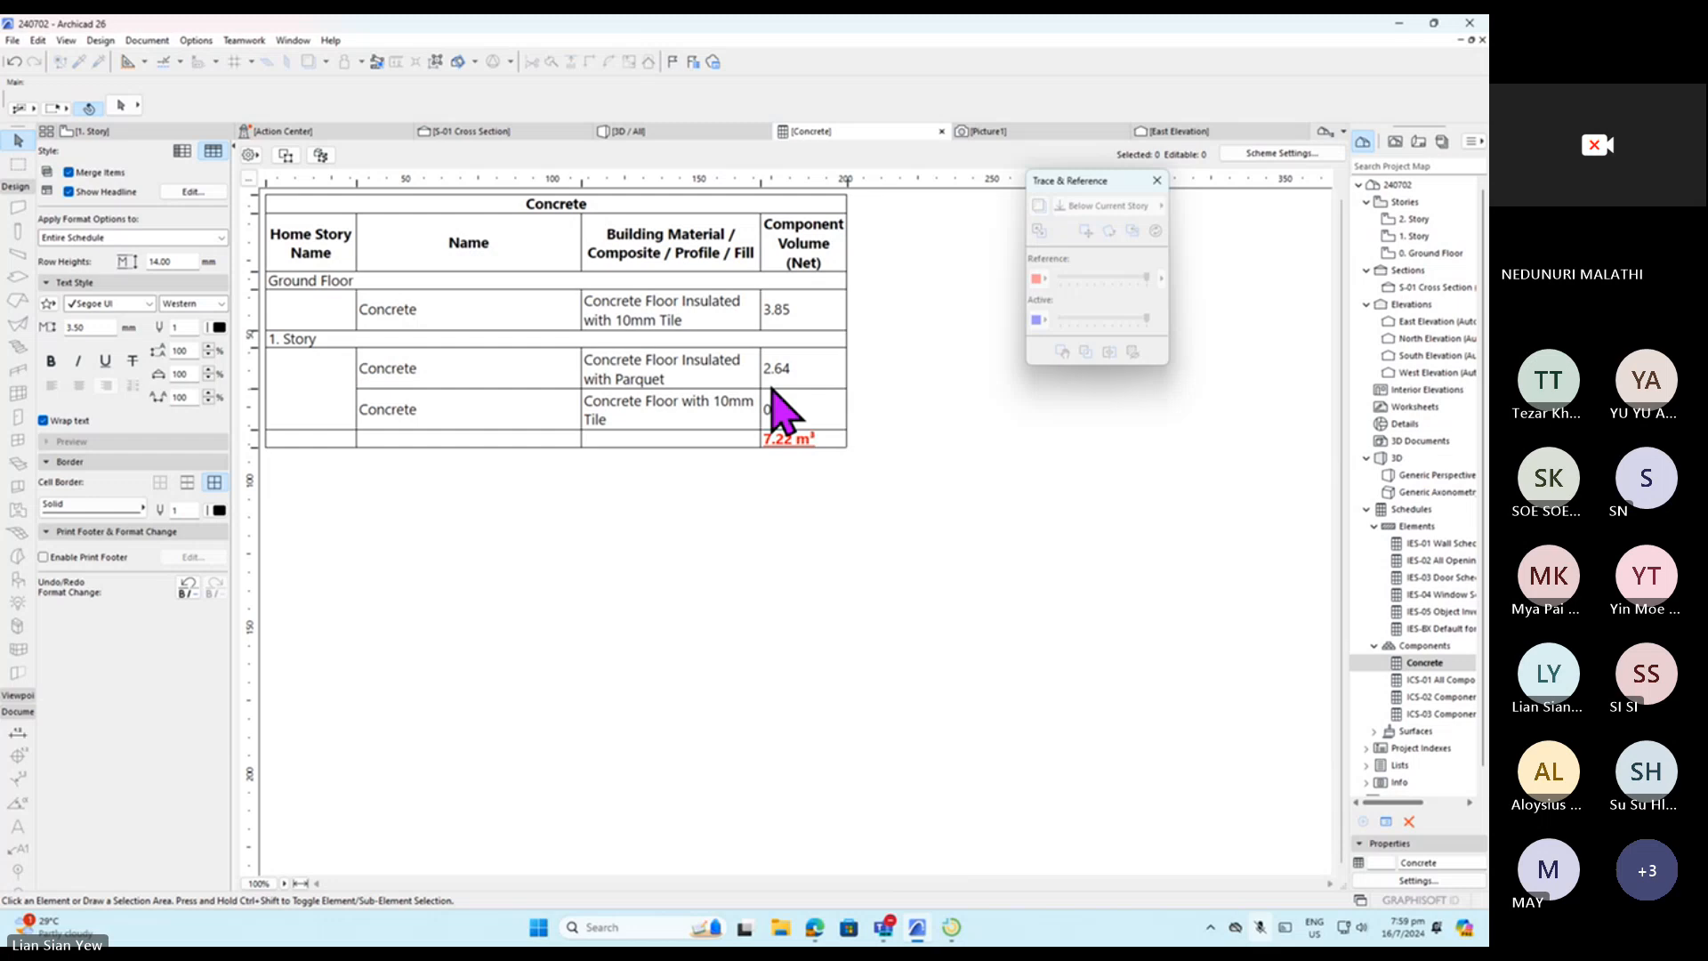
pyautogui.click(183, 151)
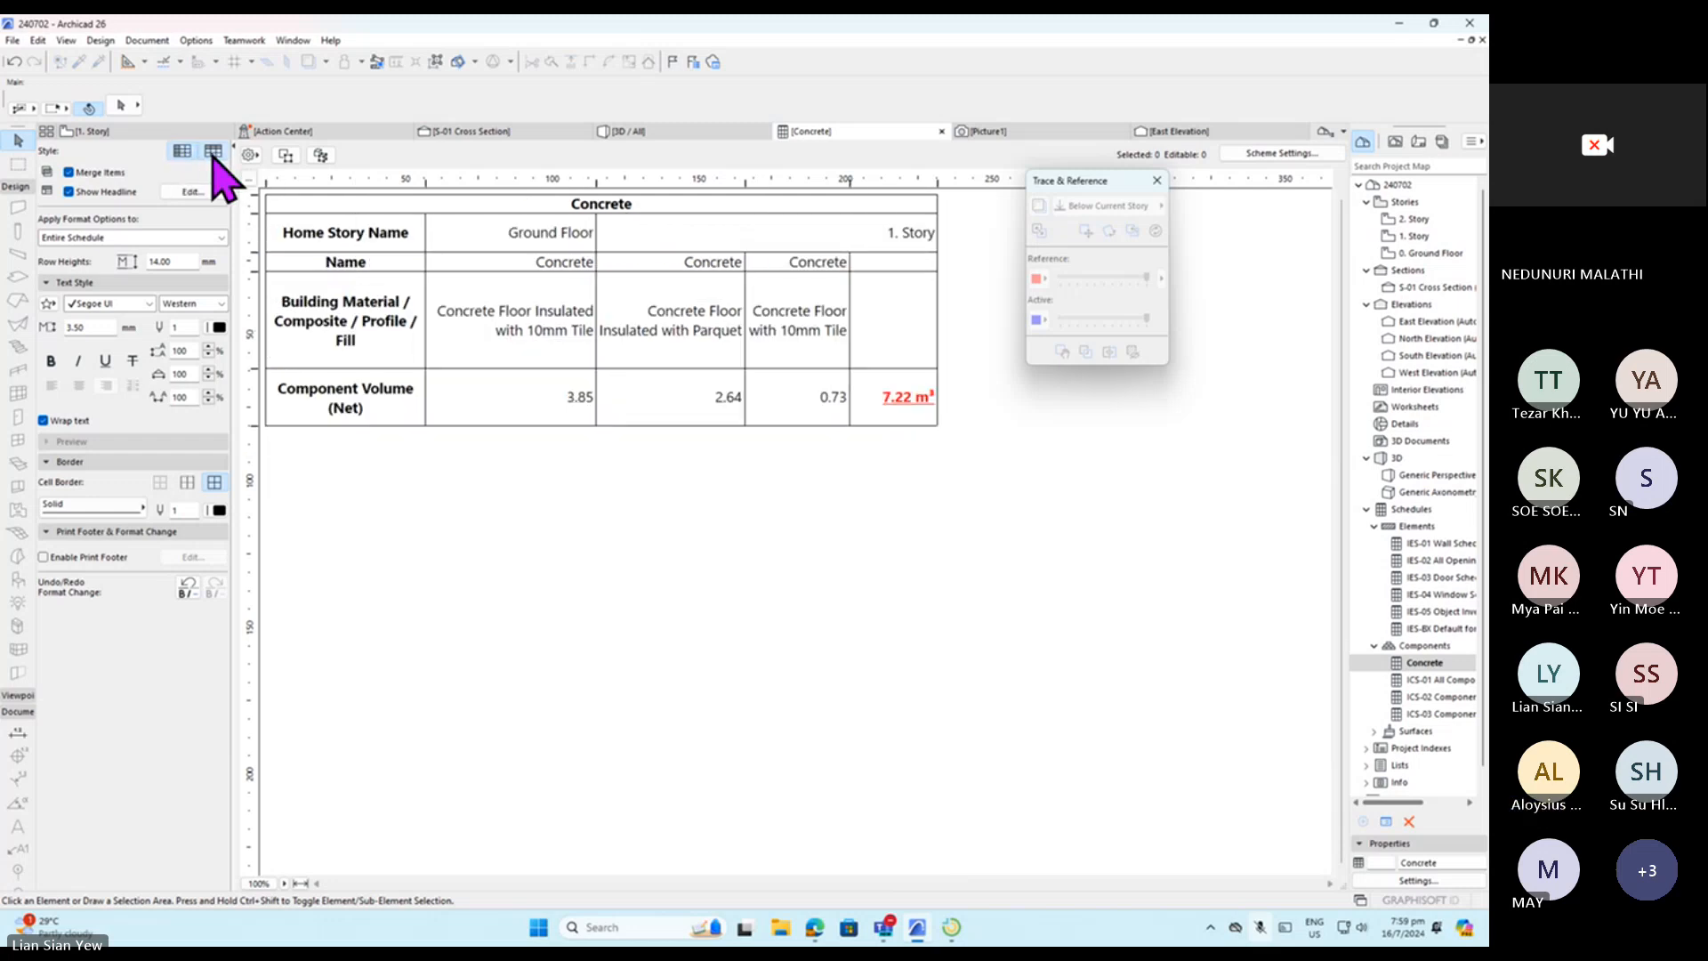
pyautogui.click(214, 152)
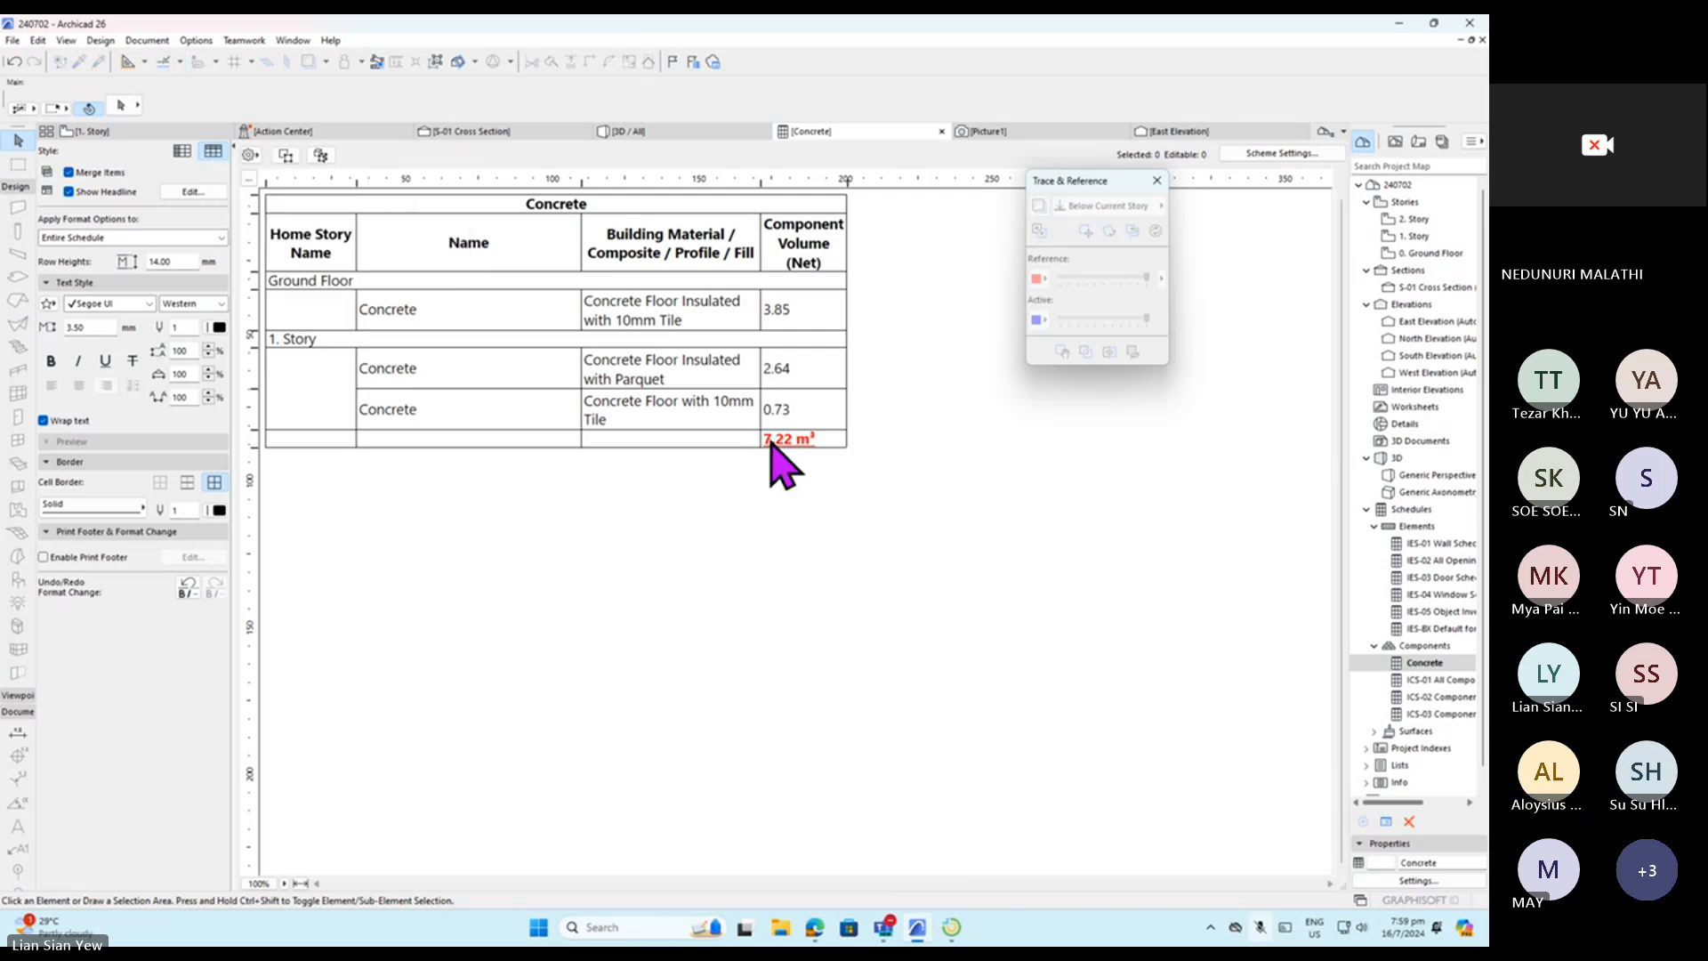
# Examine the sum setting of the Component Volume (Net) field in the Concrete scheme settings, leaving the sum on.
pyautogui.click(1290, 154)
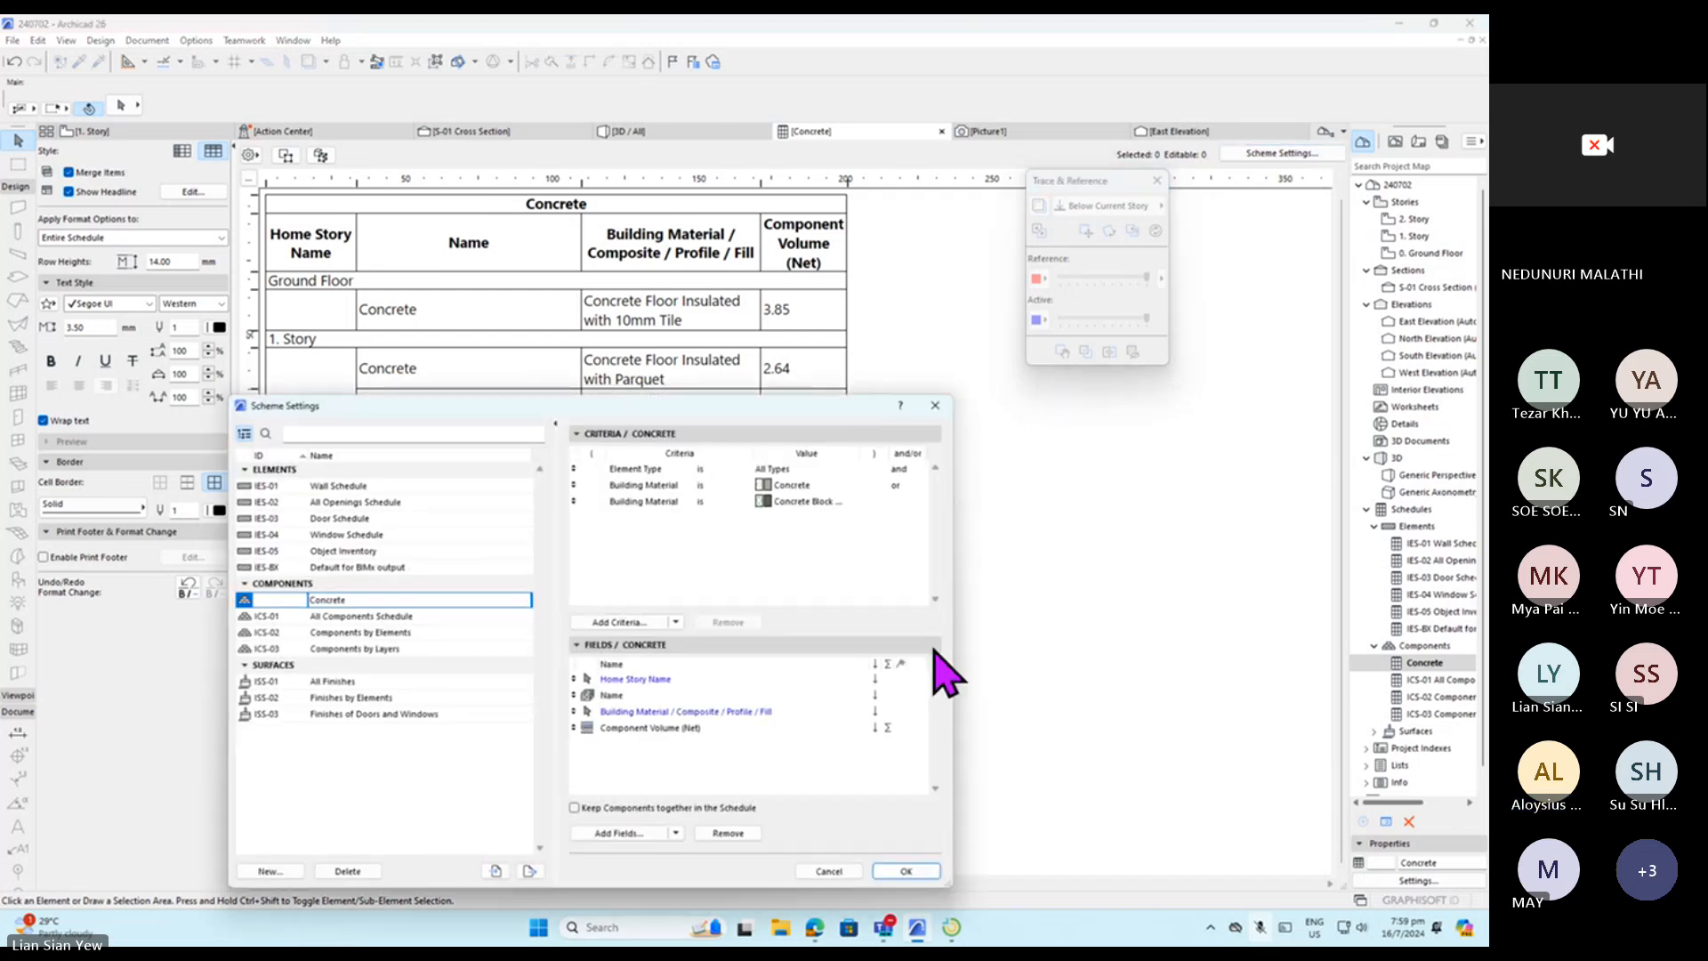
pyautogui.moveTo(811, 405); pyautogui.dragTo(880, 195)
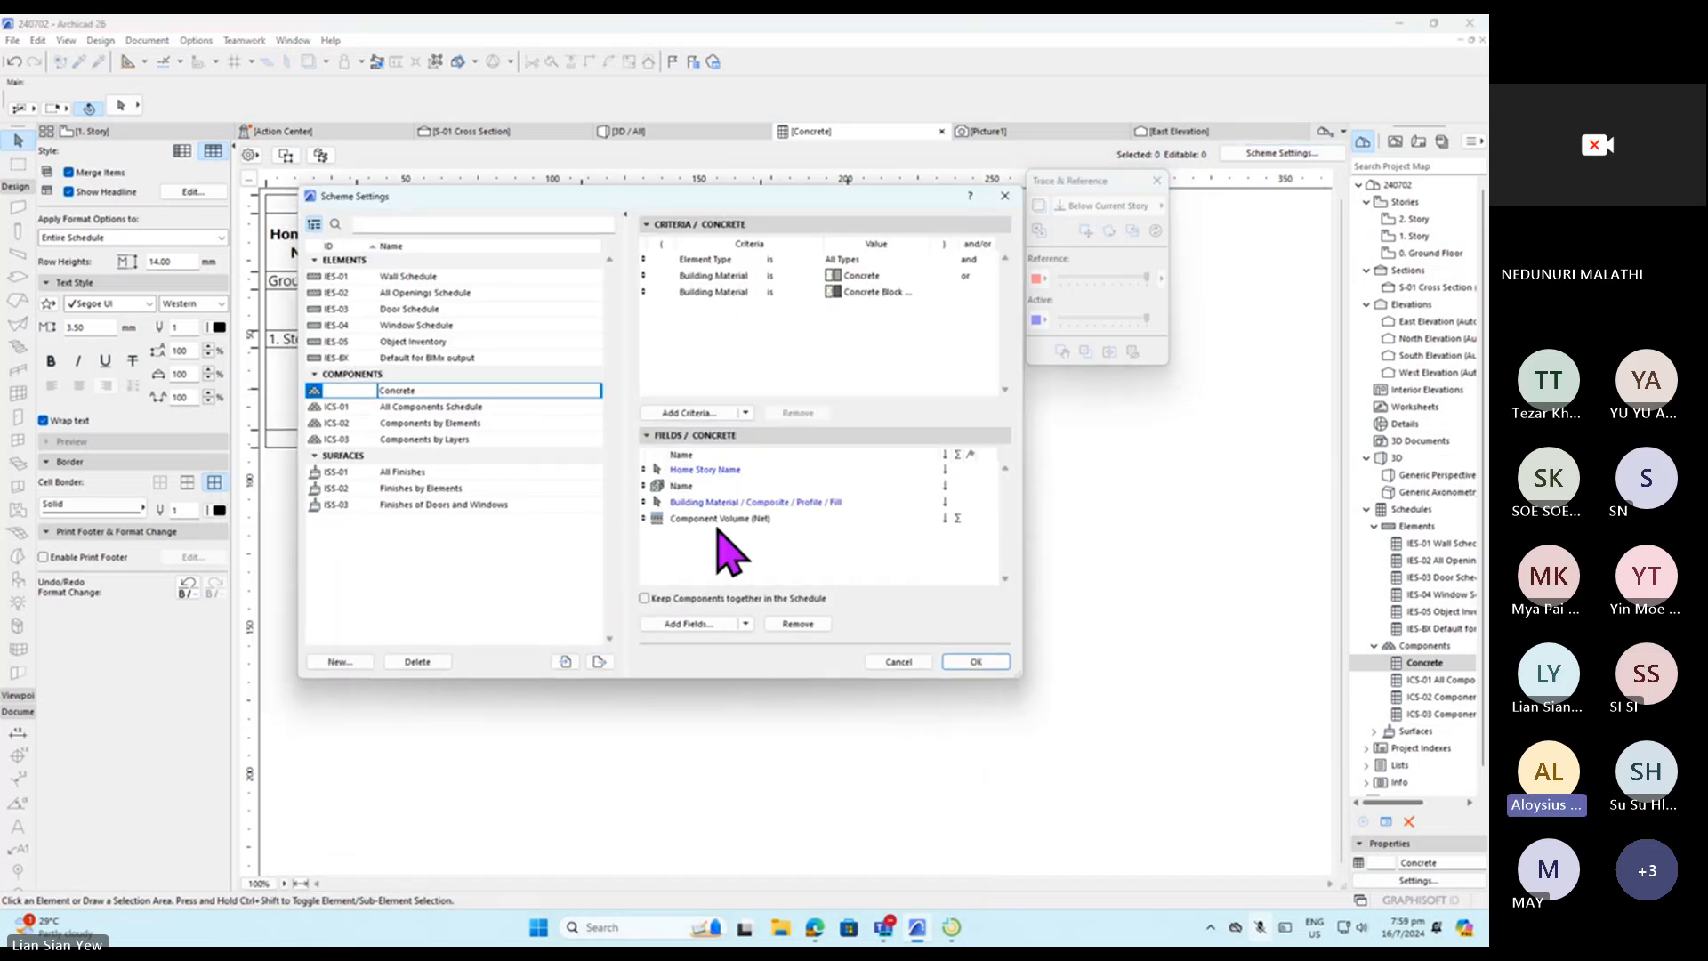
pyautogui.click(959, 520)
pyautogui.click(959, 520)
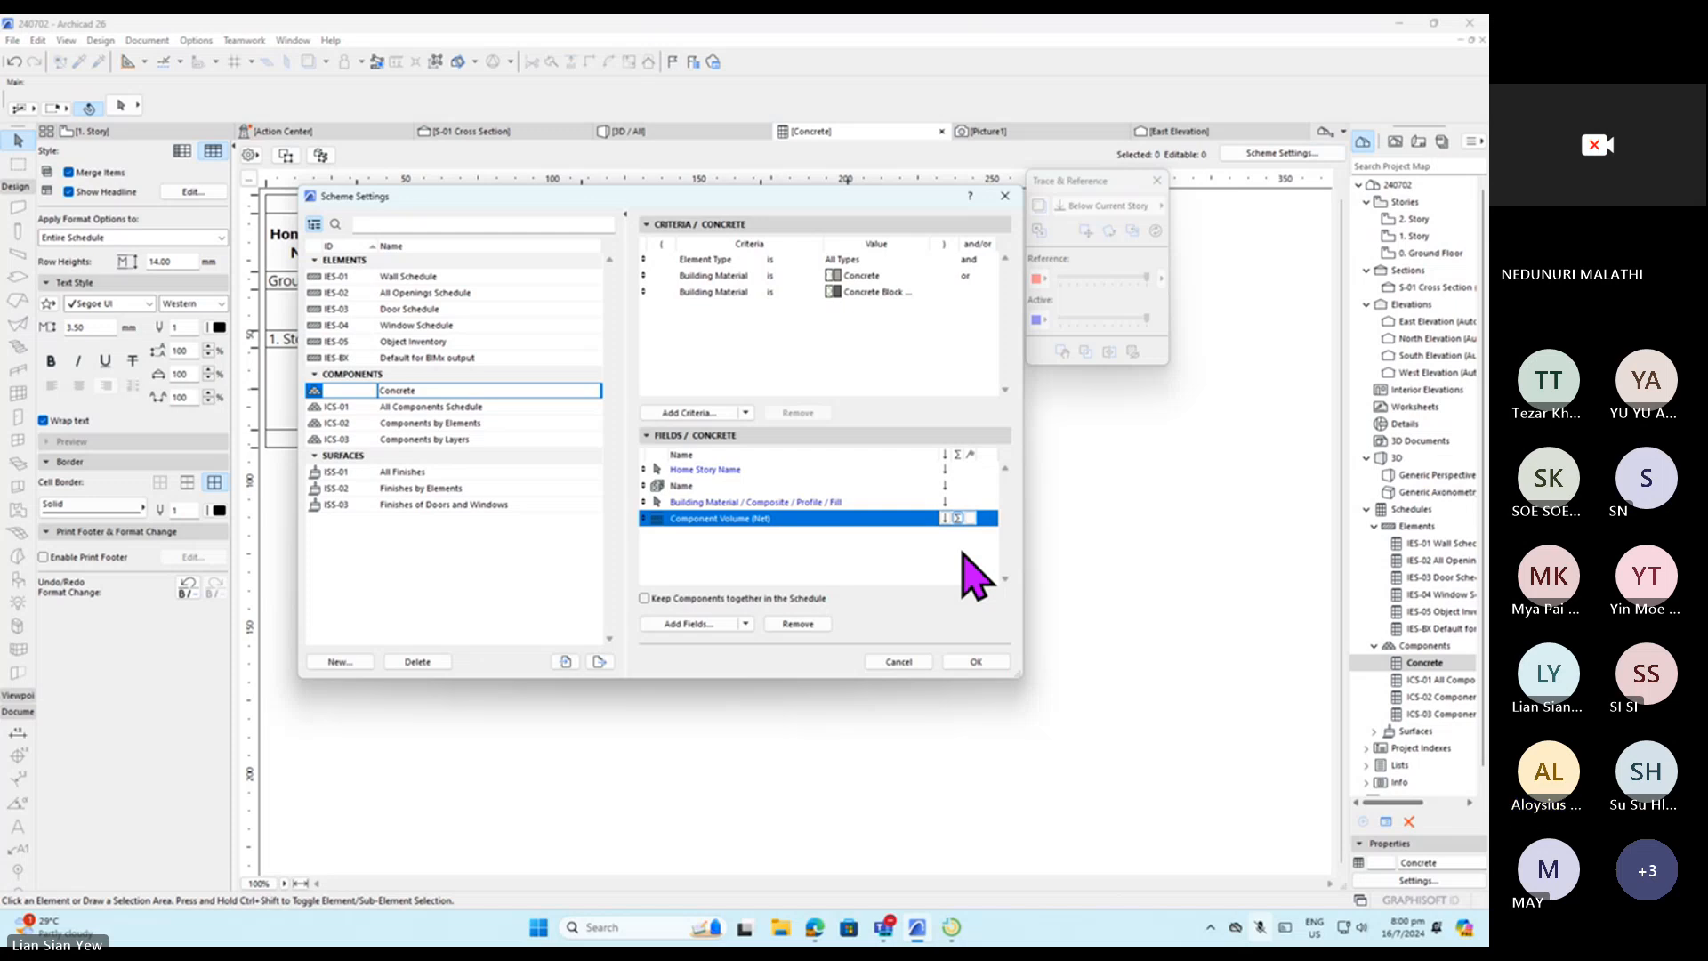
pyautogui.click(996, 662)
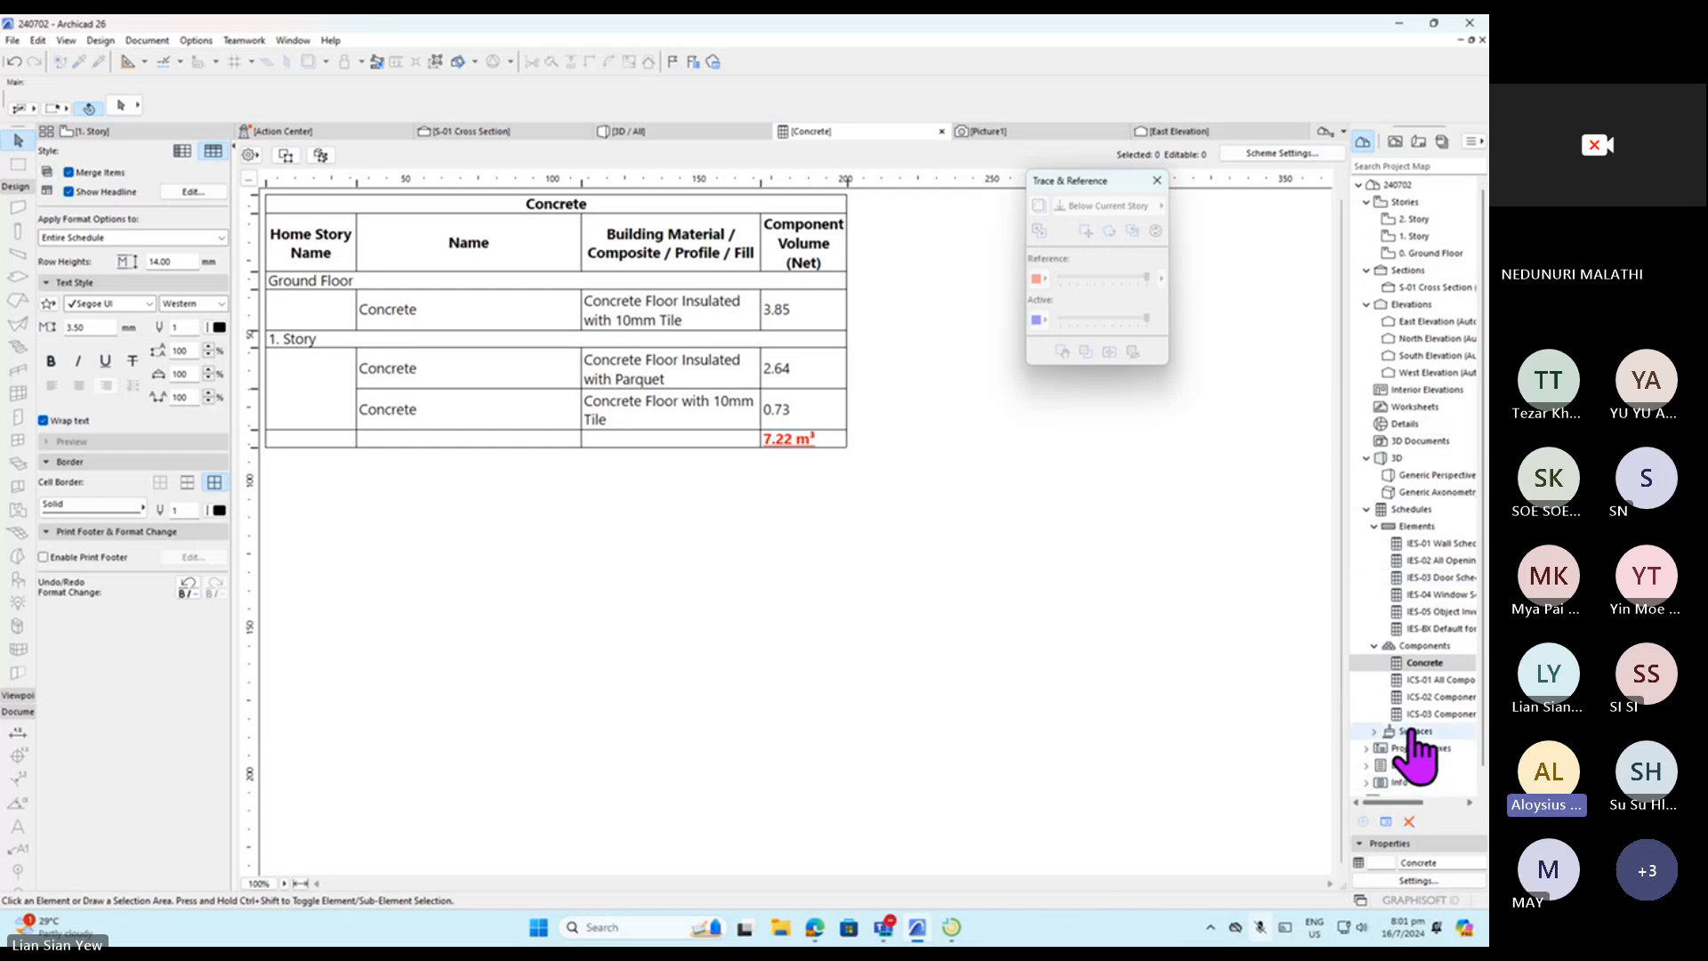
# Open the IES-04 Window Schedule.
pyautogui.click(1448, 593)
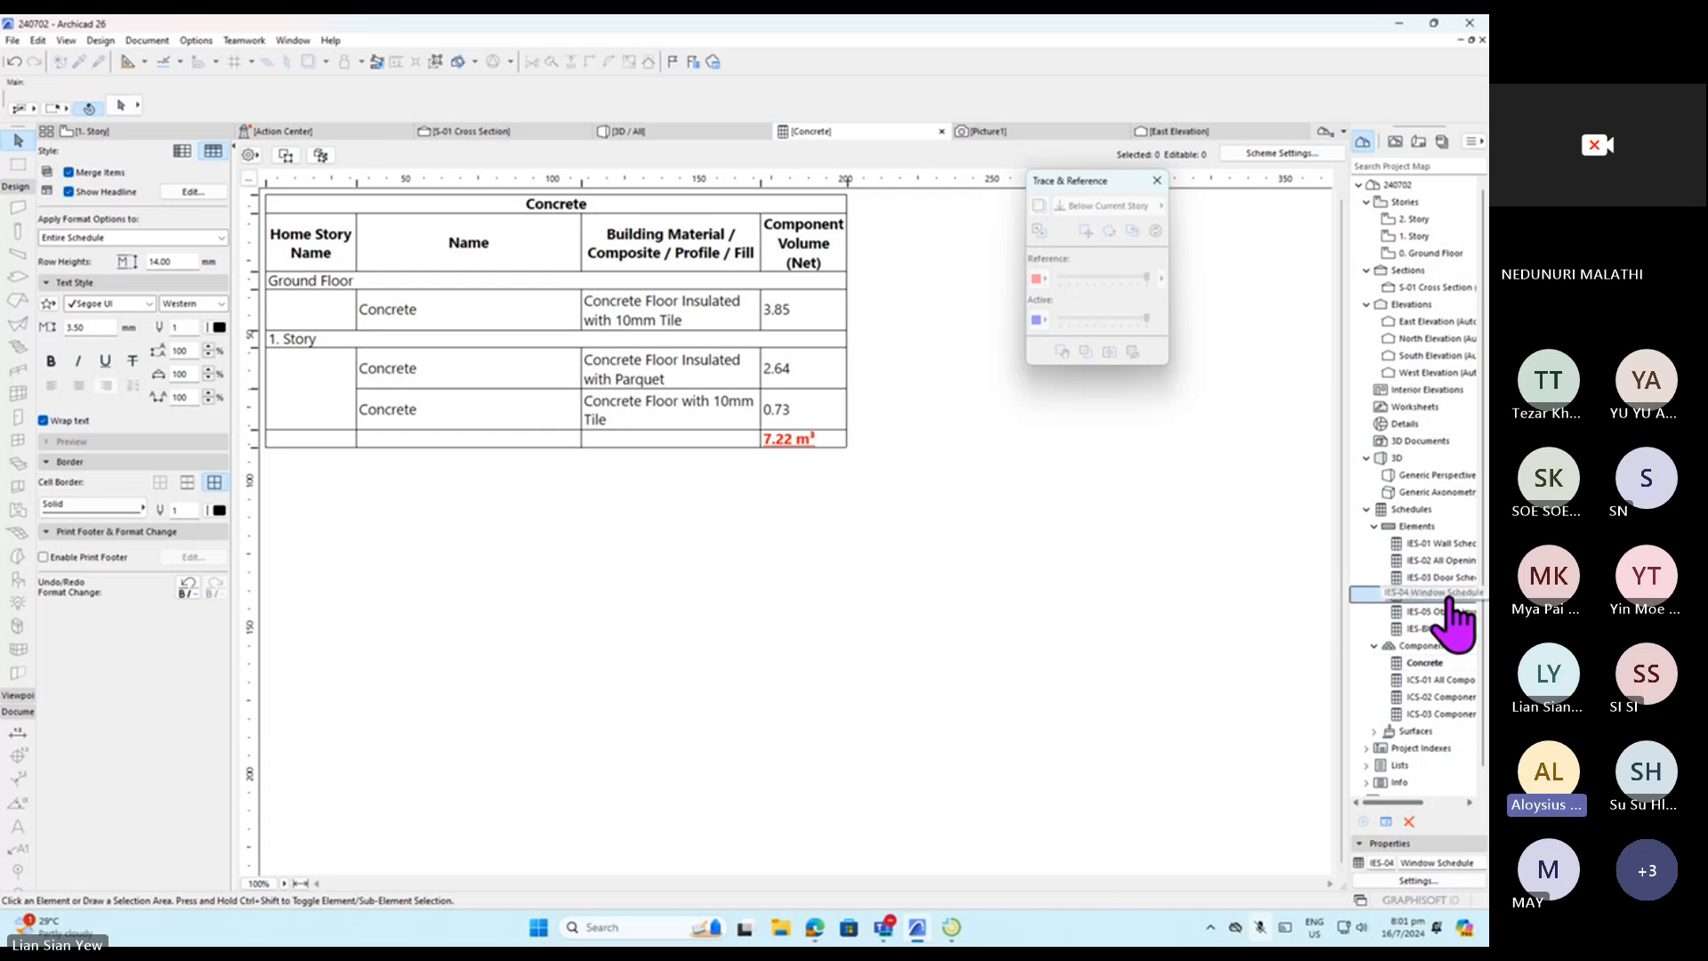
pyautogui.doubleClick(1448, 595)
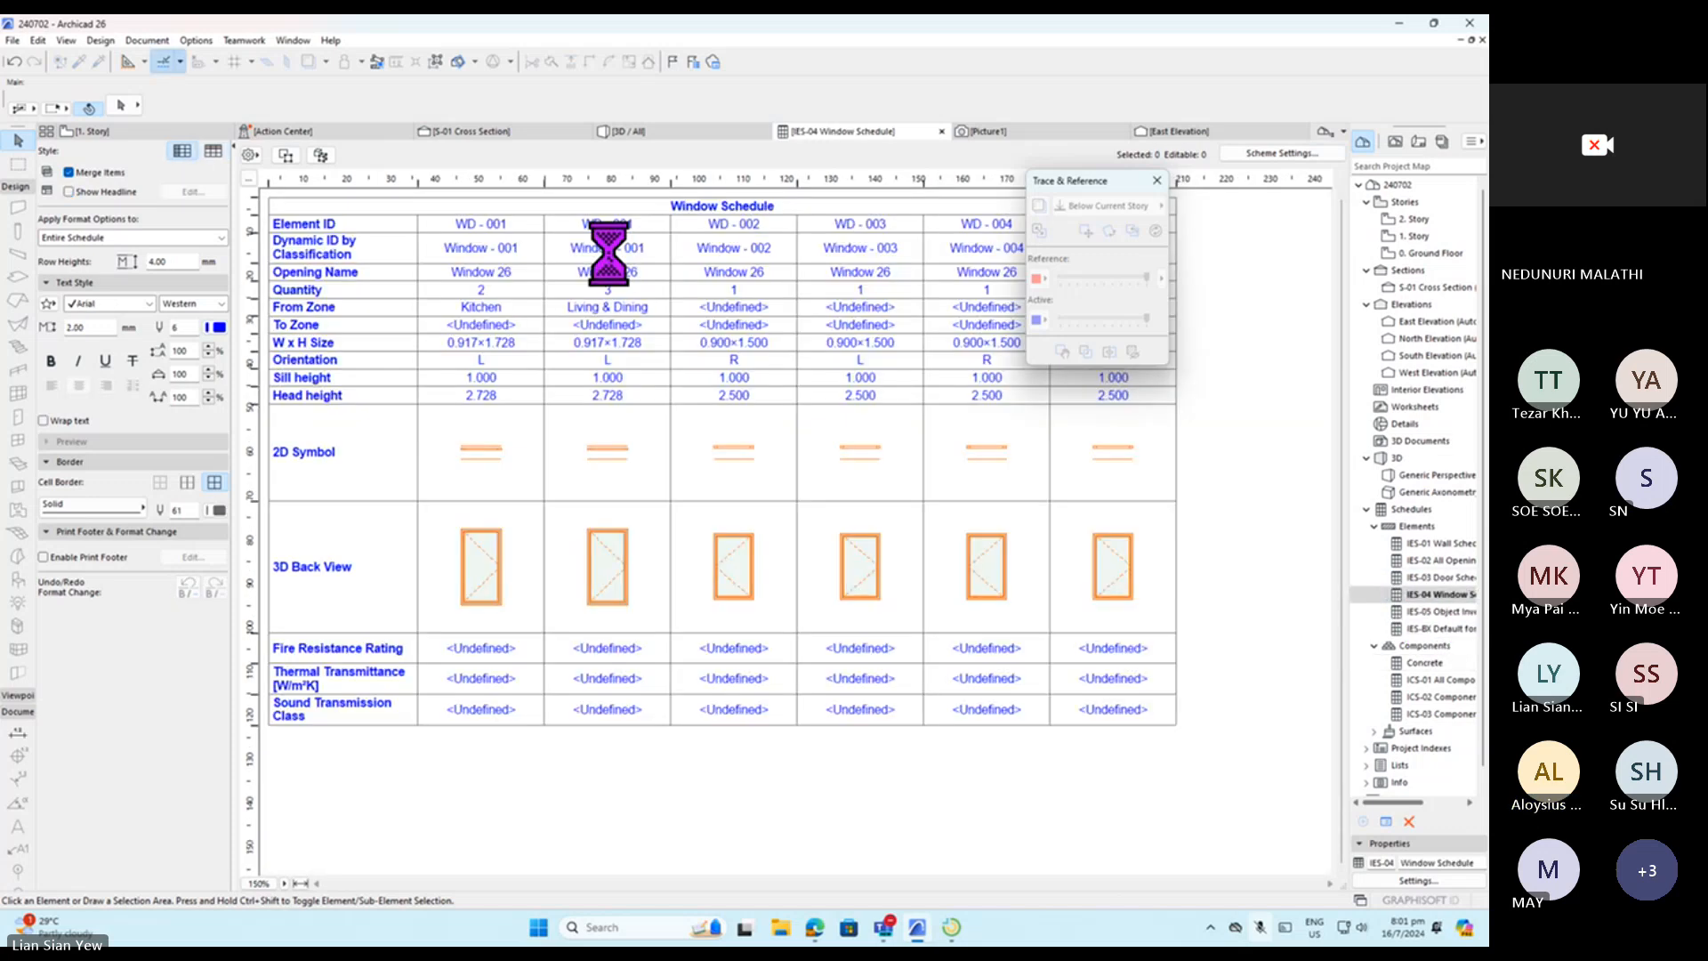